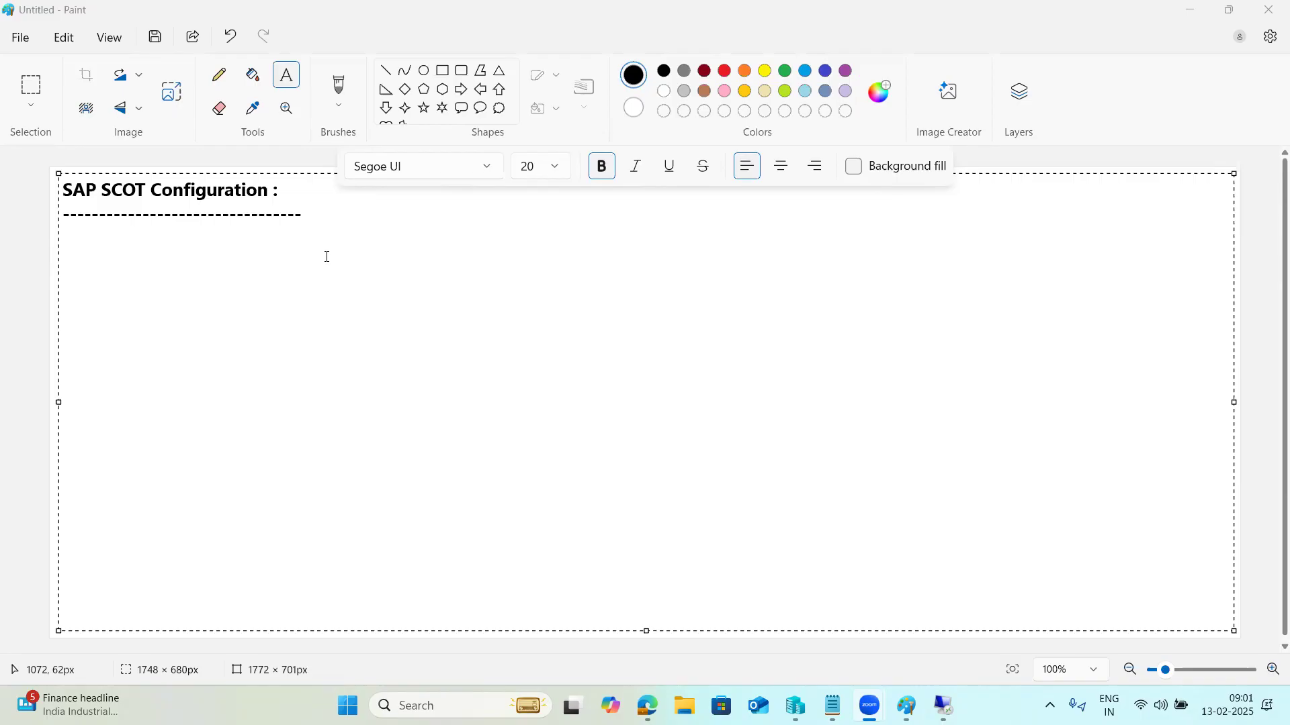
# Step: Log on to SAP S4HANA2022 from the remote desktop with user ID and password, dismissing the license notice
pyautogui.click(327, 256)
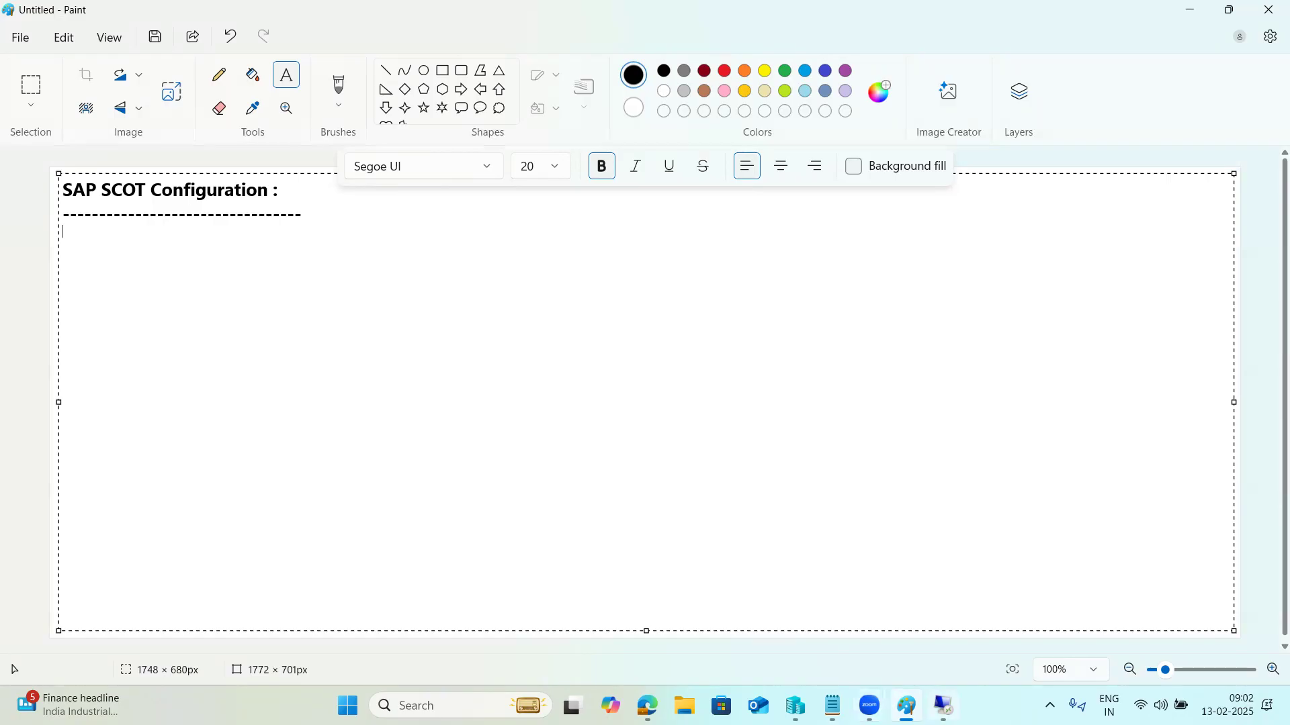
pyautogui.moveTo(943, 705)
pyautogui.click(939, 633)
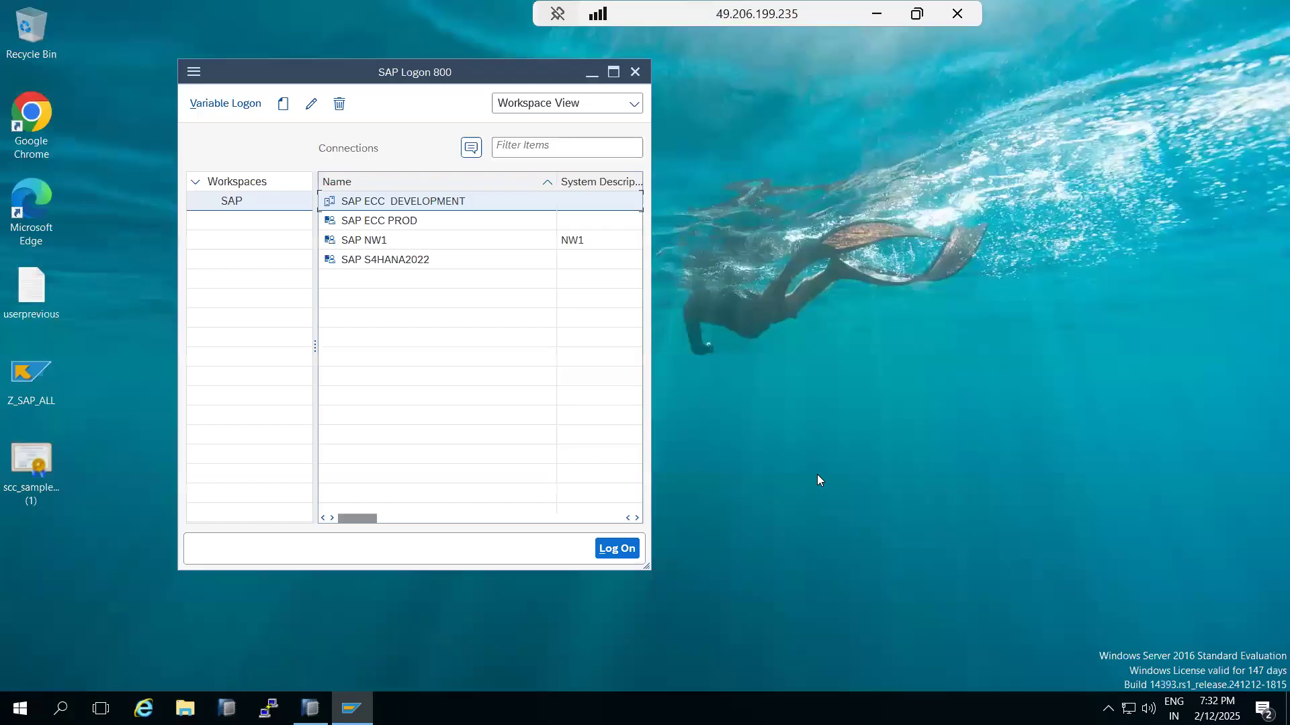
pyautogui.doubleClick(396, 260)
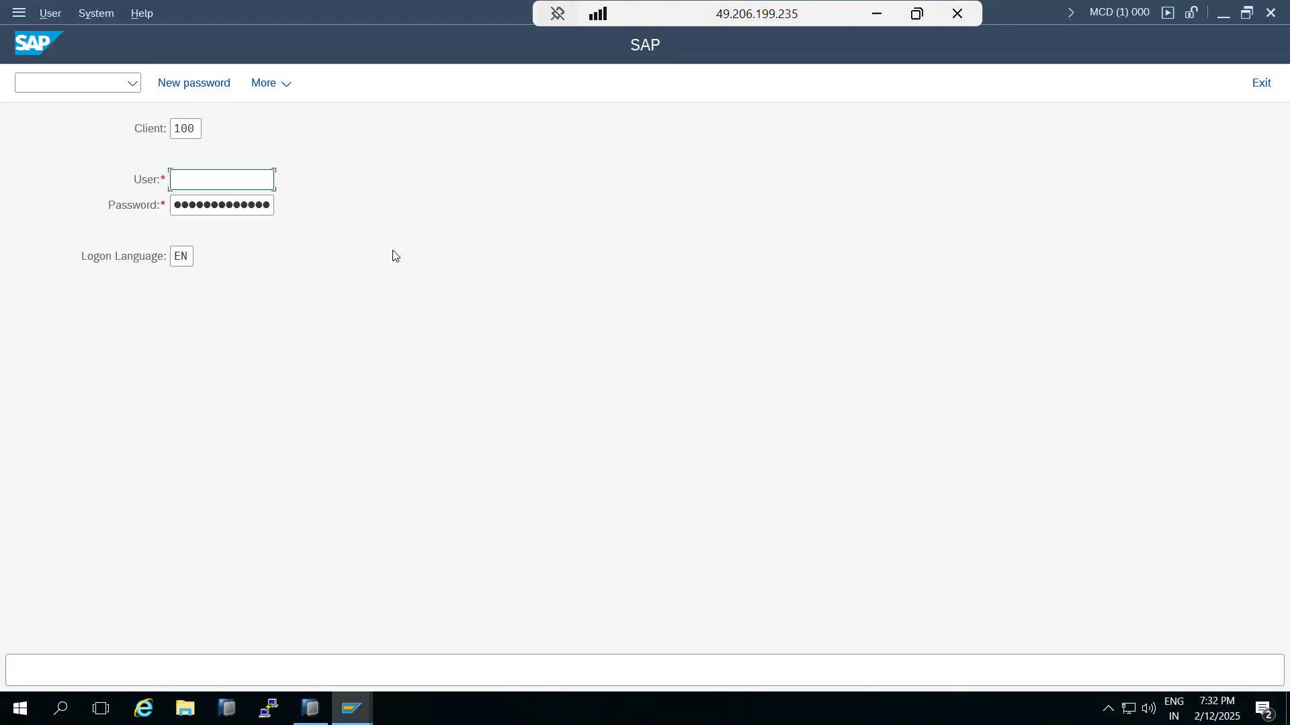
pyautogui.write('basis1')
pyautogui.press('Tab')
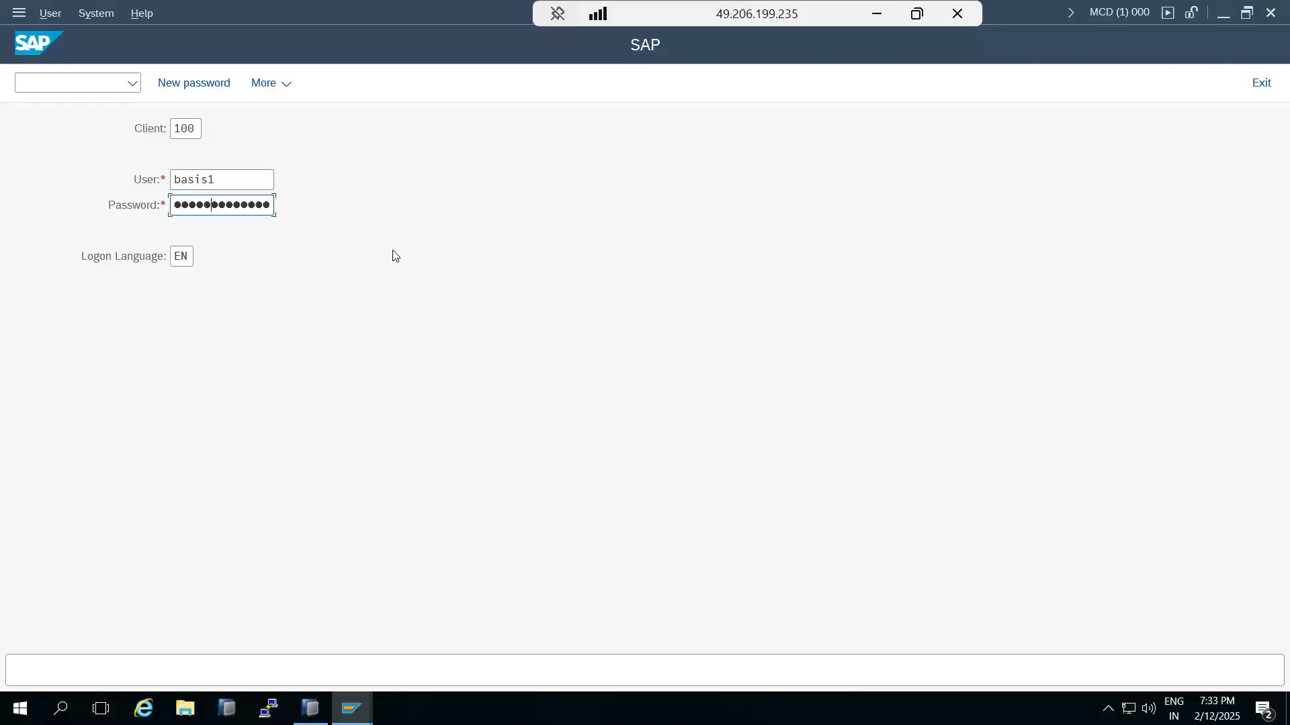
pyautogui.press('Return')
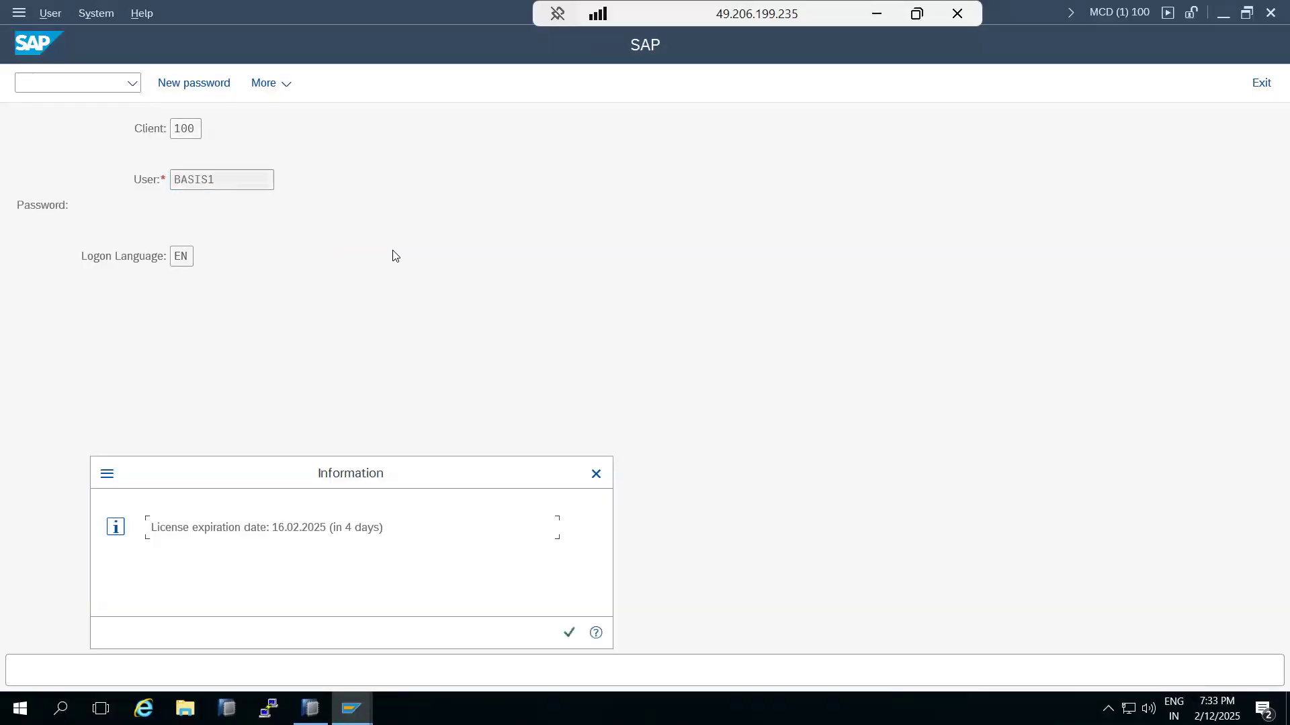
pyautogui.press('Return')
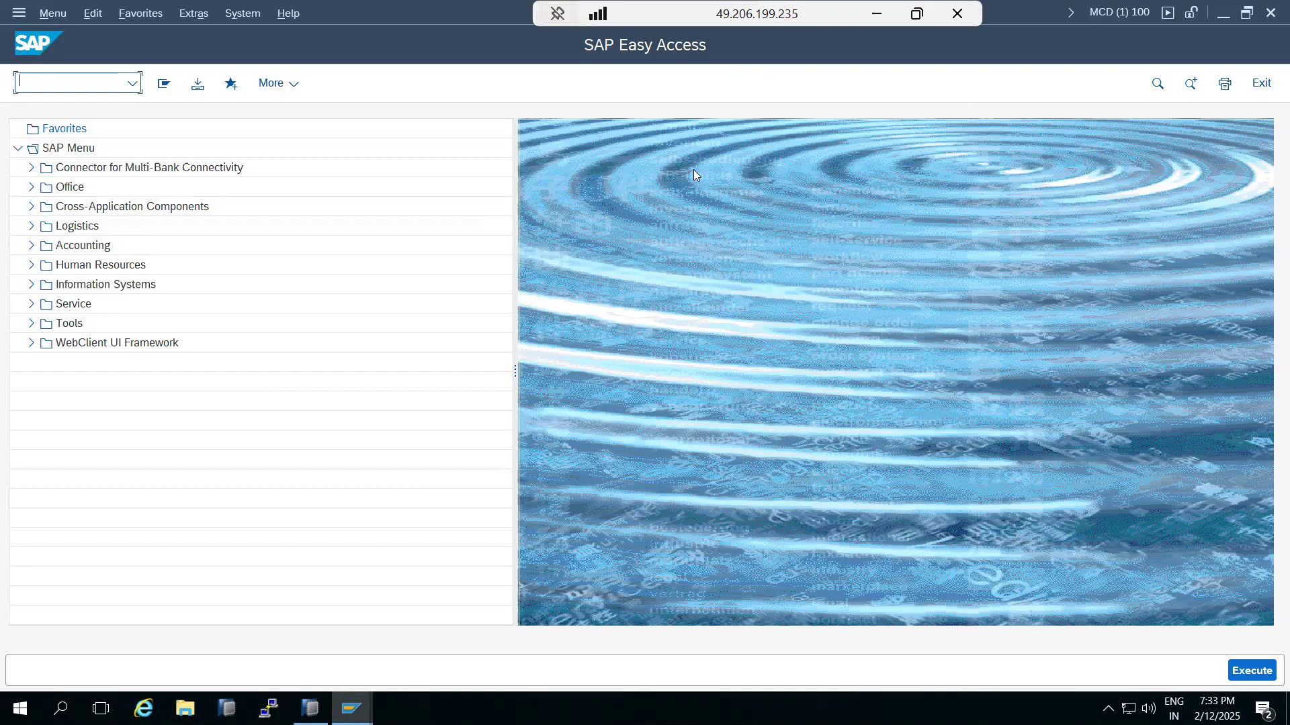
# Step: In Paint, type the notes 'Check SMTP port - should be active - SMICM' and 'SAPCONNECt -active SICF'
pyautogui.hotkey('alt', 'Tab')
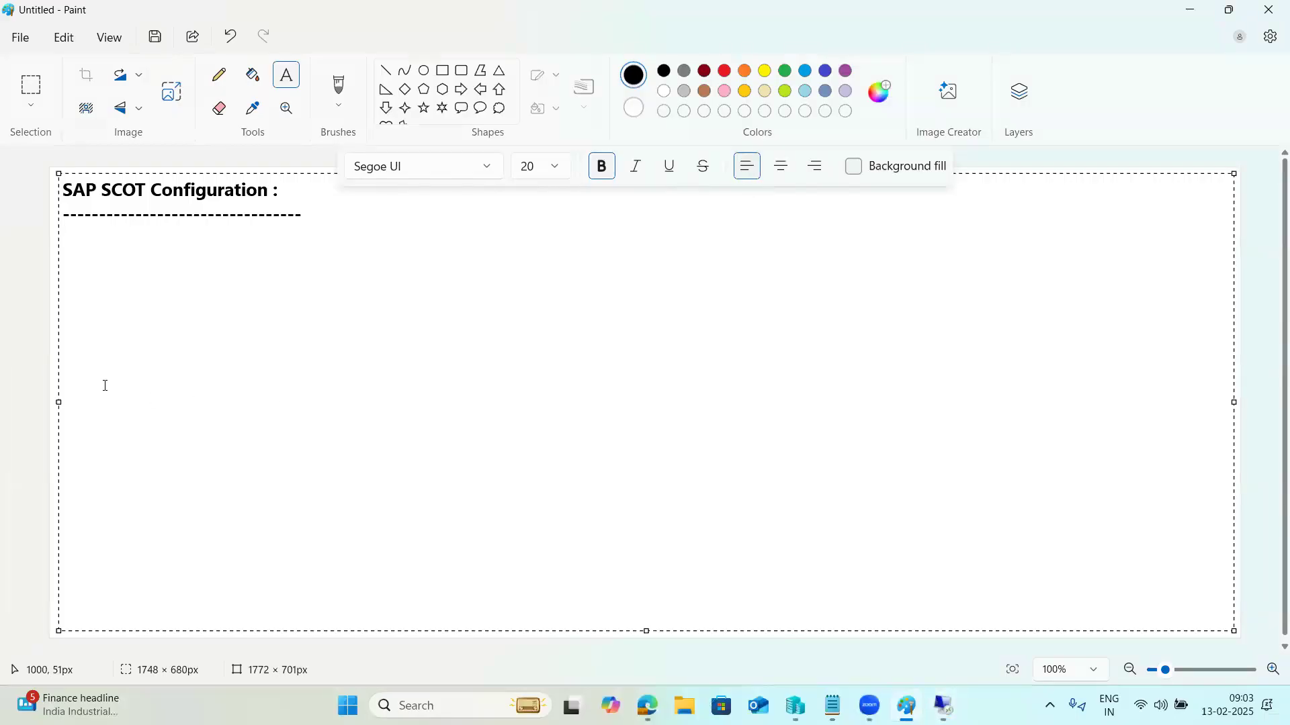
pyautogui.write('Check SMTP port - should be active - SMICM ')
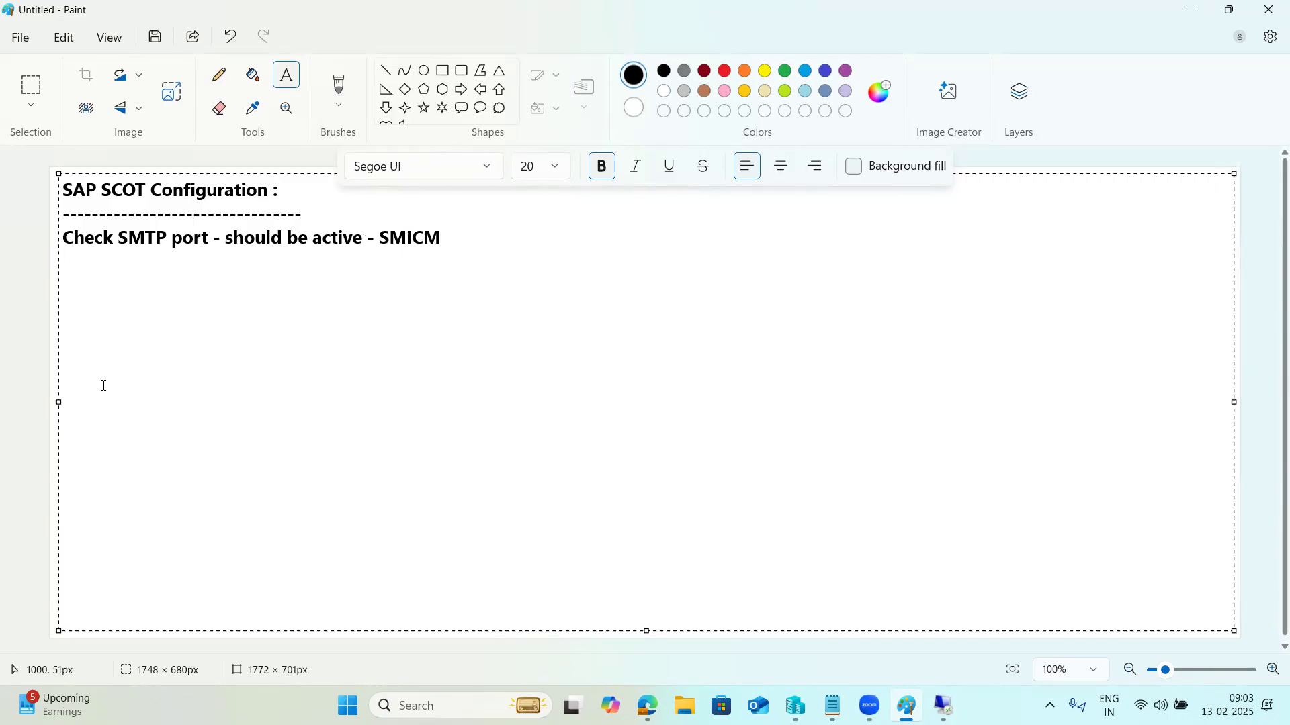
pyautogui.write('SAPCONNeCt')
pyautogui.press('BackSpace')
pyautogui.press('BackSpace')
pyautogui.press('BackSpace')
pyautogui.press('BackSpace')
pyautogui.write('ECt -active ')
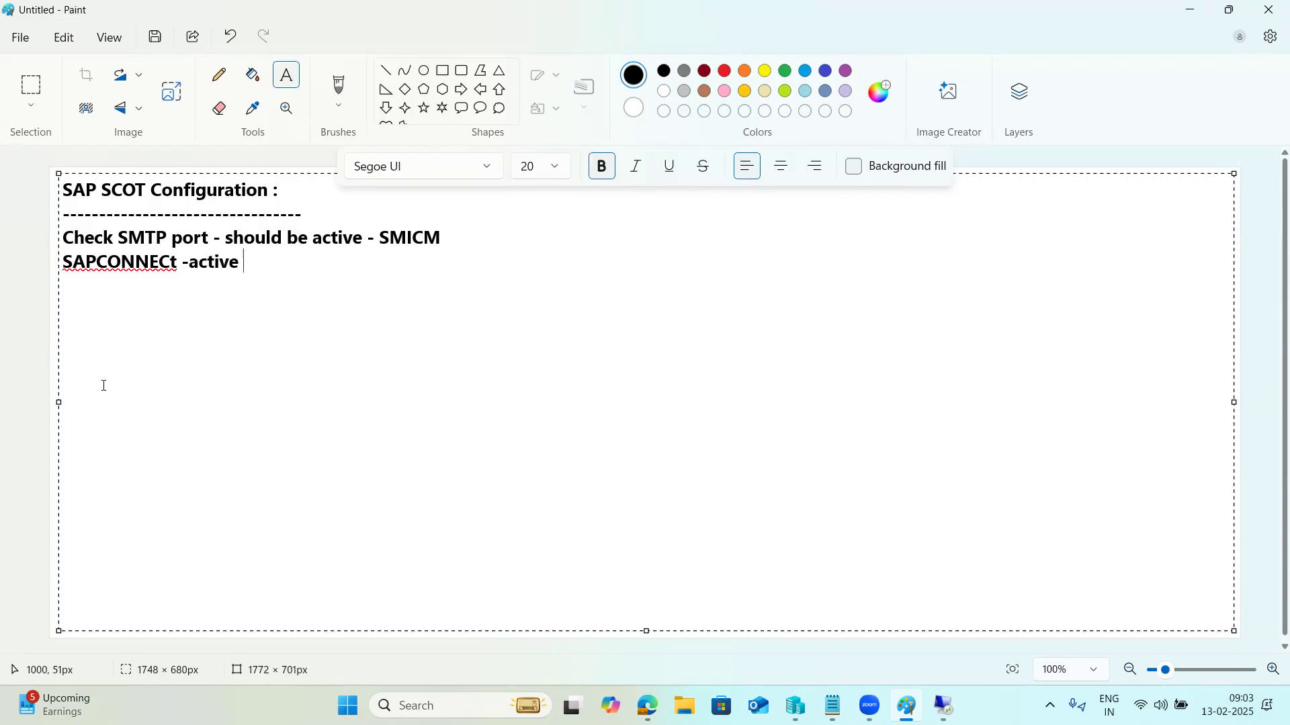
pyautogui.write('SICF')
pyautogui.press('Return')
# Step: Add the note line 'SCOT - DOMAIN,MAIL box conf...etc..'
pyautogui.write('SCOT - DOMAIN,MAI')
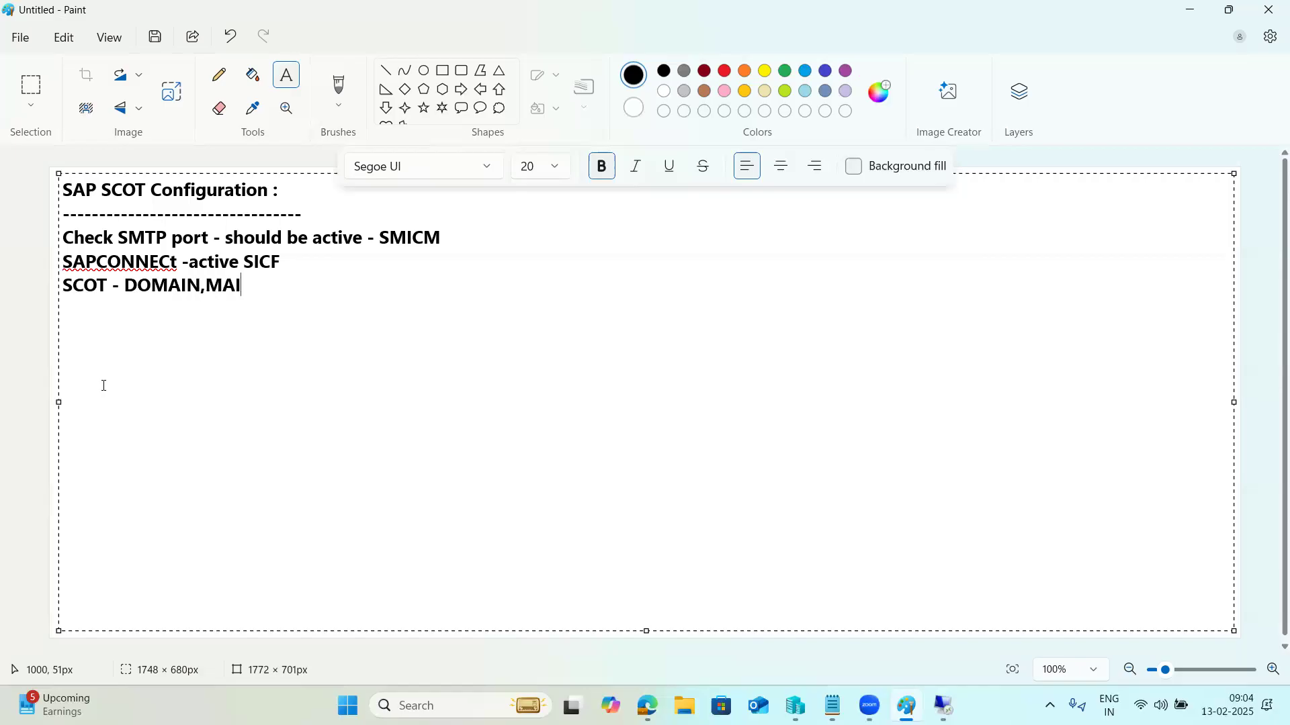
pyautogui.write('L box conf...etc..')
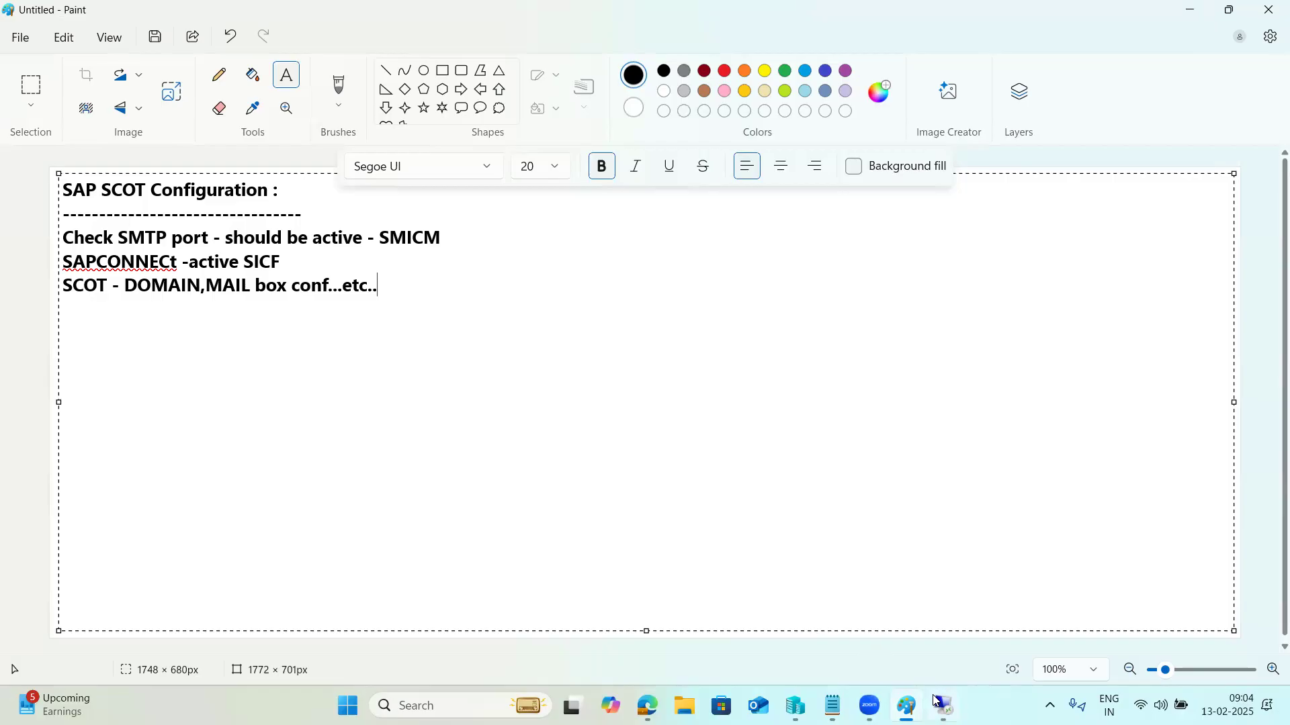
pyautogui.moveTo(936, 701)
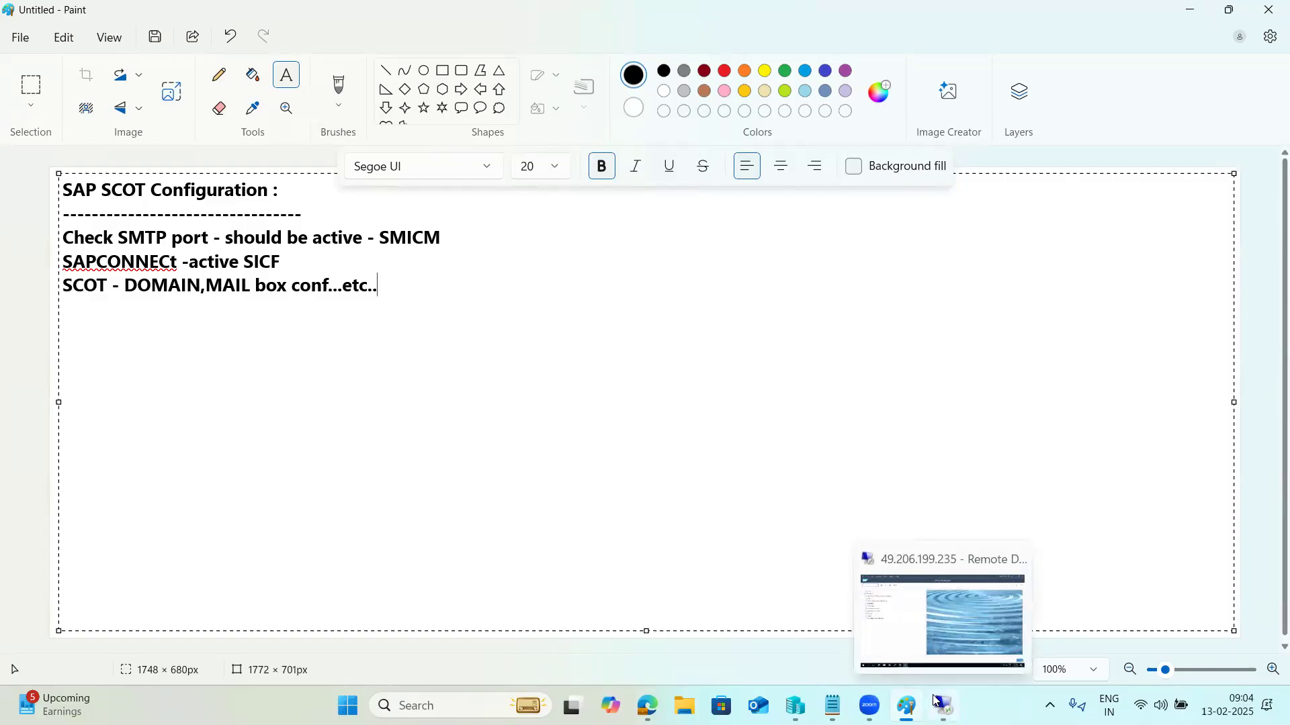
# Step: Run SMICM and list the ICM services to confirm SMTP is active on port 2504
pyautogui.click(936, 700)
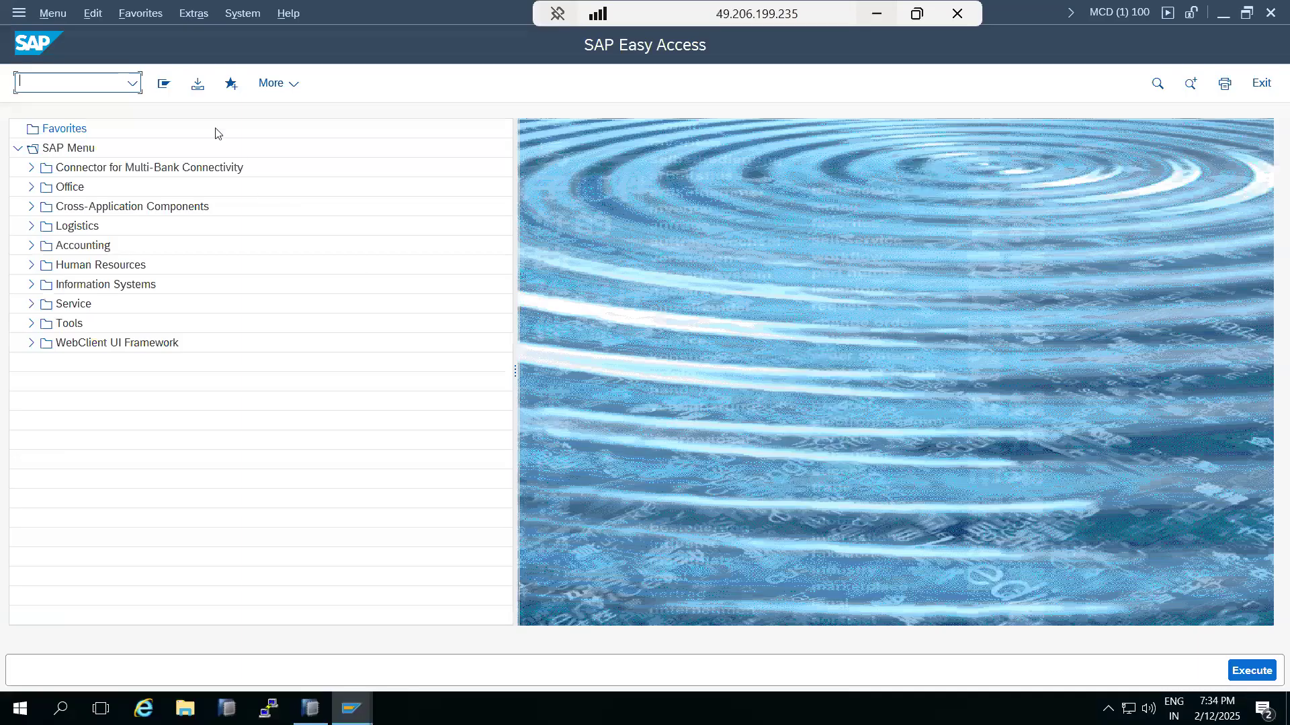
pyautogui.write('smicm')
pyautogui.press('Return')
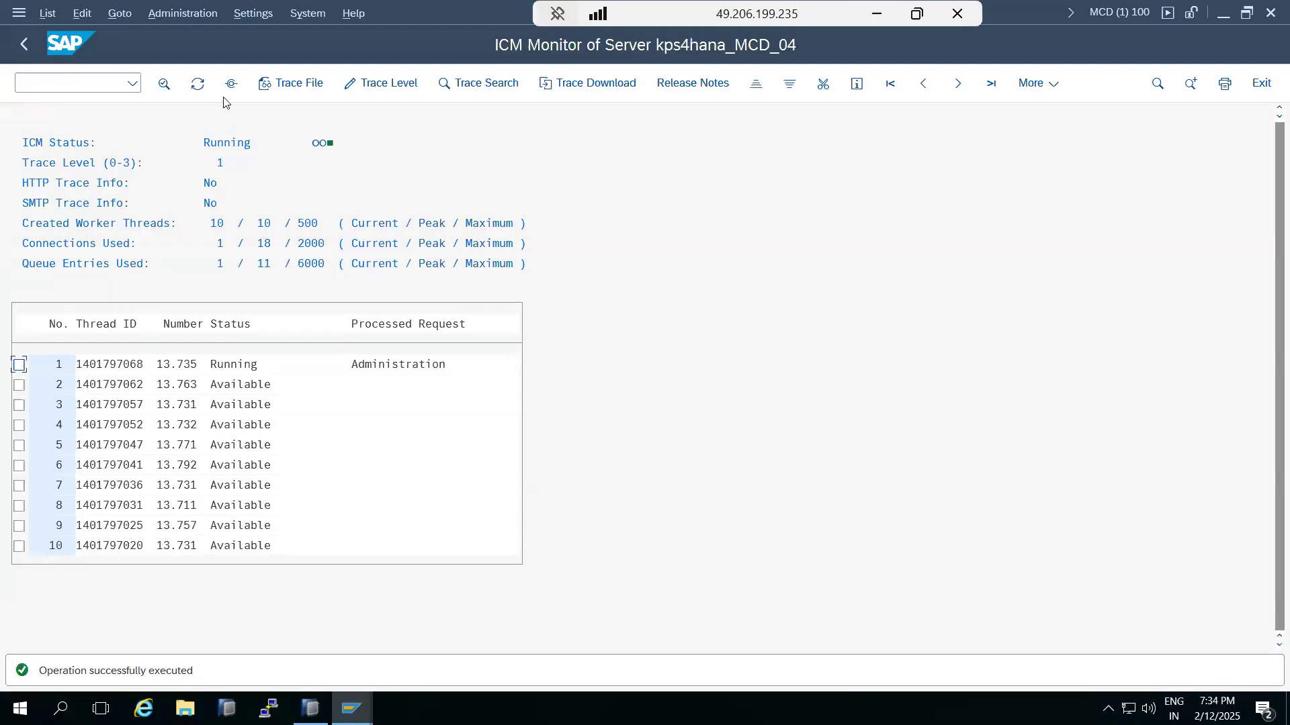
pyautogui.click(231, 84)
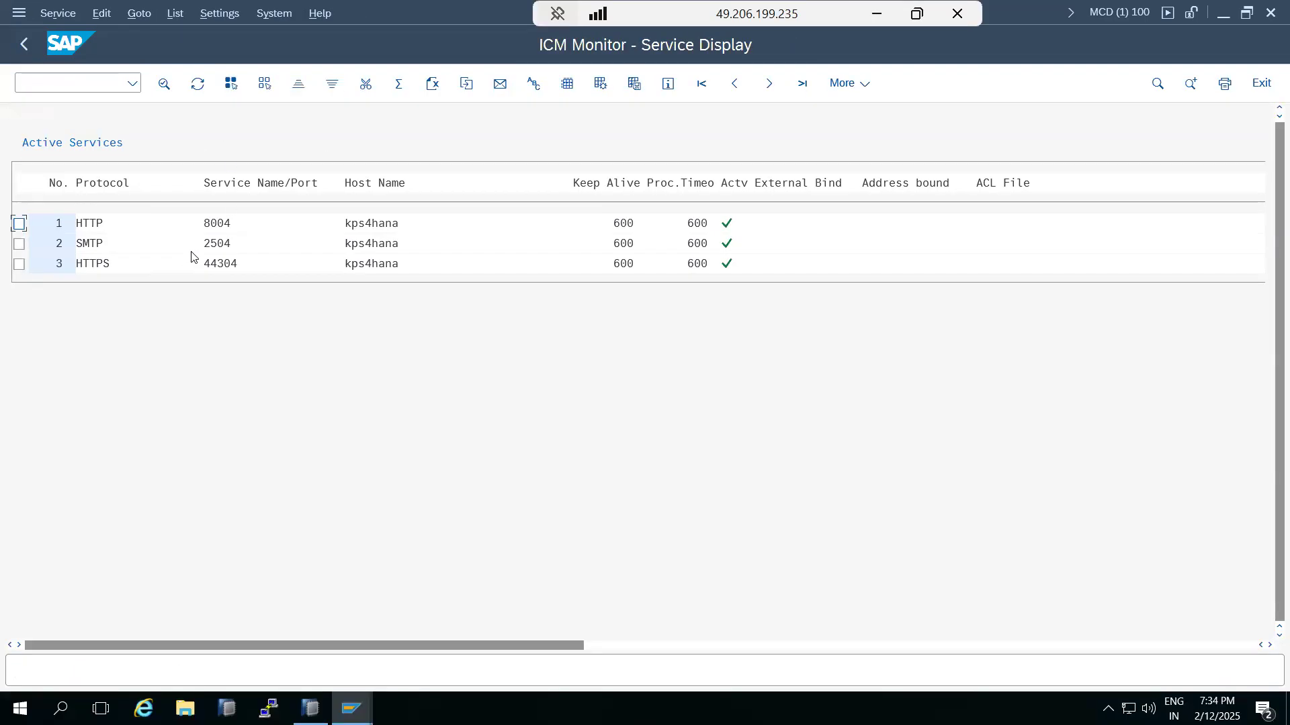
pyautogui.click(221, 247)
# Step: Open transaction SICF and execute it to list the defined ICF services
pyautogui.click(24, 44)
pyautogui.click(41, 80)
pyautogui.write('/nsicf')
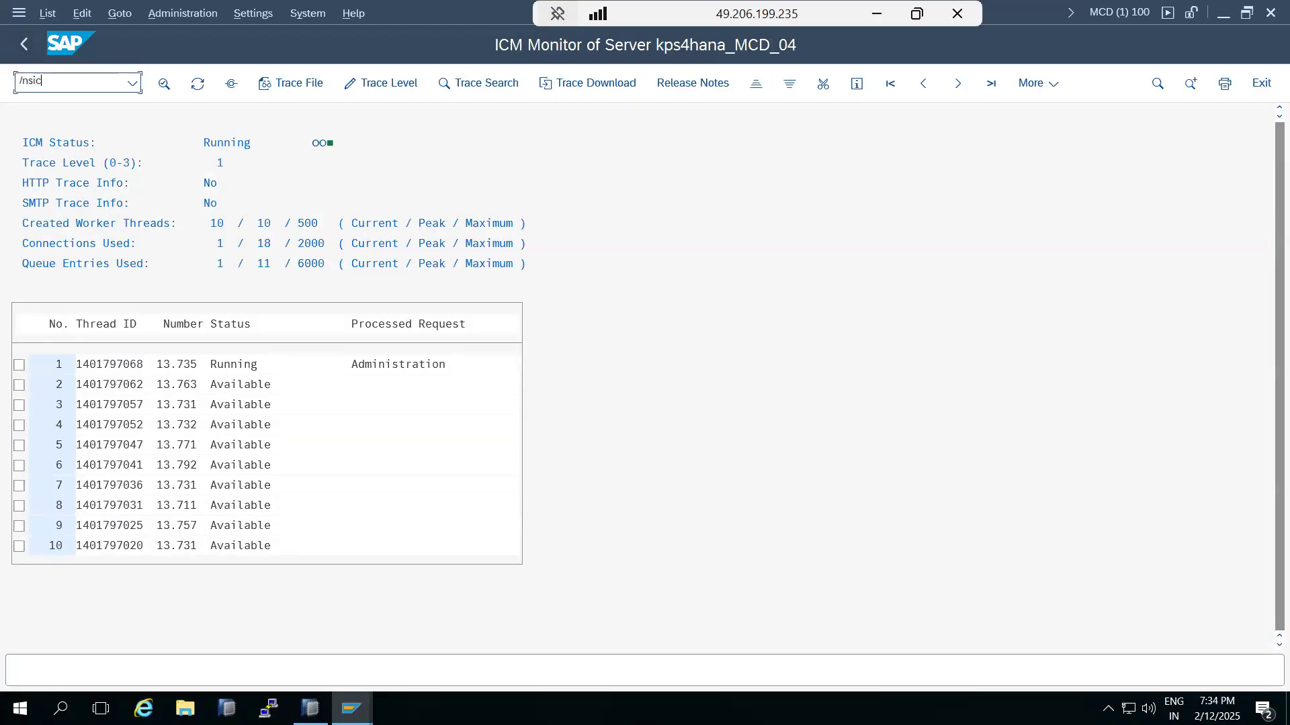
pyautogui.press('Return')
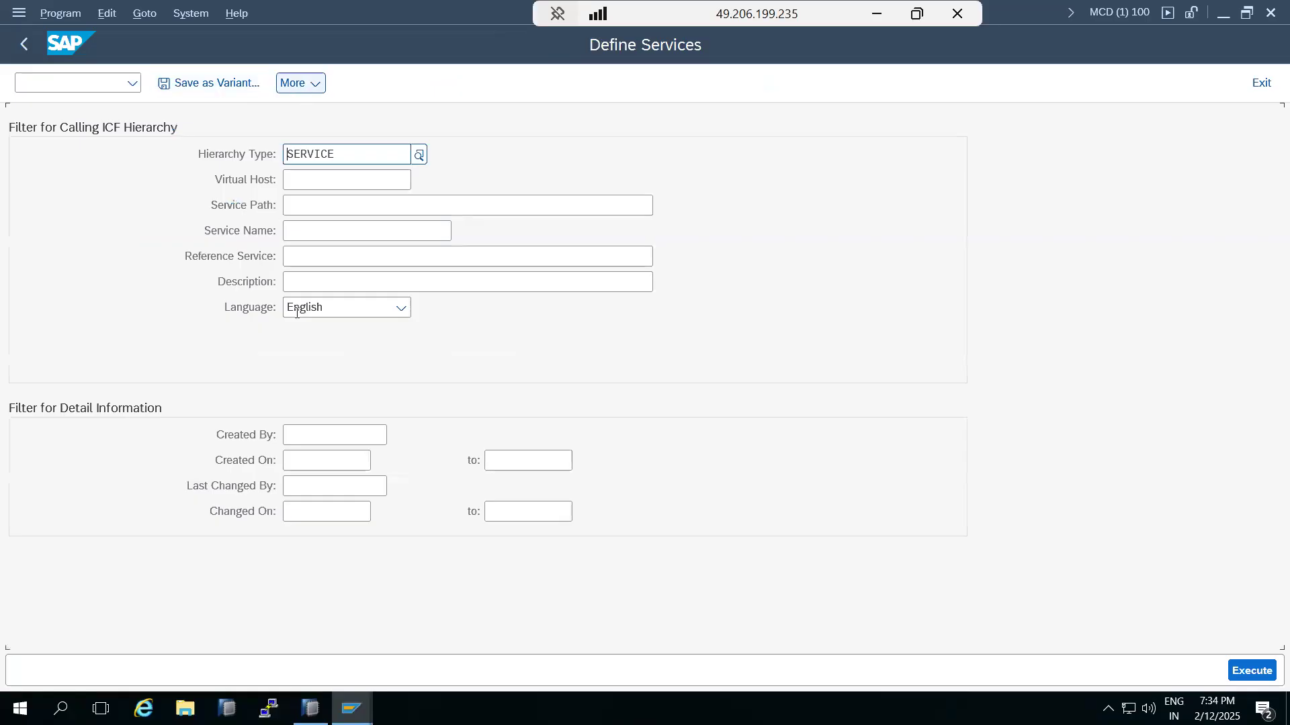
pyautogui.click(1251, 670)
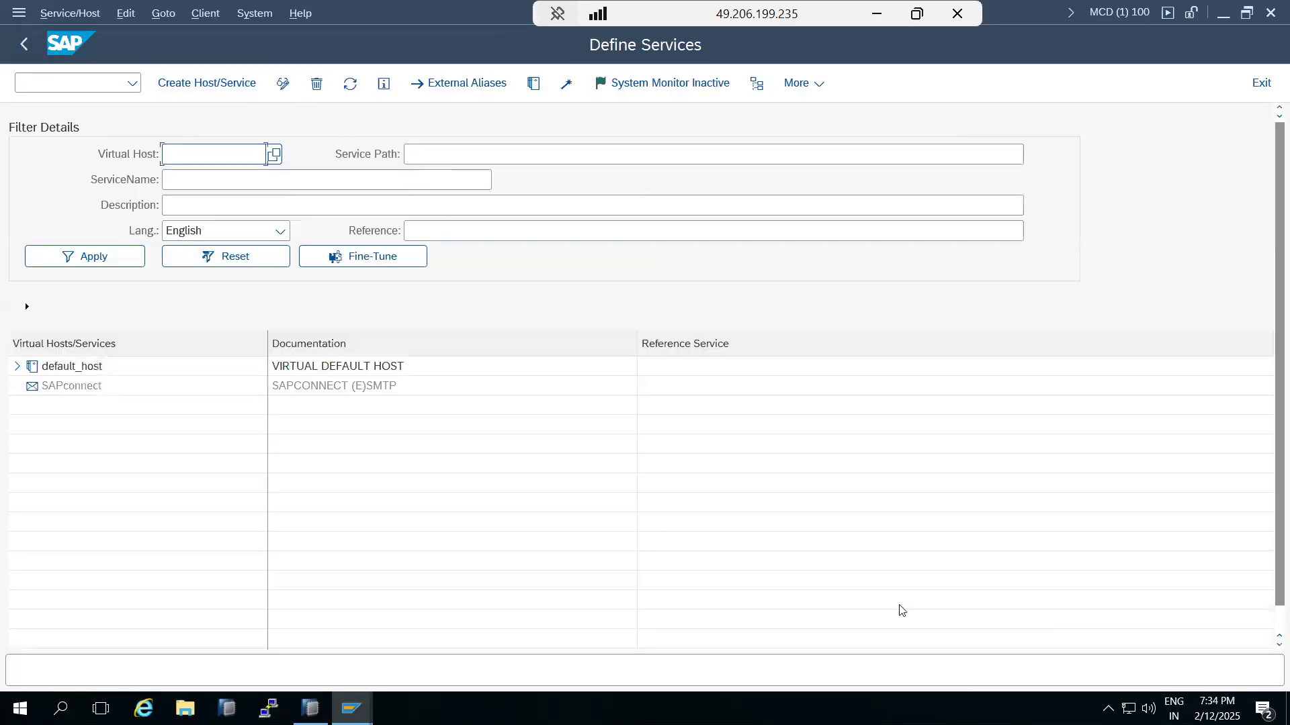
# Step: Activate the SAPconnect SMTP host and return to the SICF selection screen
pyautogui.rightClick(56, 388)
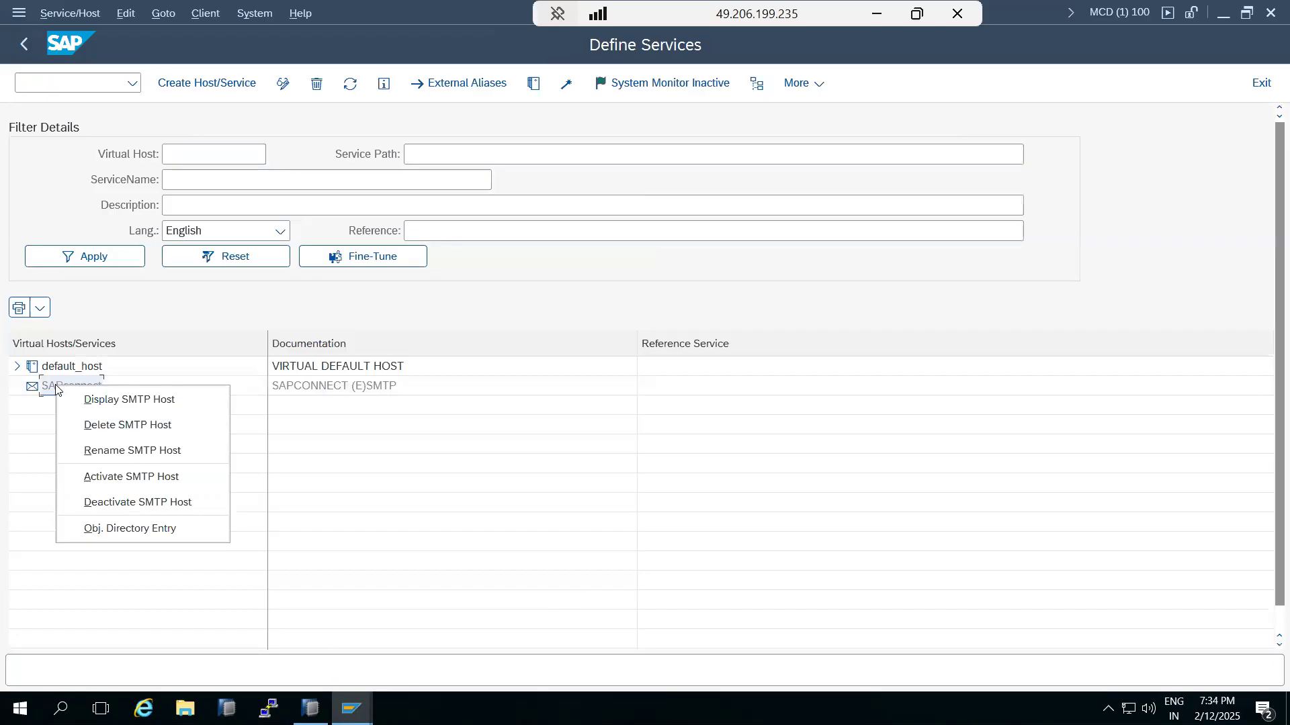
pyautogui.click(115, 477)
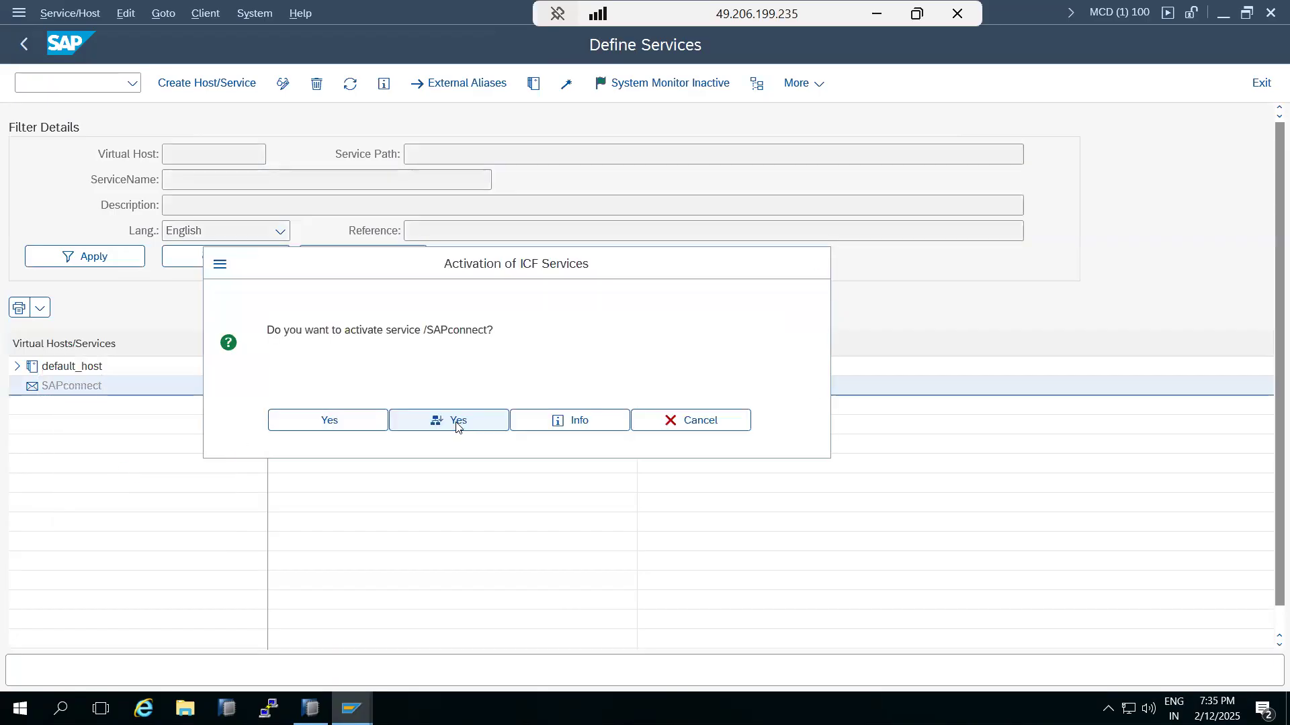
pyautogui.click(456, 422)
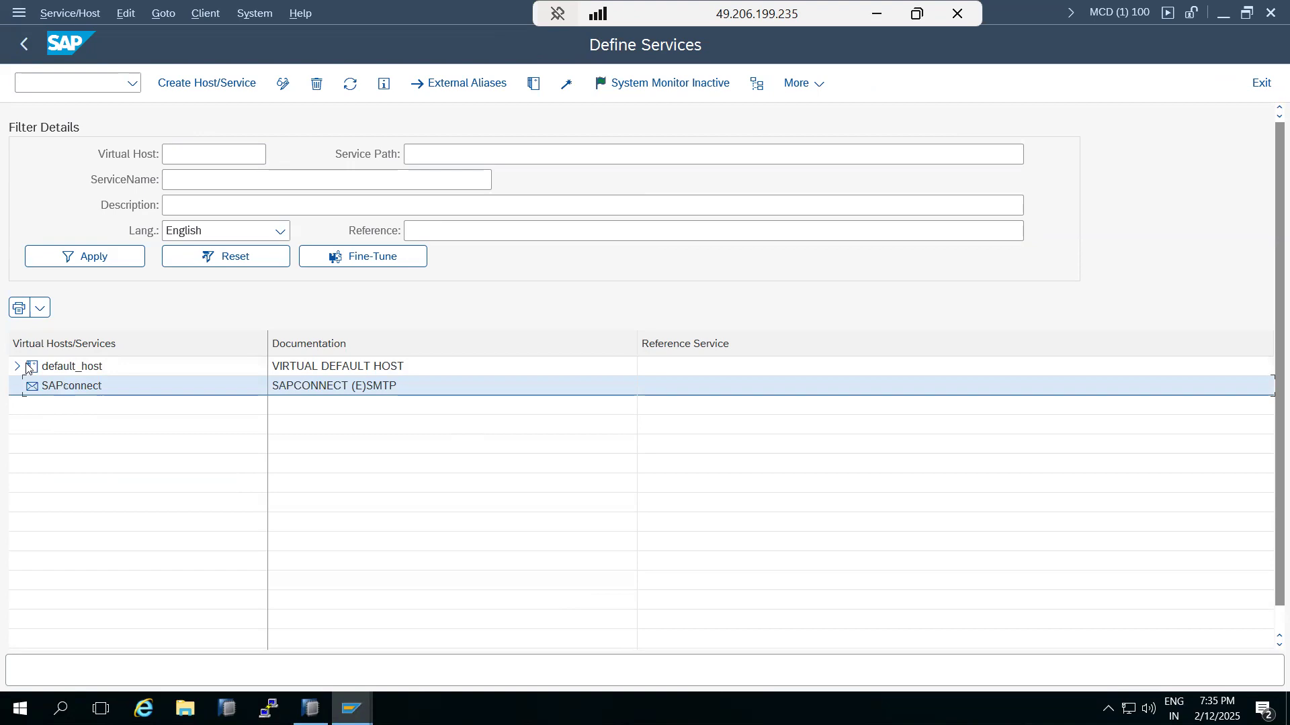
pyautogui.click(25, 49)
pyautogui.click(19, 82)
# Step: In SCOT, delete the existing SMTP node under SMTP Nodes and confirm the deletion
pyautogui.write('/nscot')
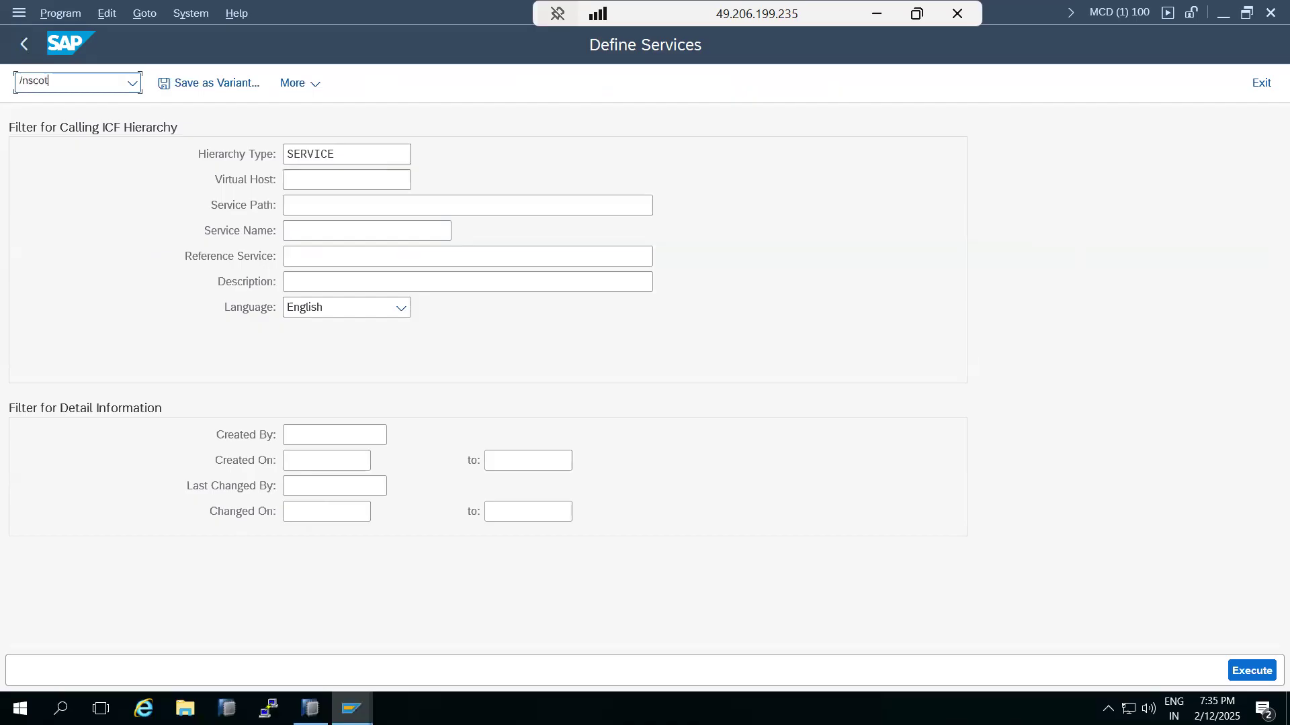
pyautogui.press('Return')
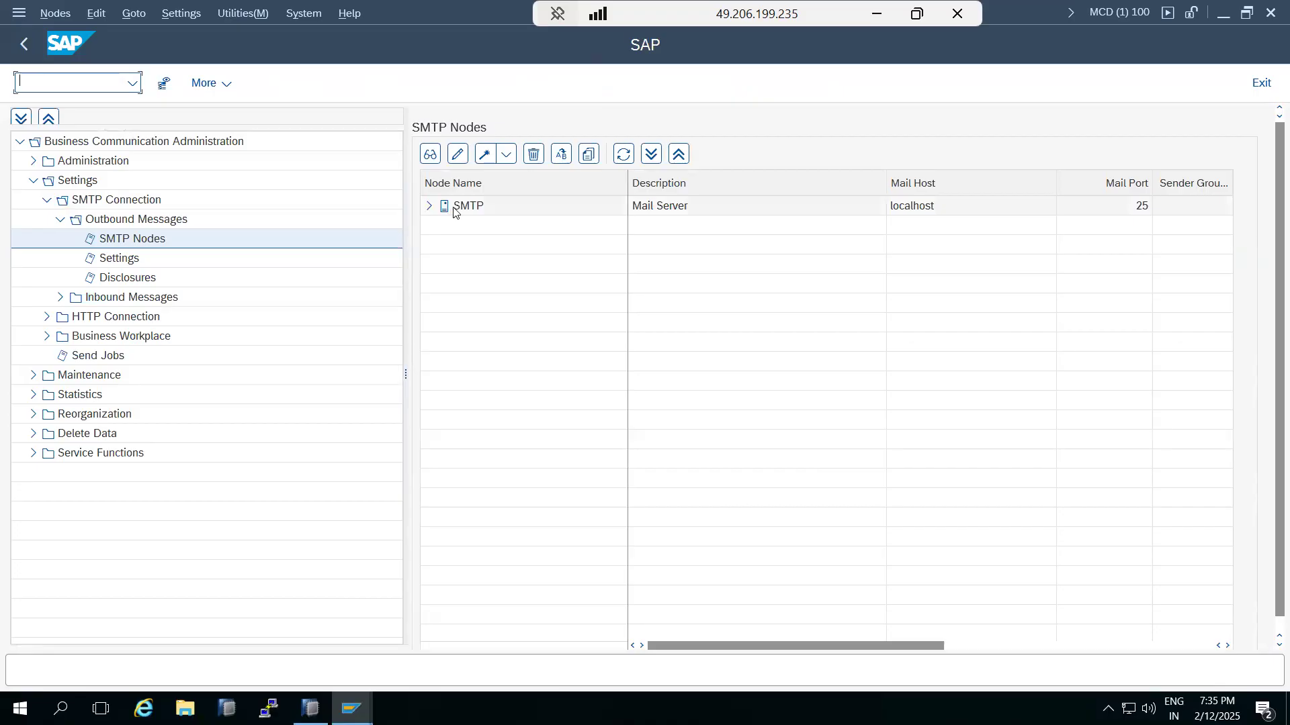
pyautogui.click(432, 208)
pyautogui.click(431, 208)
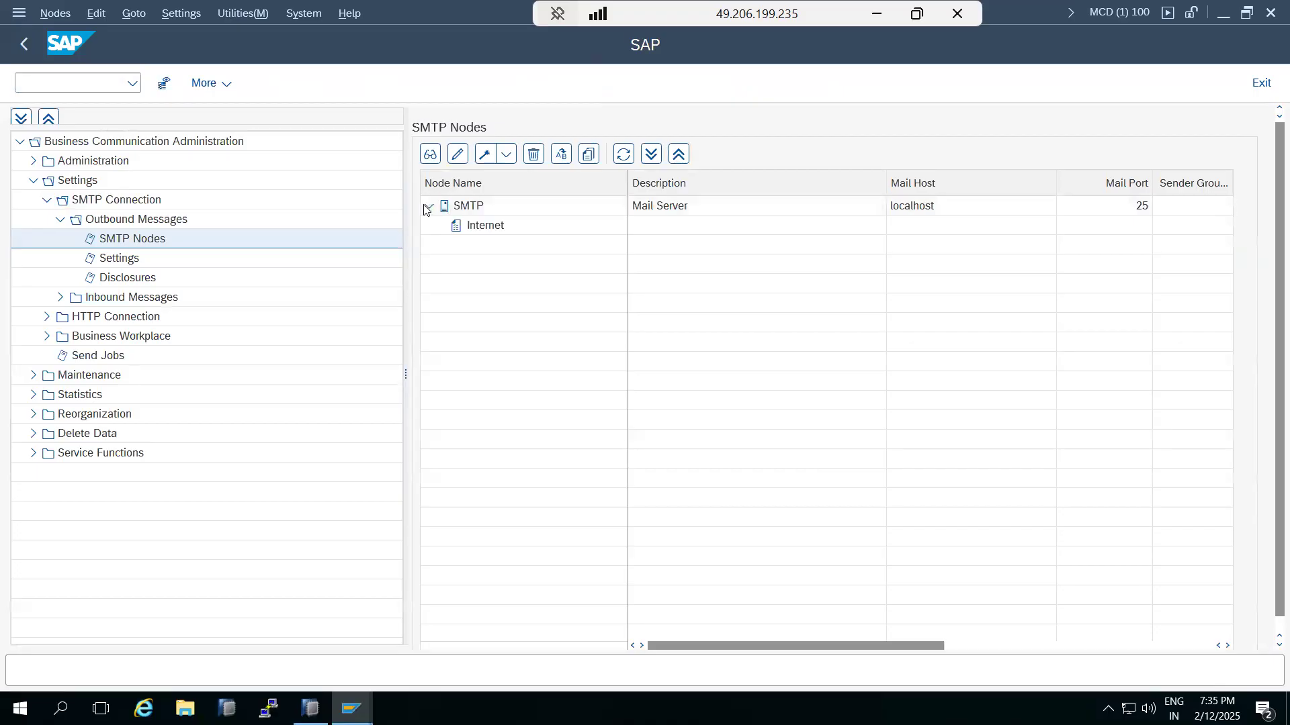
pyautogui.rightClick(466, 208)
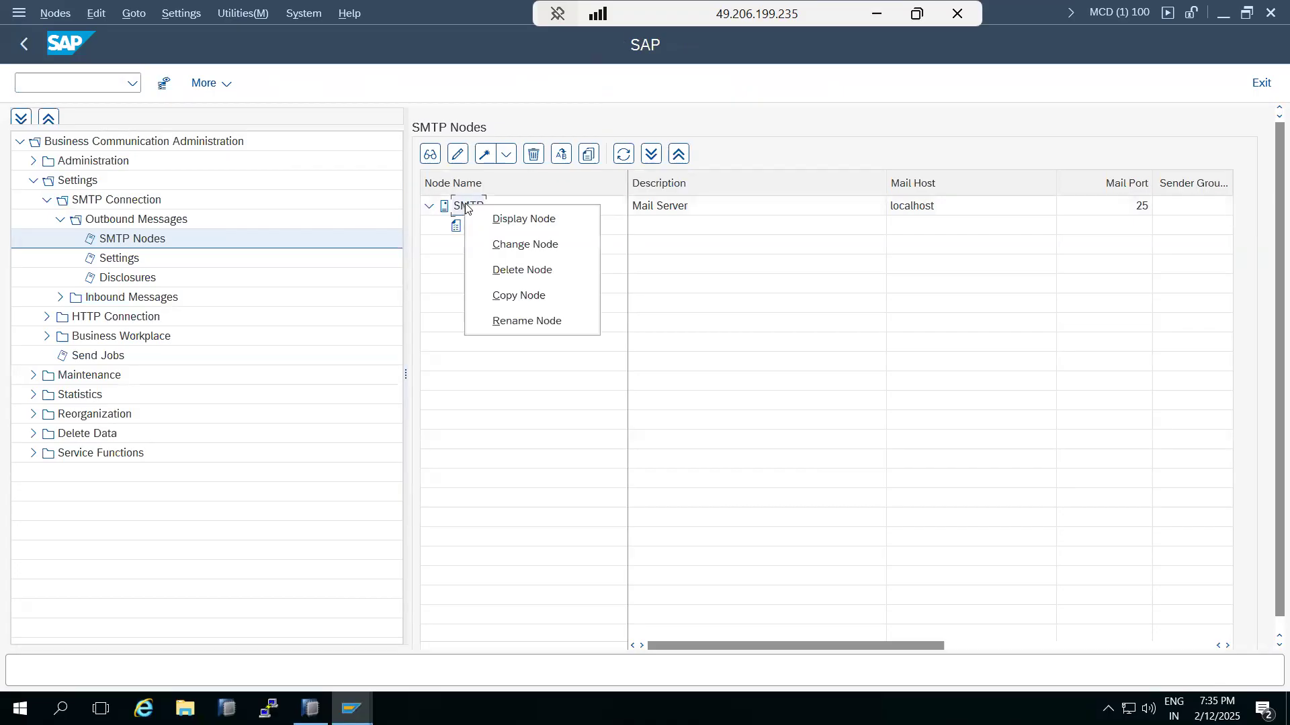
pyautogui.click(524, 276)
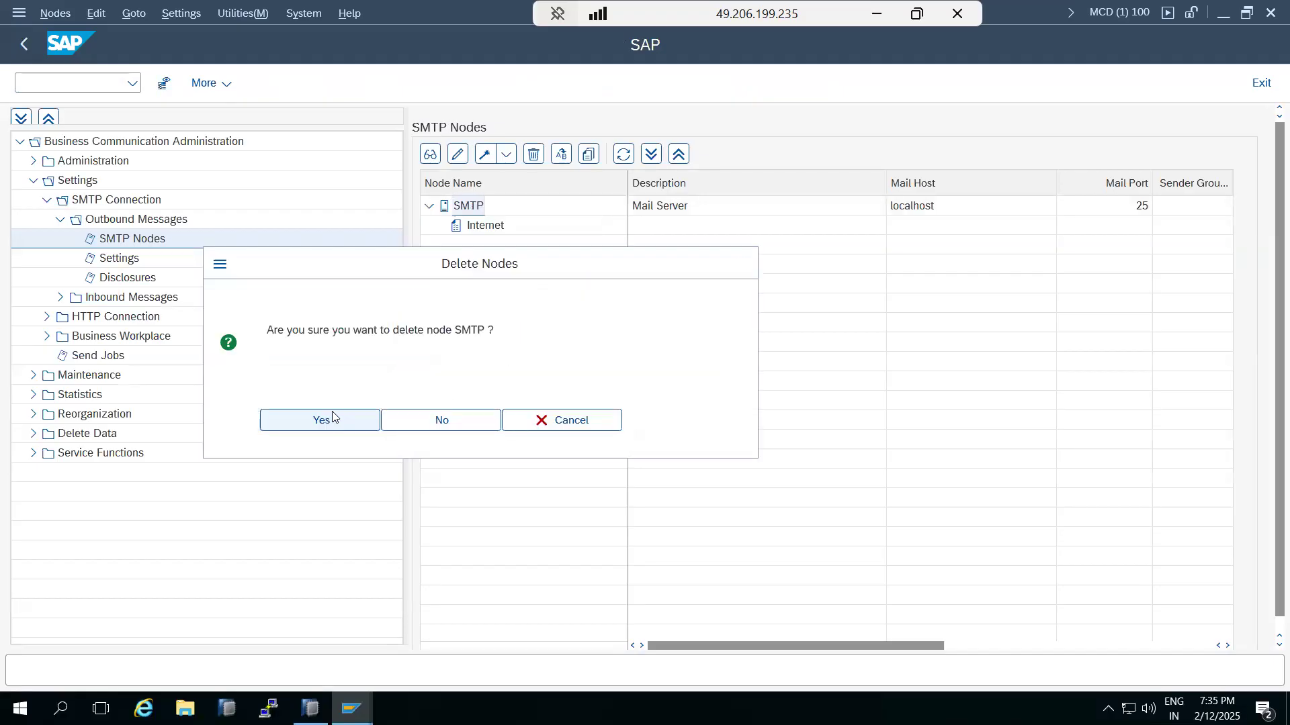
pyautogui.click(325, 420)
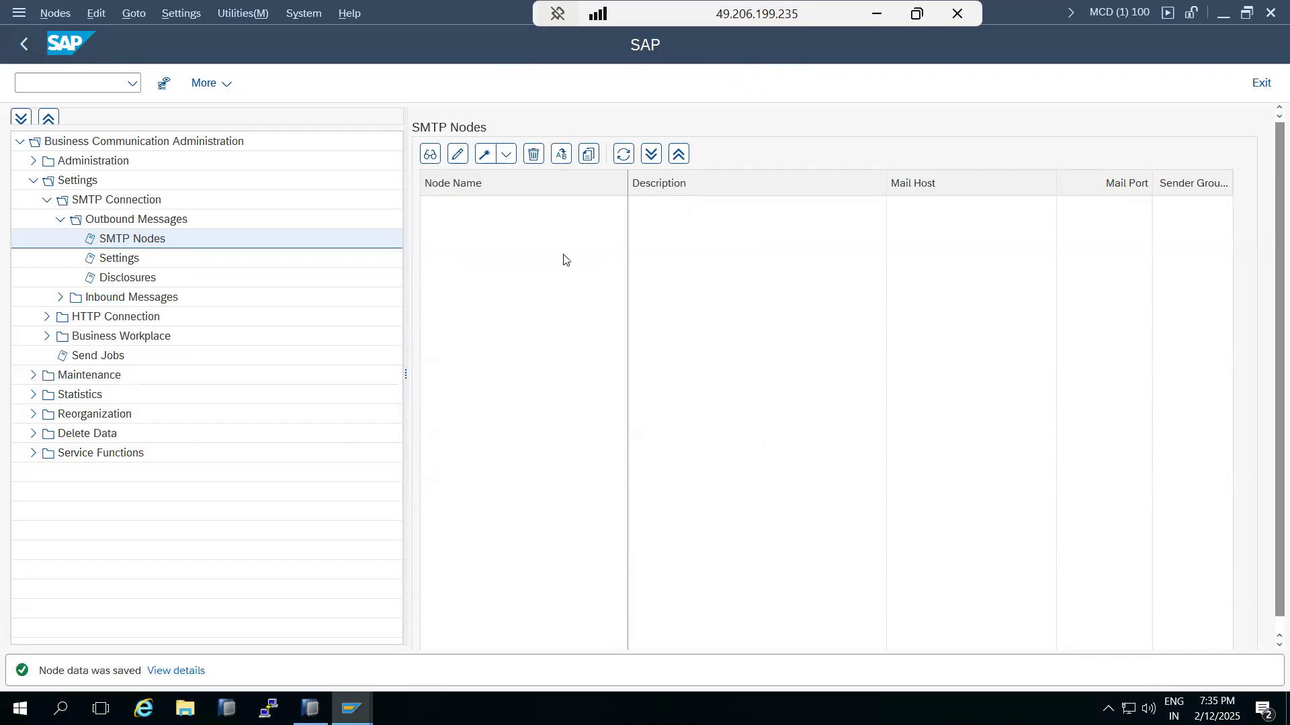
# Step: Start a new node named SMTP with the description MAIL BOX SERVER
pyautogui.click(485, 157)
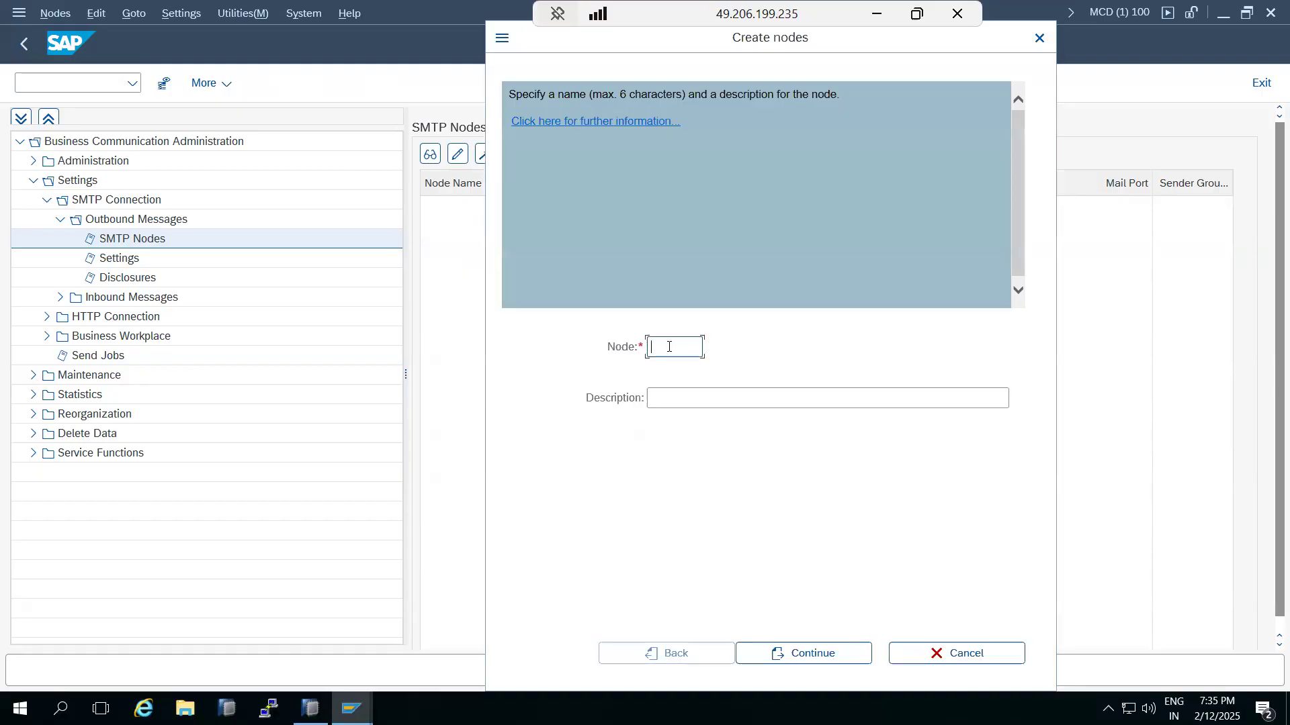
pyautogui.write('SMTP')
pyautogui.click(677, 402)
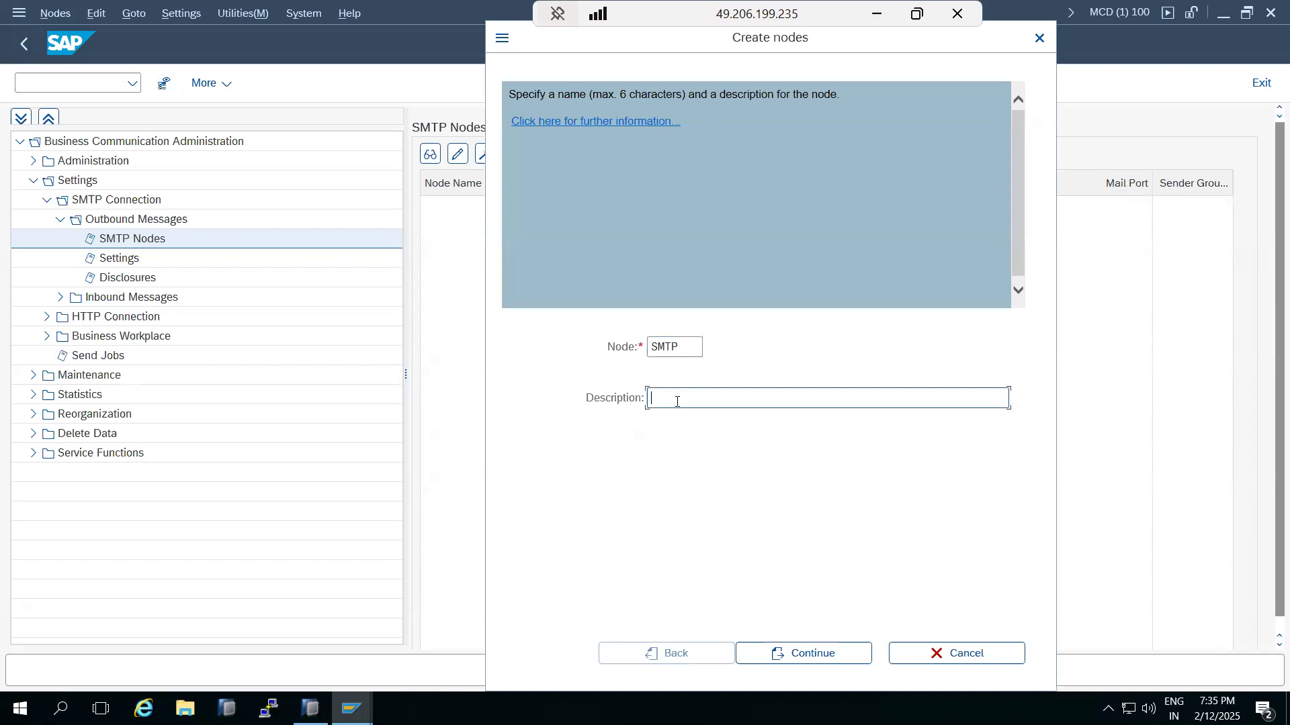
pyautogui.write('MAIL')
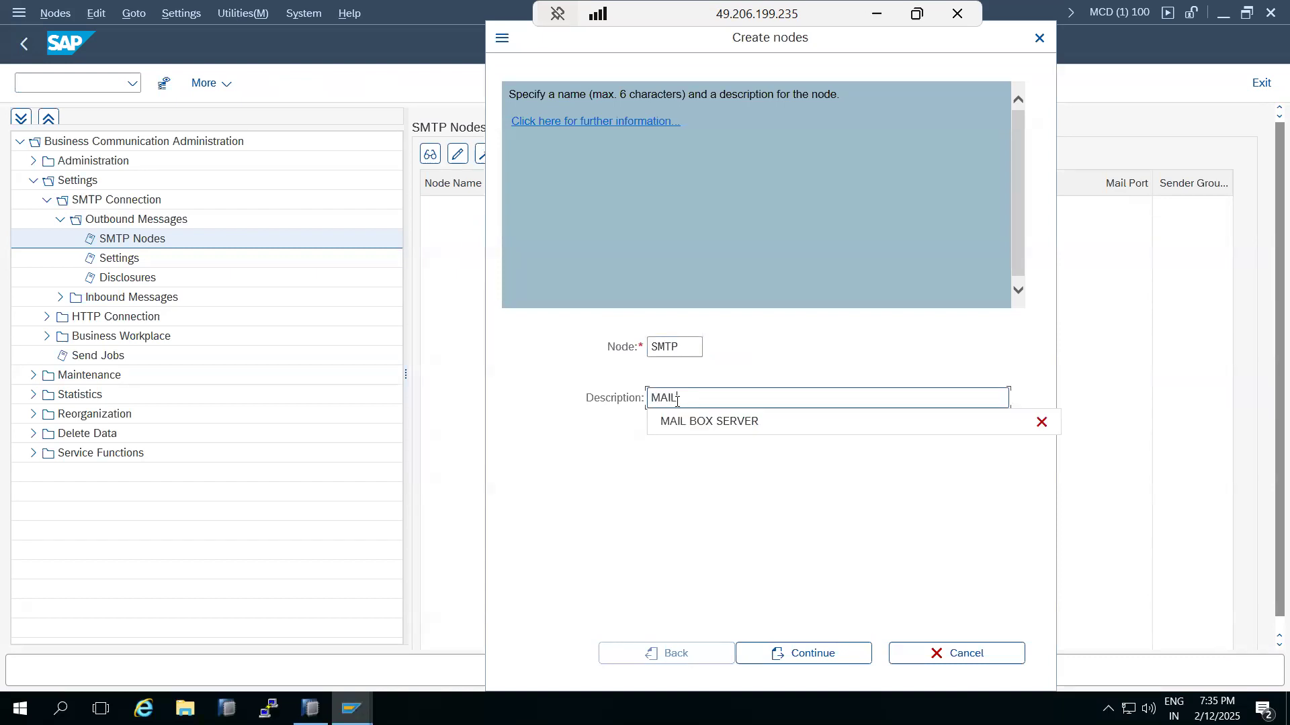
pyautogui.click(705, 421)
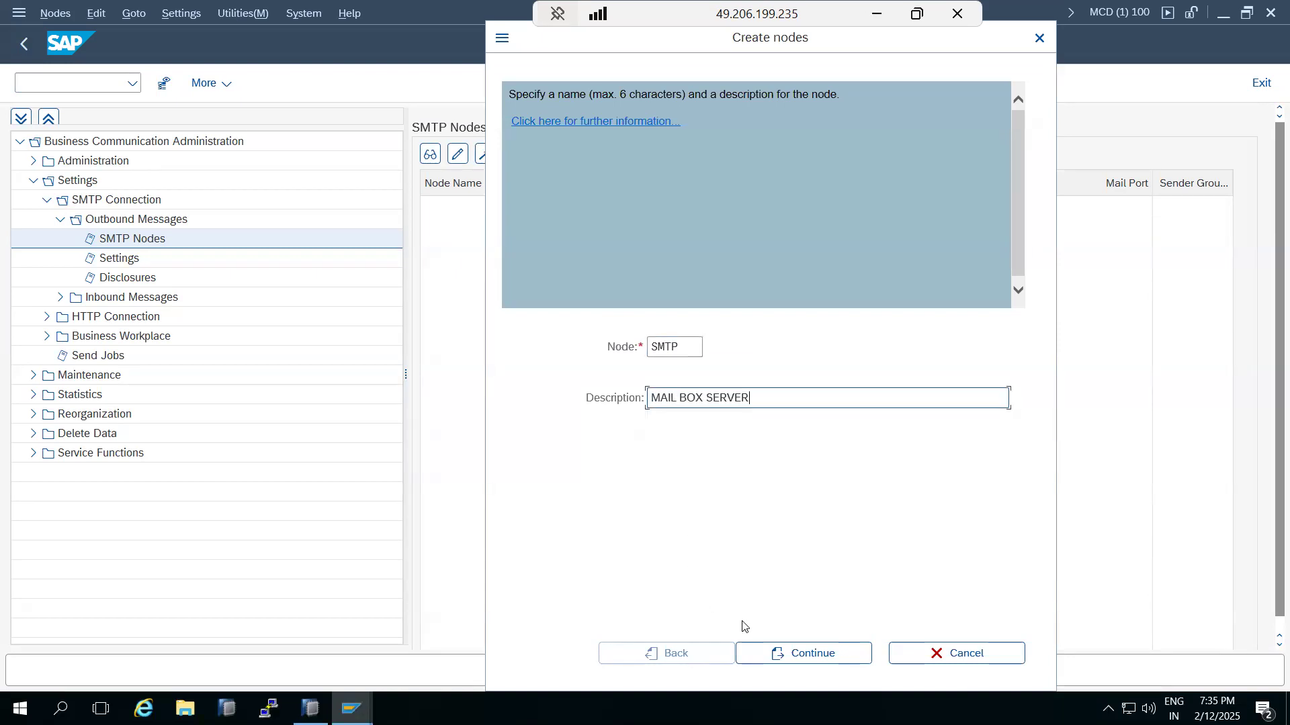
pyautogui.click(790, 648)
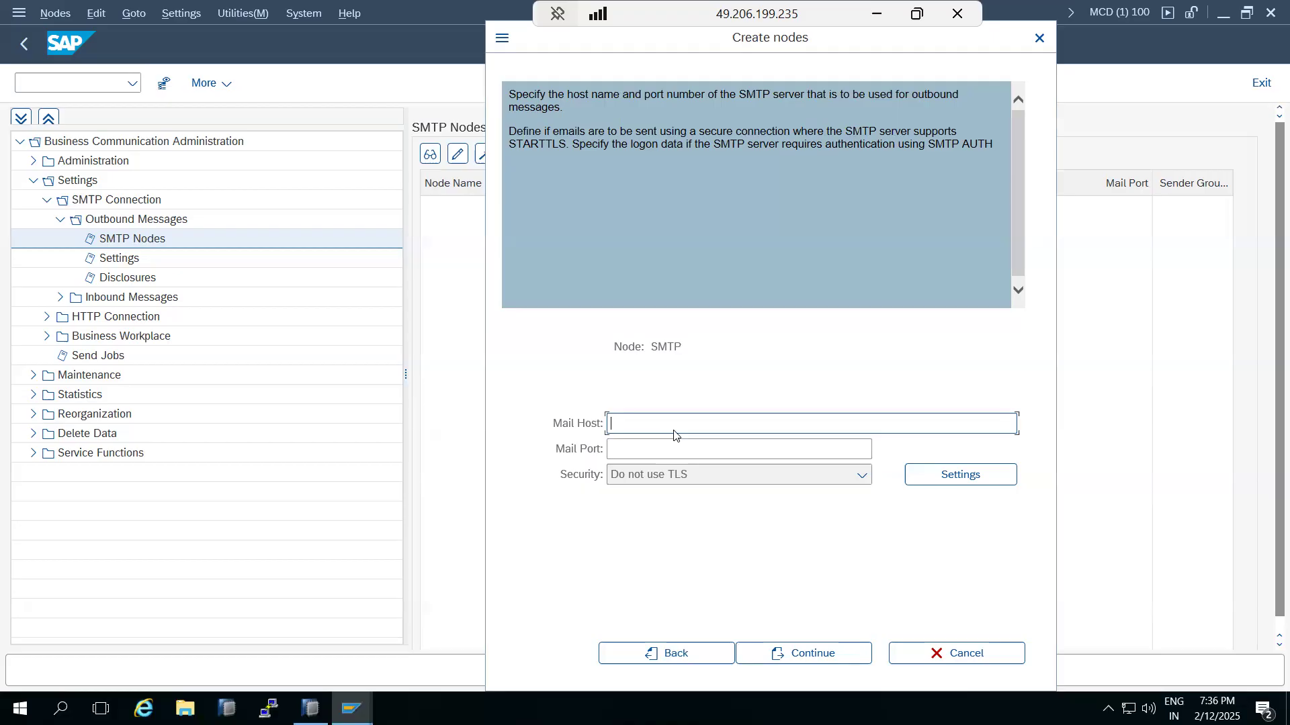
# Step: Enter mail host google.smtp.com and mail port 25, then continue to the address-type step
pyautogui.write('google')
pyautogui.write('.smpt.com')
pyautogui.press('BackSpace')
pyautogui.press('BackSpace')
pyautogui.press('BackSpace')
pyautogui.press('BackSpace')
pyautogui.press('BackSpace')
pyautogui.press('BackSpace')
pyautogui.write('tp.com')
pyautogui.press('Tab')
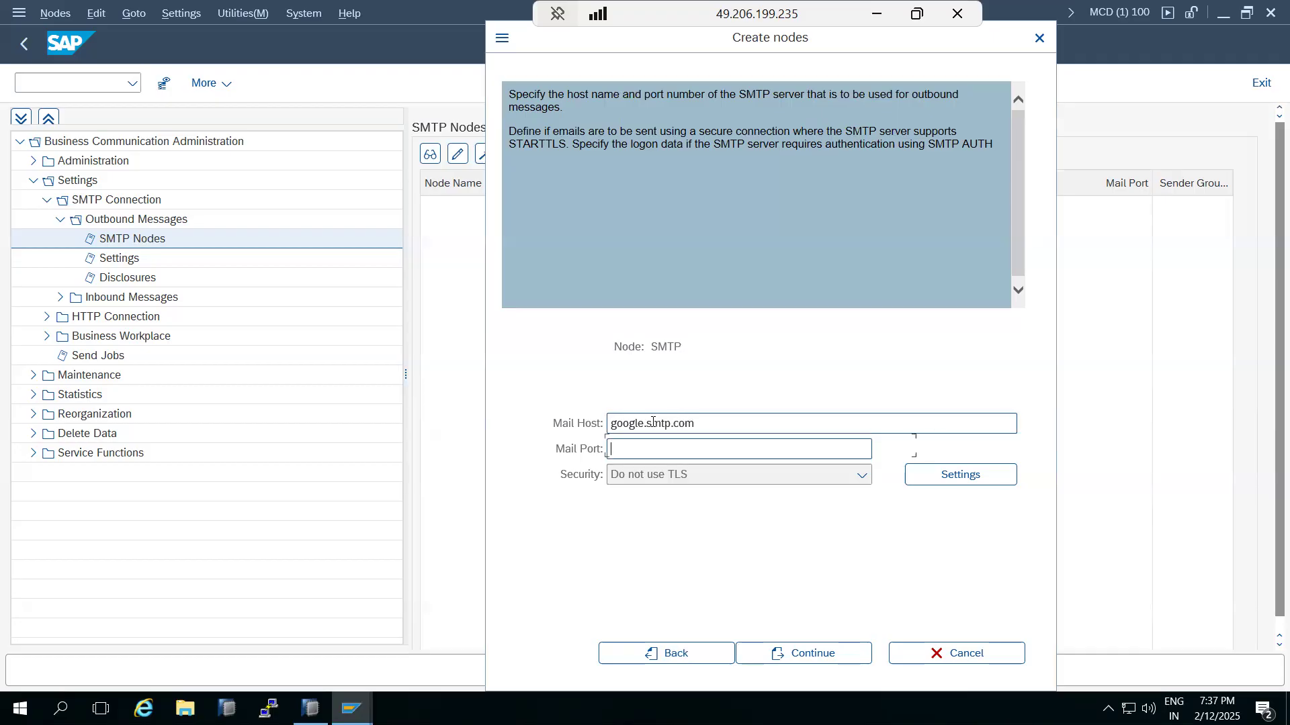
pyautogui.write('25')
pyautogui.click(800, 651)
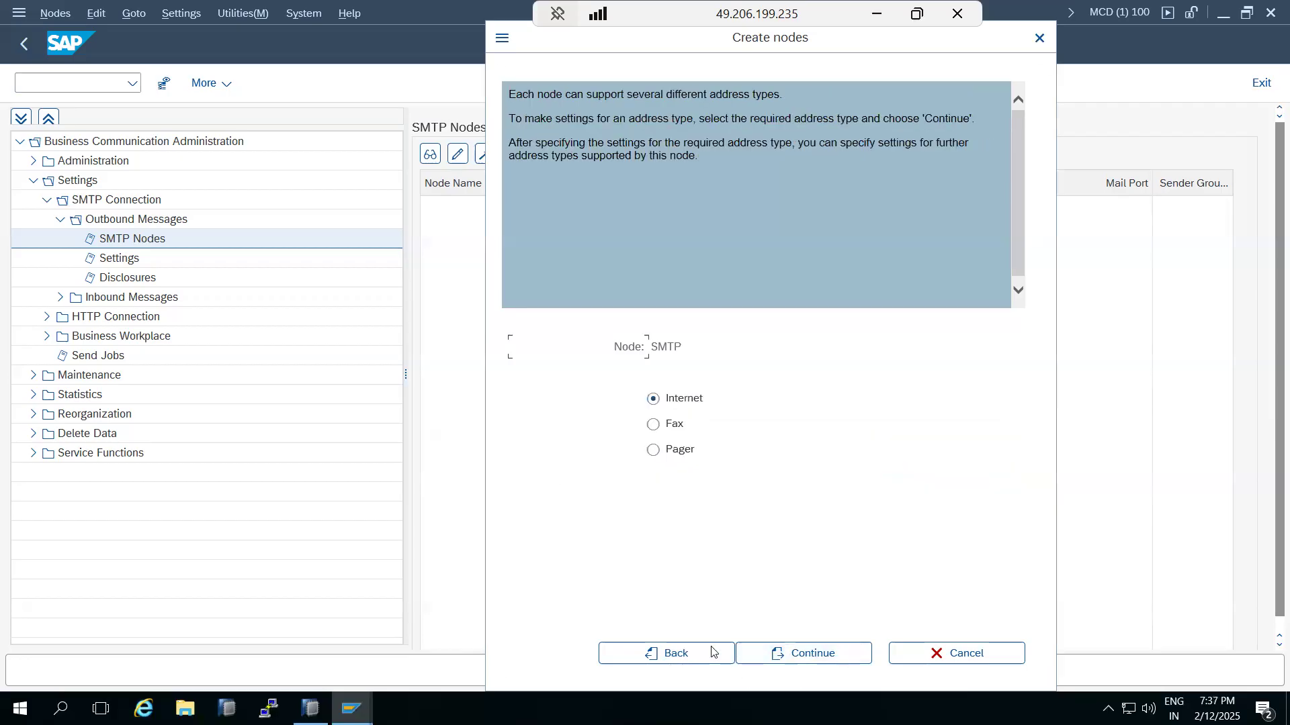
# Step: Choose Internet as the address type and set the address area to * for all recipients
pyautogui.click(671, 653)
pyautogui.click(776, 655)
pyautogui.click(802, 656)
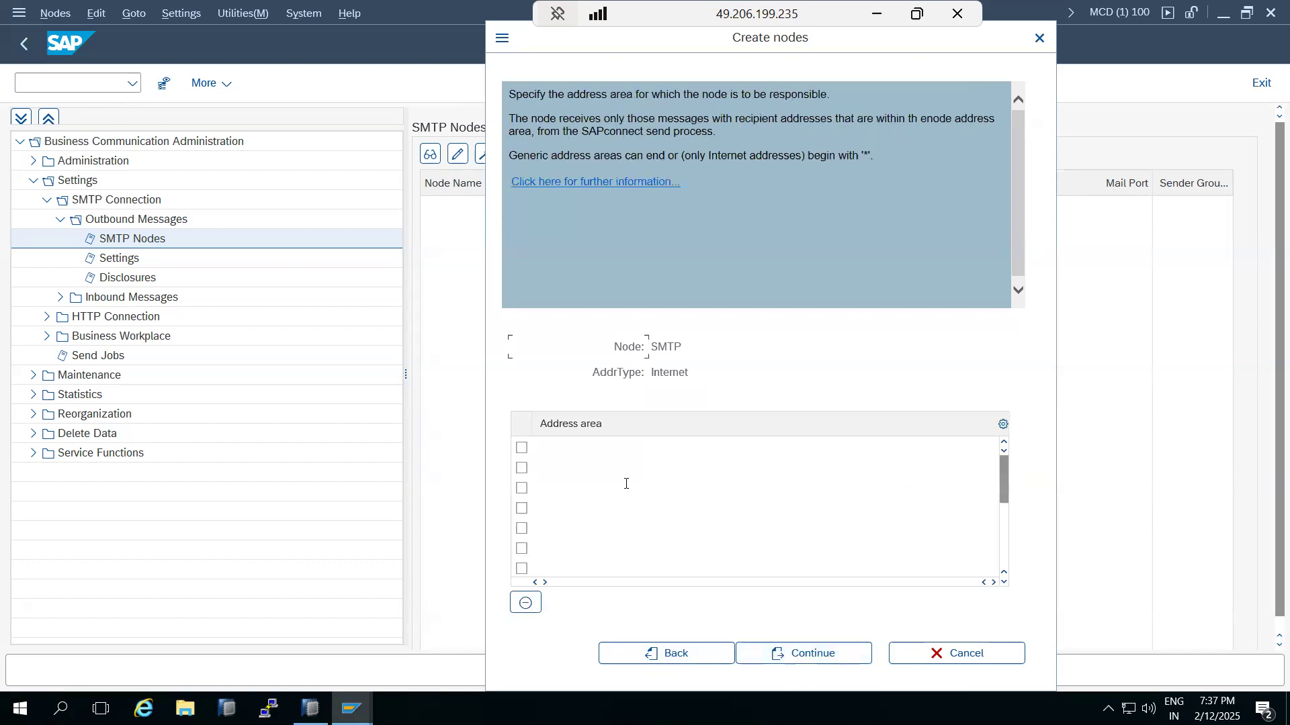
pyautogui.click(558, 448)
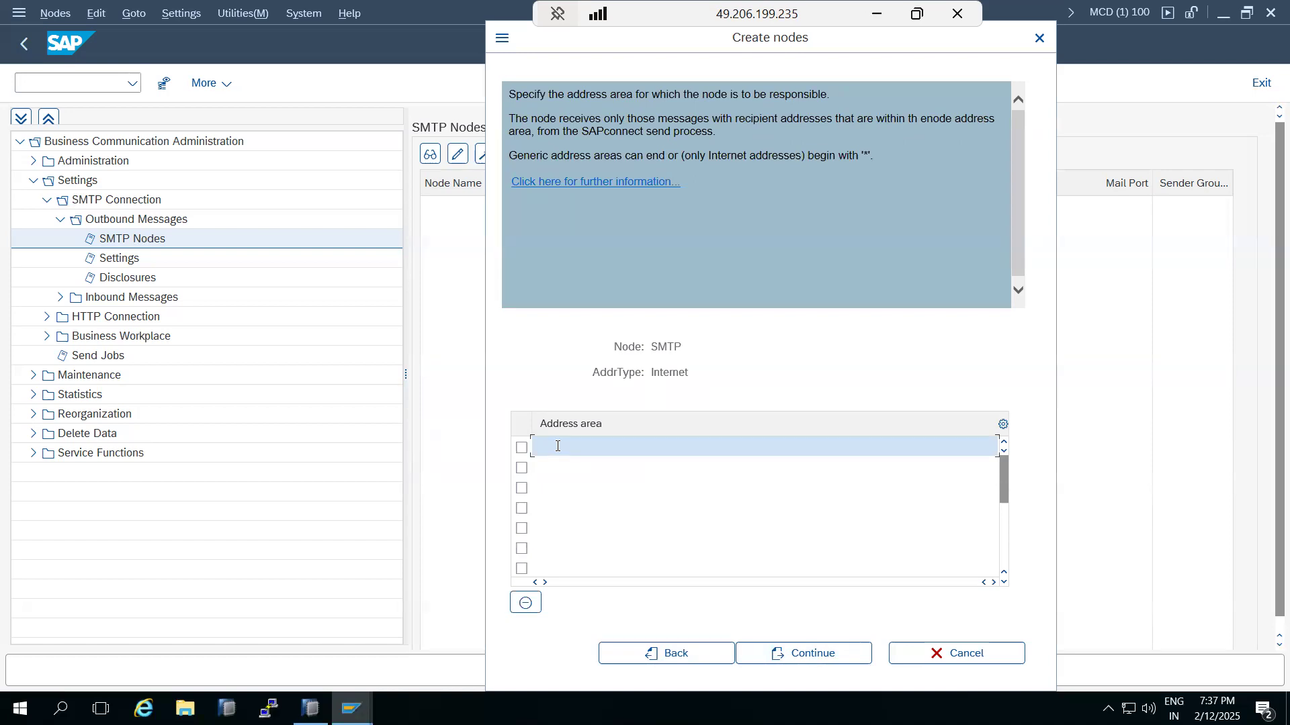
pyautogui.write('@gmail.com')
pyautogui.moveTo(539, 450); pyautogui.dragTo(532, 450)
pyautogui.click(549, 464)
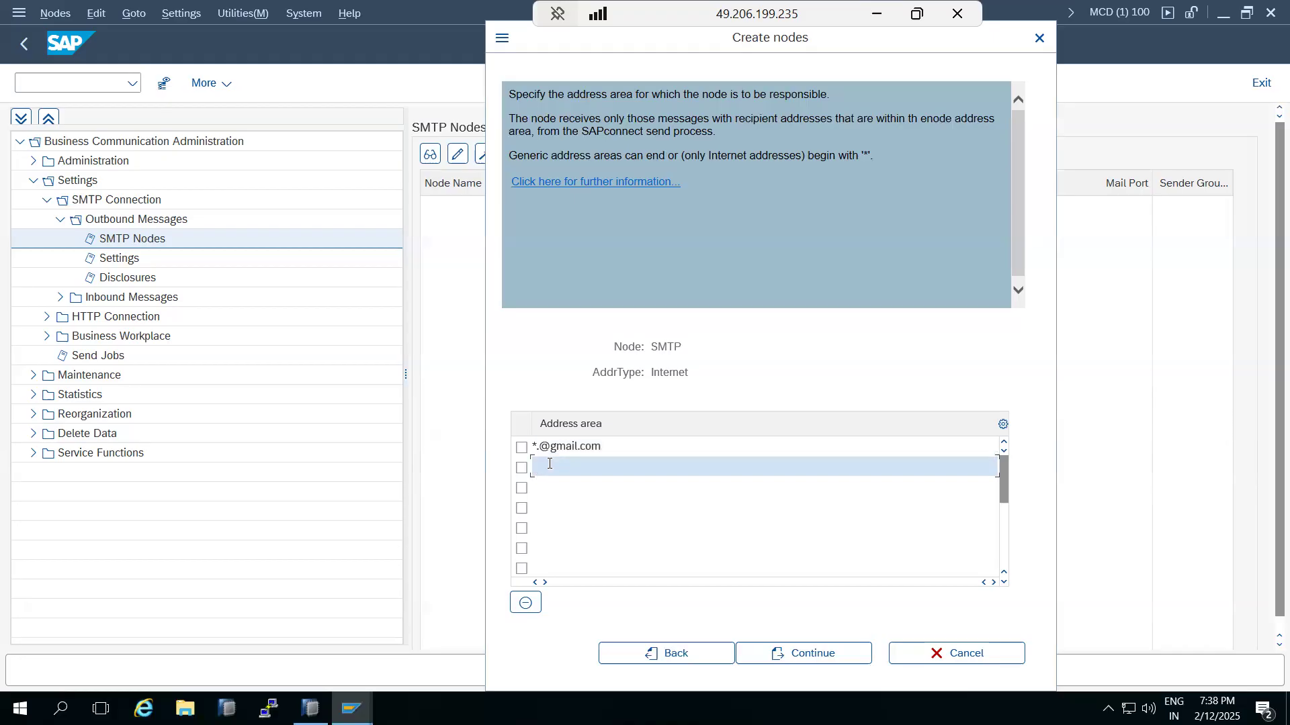
pyautogui.write('*.my')
pyautogui.press('BackSpace')
pyautogui.press('BackSpace')
pyautogui.press('BackSpace')
pyautogui.click(605, 447)
pyautogui.doubleClick(605, 447)
pyautogui.write('*')
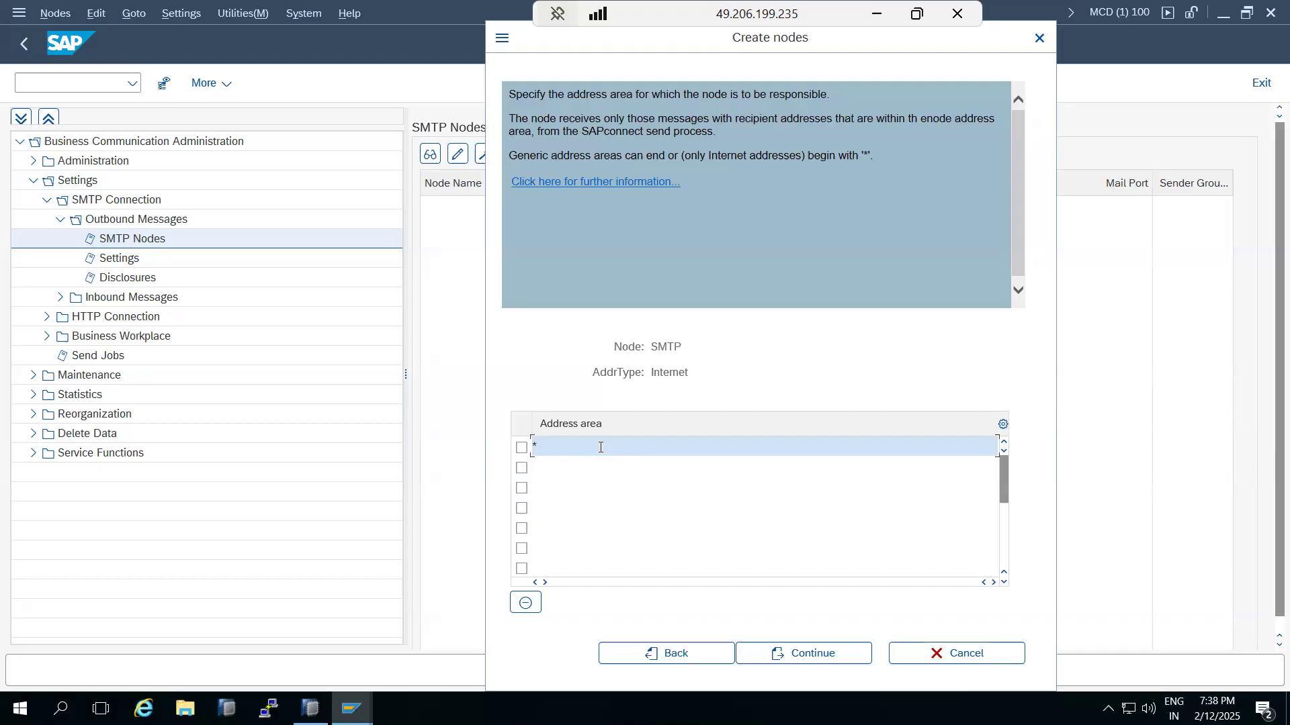
pyautogui.click(791, 655)
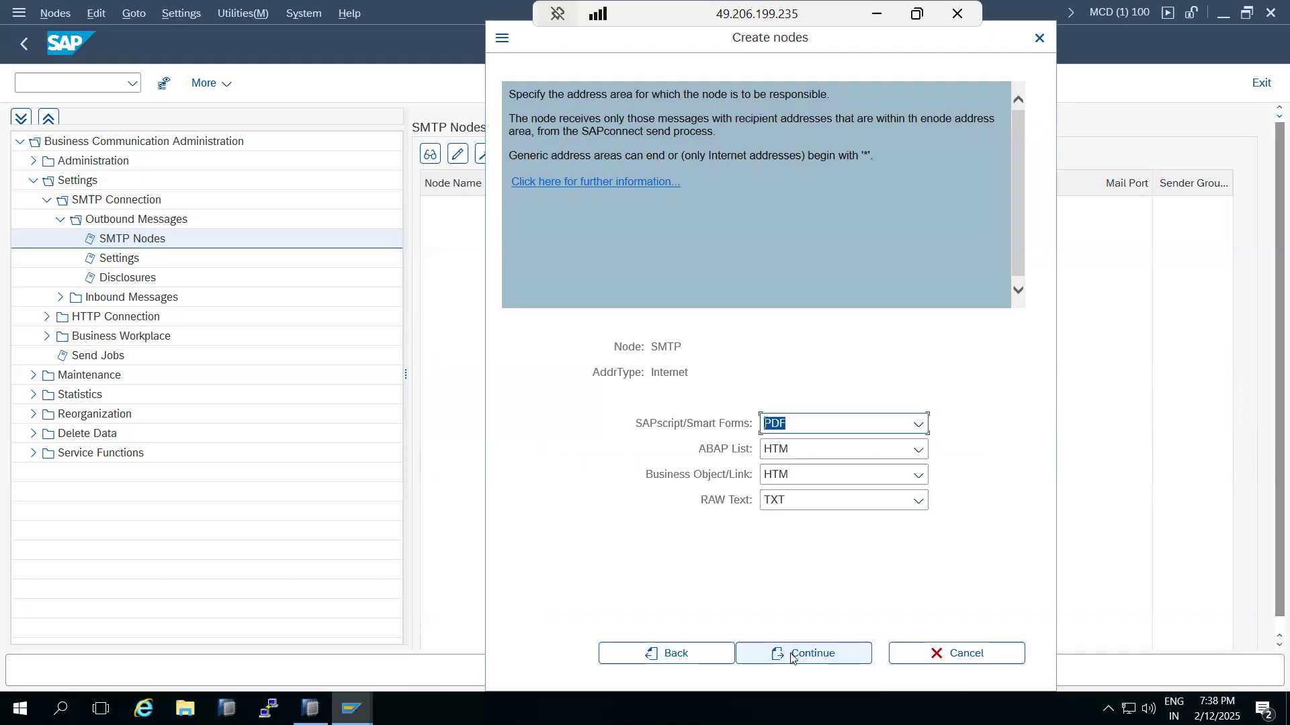
# Step: Keep the default output formats, add no further address types, set retry to 5 minutes, and save
pyautogui.click(792, 655)
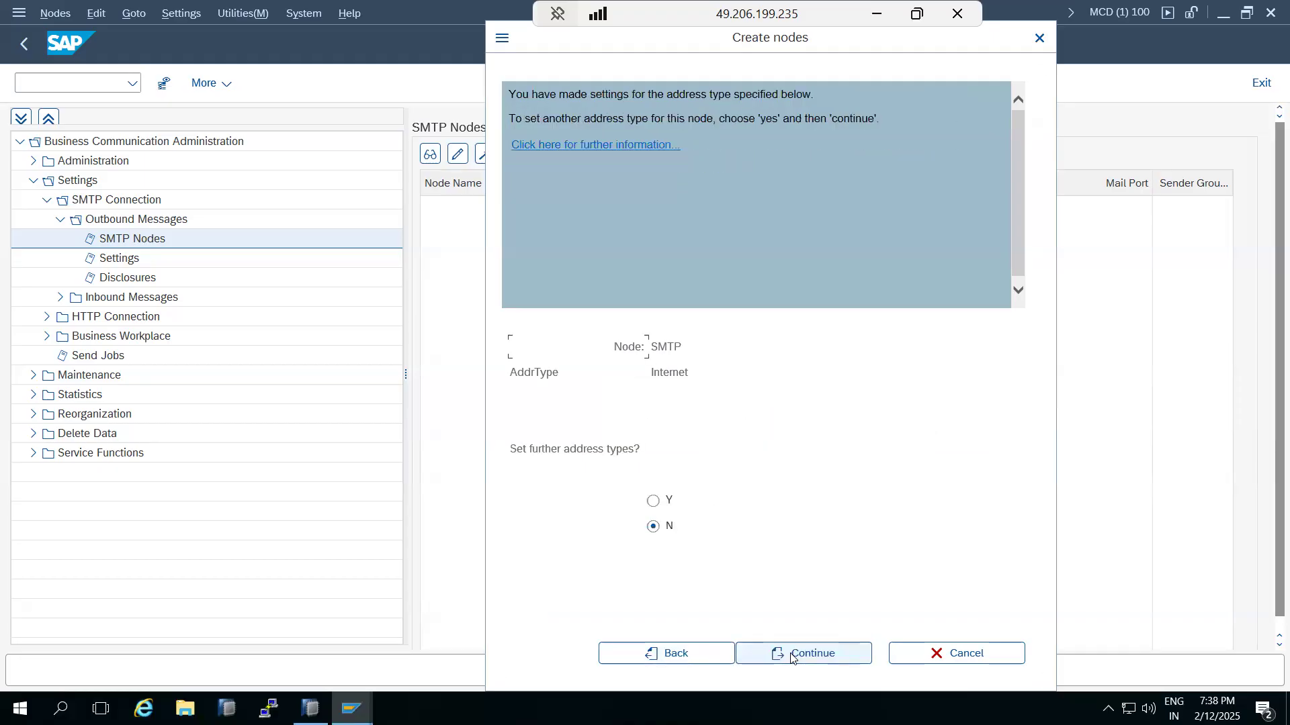
pyautogui.click(791, 655)
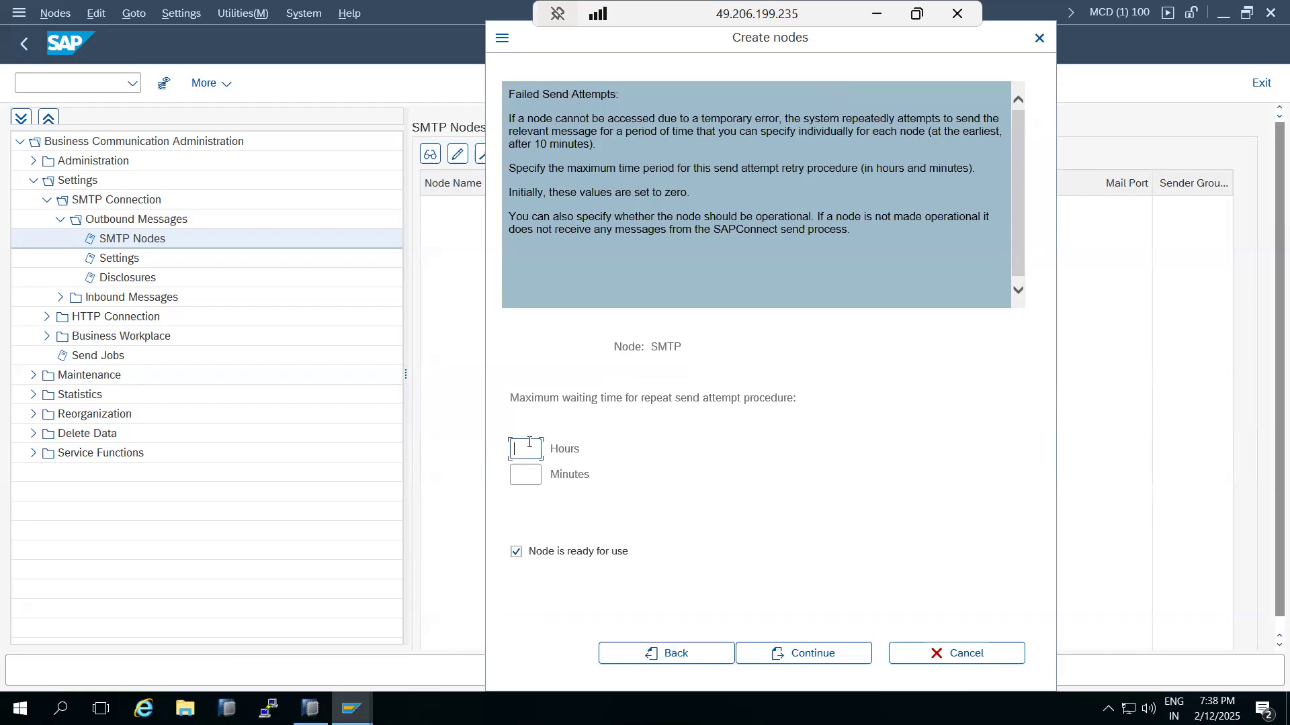
pyautogui.click(529, 474)
pyautogui.write('10')
pyautogui.doubleClick(529, 474)
pyautogui.write('5')
pyautogui.click(813, 650)
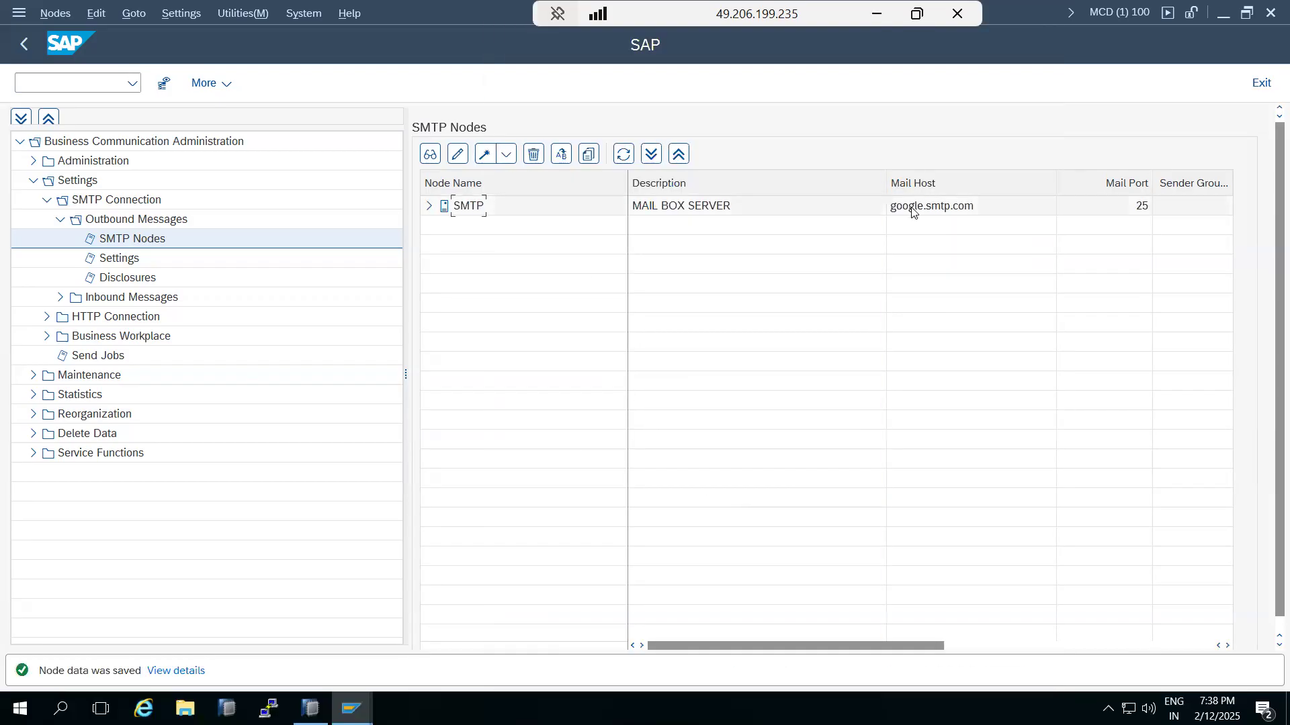
# Step: Check the SMTP node settings, then set the default mail domain to *.TRAININGS.COM
pyautogui.doubleClick(471, 214)
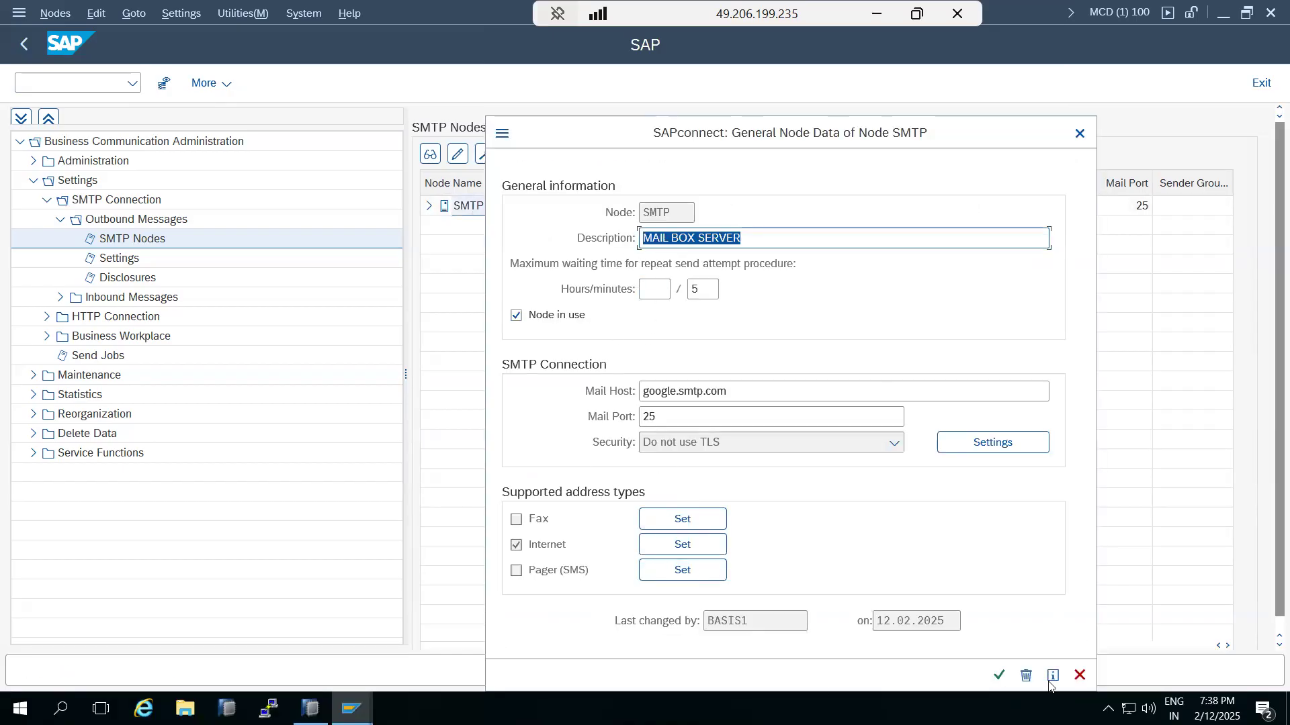
pyautogui.click(1080, 675)
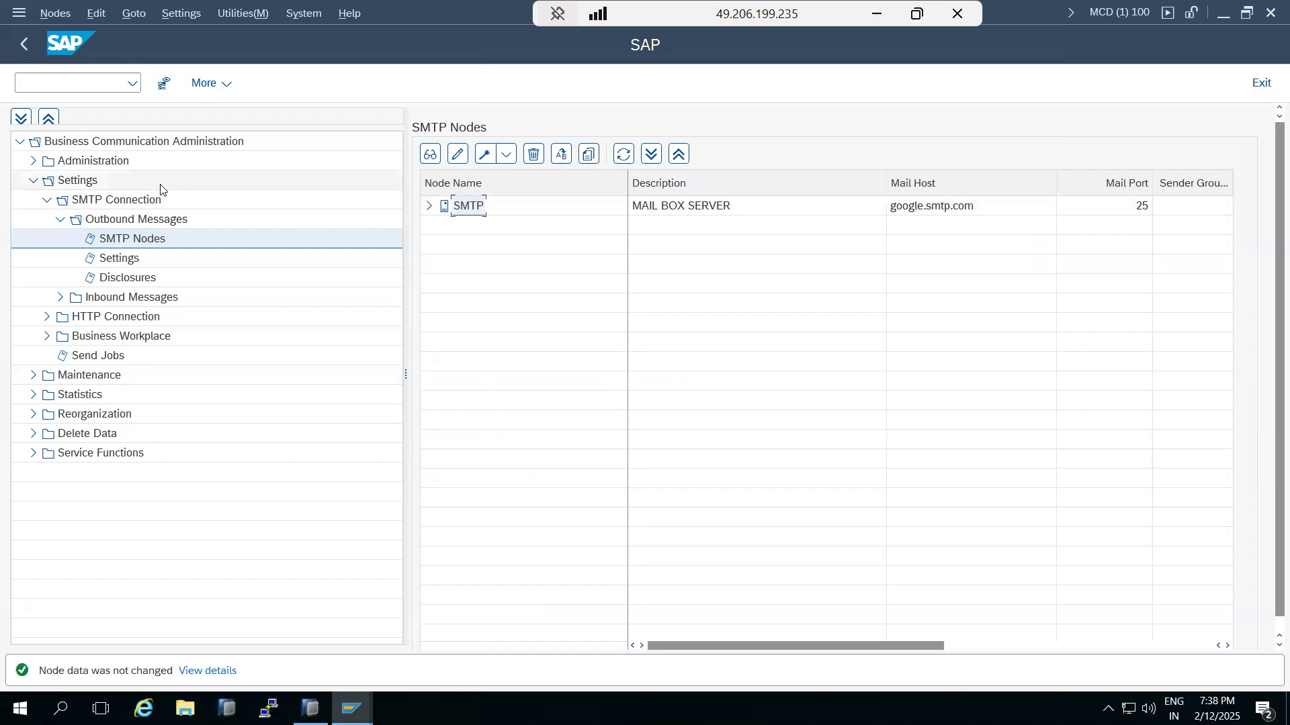
pyautogui.click(177, 15)
pyautogui.click(213, 165)
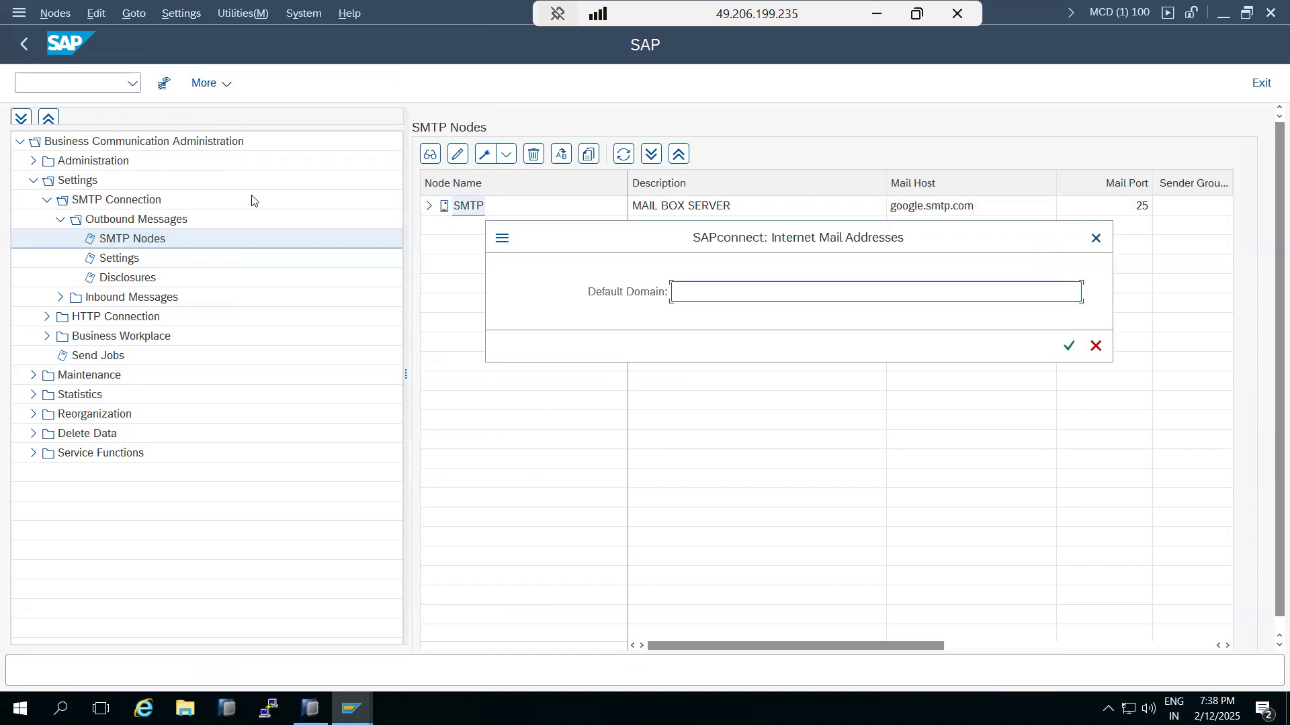
pyautogui.write('*')
pyautogui.write('.')
pyautogui.write('TRAINING')
pyautogui.write('S.COM')
pyautogui.moveTo(680, 292); pyautogui.dragTo(772, 292)
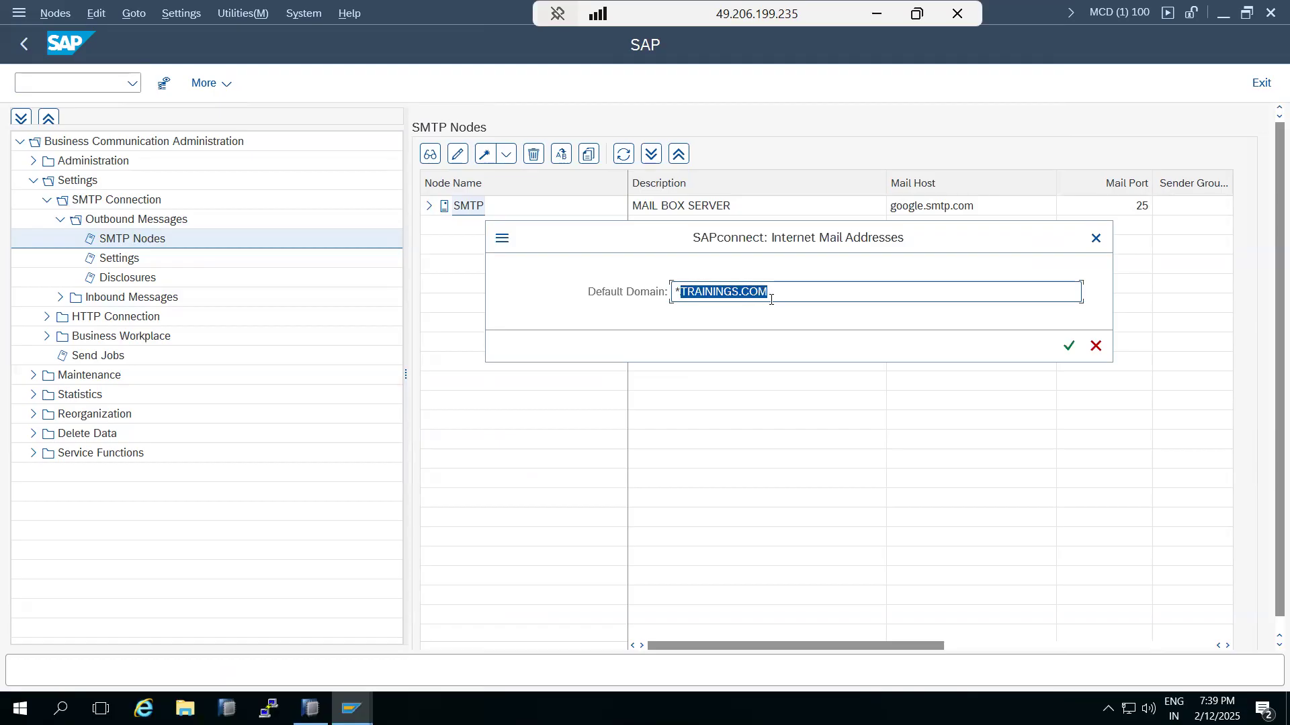
pyautogui.click(1067, 349)
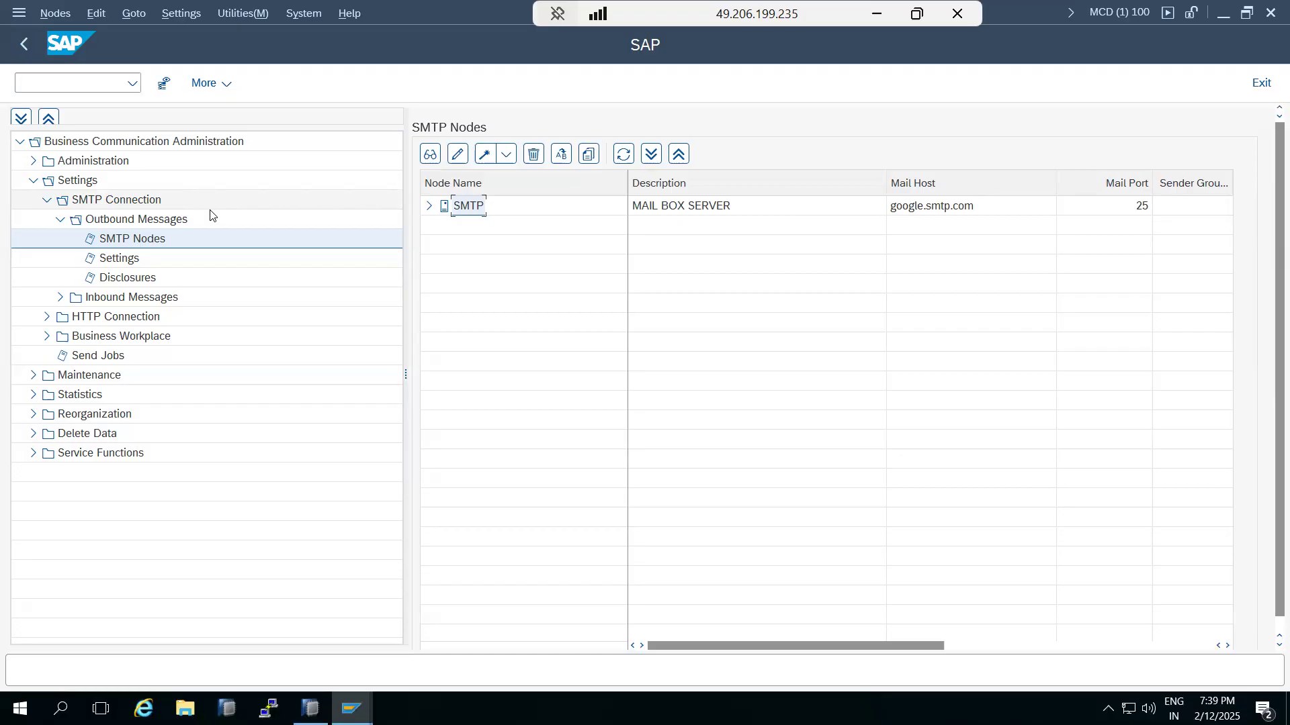
# Step: Open the send jobs overview and view the SAPCONNECT ALL SEND 1 job parameters
pyautogui.click(183, 14)
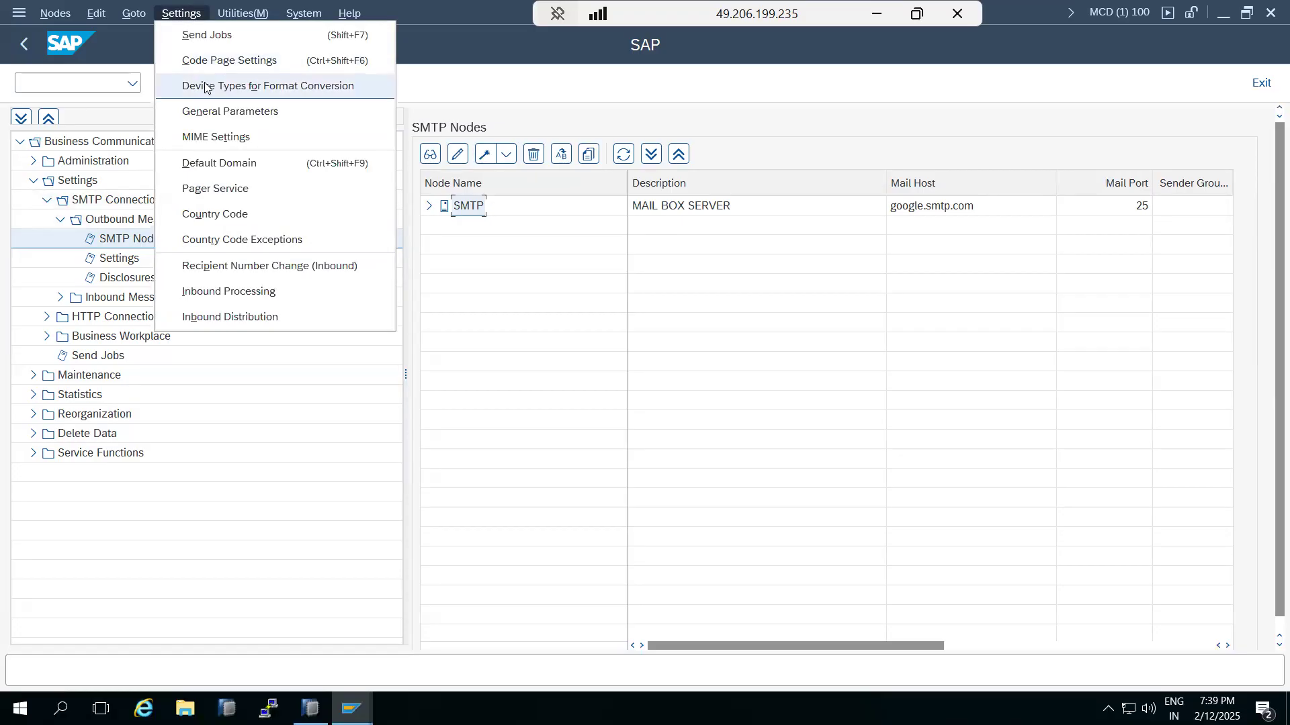
pyautogui.click(207, 36)
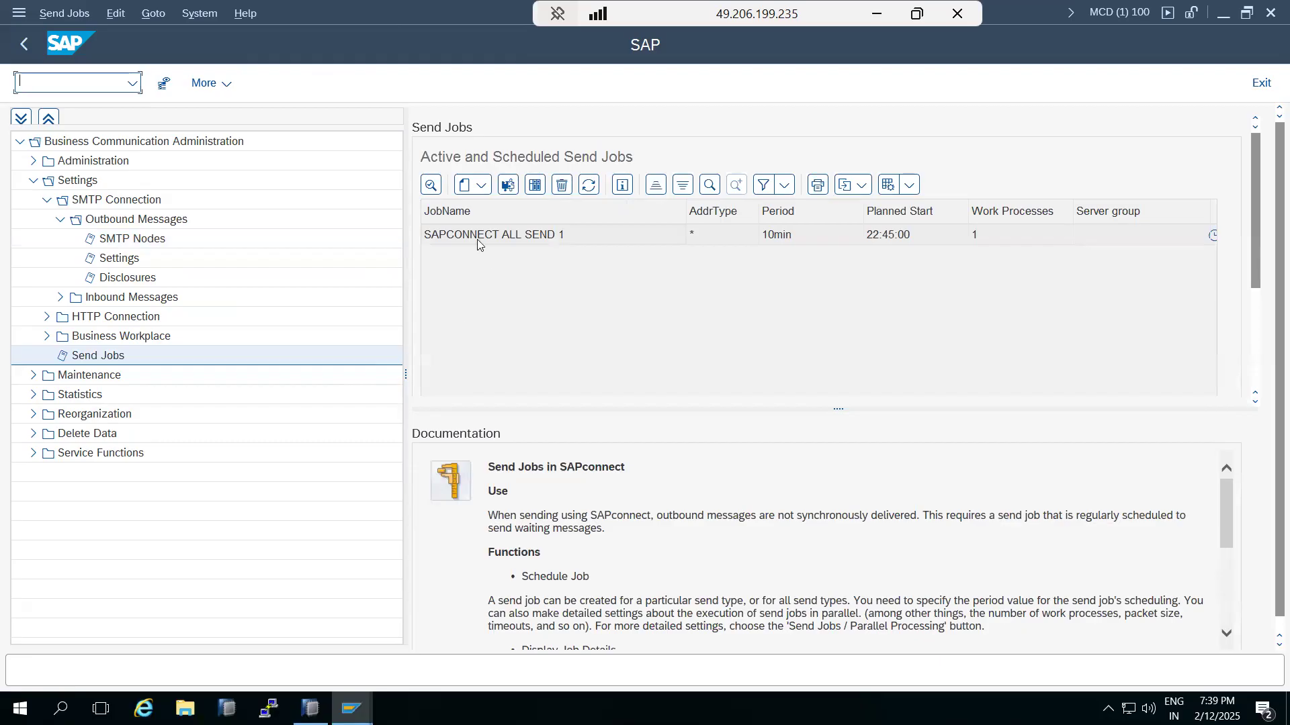
pyautogui.click(474, 236)
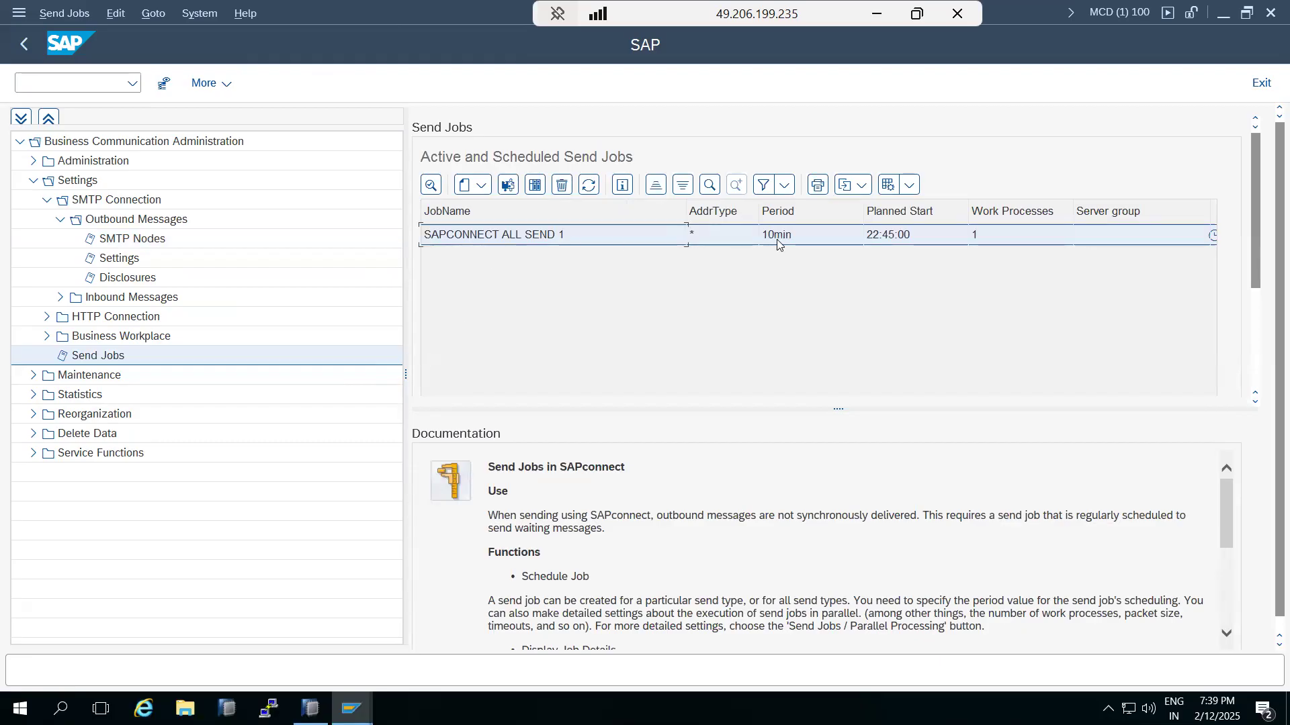
pyautogui.doubleClick(501, 239)
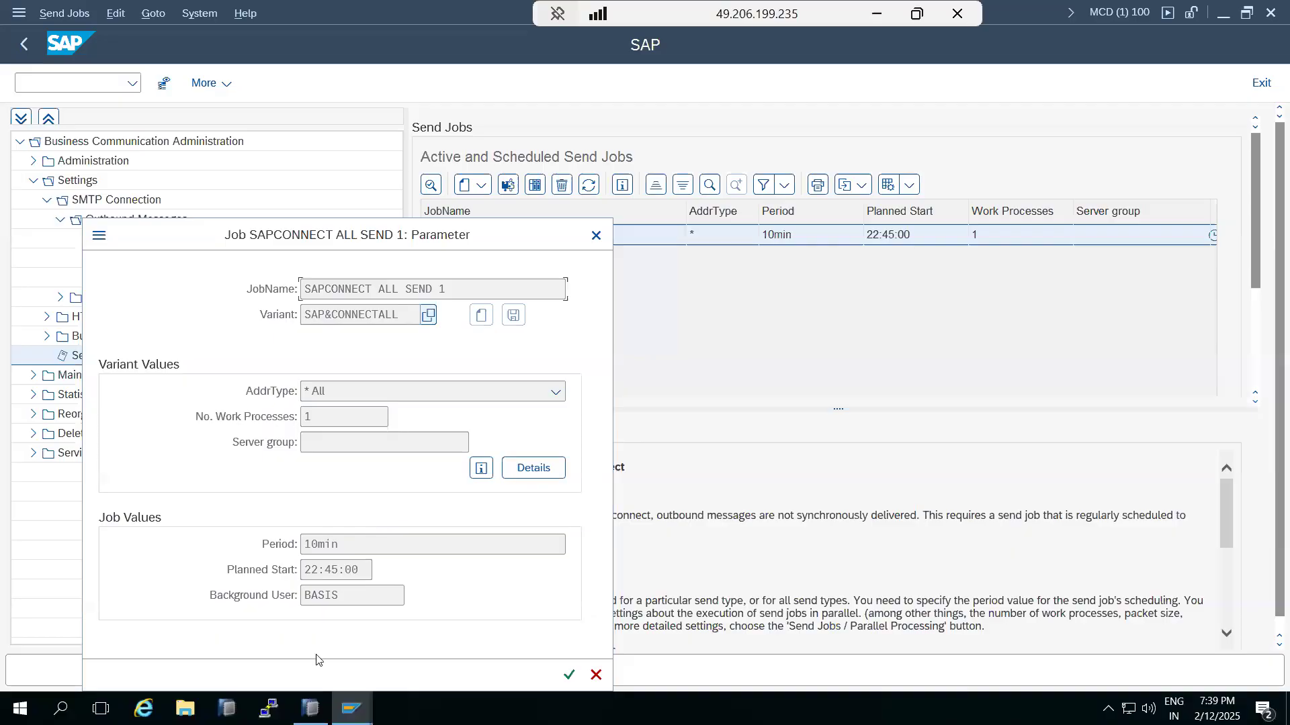
pyautogui.click(596, 235)
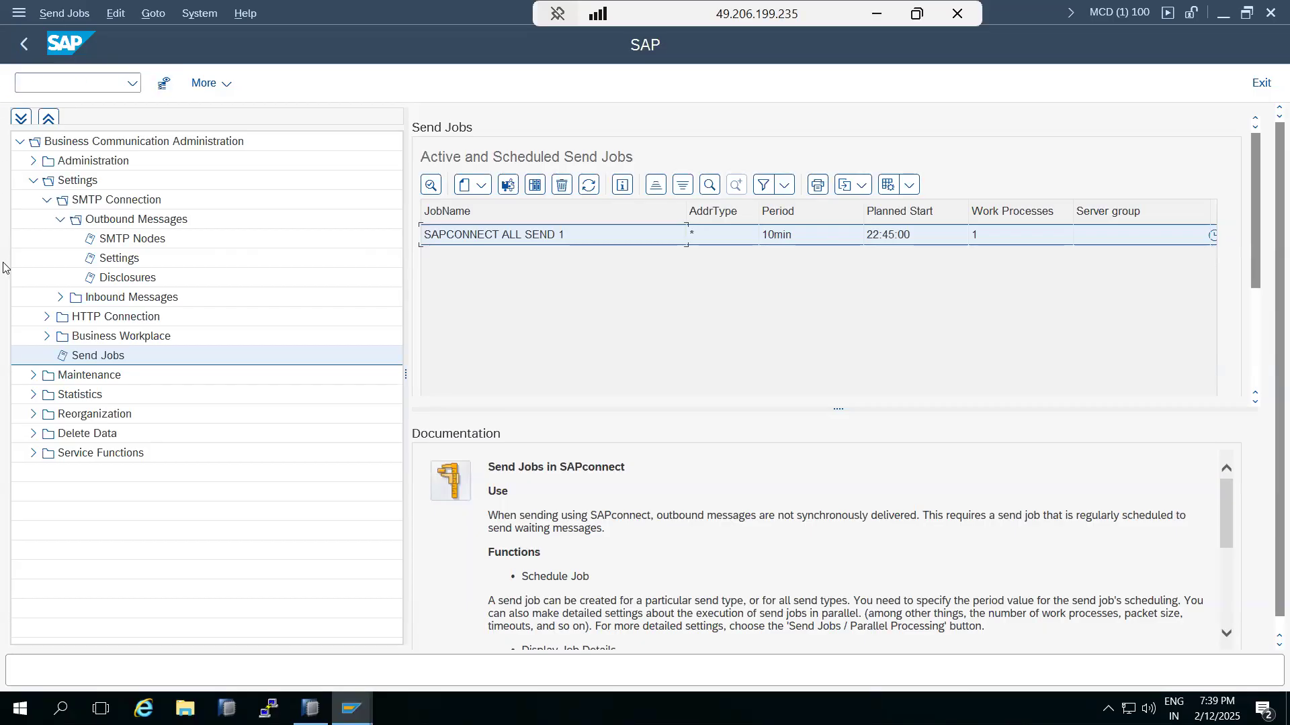
# Step: Revisit the send jobs list, return to the SMTP Nodes list, and minimize the remote window
pyautogui.click(113, 222)
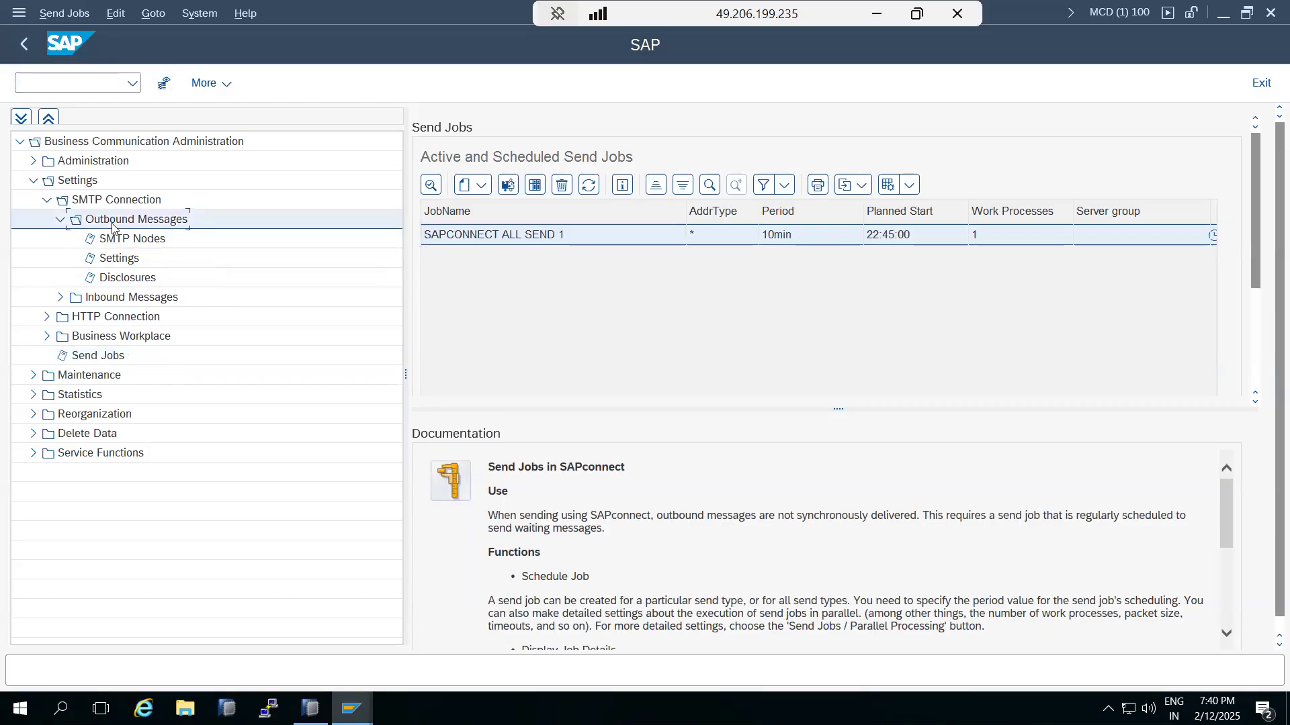
pyautogui.click(115, 240)
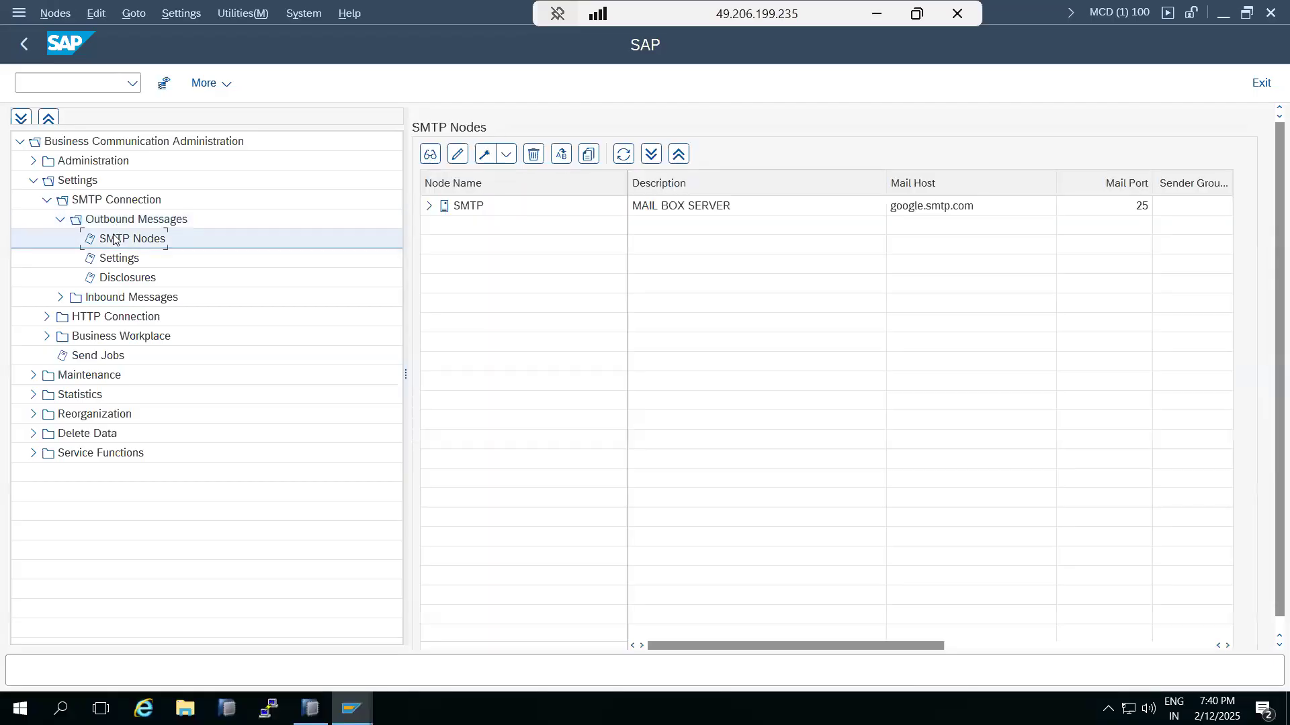
pyautogui.click(176, 14)
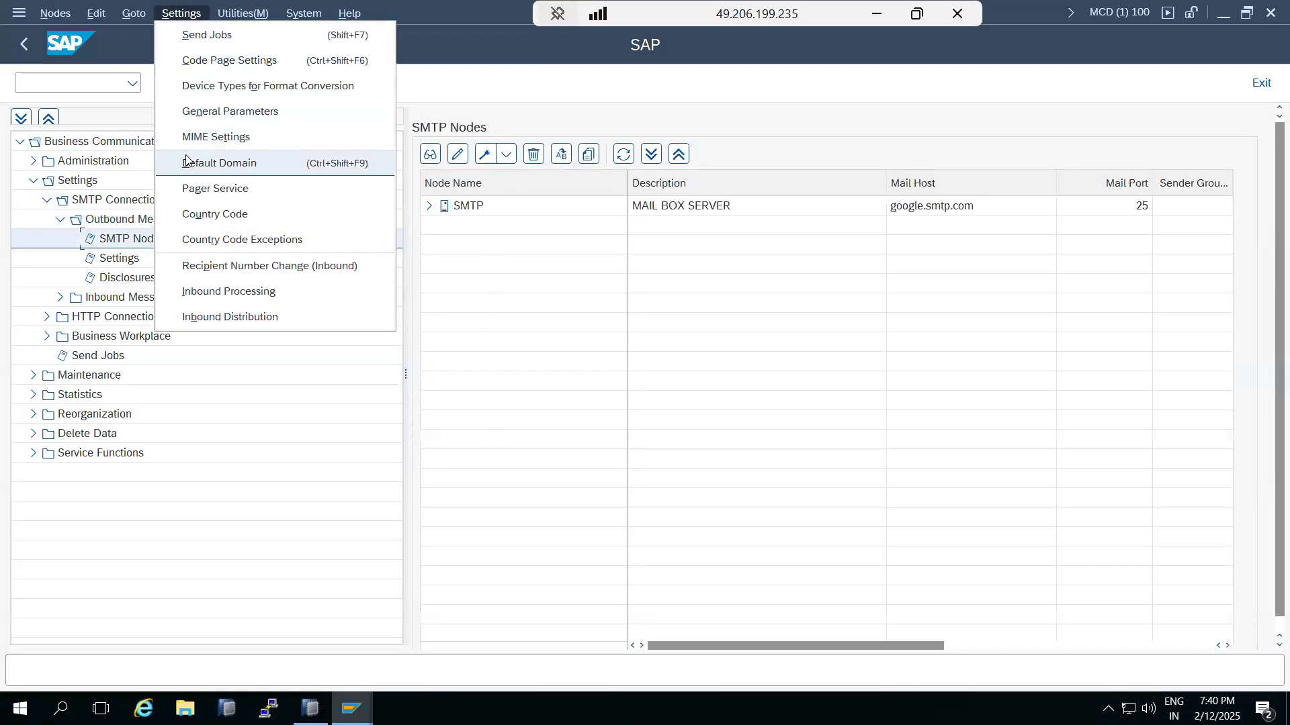
pyautogui.click(211, 534)
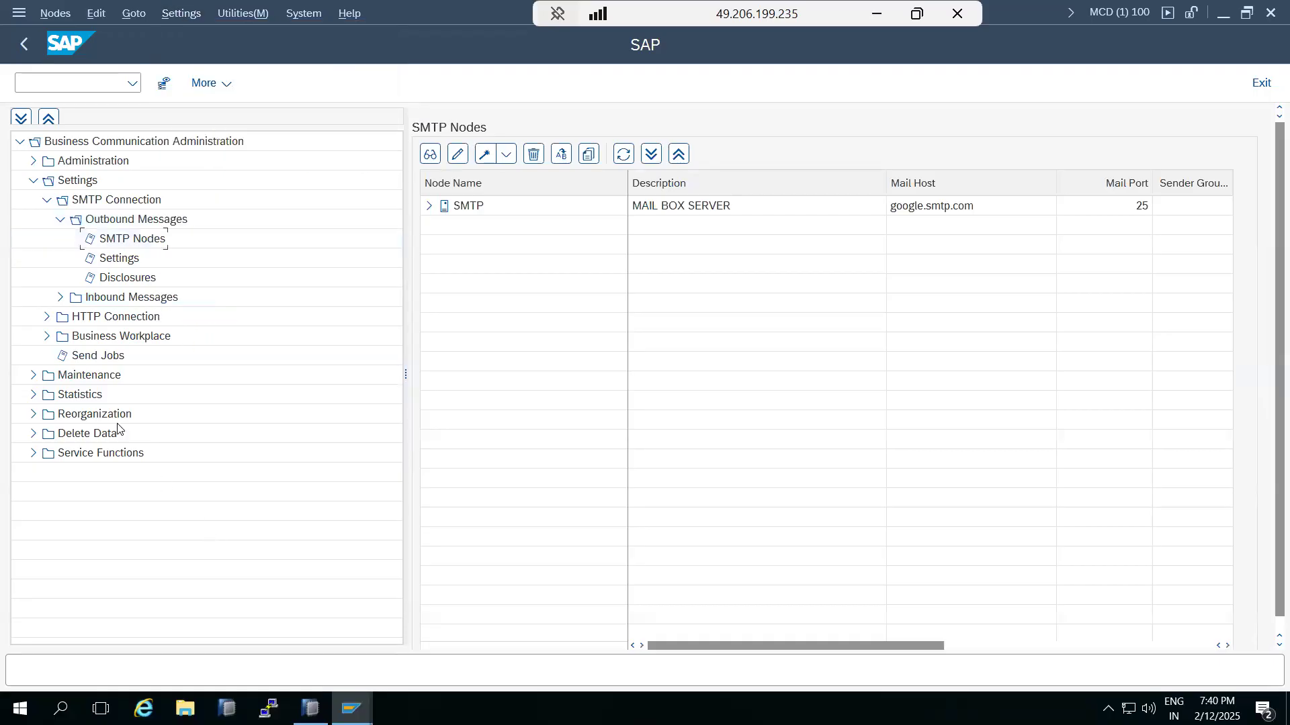
pyautogui.click(95, 363)
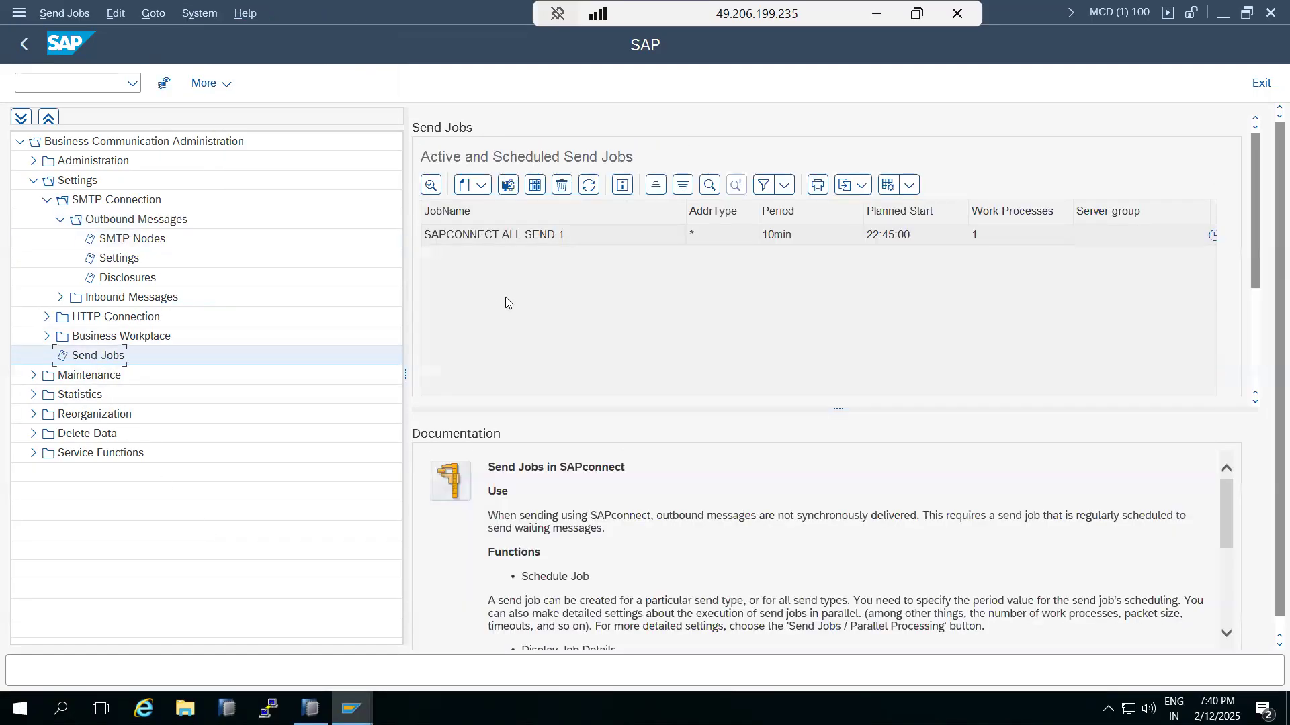
pyautogui.click(526, 238)
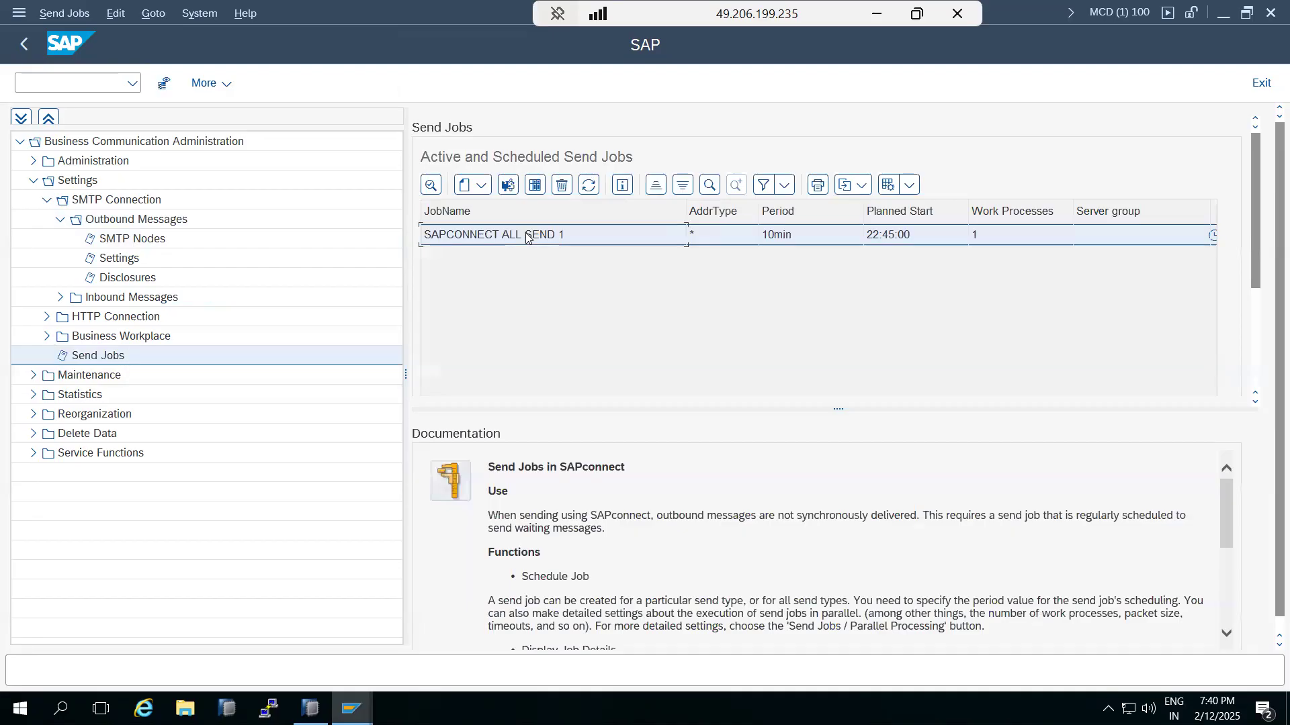
pyautogui.click(27, 49)
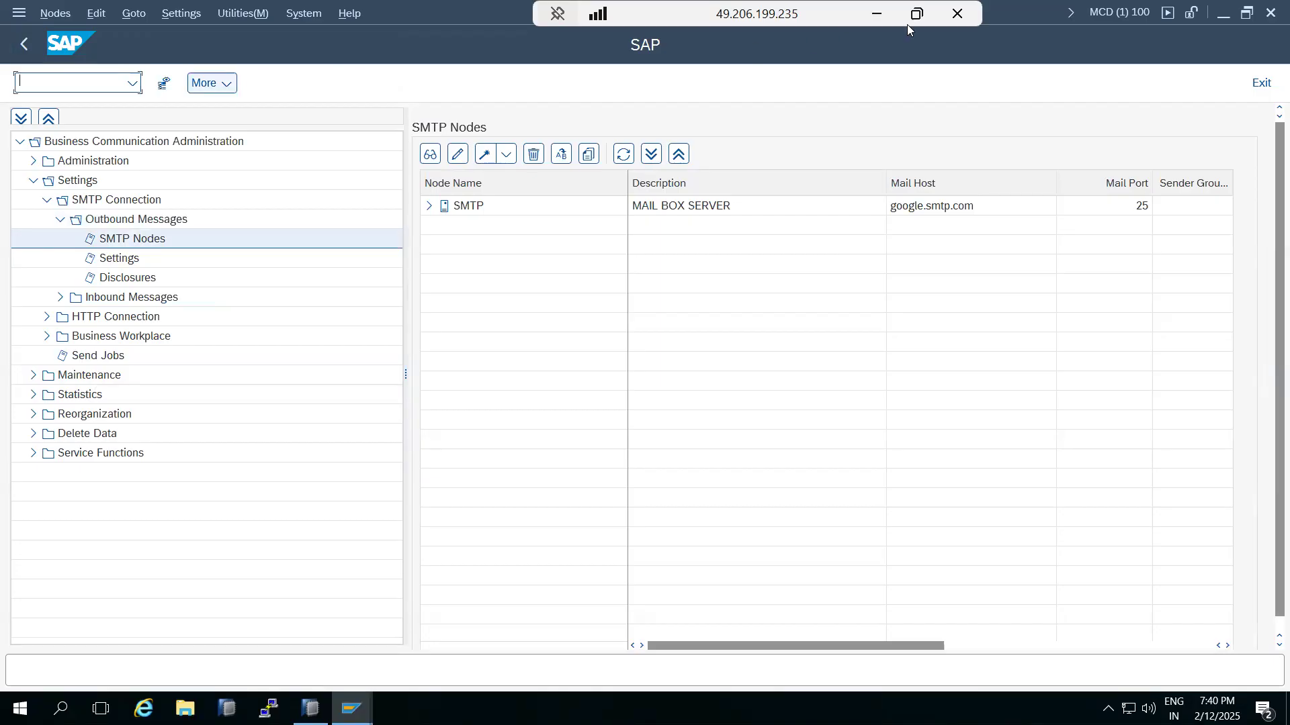
pyautogui.click(877, 14)
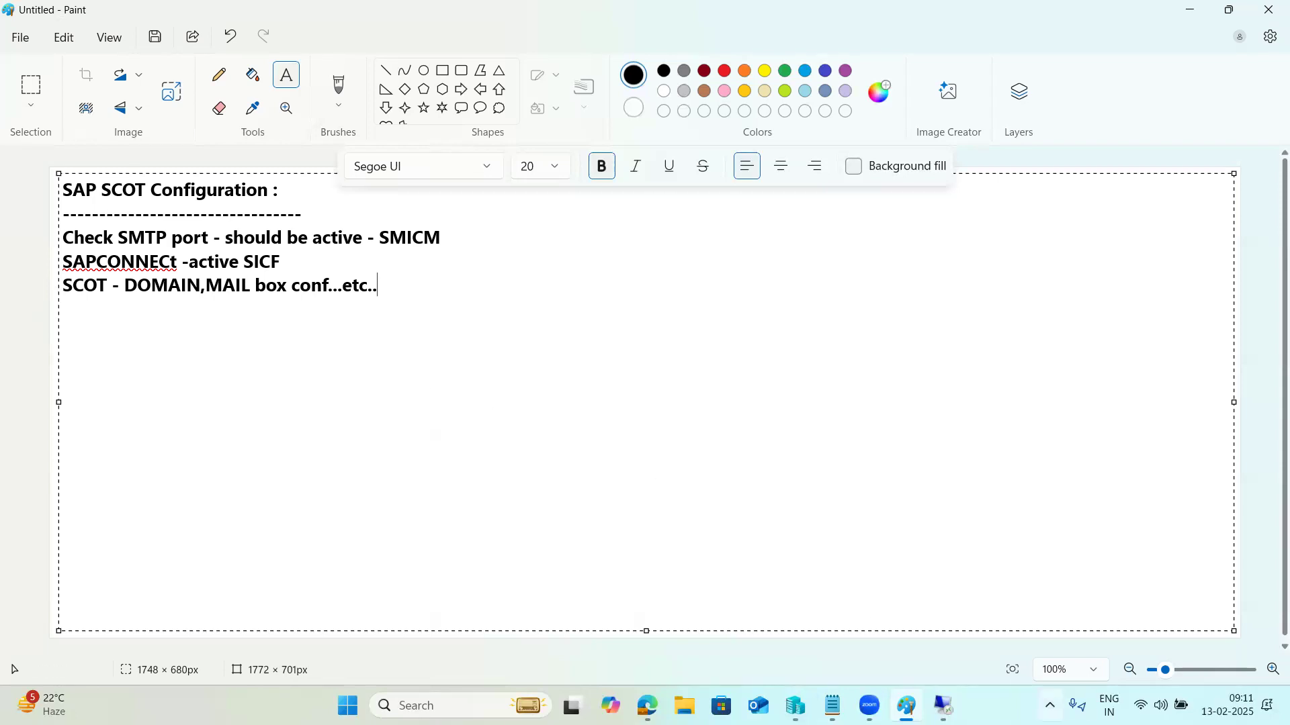
# Step: Bring the remote SAP session back to the front
pyautogui.click(943, 705)
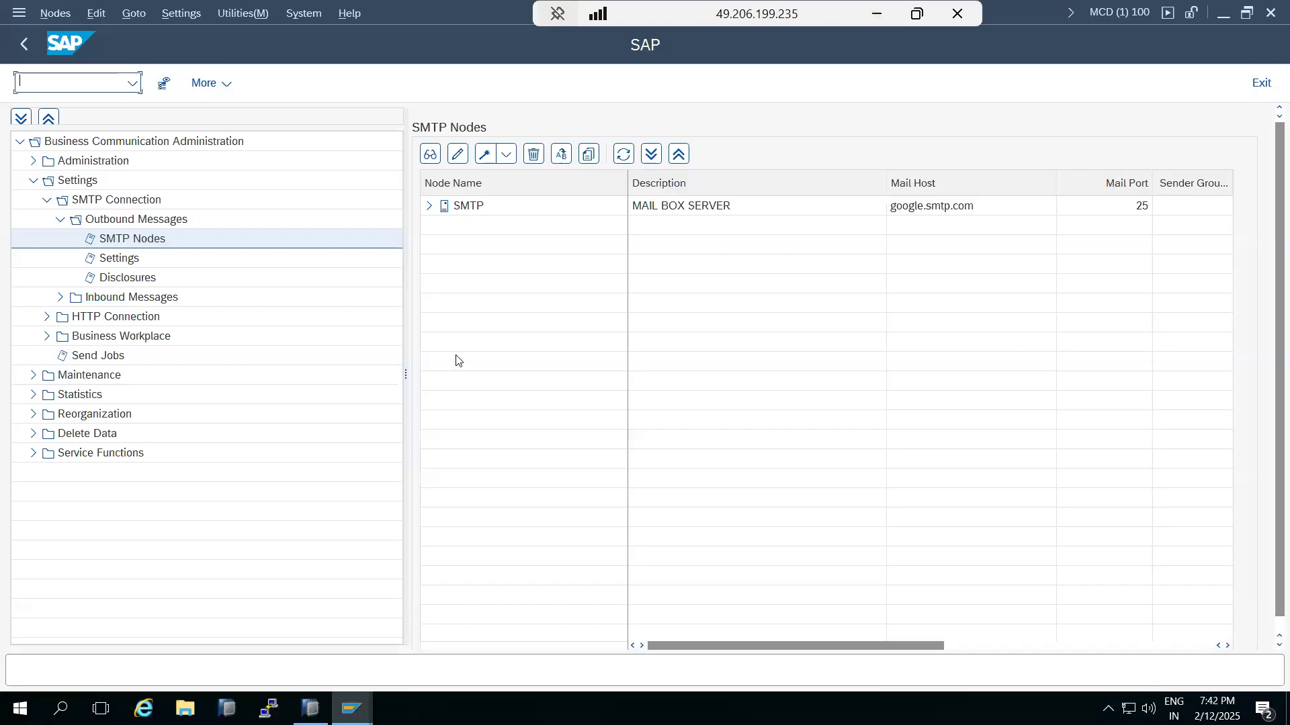
# Step: Review SCOT's Outbound Messages, Send Jobs and SMTP Nodes, then go back to SAP Easy Access
pyautogui.click(23, 46)
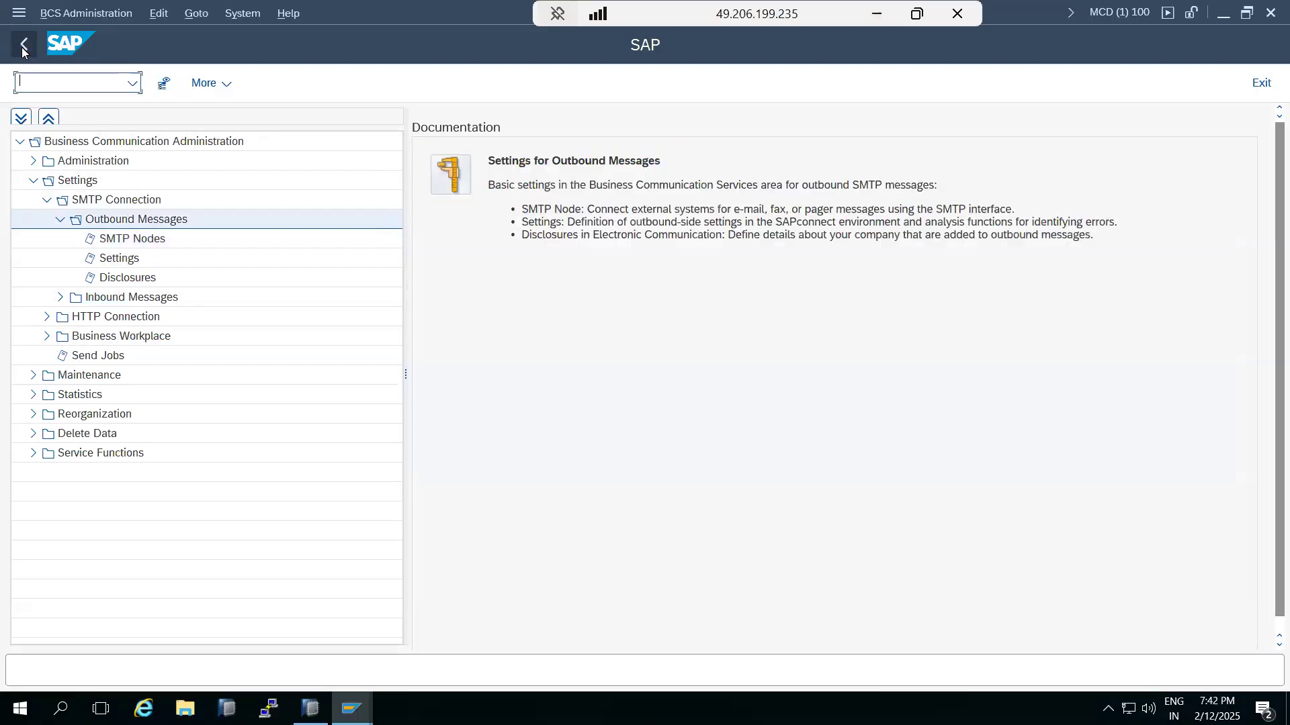
pyautogui.click(21, 46)
pyautogui.click(27, 47)
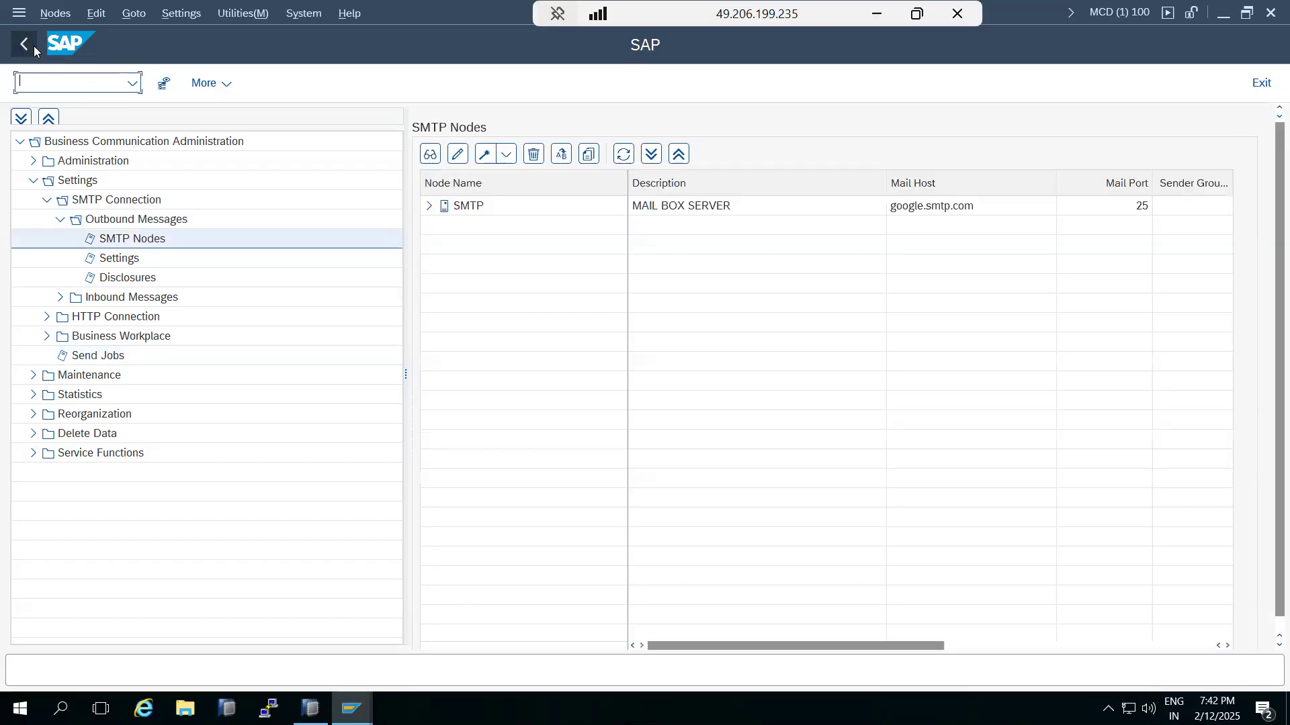
pyautogui.click(27, 41)
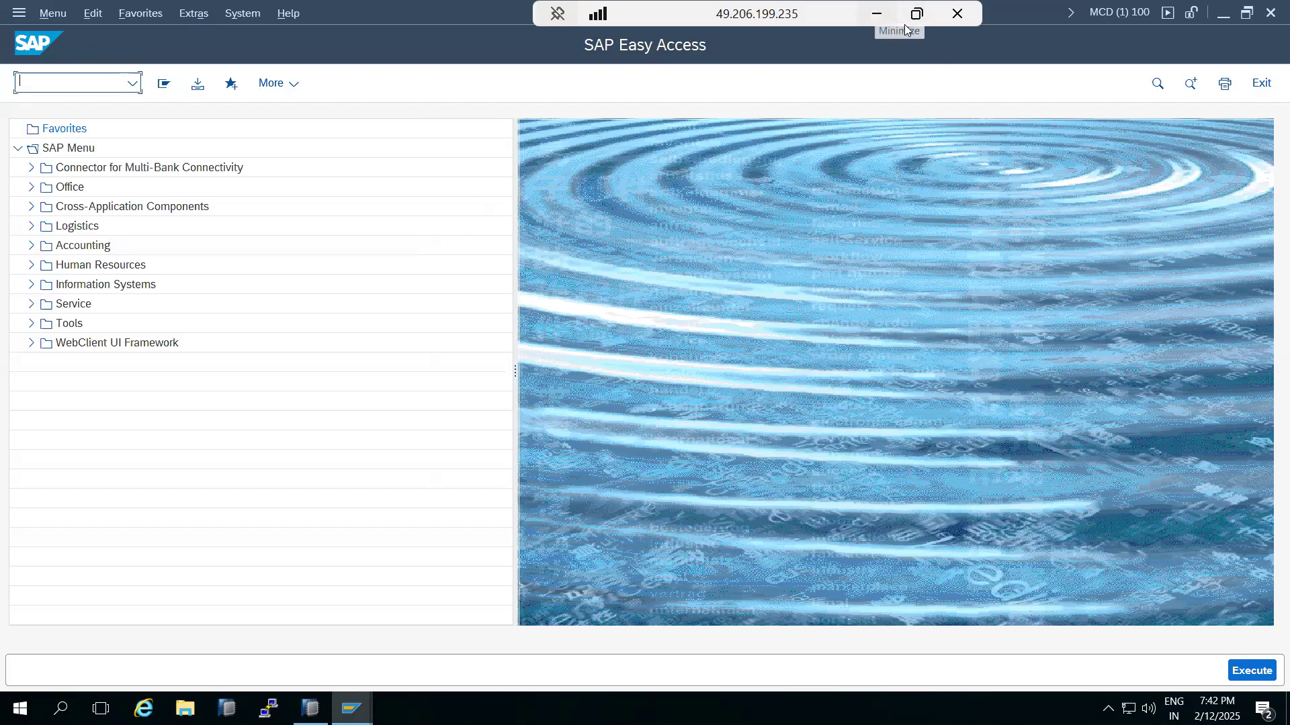
pyautogui.click(877, 14)
# Step: Below the three SCOT configuration lines in Paint, write 'Test -' and then 'SBWP -'
pyautogui.moveTo(399, 289); pyautogui.dragTo(60, 230)
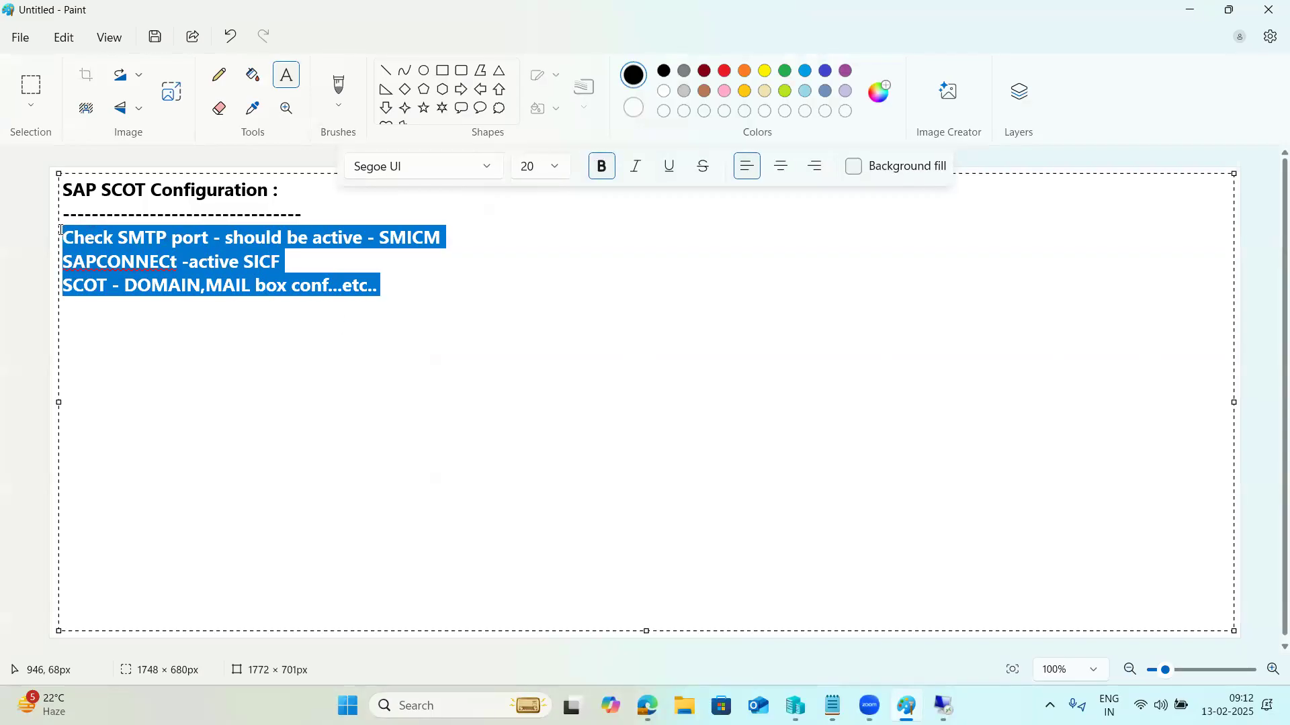
pyautogui.click(436, 288)
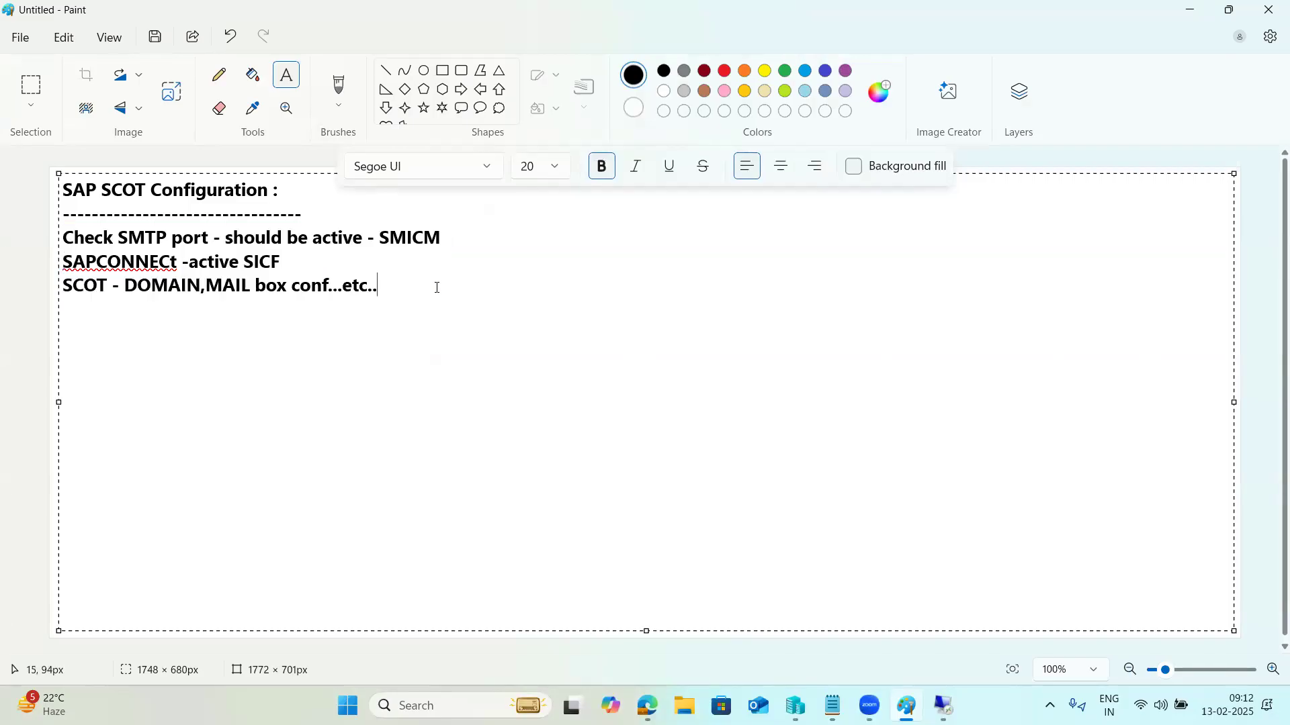
pyautogui.write('Test -')
pyautogui.press('Return')
pyautogui.press('Return')
pyautogui.write('SBWP -')
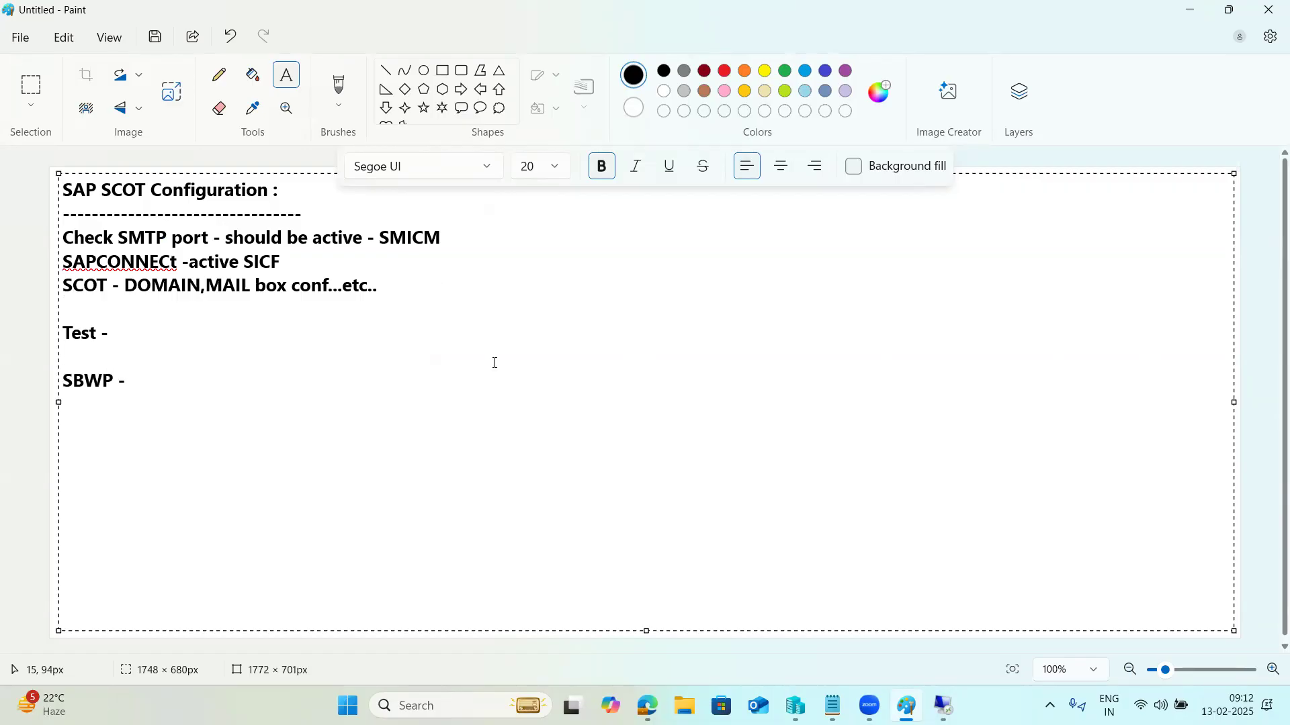
# Step: Run SBWP and expand the Inbox to confirm zero unread documents and zero documents
pyautogui.click(943, 705)
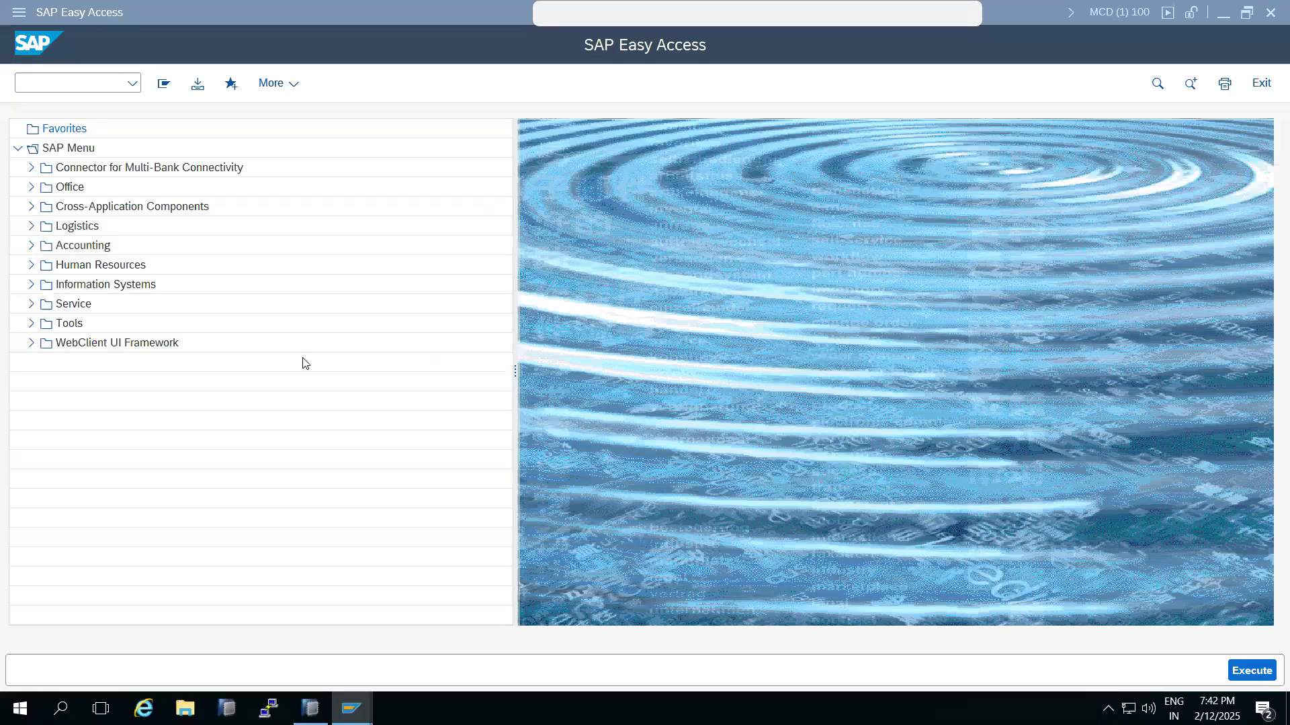
pyautogui.write('sb')
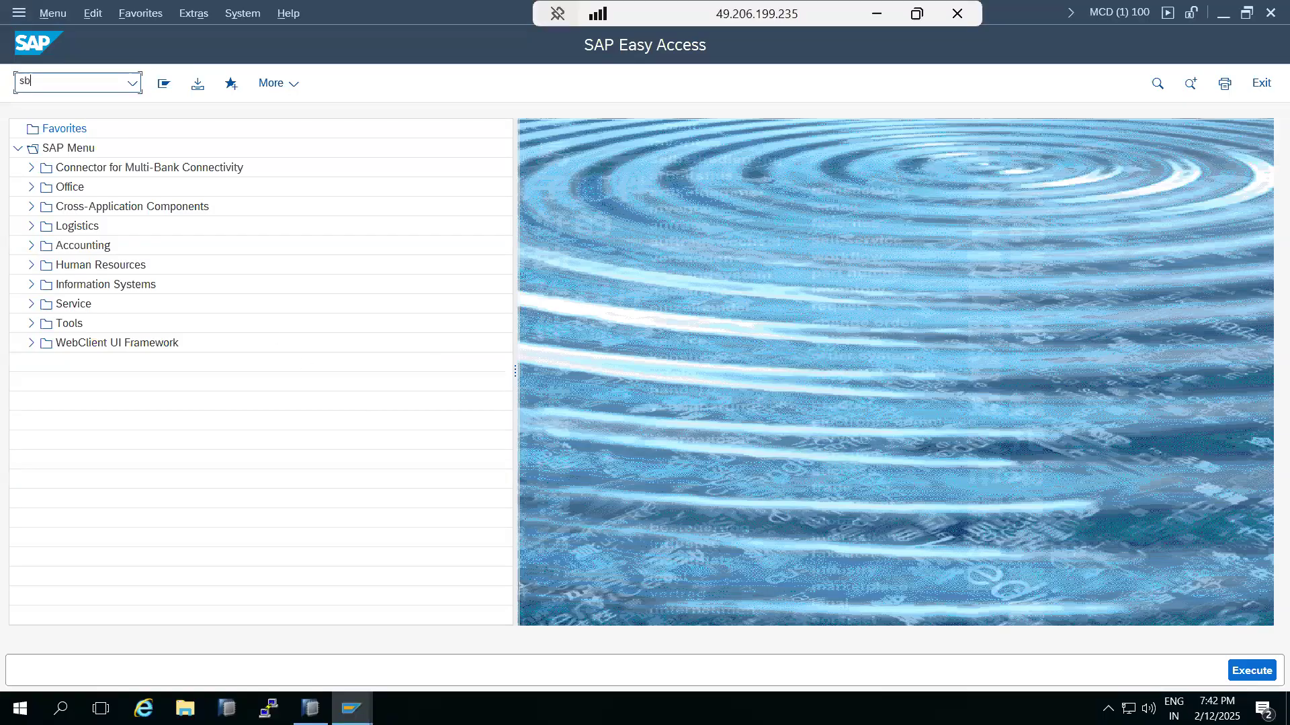
pyautogui.write('wp')
pyautogui.press('Return')
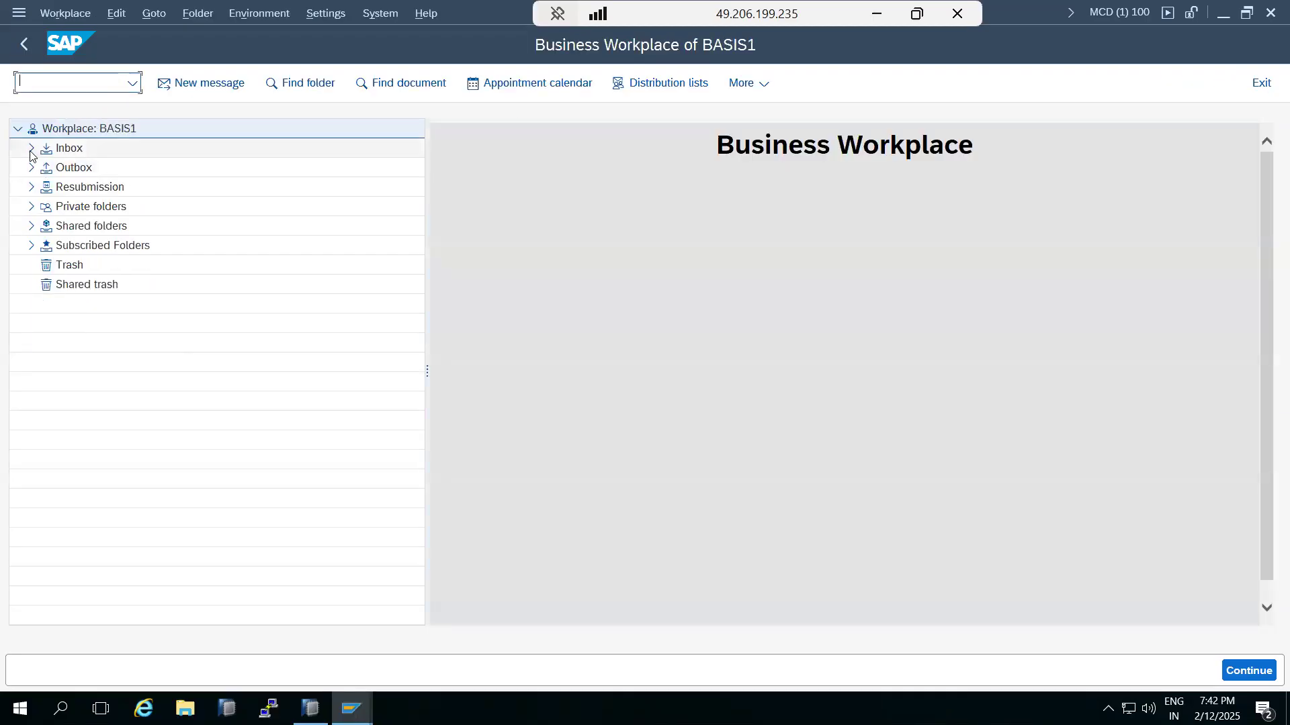
pyautogui.click(30, 151)
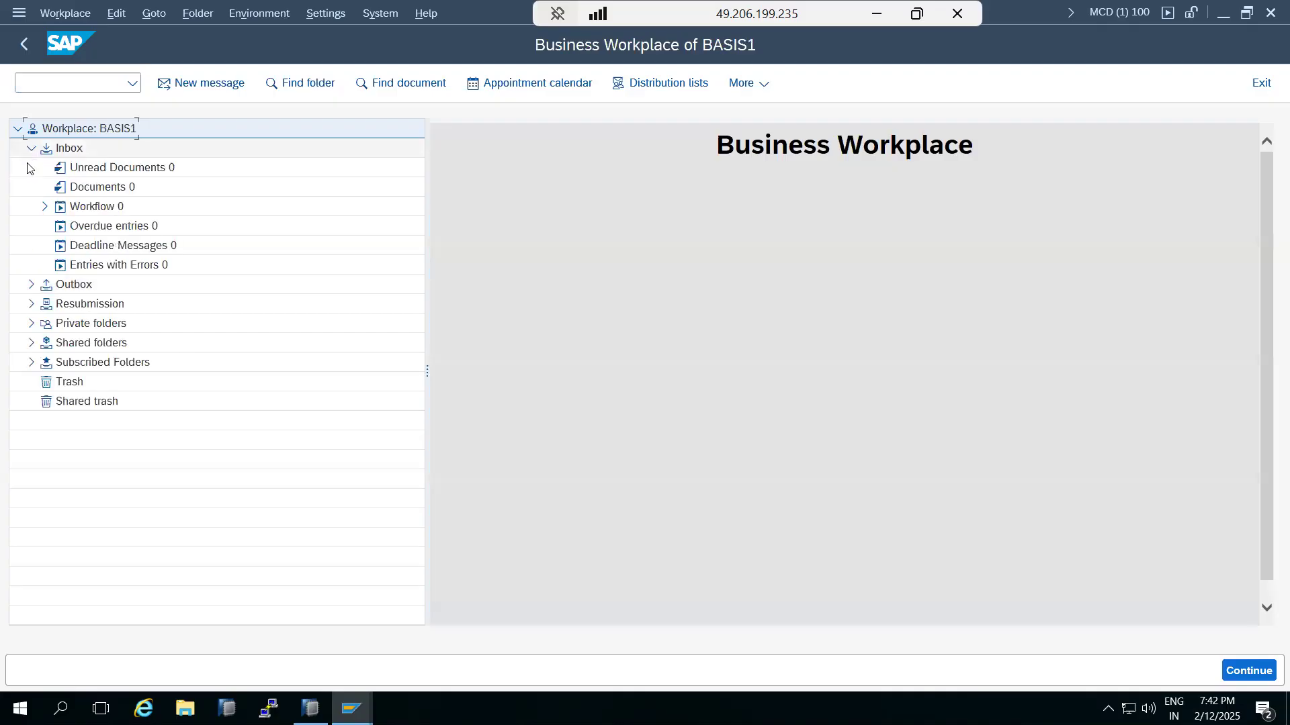
pyautogui.click(31, 149)
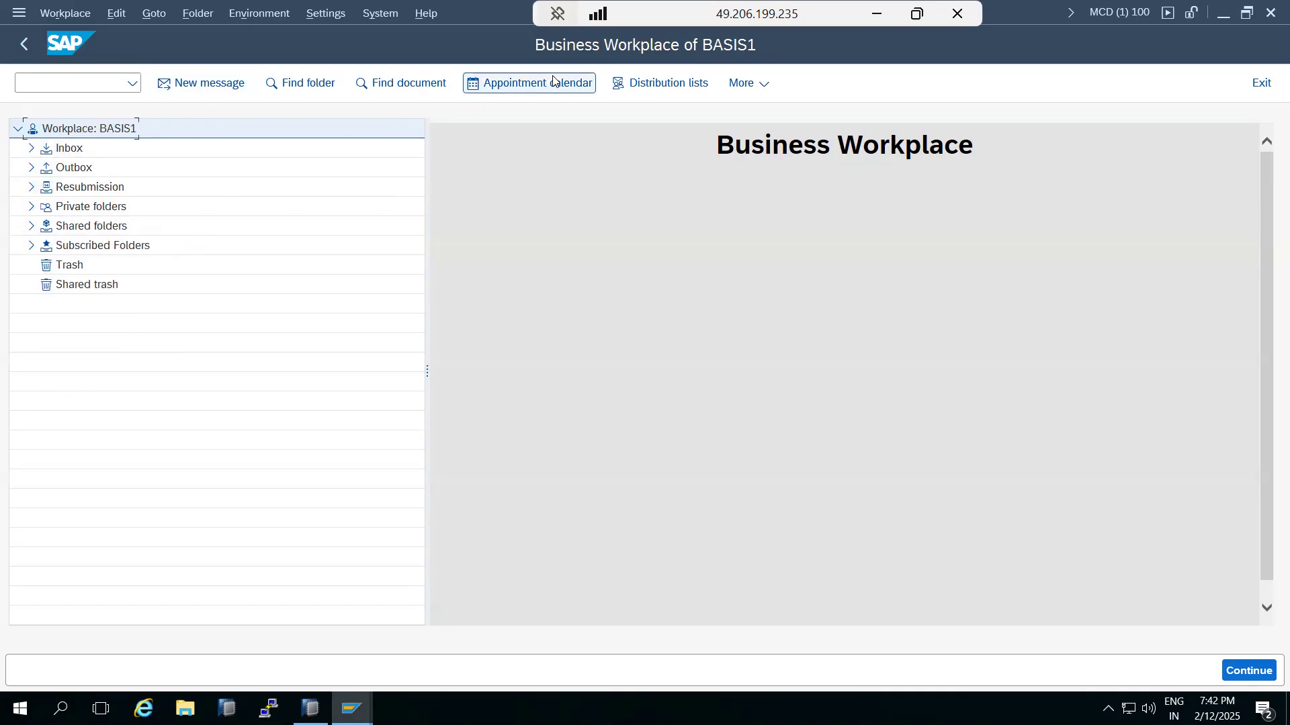
# Step: Compose a new message titled 'Medical -Test1' with body 'Stocks are very short in store ..'
pyautogui.click(209, 84)
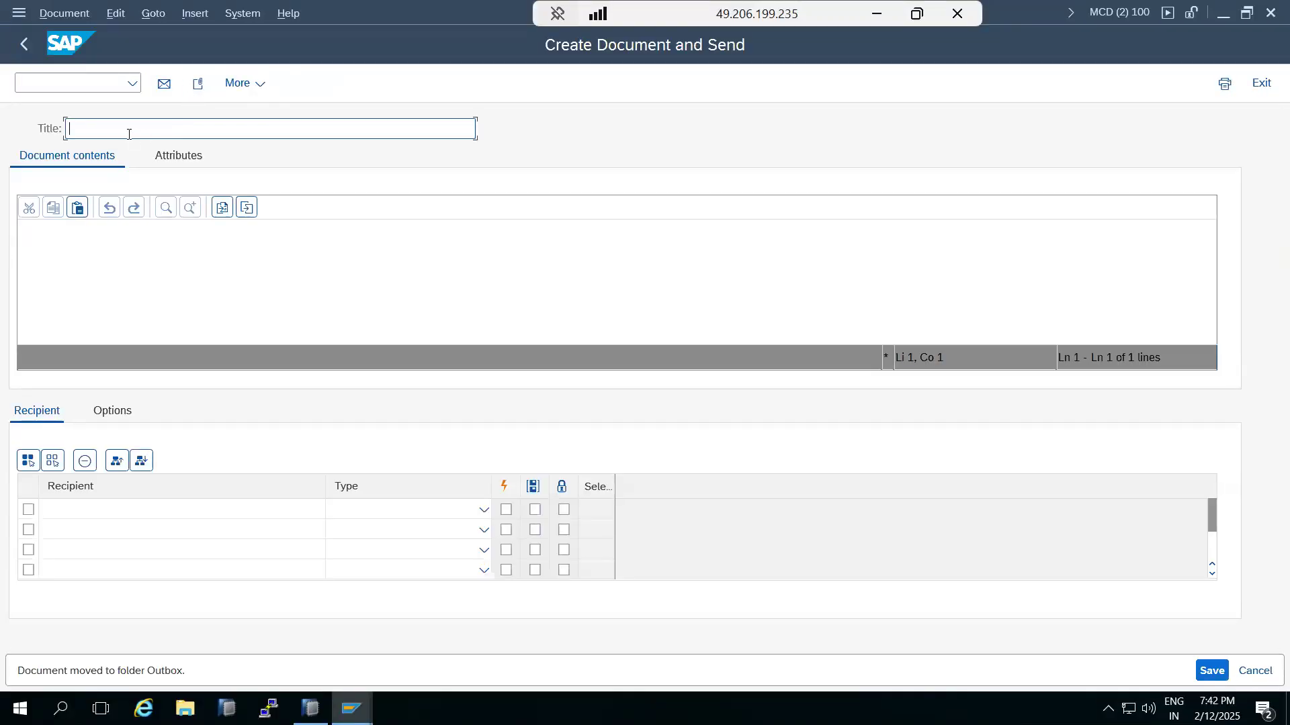
pyautogui.write('Medical -')
pyautogui.write('-est1')
pyautogui.click(118, 131)
pyautogui.write('T')
pyautogui.click(115, 235)
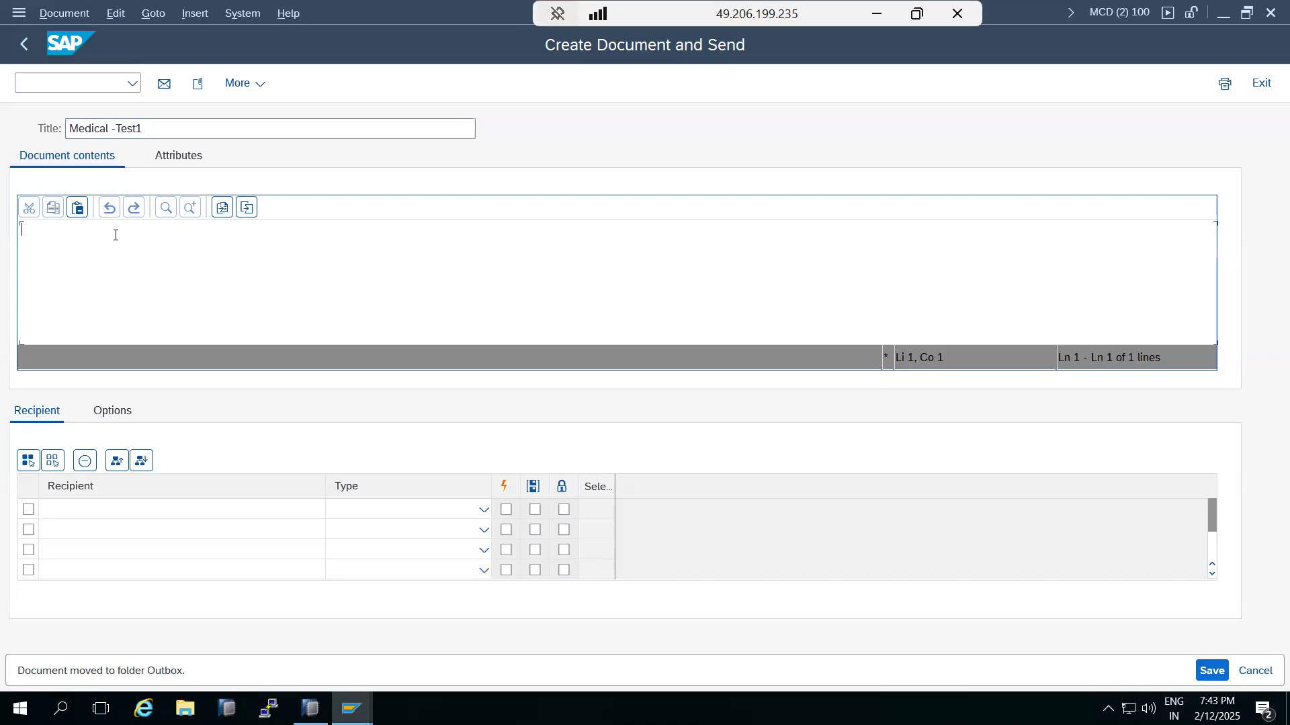
pyautogui.write('Stocks are')
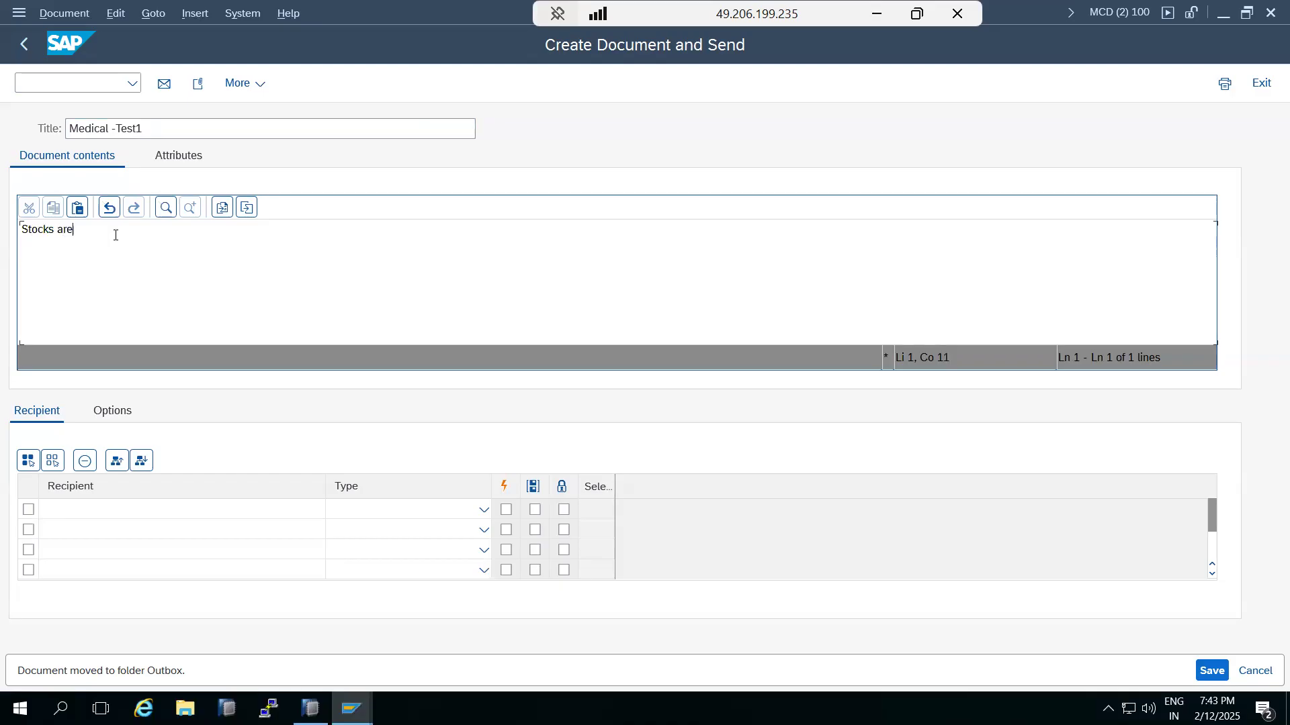
pyautogui.write(' very sort')
pyautogui.press('BackSpace')
pyautogui.press('BackSpace')
pyautogui.press('BackSpace')
pyautogui.press('BackSpace')
pyautogui.write('her')
pyautogui.write('t in store ')
pyautogui.write('..')
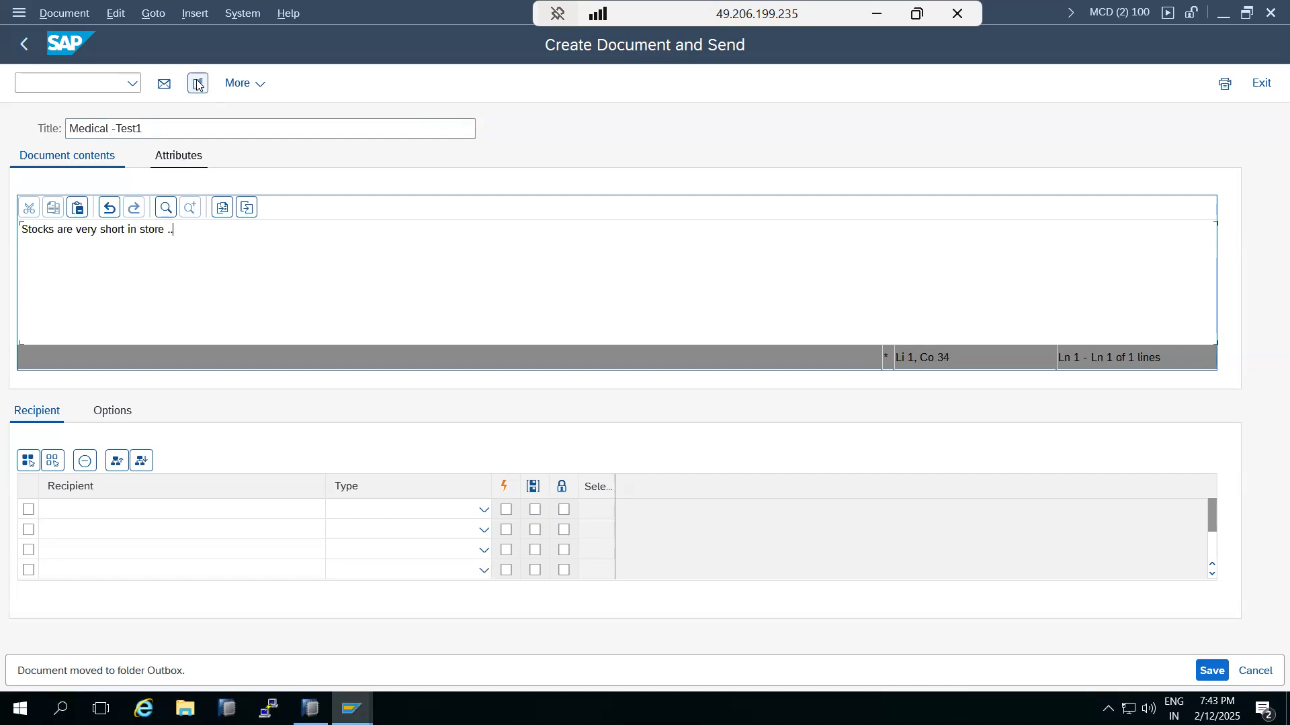
# Step: Add the recipient's e-mail address as an Internet address, mark it Express, and send it
pyautogui.click(104, 512)
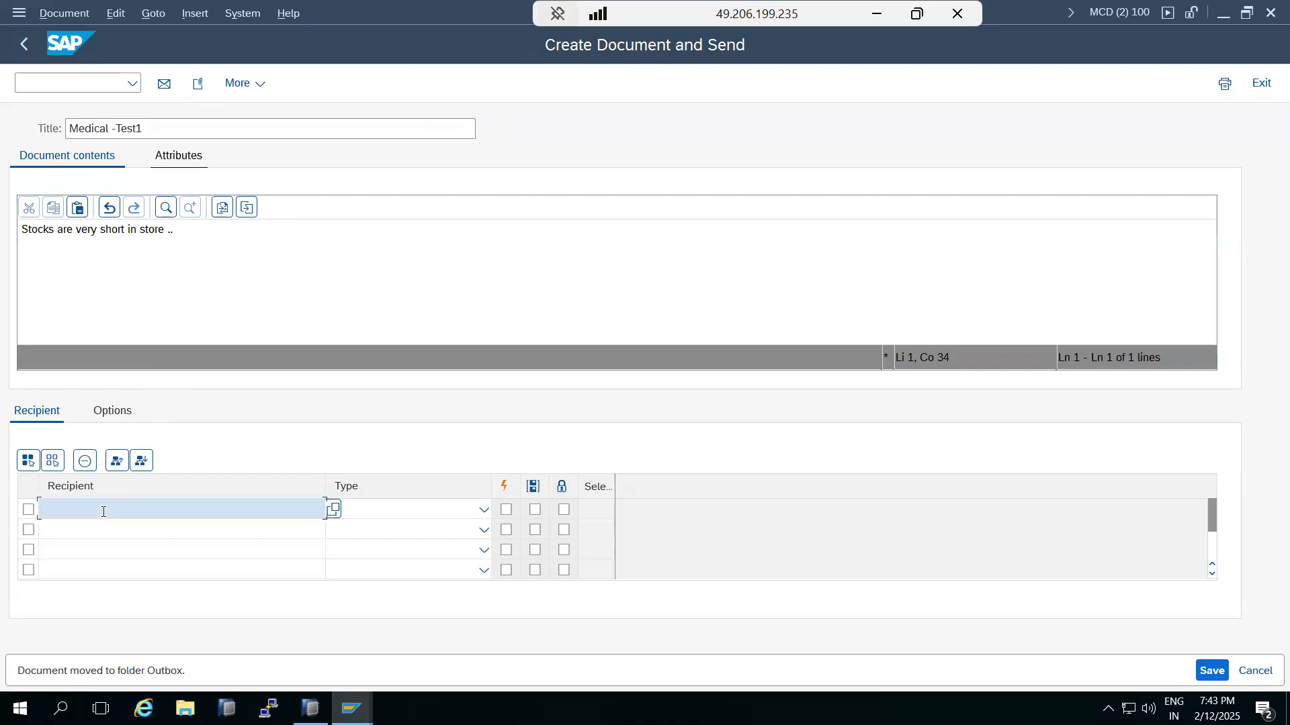
pyautogui.click(484, 509)
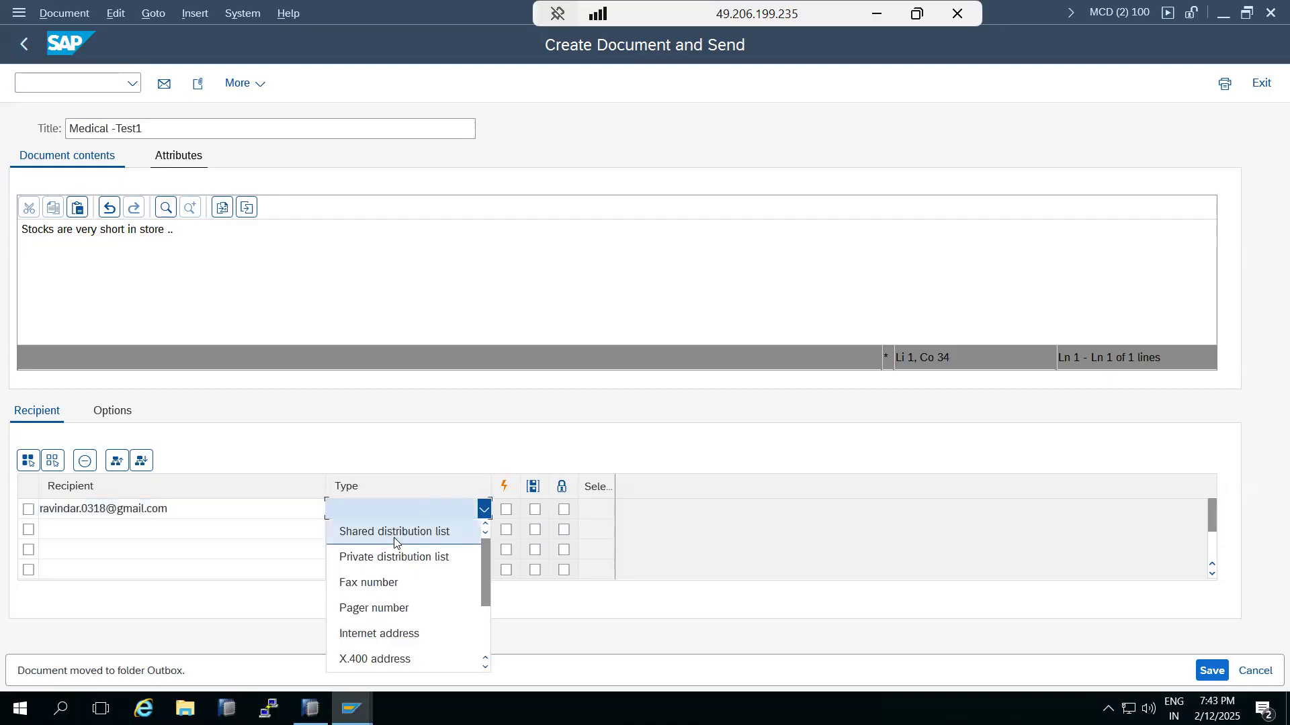
pyautogui.click(381, 633)
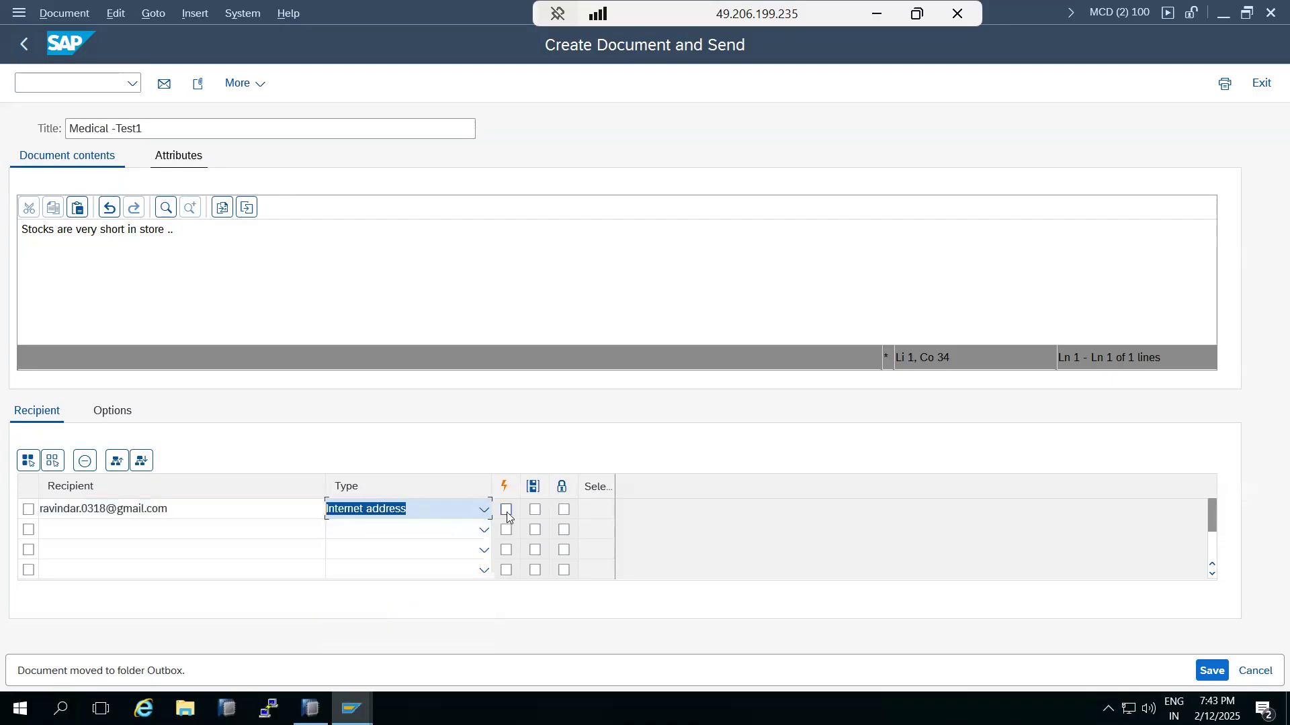
pyautogui.click(507, 512)
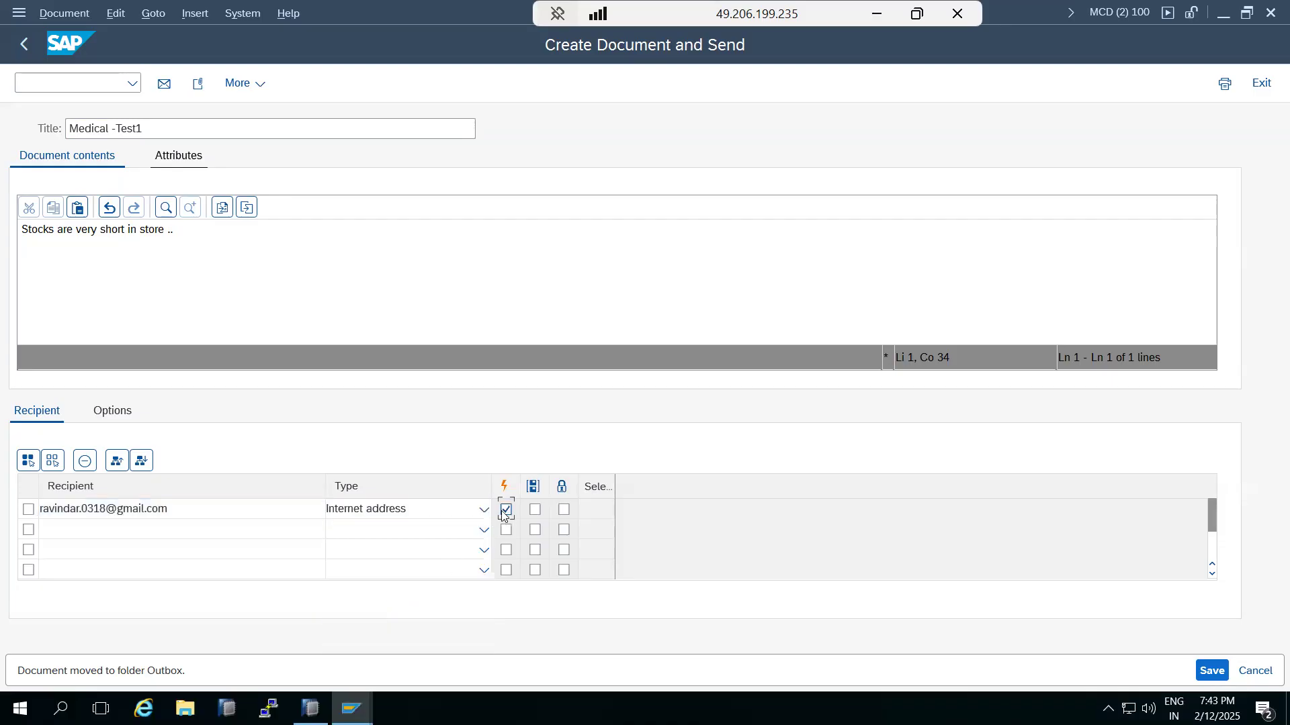
pyautogui.click(171, 83)
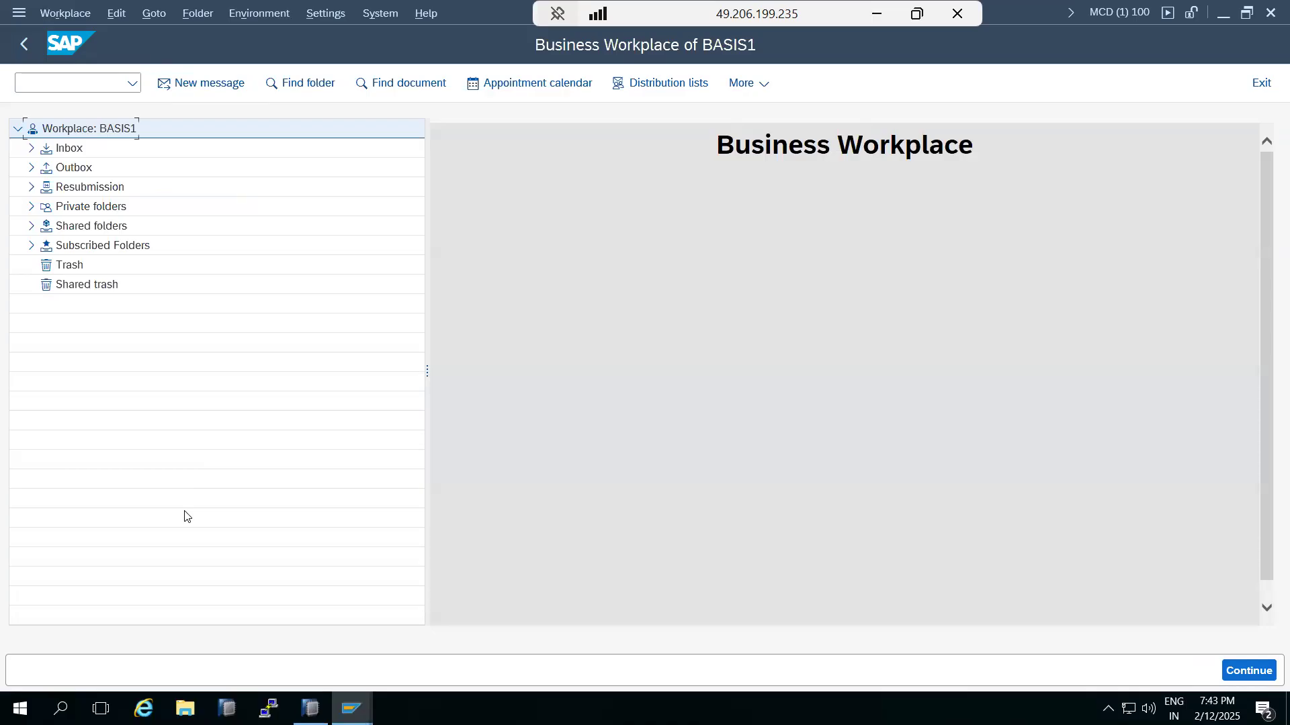
# Step: List the Outbox documents, finding Medical -Test1 sent 13.02.2025 at 04:43:49, without resending it
pyautogui.click(32, 169)
pyautogui.click(72, 188)
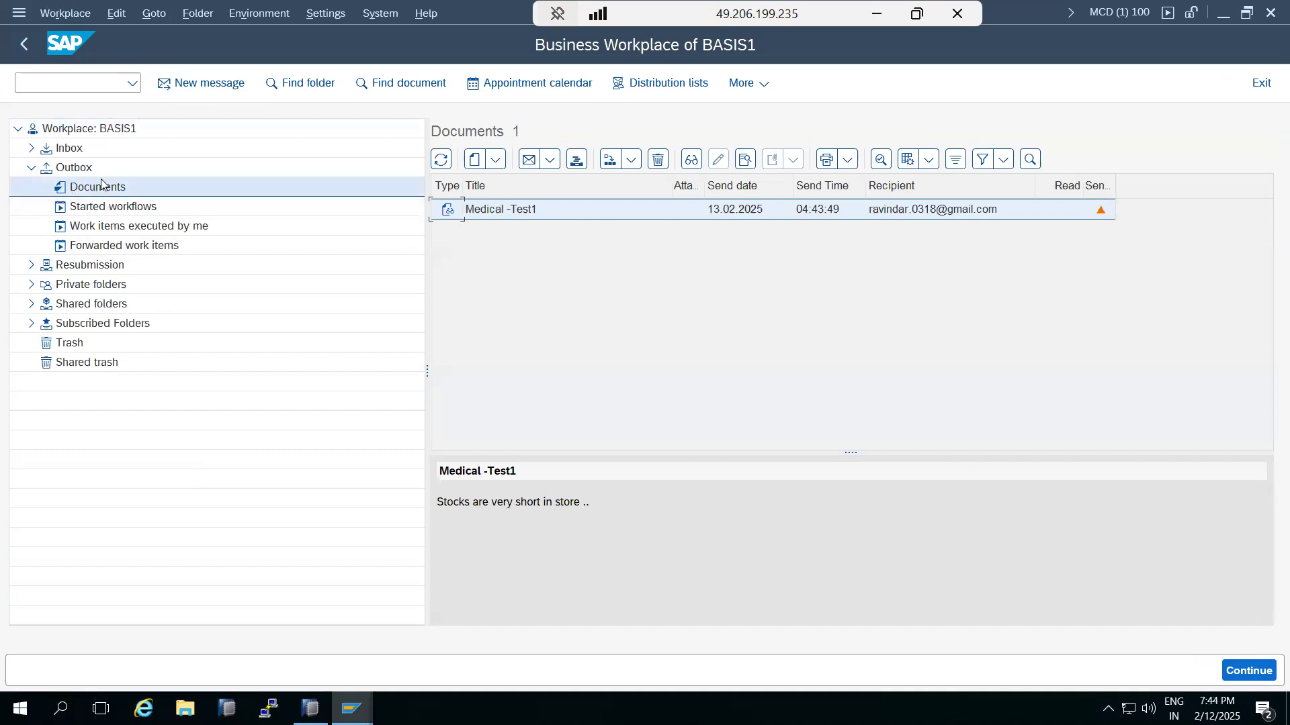
pyautogui.moveTo(1102, 211)
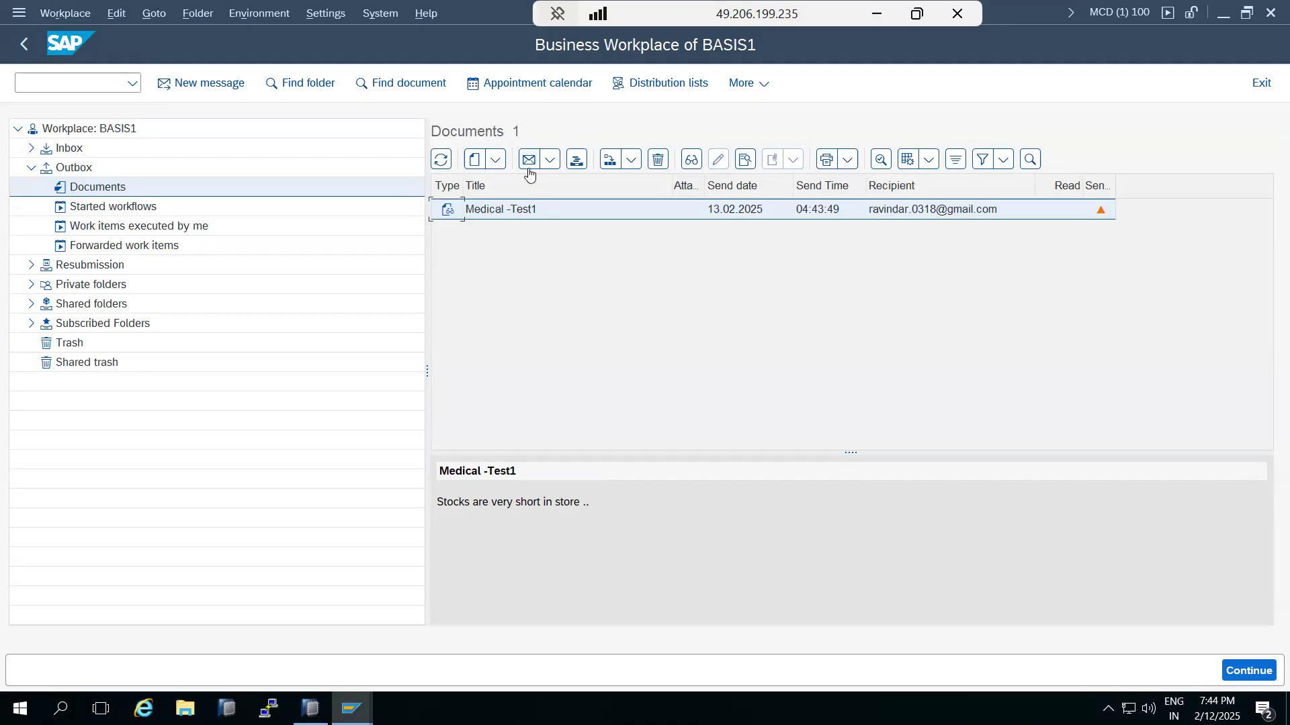
pyautogui.click(550, 162)
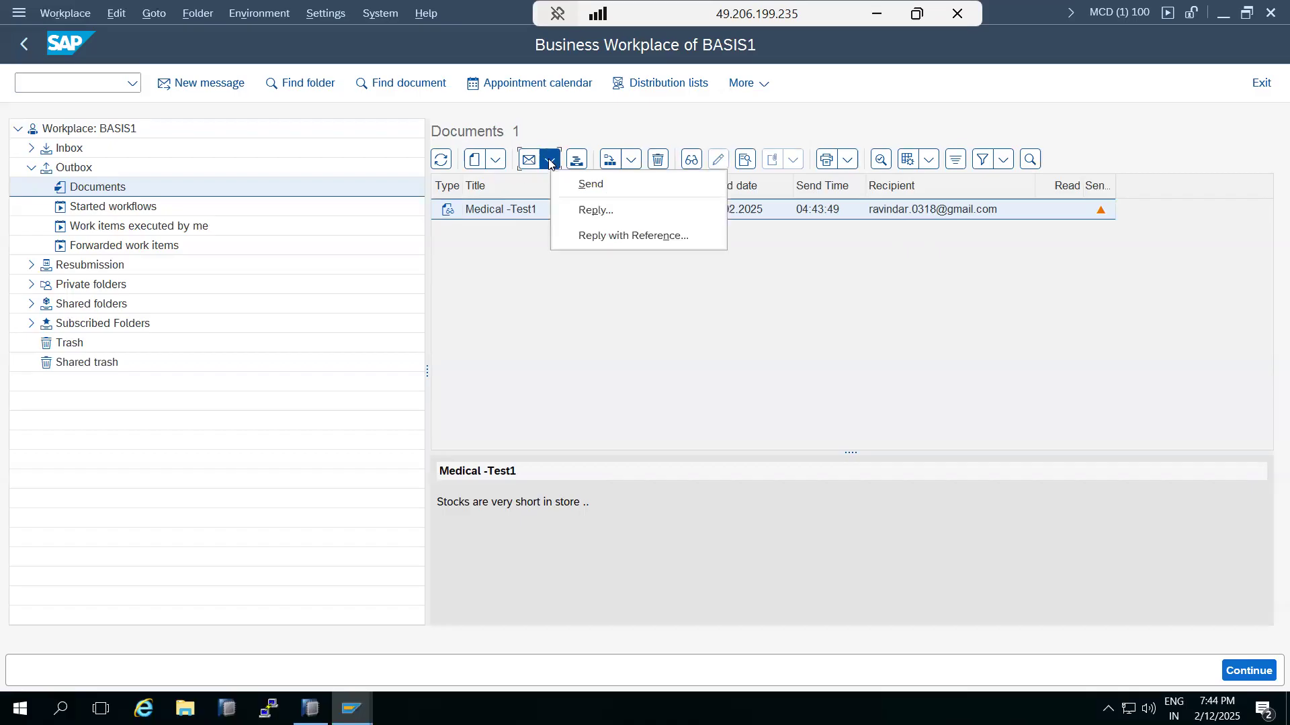
pyautogui.click(581, 184)
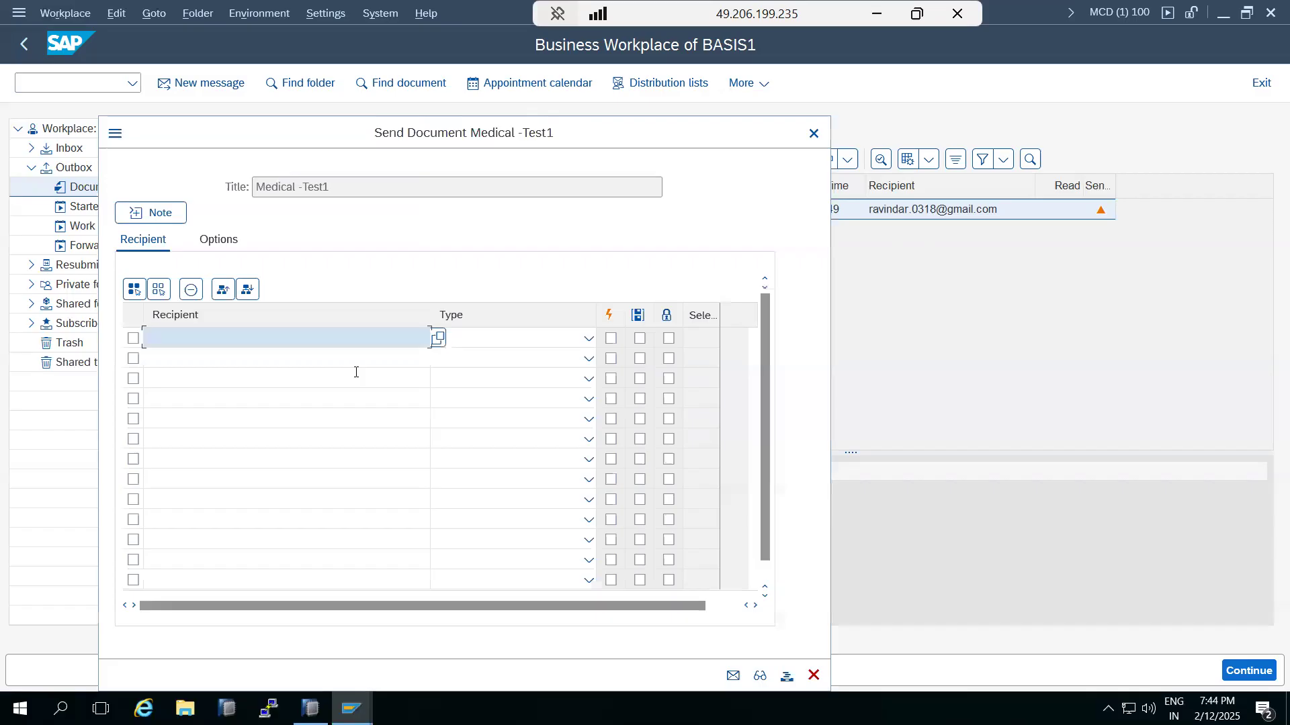
pyautogui.click(809, 136)
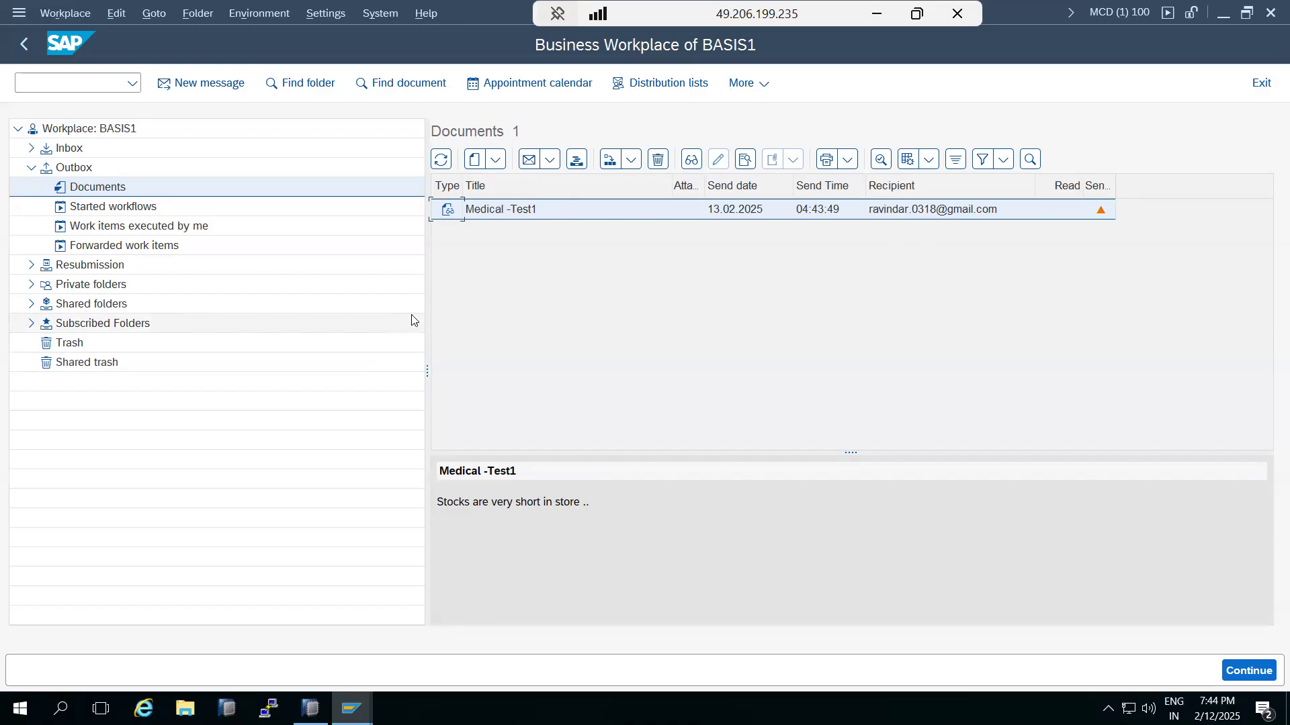
# Step: Go back to SAP Easy Access, briefly checking the transaction code history
pyautogui.click(22, 46)
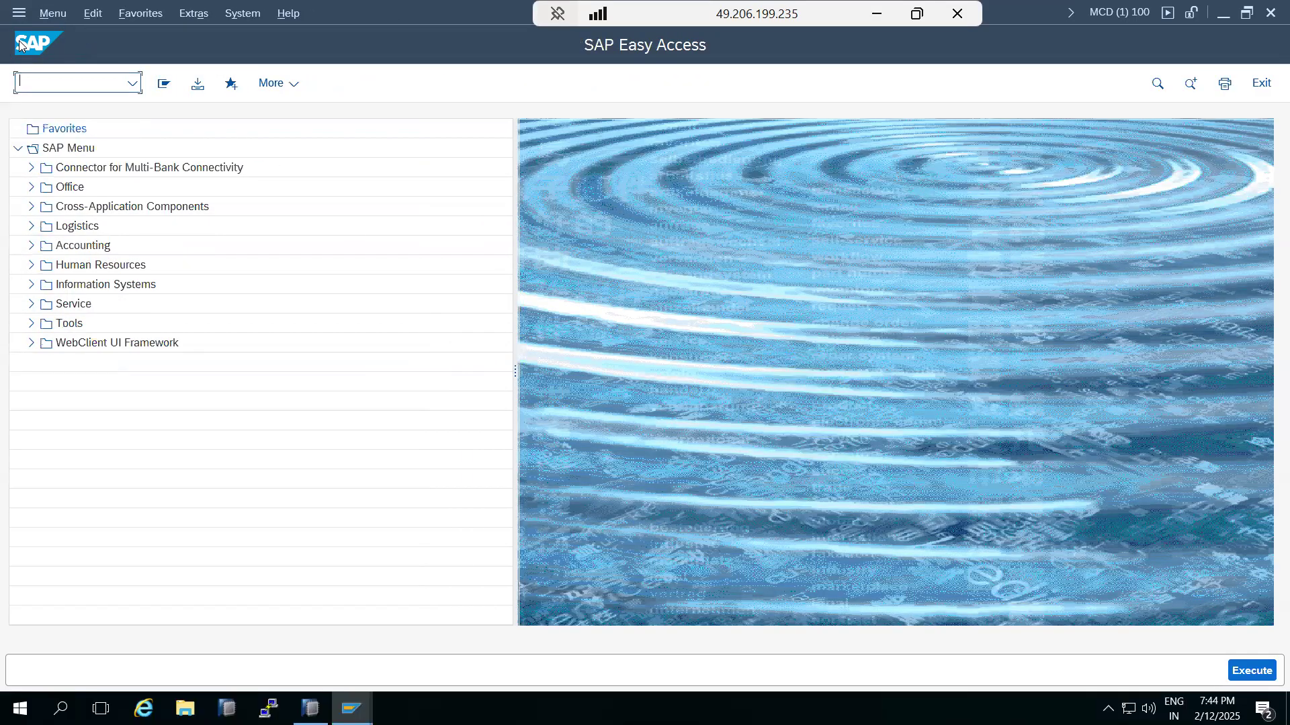
pyautogui.click(131, 86)
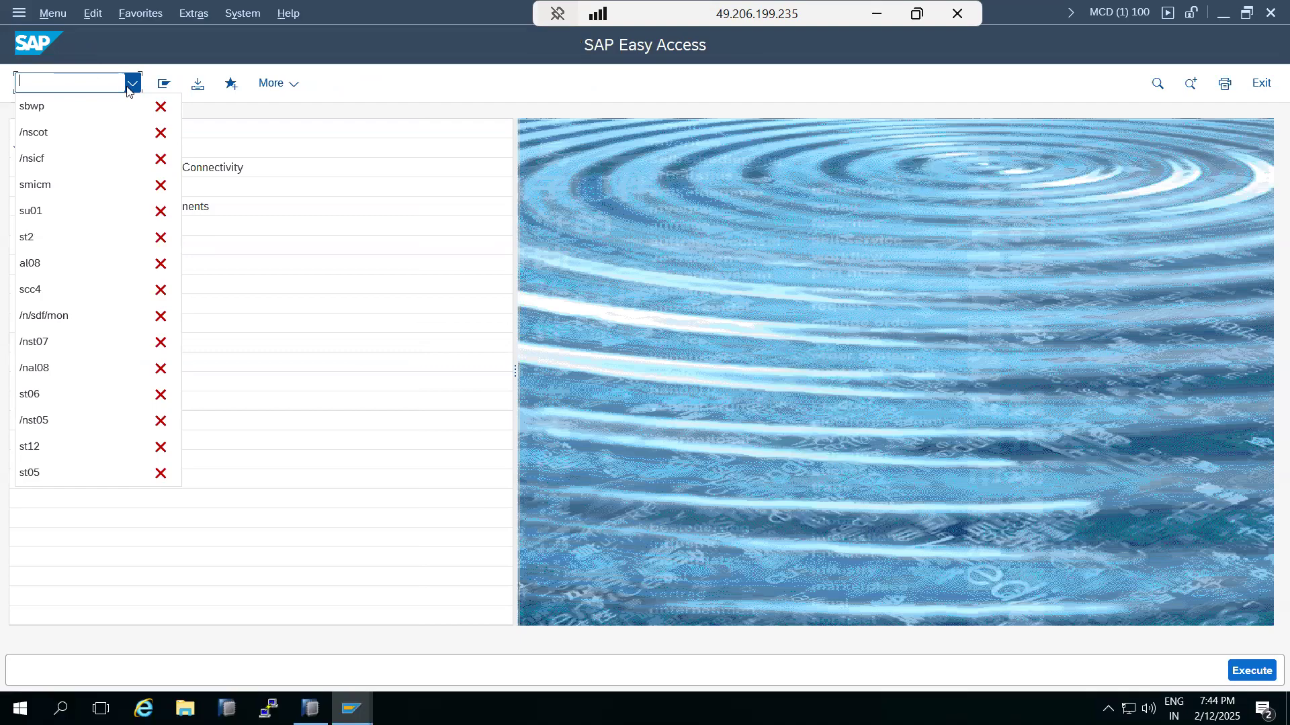
pyautogui.click(81, 83)
# Step: Add a 'SOST -' line under 'SBWP -' in the Paint notes, then return to SAP
pyautogui.click(874, 23)
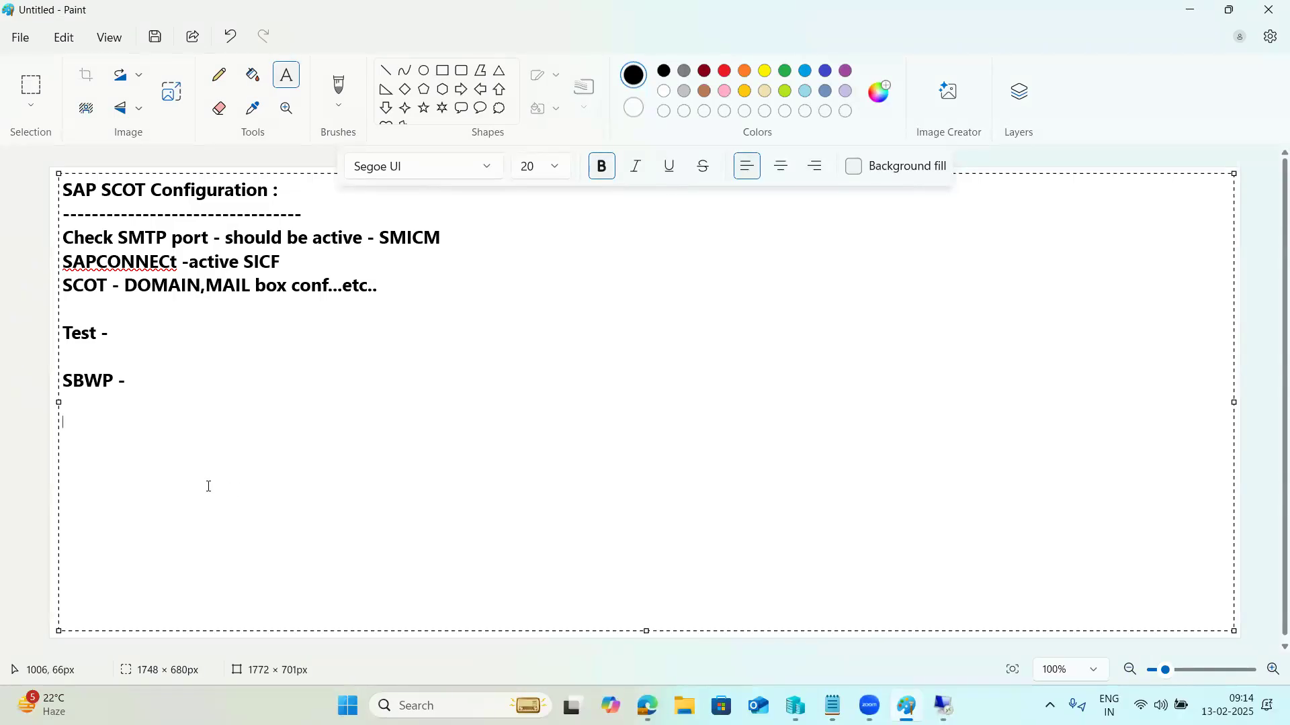
pyautogui.write('SOST -')
pyautogui.click(944, 707)
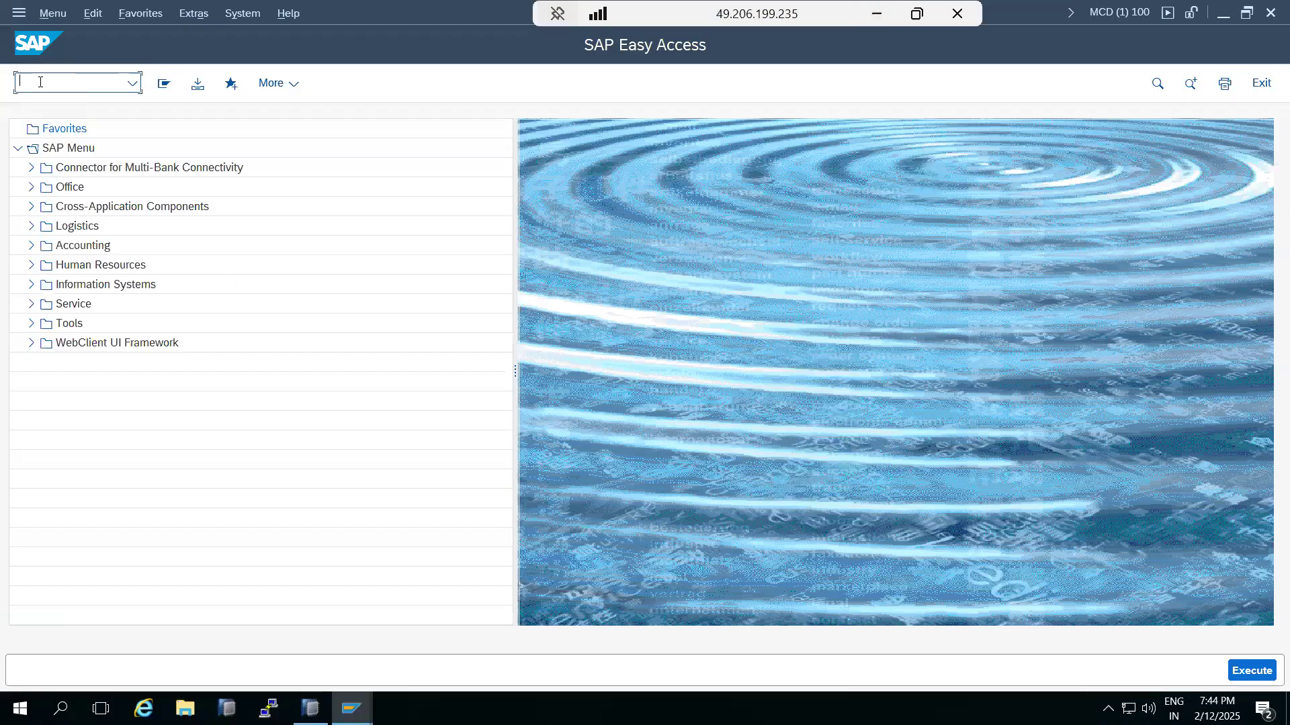
pyautogui.write('sost')
pyautogui.press('Return')
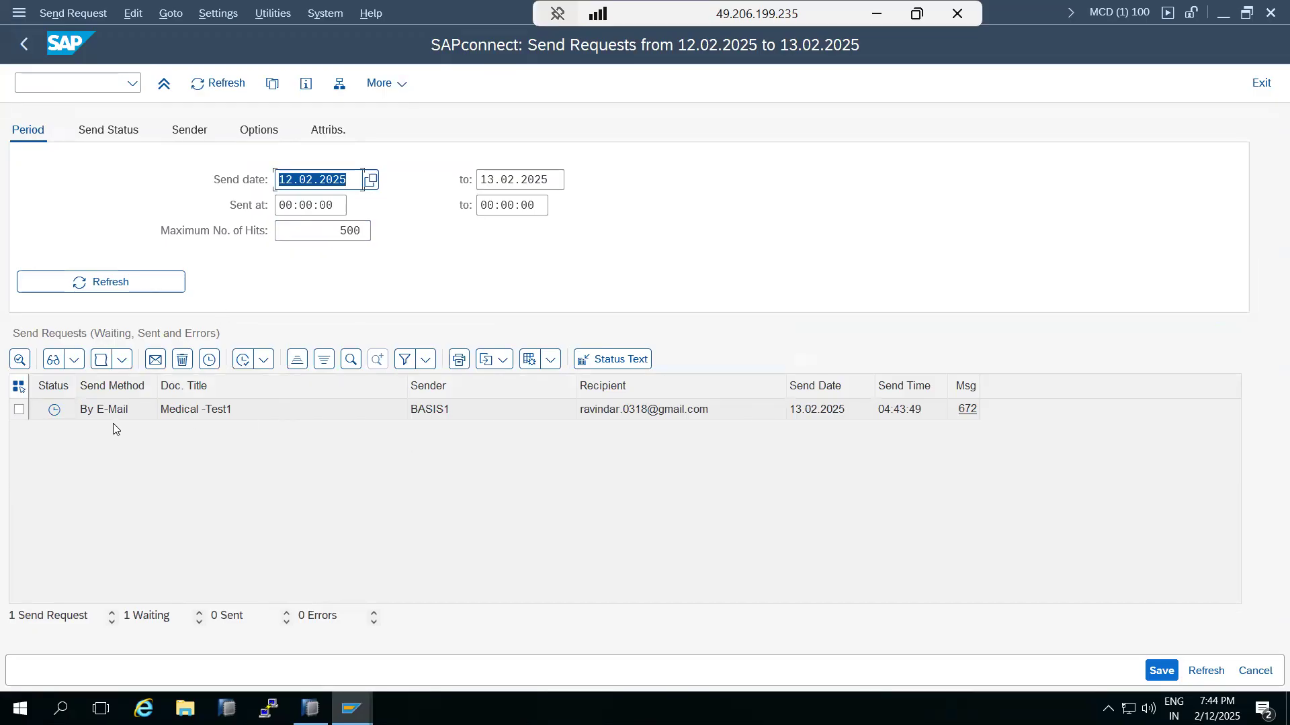
pyautogui.click(623, 420)
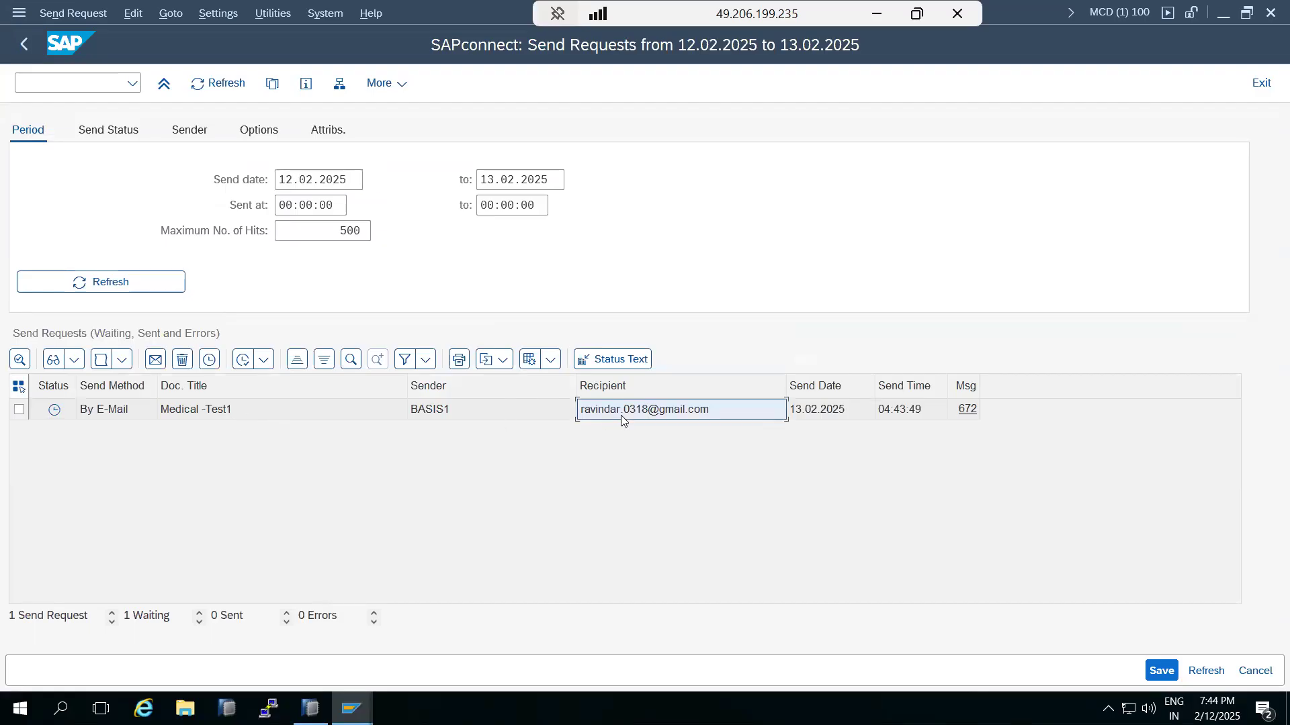
pyautogui.click(834, 411)
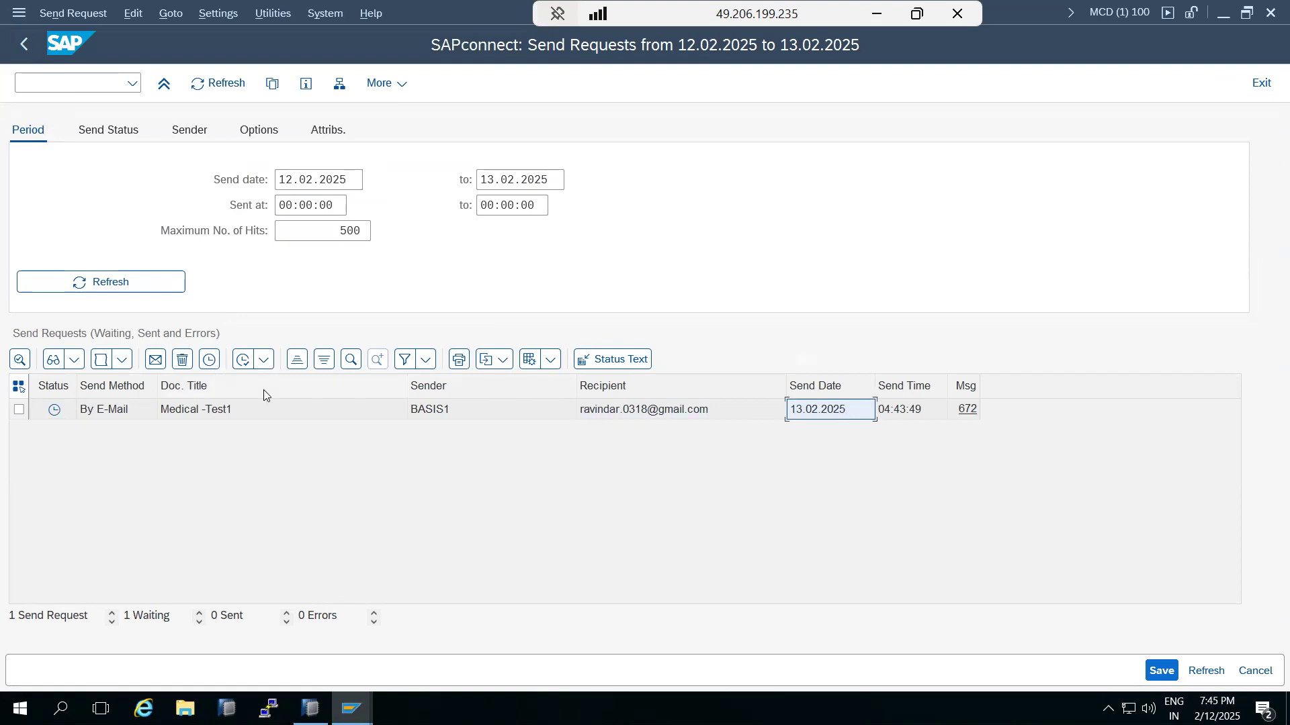
pyautogui.moveTo(53, 414)
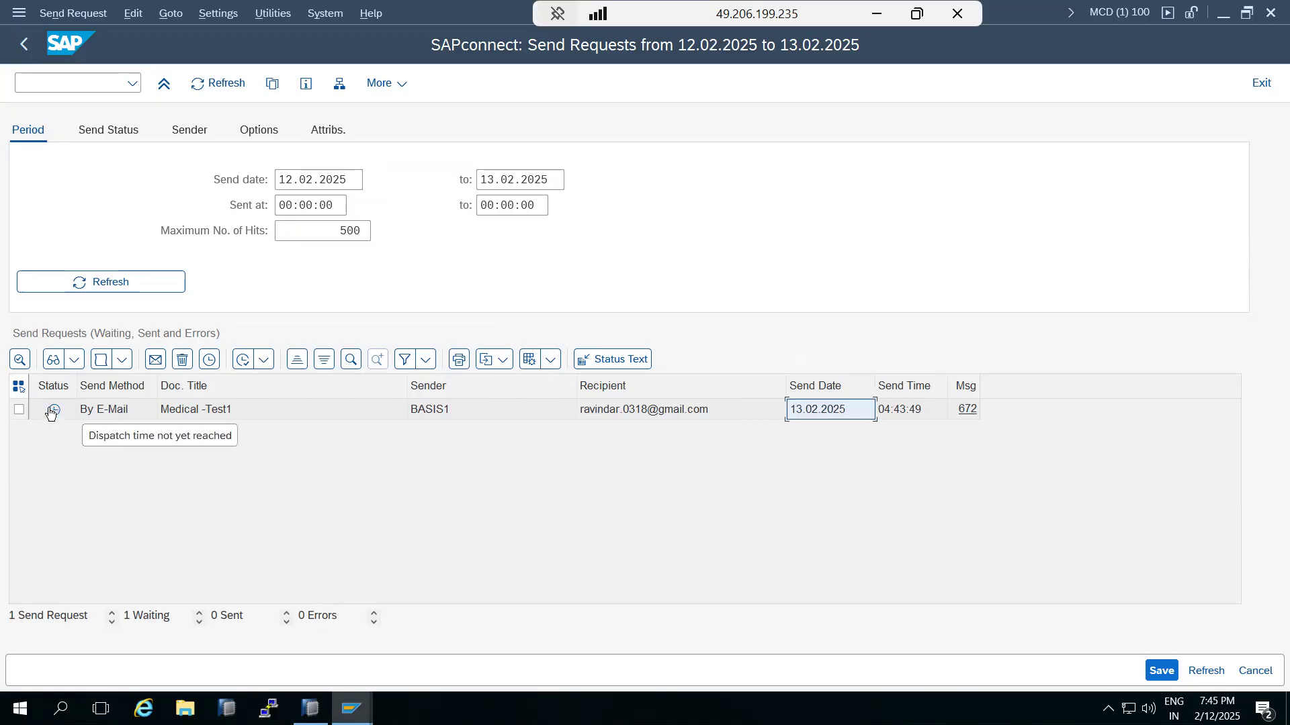
pyautogui.click(19, 411)
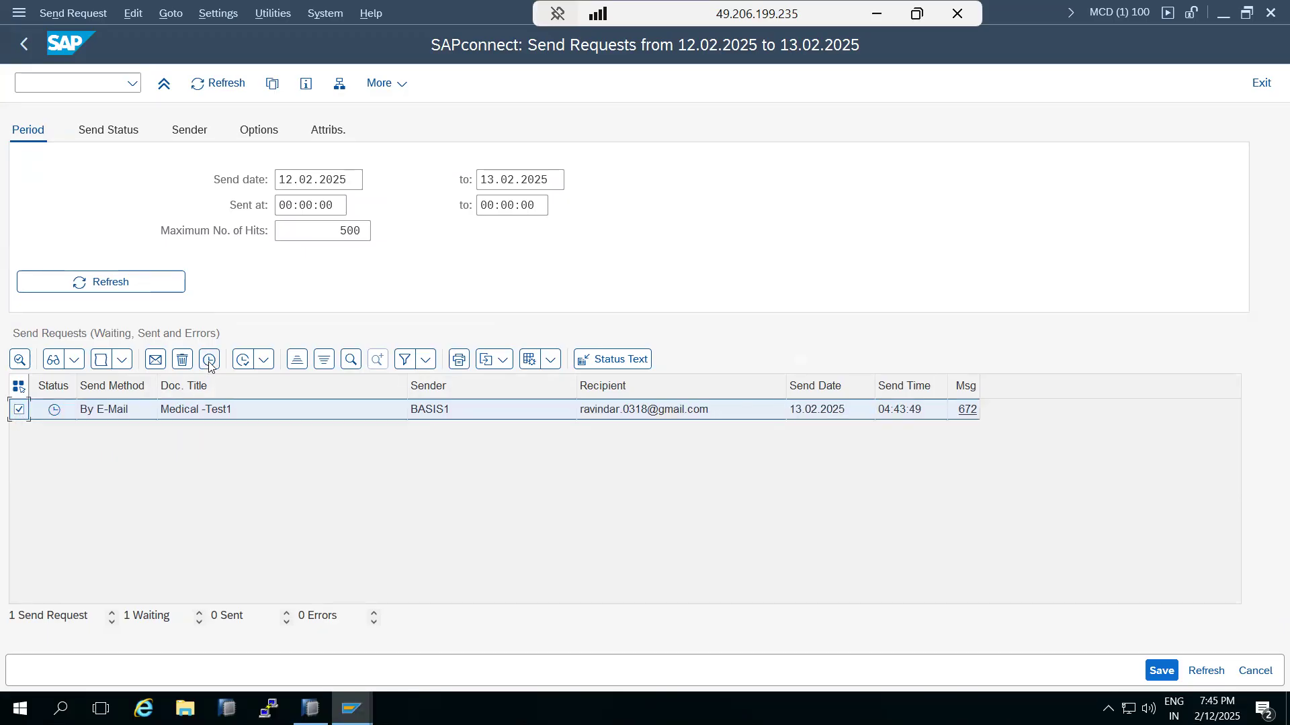
pyautogui.click(244, 361)
pyautogui.click(316, 393)
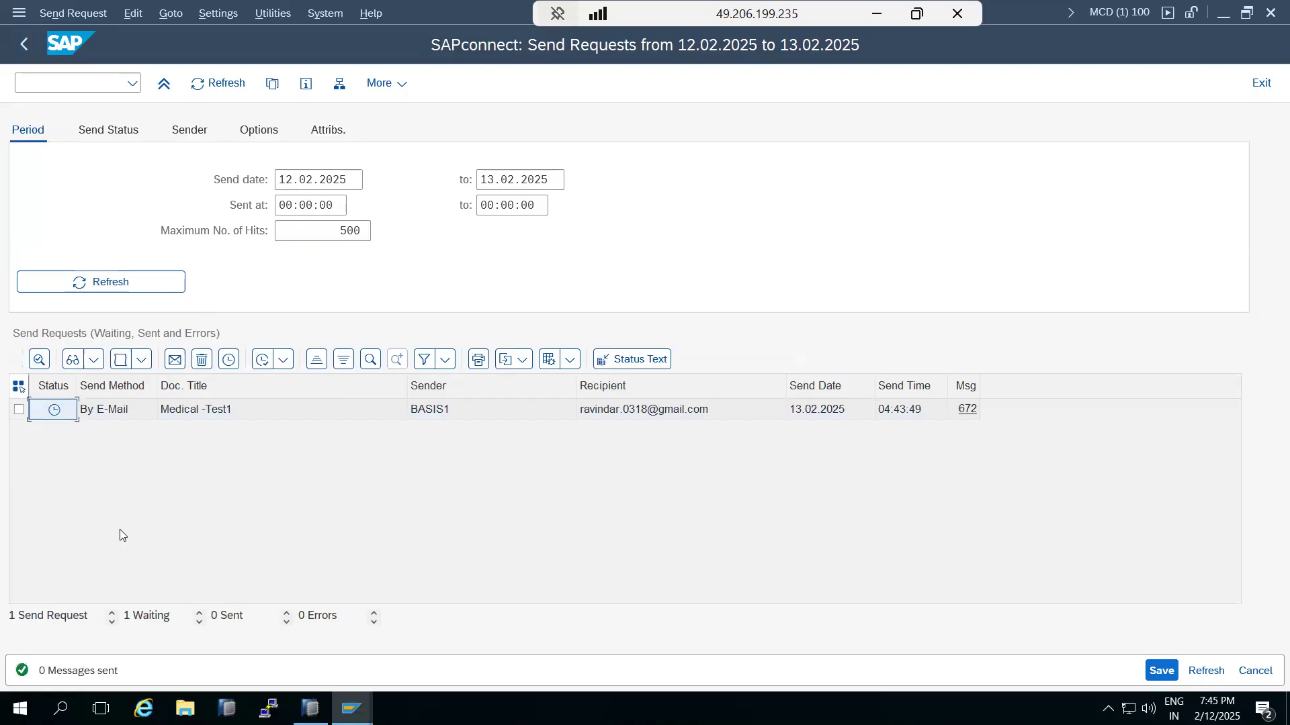
pyautogui.click(343, 176)
pyautogui.hotkey('ctrl', 'a')
pyautogui.press('Delete')
pyautogui.press('Tab')
pyautogui.press('Delete')
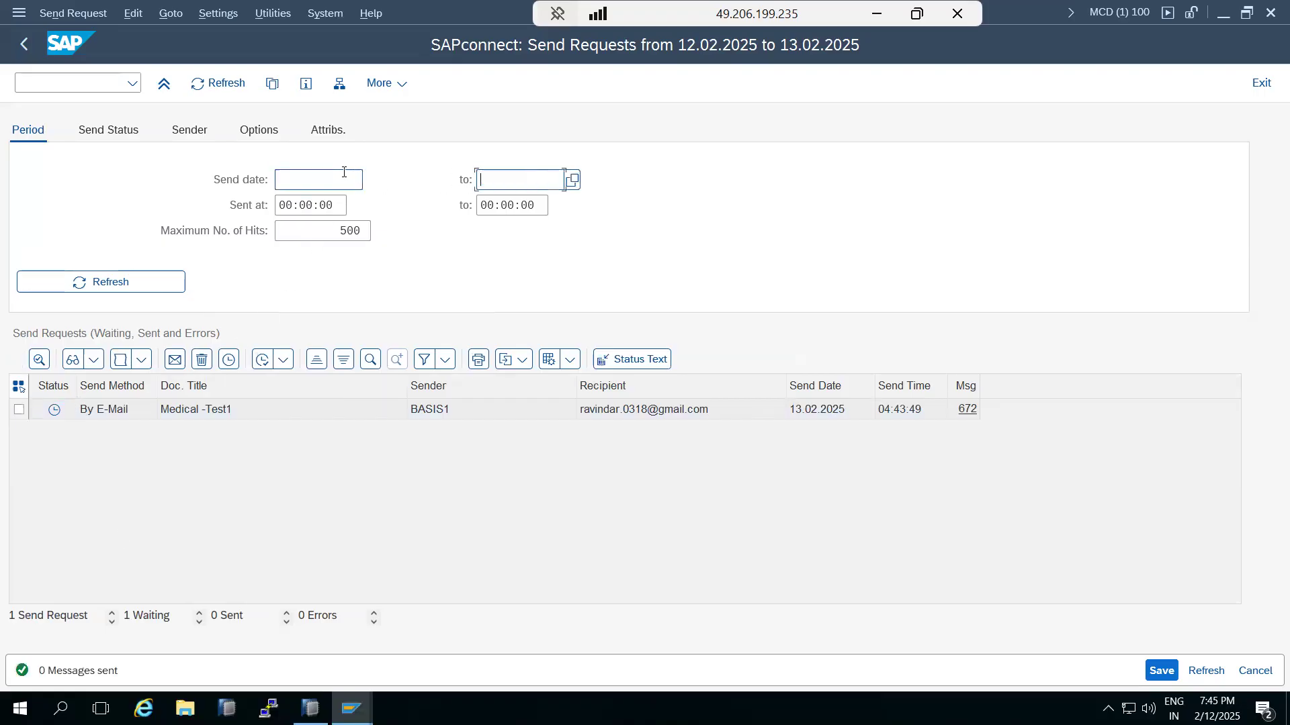
pyautogui.click(119, 131)
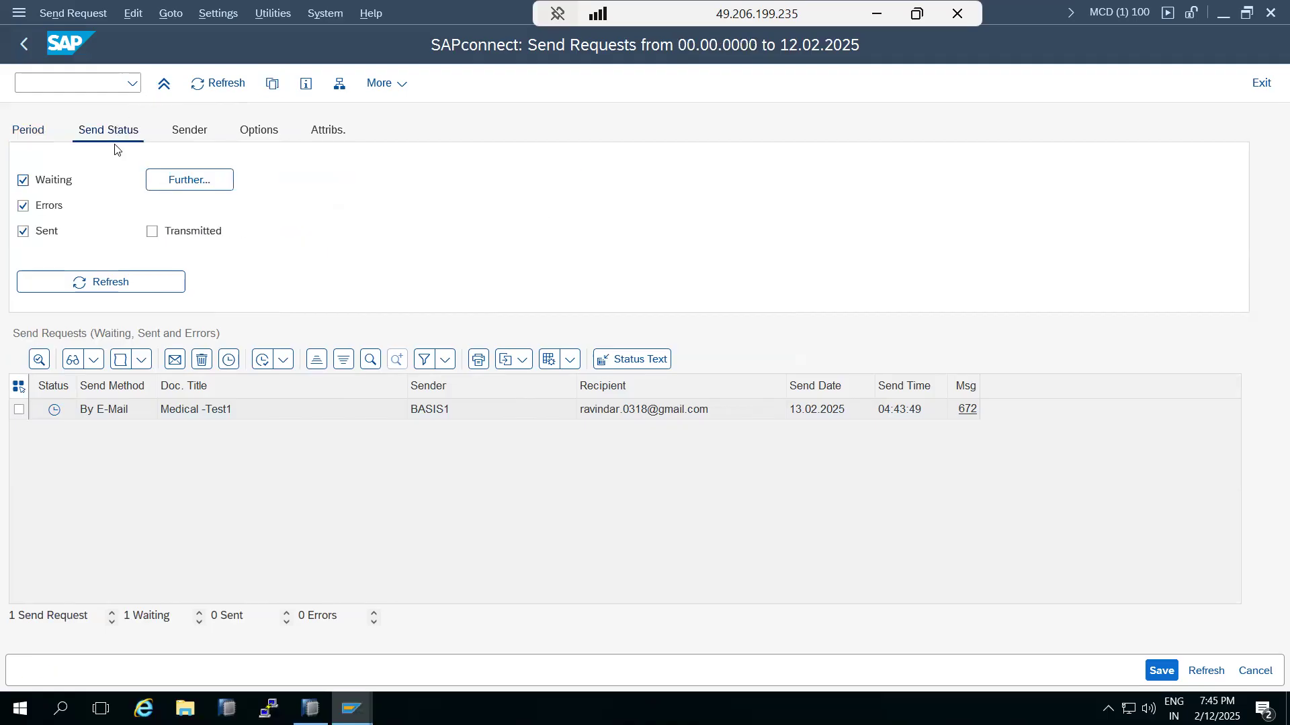
pyautogui.click(152, 231)
pyautogui.click(78, 287)
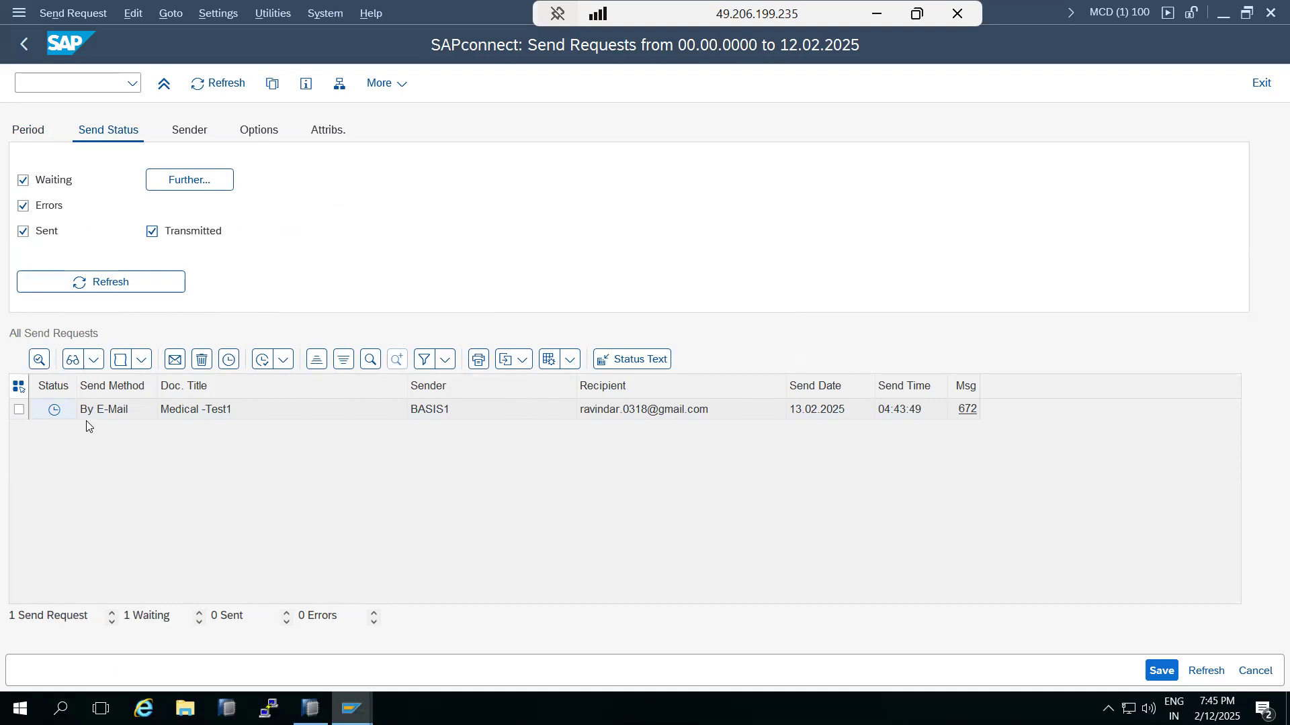
pyautogui.click(22, 45)
# Step: In SM37, list jobs named SAPCONNECT* for all users (*)
pyautogui.write('sm37')
pyautogui.press('Return')
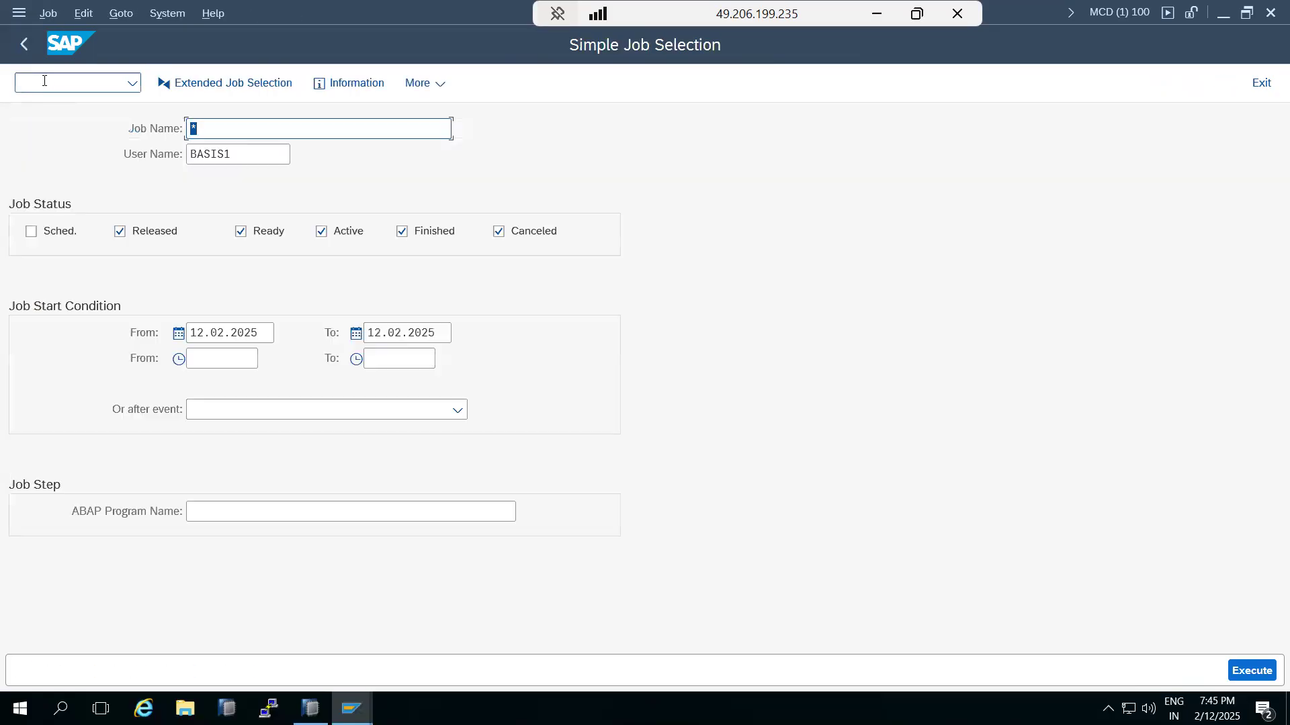
pyautogui.write('SAPC')
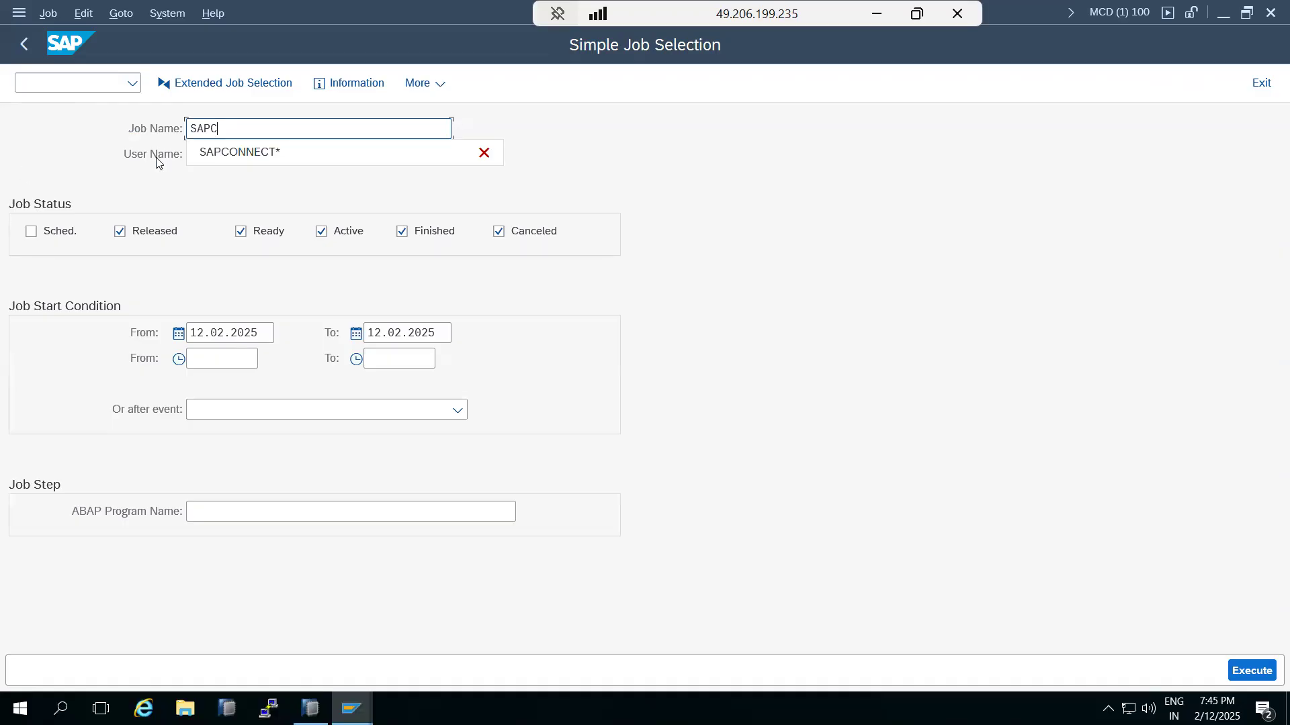
pyautogui.click(195, 152)
pyautogui.click(226, 162)
pyautogui.doubleClick(226, 162)
pyautogui.write('*')
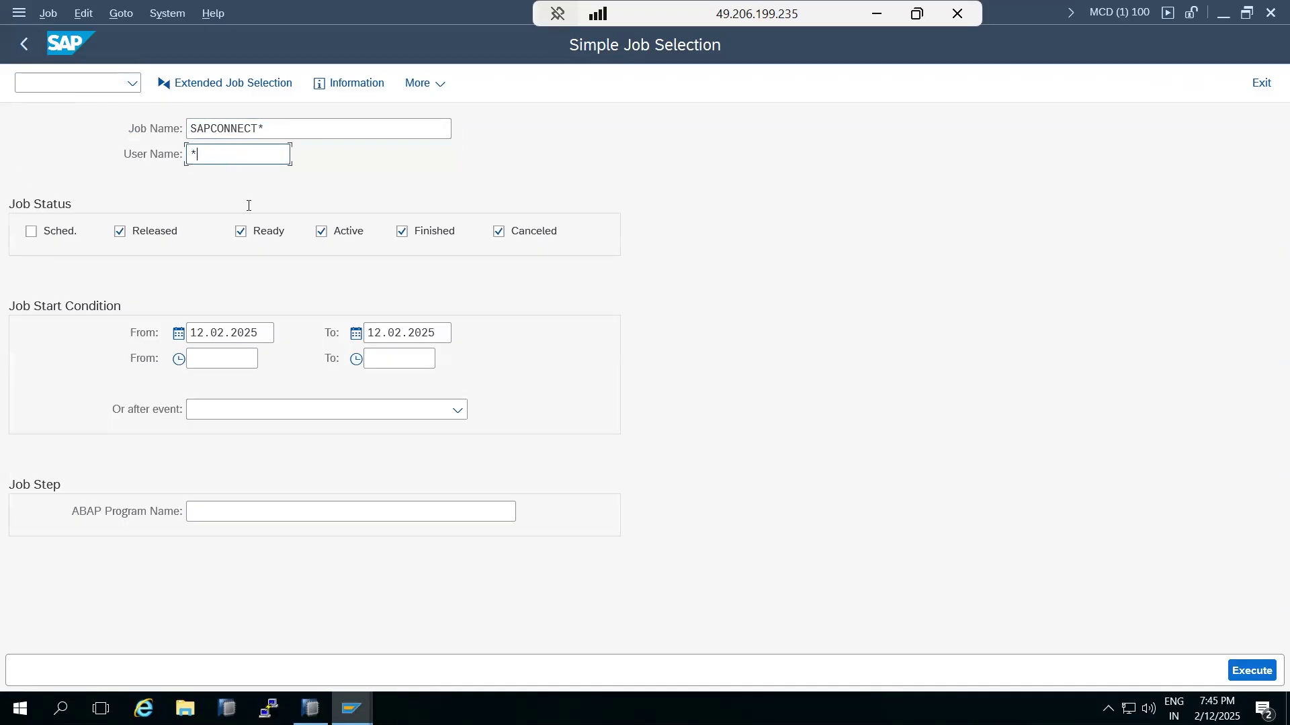
pyautogui.click(1249, 668)
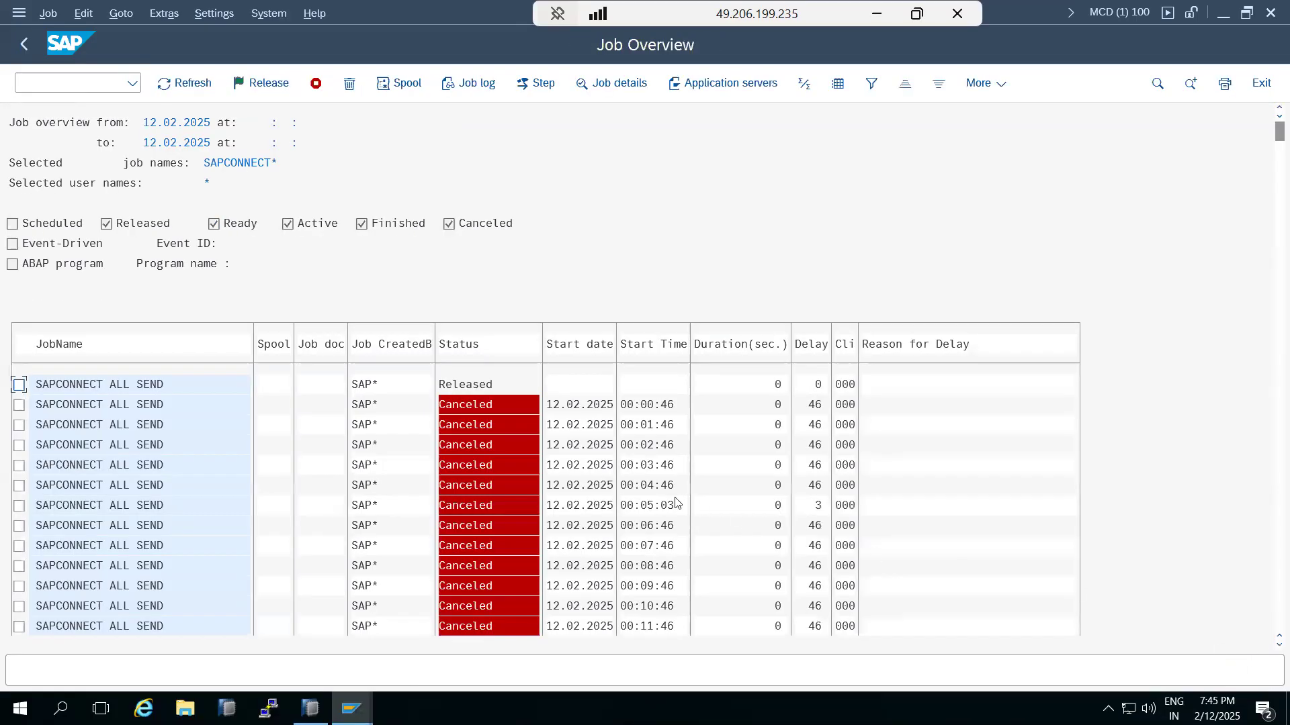
# Step: Inspect a canceled SAPCONNECT ALL SEND job's log, then select the Released run
pyautogui.click(106, 405)
pyautogui.click(470, 86)
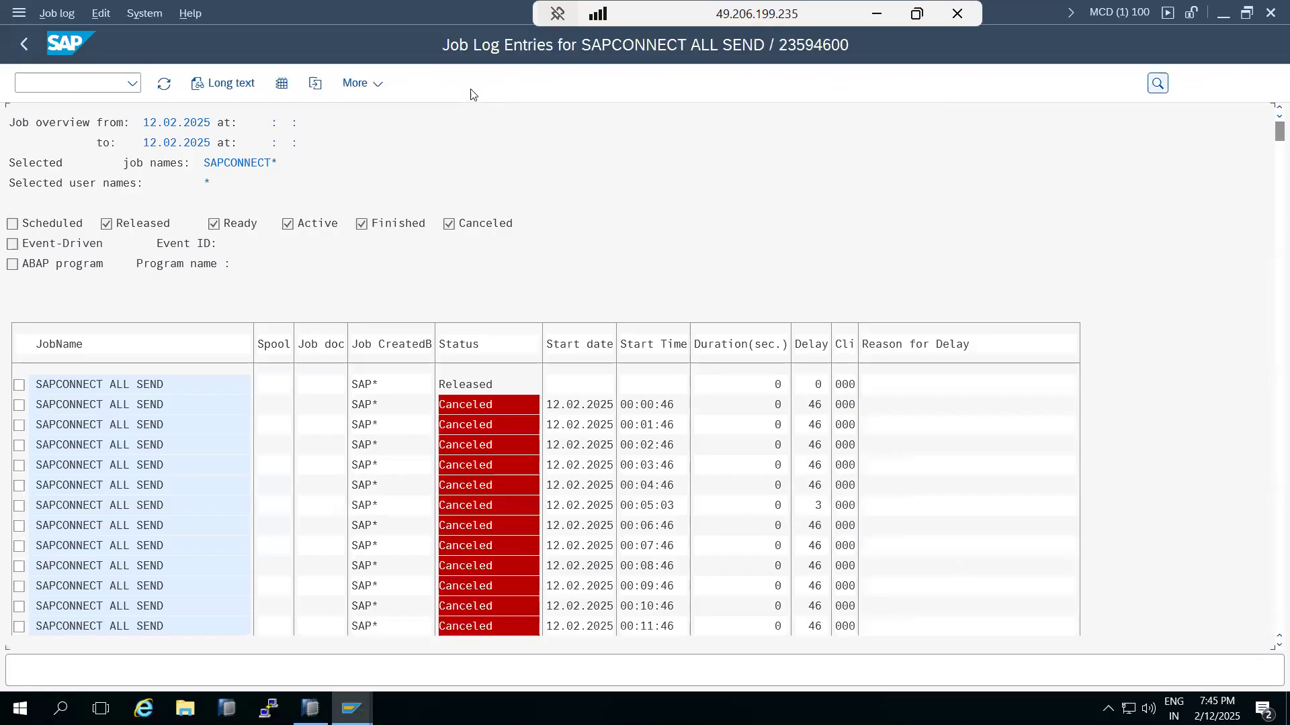
pyautogui.click(25, 46)
pyautogui.click(19, 385)
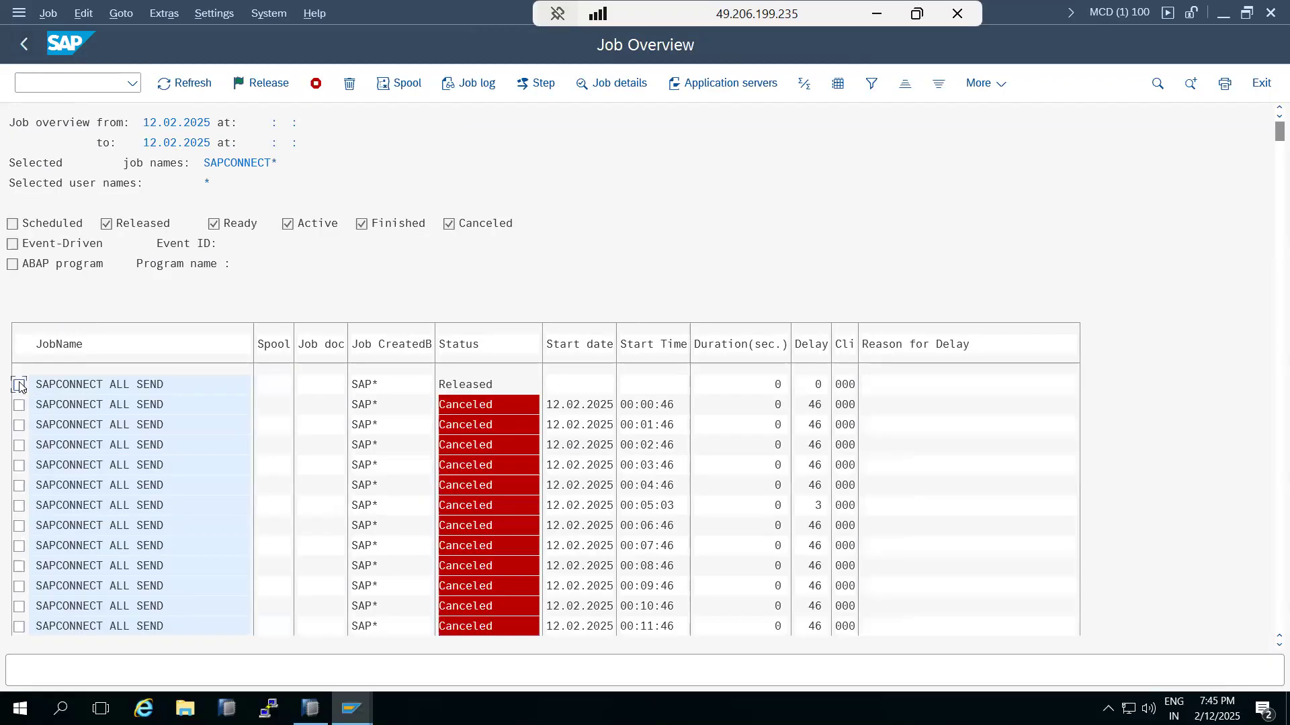
# Step: Change the job's step 1 user from SAP* to the current user and save the step
pyautogui.click(48, 13)
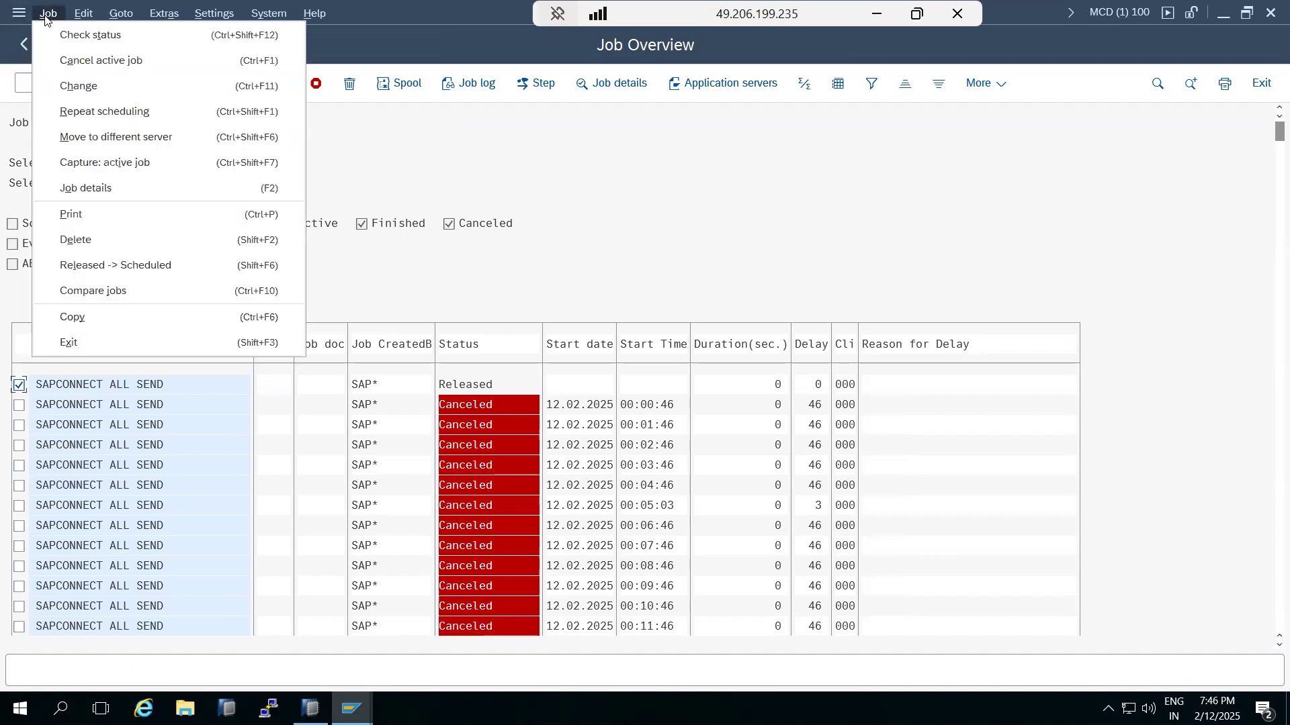
pyautogui.click(80, 88)
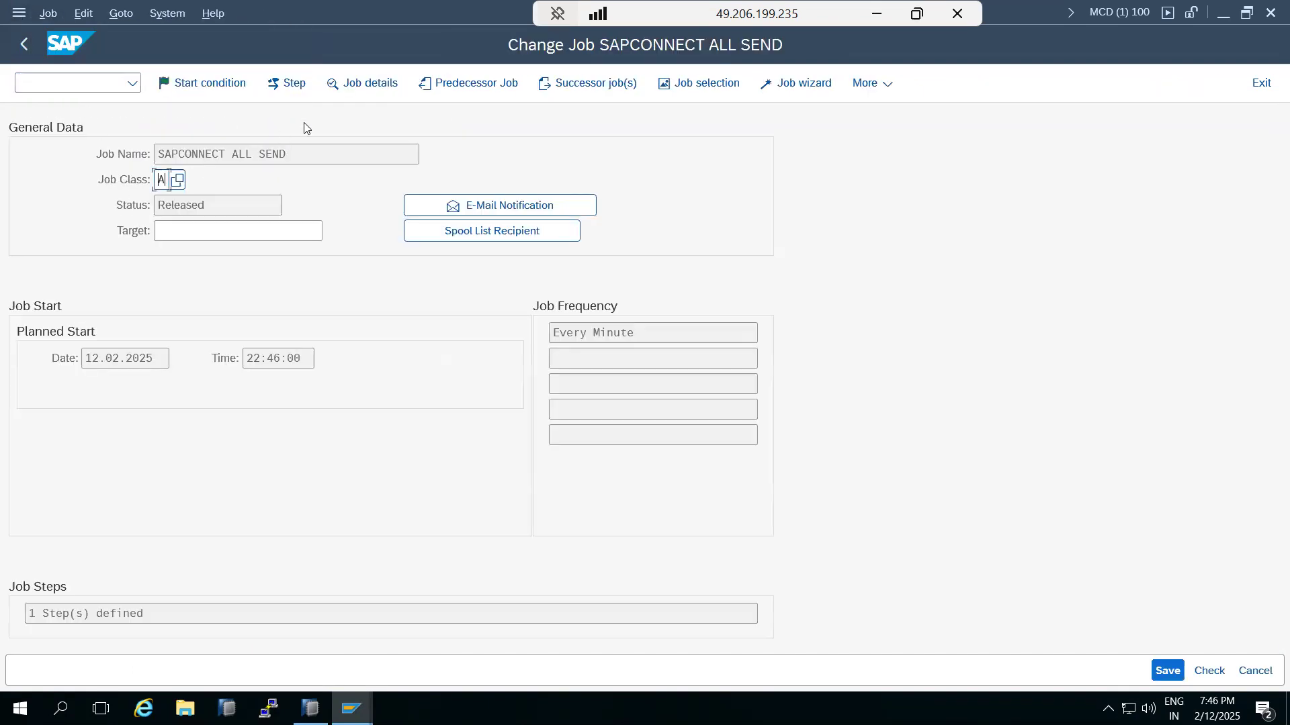
pyautogui.click(300, 85)
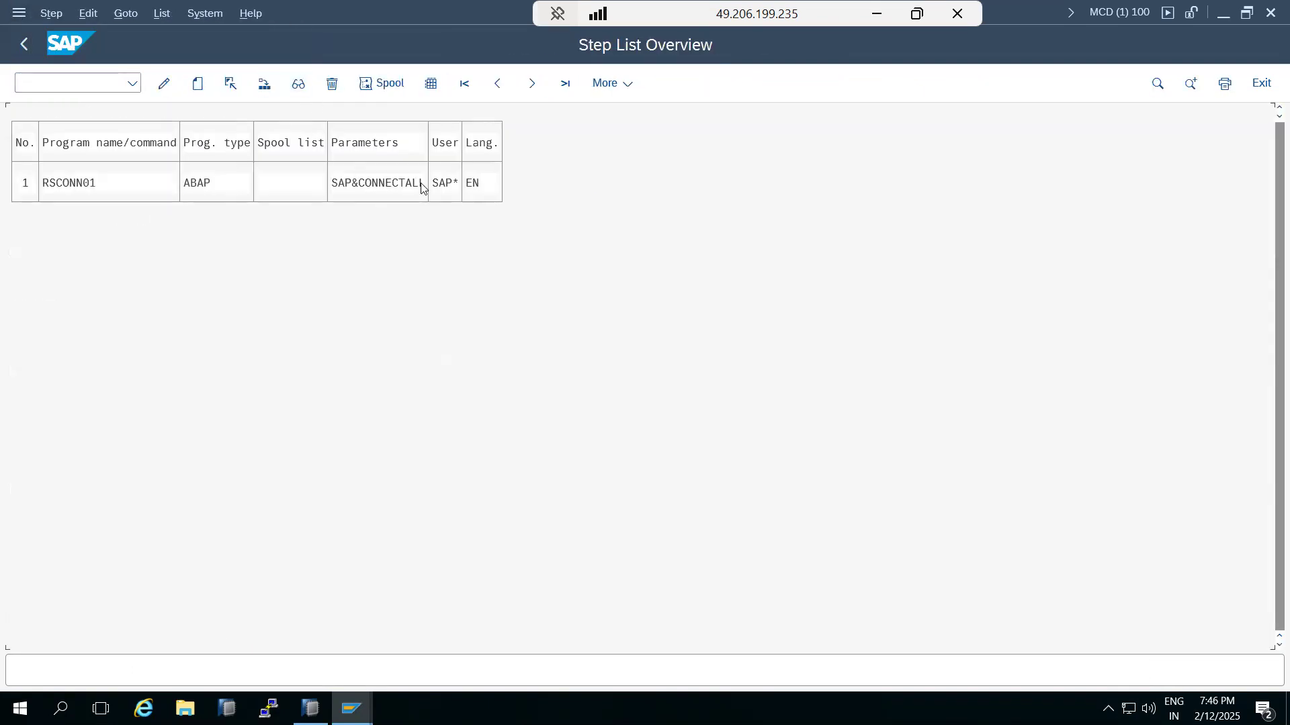
pyautogui.click(164, 83)
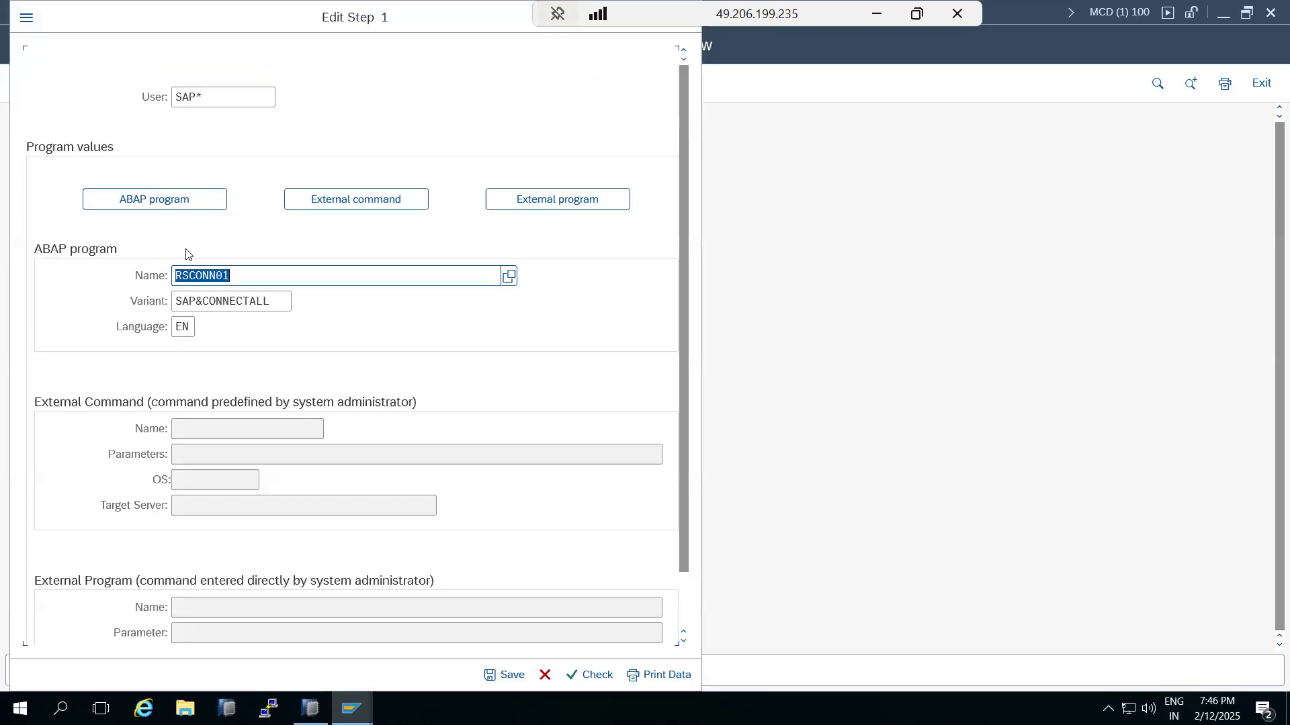
pyautogui.click(223, 98)
pyautogui.doubleClick(223, 98)
pyautogui.write('BASIS1')
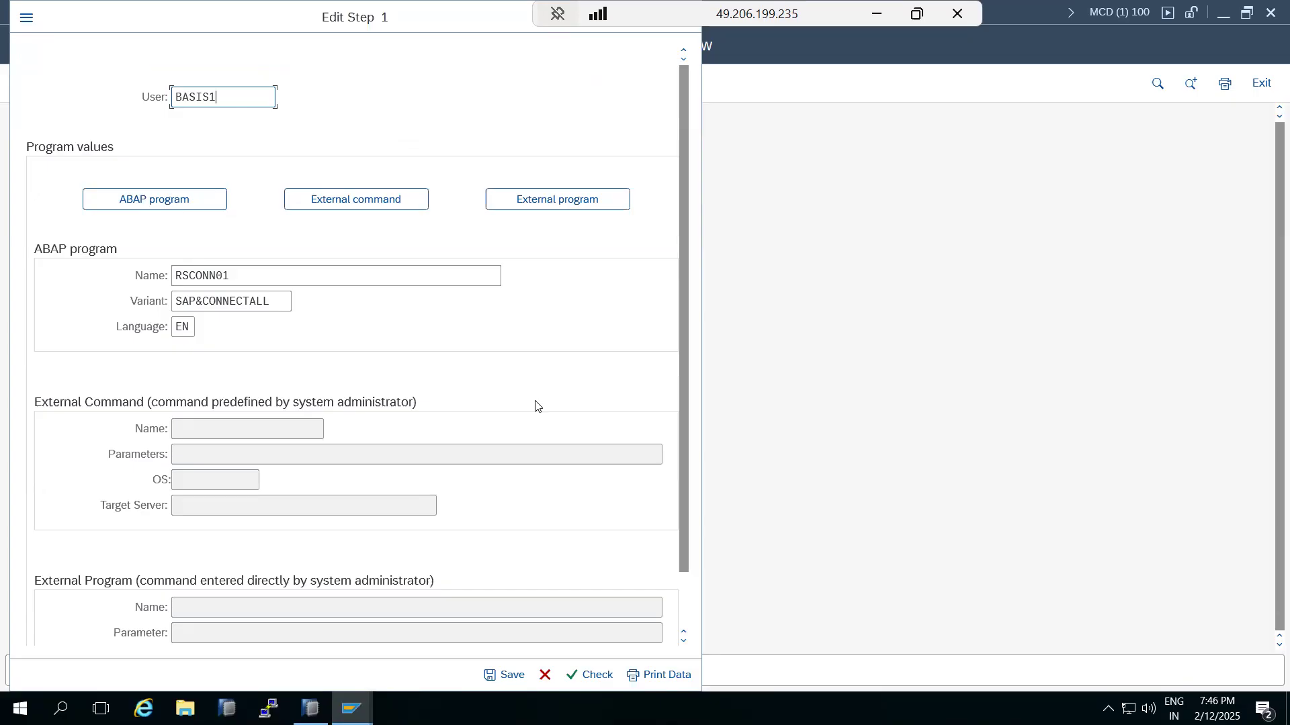
pyautogui.click(505, 674)
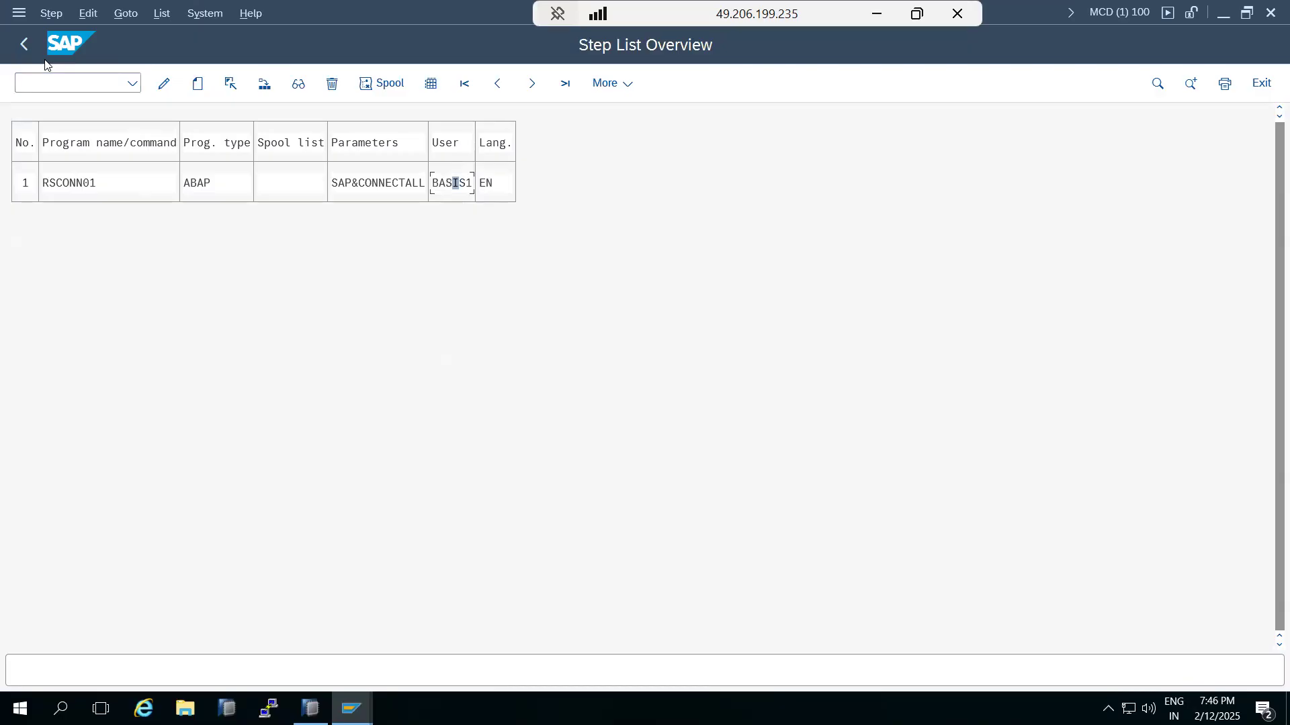
# Step: Set the job's start condition to Immediate and save the changed job
pyautogui.click(23, 44)
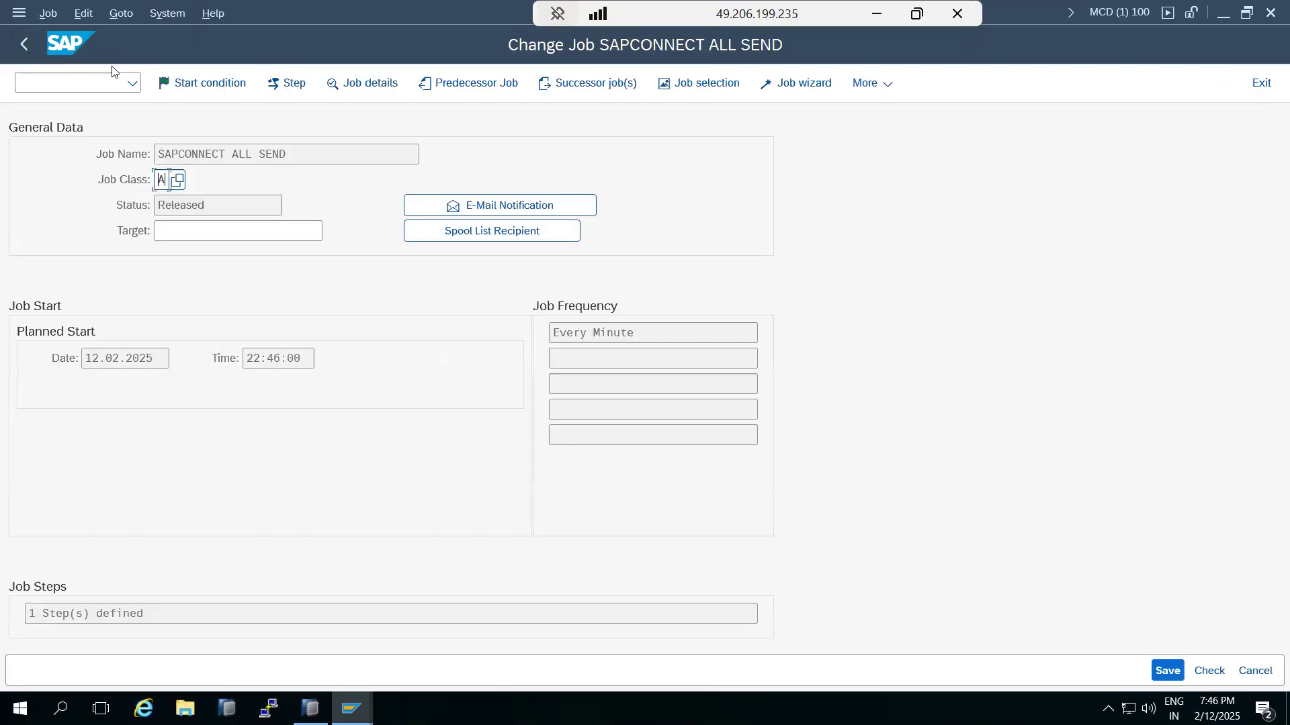
pyautogui.click(186, 85)
pyautogui.click(90, 138)
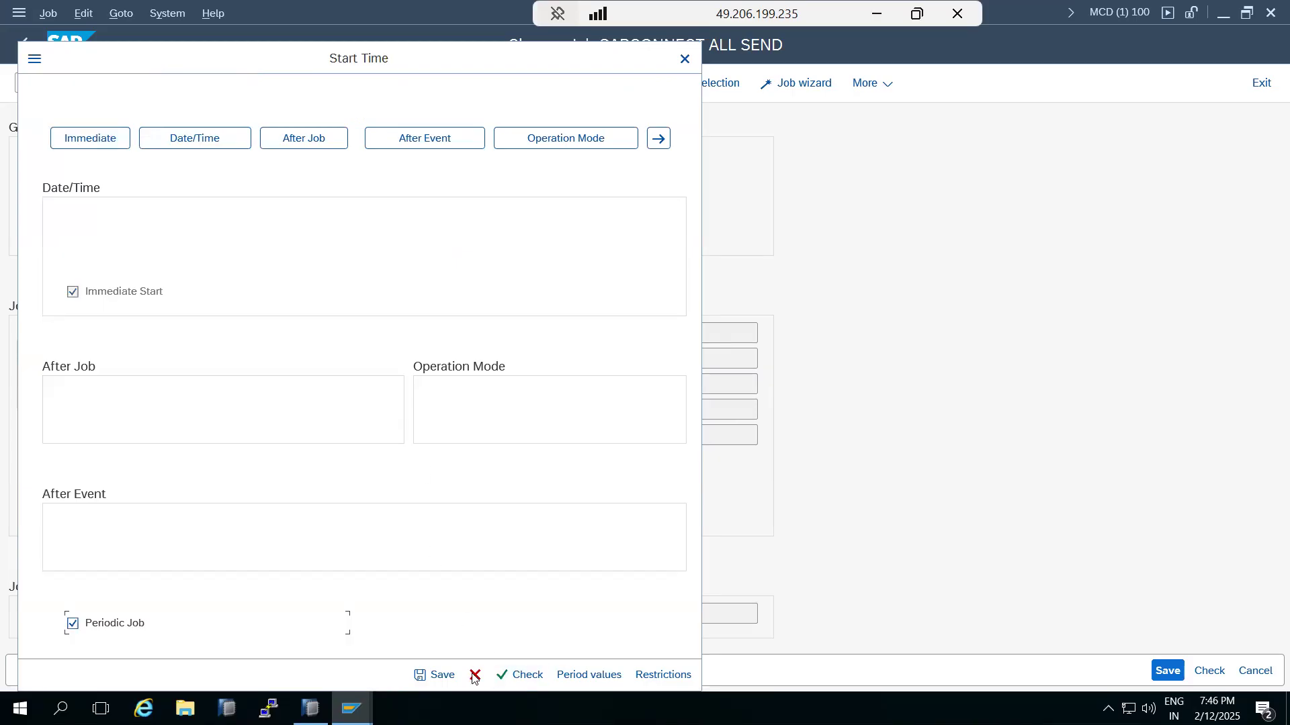
pyautogui.click(435, 674)
pyautogui.click(1156, 675)
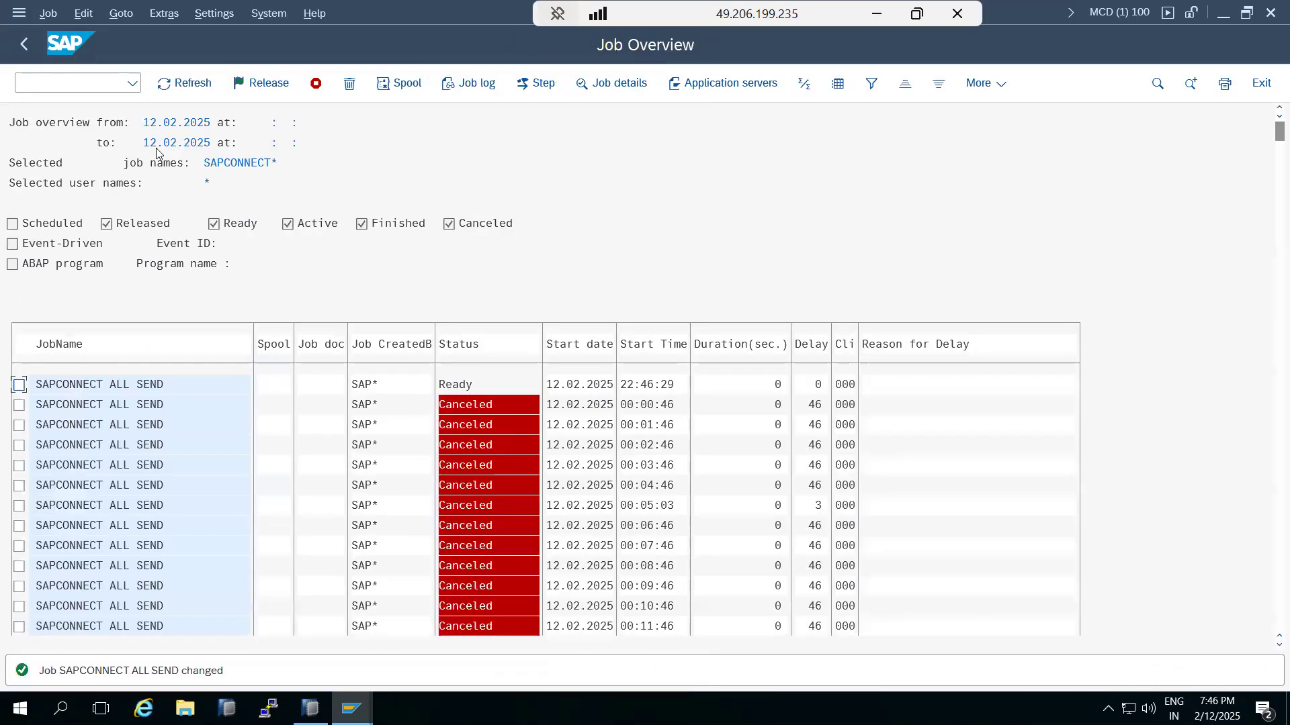
# Step: Refresh the Job Overview until the SAPCONNECT ALL SEND 1 runs show Finished
pyautogui.click(174, 82)
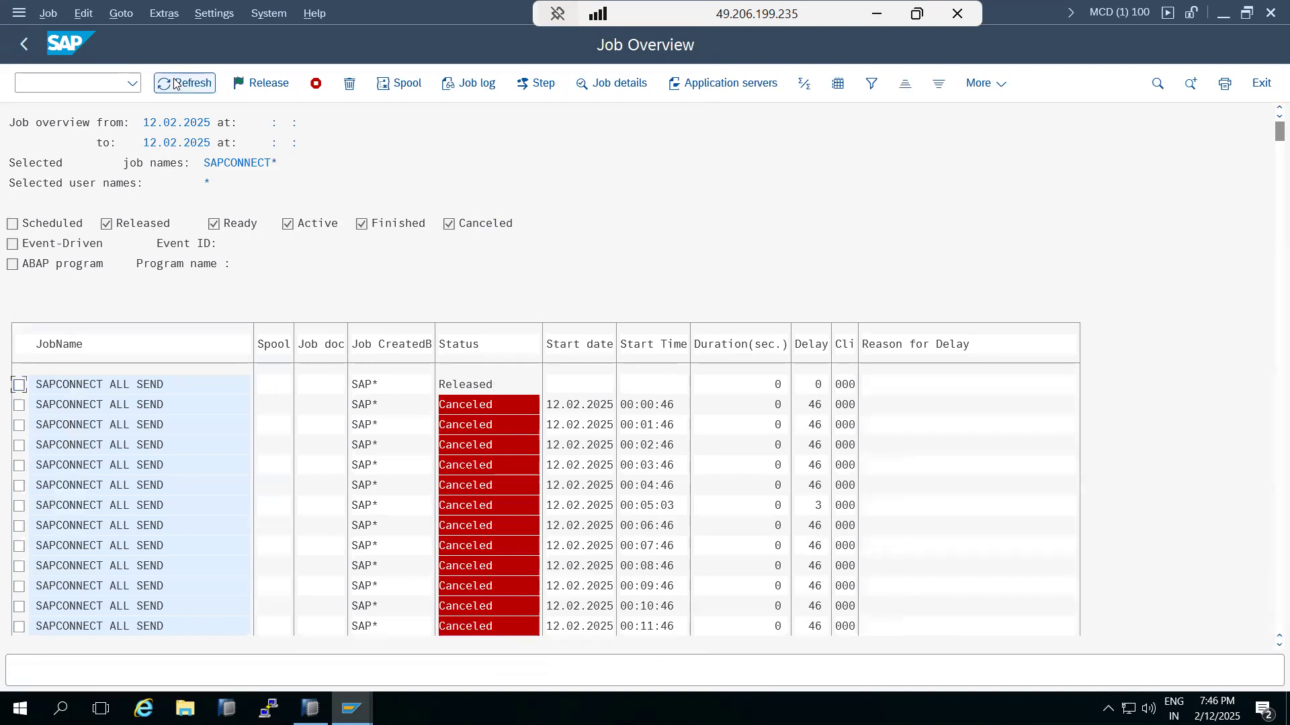
pyautogui.click(172, 84)
pyautogui.click(172, 83)
pyautogui.click(172, 83)
pyautogui.scroll(-6, 304, 437)
pyautogui.scroll(-4, 309, 438)
pyautogui.moveTo(1270, 138); pyautogui.dragTo(1270, 624)
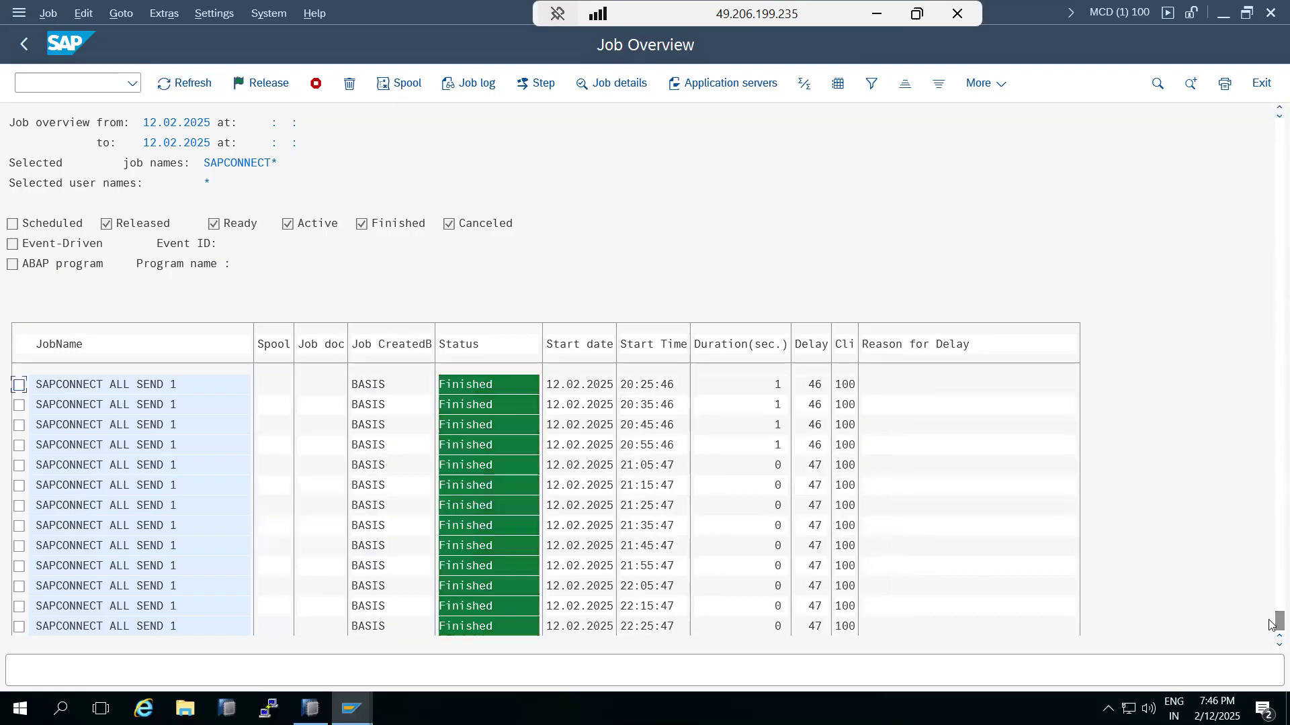
pyautogui.scroll(-4, 324, 578)
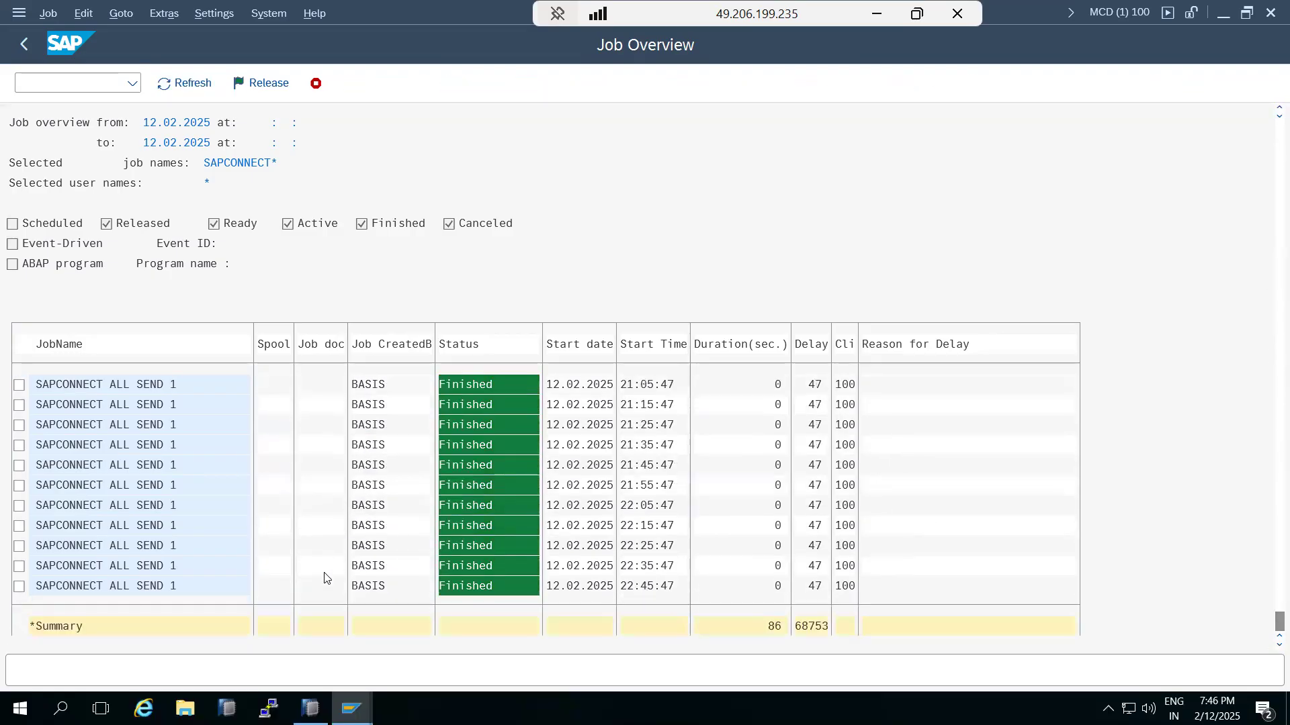
# Step: Open the 21:15:47 SAPCONNECT ALL SEND 1 run, copy its job name, and return to Simple Job Selection
pyautogui.scroll(-1, 324, 578)
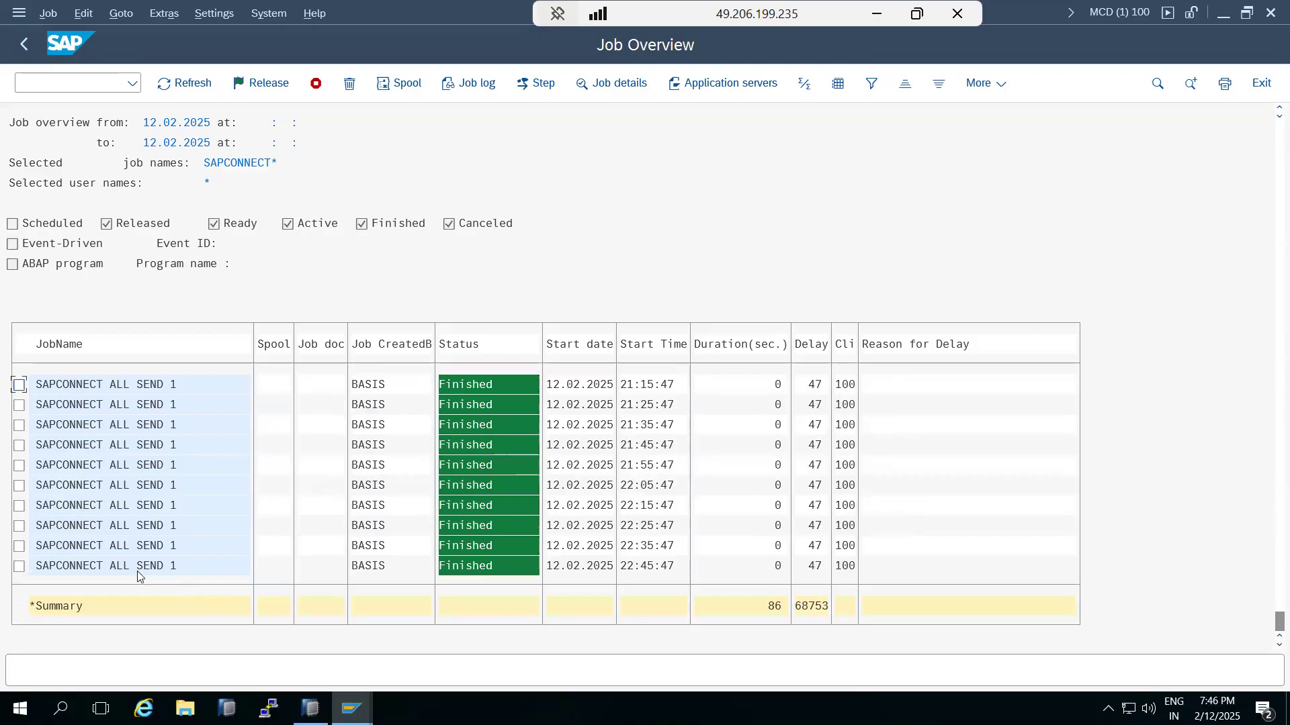
pyautogui.scroll(7, 138, 568)
pyautogui.doubleClick(140, 520)
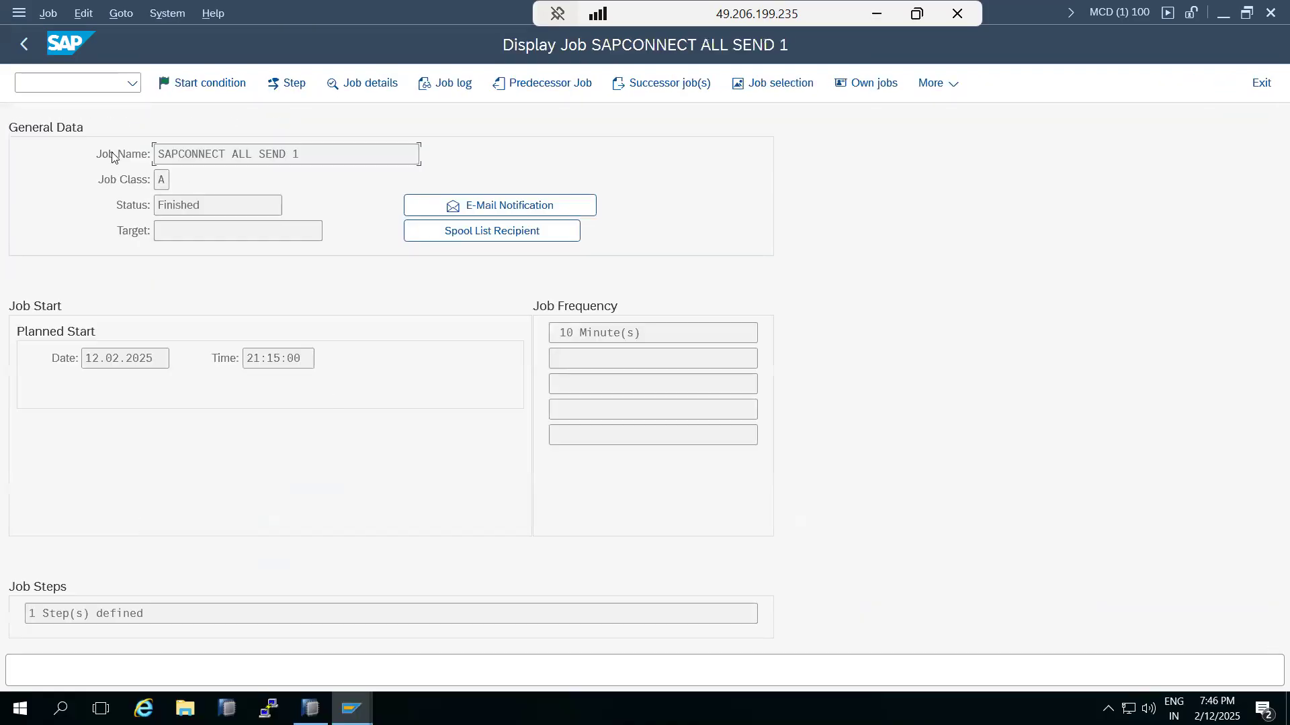
pyautogui.moveTo(300, 157); pyautogui.dragTo(163, 156)
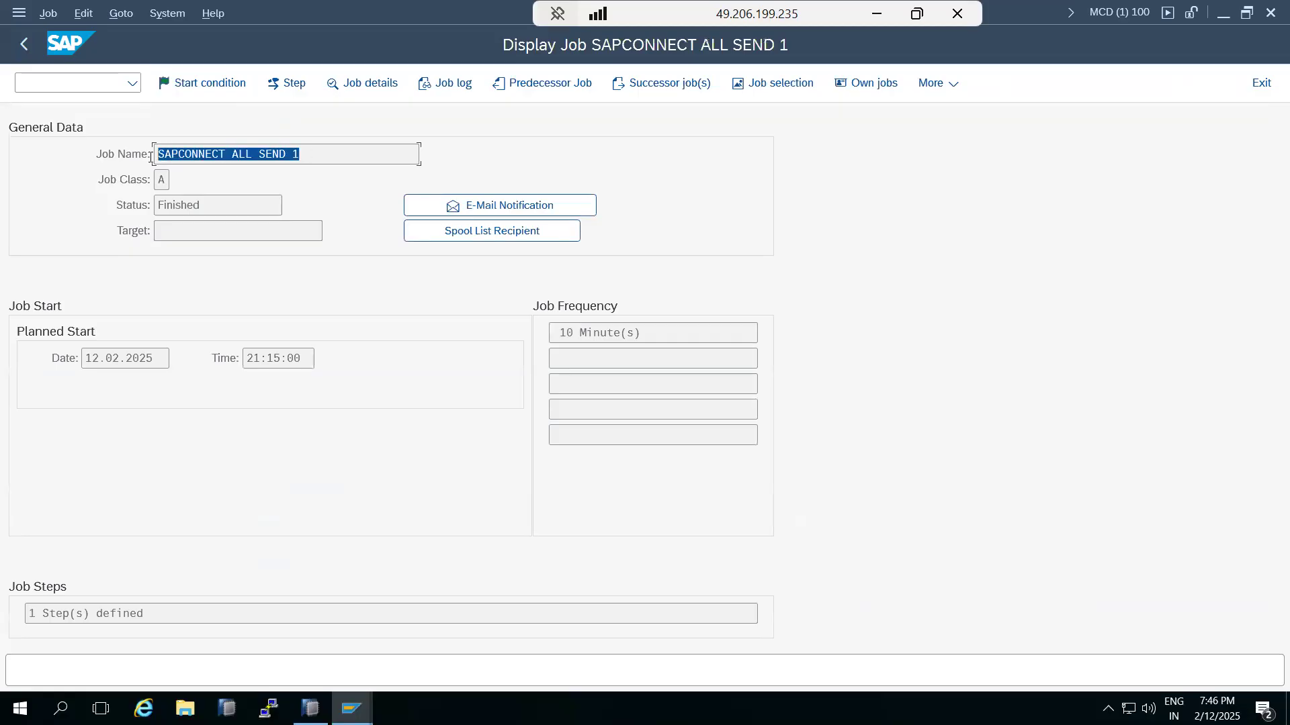
pyautogui.click(24, 43)
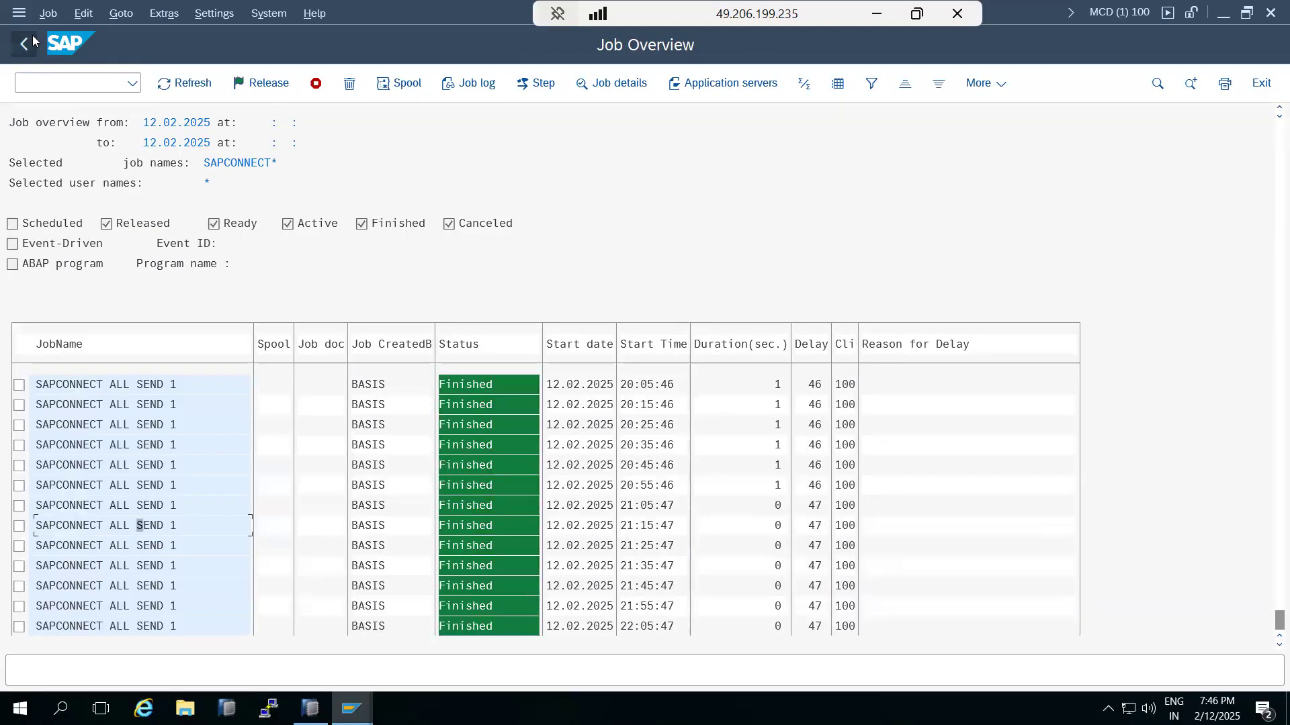
pyautogui.click(33, 35)
# Step: Filter on SAPCONNECT ALL SEND 1 and repeat-schedule the checked job to start immediately
pyautogui.write('SAPCONNECT ALL SEND 1')
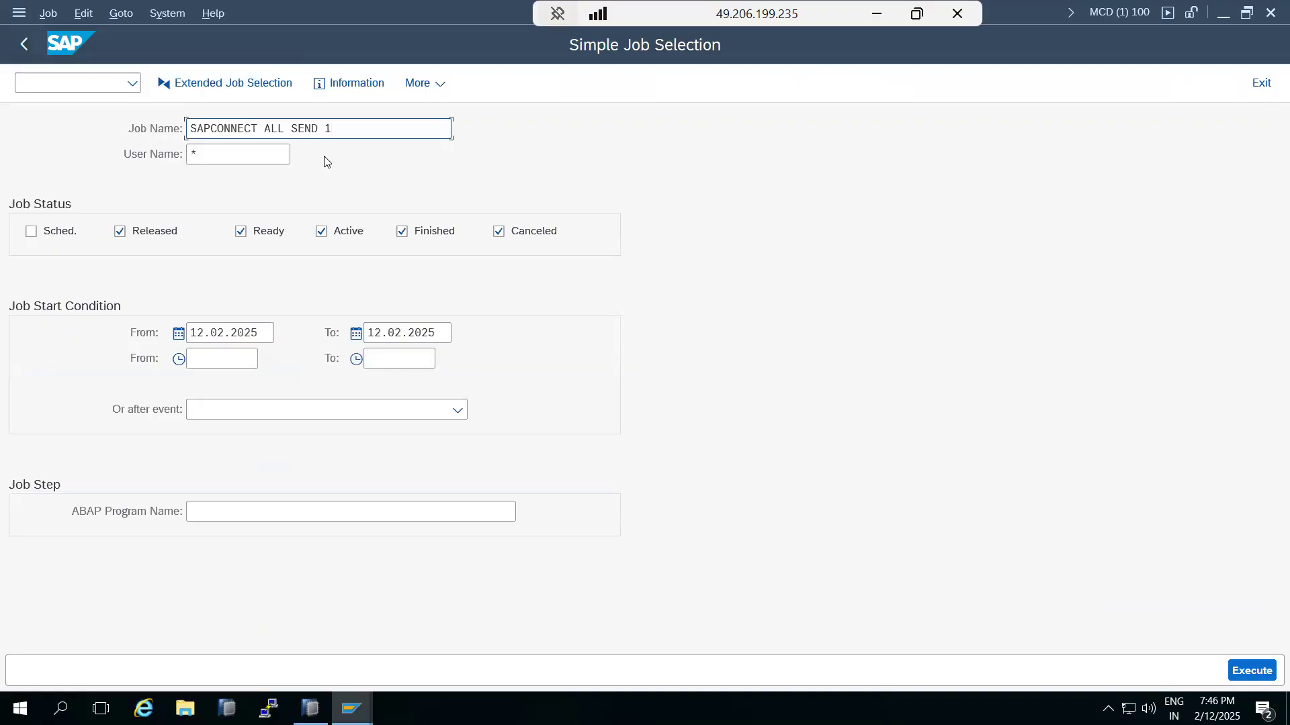
pyautogui.click(1252, 671)
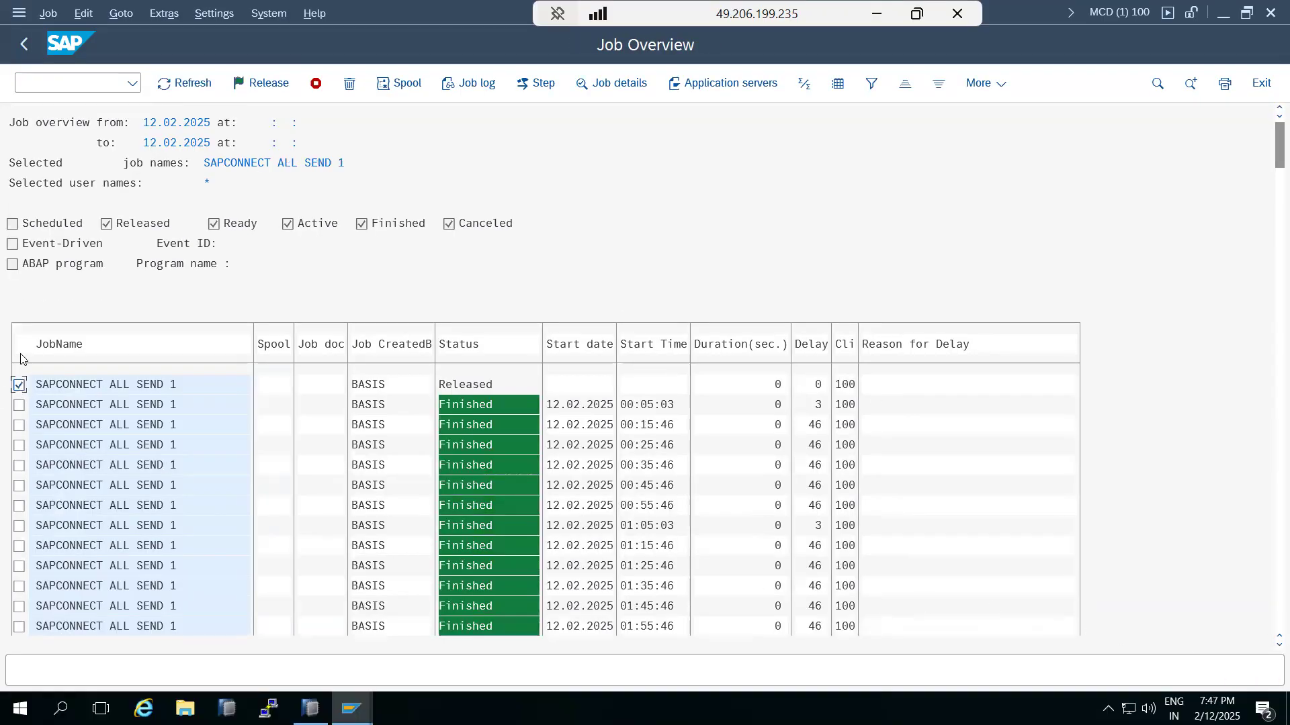
pyautogui.click(49, 13)
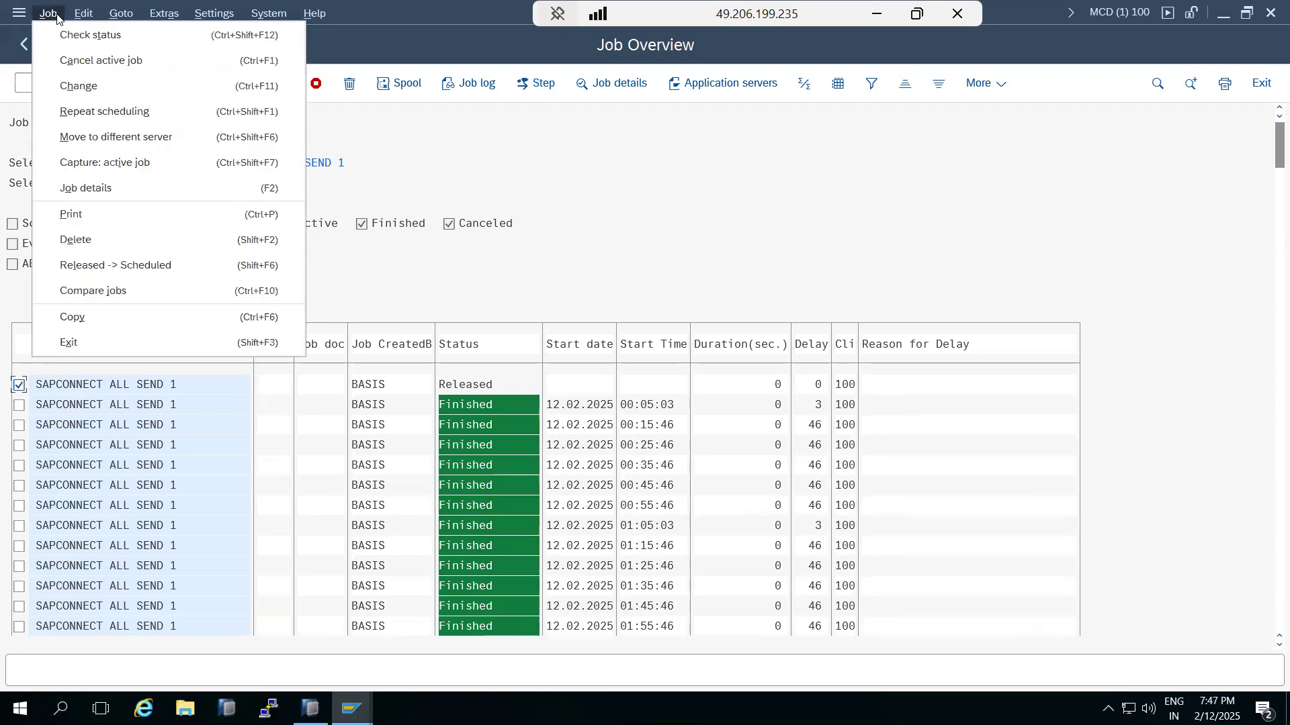
pyautogui.click(87, 111)
pyautogui.click(93, 138)
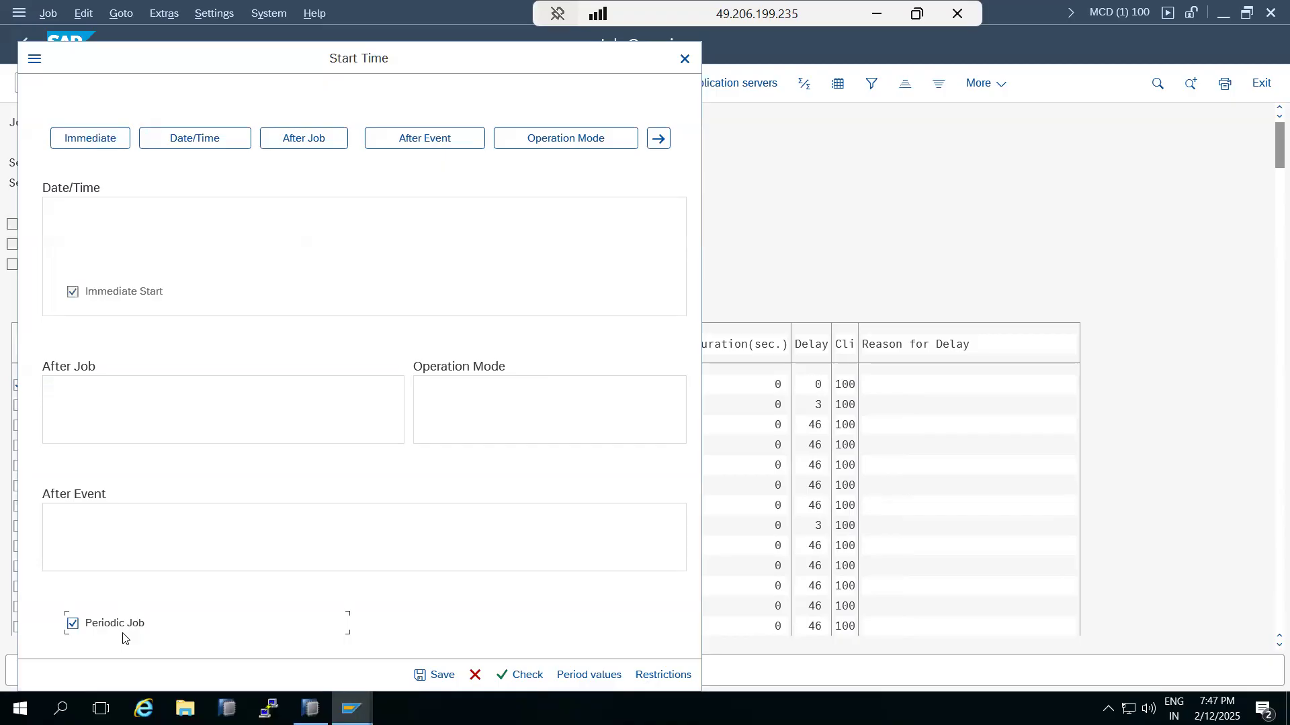
pyautogui.click(430, 676)
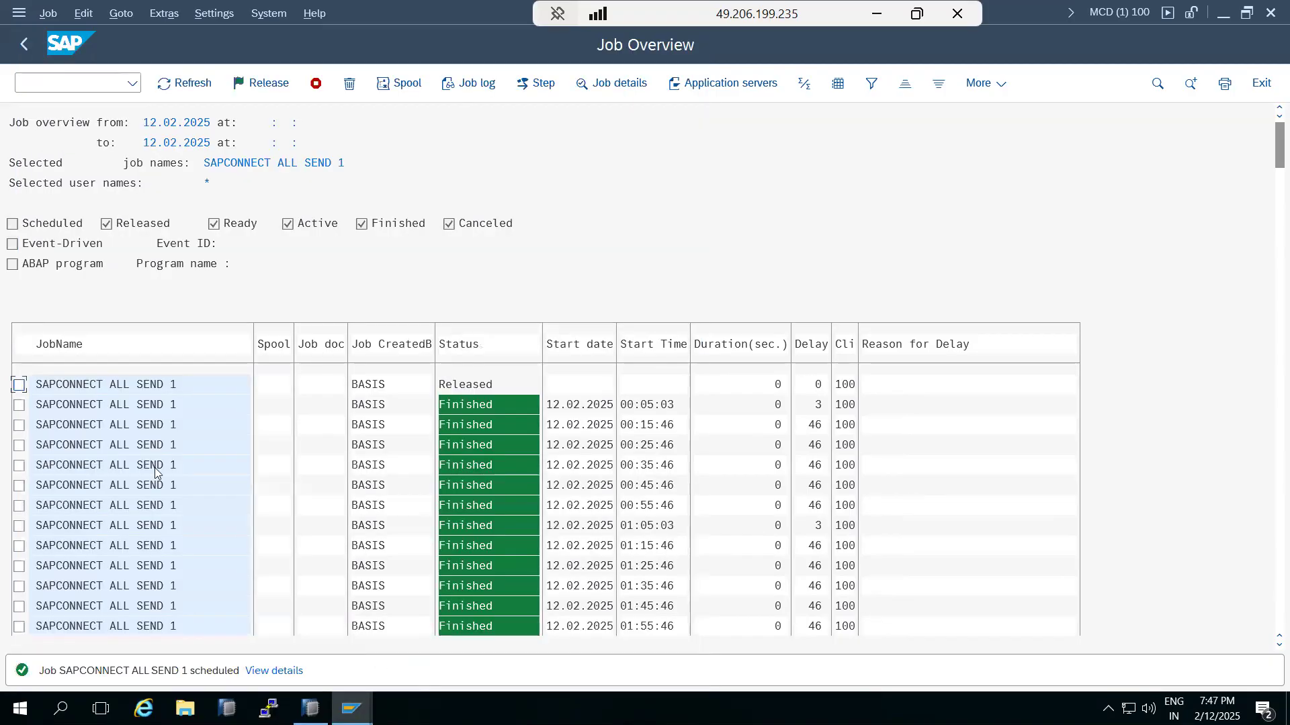
# Step: Refresh the list and view the new Released 10-minute run before returning to the overview
pyautogui.click(171, 86)
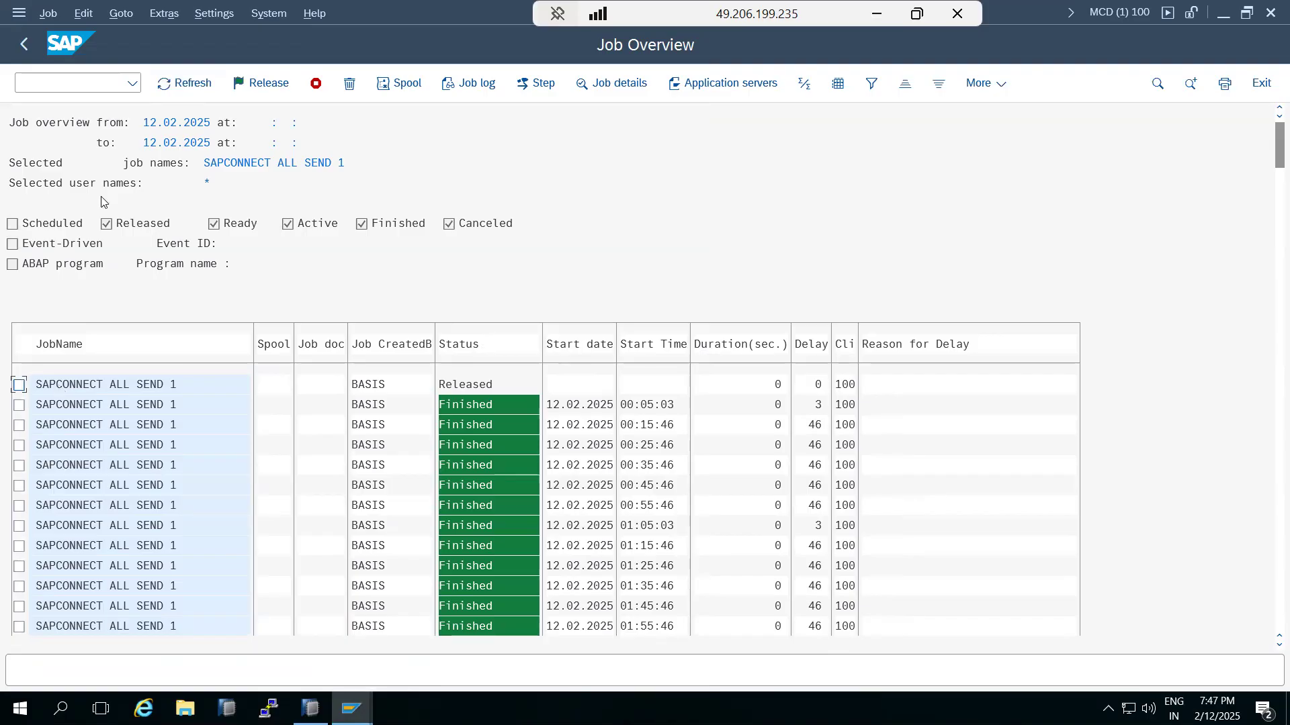
pyautogui.click(200, 84)
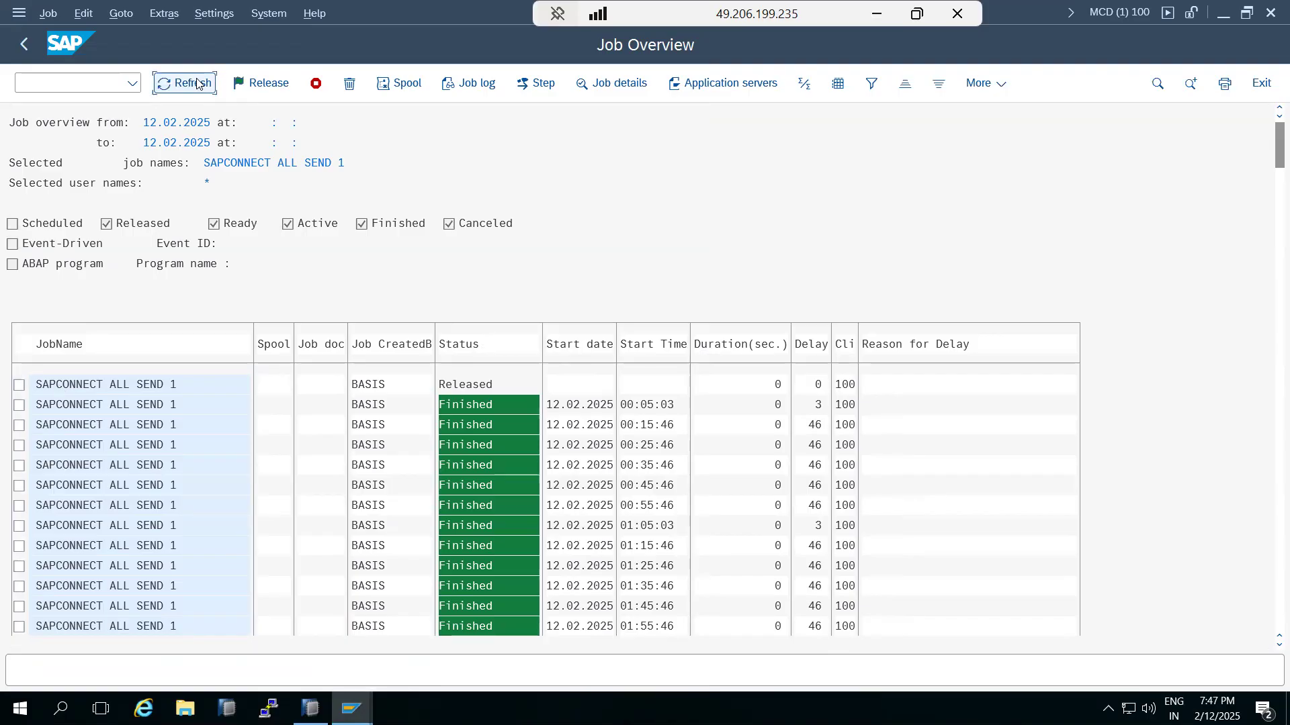
pyautogui.doubleClick(97, 390)
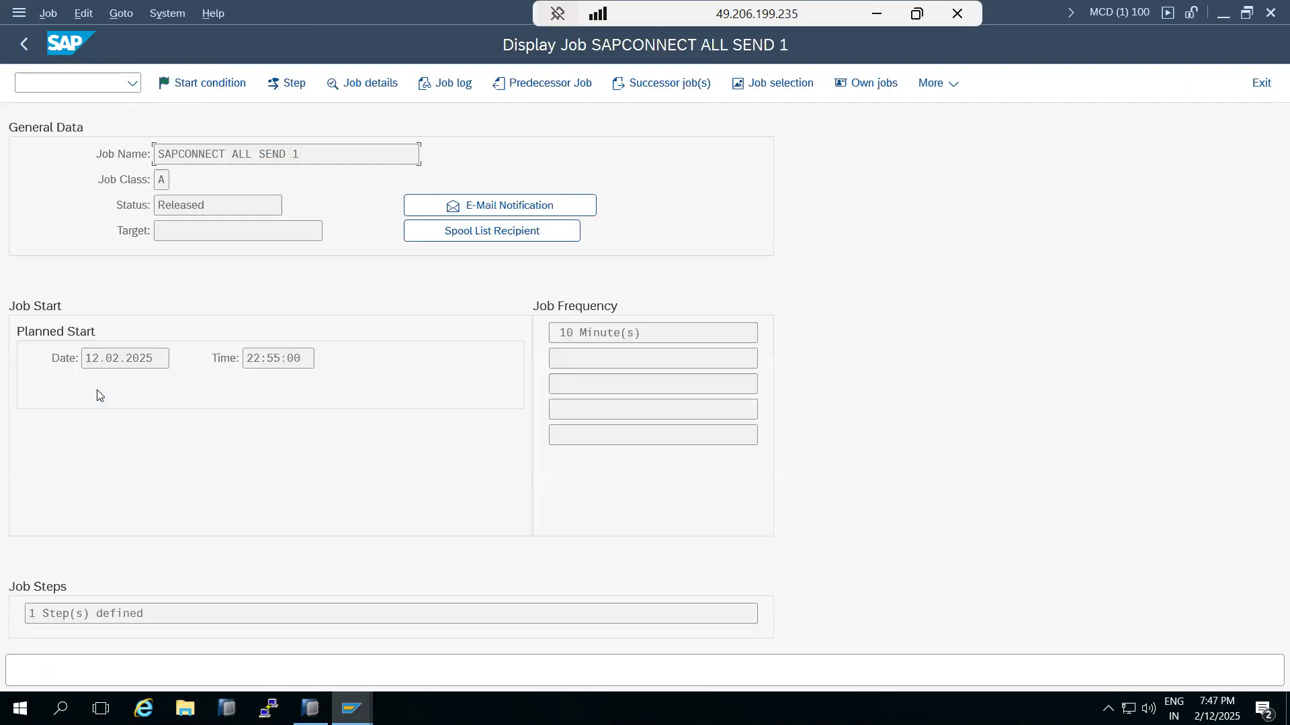
pyautogui.click(25, 45)
pyautogui.scroll(-5, 146, 424)
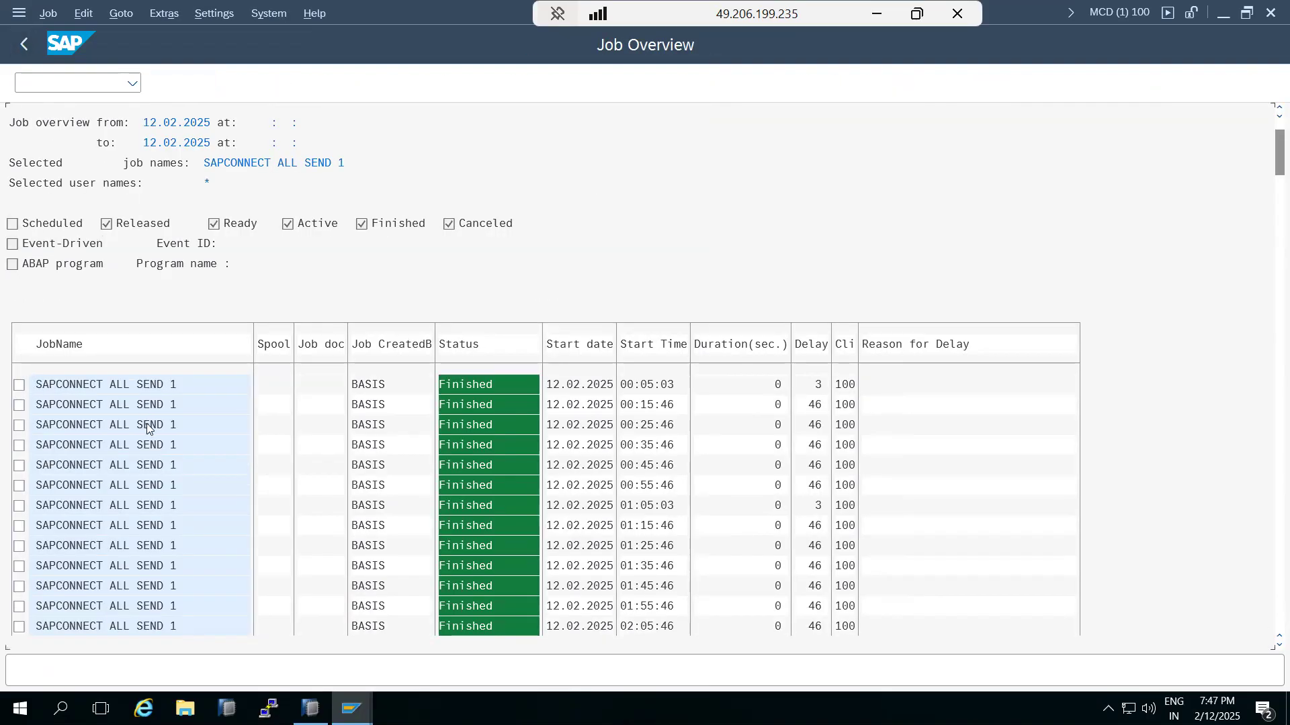
pyautogui.scroll(-3, 146, 435)
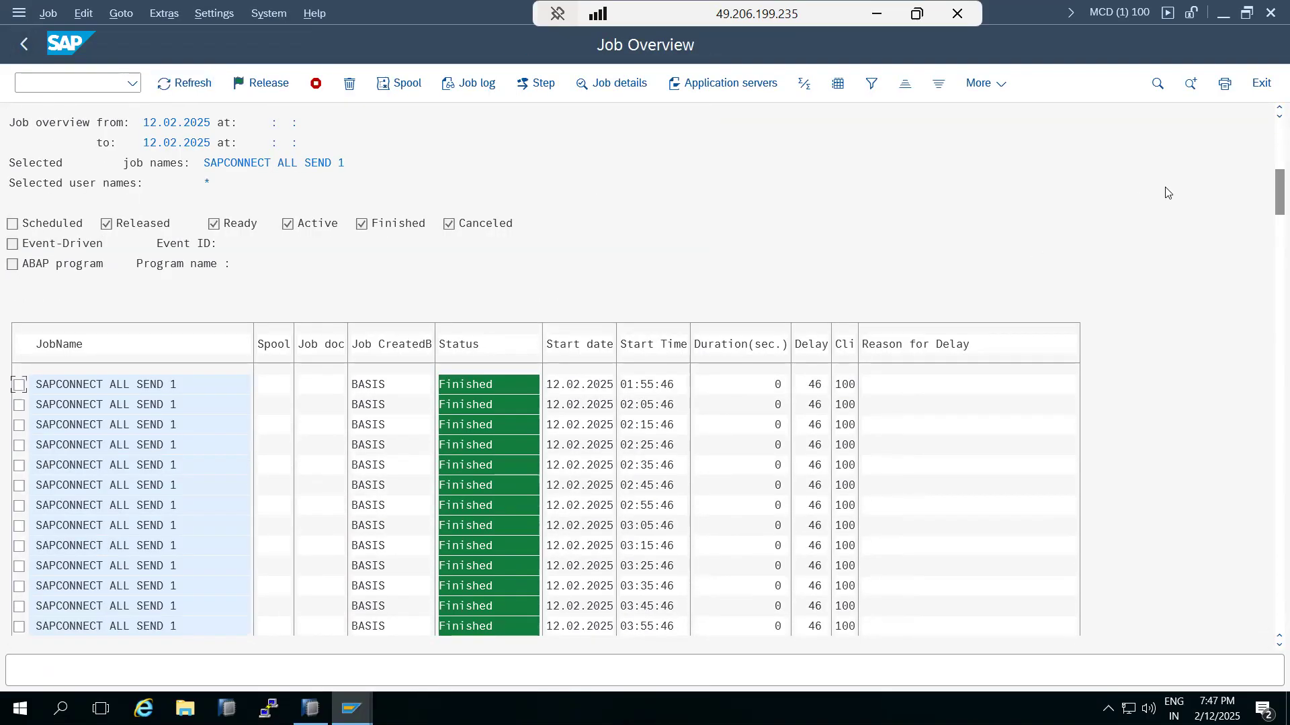
pyautogui.moveTo(1272, 216); pyautogui.dragTo(1272, 127)
# Step: Reschedule the released SAPCONNECT ALL SEND 1 job as a one-time immediate run
pyautogui.click(18, 385)
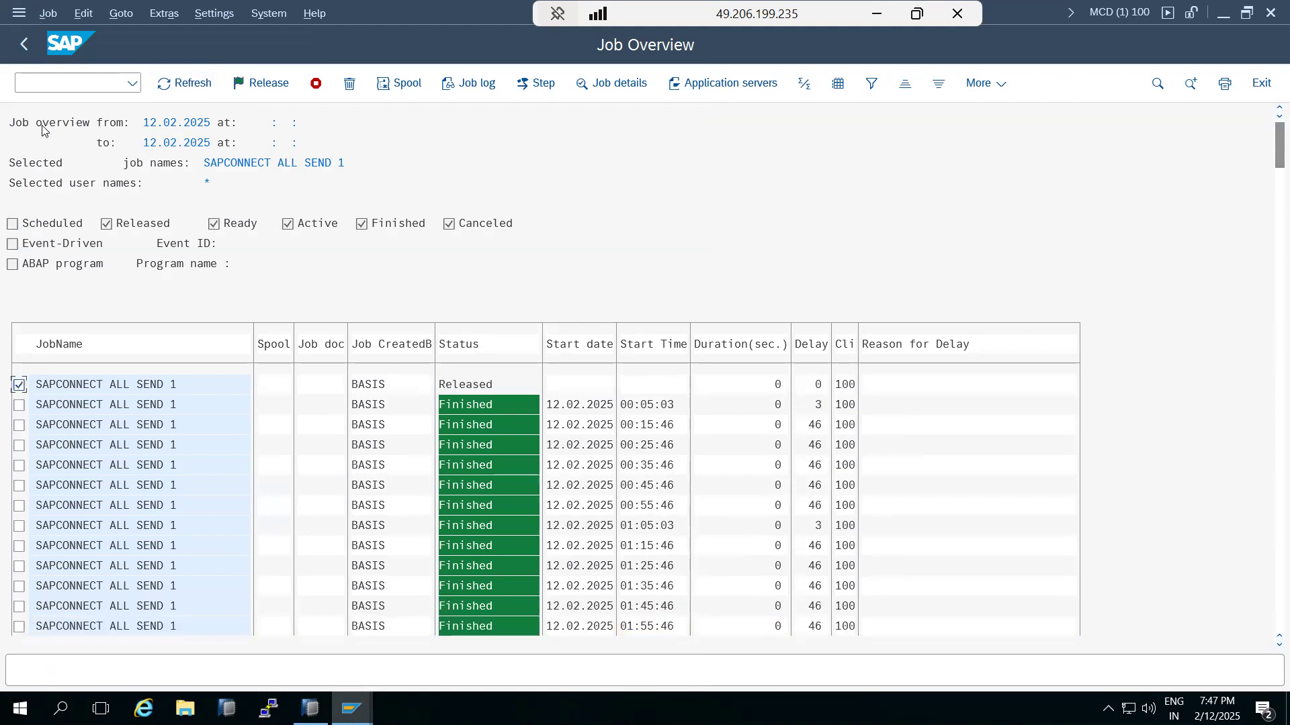
pyautogui.click(46, 15)
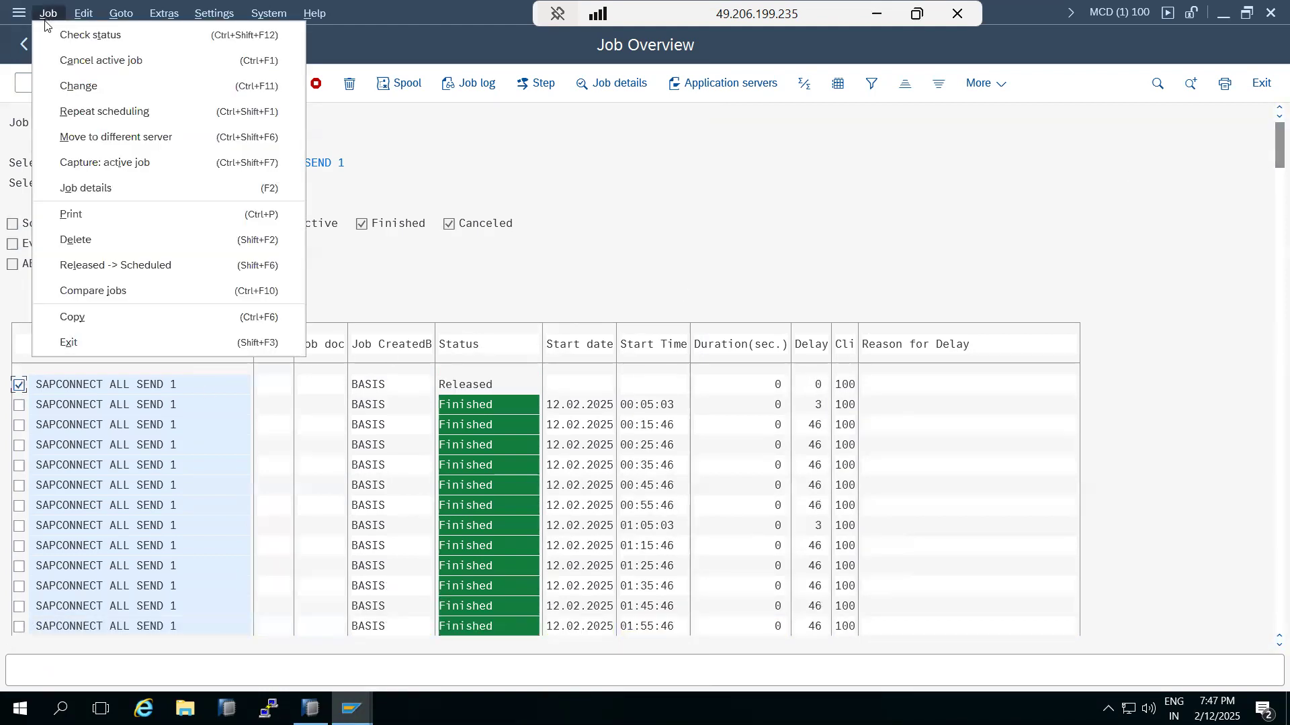
pyautogui.click(74, 110)
pyautogui.click(80, 140)
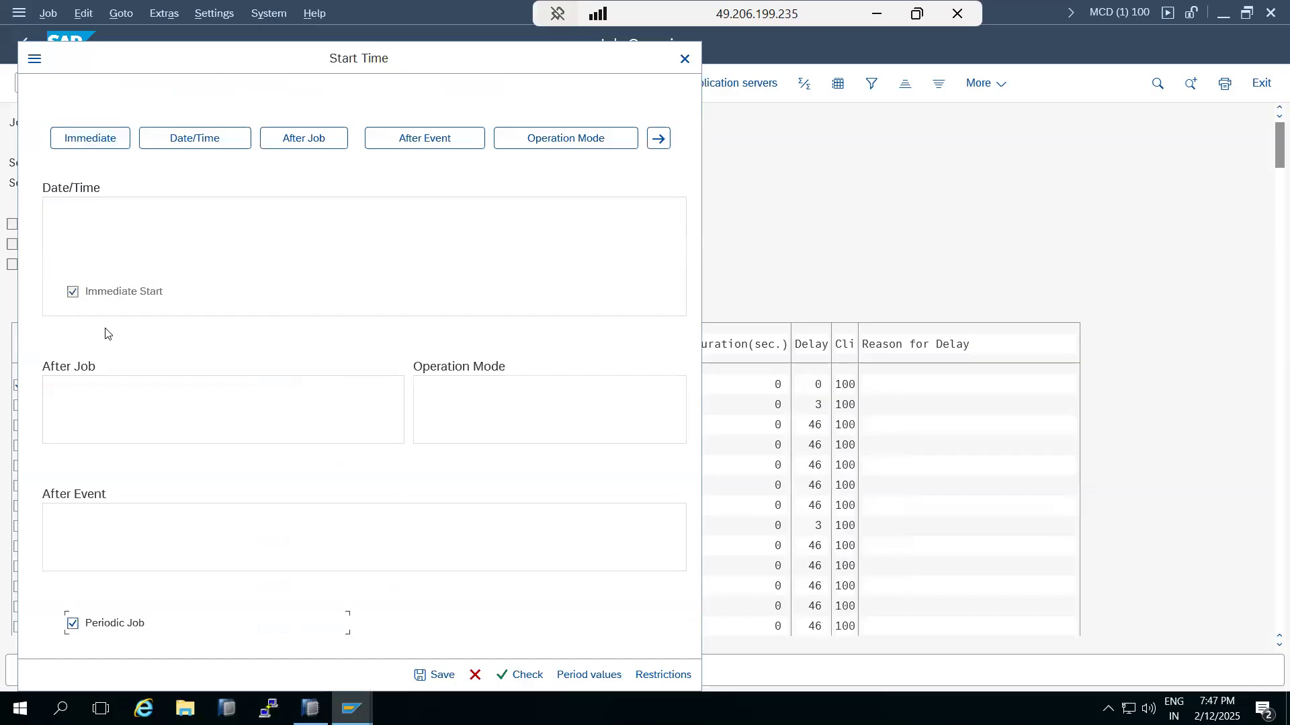
pyautogui.click(119, 626)
pyautogui.click(439, 674)
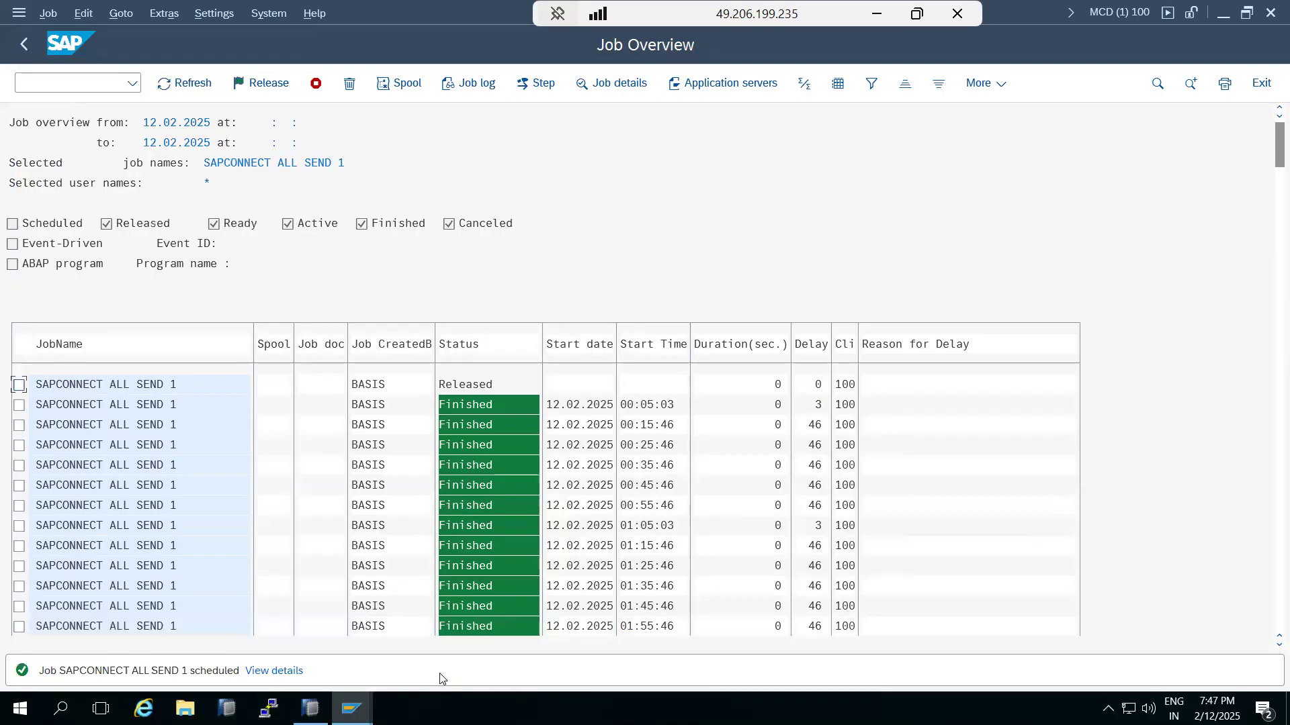
# Step: Refresh the job list several times, then go back to job selection
pyautogui.click(176, 92)
pyautogui.click(176, 92)
pyautogui.click(176, 92)
pyautogui.click(176, 92)
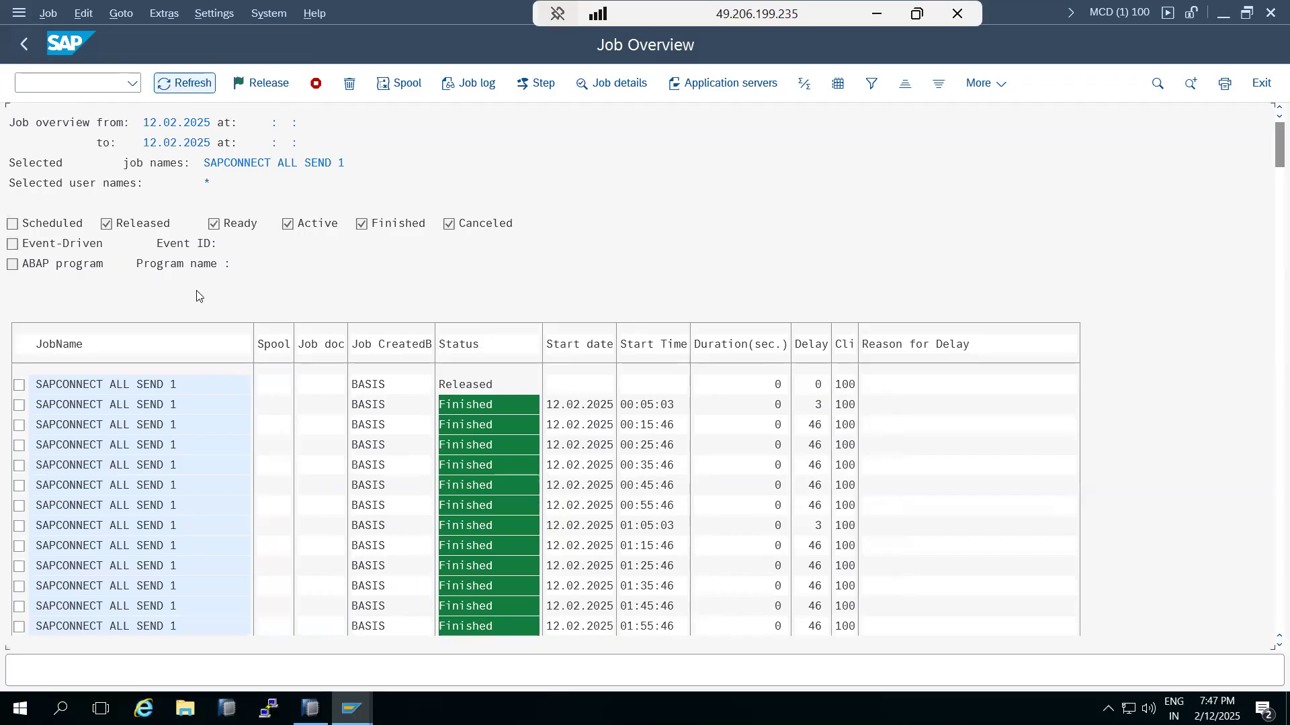
pyautogui.scroll(-2, 210, 386)
pyautogui.click(30, 54)
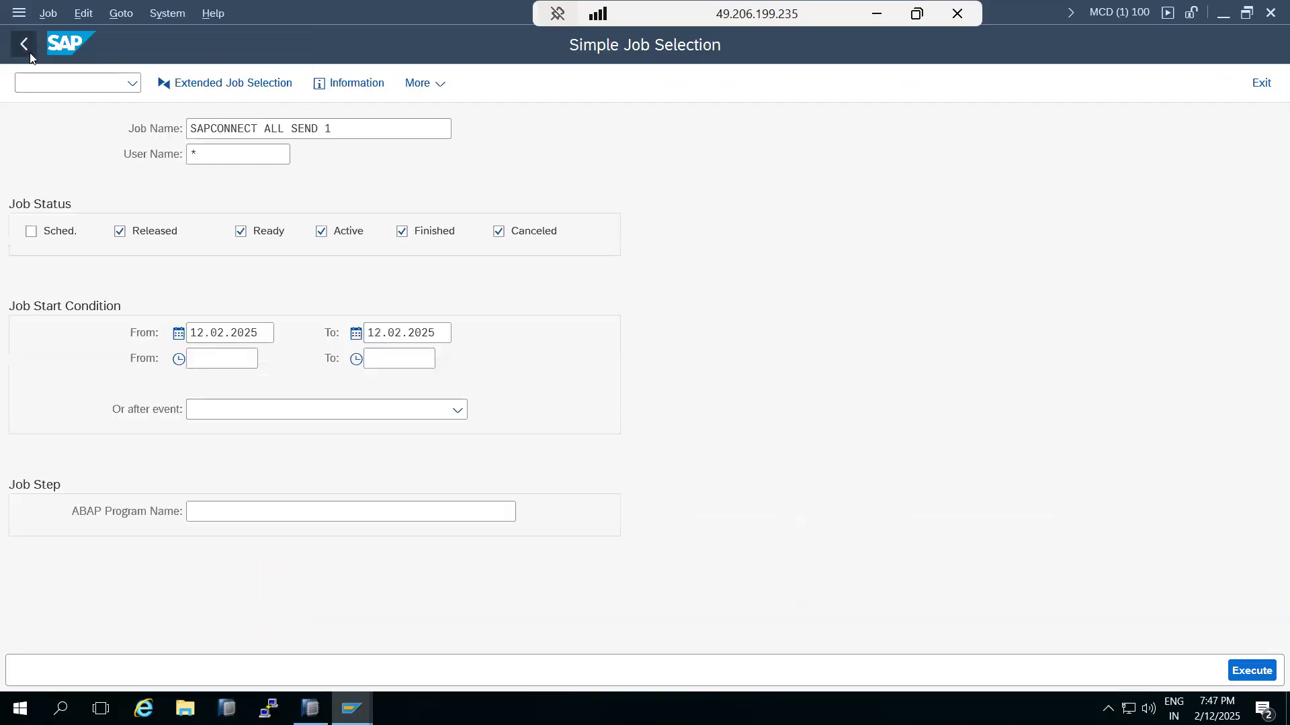
pyautogui.click(29, 54)
# Step: In SOST, read message 672: Medical -Test1 sends only after 13.02.2025 04:43:49
pyautogui.click(39, 82)
pyautogui.write('sost')
pyautogui.press('Return')
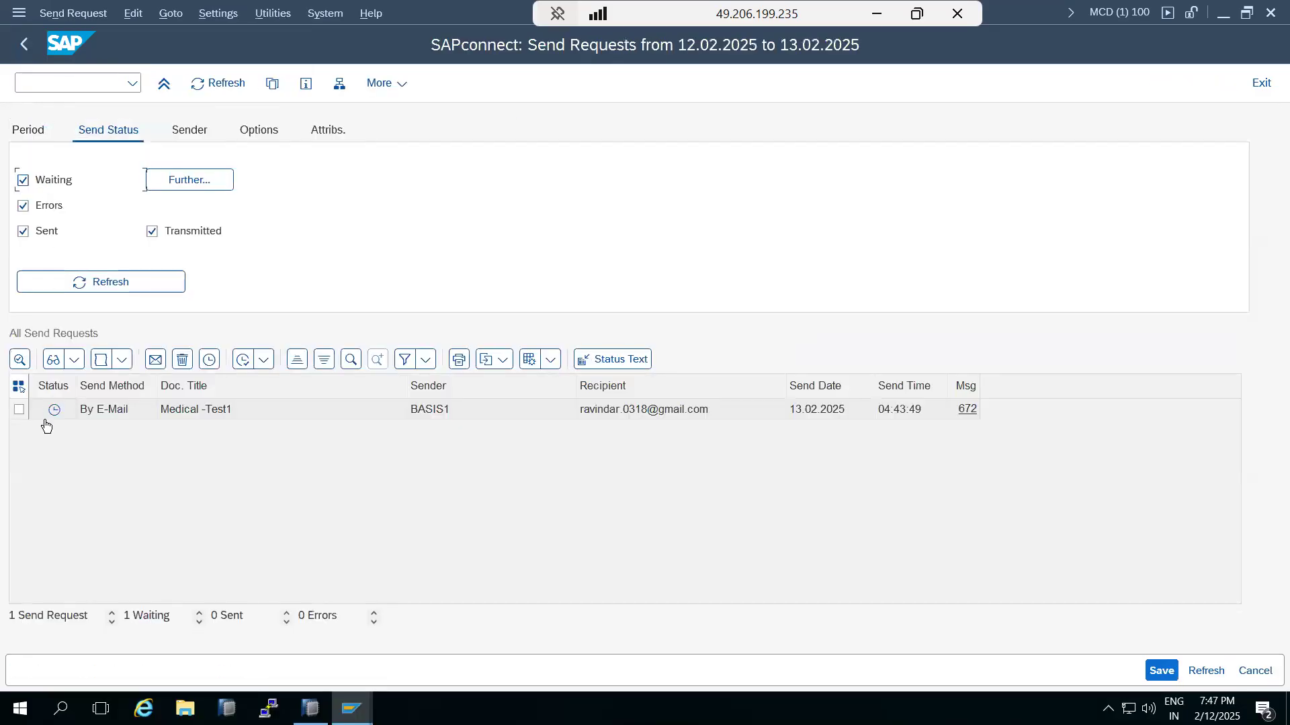
pyautogui.moveTo(49, 416)
pyautogui.click(968, 409)
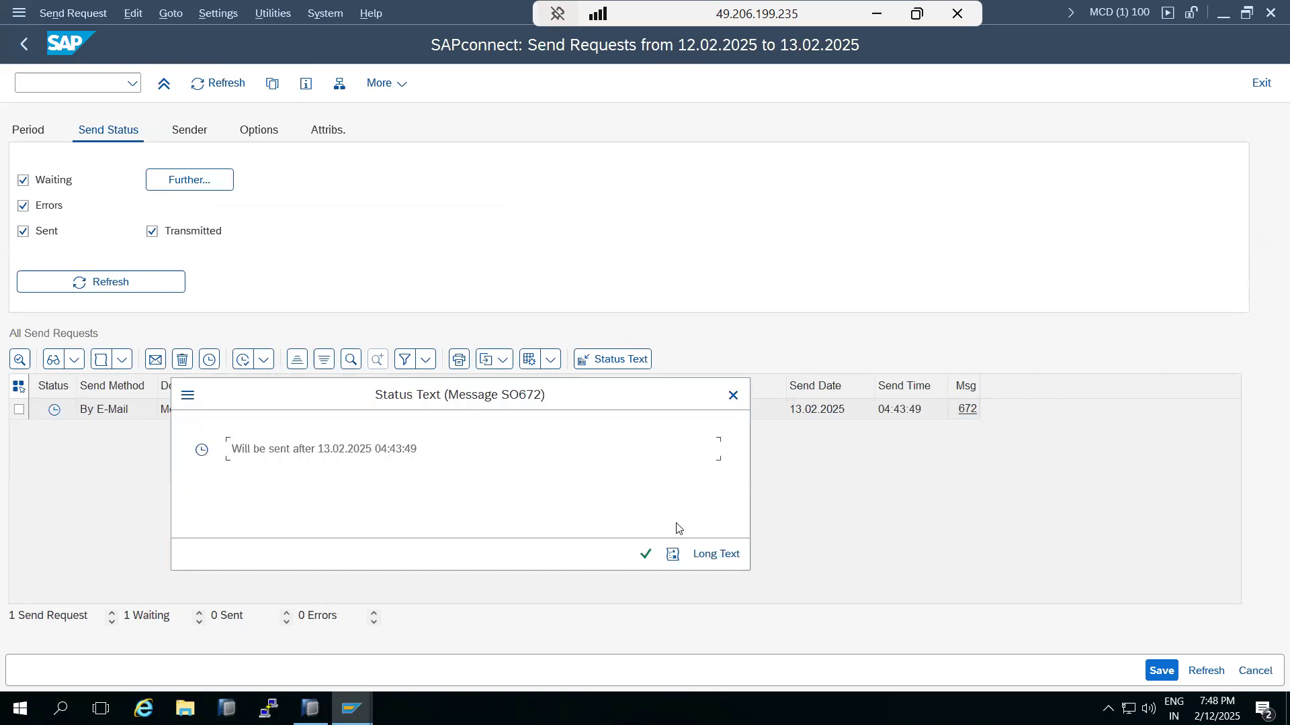
pyautogui.click(647, 554)
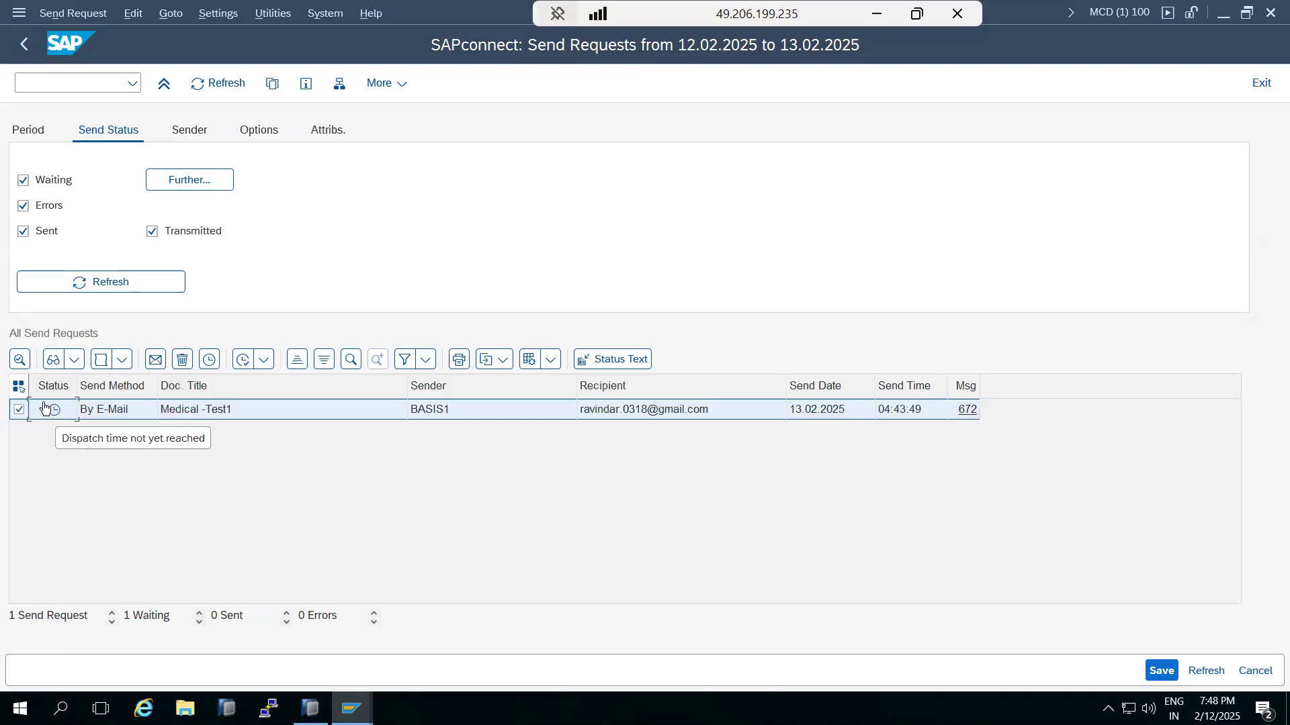
pyautogui.click(23, 44)
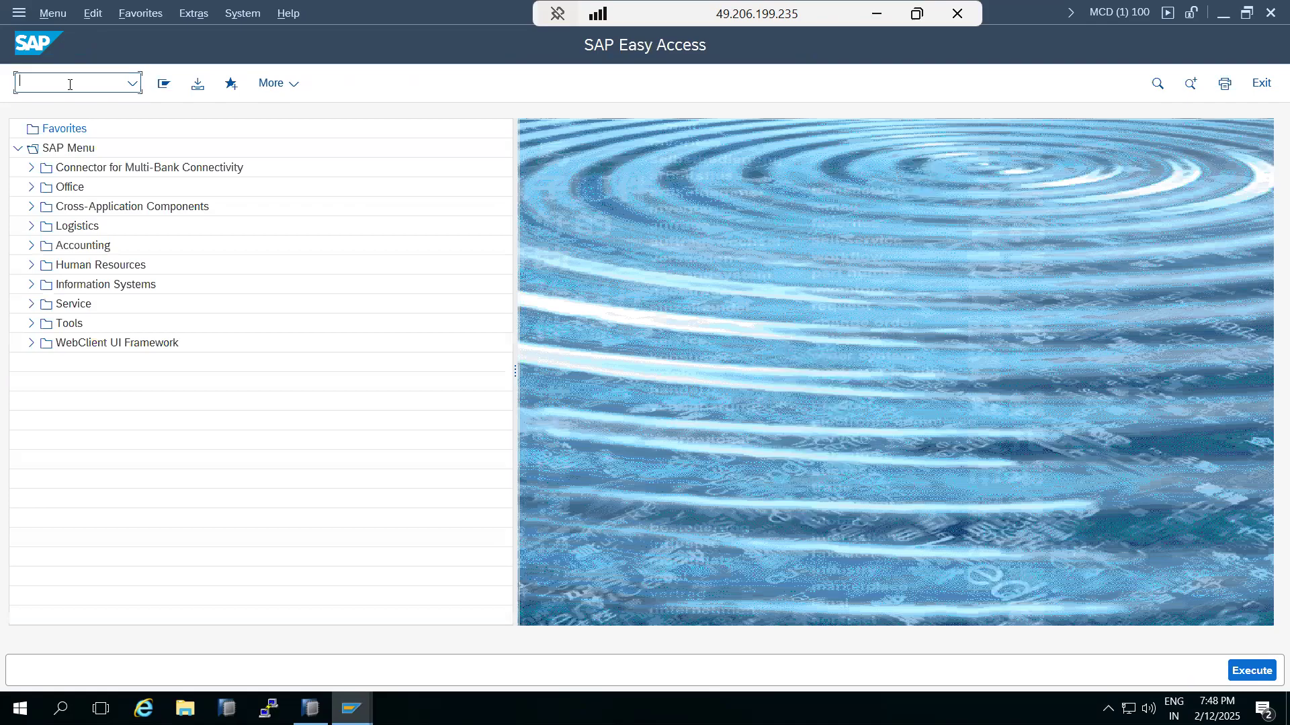
pyautogui.write('scot')
pyautogui.press('Return')
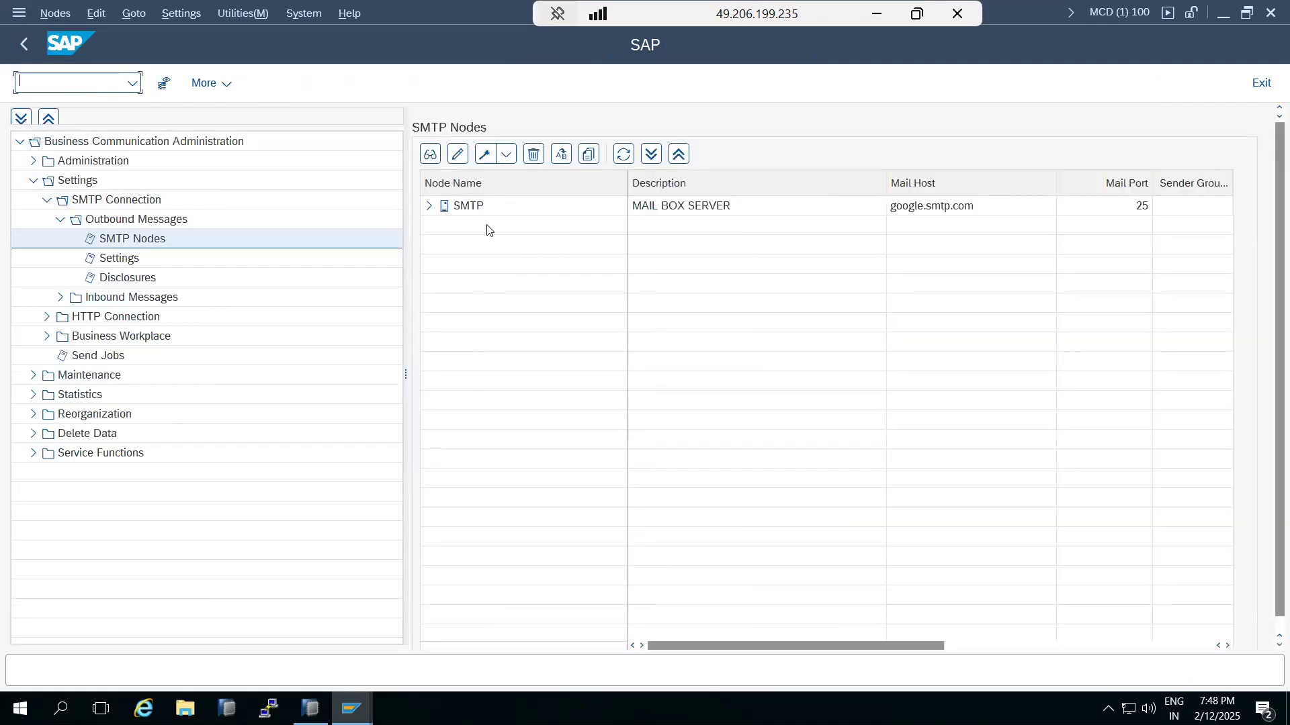
pyautogui.click(739, 213)
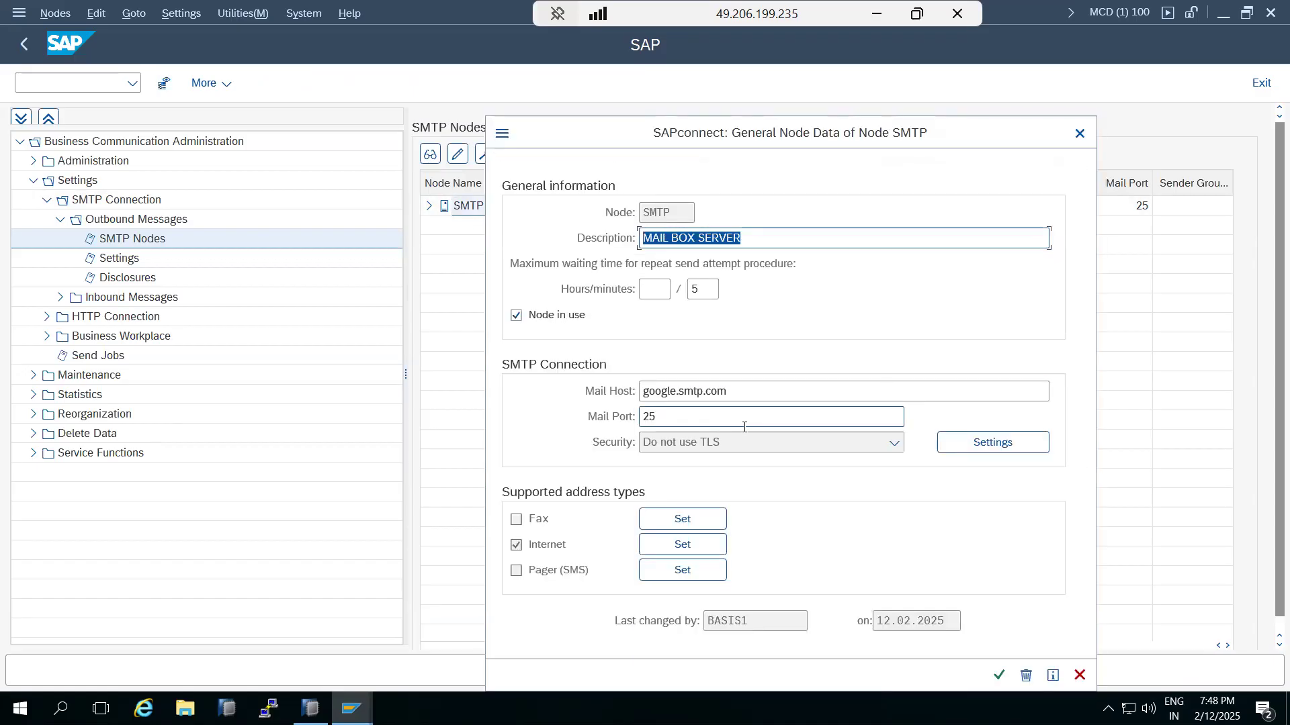
pyautogui.moveTo(733, 392); pyautogui.dragTo(616, 392)
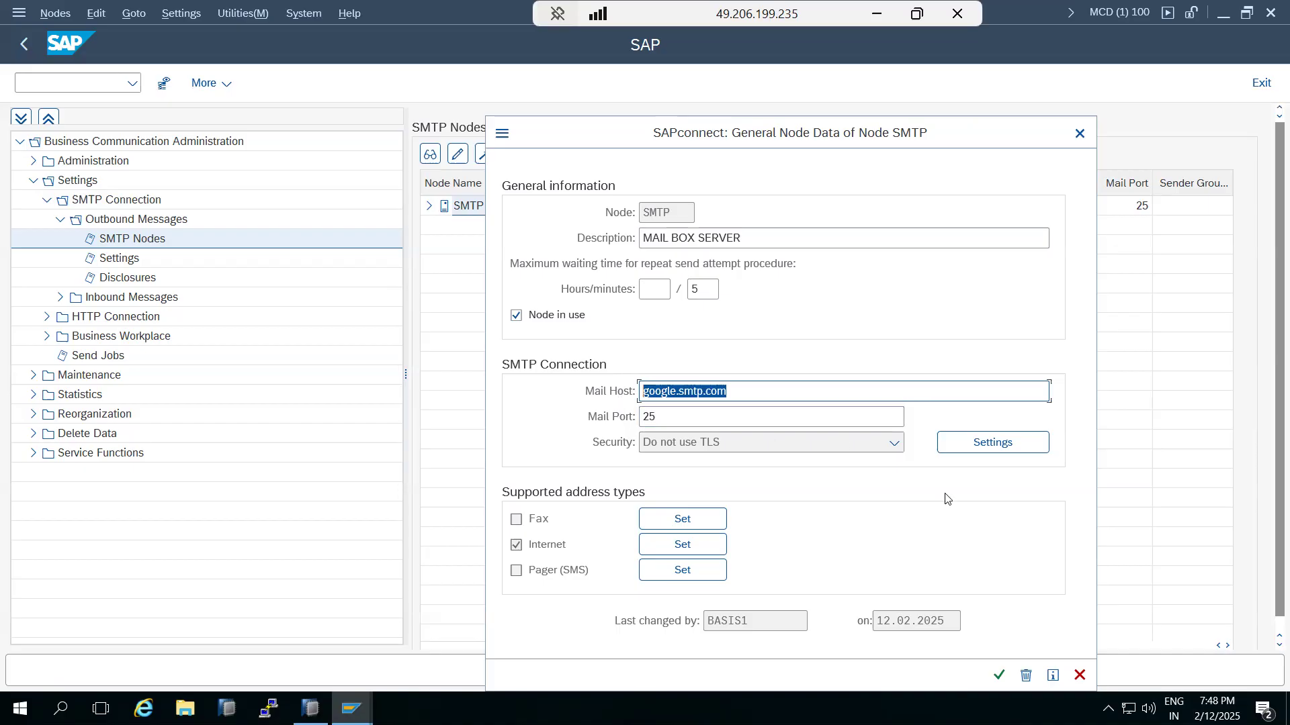
pyautogui.click(1079, 685)
pyautogui.click(1078, 677)
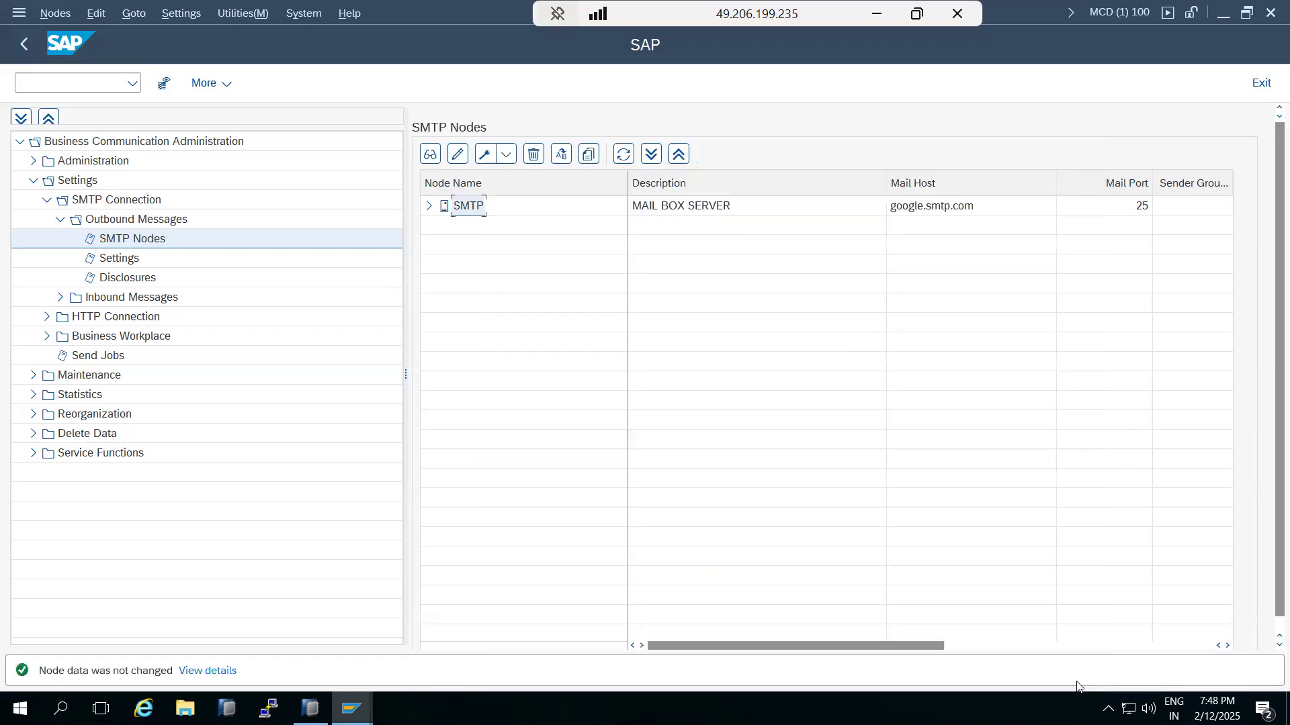
pyautogui.click(17, 45)
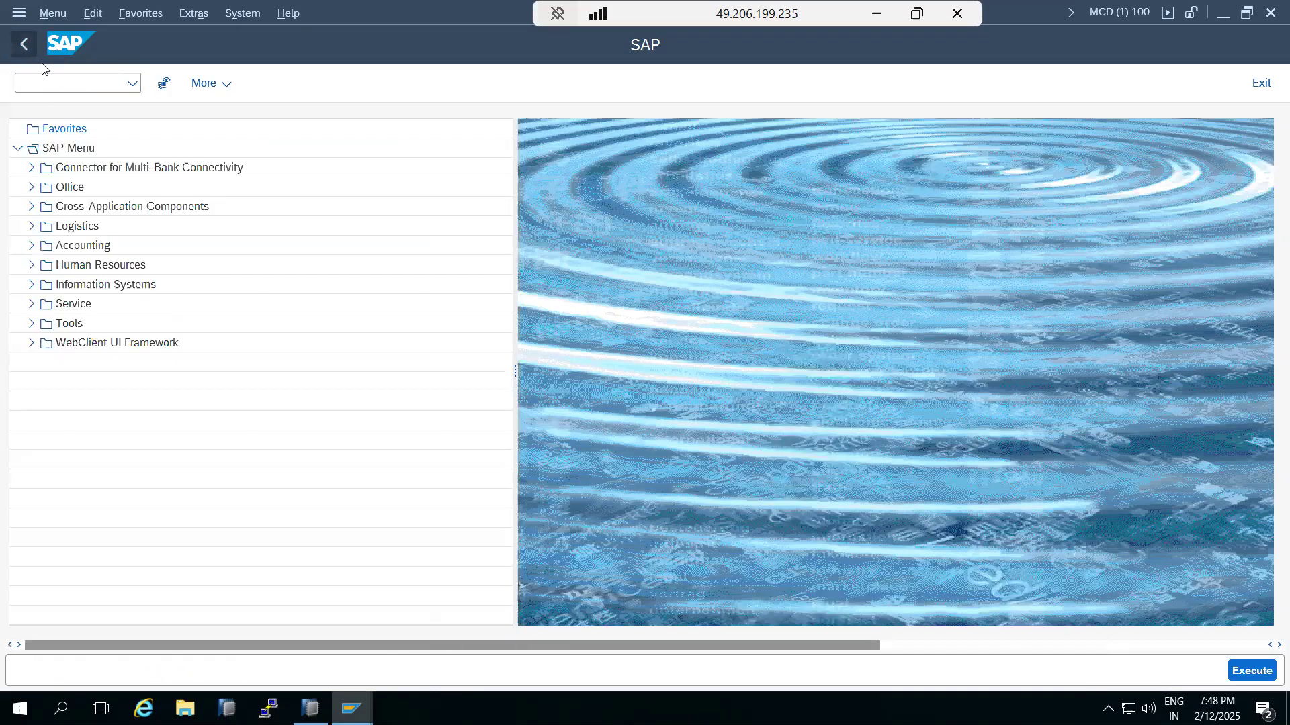
# Step: In SOST, open the Medical -Test1 'Do Not Send Before' dialog and cancel it unchanged
pyautogui.click(58, 81)
pyautogui.write('sost')
pyautogui.press('Return')
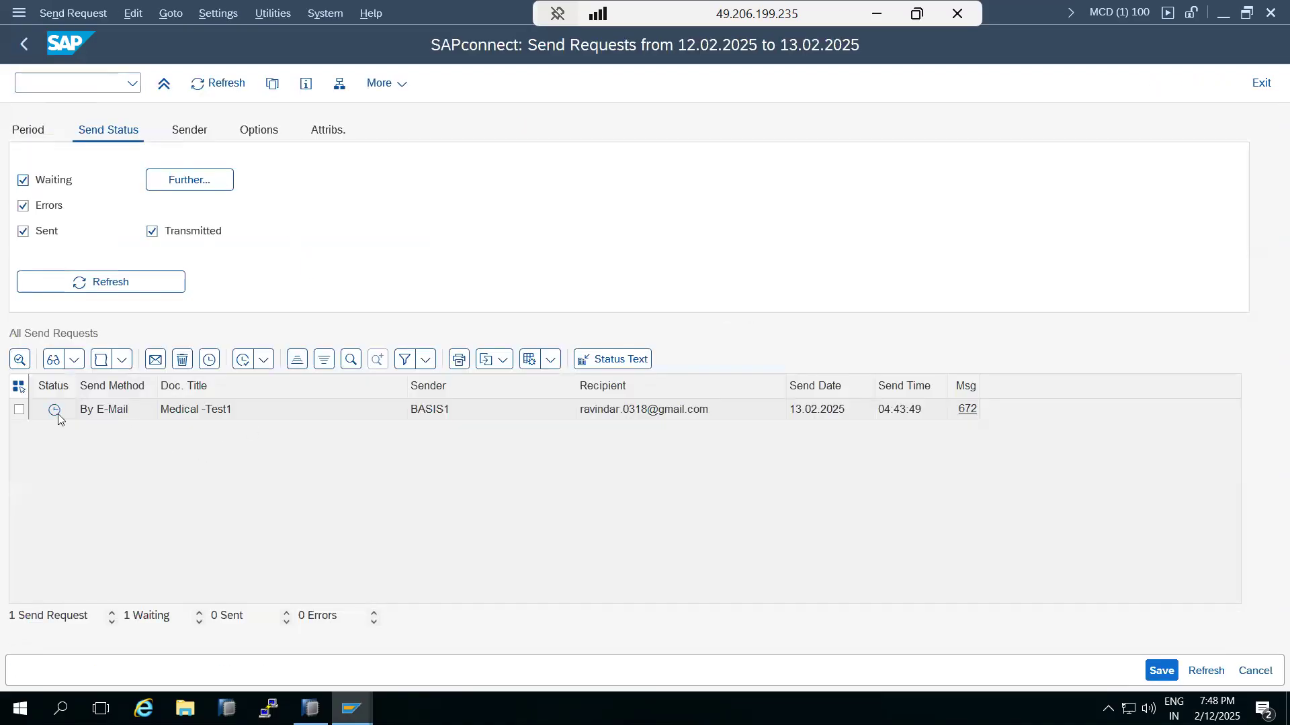
pyautogui.click(19, 410)
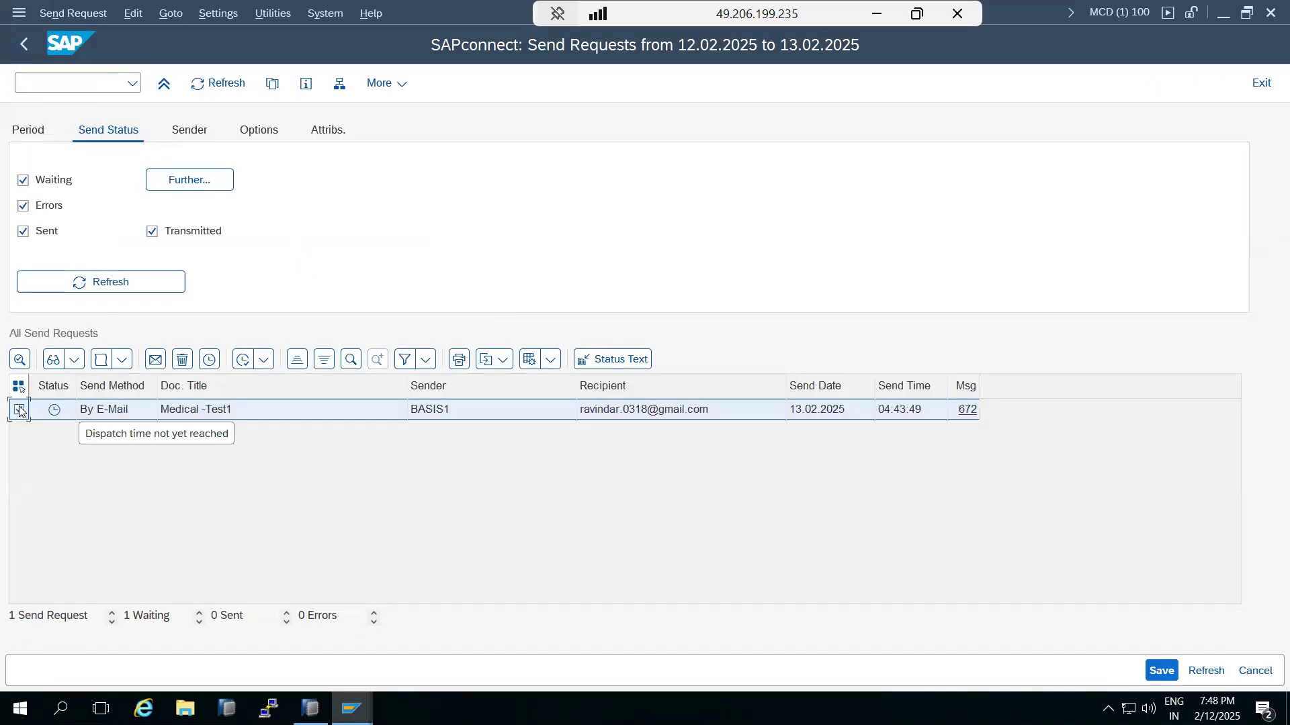
pyautogui.click(209, 359)
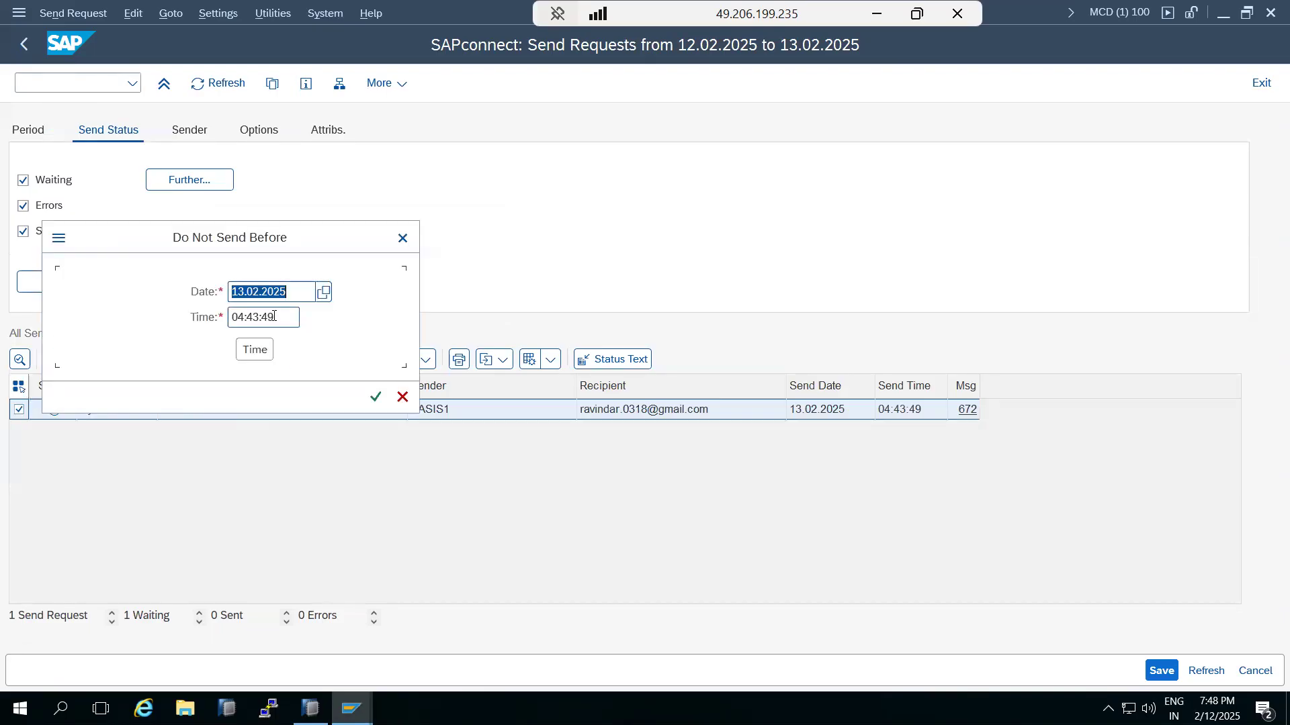
pyautogui.click(402, 397)
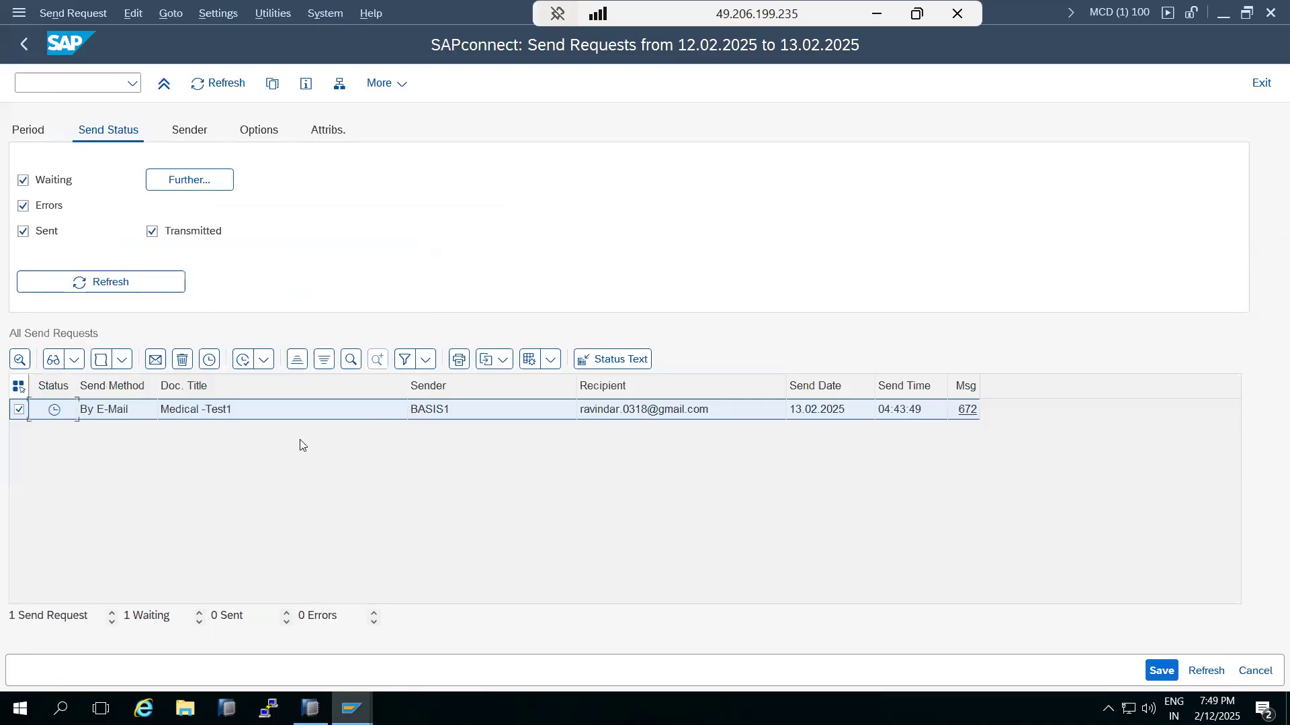
pyautogui.click(18, 52)
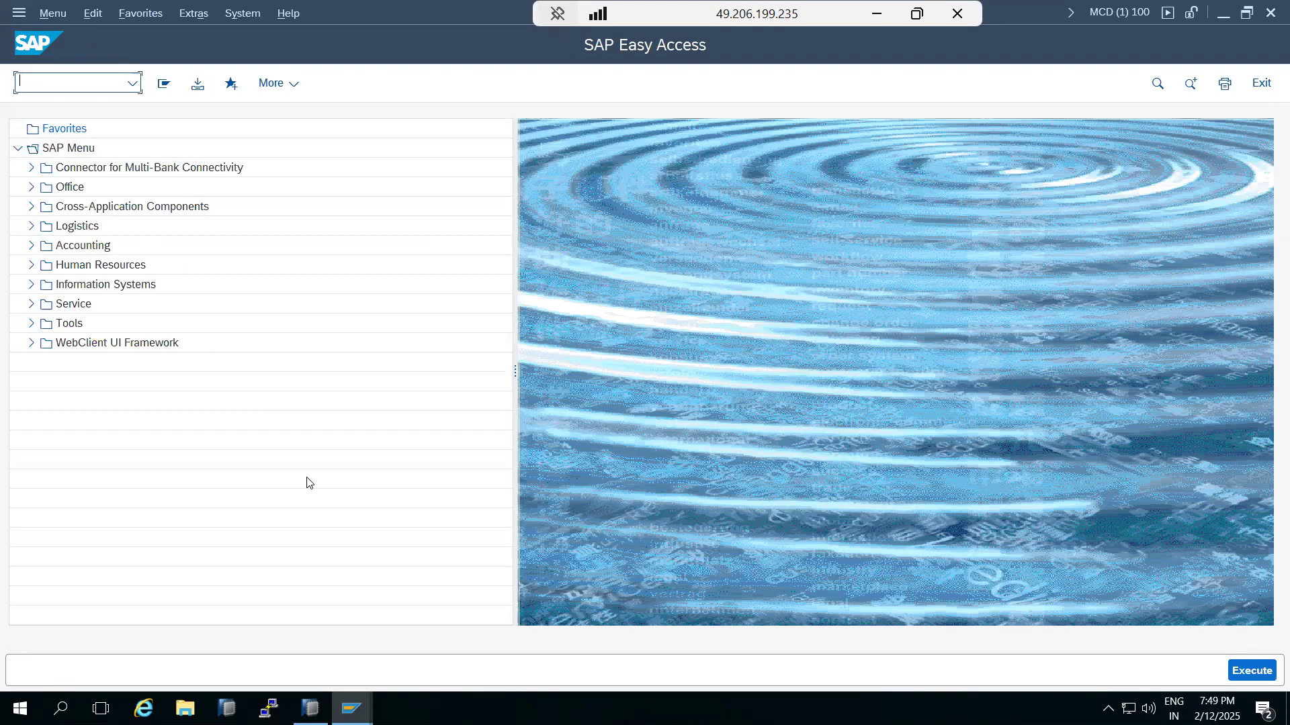
# Step: Review the SCOT notes in Paint, then launch Manager's Desktop under Human Resources
pyautogui.click(873, 19)
pyautogui.moveTo(135, 445); pyautogui.dragTo(52, 193)
pyautogui.click(30, 266)
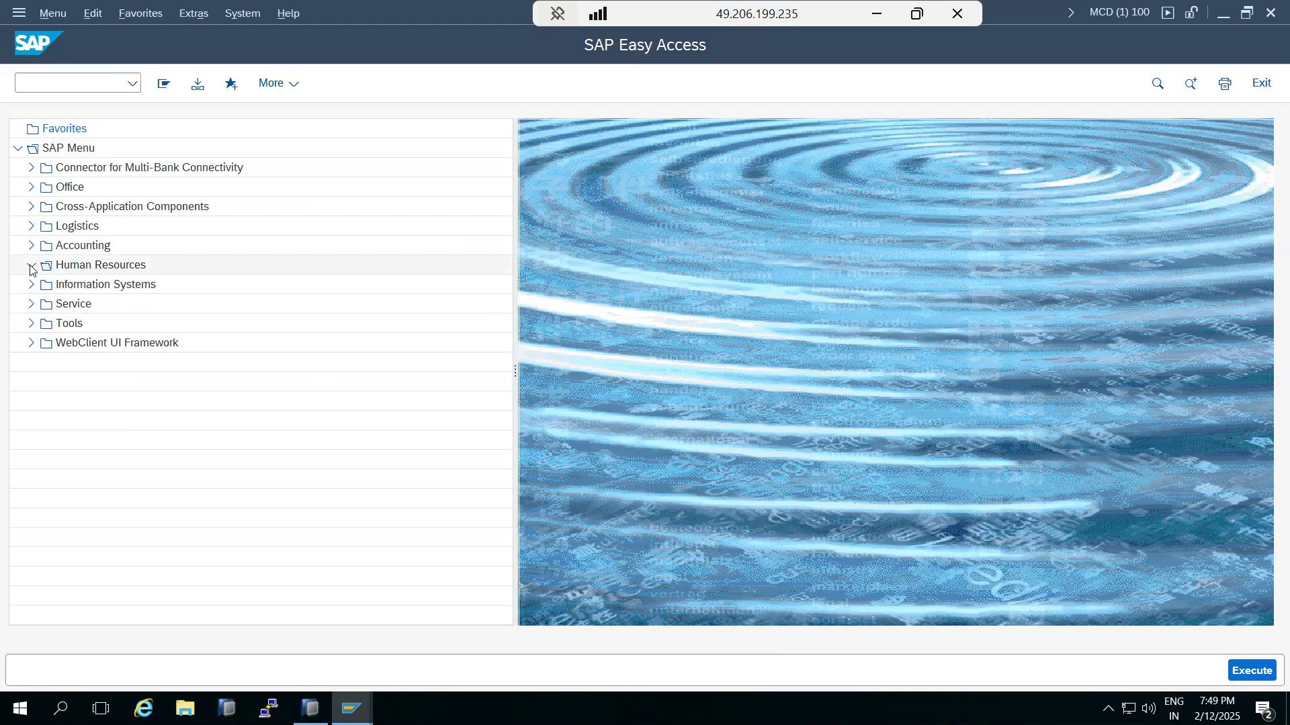
pyautogui.click(92, 286)
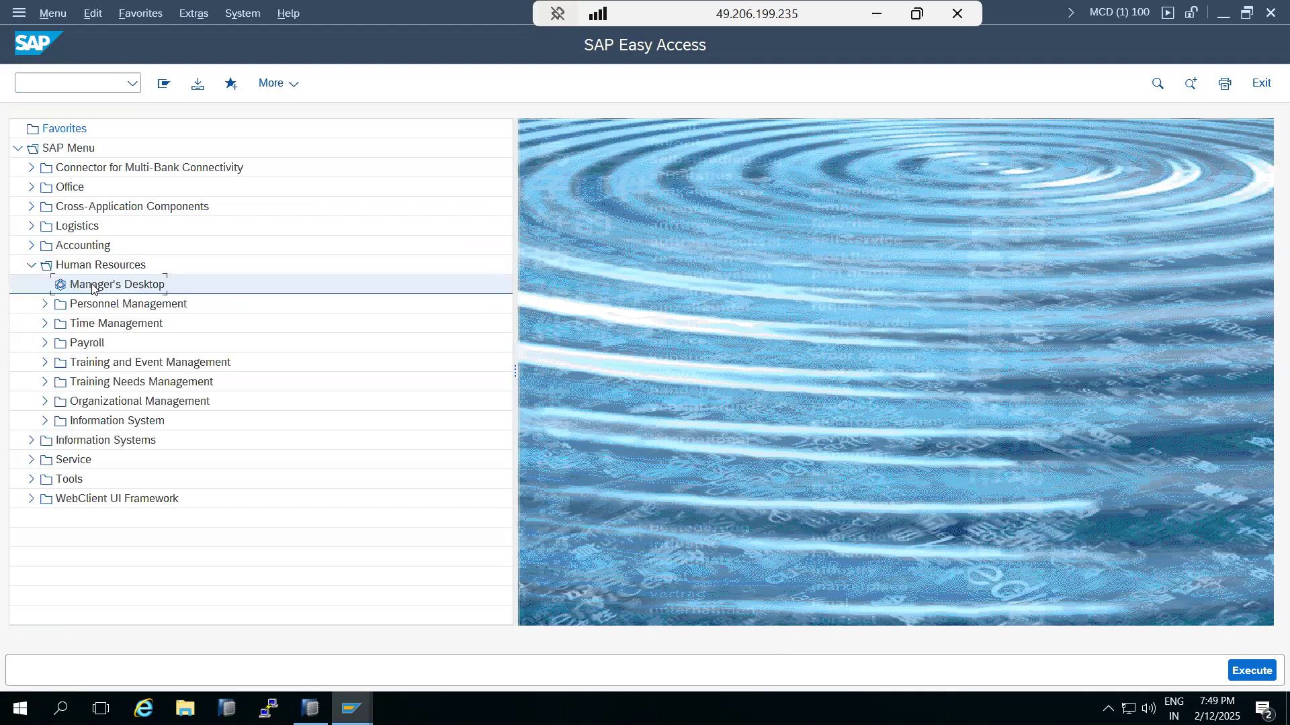
pyautogui.doubleClick(92, 285)
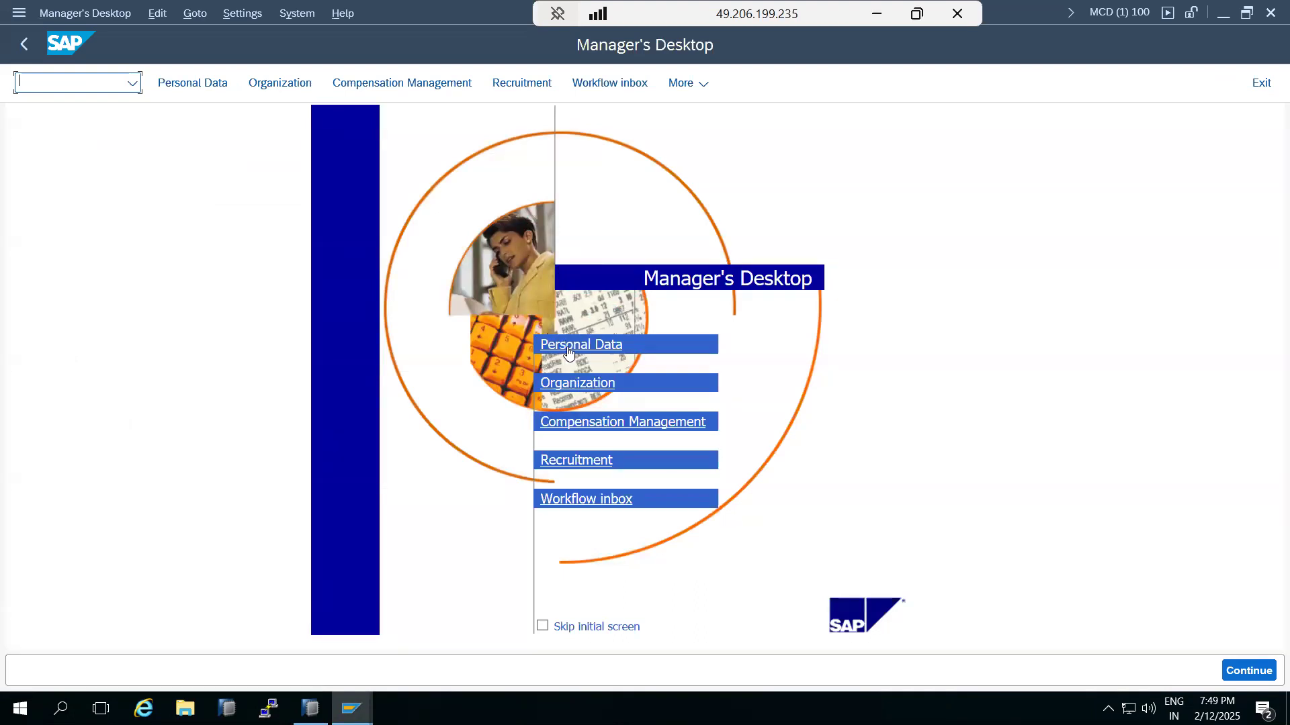
# Step: In Recruitment, try the BASIS1 applicant's Short Profile and Application Documents, then go back
pyautogui.click(591, 464)
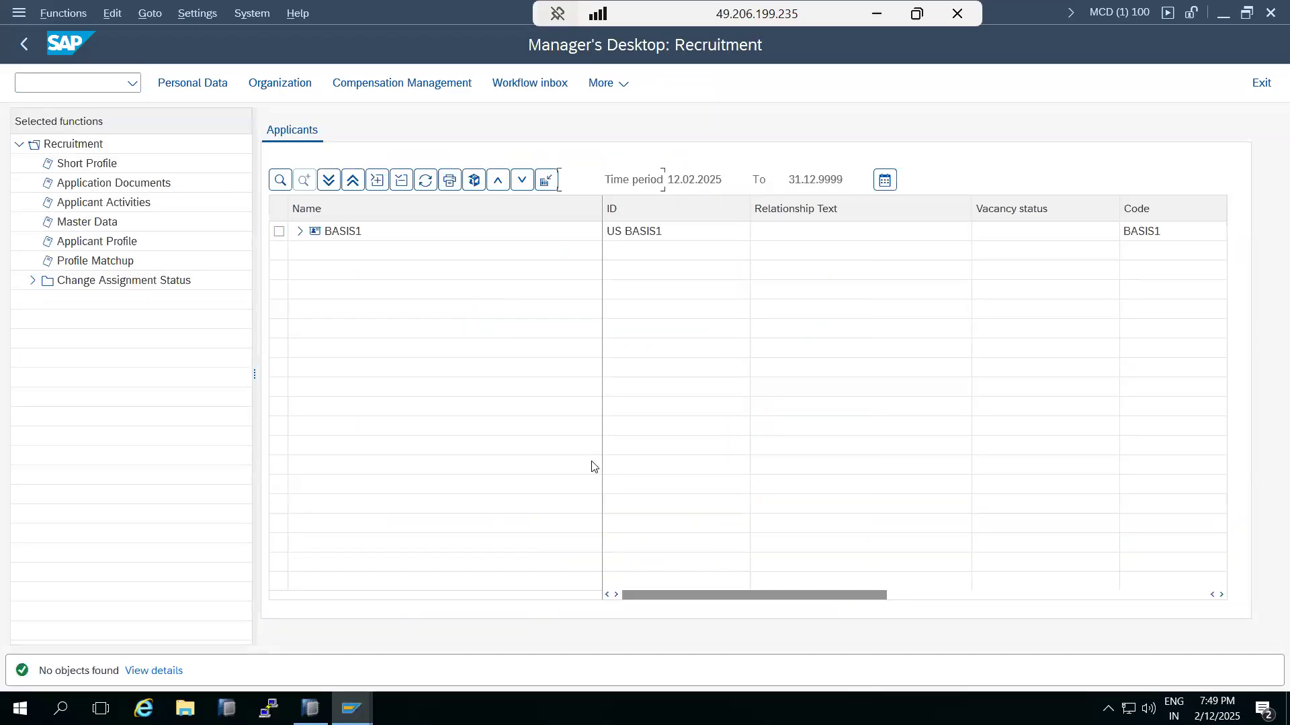
pyautogui.click(301, 233)
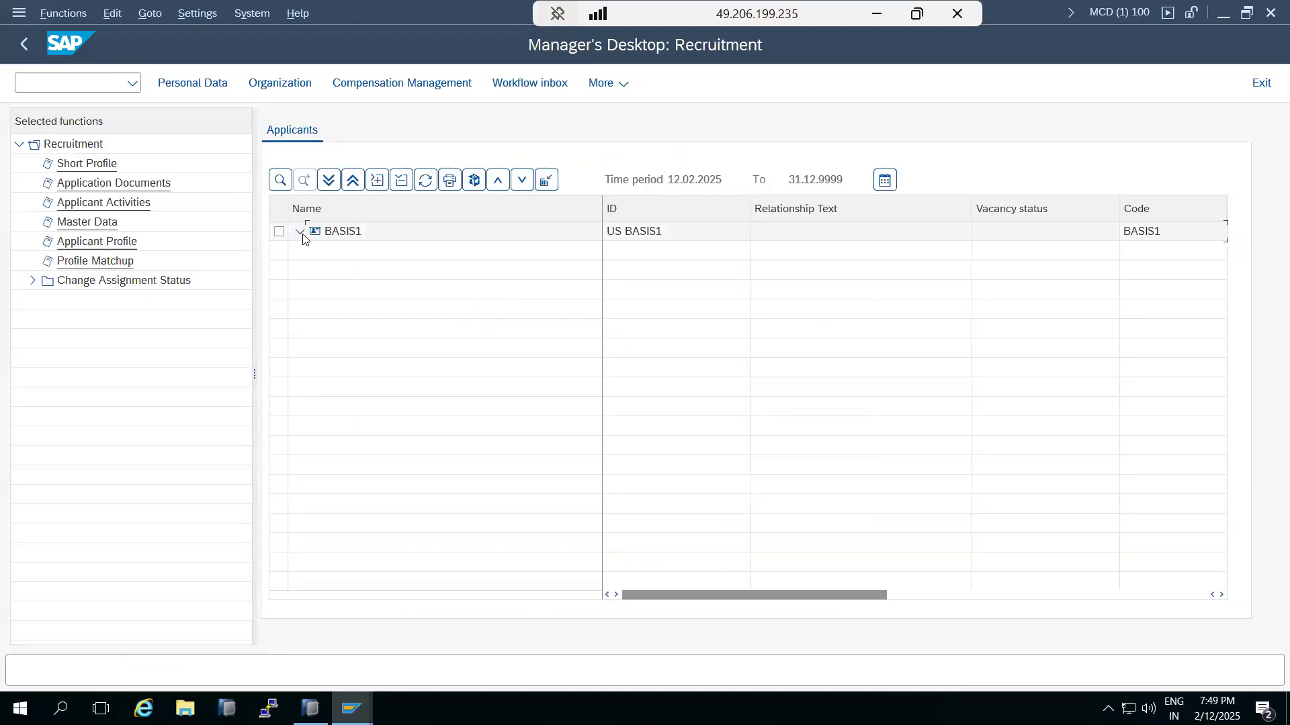
pyautogui.click(325, 237)
pyautogui.click(84, 164)
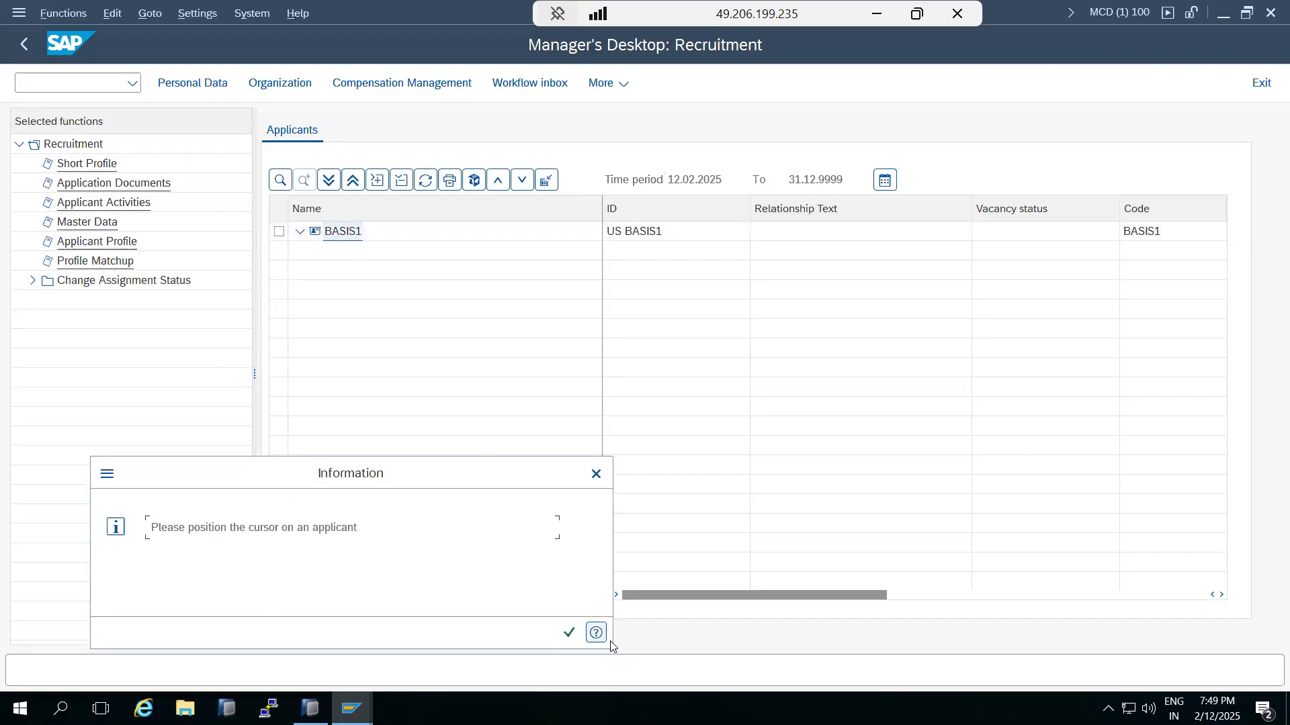
pyautogui.click(569, 633)
pyautogui.click(279, 232)
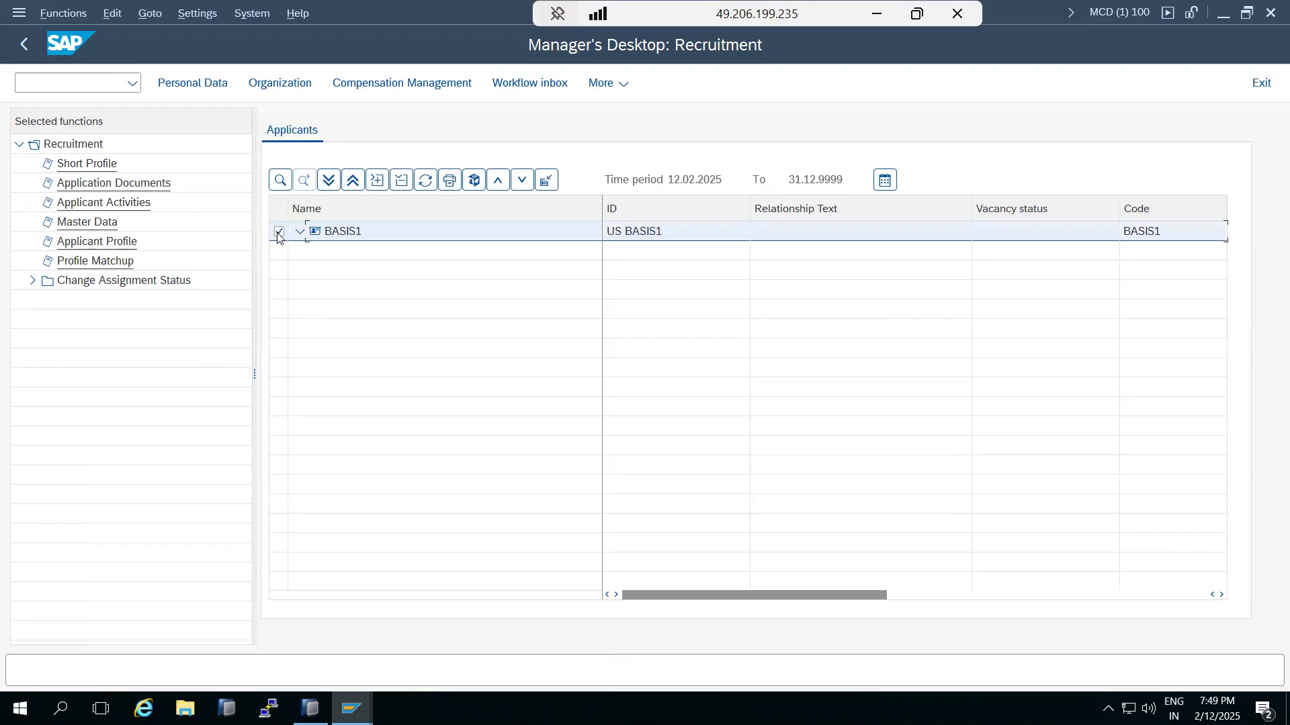
pyautogui.click(82, 185)
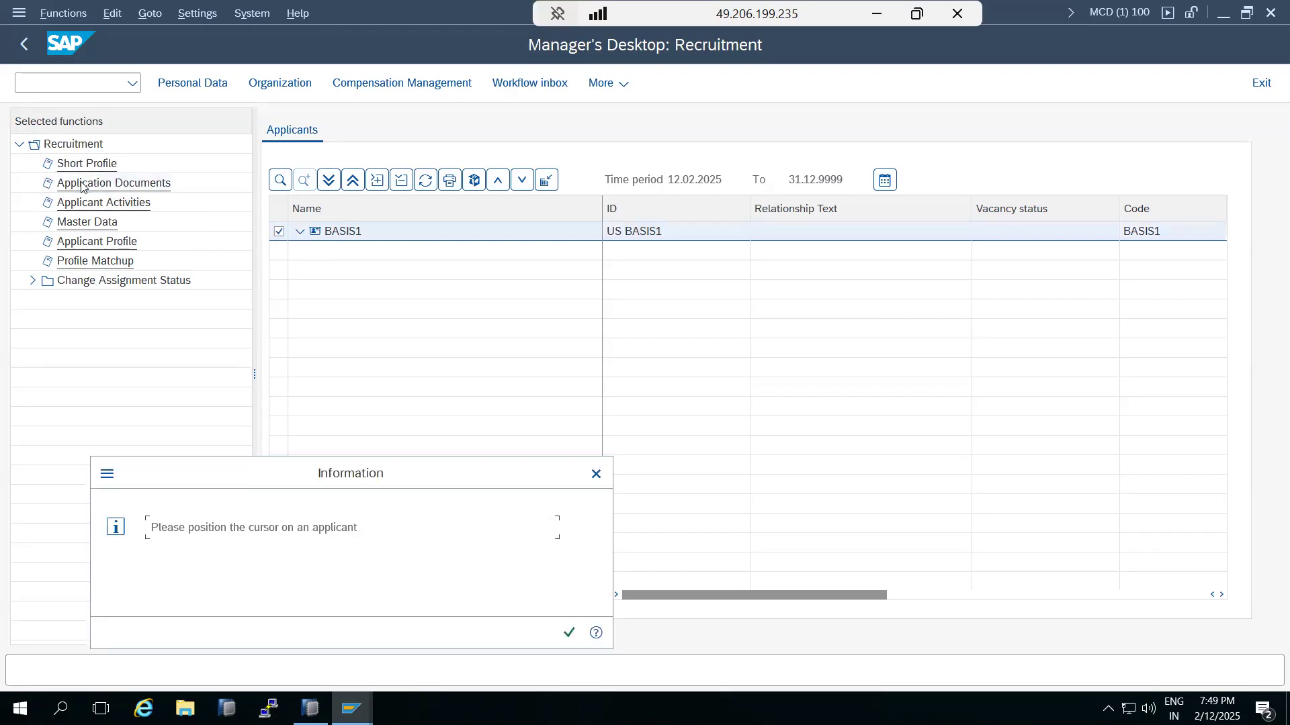
pyautogui.click(569, 633)
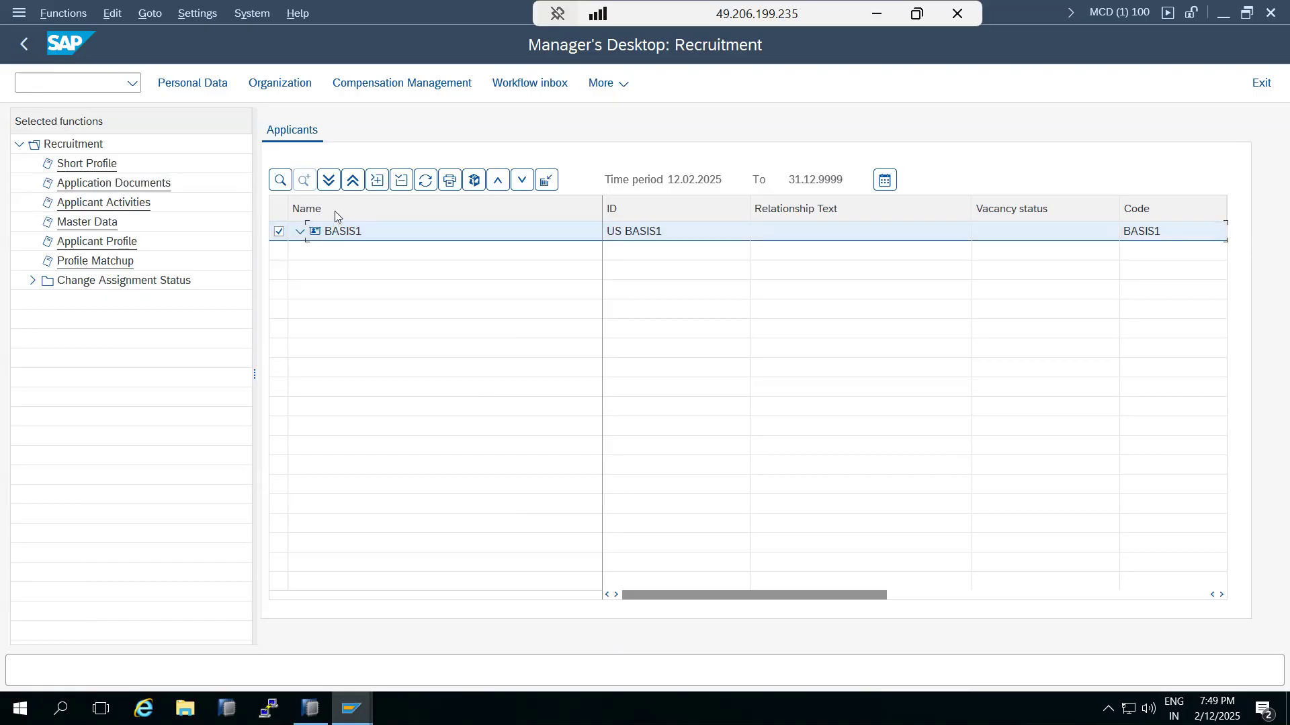
pyautogui.click(26, 46)
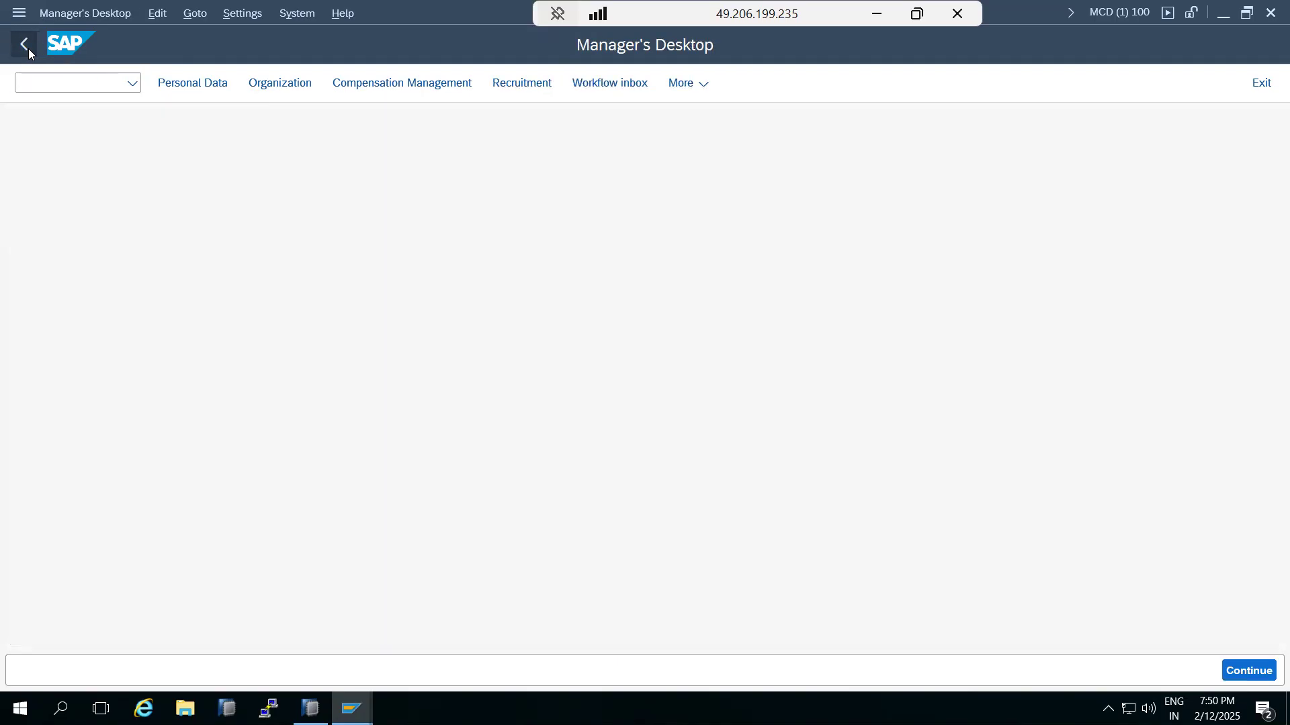
# Step: Exit Manager's Desktop and confirm in SOST that Medical -Test1 is 1 Waiting, 0 Sent
pyautogui.click(26, 45)
pyautogui.click(54, 88)
pyautogui.write('sost')
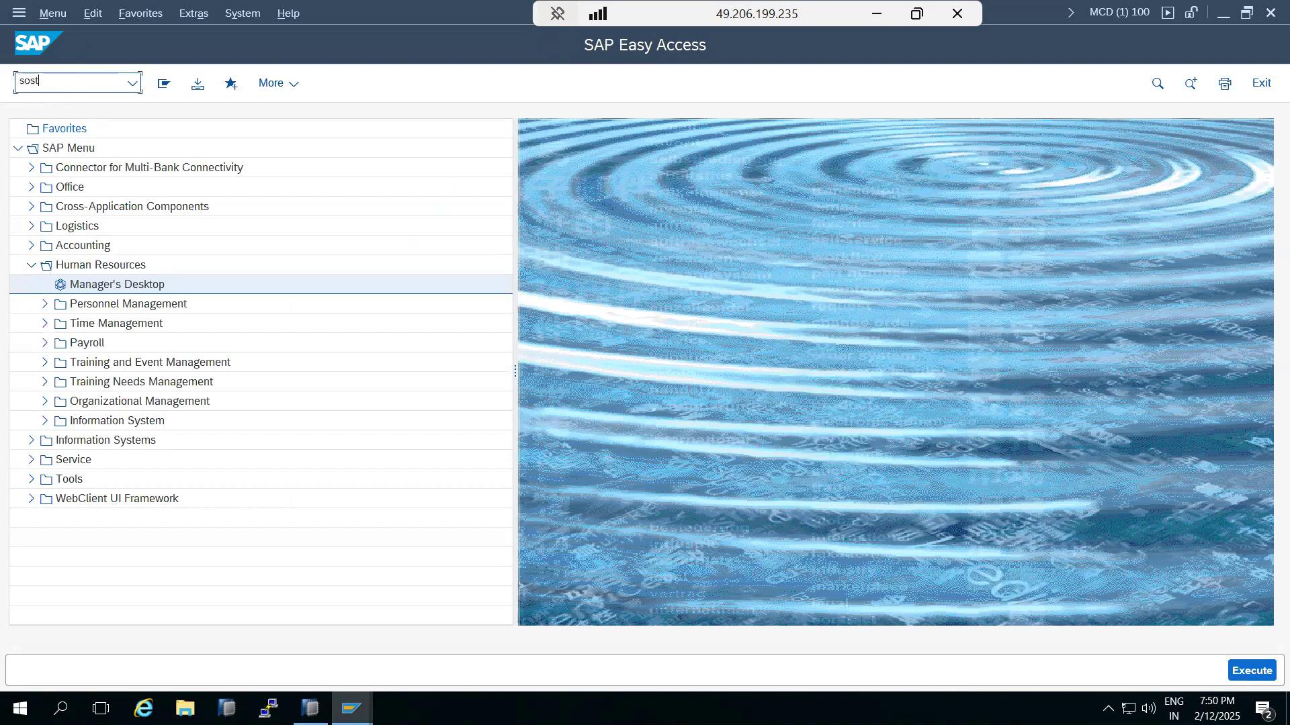
pyautogui.press('Return')
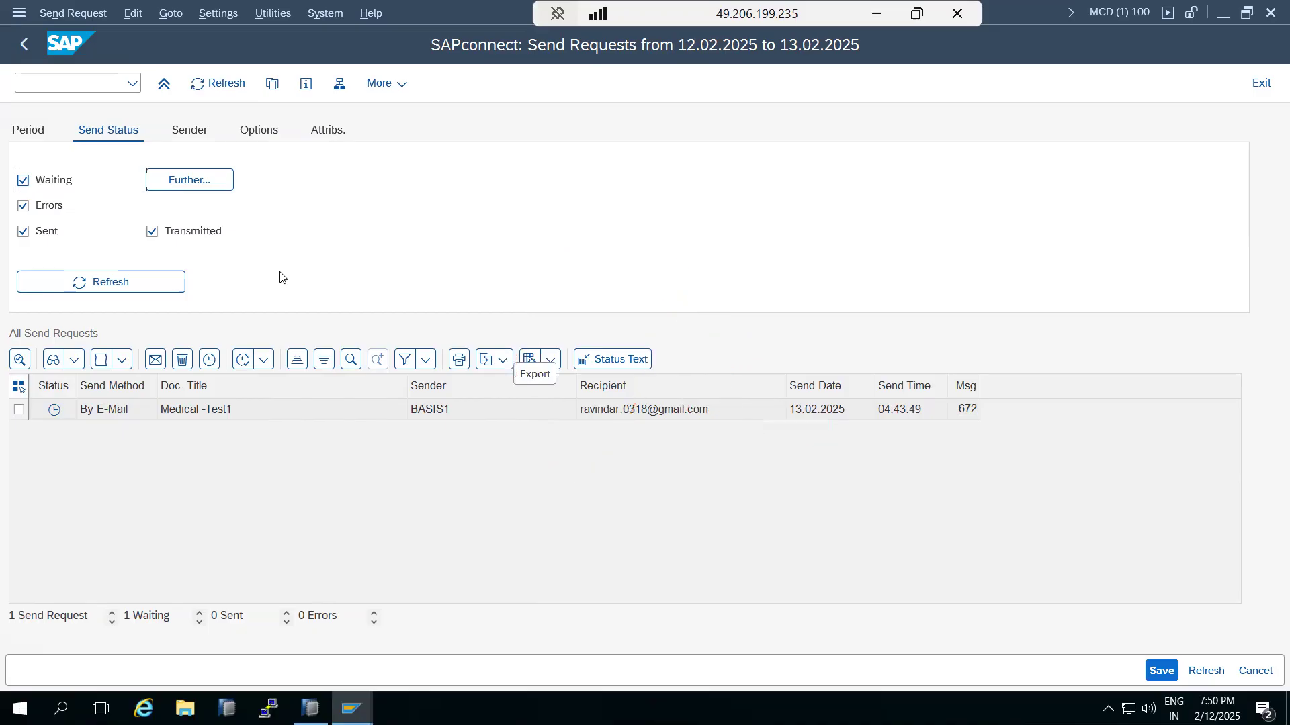
pyautogui.click(25, 44)
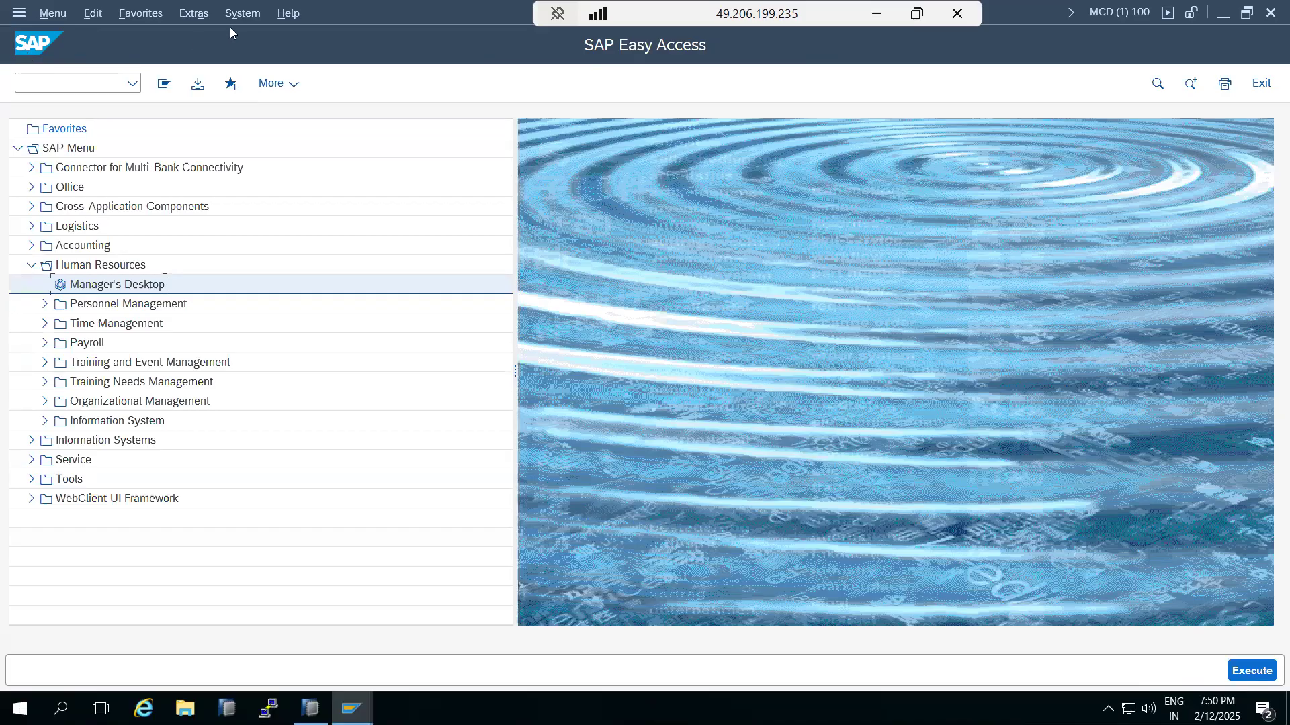
pyautogui.click(241, 13)
pyautogui.click(251, 288)
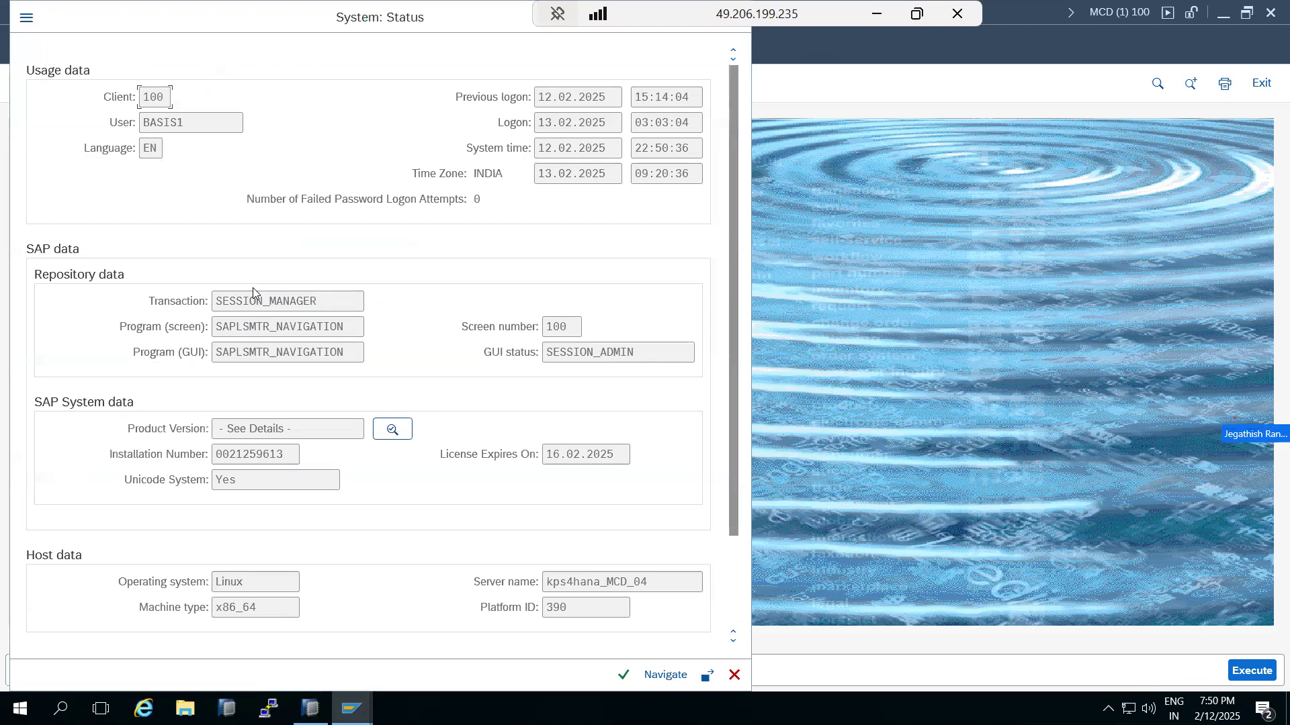
pyautogui.click(403, 431)
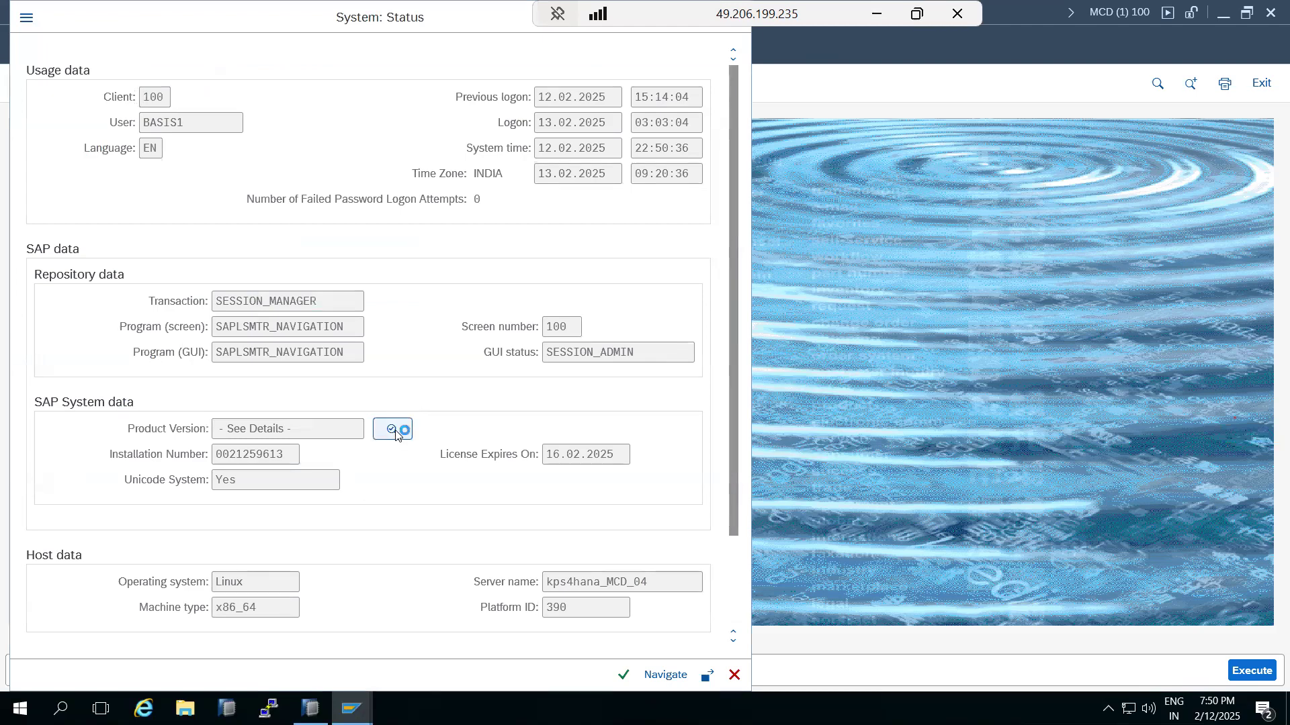
pyautogui.moveTo(865, 308); pyautogui.dragTo(865, 450)
pyautogui.click(902, 108)
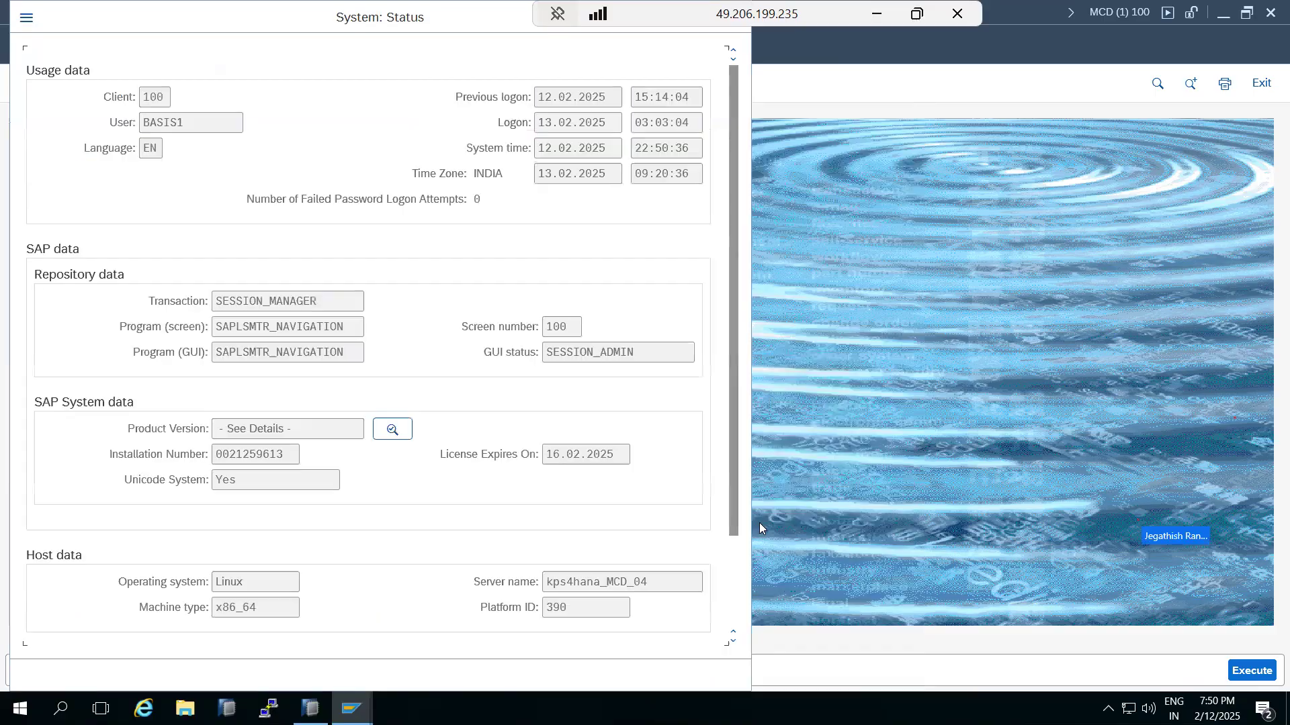
pyautogui.click(735, 675)
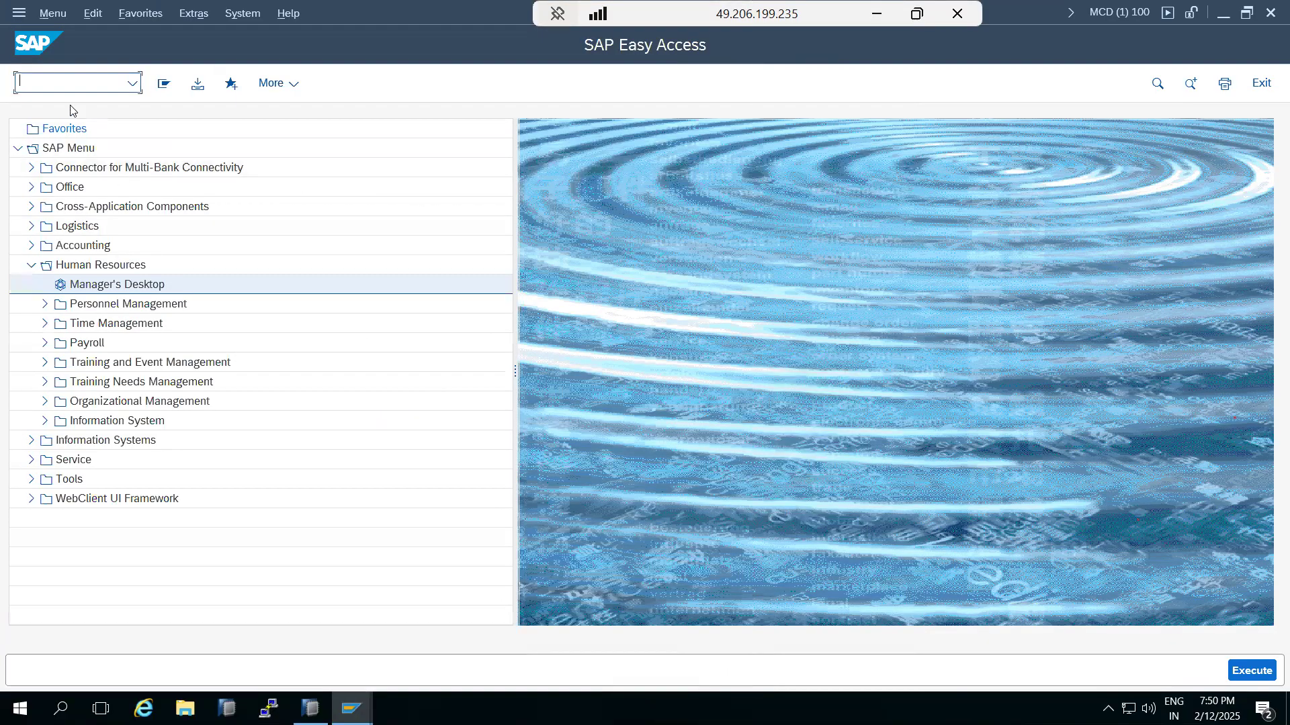
pyautogui.write('scot')
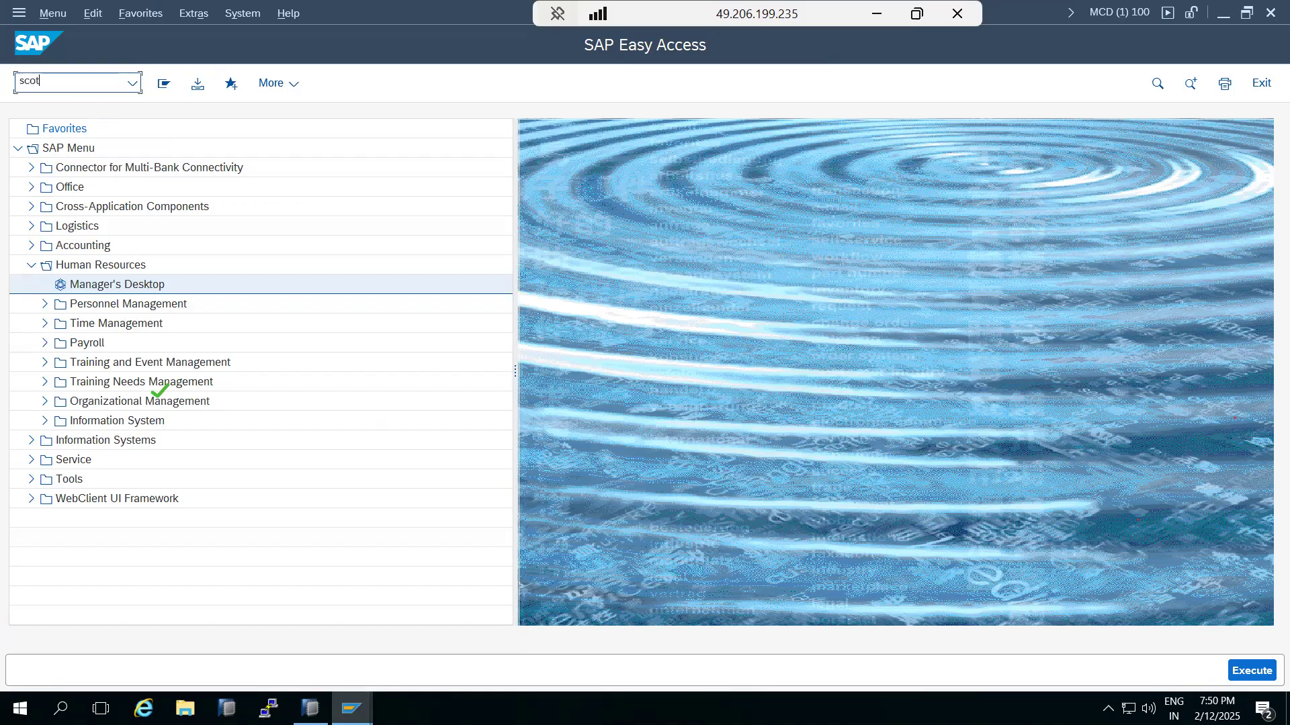
pyautogui.press('Return')
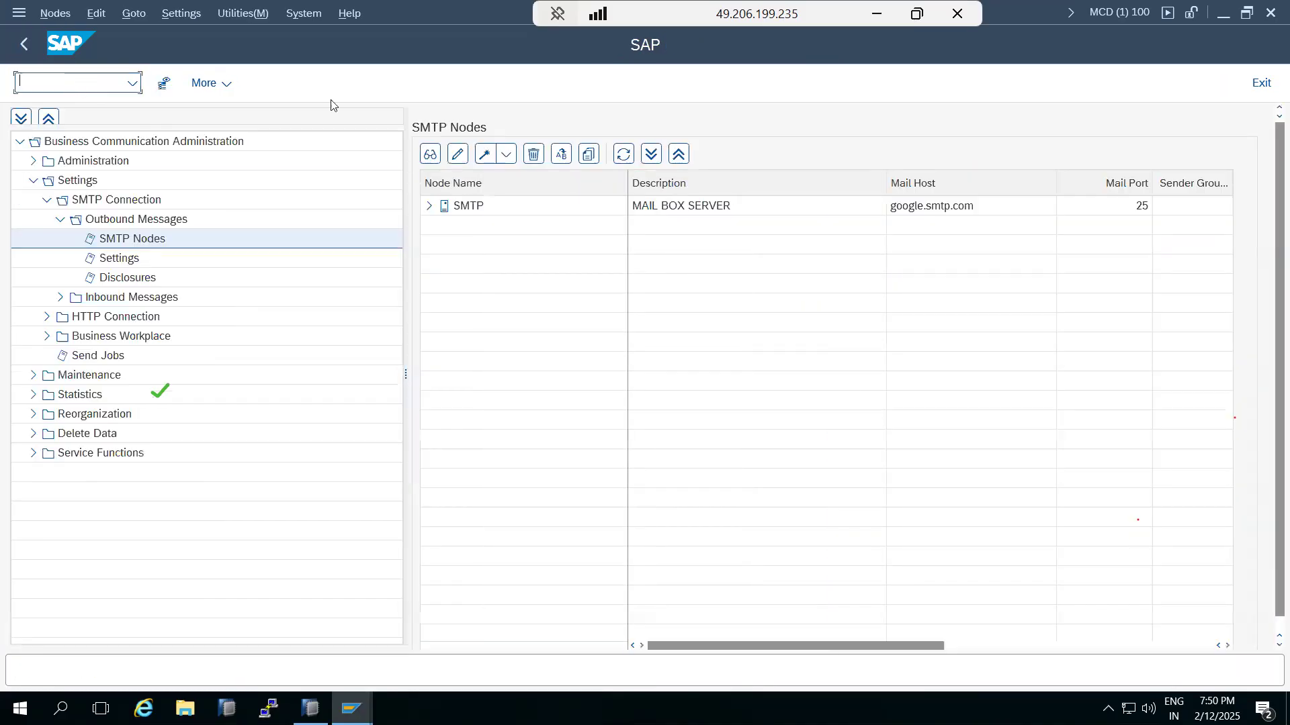
pyautogui.click(666, 211)
pyautogui.doubleClick(667, 212)
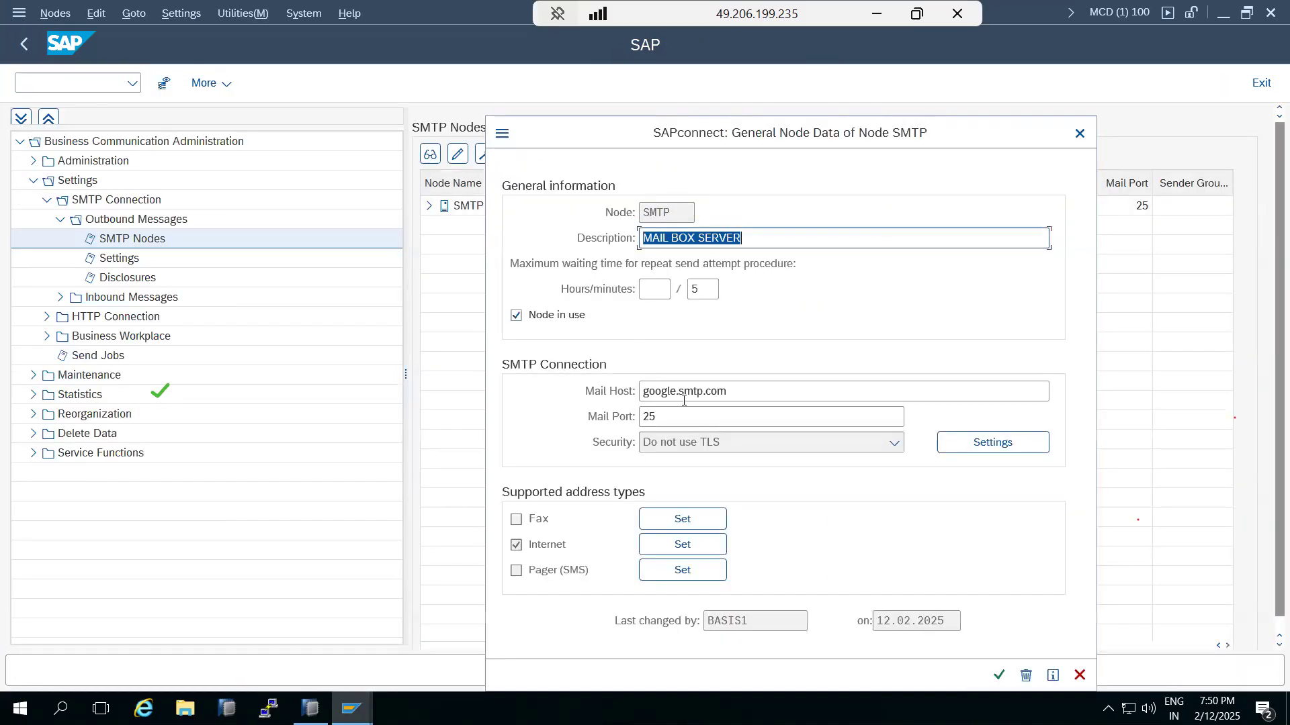
pyautogui.moveTo(722, 392); pyautogui.dragTo(610, 398)
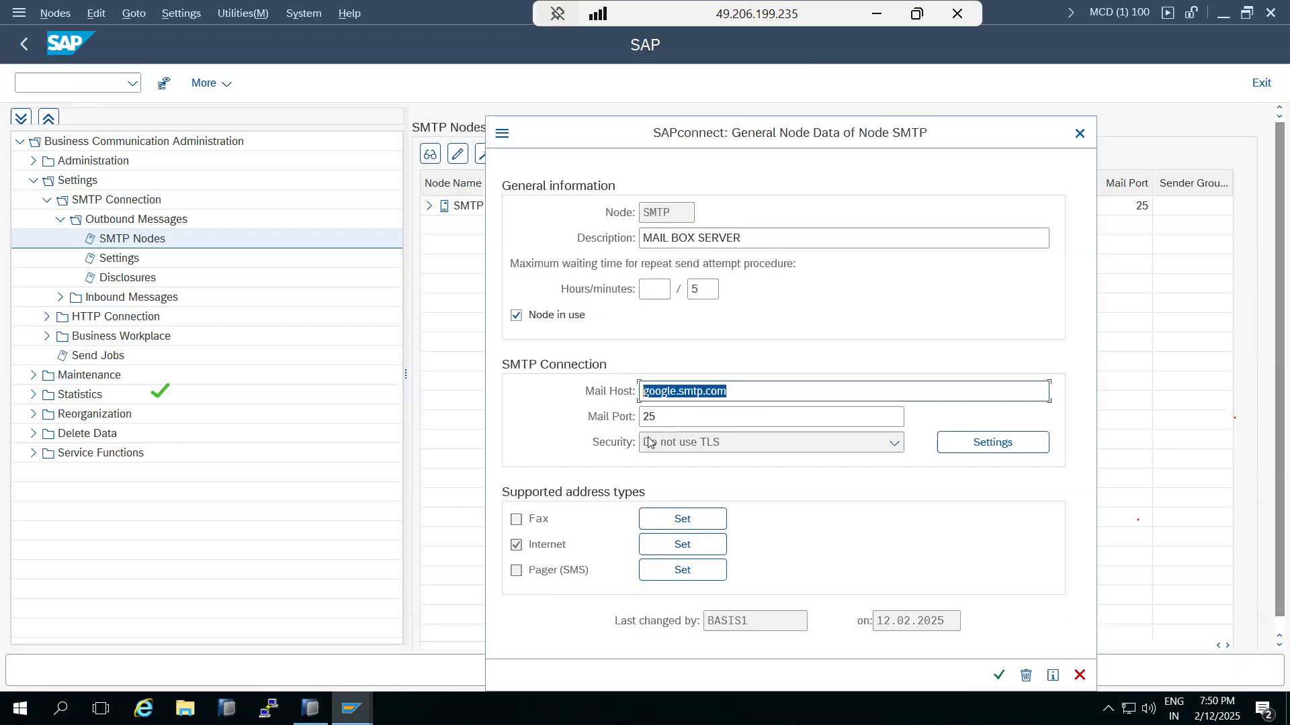
pyautogui.click(1079, 675)
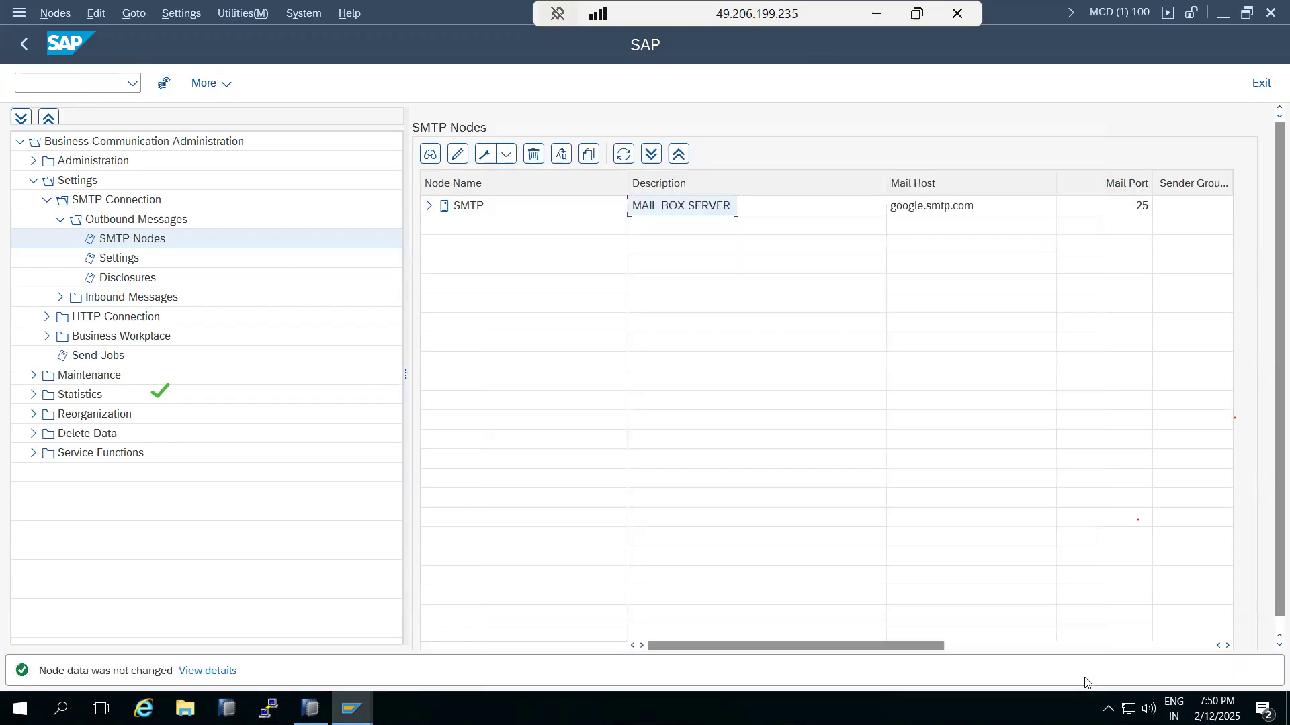
pyautogui.click(24, 44)
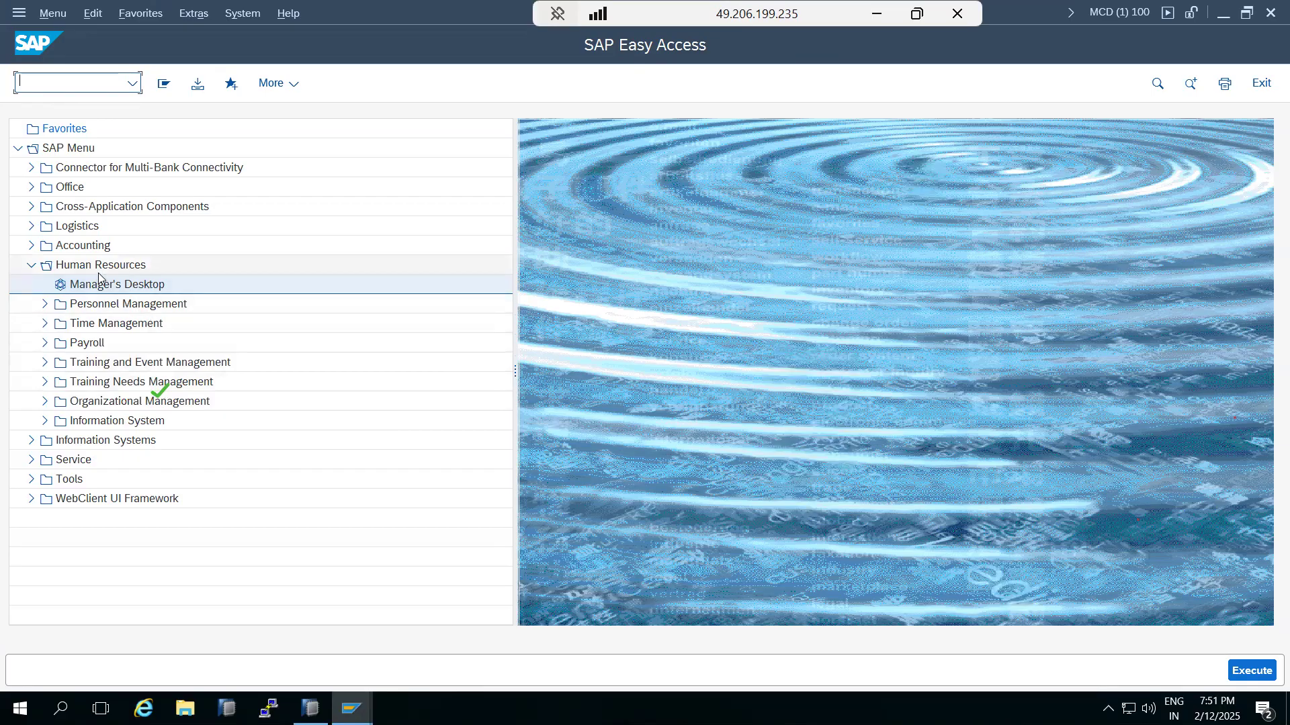
# Step: Replace the old Paint notes with an 'Operational Modes:' heading underlined by dashes
pyautogui.click(871, 24)
pyautogui.moveTo(143, 467); pyautogui.dragTo(62, 194)
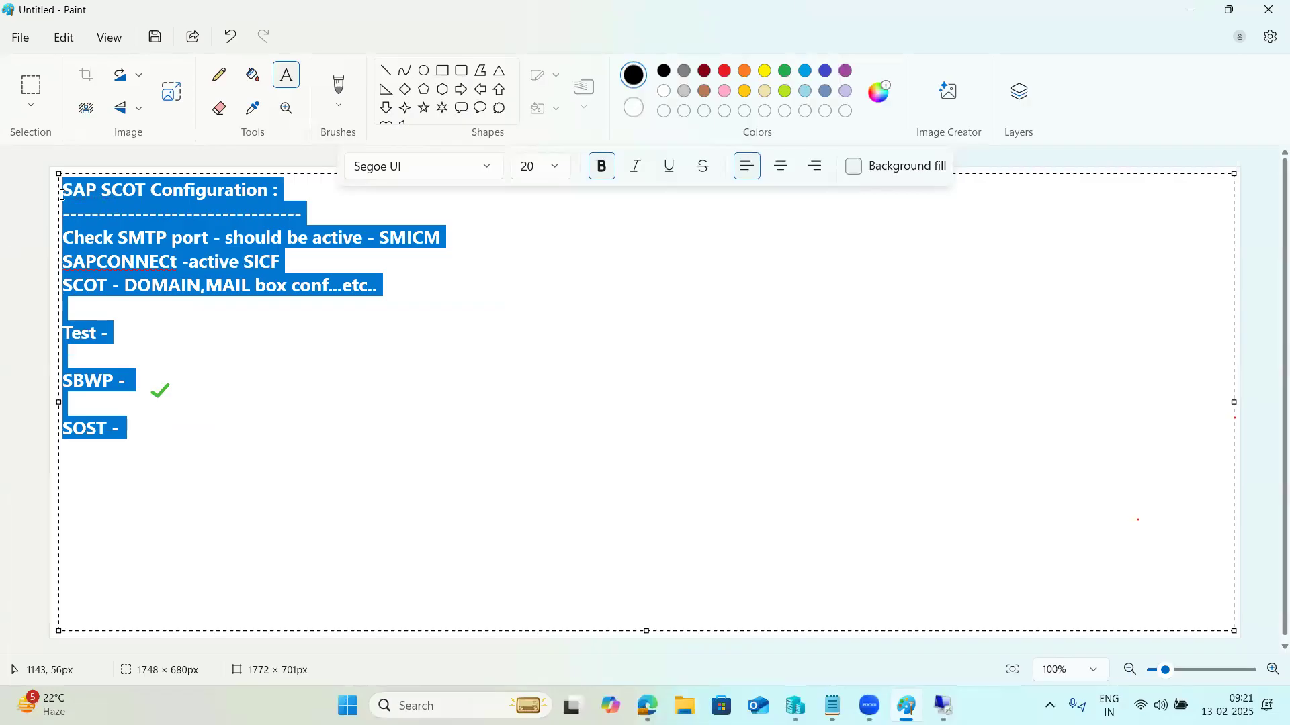
pyautogui.press('Delete')
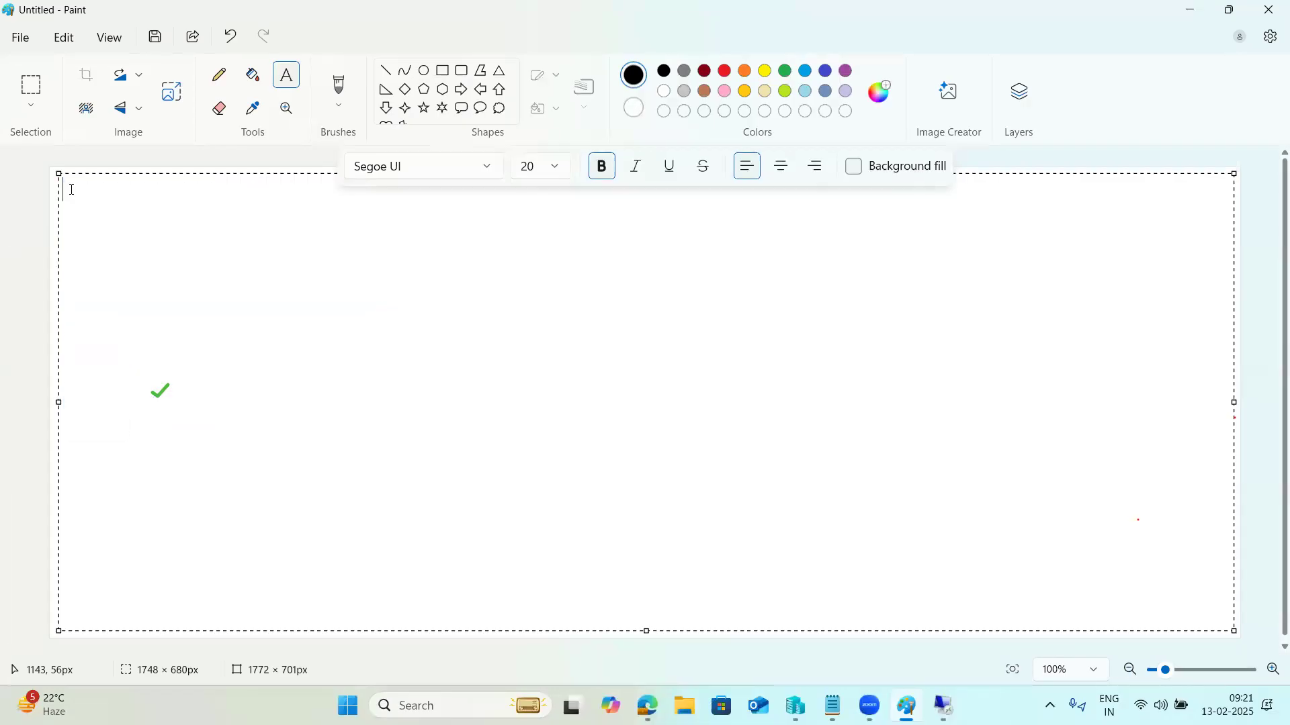
pyautogui.write('Opertional Modes')
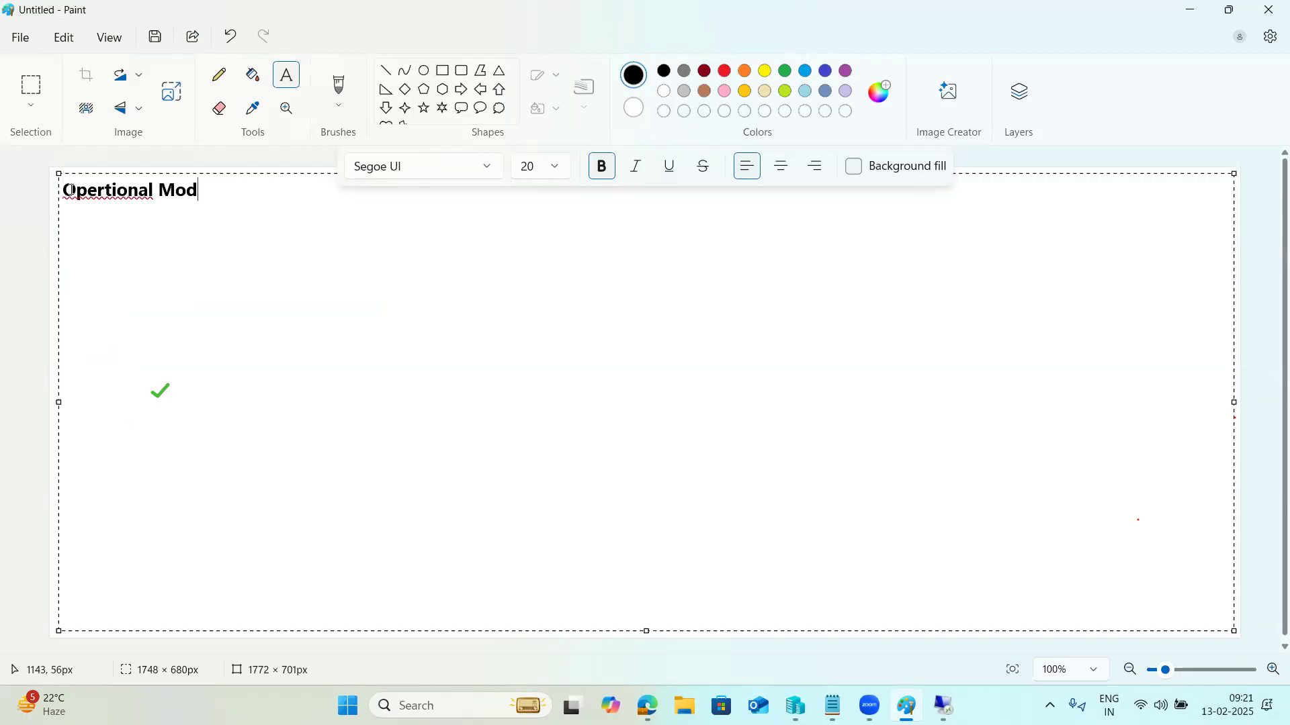
pyautogui.click(91, 195)
pyautogui.rightClick(90, 196)
pyautogui.moveTo(155, 241)
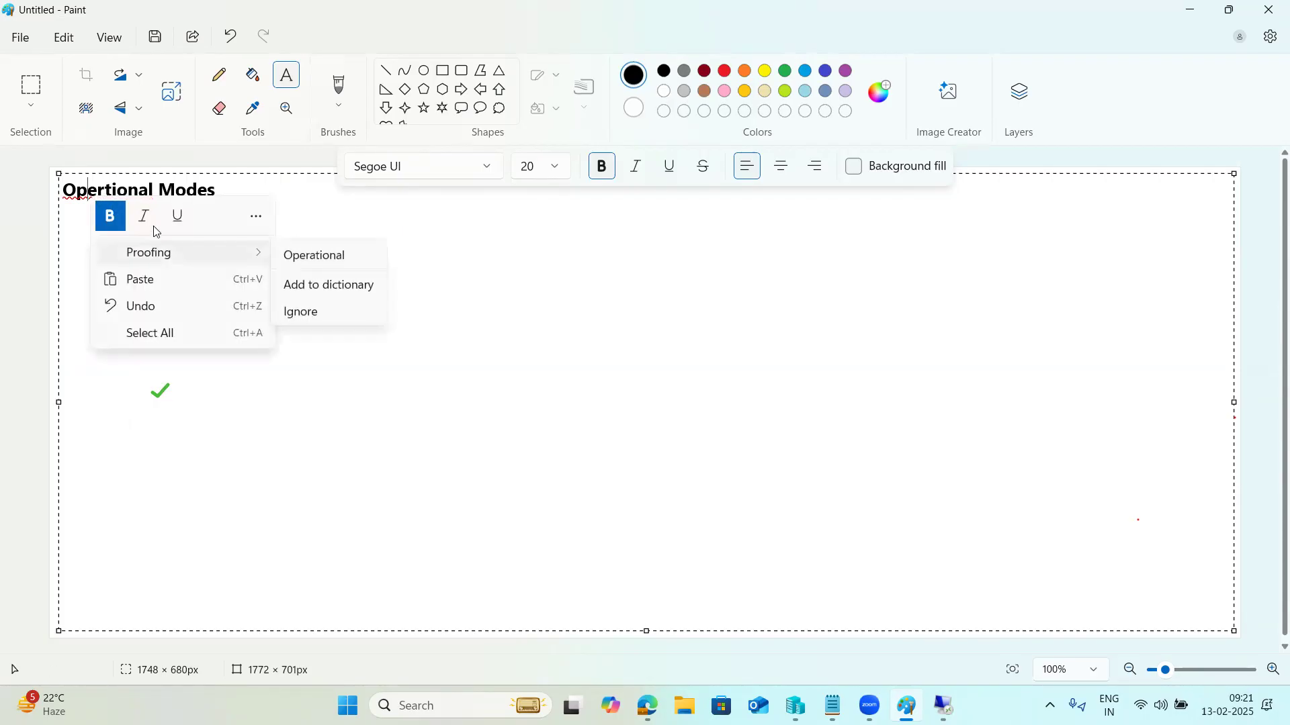
pyautogui.click(285, 253)
pyautogui.click(249, 194)
pyautogui.write(':')
pyautogui.press('Return')
pyautogui.write('----------------------------')
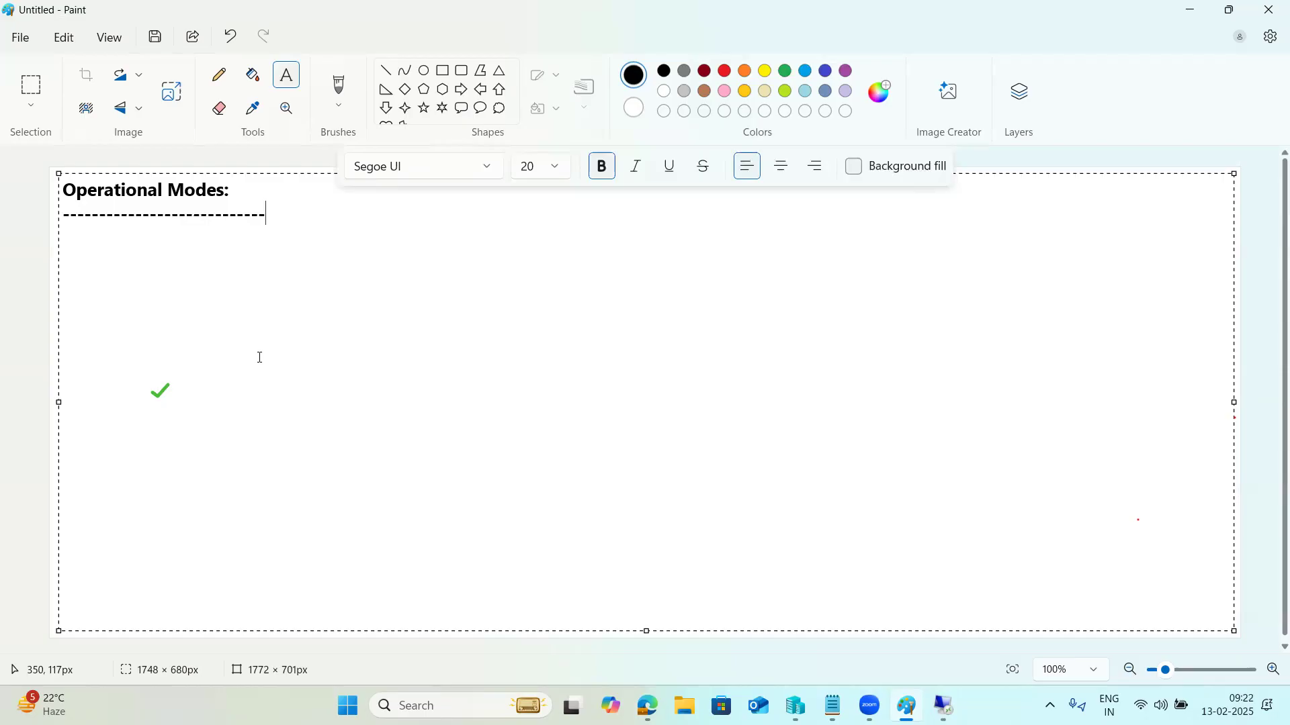
# Step: Add the lines 'DIA Wp to BTC' and 'BTC WP to DIA' below the heading
pyautogui.press('Return')
pyautogui.write('DIA Wp to BTC')
pyautogui.press('Return')
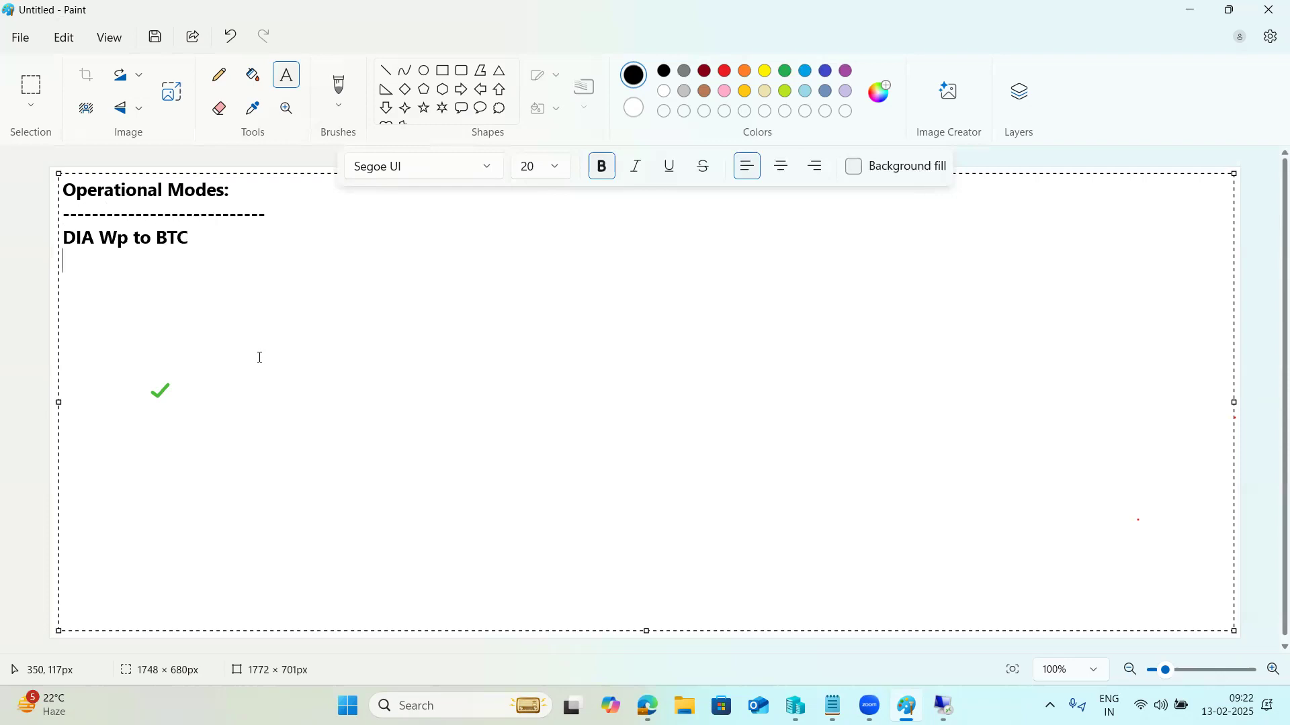
pyautogui.write('BTC WP to DI')
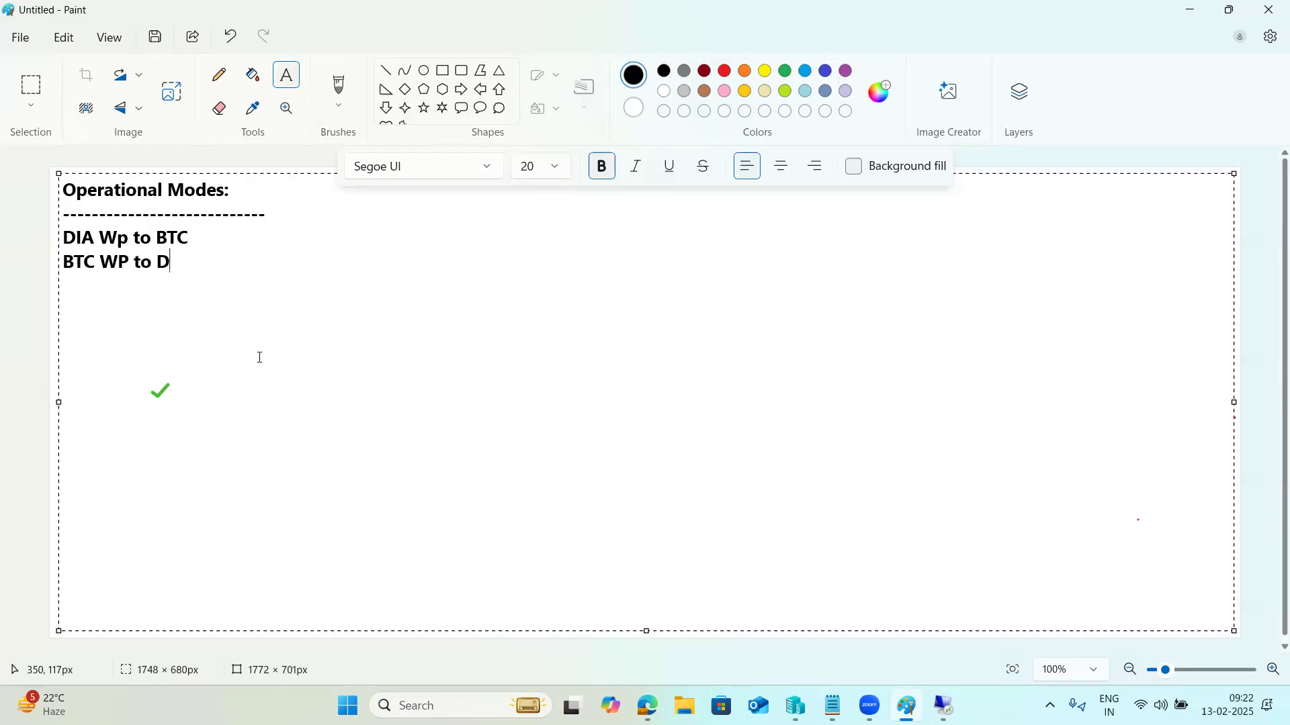
pyautogui.write('A')
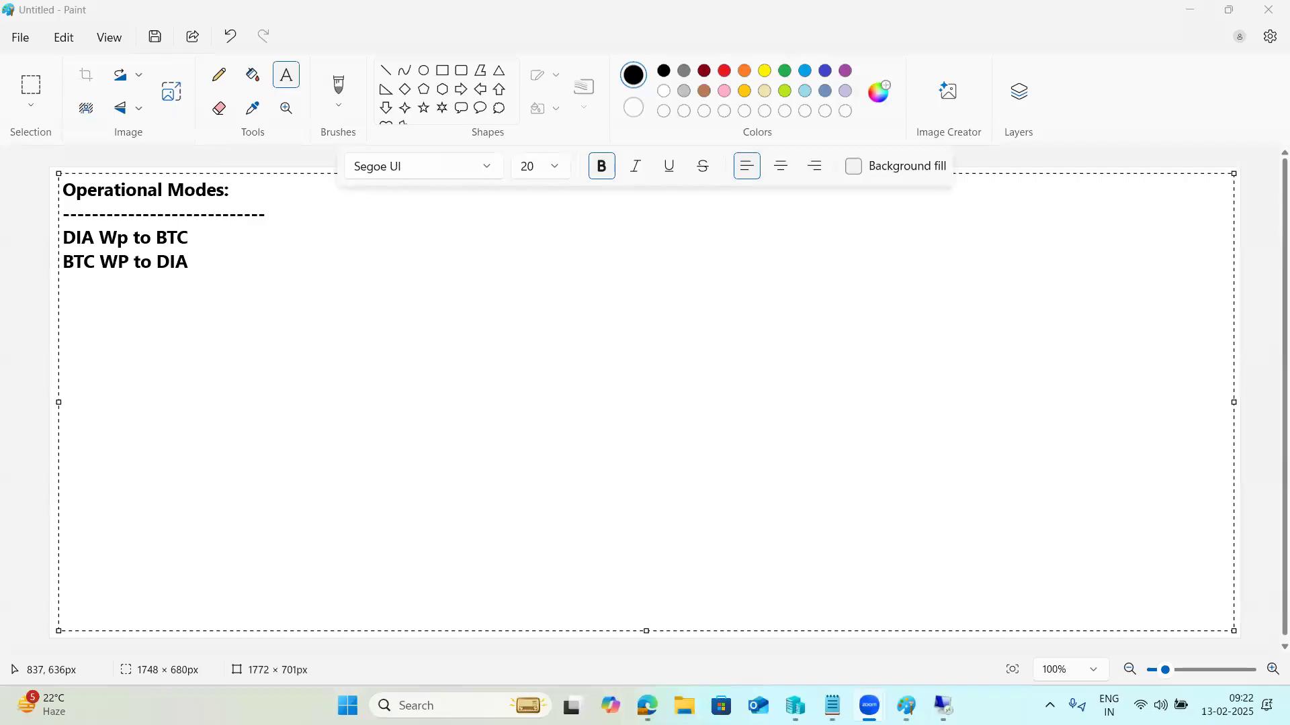
# Step: Add the line 'Peak hours ----more DIA --less BTC' to the notes
pyautogui.click(217, 283)
pyautogui.press('Return')
pyautogui.press('Return')
pyautogui.write('Peak gho')
pyautogui.press('BackSpace')
pyautogui.write('hours')
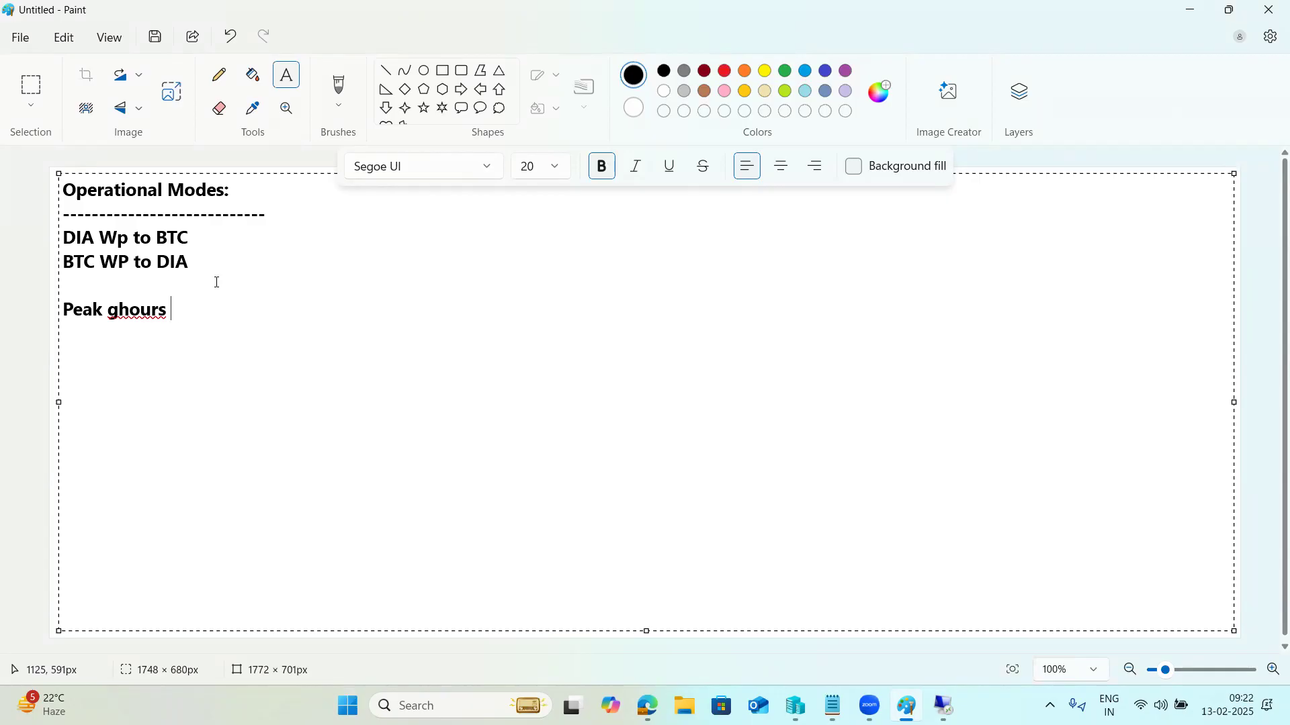
pyautogui.press('BackSpace')
pyautogui.press('BackSpace')
pyautogui.press('BackSpace')
pyautogui.press('BackSpace')
pyautogui.press('BackSpace')
pyautogui.press('BackSpace')
pyautogui.press('BackSpace')
pyautogui.write('hours ----more DIA')
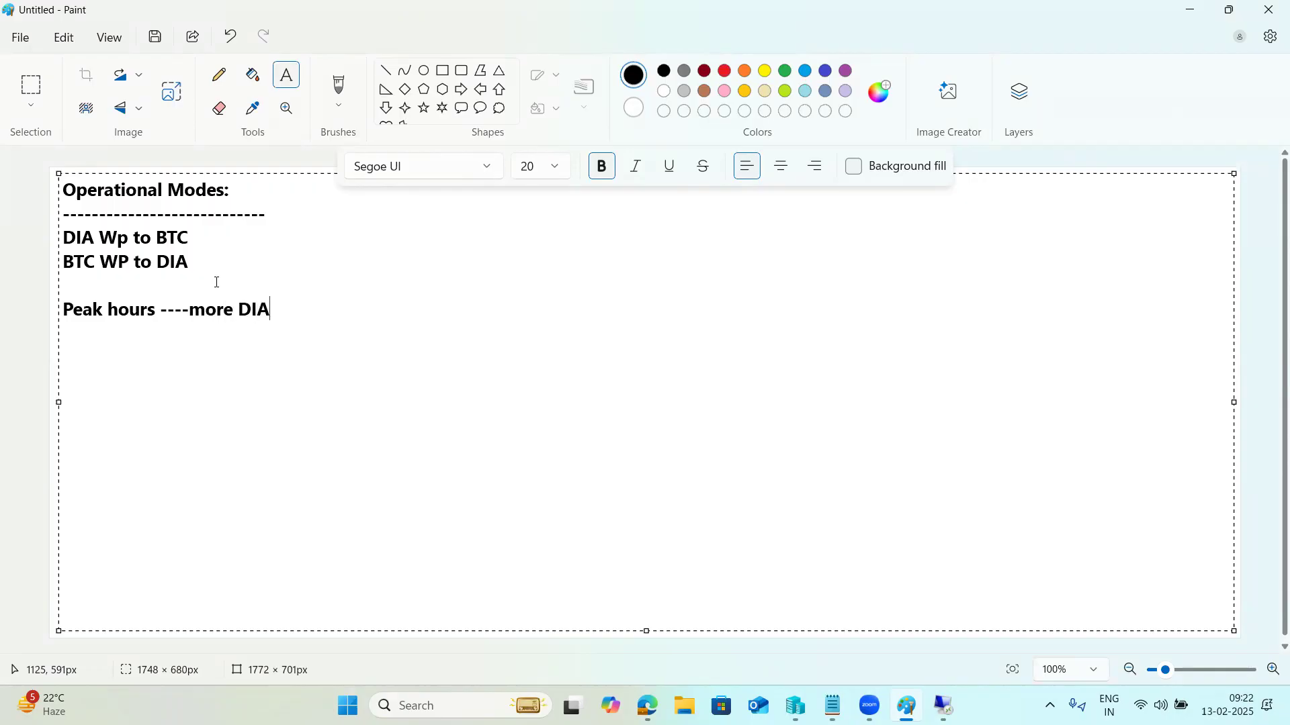
pyautogui.write(' --less')
pyautogui.write(' BTC')
# Step: Add 'Non PEAK -----more BTC ---less DIA' and review both rules before returning to SAP
pyautogui.write('Non')
pyautogui.write(' PE')
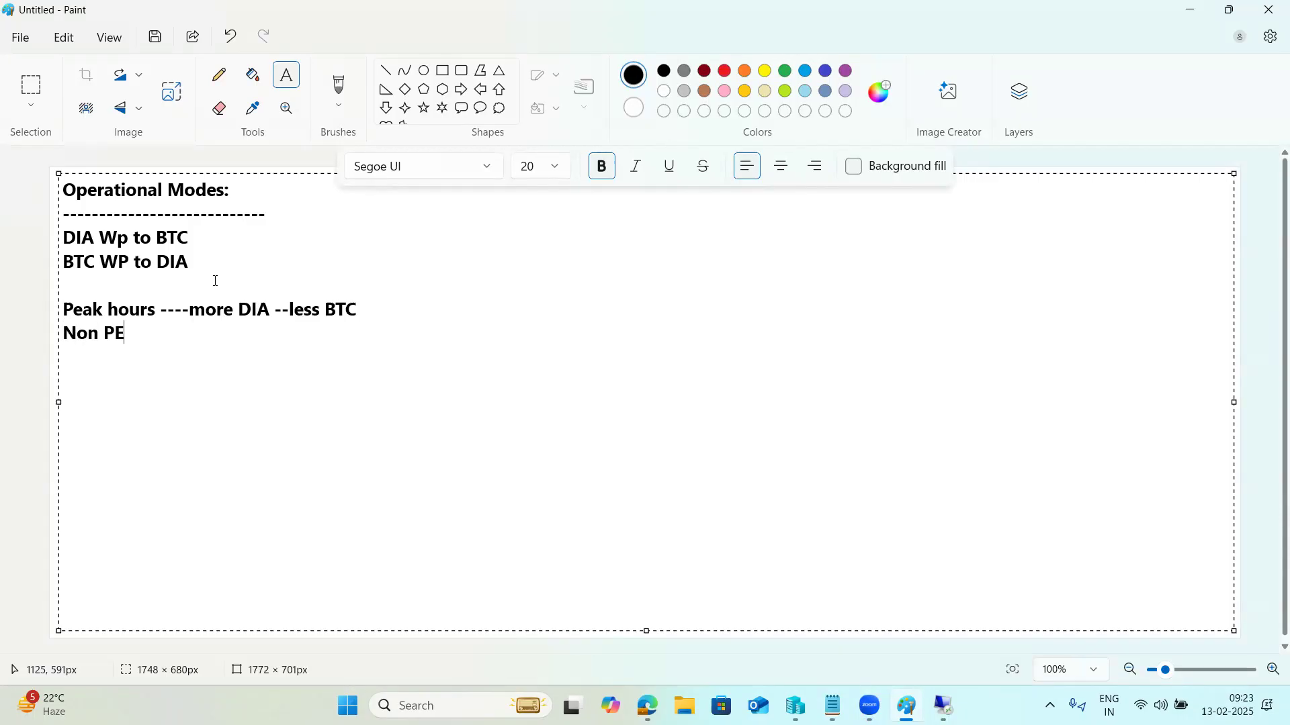
pyautogui.write('AK -----more BTC ---less DIA')
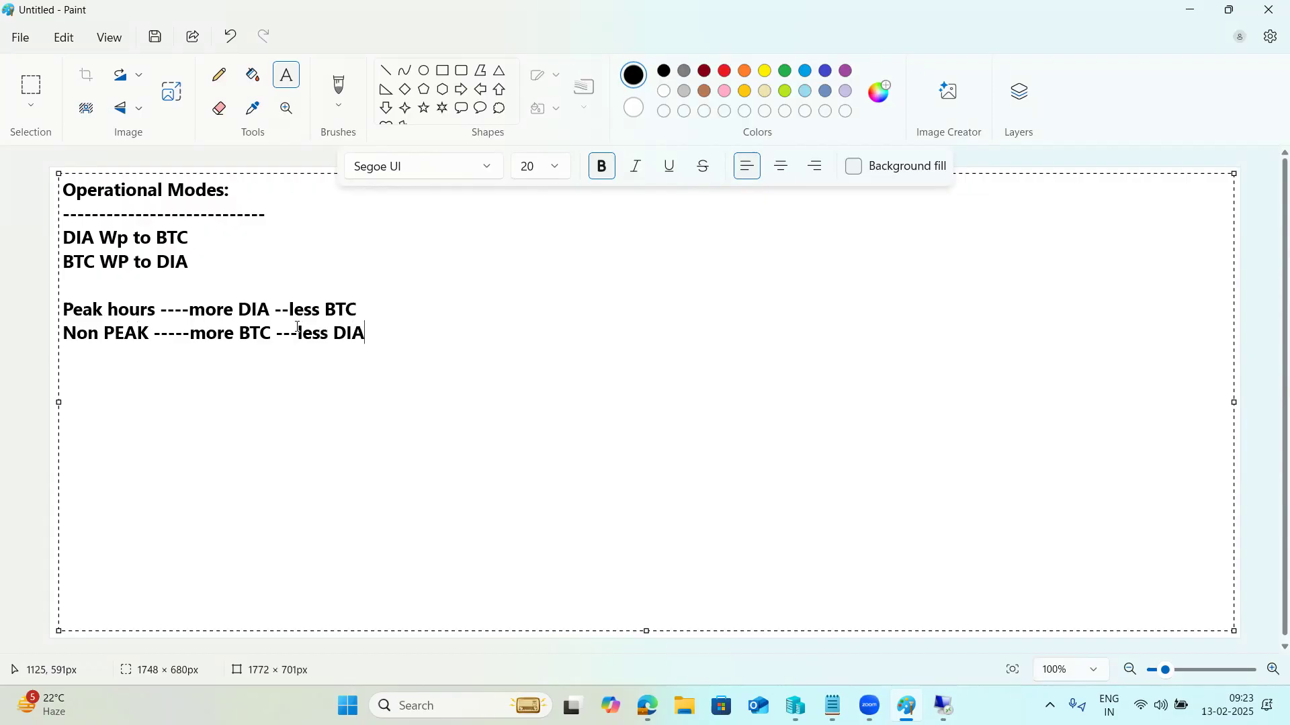
pyautogui.moveTo(334, 331); pyautogui.dragTo(361, 335)
pyautogui.moveTo(225, 333); pyautogui.dragTo(330, 340)
pyautogui.moveTo(158, 309); pyautogui.dragTo(66, 316)
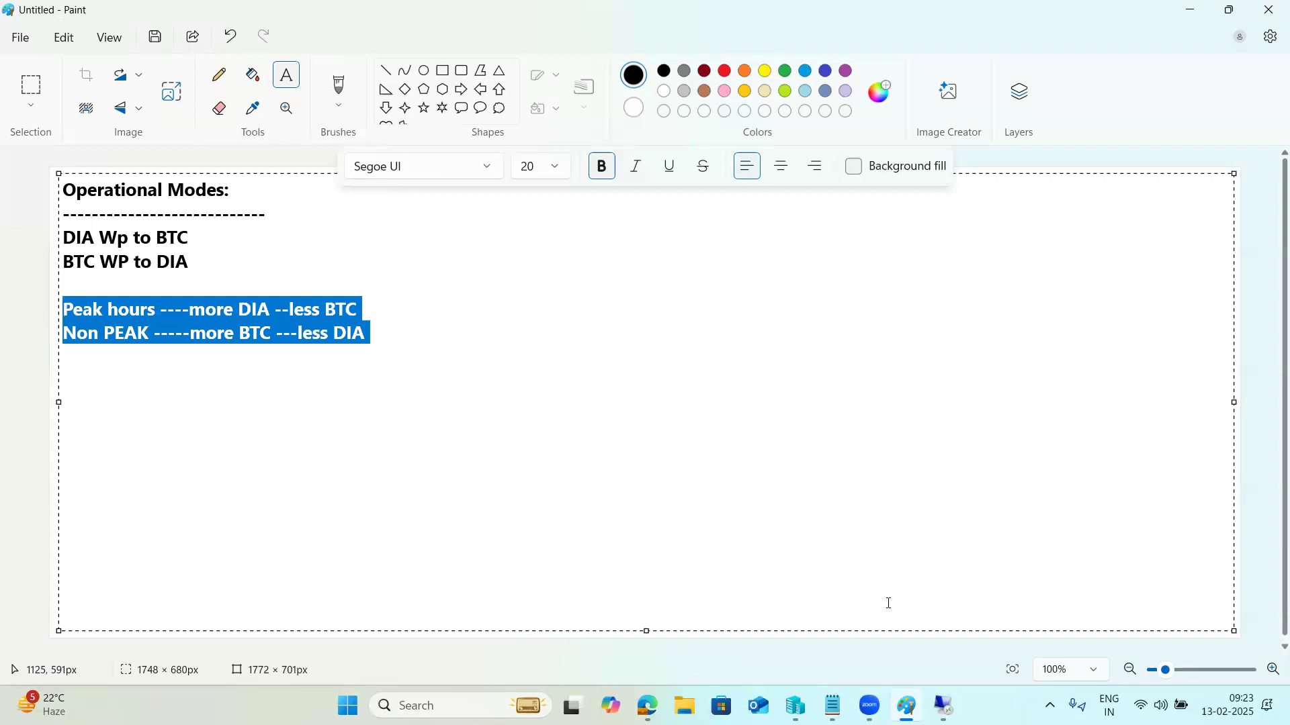
pyautogui.click(943, 706)
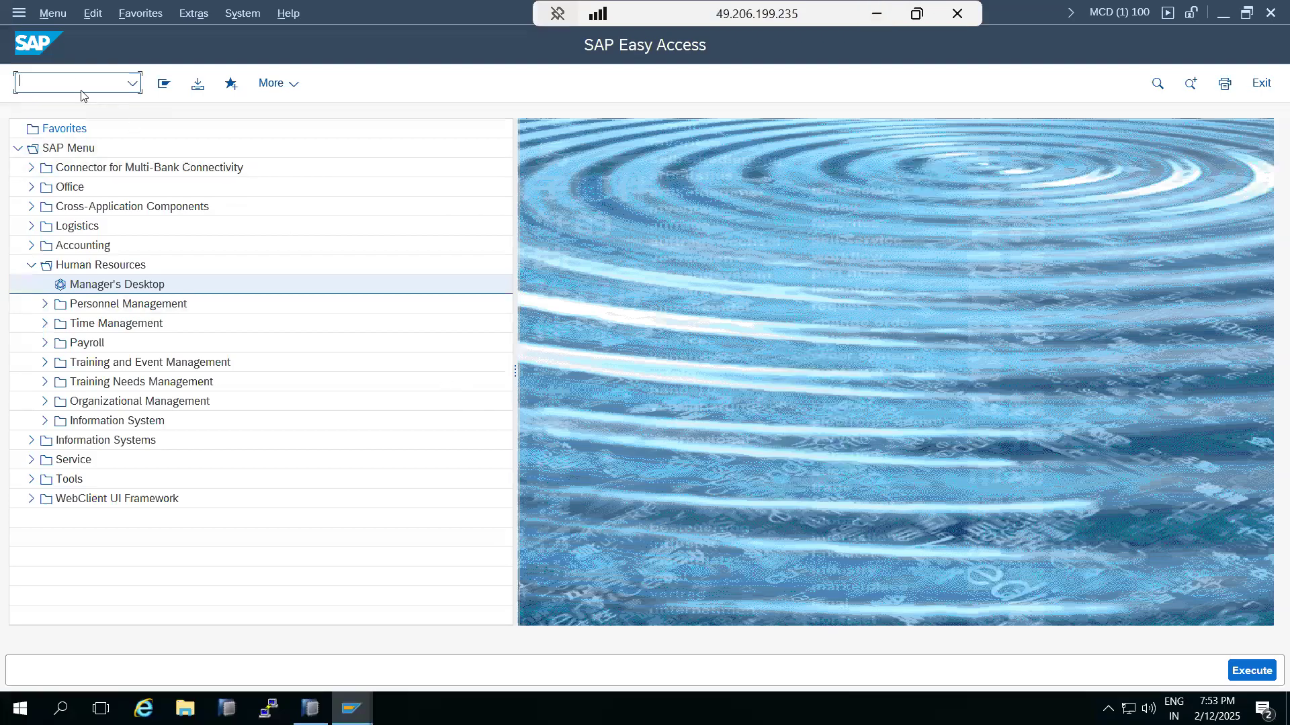
# Step: Check in SM50 that kps4hana_MCD_04 runs 6 dialog and 6 background work processes
pyautogui.write('sm50')
pyautogui.press('Return')
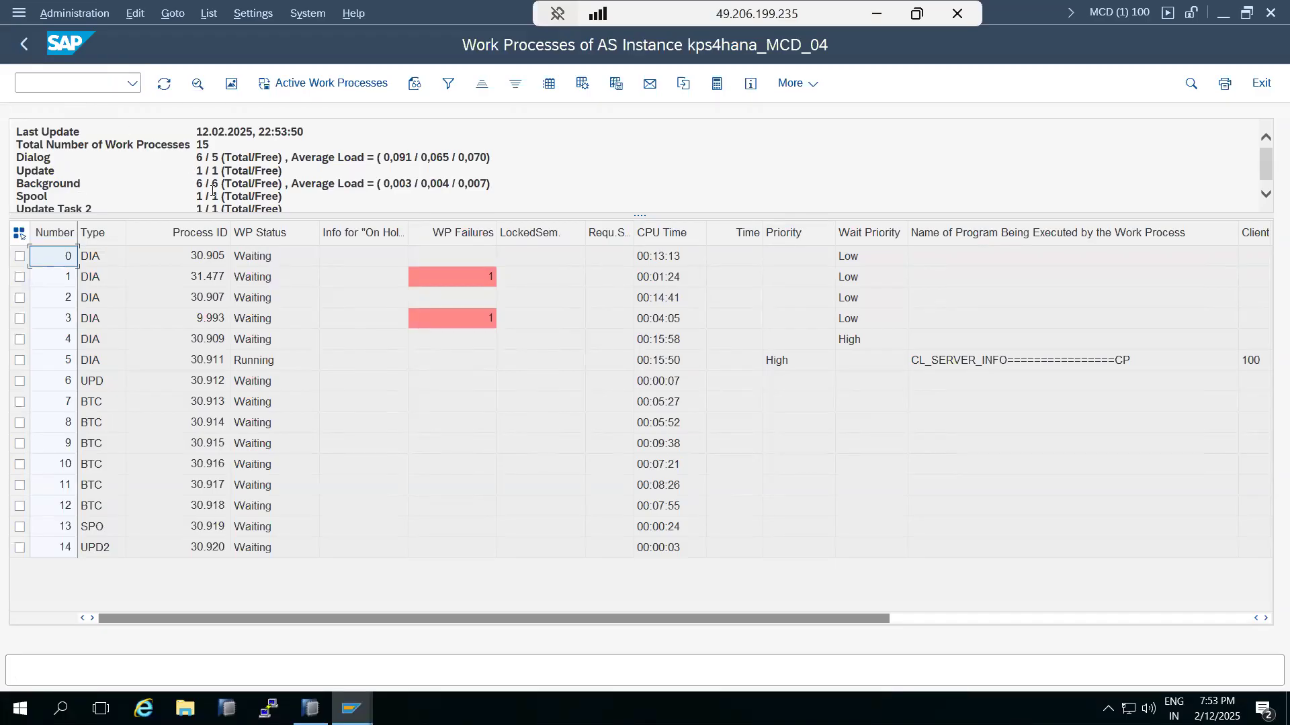
pyautogui.moveTo(637, 215); pyautogui.dragTo(635, 267)
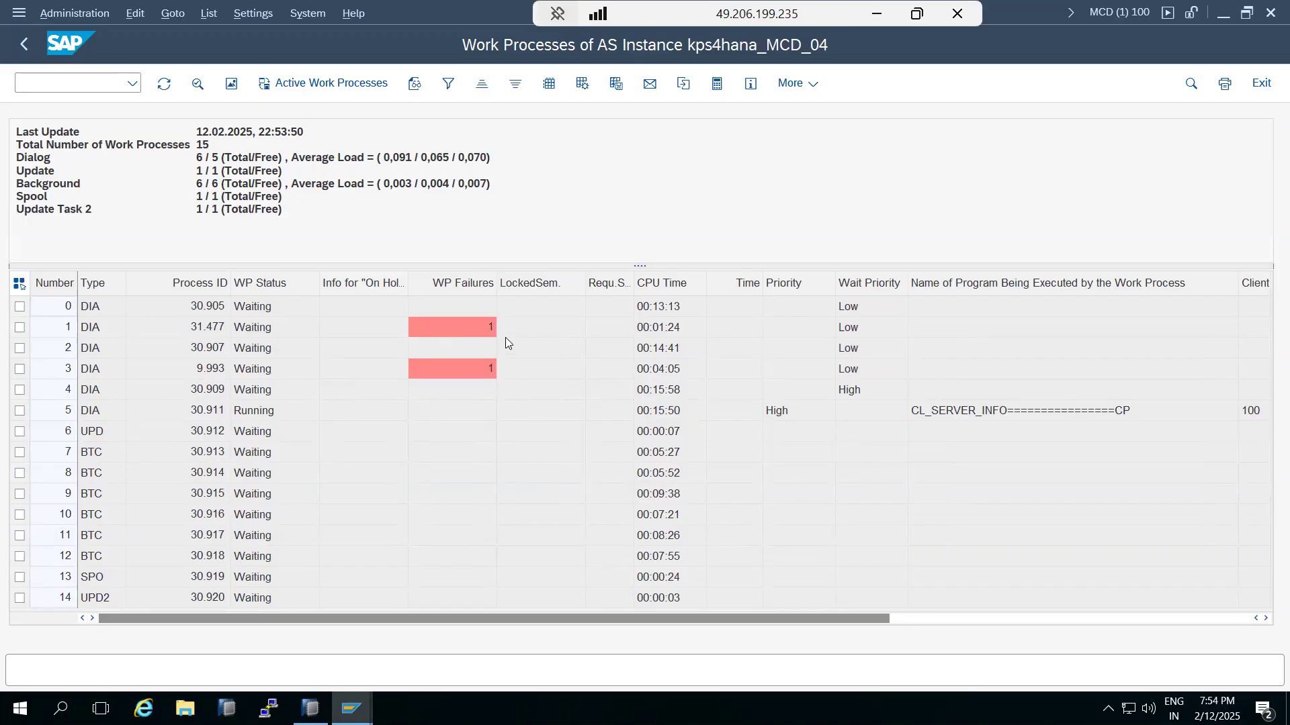
pyautogui.doubleClick(199, 158)
pyautogui.doubleClick(198, 184)
pyautogui.moveTo(207, 191); pyautogui.dragTo(221, 187)
pyautogui.click(199, 184)
pyautogui.moveTo(195, 157); pyautogui.dragTo(252, 159)
pyautogui.click(199, 158)
pyautogui.doubleClick(199, 158)
pyautogui.doubleClick(199, 183)
pyautogui.click(881, 24)
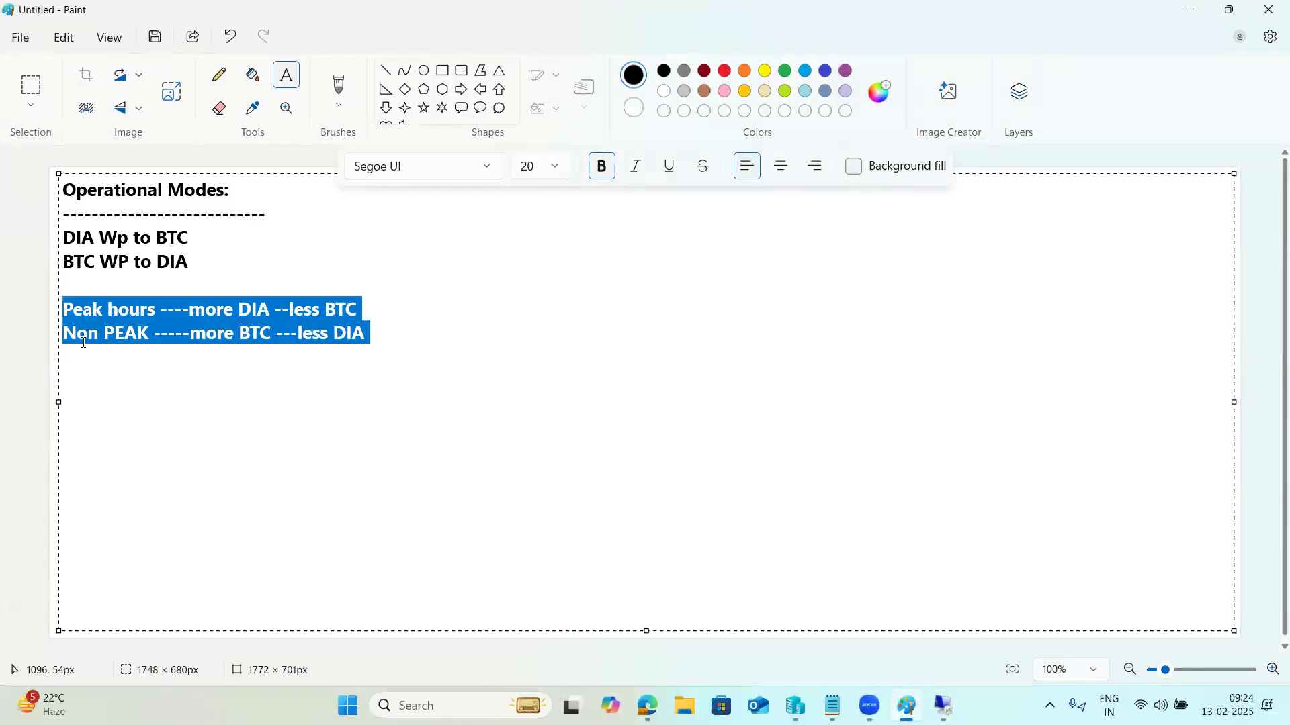
# Step: Highlight the 'DIA Wp to BTC' and 'BTC WP to DIA' lines in the notes
pyautogui.click(92, 261)
pyautogui.hotkey('shift', 'Right')
pyautogui.hotkey('shift', 'Right')
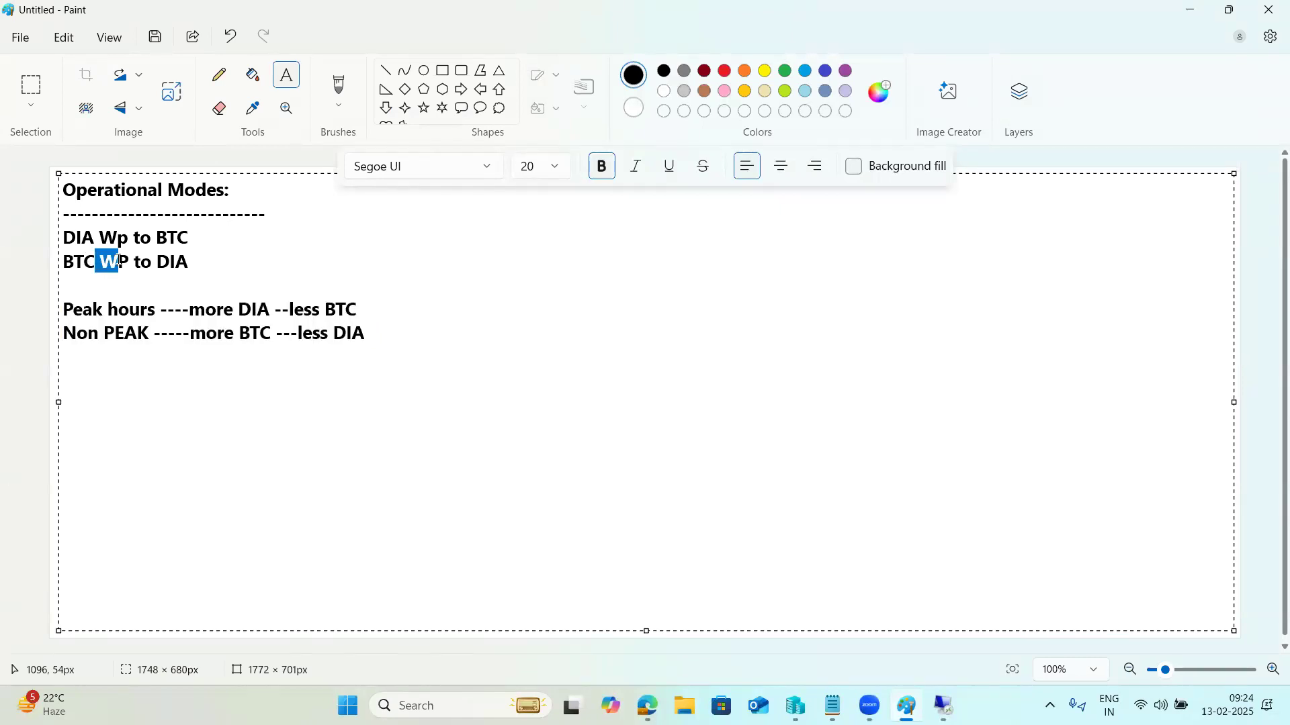
pyautogui.moveTo(74, 262); pyautogui.dragTo(196, 266)
pyautogui.moveTo(95, 238); pyautogui.dragTo(193, 238)
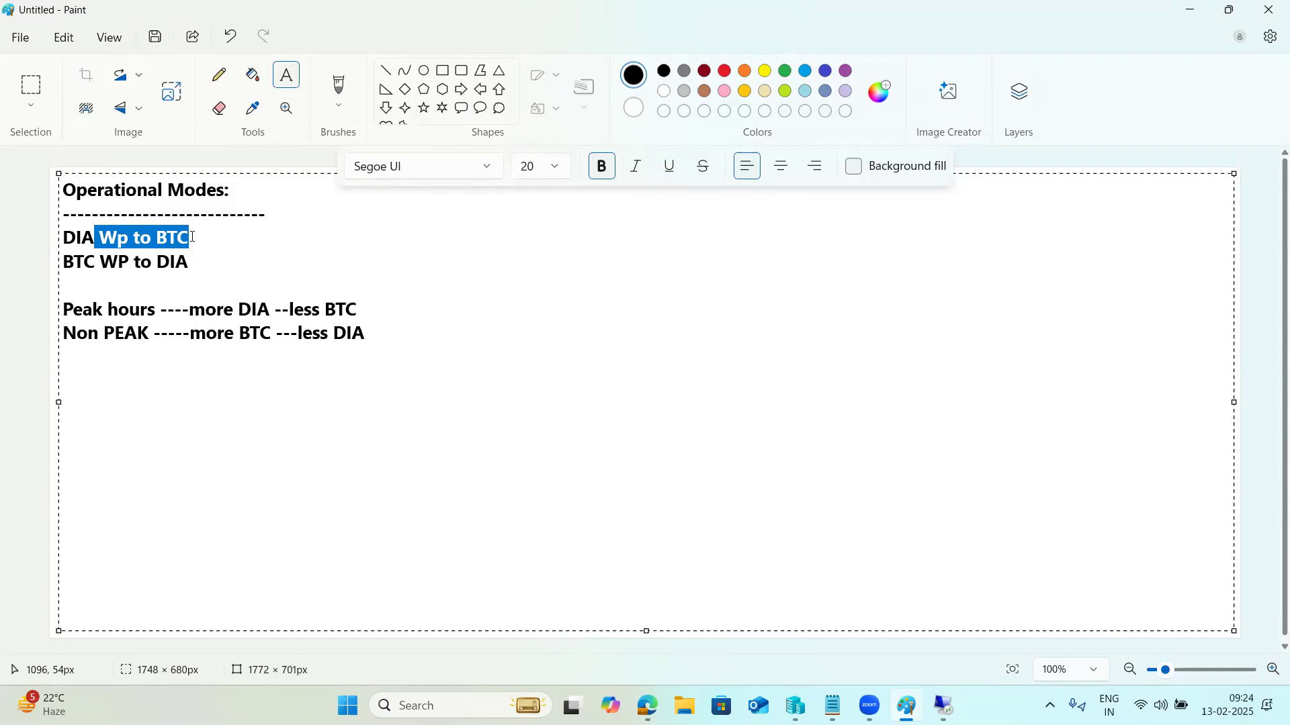
# Step: Add RZ03, RZ04 and SM63 lines below the peak and non-peak notes
pyautogui.click(371, 333)
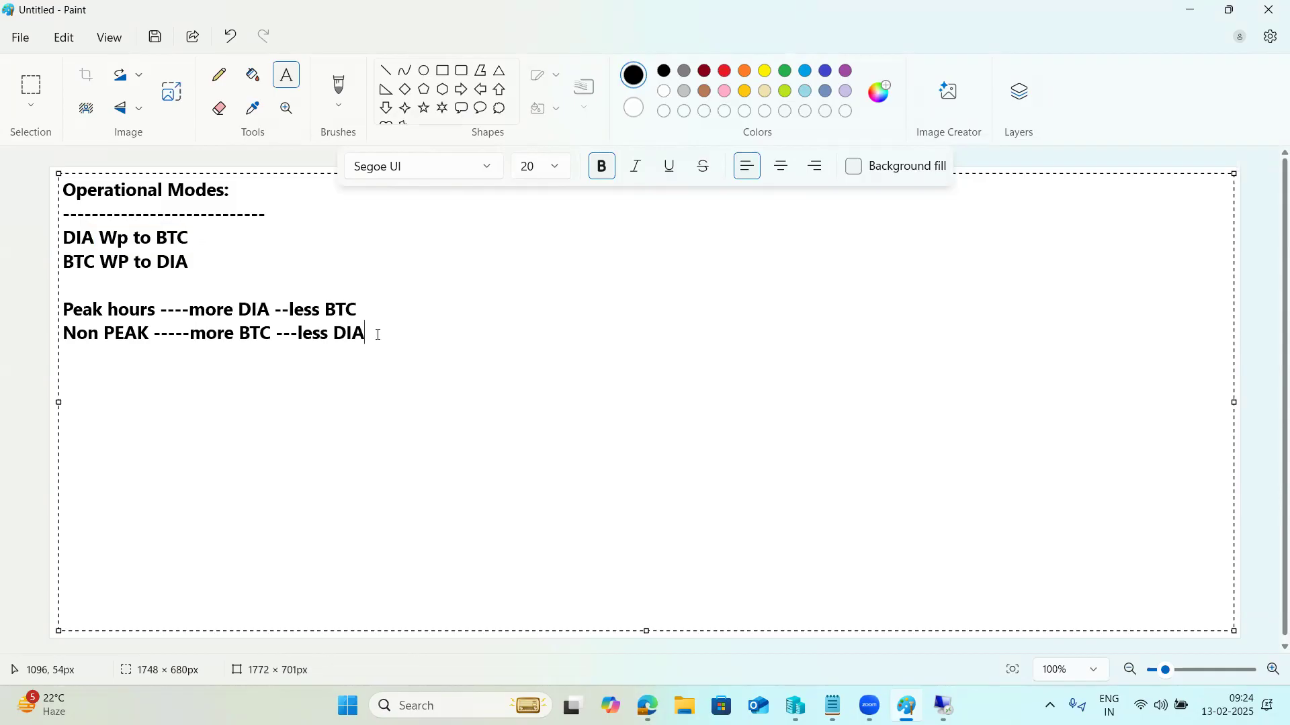
pyautogui.press('Return')
pyautogui.write('RZ04')
pyautogui.press('BackSpace')
pyautogui.write('3')
pyautogui.press('Return')
pyautogui.write('RZ04')
pyautogui.press('Return')
pyautogui.write('SM63 ')
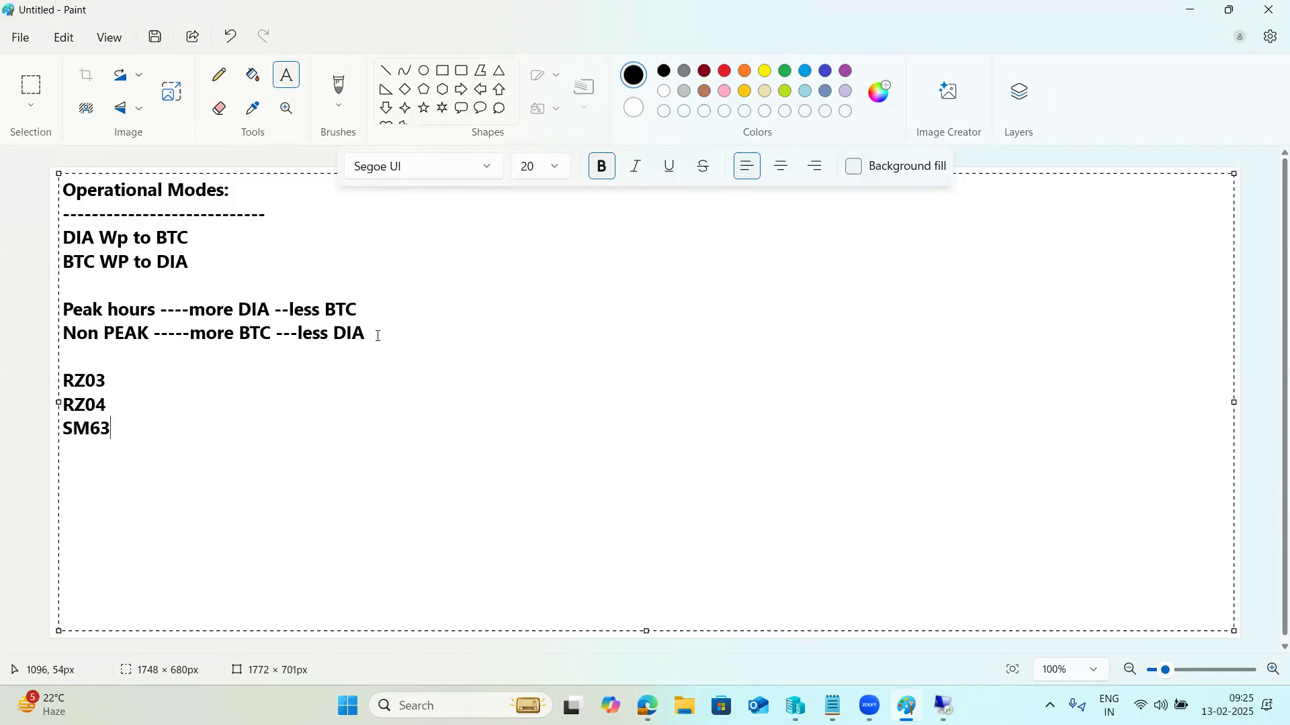
pyautogui.write('-')
pyautogui.press('Up')
pyautogui.write('-')
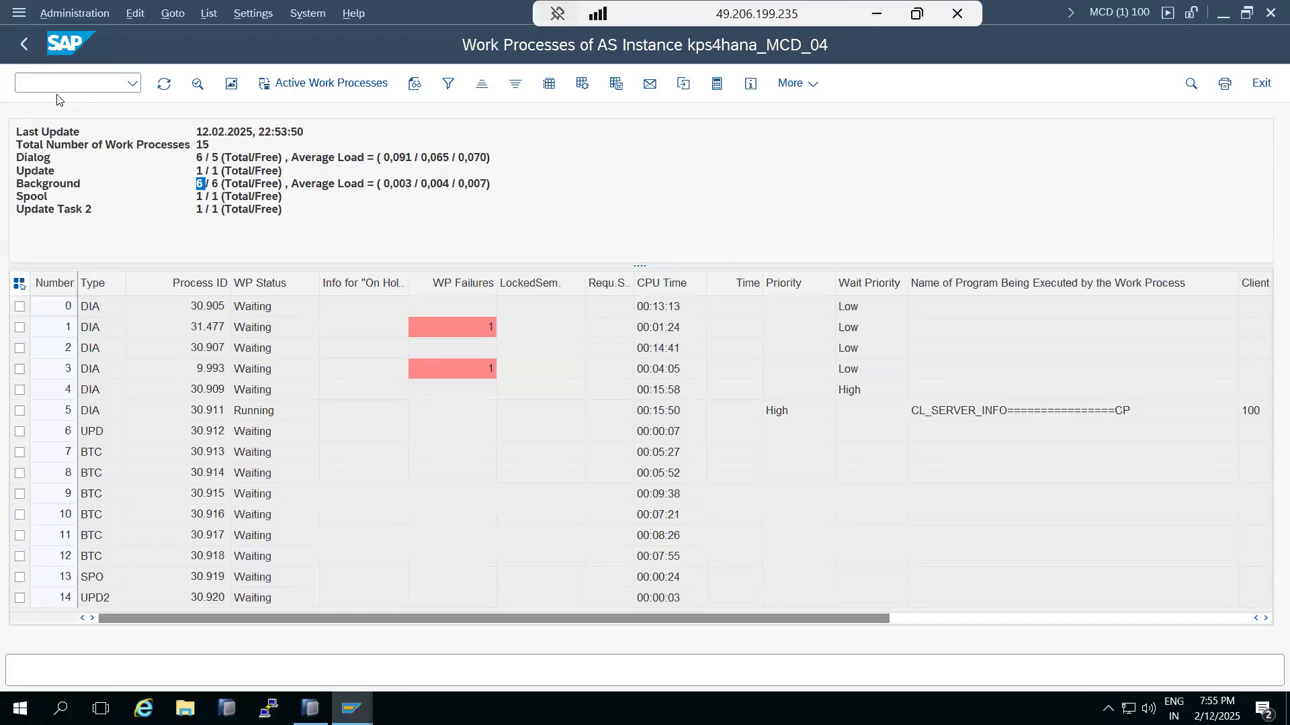
# Step: Run /nrz04, dismiss the no-scheduled-mode message, and reopen RZ04 listing only DUMMY
pyautogui.click(55, 80)
pyautogui.write('/nrz04')
pyautogui.press('Return')
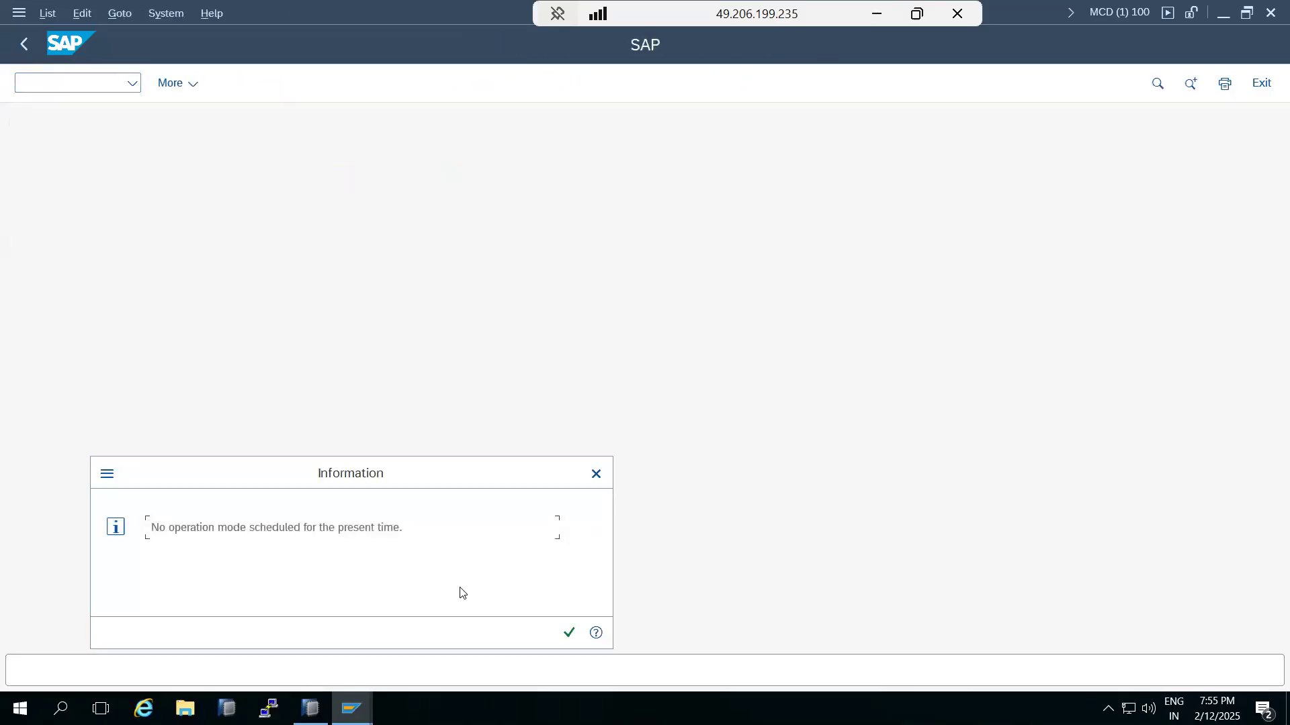
pyautogui.click(569, 632)
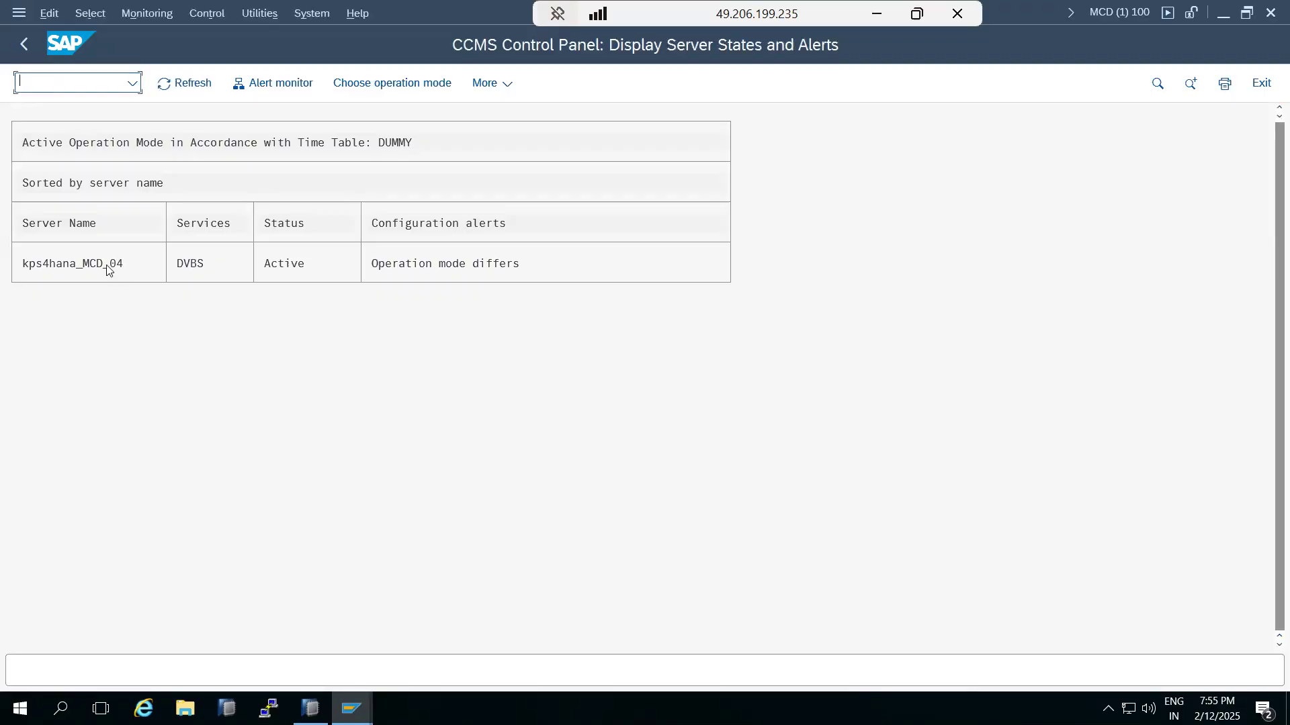
pyautogui.click(21, 44)
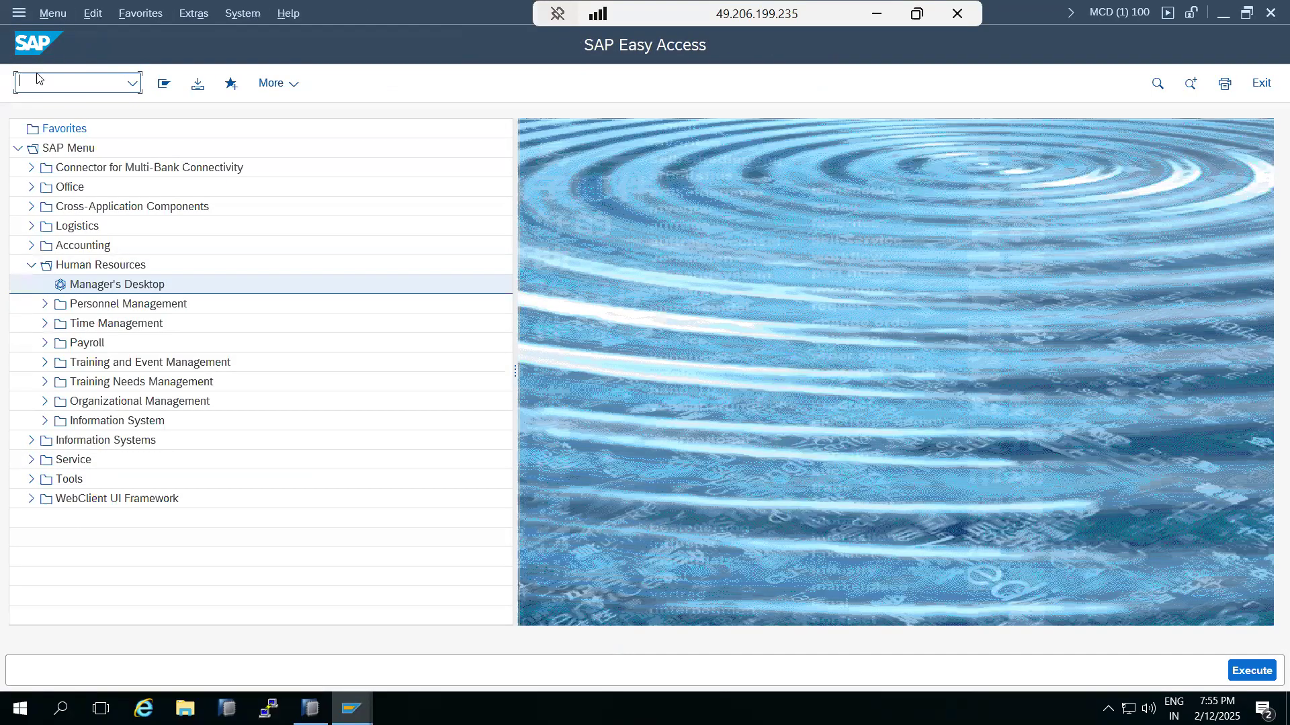
pyautogui.write('rz04')
pyautogui.press('Return')
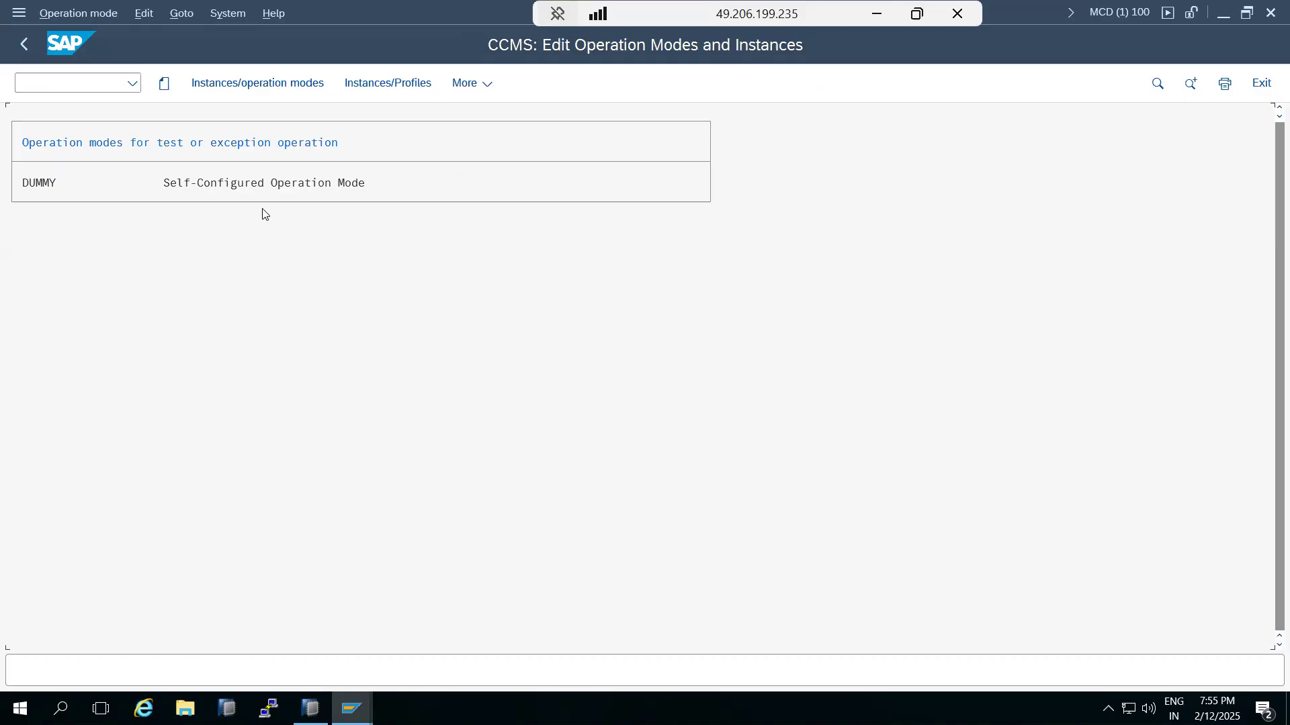
# Step: Create and save the operation mode DAY-TIME, using DAY-TIME as its short description too
pyautogui.click(163, 83)
pyautogui.click(253, 255)
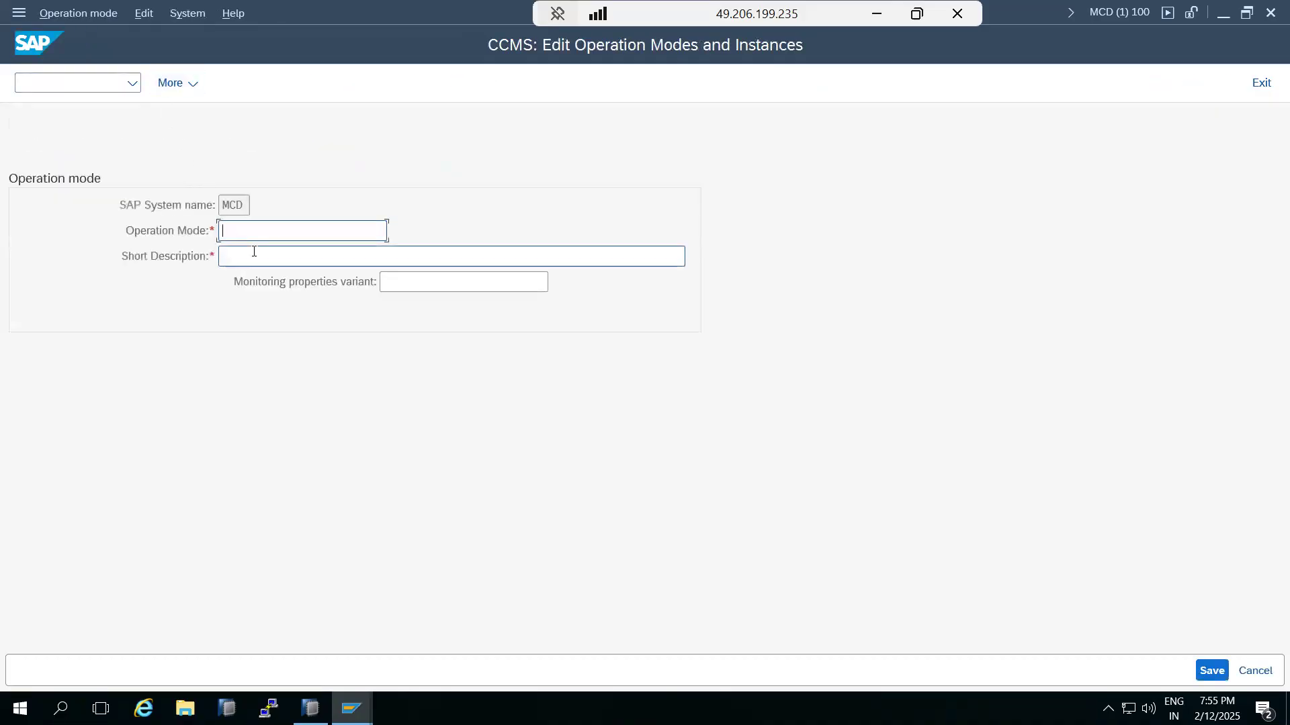
pyautogui.click(246, 234)
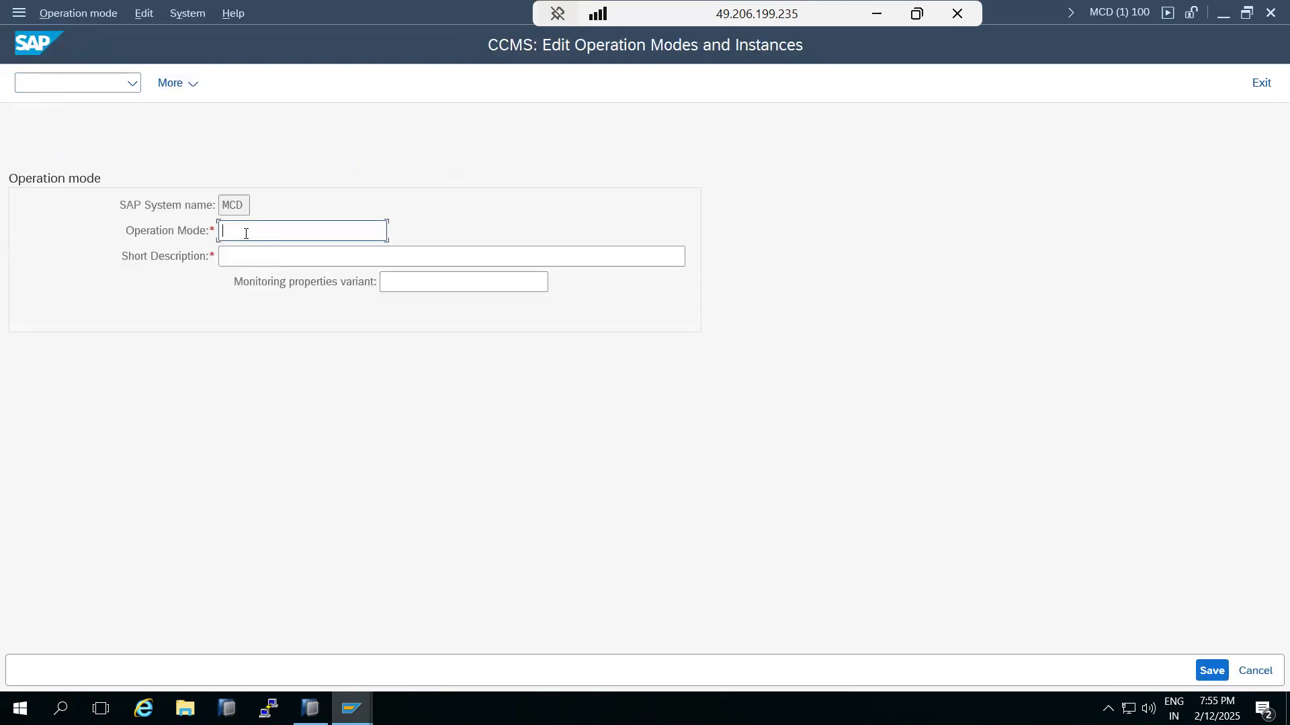
pyautogui.write('DAY TIME')
pyautogui.doubleClick(246, 234)
pyautogui.hotkey('ctrl', 'c')
pyautogui.click(268, 258)
pyautogui.hotkey('ctrl', 'v')
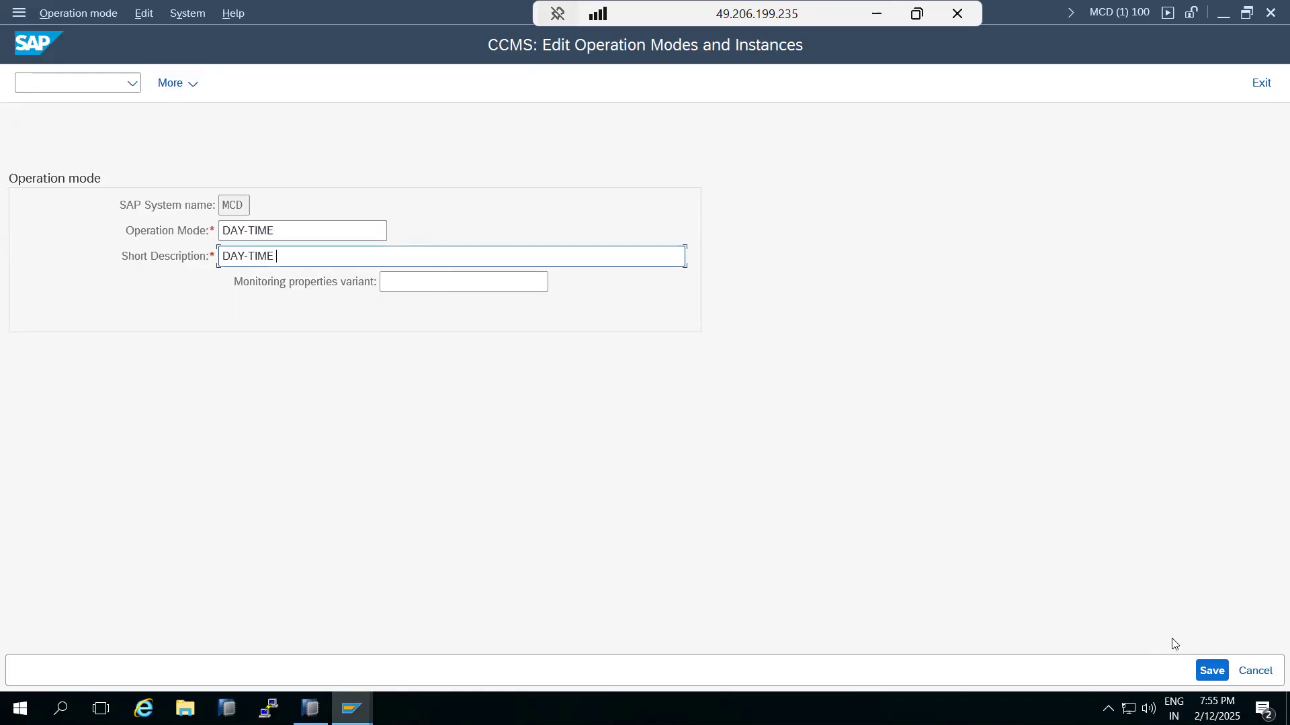
pyautogui.click(1211, 672)
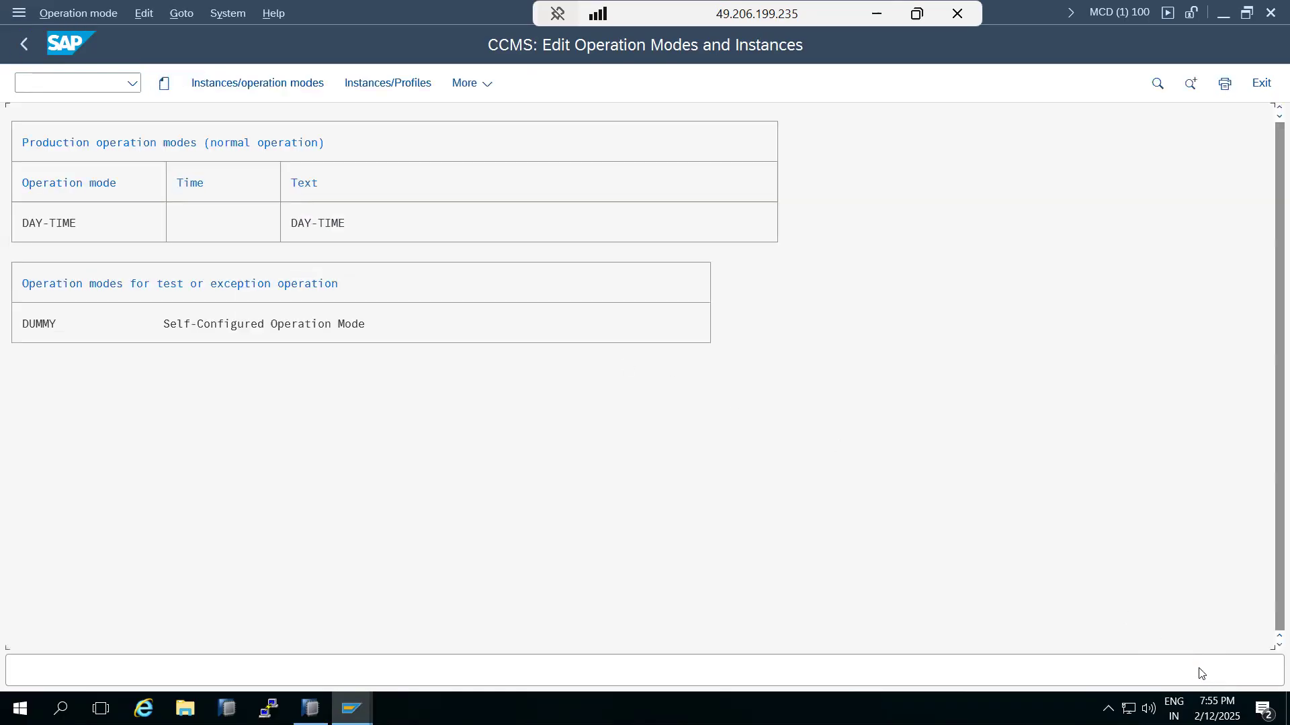
# Step: Create and save the NIGHT_MODE operation mode with matching description, then show instances/operation modes
pyautogui.click(165, 83)
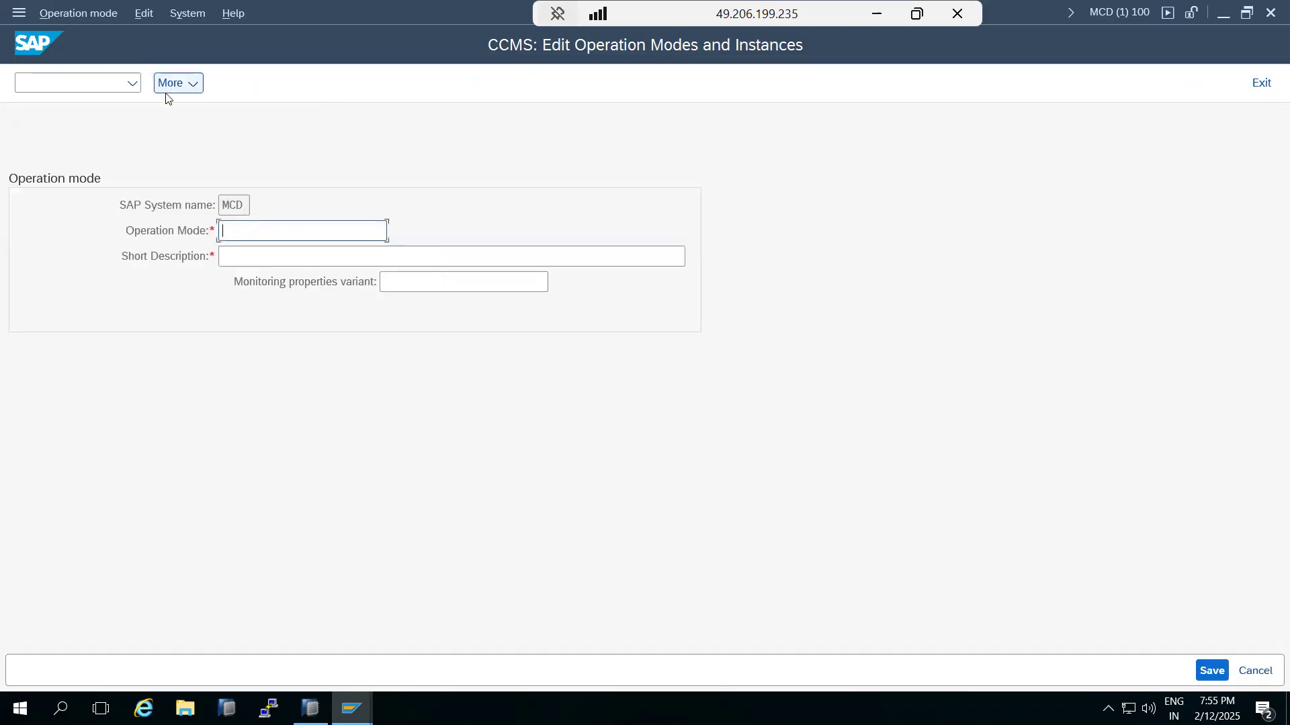
pyautogui.write('NIGHT_MODE')
pyautogui.doubleClick(244, 231)
pyautogui.hotkey('ctrl', 'c')
pyautogui.click(240, 256)
pyautogui.hotkey('ctrl', 'v')
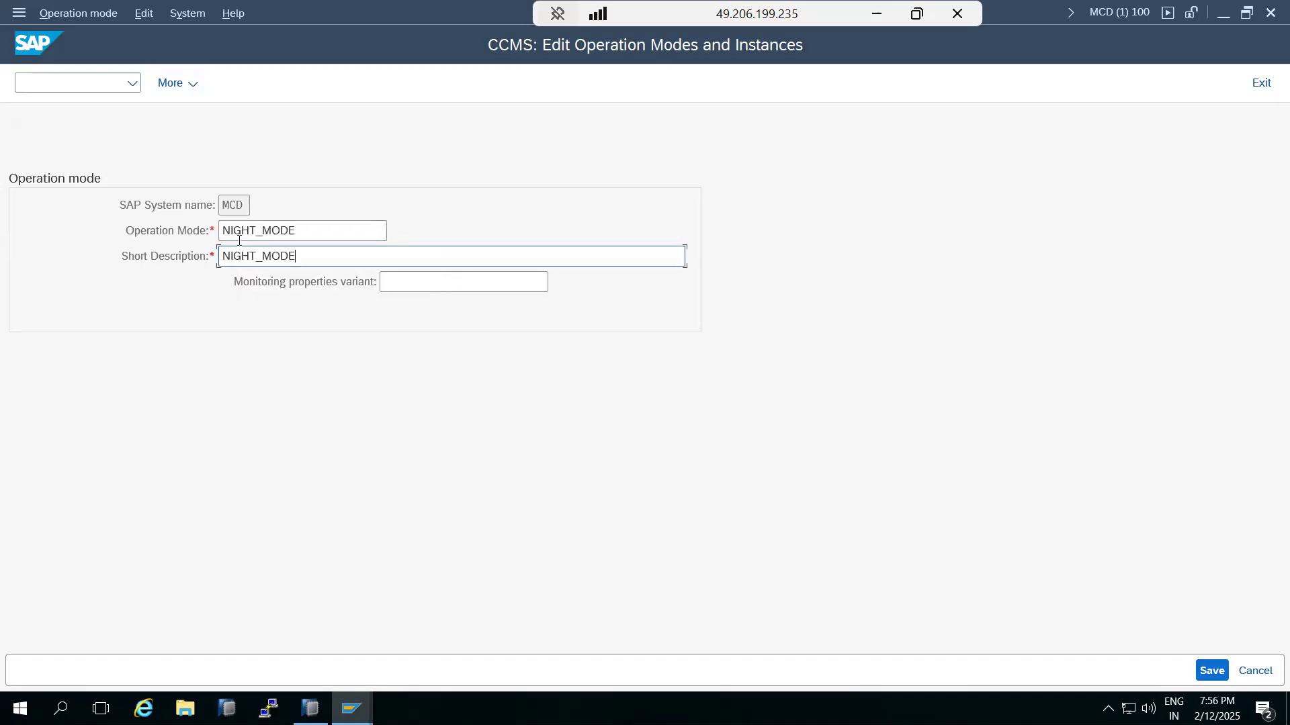
pyautogui.click(1210, 671)
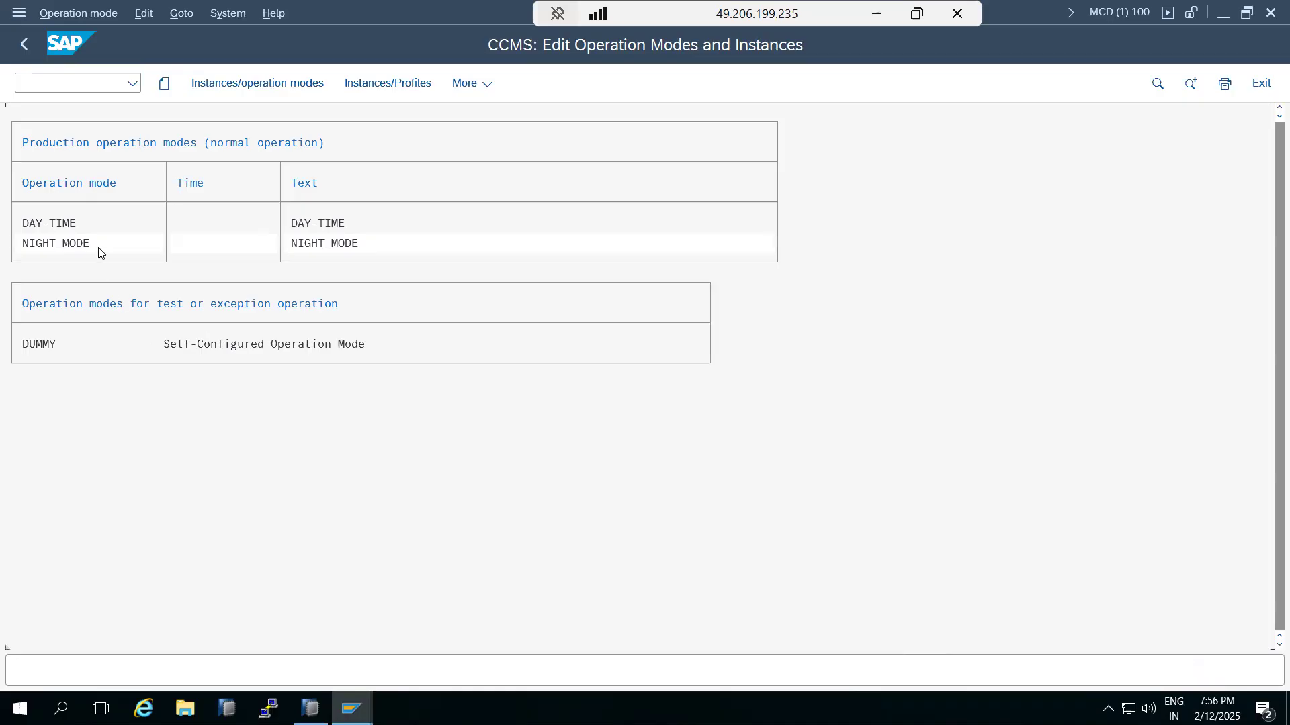
pyautogui.click(229, 86)
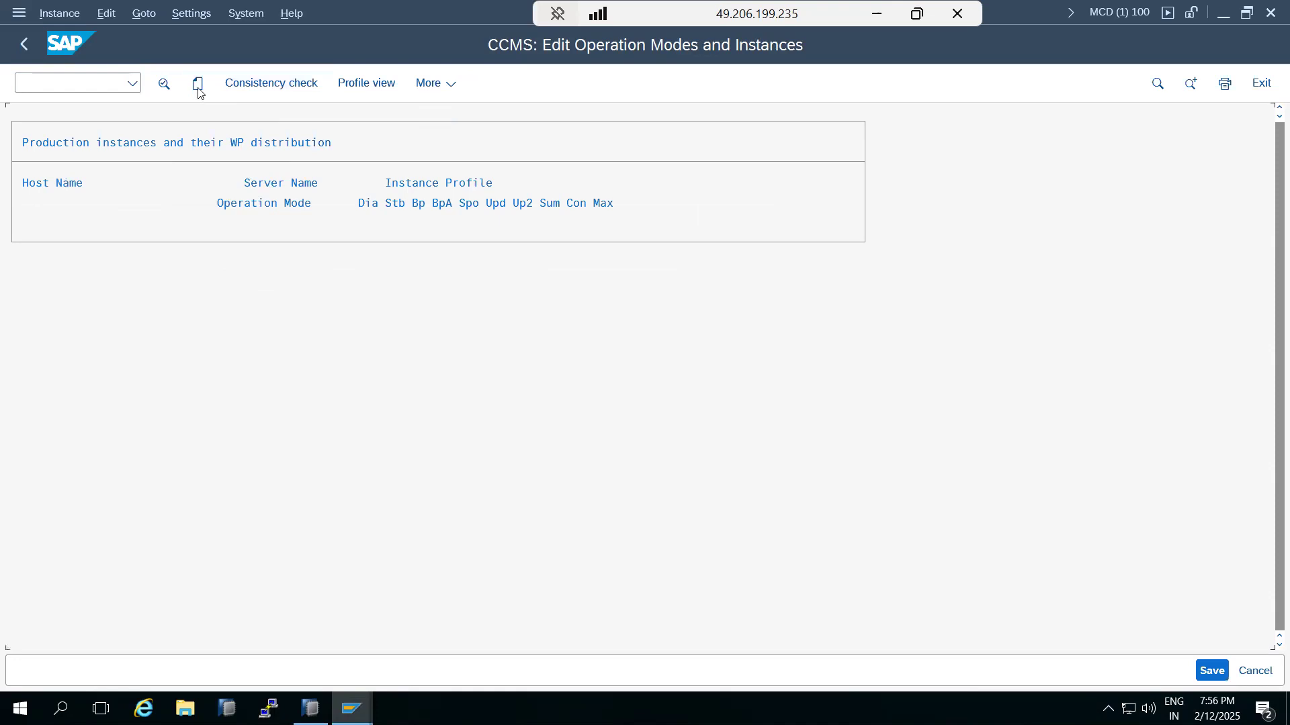
# Step: Create instance data from profile MCD_D04_KPS4HANA with host kps4hana and system number 04
pyautogui.click(197, 86)
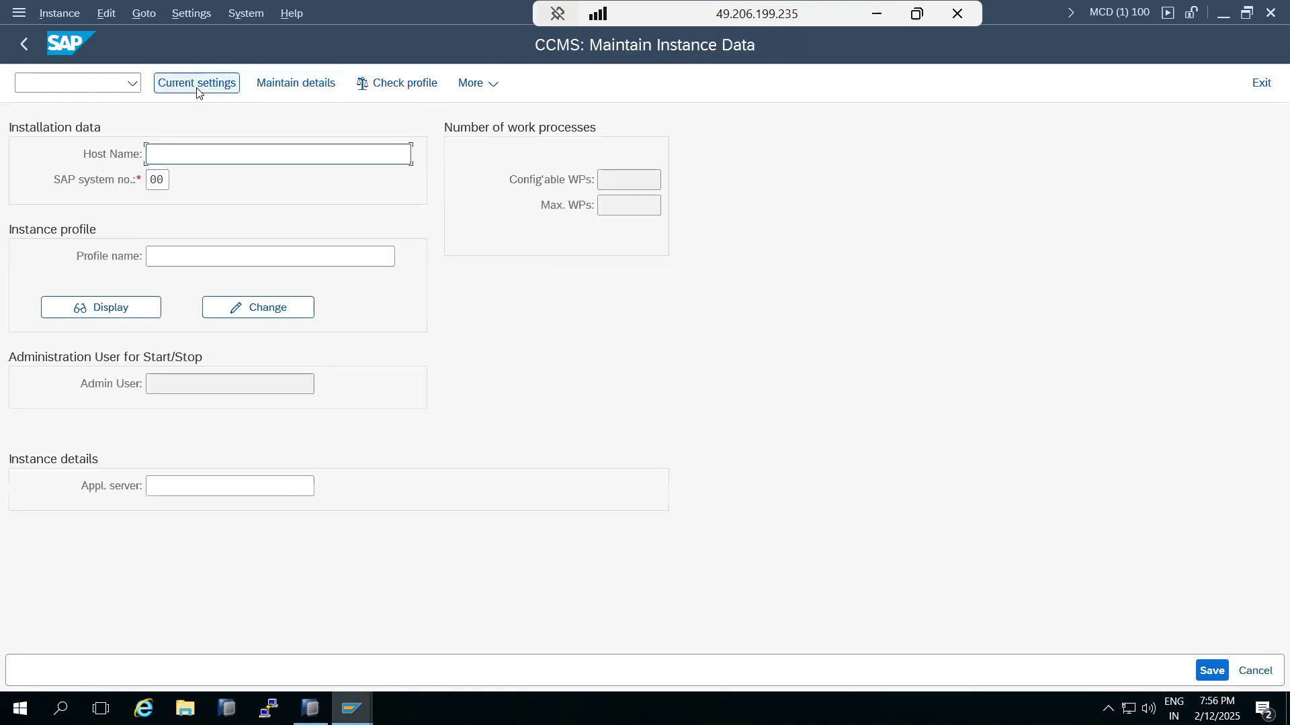
pyautogui.click(161, 250)
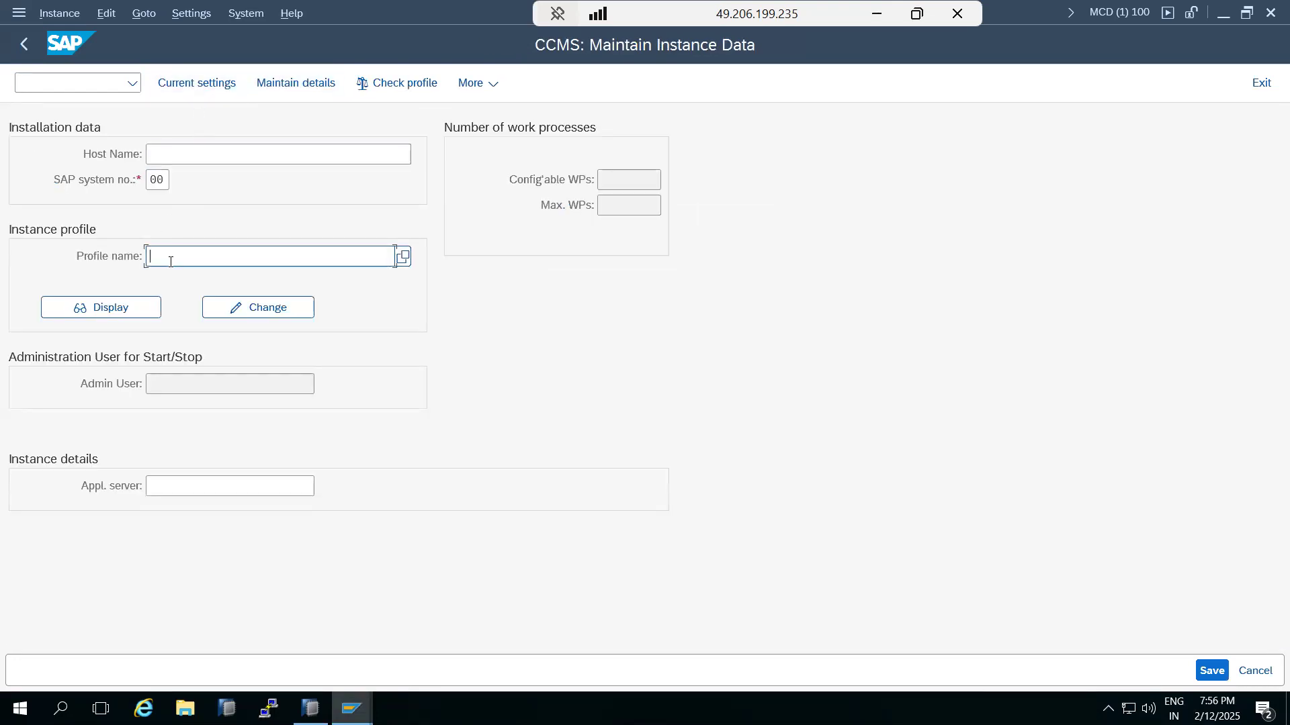
pyautogui.click(403, 256)
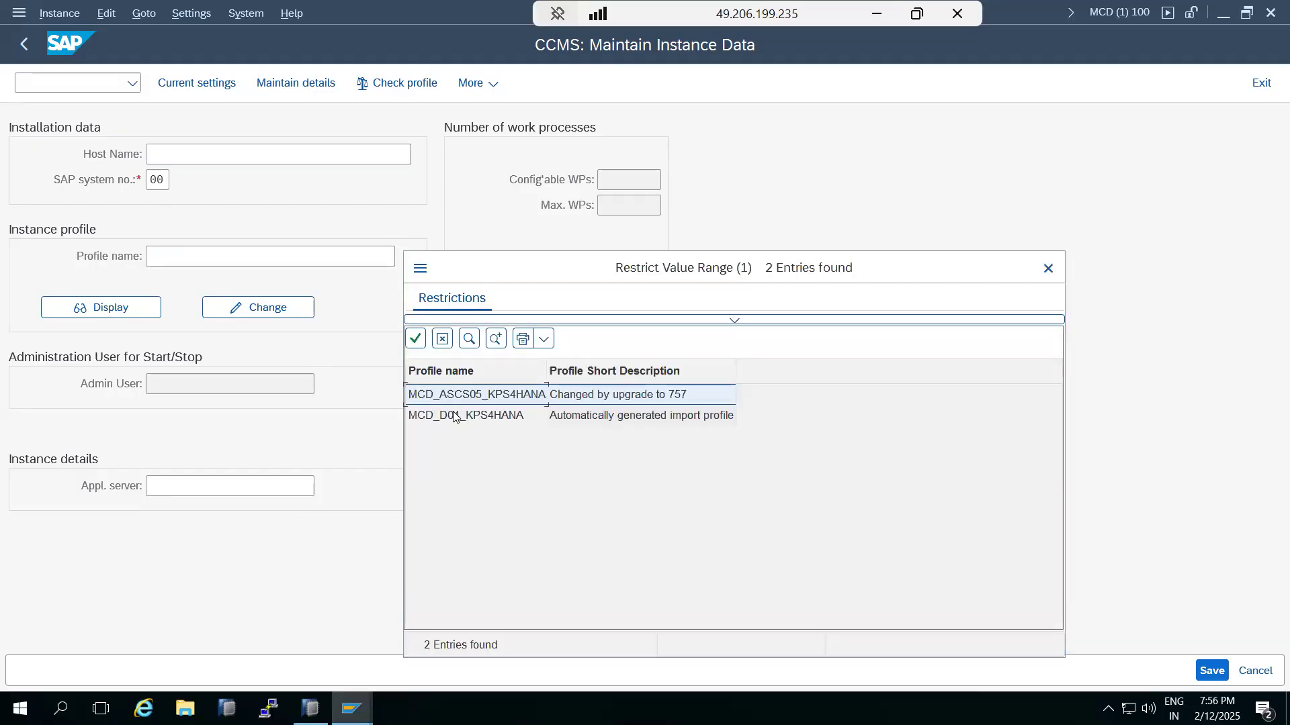
pyautogui.doubleClick(451, 416)
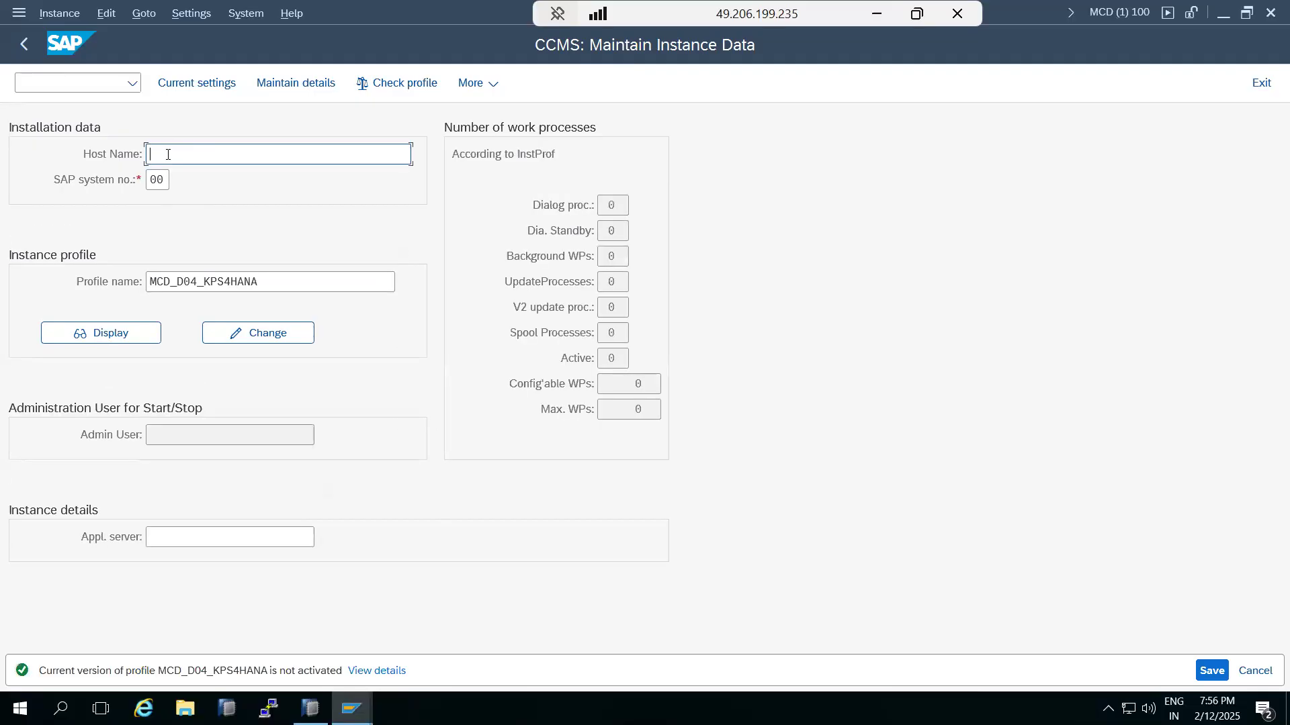
pyautogui.write('k')
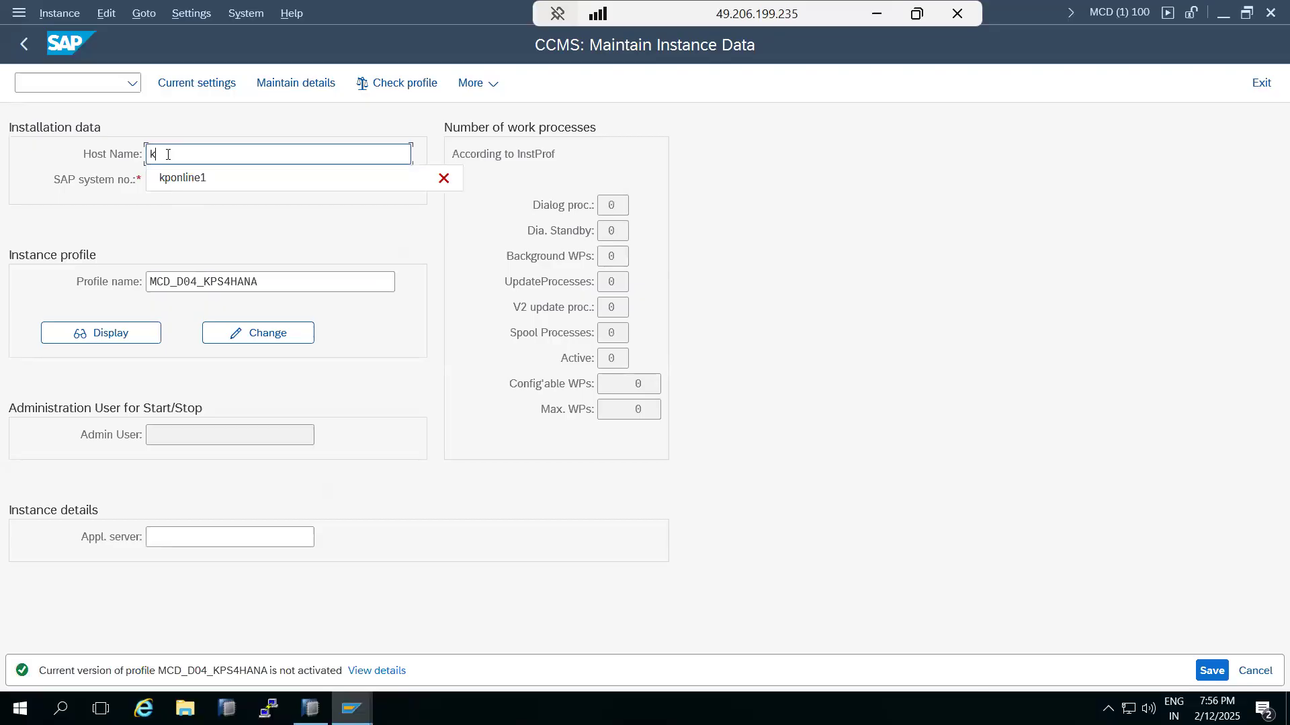
pyautogui.write('ps4hana')
pyautogui.press('Tab')
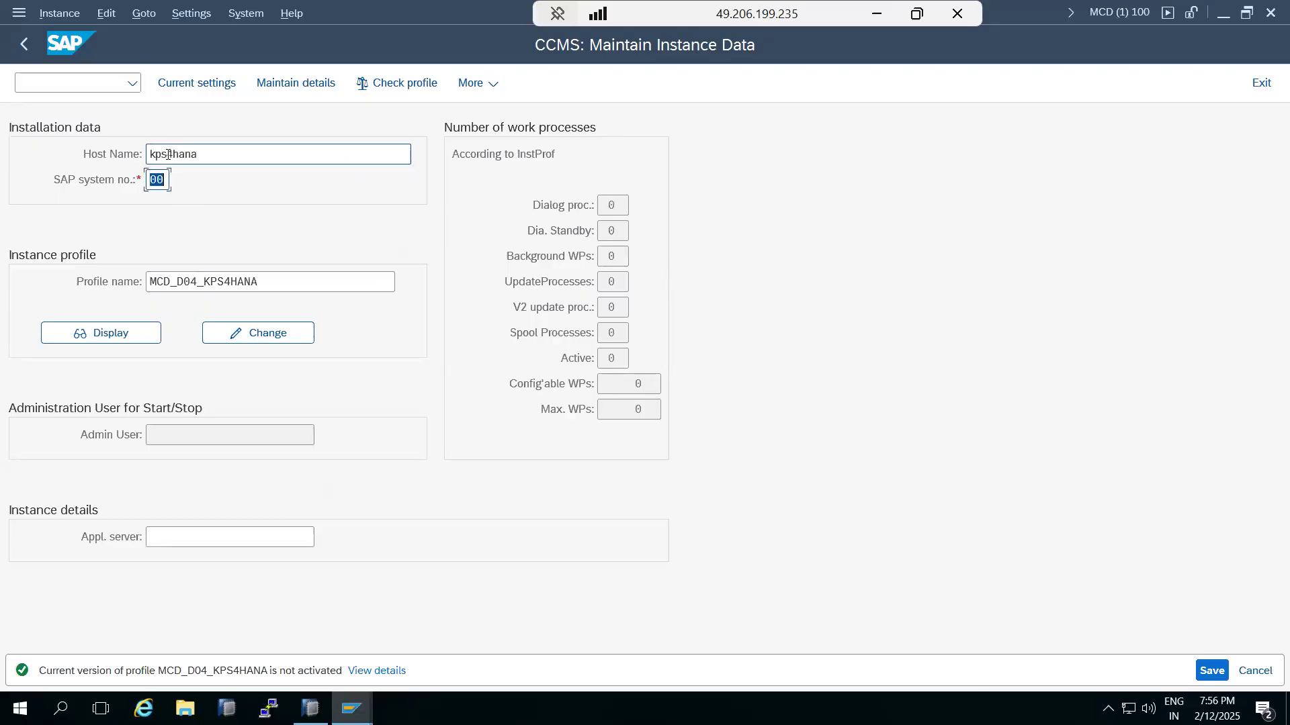
pyautogui.write('04')
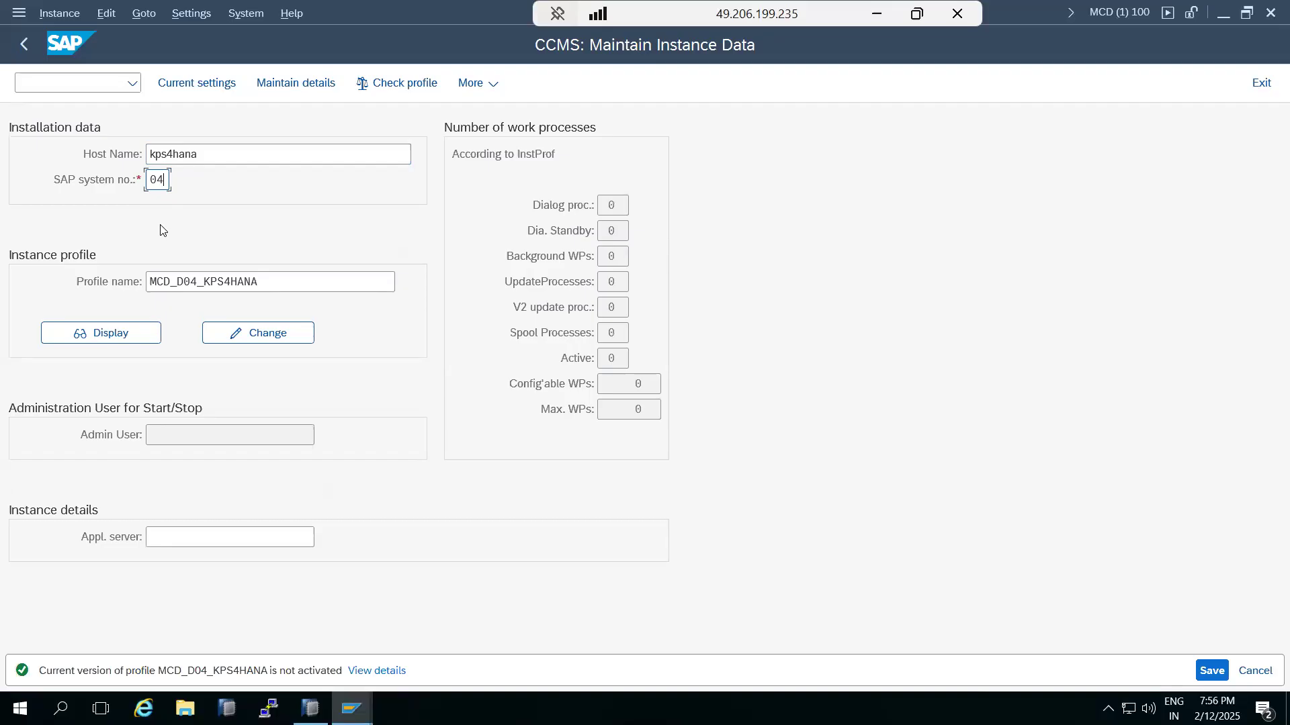
pyautogui.press('Return')
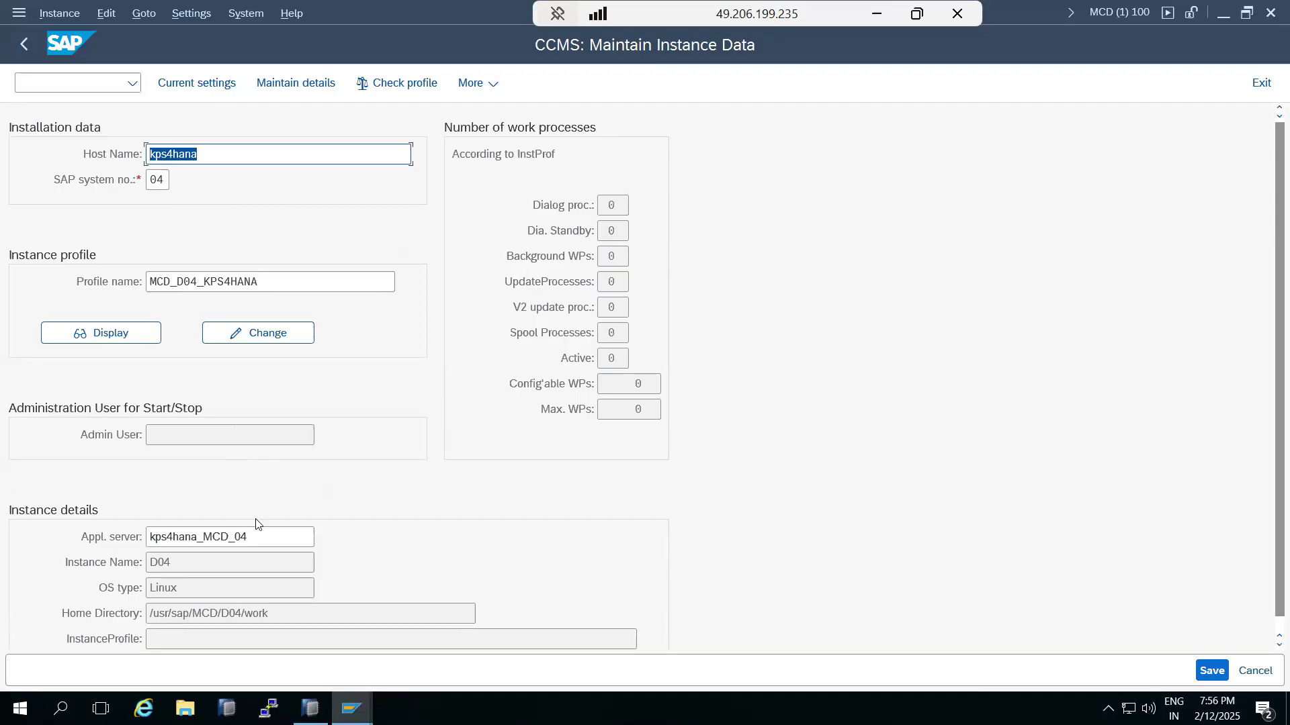
# Step: Save the kps4hana instance and select DAY-TIME as the operation mode for its distribution
pyautogui.click(1209, 671)
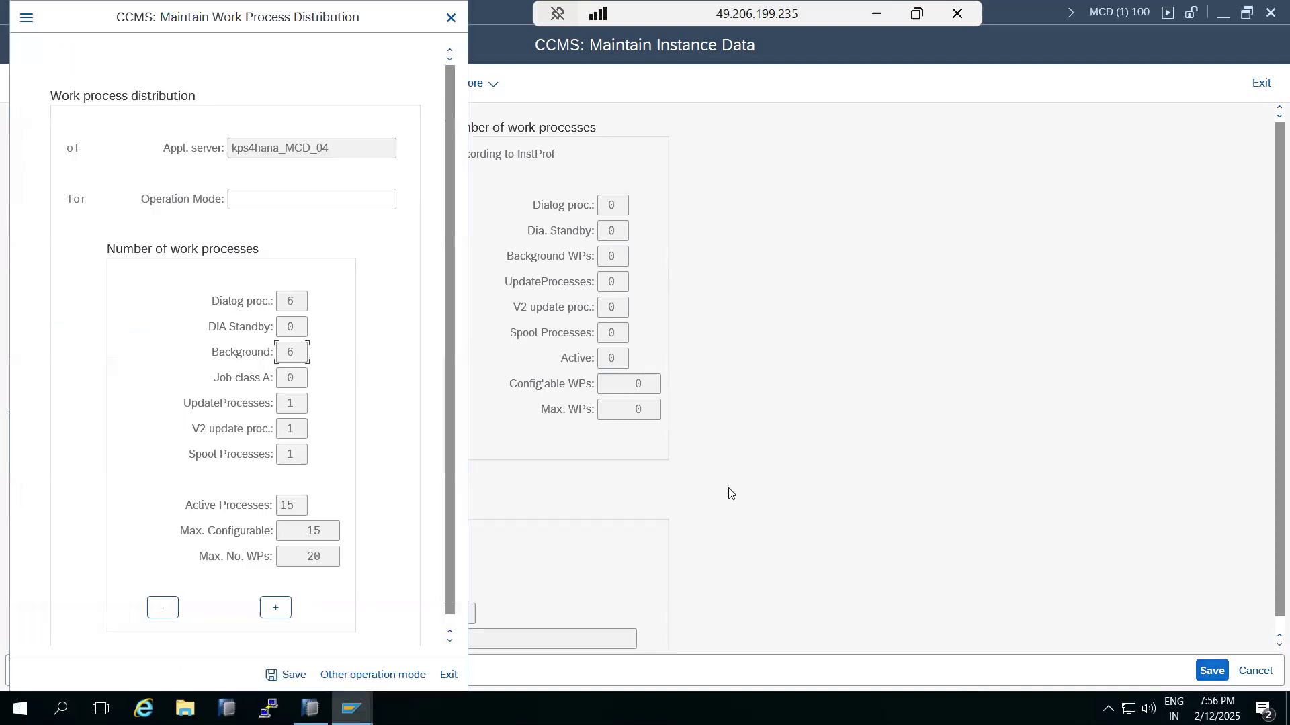
pyautogui.click(250, 202)
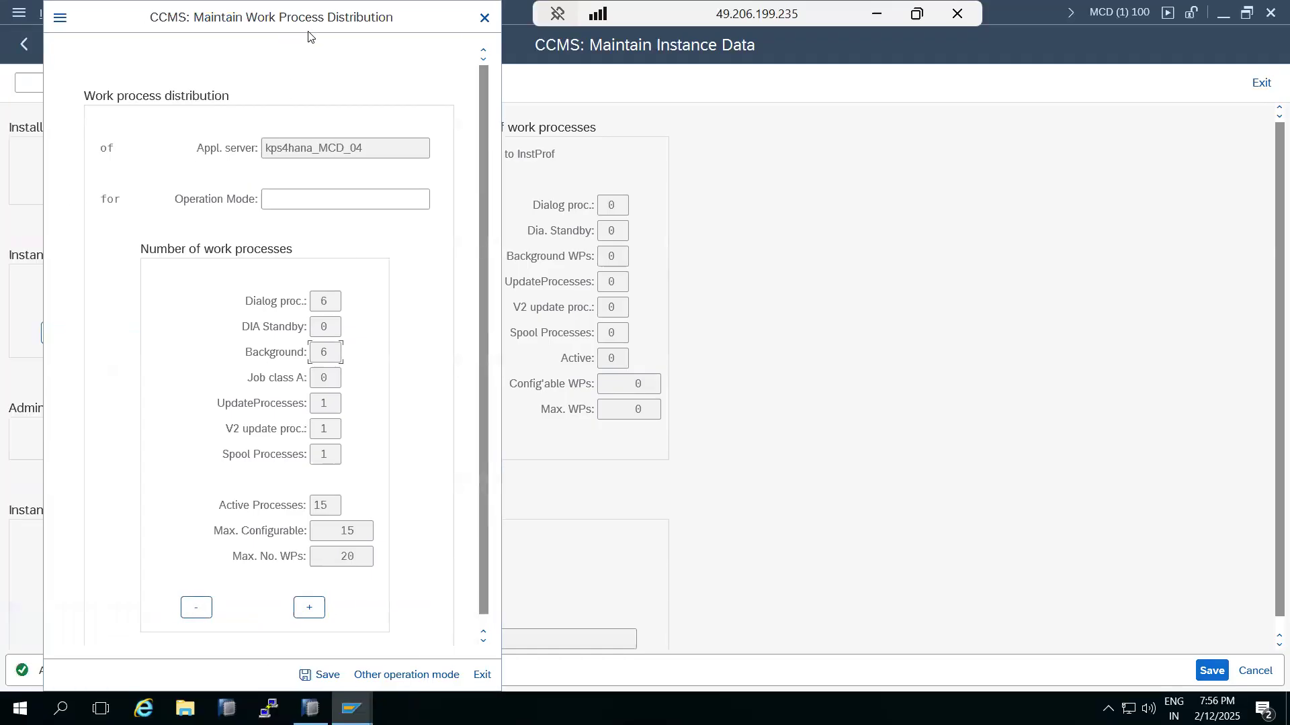
pyautogui.click(346, 199)
pyautogui.click(438, 199)
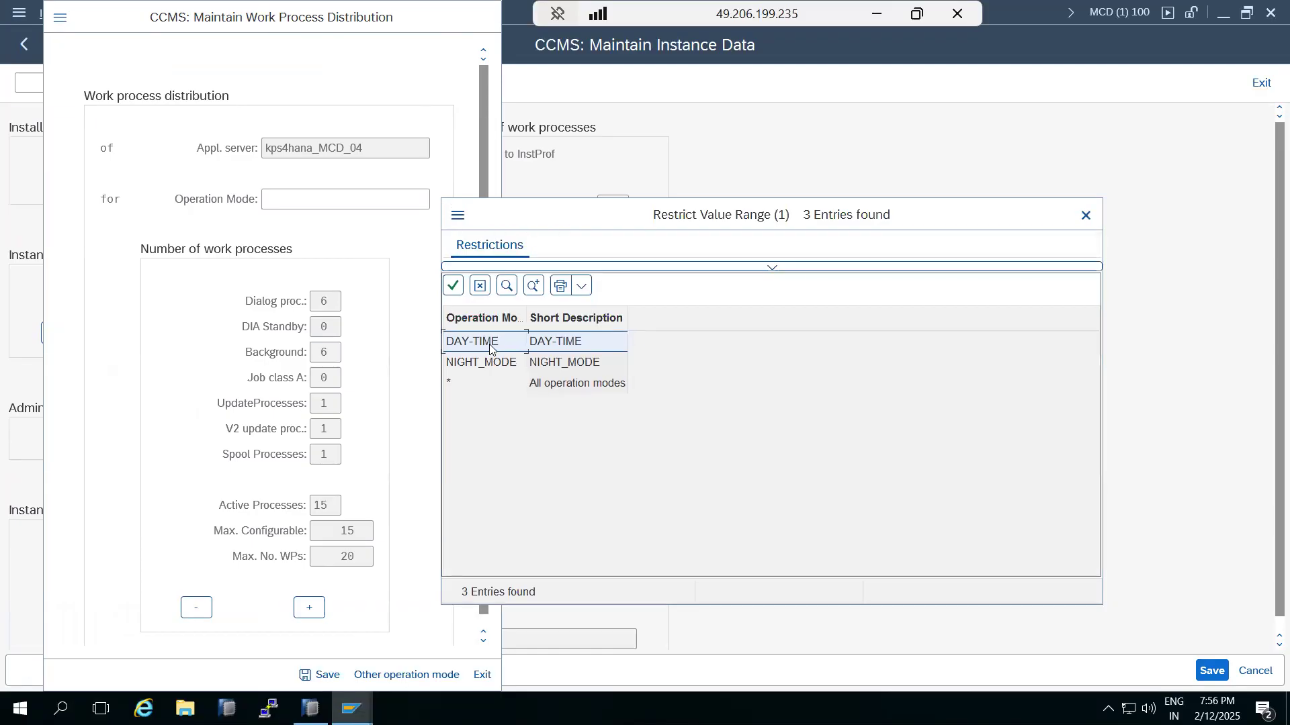
pyautogui.doubleClick(493, 343)
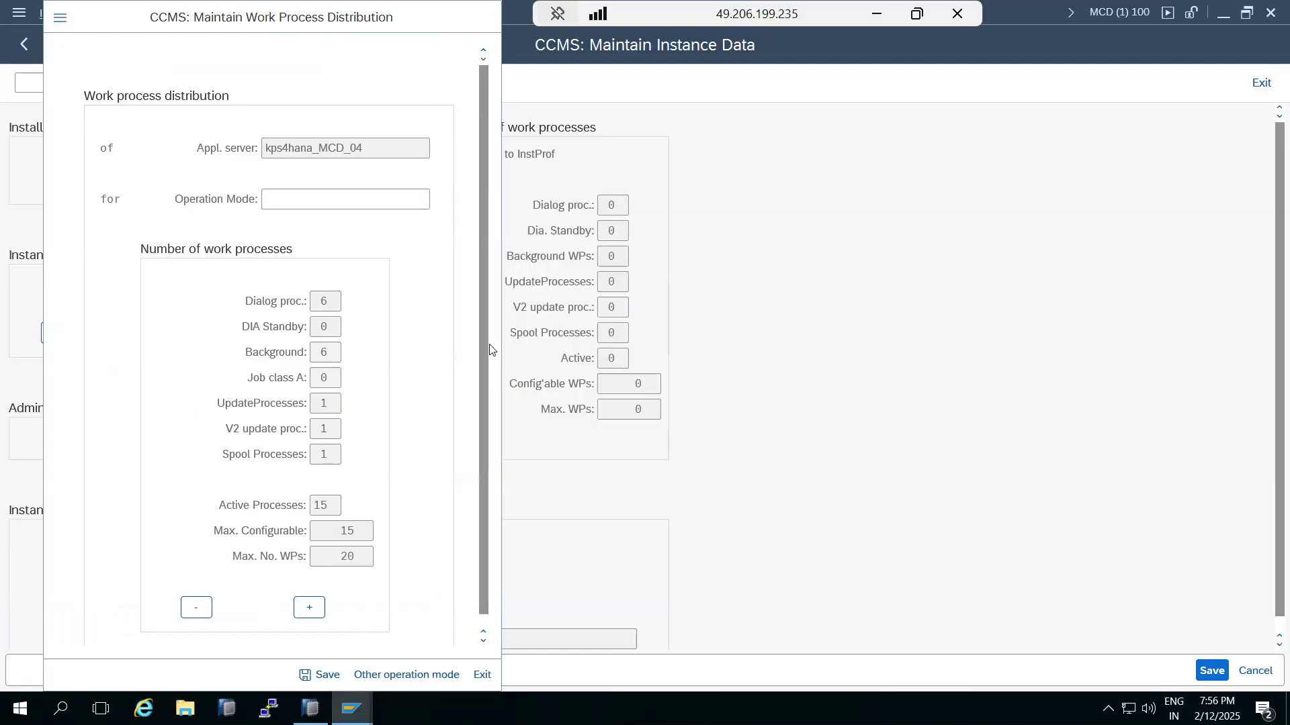
# Step: Cut background work processes to 3, raise dialog processes to 9, and save
pyautogui.click(321, 354)
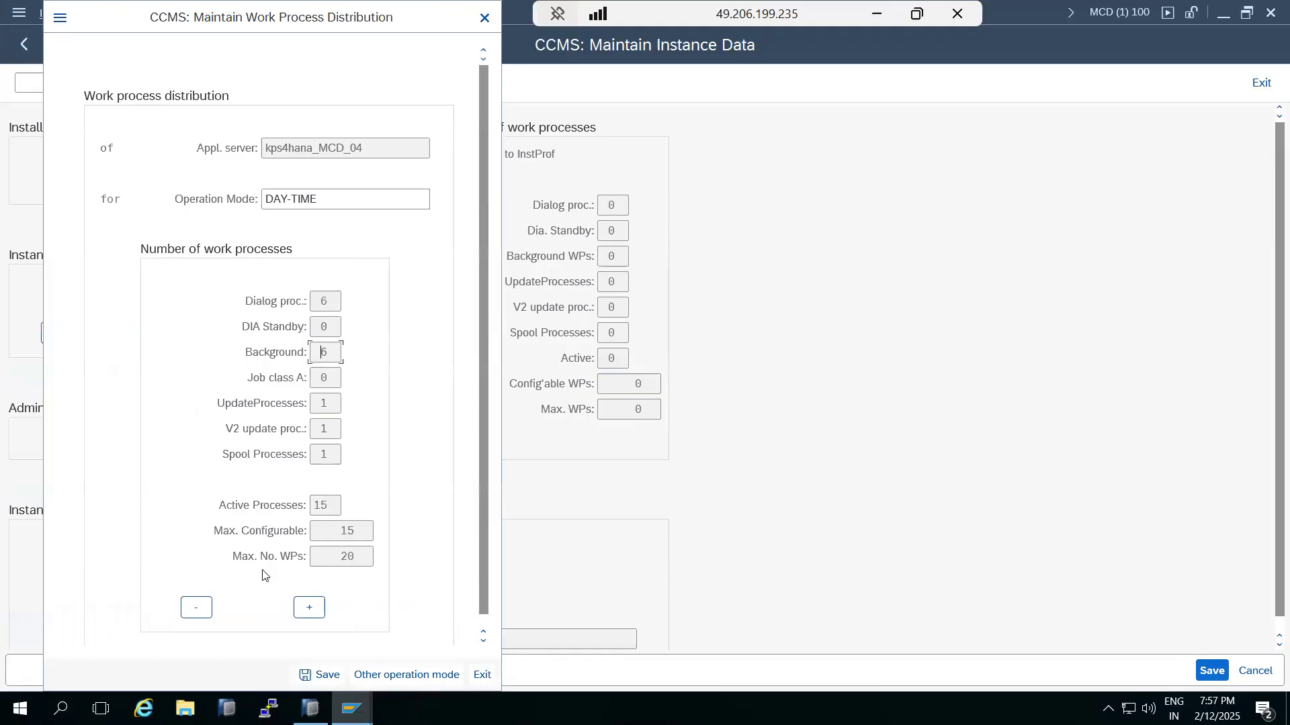
pyautogui.click(211, 611)
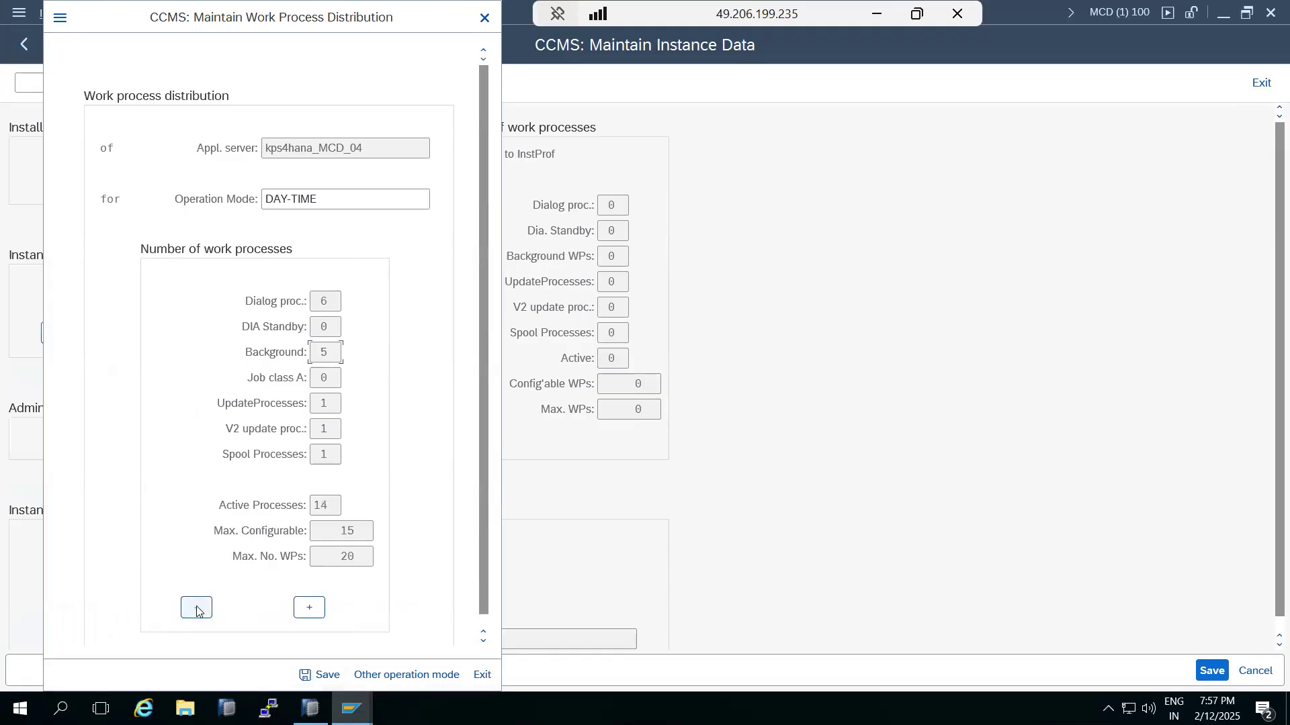
pyautogui.click(199, 611)
pyautogui.click(333, 302)
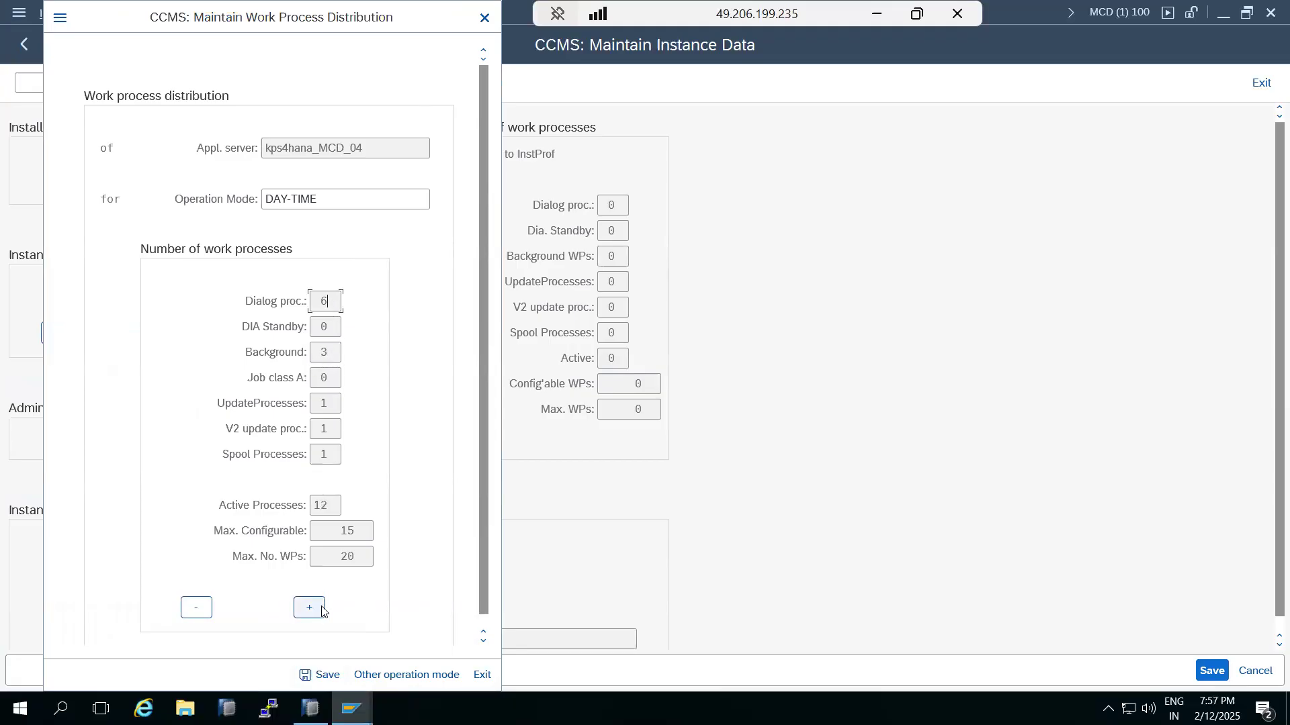
pyautogui.click(322, 612)
pyautogui.click(322, 613)
pyautogui.click(322, 612)
pyautogui.click(328, 673)
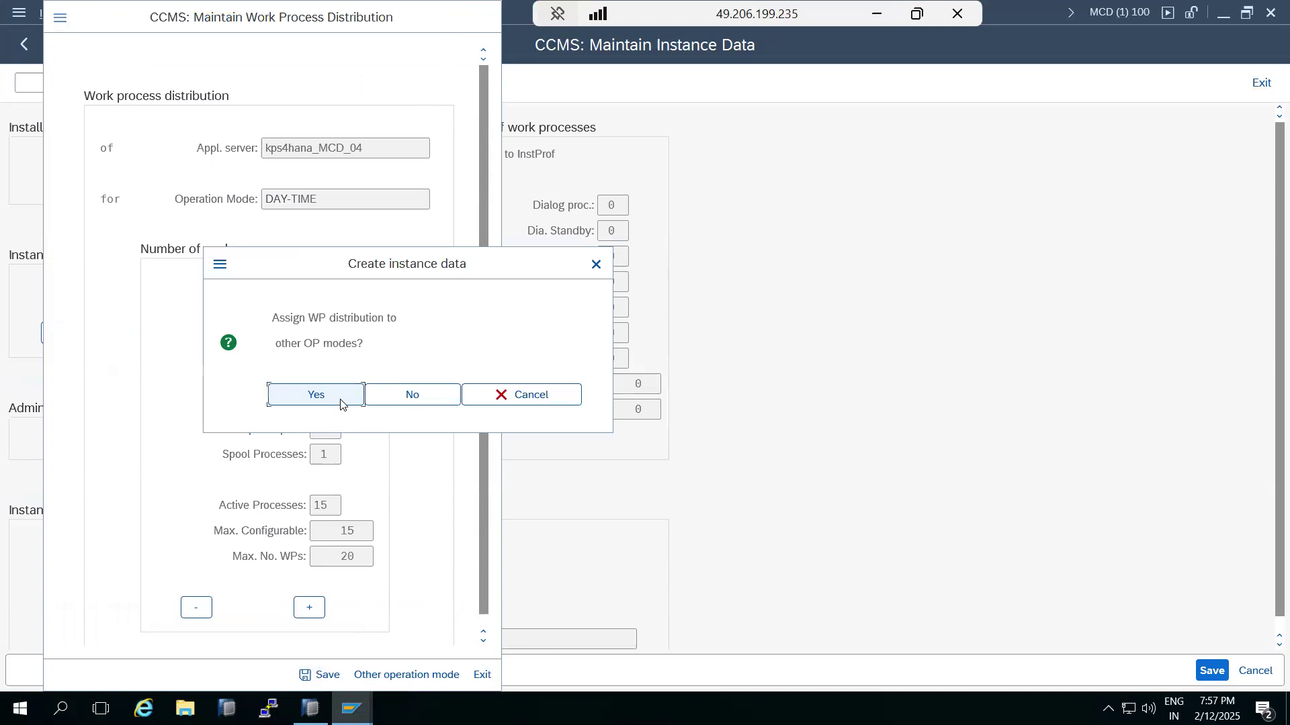
# Step: Continue with other modes, choose NIGHT_MODE, and reduce its dialog work processes to 4
pyautogui.click(340, 403)
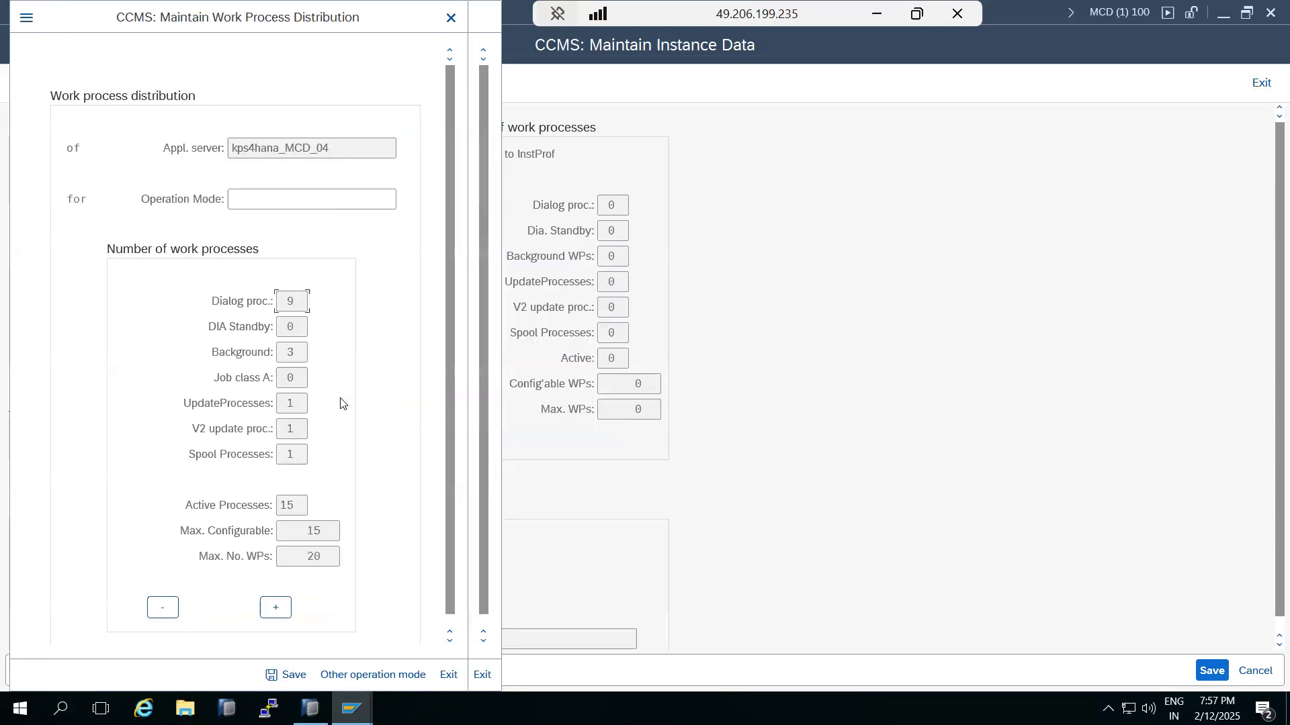
pyautogui.click(404, 201)
pyautogui.doubleClick(271, 374)
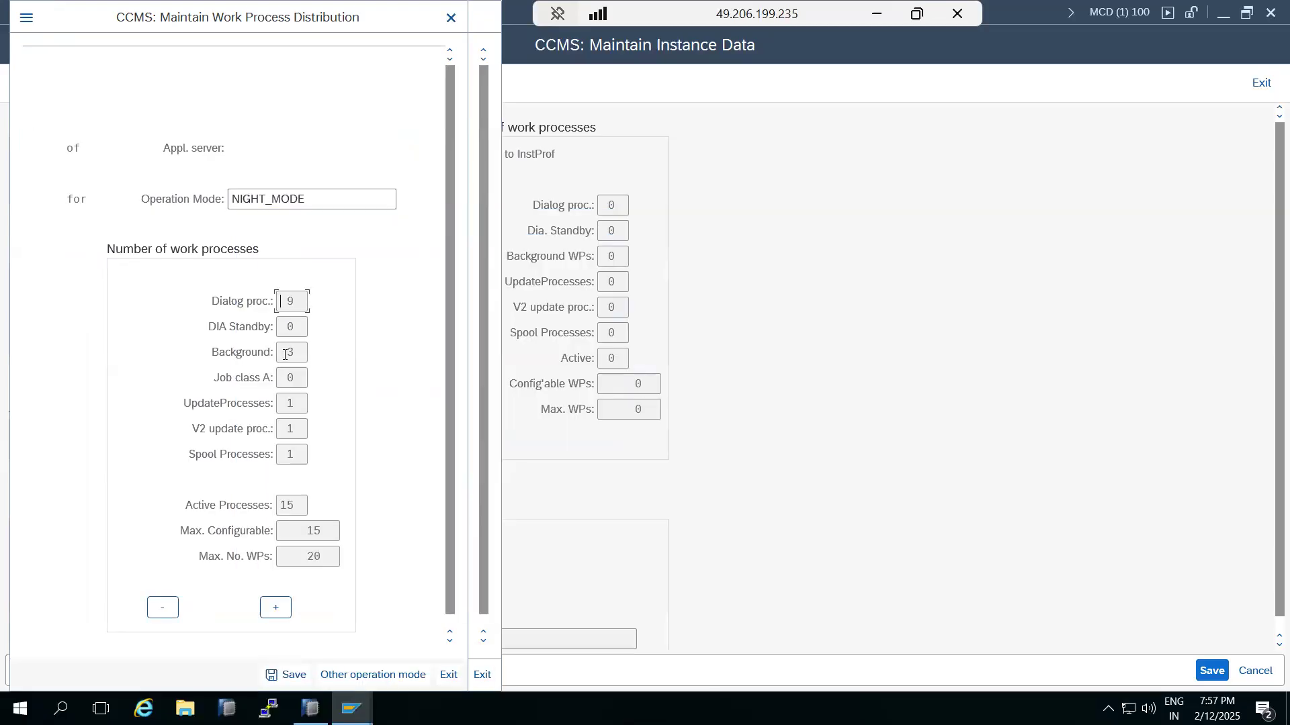
pyautogui.click(164, 608)
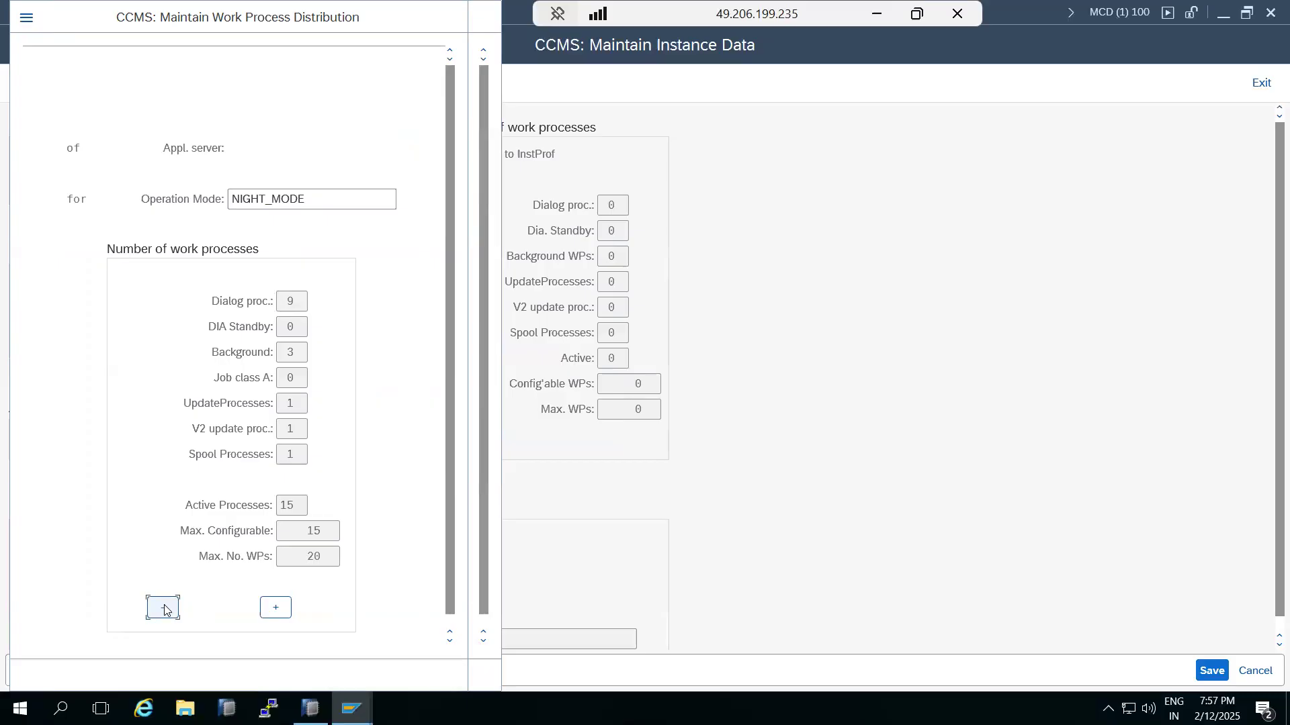
pyautogui.click(166, 610)
pyautogui.click(166, 610)
pyautogui.click(167, 610)
pyautogui.click(166, 610)
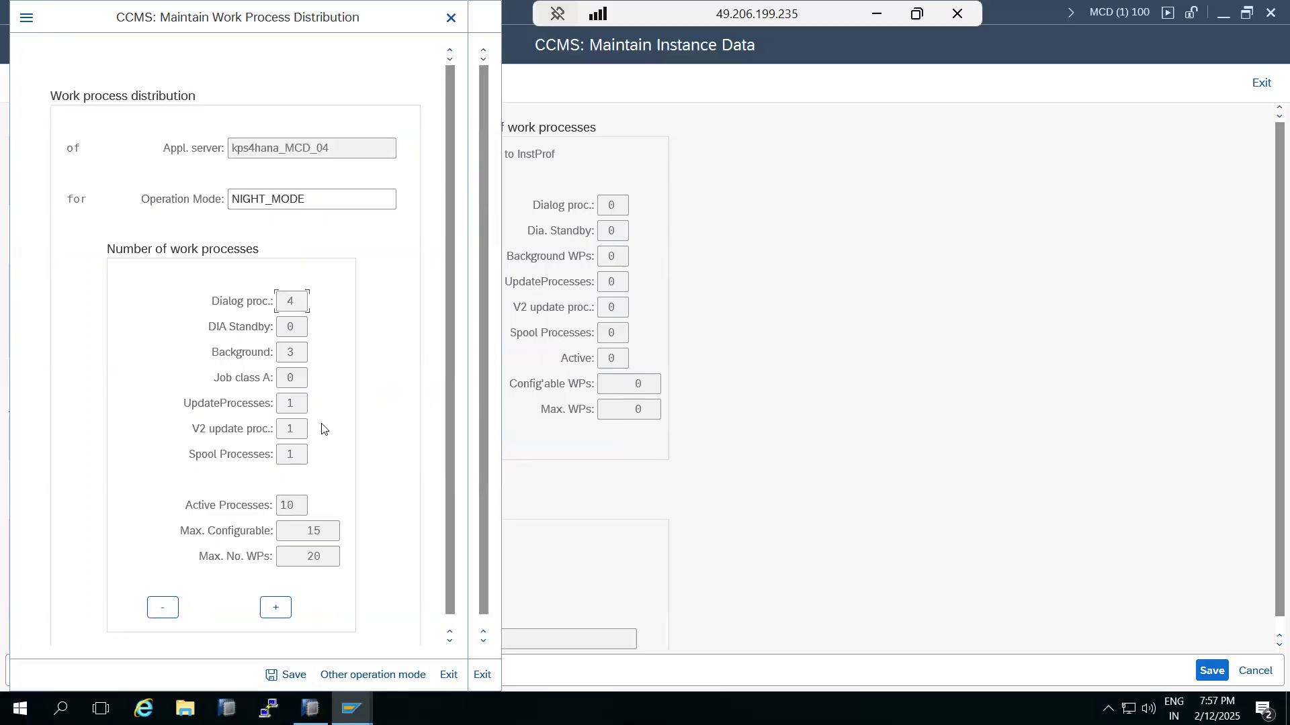
# Step: Raise NIGHT_MODE background work processes to 8, save, and decline assigning other modes
pyautogui.click(296, 350)
pyautogui.click(283, 608)
pyautogui.click(283, 607)
pyautogui.click(283, 607)
pyautogui.click(282, 608)
pyautogui.click(283, 607)
pyautogui.click(302, 681)
pyautogui.click(401, 398)
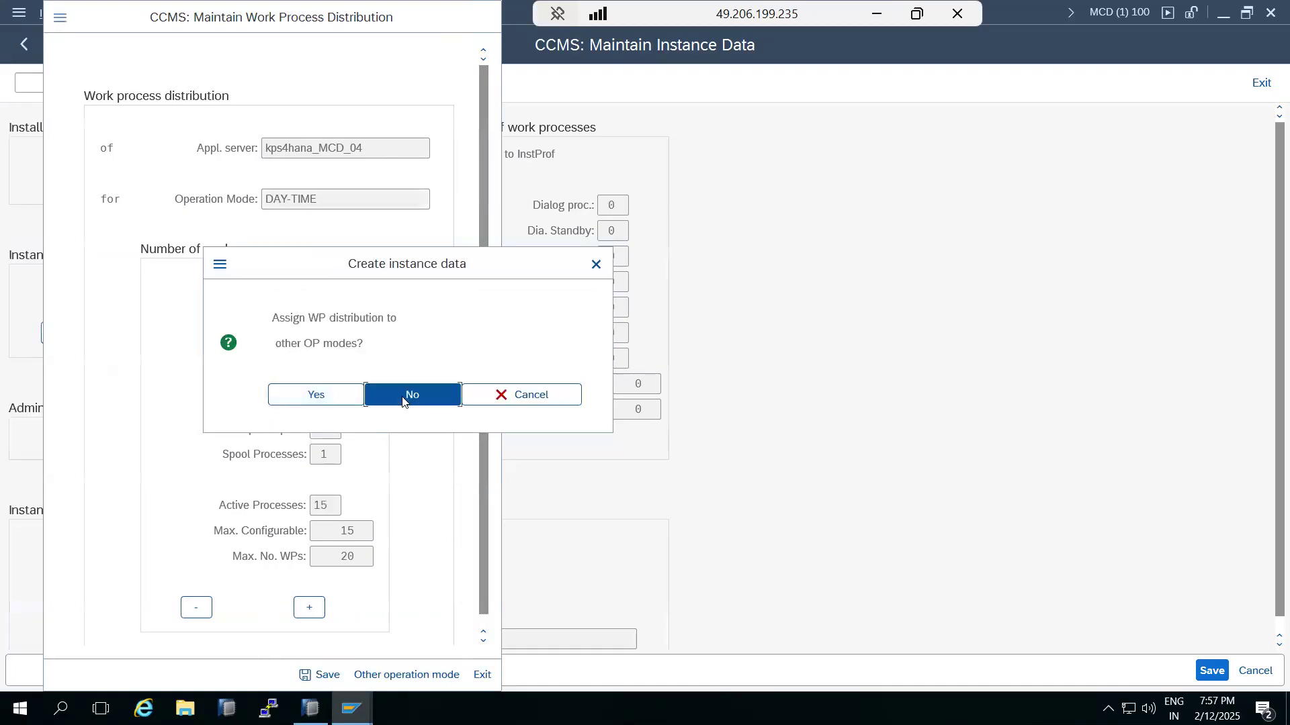
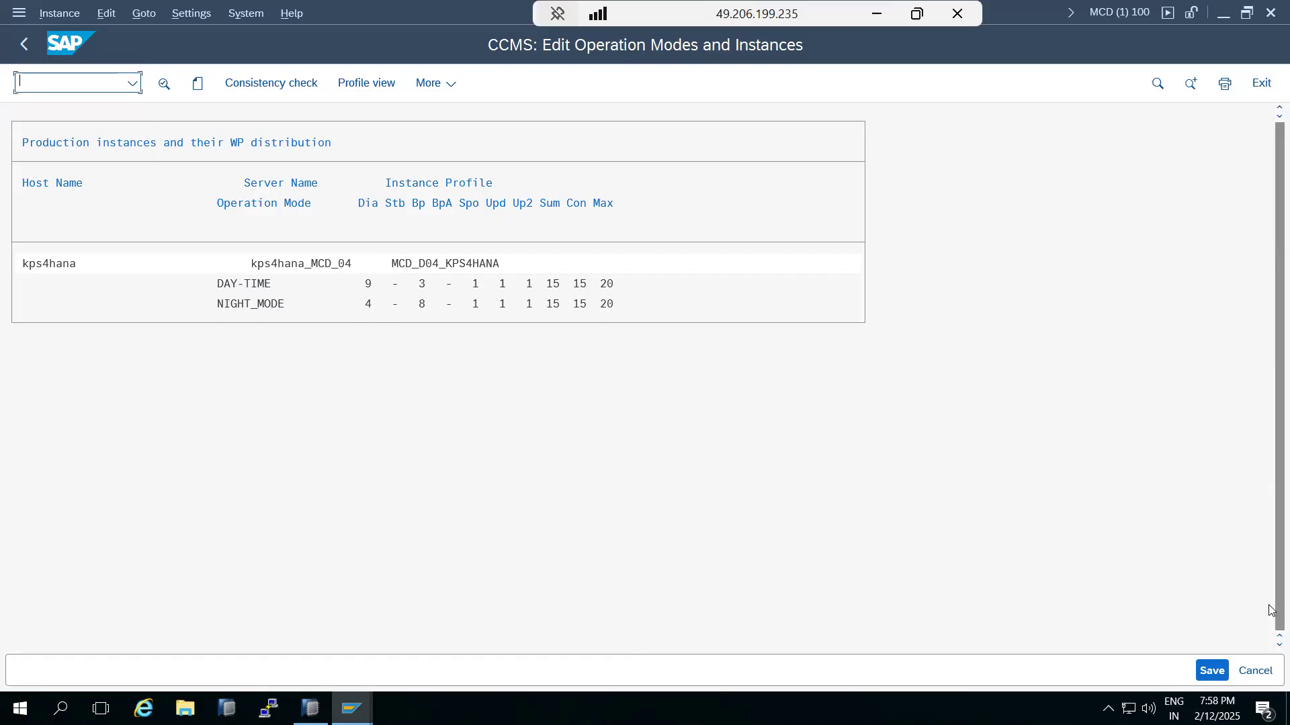
# Step: Save the instance work-process distribution and go back to the DAY-TIME/NIGHT_MODE operation modes list
pyautogui.click(1219, 669)
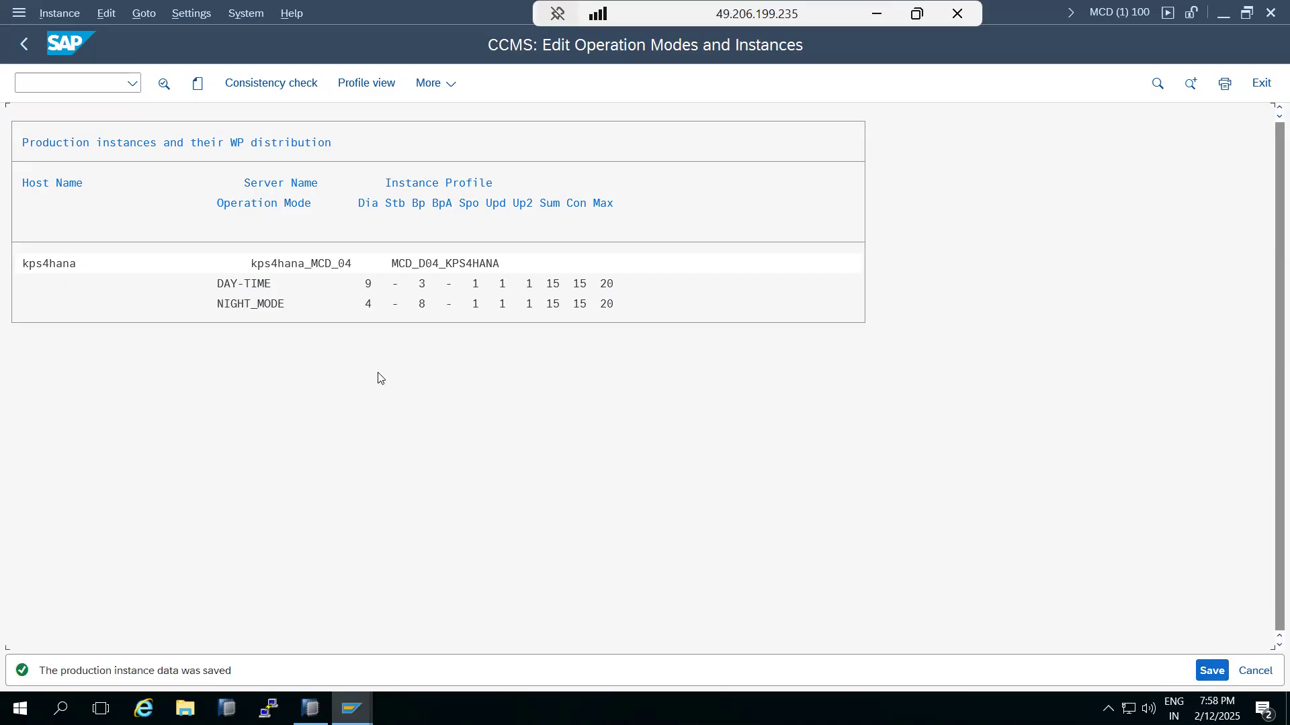
pyautogui.click(23, 44)
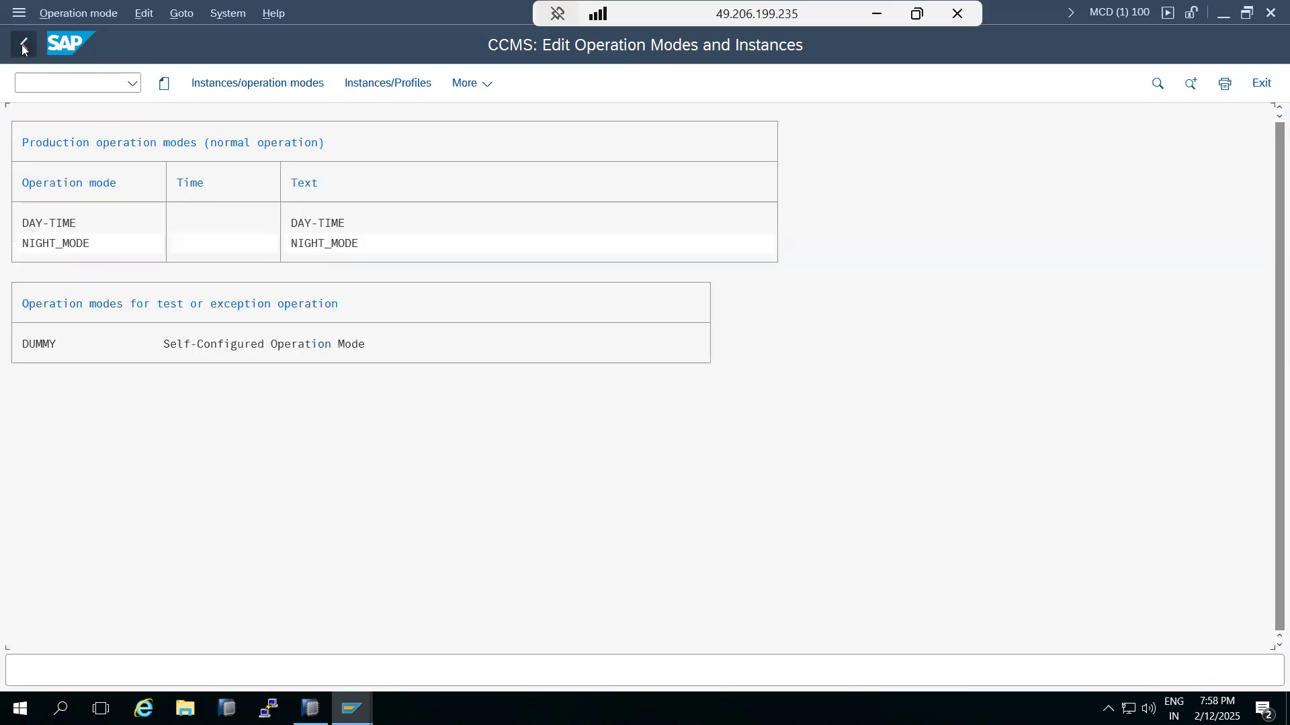
# Step: Open the normal 24-hour operation mode set in SM63 for editing
pyautogui.click(21, 44)
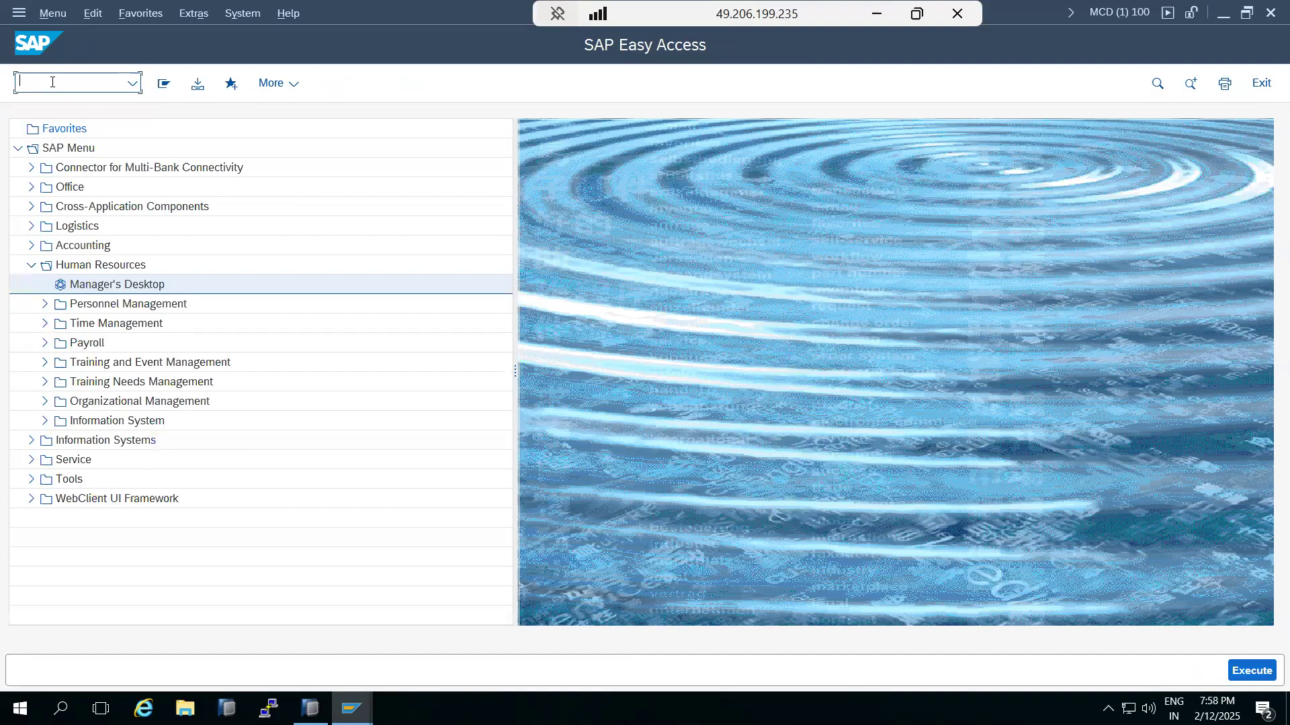
pyautogui.write('sm63')
pyautogui.press('Return')
pyautogui.click(90, 206)
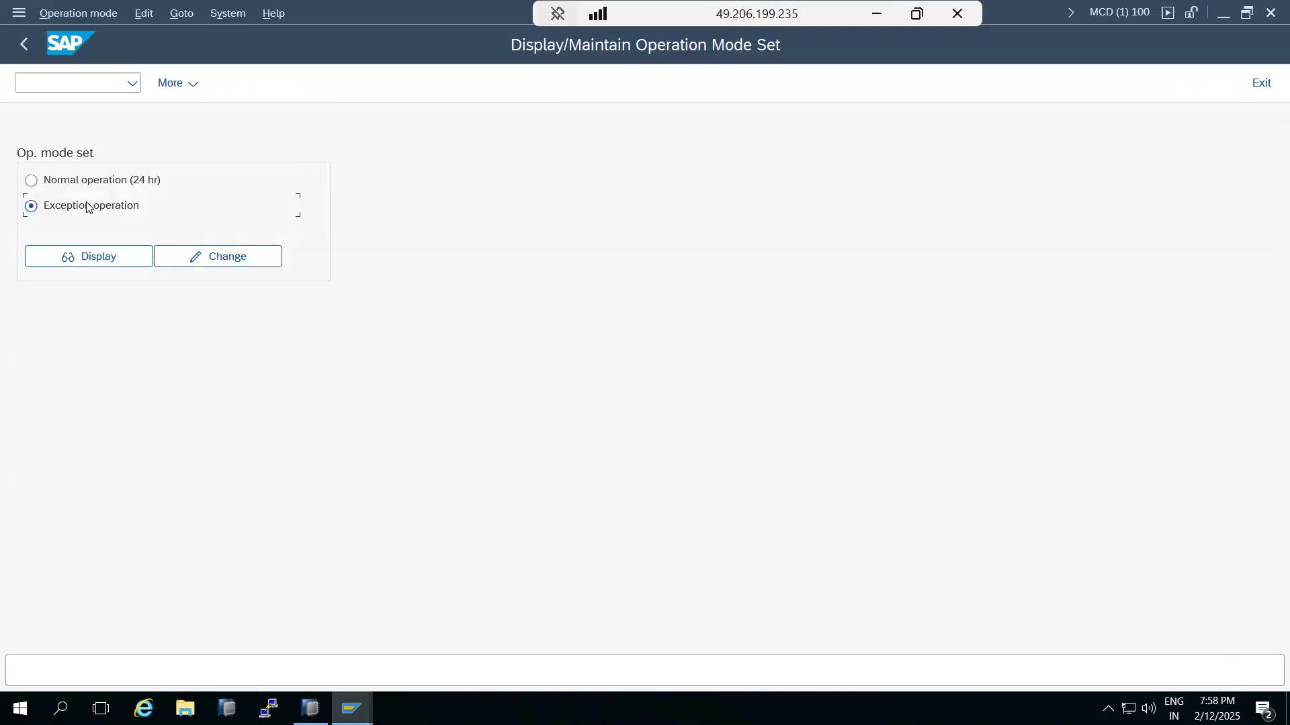
pyautogui.click(90, 180)
pyautogui.click(196, 258)
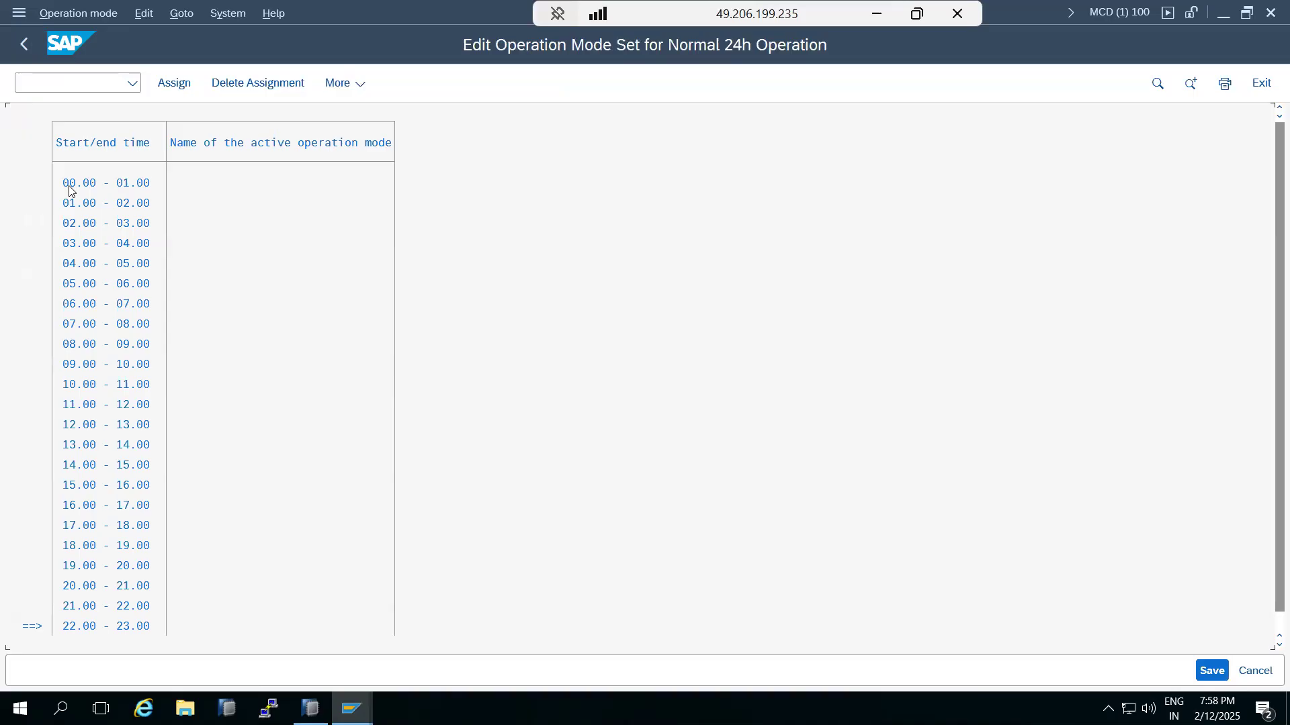
# Step: Assign DAY-TIME to the hours 09.00–20.00
pyautogui.click(68, 365)
pyautogui.click(134, 568)
pyautogui.click(174, 82)
pyautogui.click(485, 370)
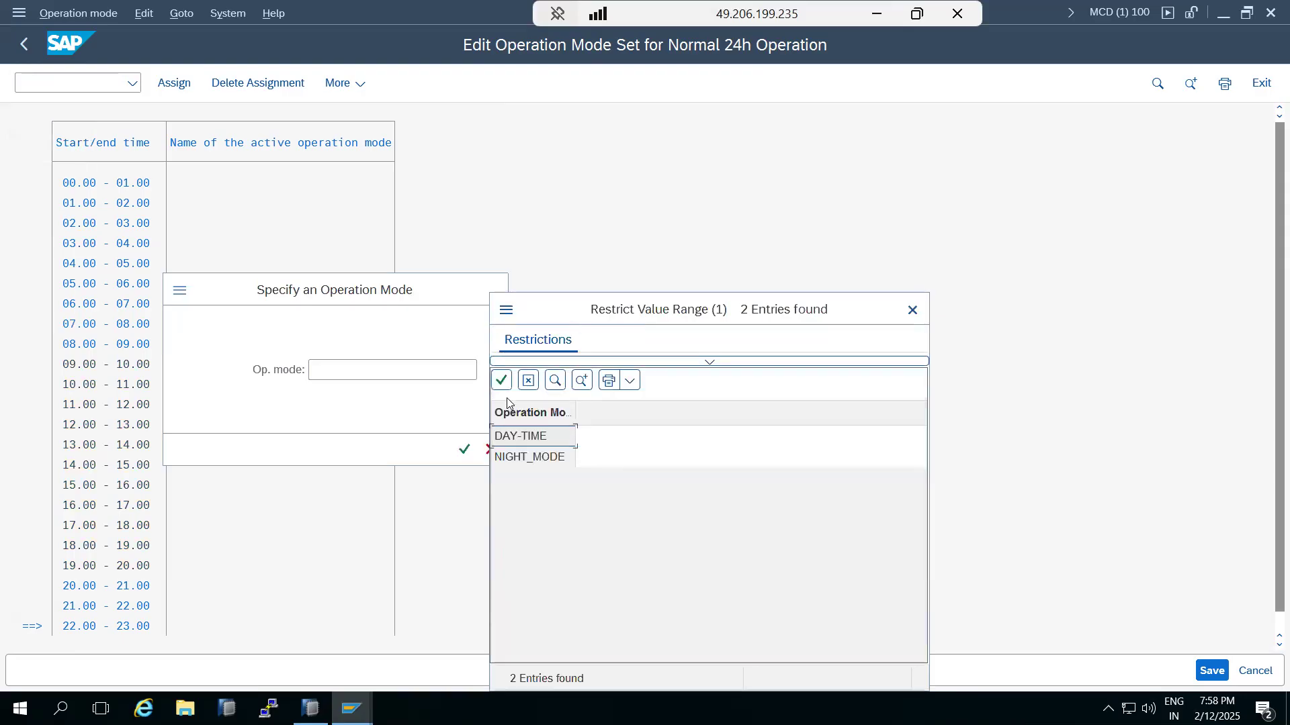
pyautogui.doubleClick(508, 440)
pyautogui.click(463, 448)
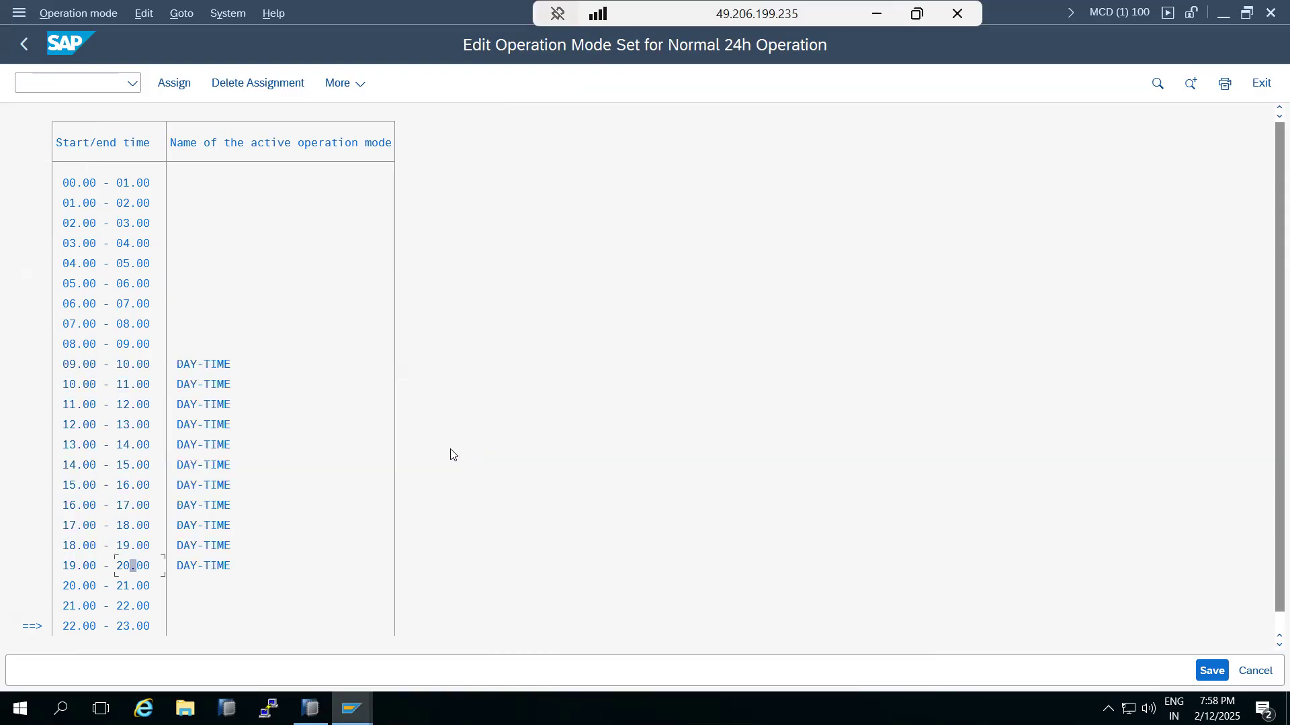
# Step: Assign NIGHT_MODE to the hours 20.00–09.00 and save the operation mode set
pyautogui.click(71, 587)
pyautogui.click(140, 345)
pyautogui.click(174, 83)
pyautogui.click(486, 373)
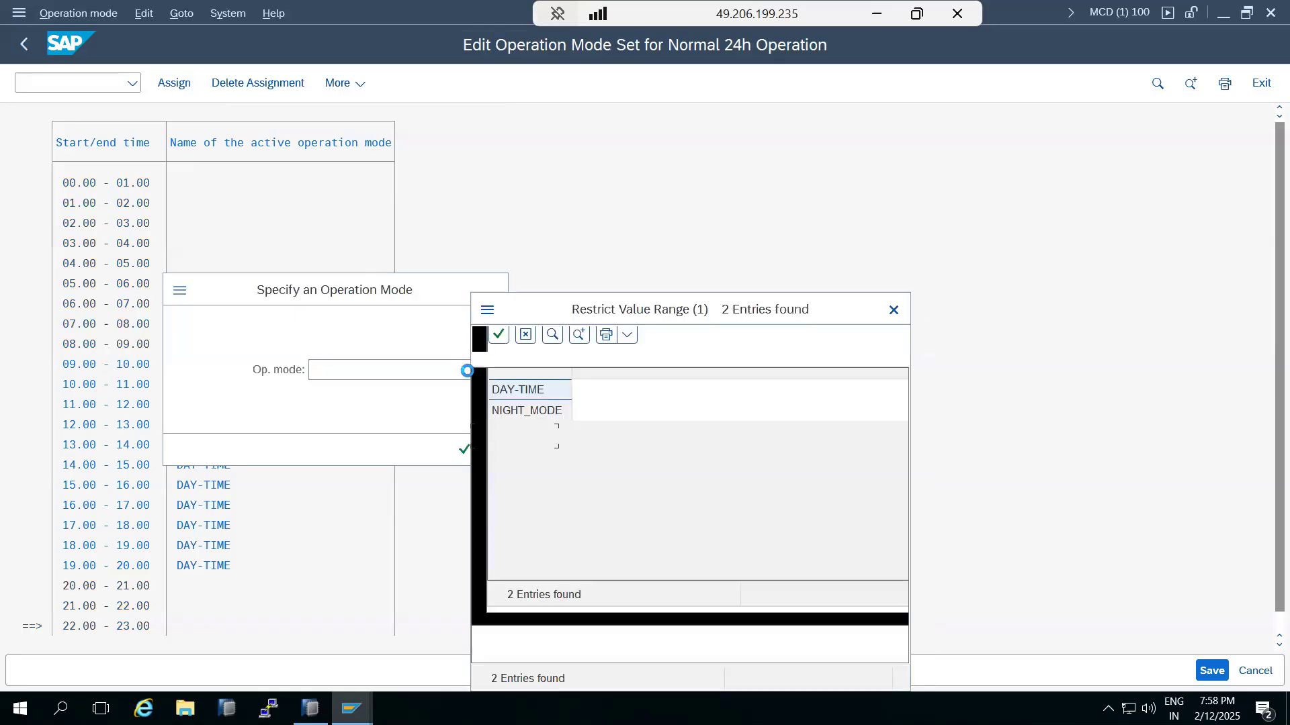
pyautogui.doubleClick(509, 460)
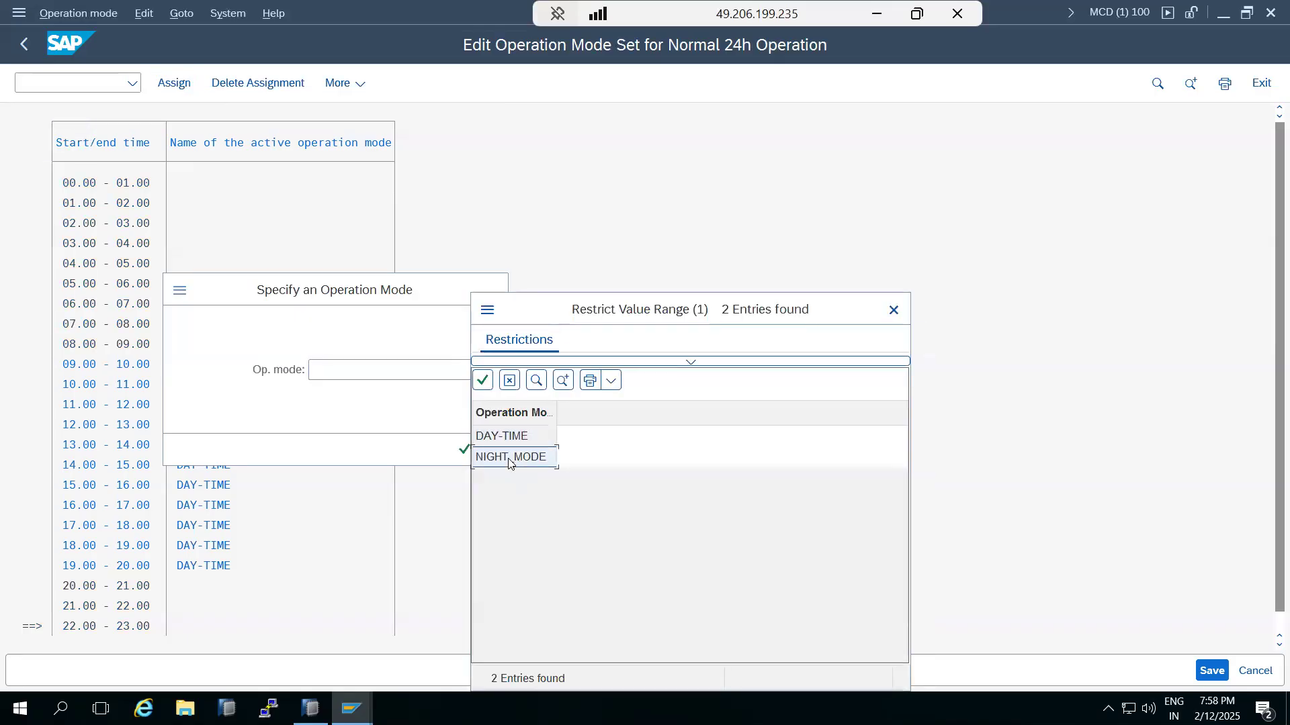
pyautogui.click(465, 449)
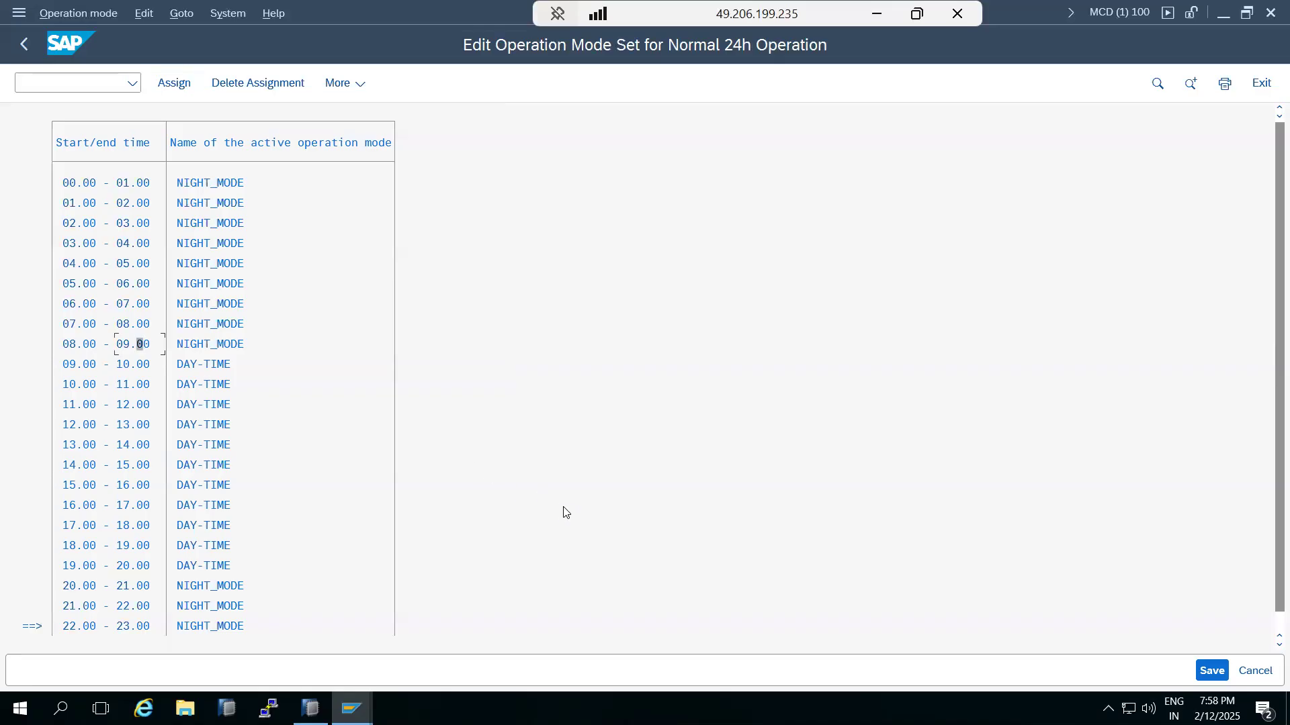
pyautogui.click(1211, 670)
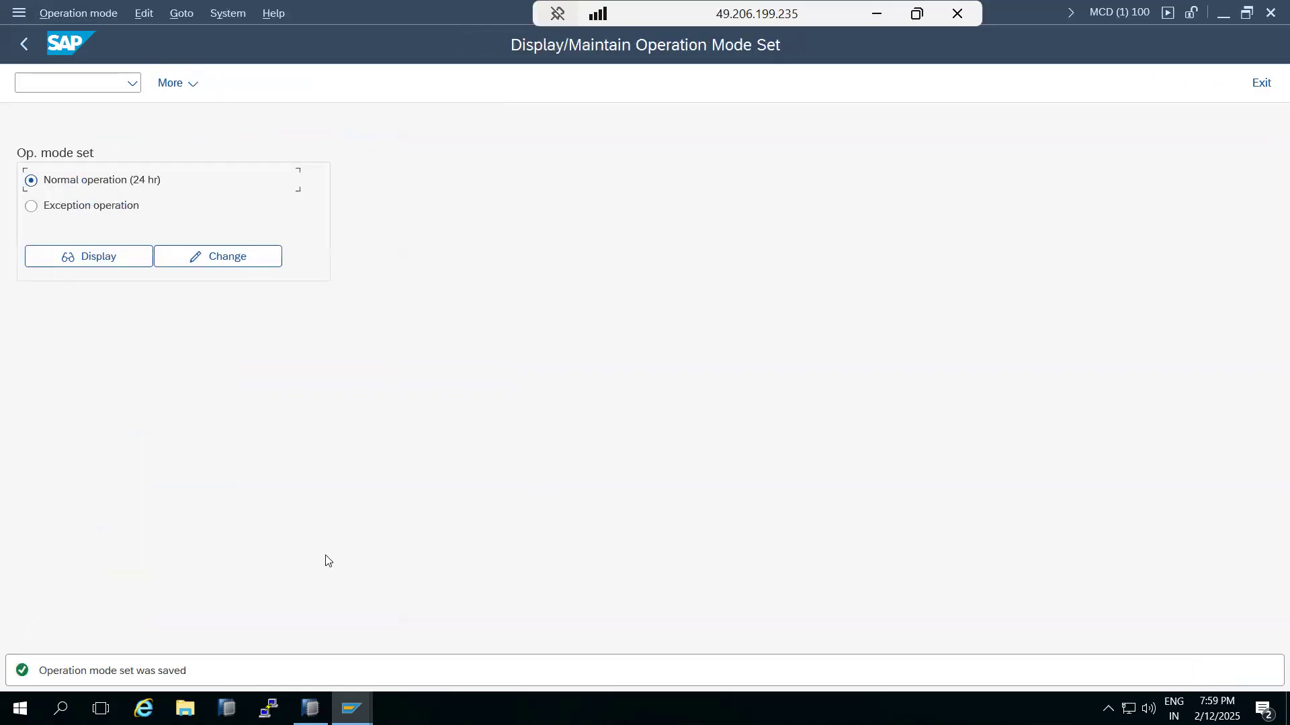
# Step: Display the saved 24-hour timetable, inspect NIGHT_MODE's distribution in RZ04, and return to Easy Access
pyautogui.click(94, 266)
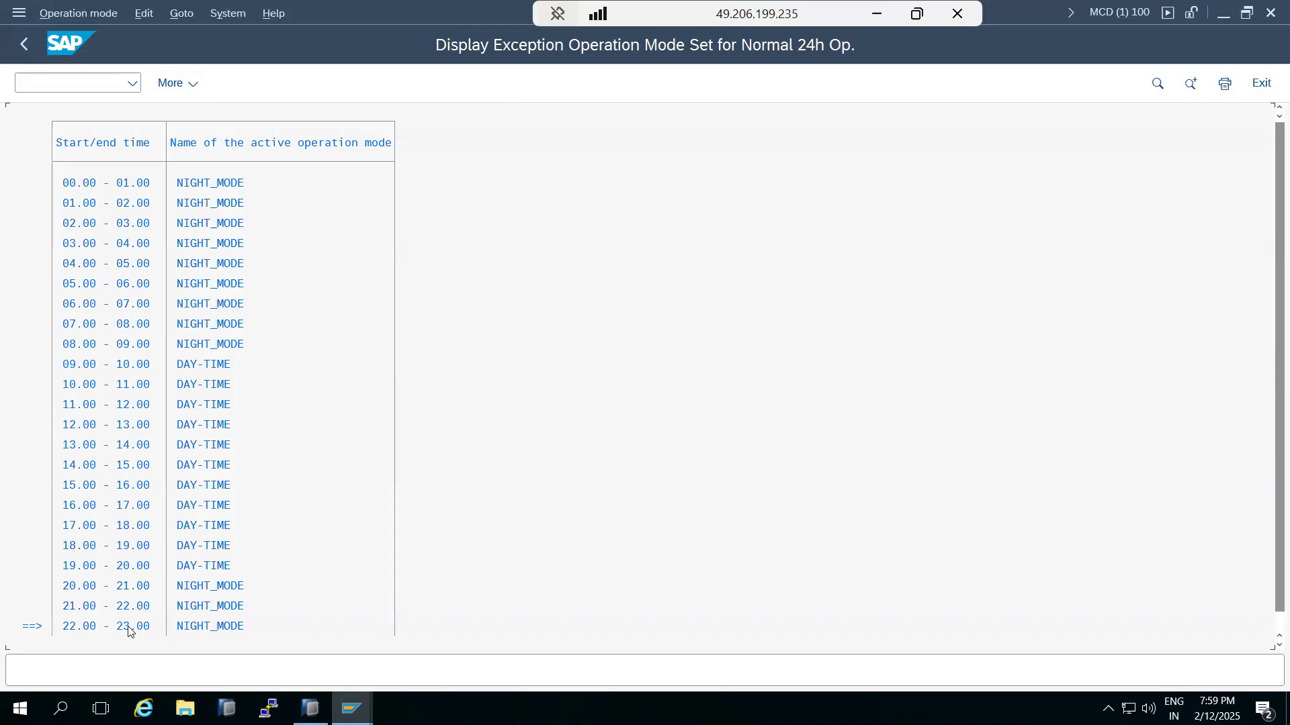
pyautogui.click(24, 43)
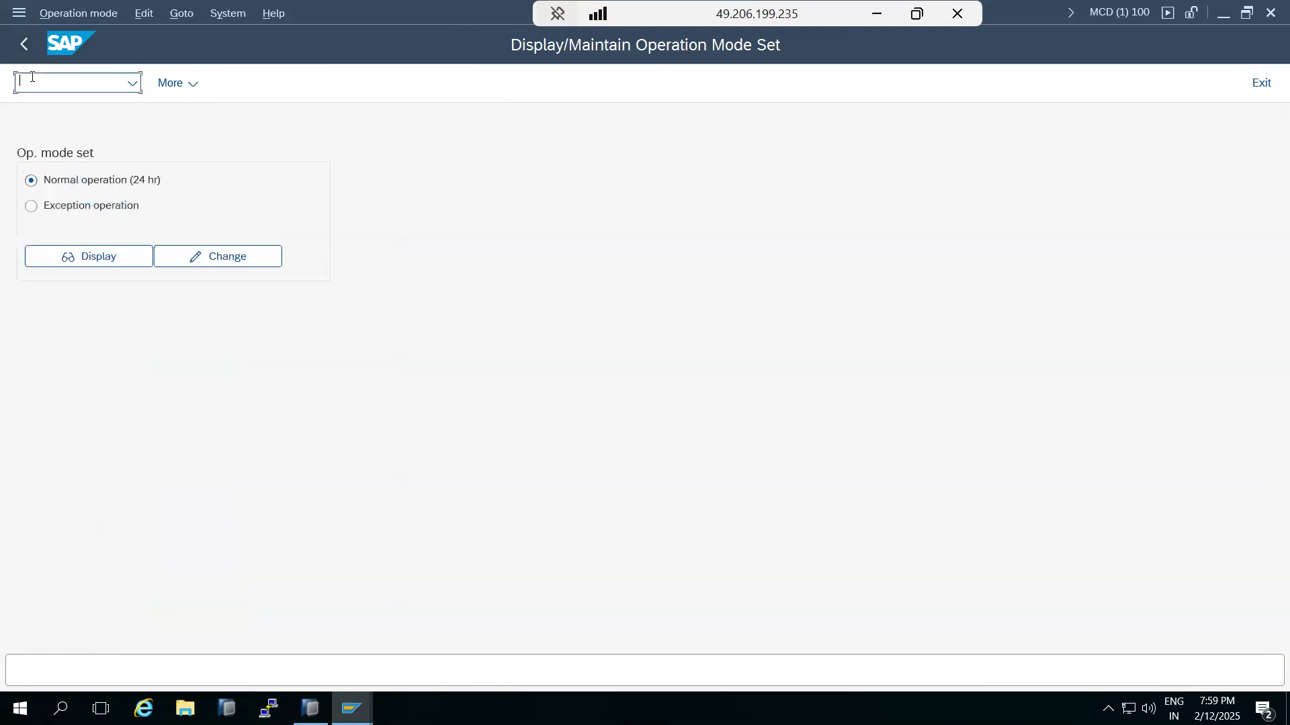
pyautogui.write('/nrz04')
pyautogui.press('Return')
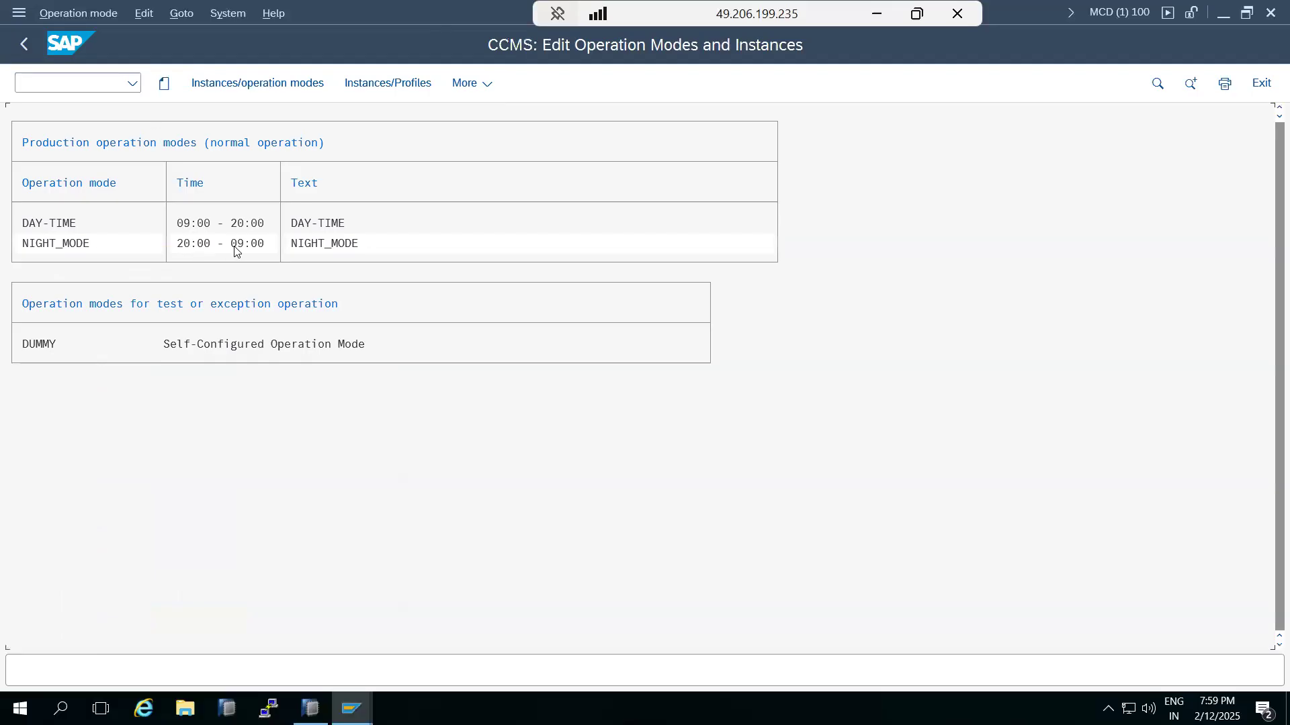
pyautogui.click(68, 249)
pyautogui.doubleClick(68, 249)
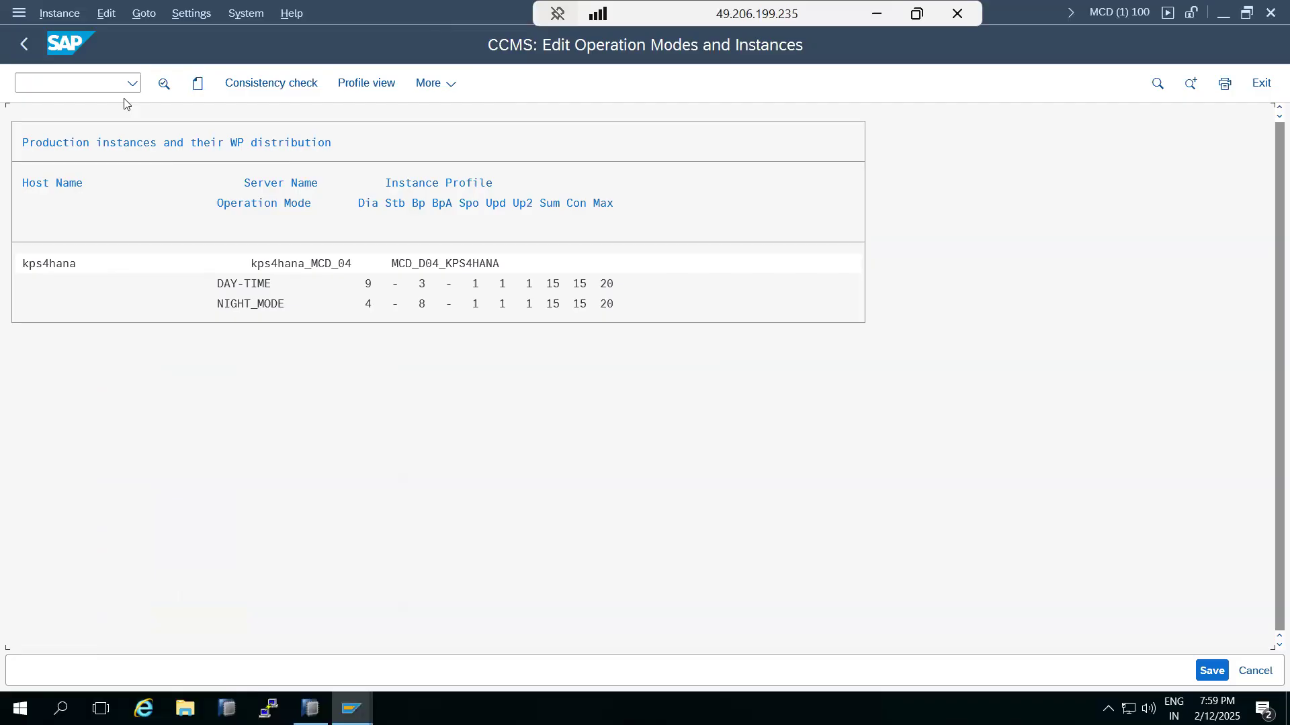
pyautogui.click(30, 45)
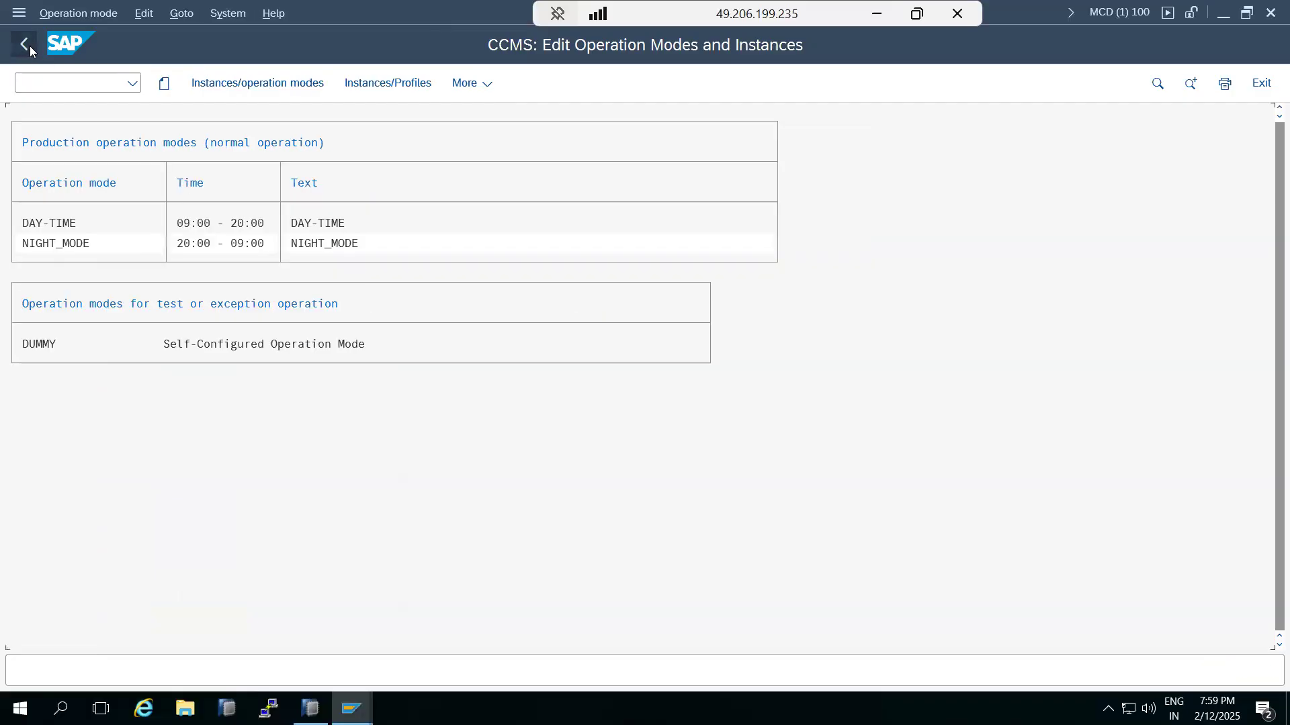
pyautogui.click(30, 46)
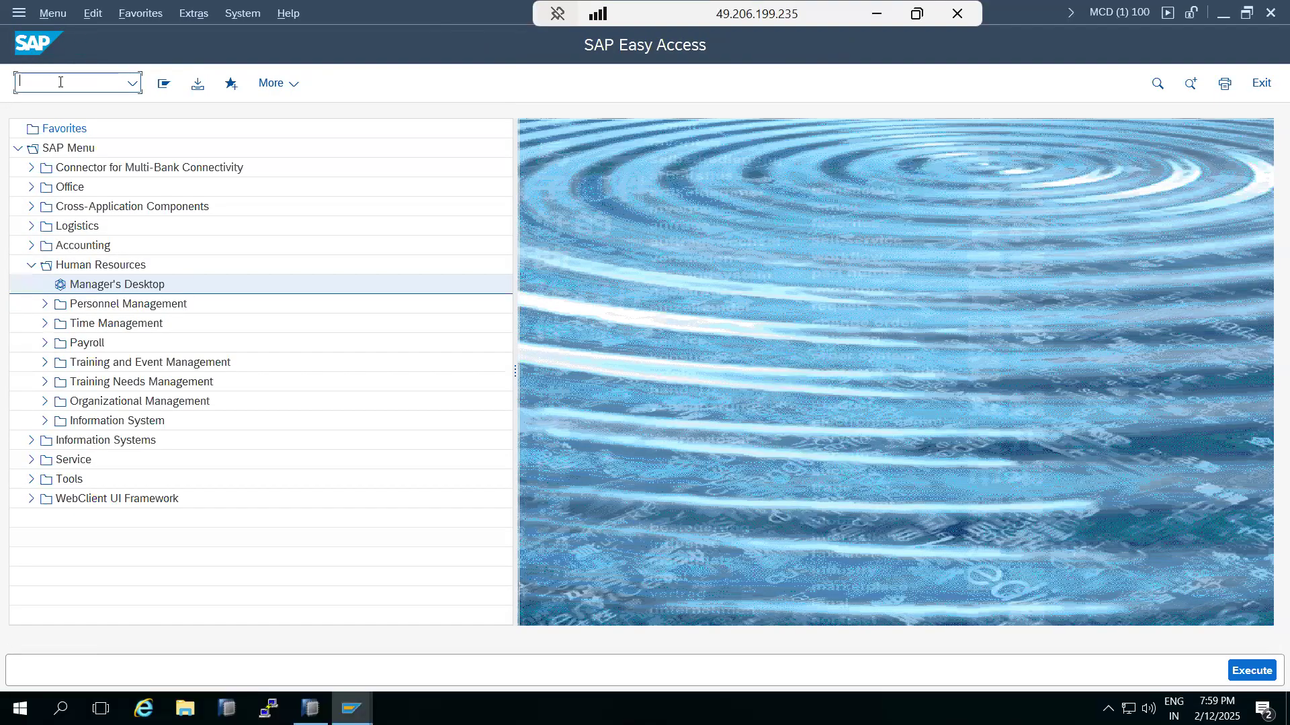
pyautogui.write('sm50')
pyautogui.press('Return')
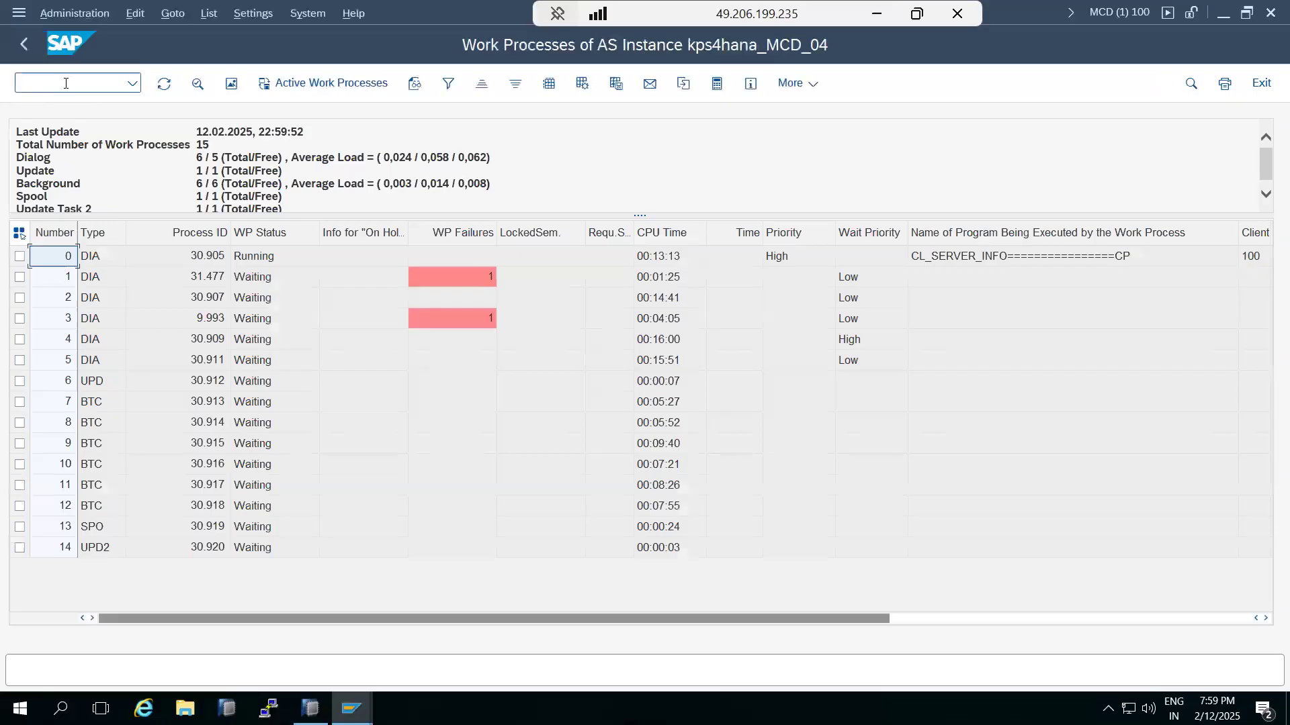
pyautogui.click(23, 41)
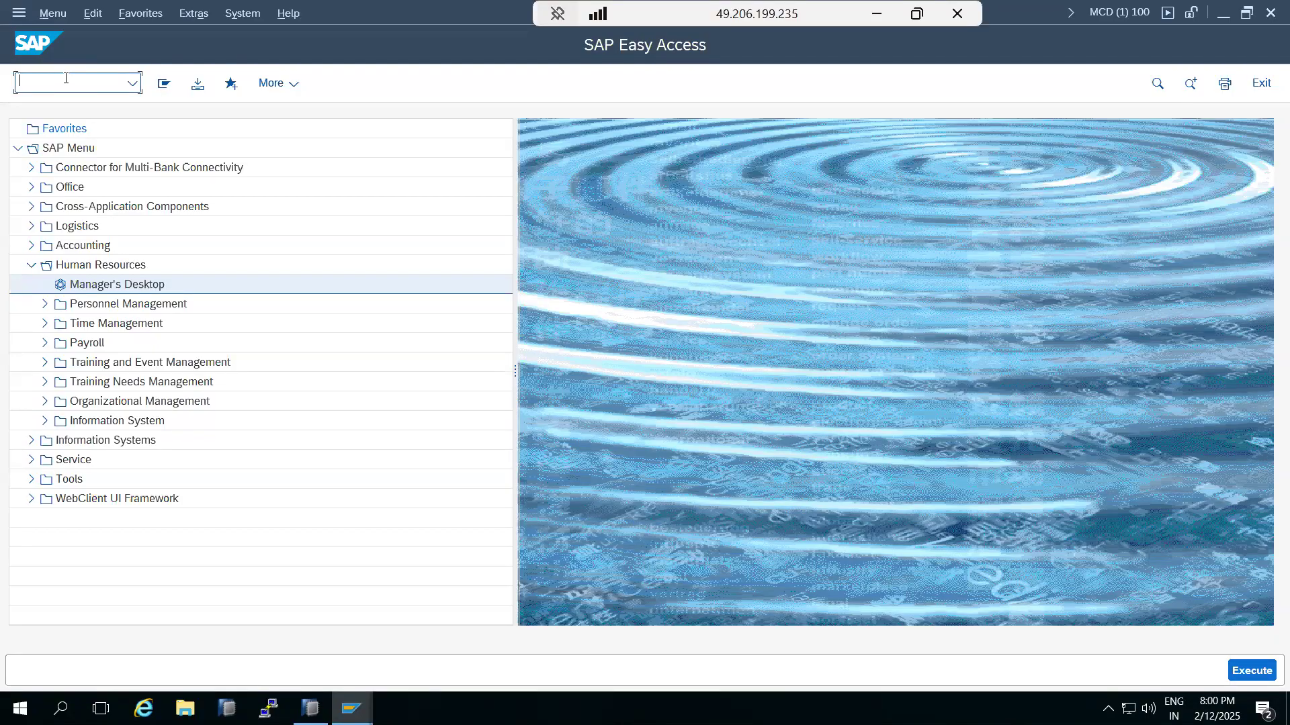
pyautogui.write('rz04')
pyautogui.press('Return')
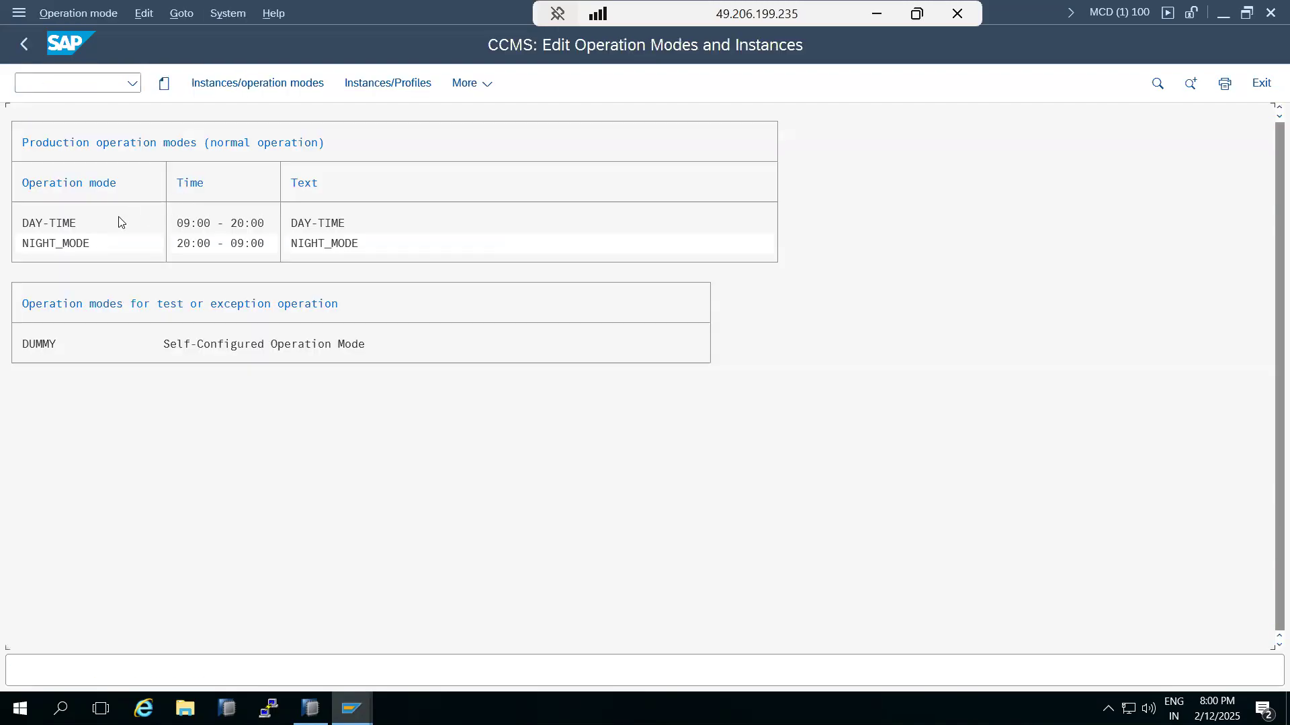
pyautogui.doubleClick(72, 221)
pyautogui.click(145, 15)
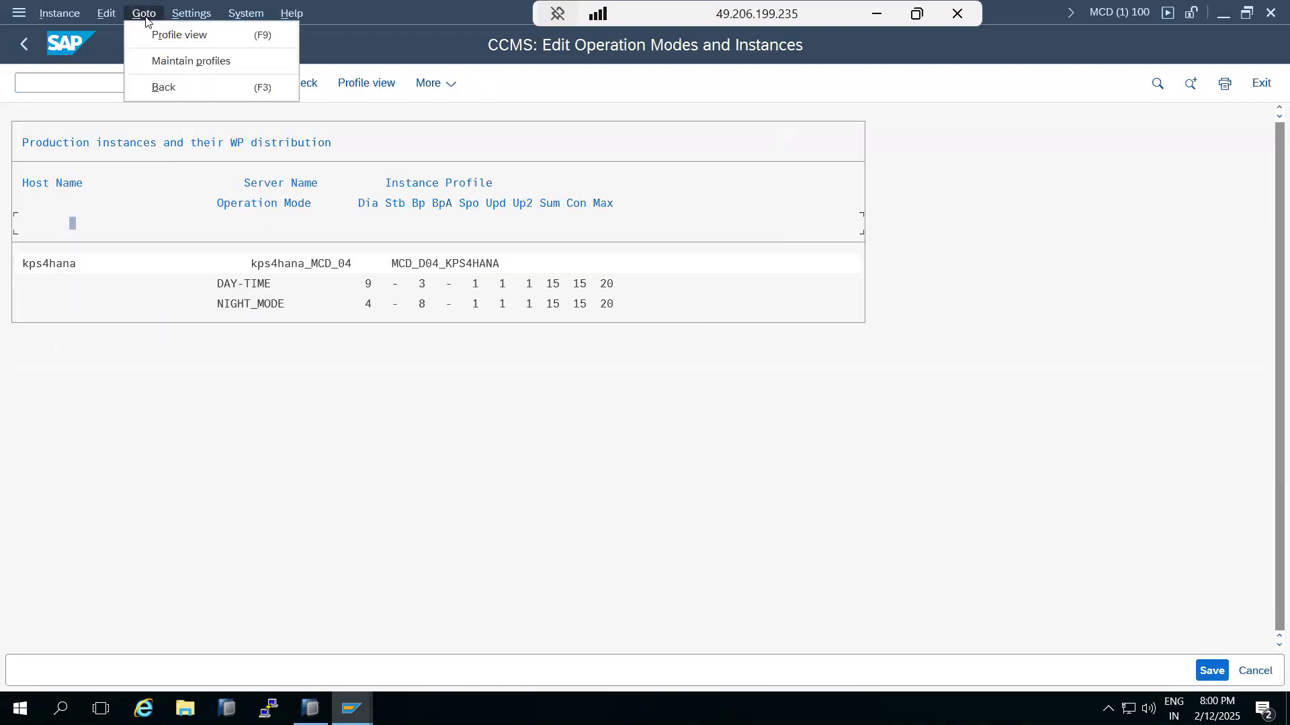
pyautogui.moveTo(191, 13)
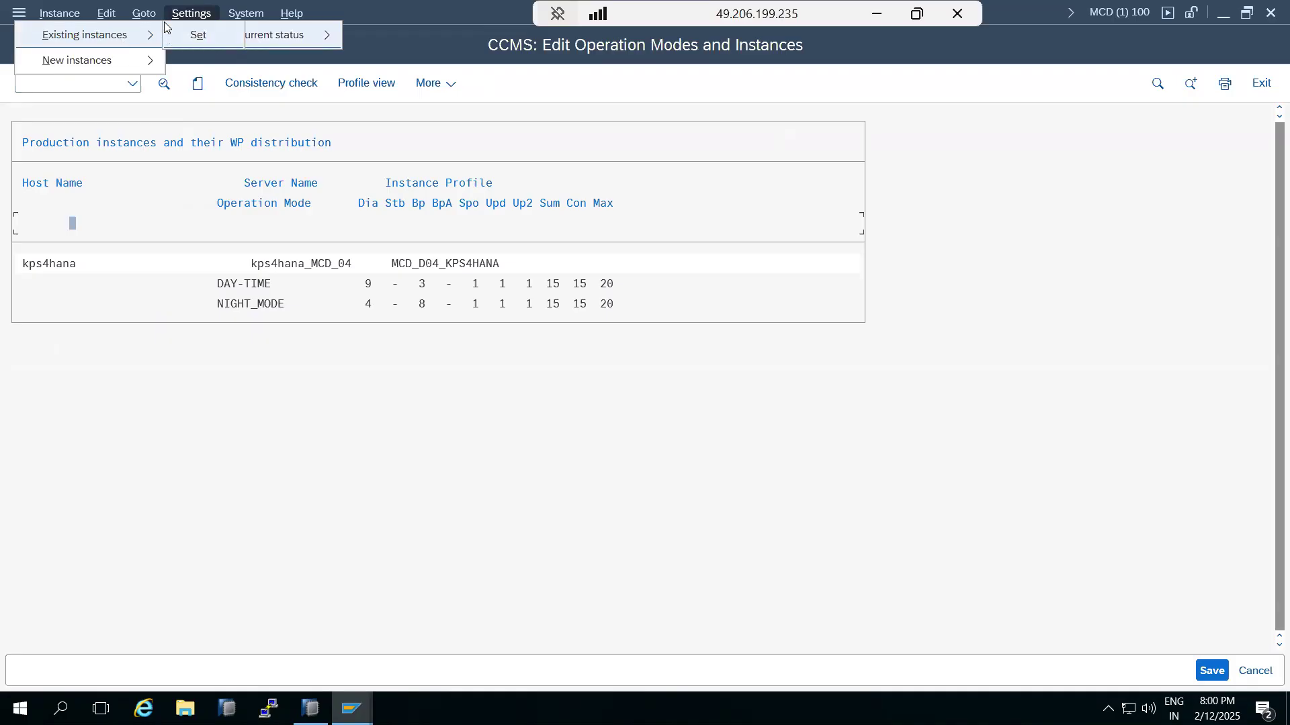
pyautogui.moveTo(57, 14)
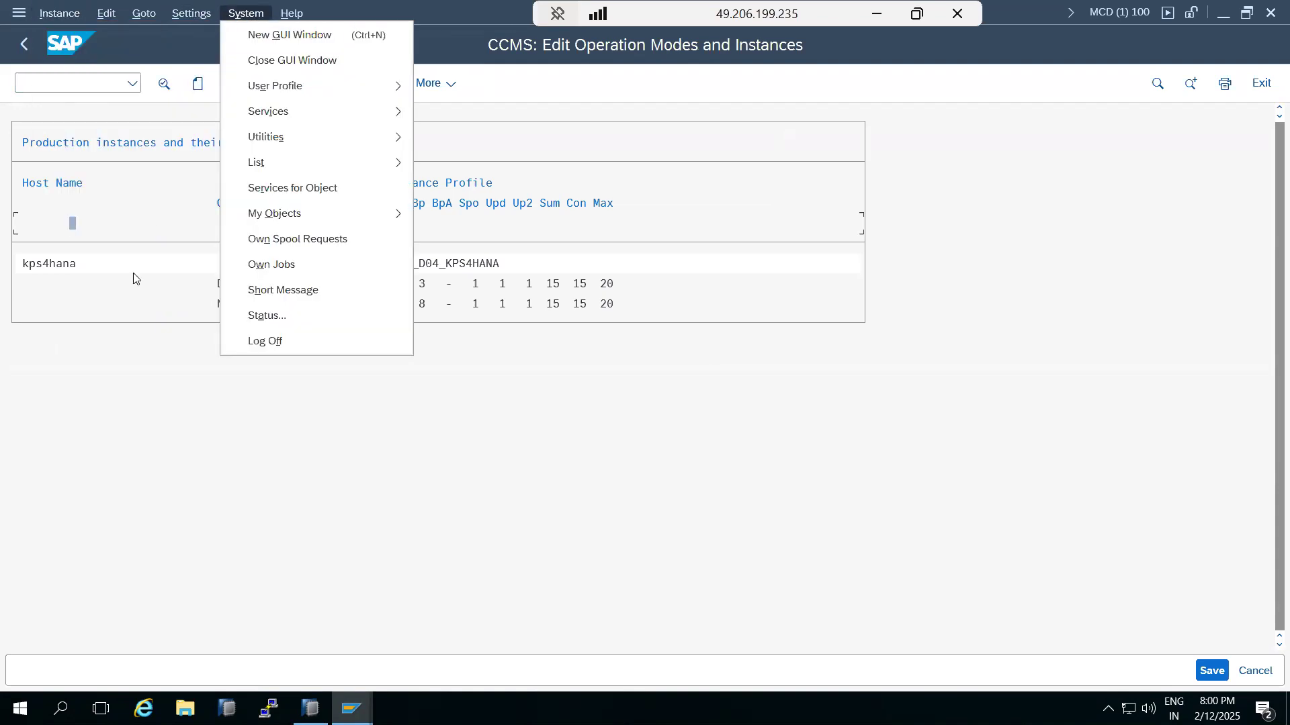
pyautogui.click(103, 259)
pyautogui.click(24, 44)
pyautogui.click(24, 45)
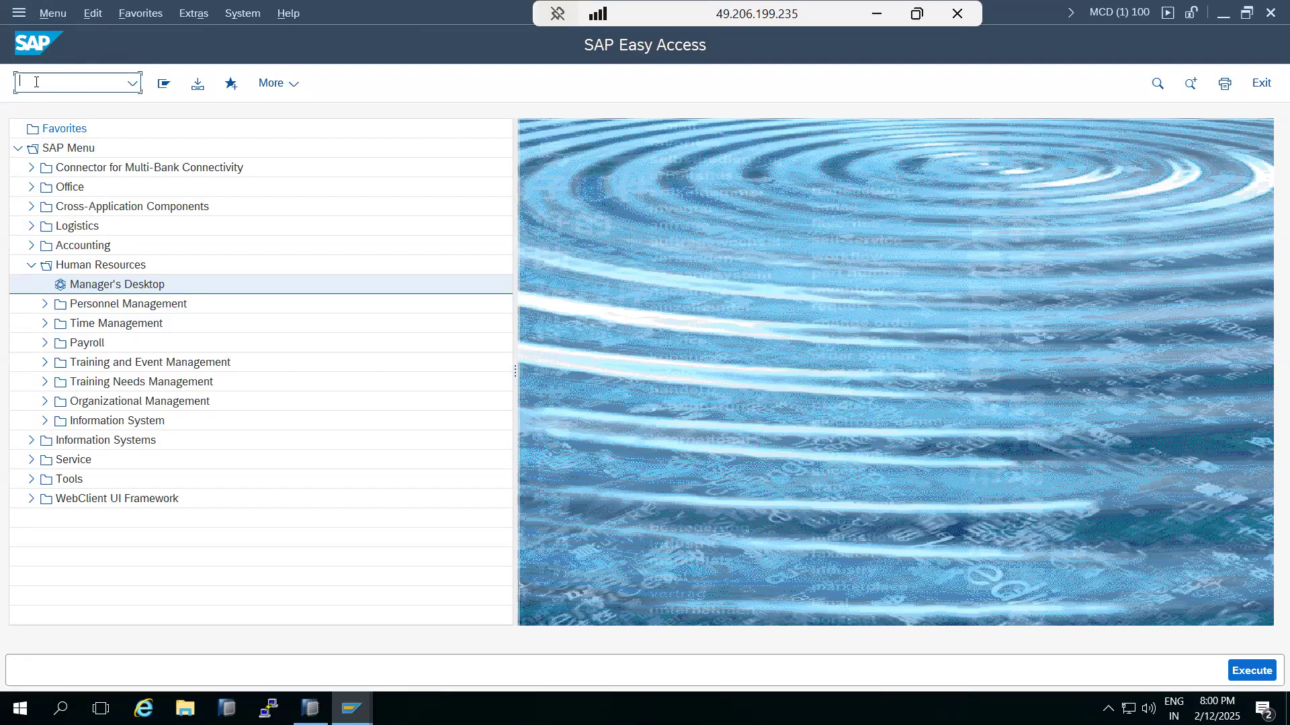
# Step: In RZ03, switch all servers including kps4hana_MCD_04 to NIGHT_MODE, refresh the status, and return
pyautogui.write('z03')
pyautogui.press('Return')
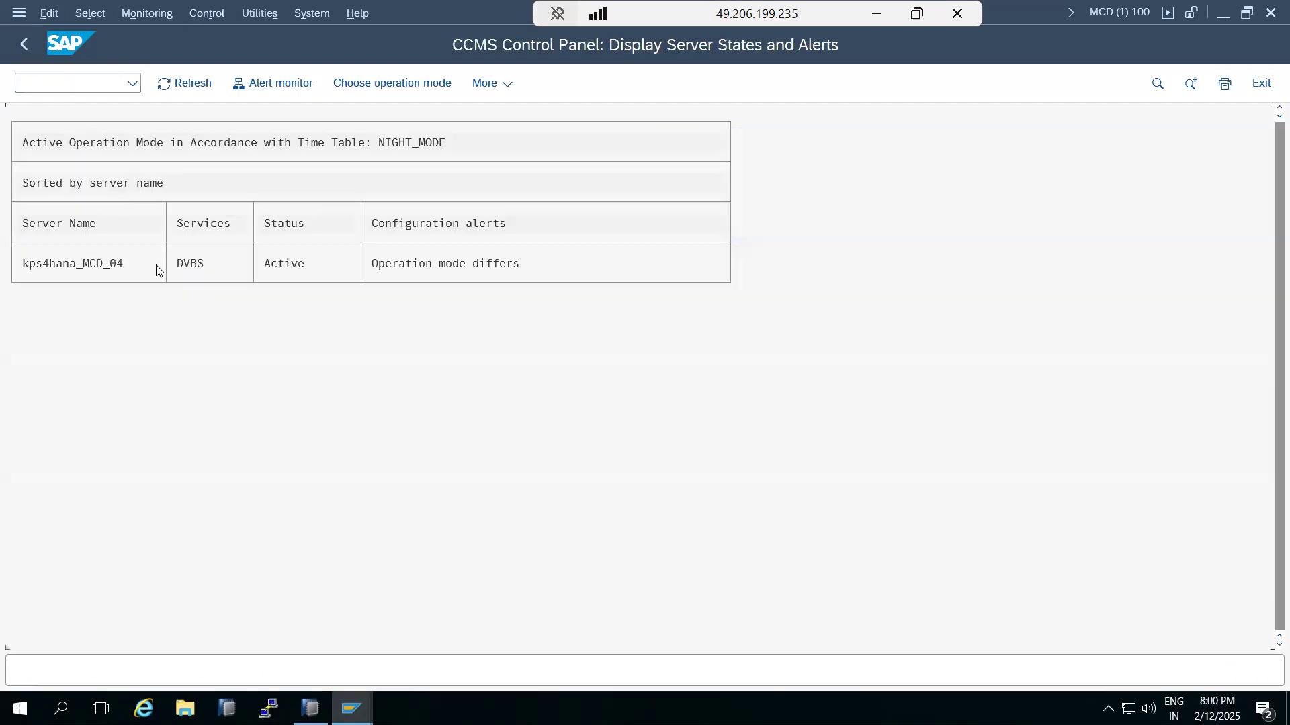
pyautogui.click(113, 263)
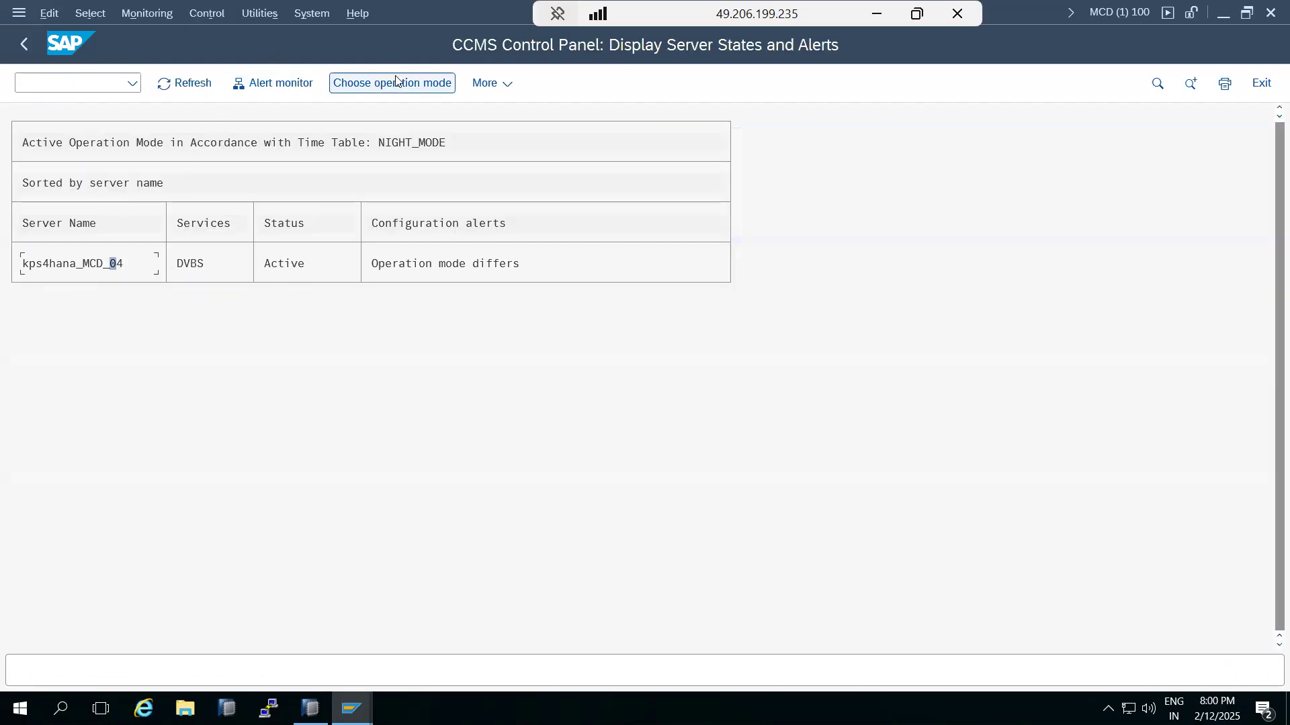
pyautogui.click(259, 14)
pyautogui.moveTo(207, 17)
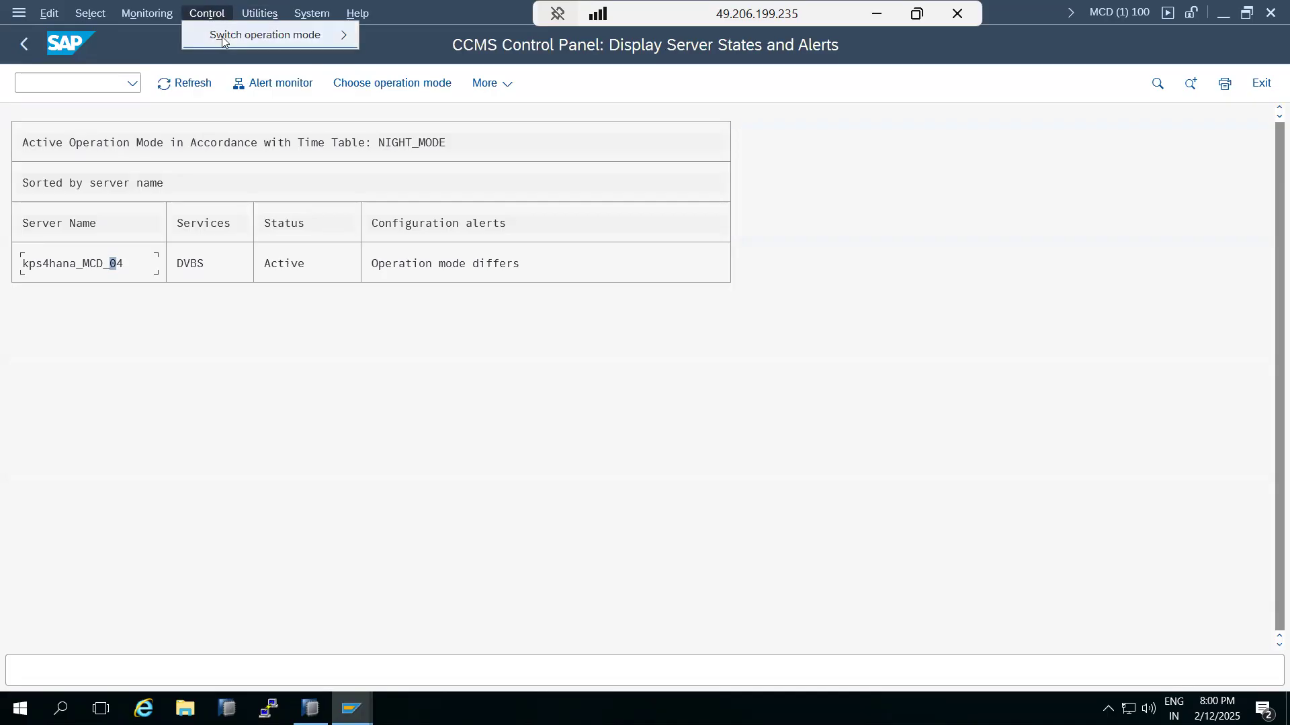
pyautogui.moveTo(303, 34)
pyautogui.click(405, 36)
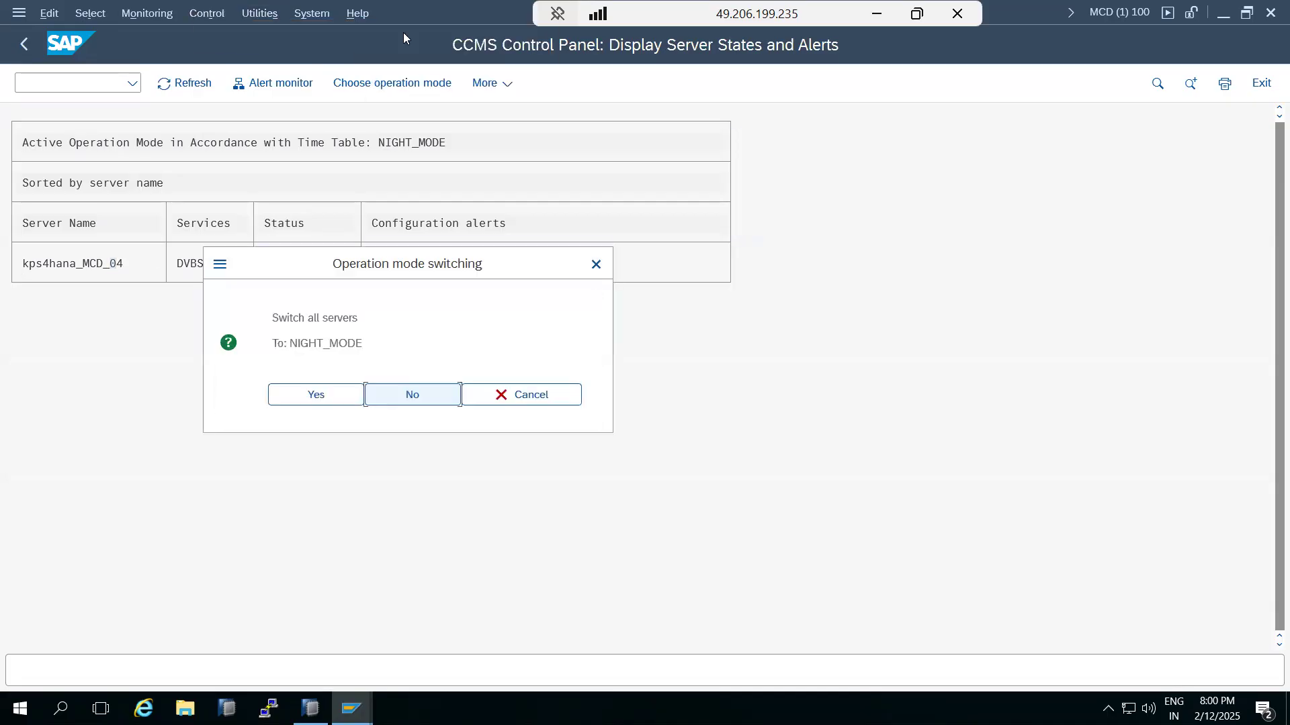
pyautogui.click(309, 400)
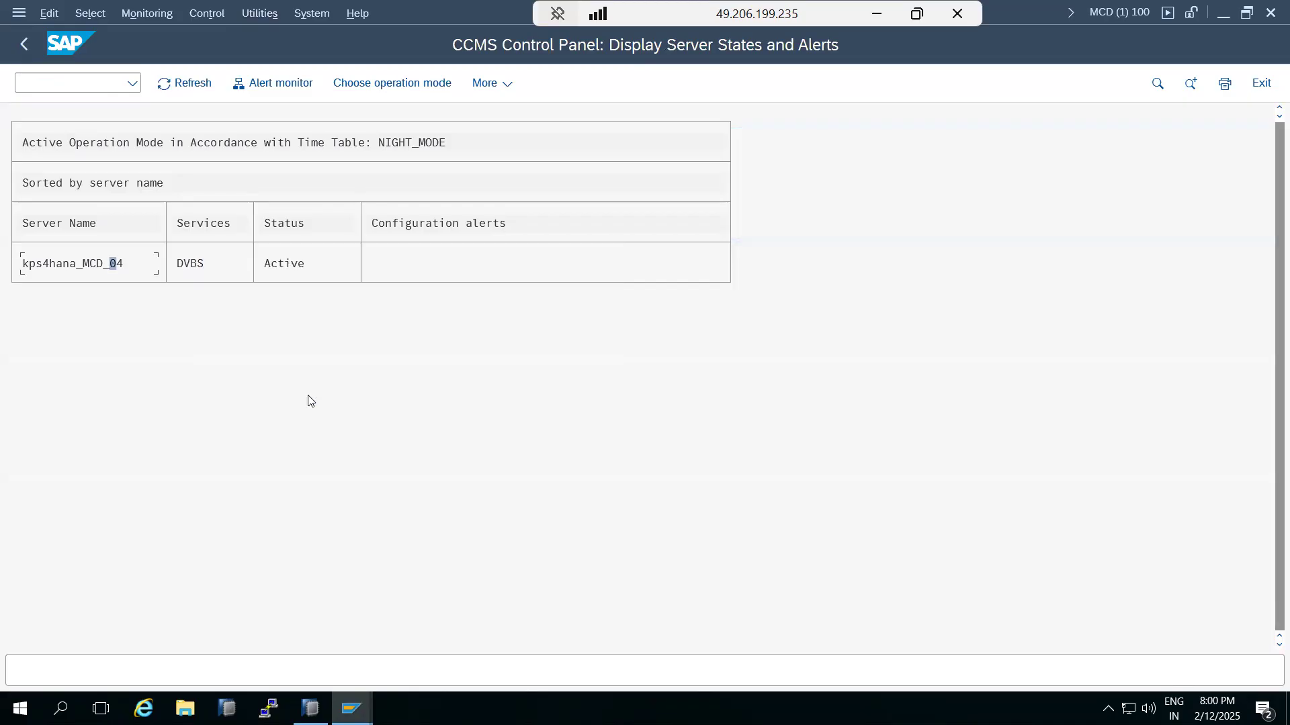
pyautogui.click(167, 82)
pyautogui.click(34, 43)
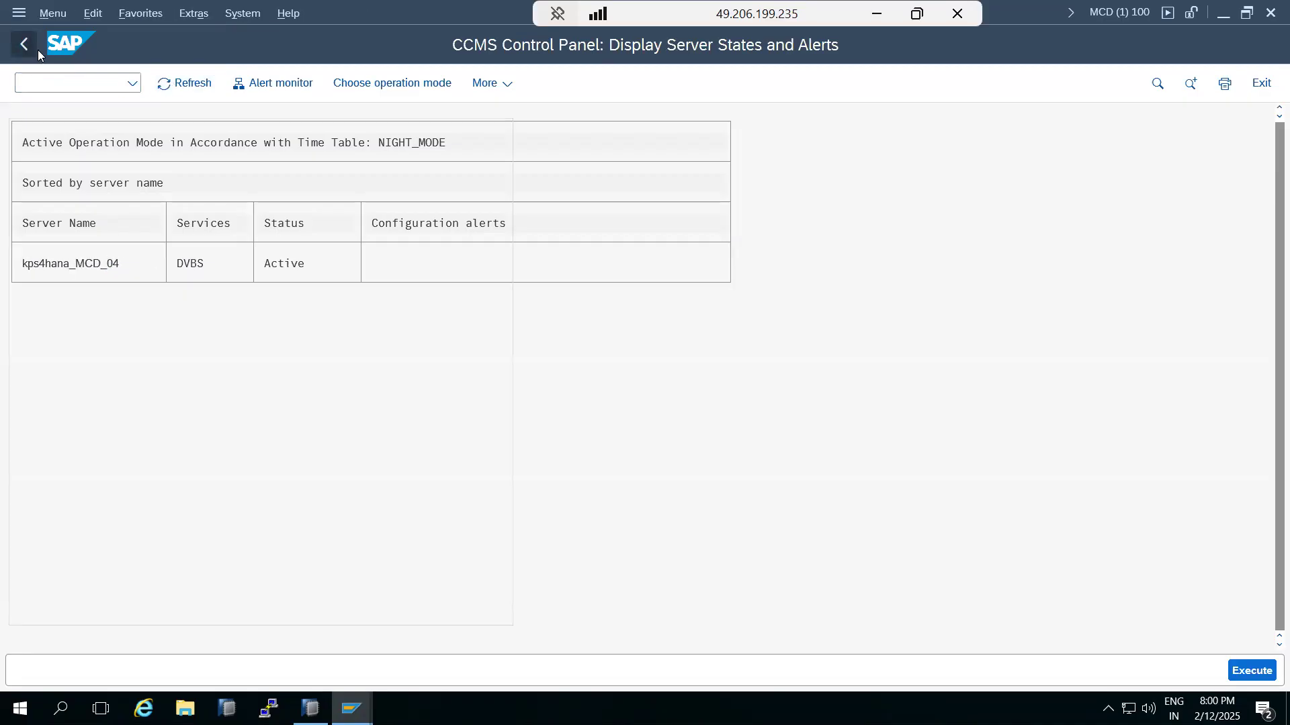
# Step: Show the SM21 system log and select the OPERATION MODES entry for the NIGHT_MODE switch
pyautogui.write('sm21')
pyautogui.press('Return')
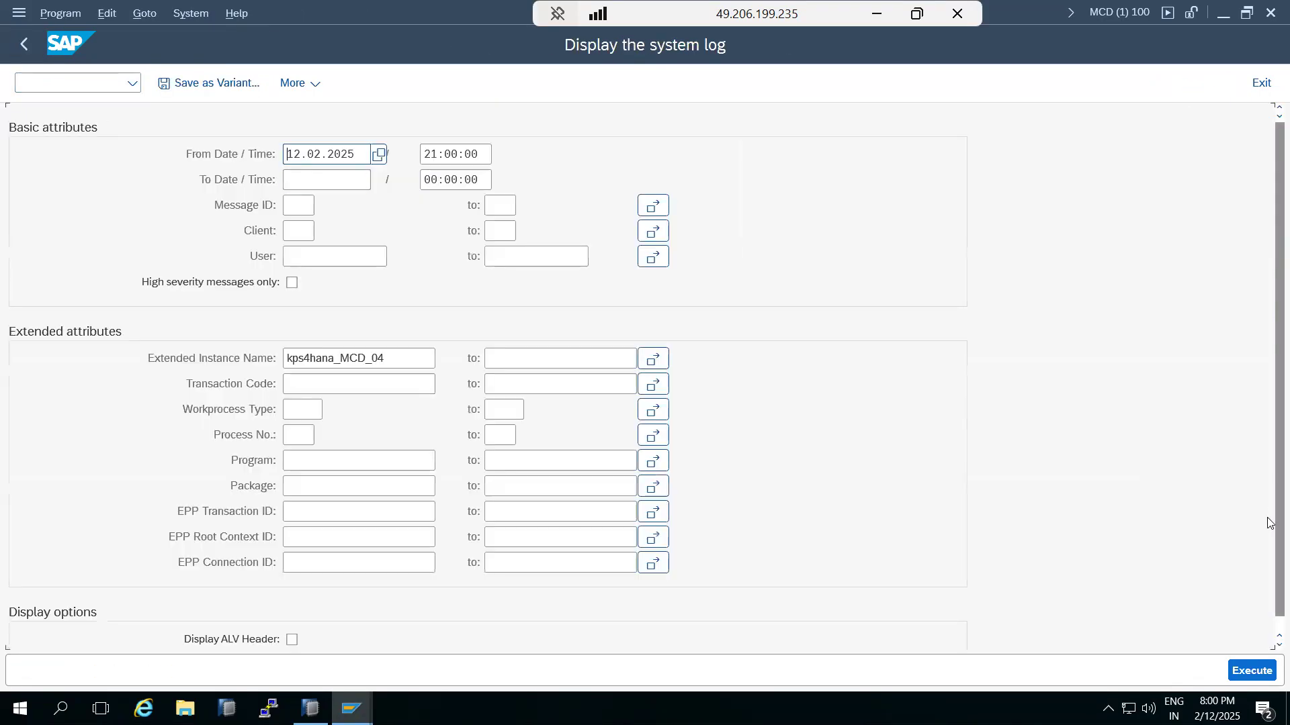
pyautogui.click(1252, 670)
pyautogui.scroll(-7, 782, 513)
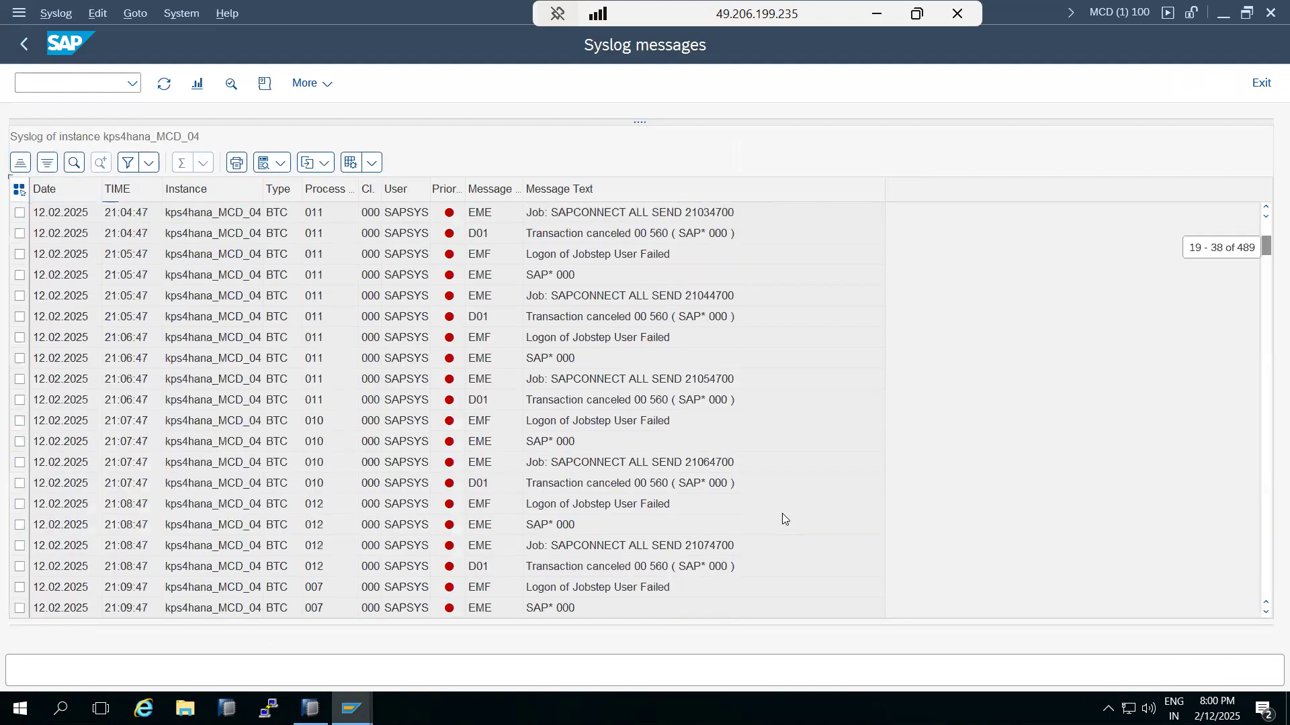
pyautogui.moveTo(1266, 255); pyautogui.dragTo(1151, 604)
pyautogui.click(597, 442)
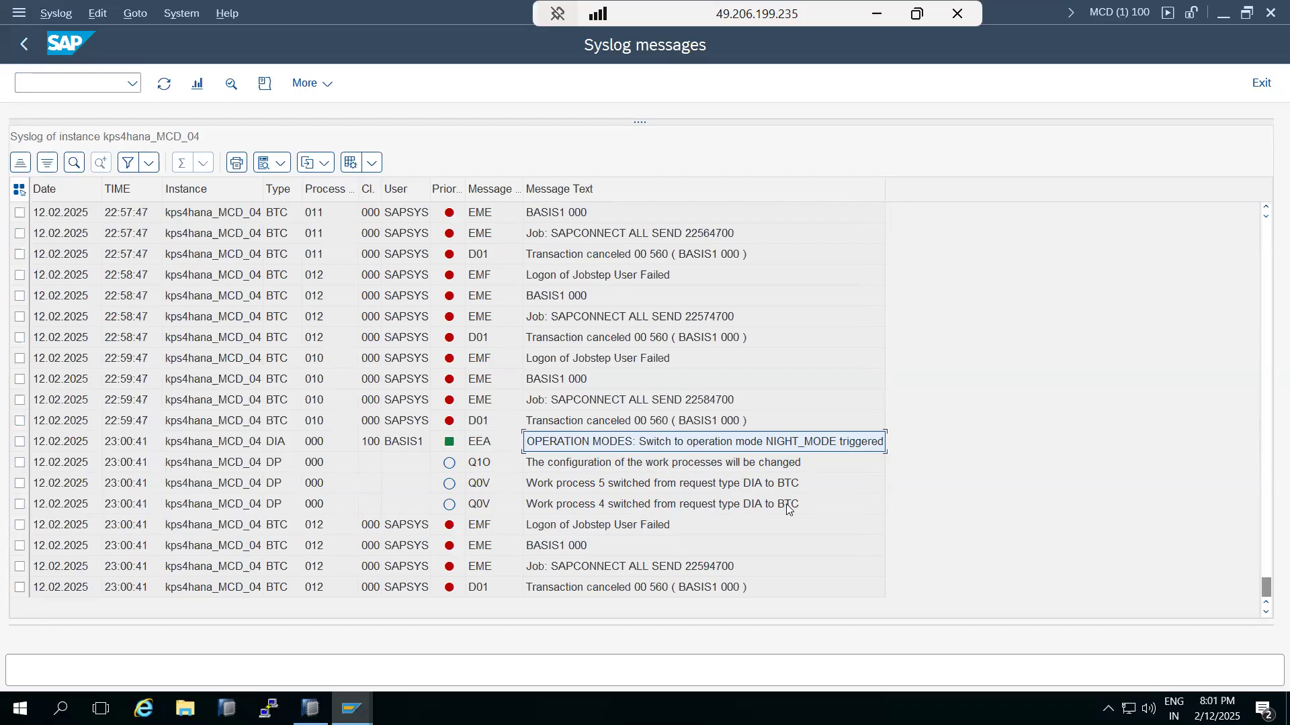
# Step: Open the SM50 work process overview and highlight the Background process count
pyautogui.click(59, 83)
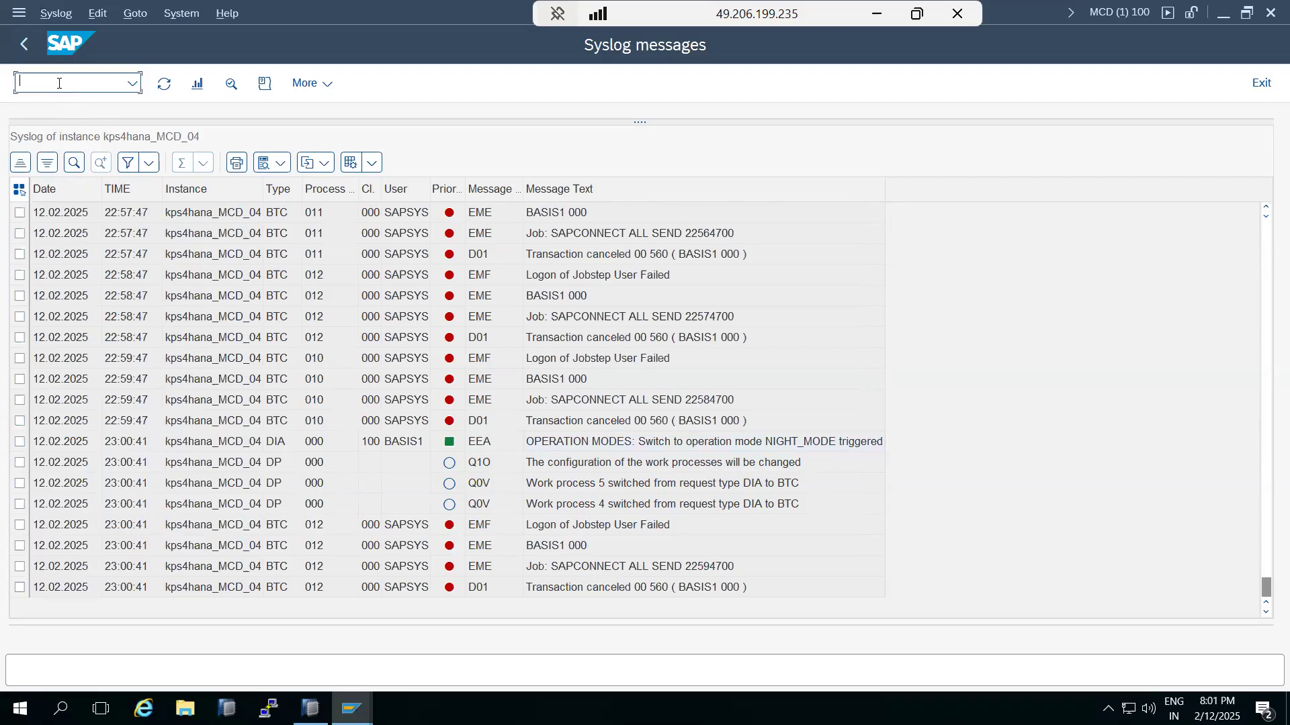
pyautogui.write('/nsm50')
pyautogui.press('Return')
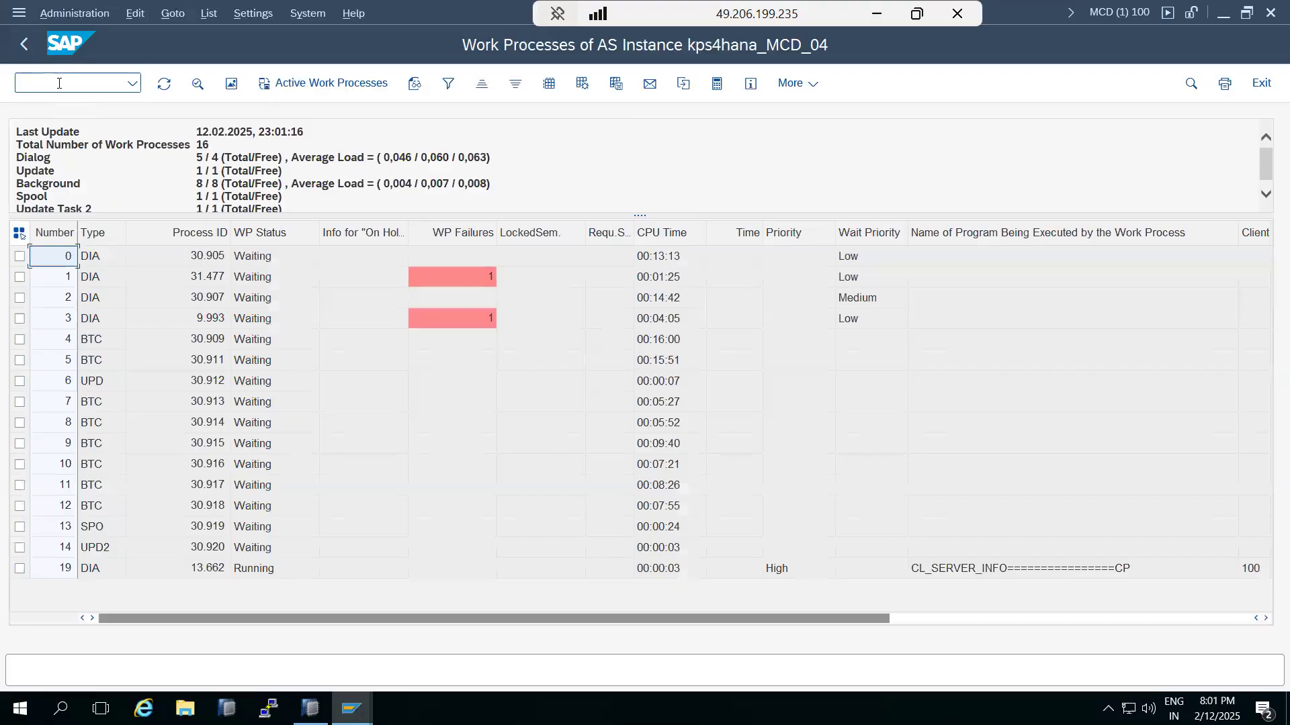
pyautogui.moveTo(639, 215); pyautogui.dragTo(643, 296)
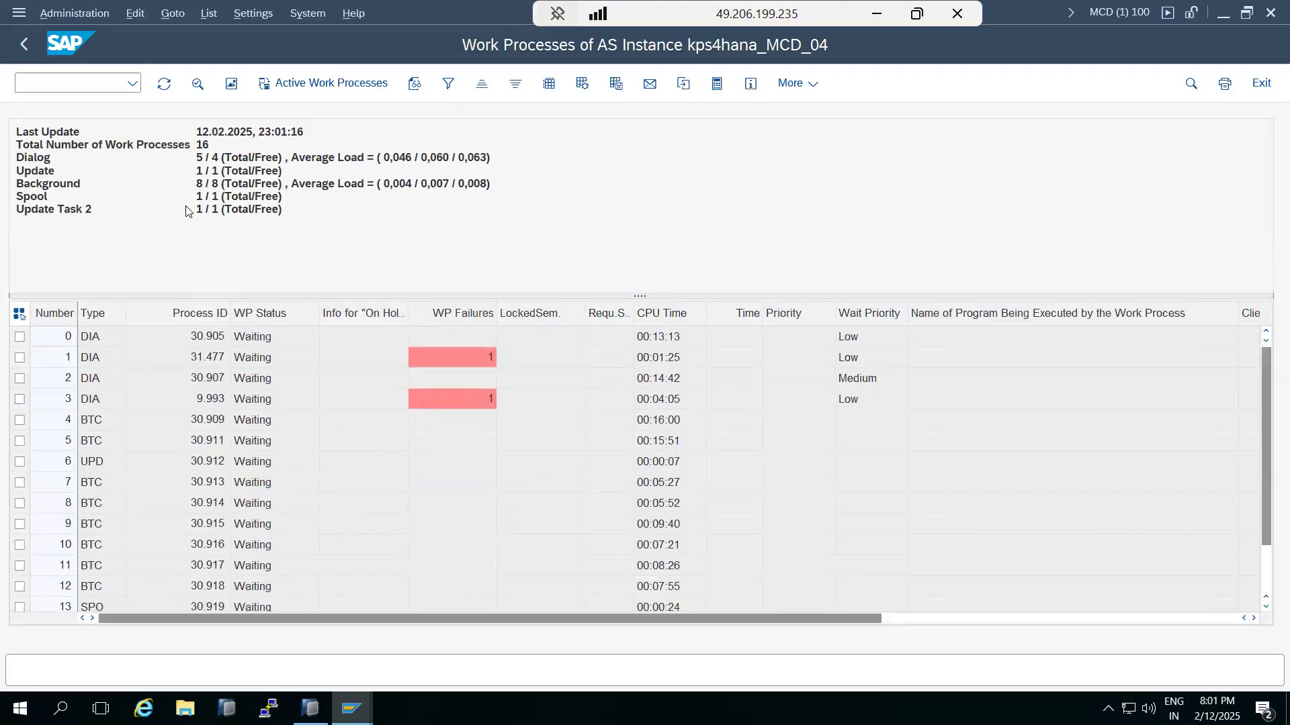
pyautogui.moveTo(199, 184); pyautogui.dragTo(218, 189)
pyautogui.moveTo(218, 189); pyautogui.dragTo(202, 190)
# Step: Refresh the list repeatedly, confirm Background shows 8 / 8 free, and return to Easy Access
pyautogui.click(158, 88)
pyautogui.click(158, 86)
pyautogui.click(160, 87)
pyautogui.click(160, 87)
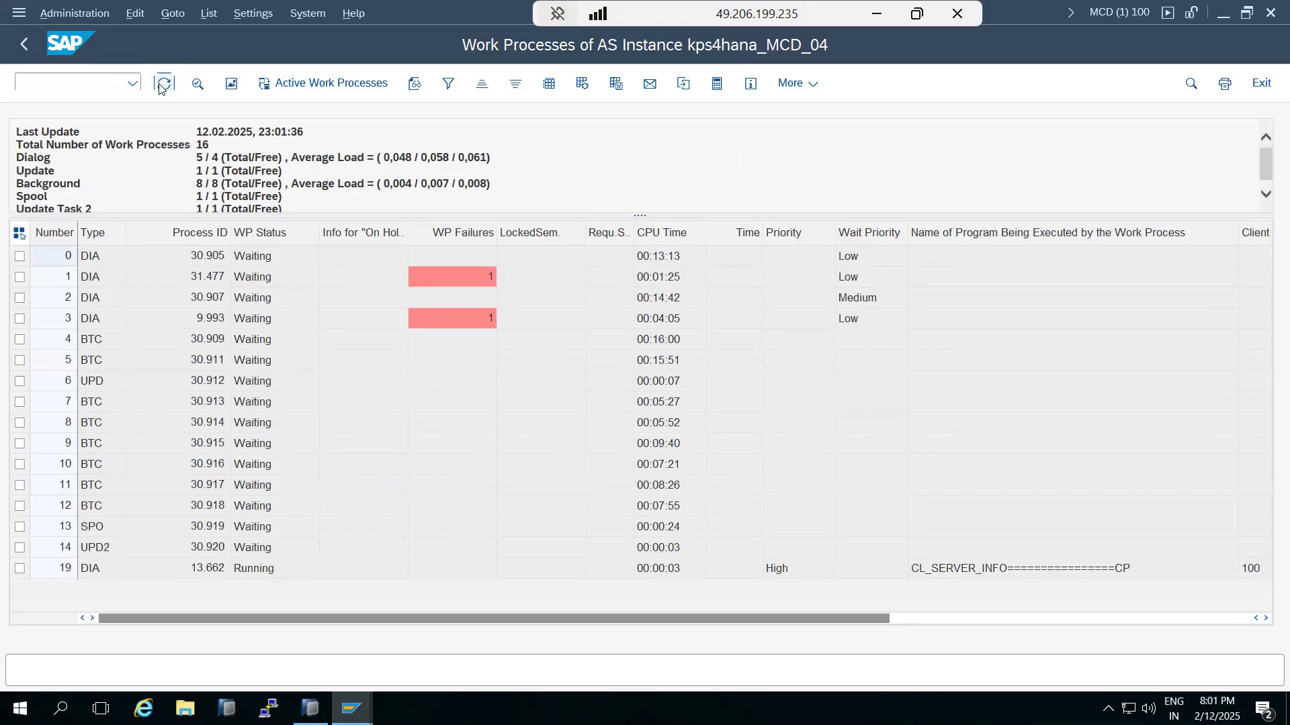
pyautogui.click(160, 87)
pyautogui.click(160, 87)
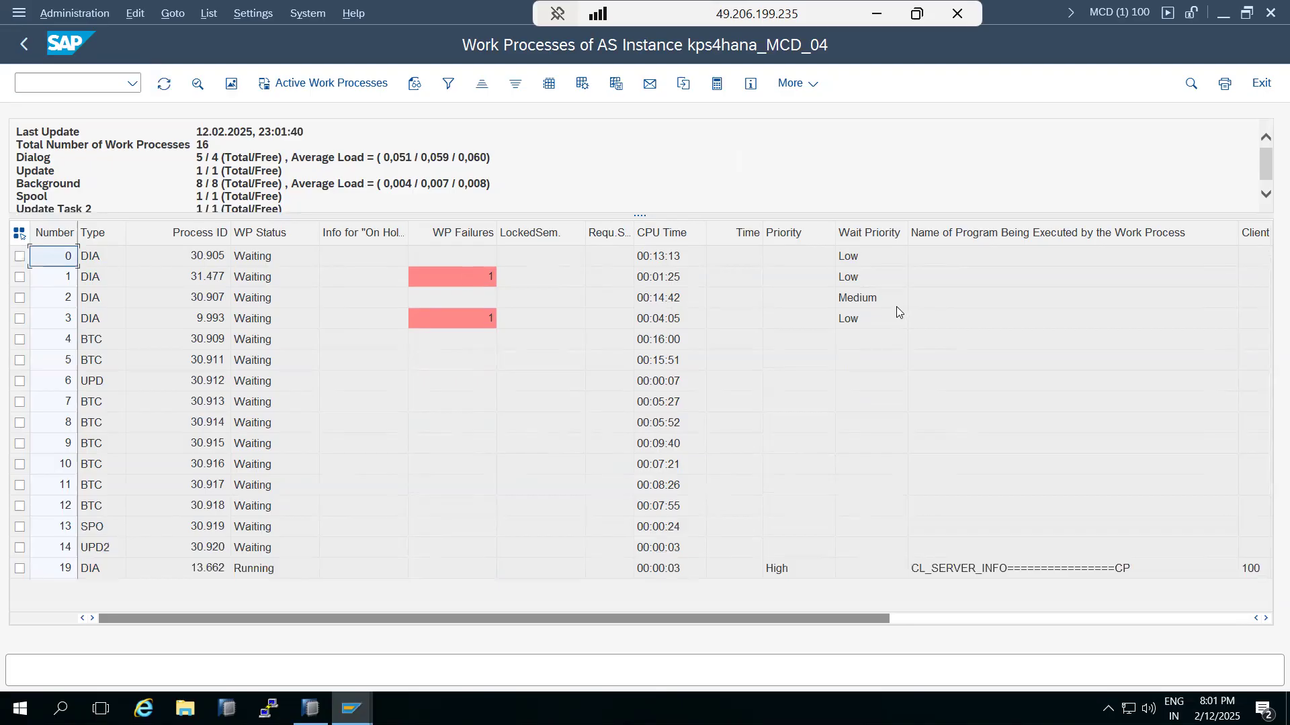
pyautogui.moveTo(201, 180); pyautogui.dragTo(205, 180)
pyautogui.doubleClick(202, 183)
pyautogui.click(202, 184)
pyautogui.moveTo(216, 185); pyautogui.dragTo(219, 184)
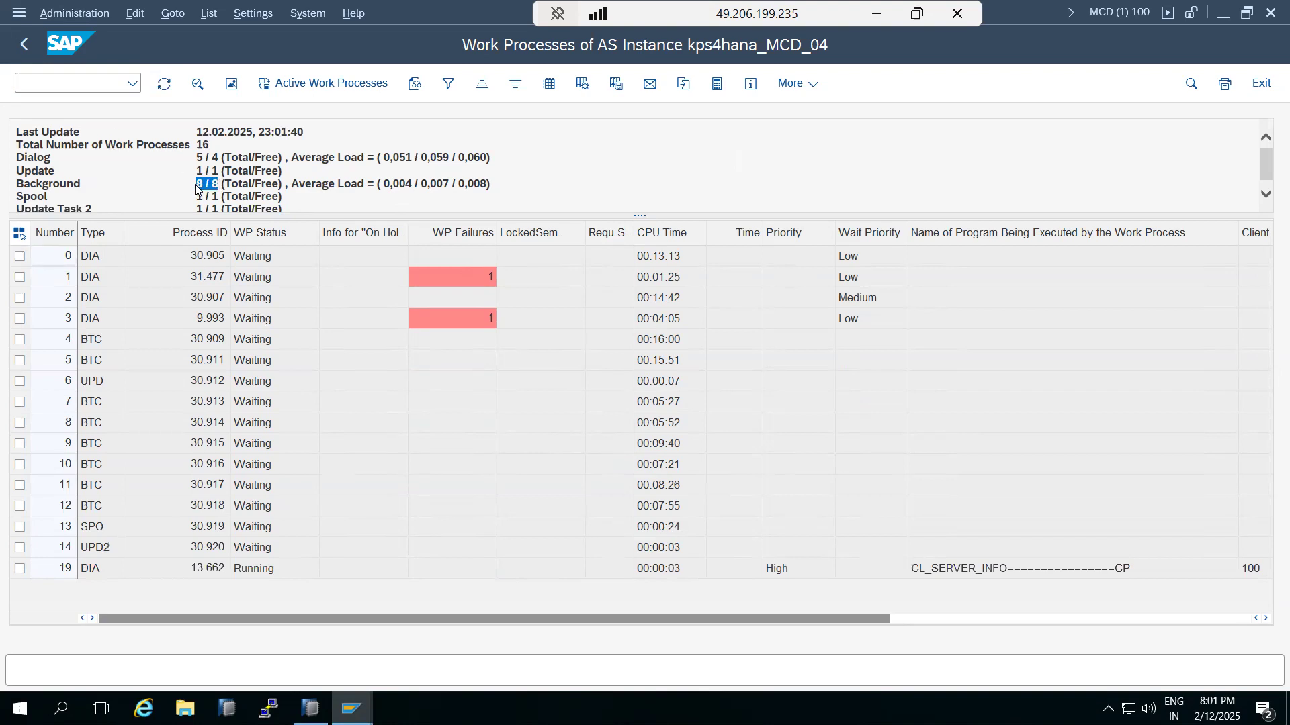
pyautogui.click(25, 44)
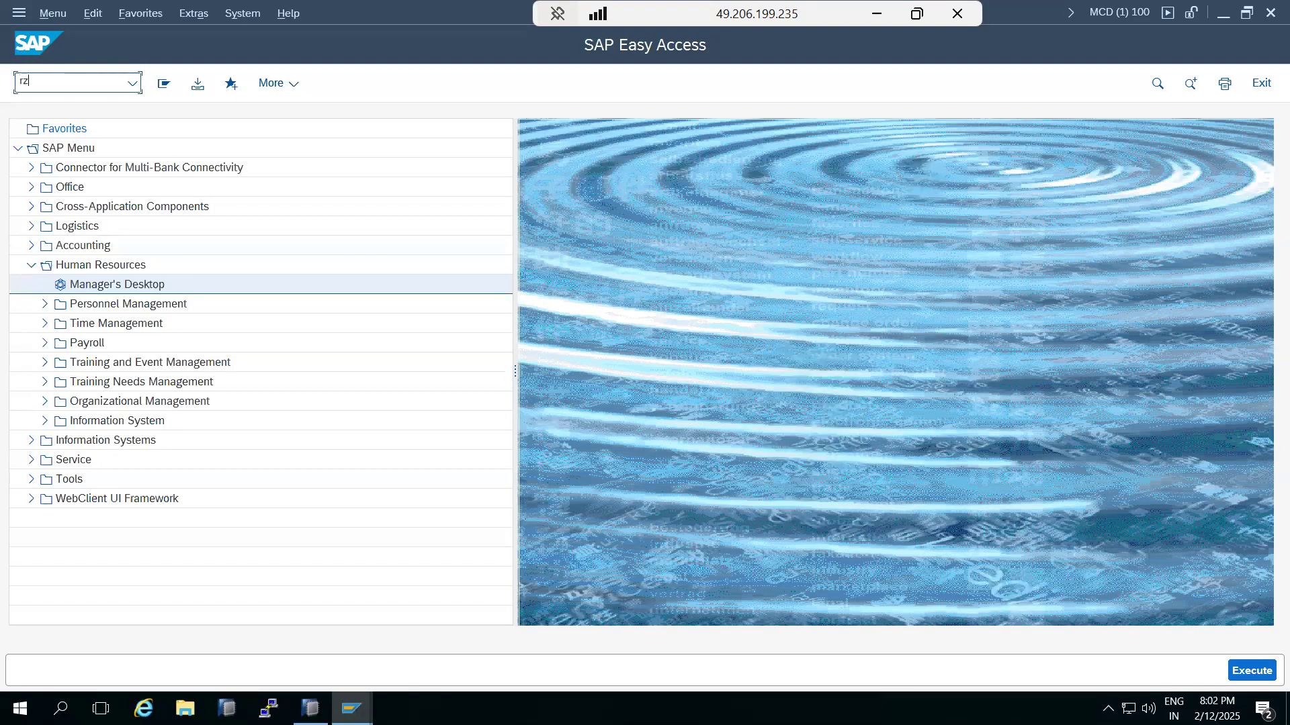
pyautogui.write('rz03')
pyautogui.press('Return')
pyautogui.click(103, 270)
pyautogui.click(160, 15)
pyautogui.moveTo(207, 12)
pyautogui.moveTo(330, 34)
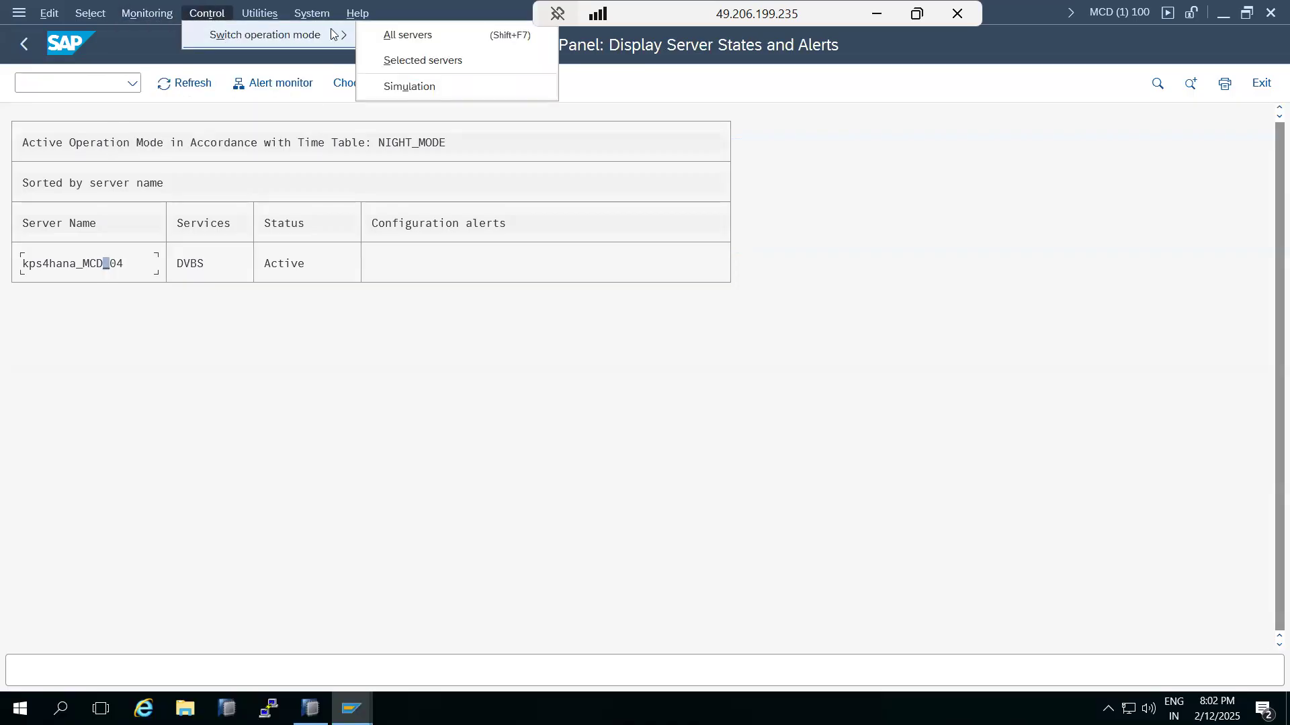
pyautogui.click(375, 34)
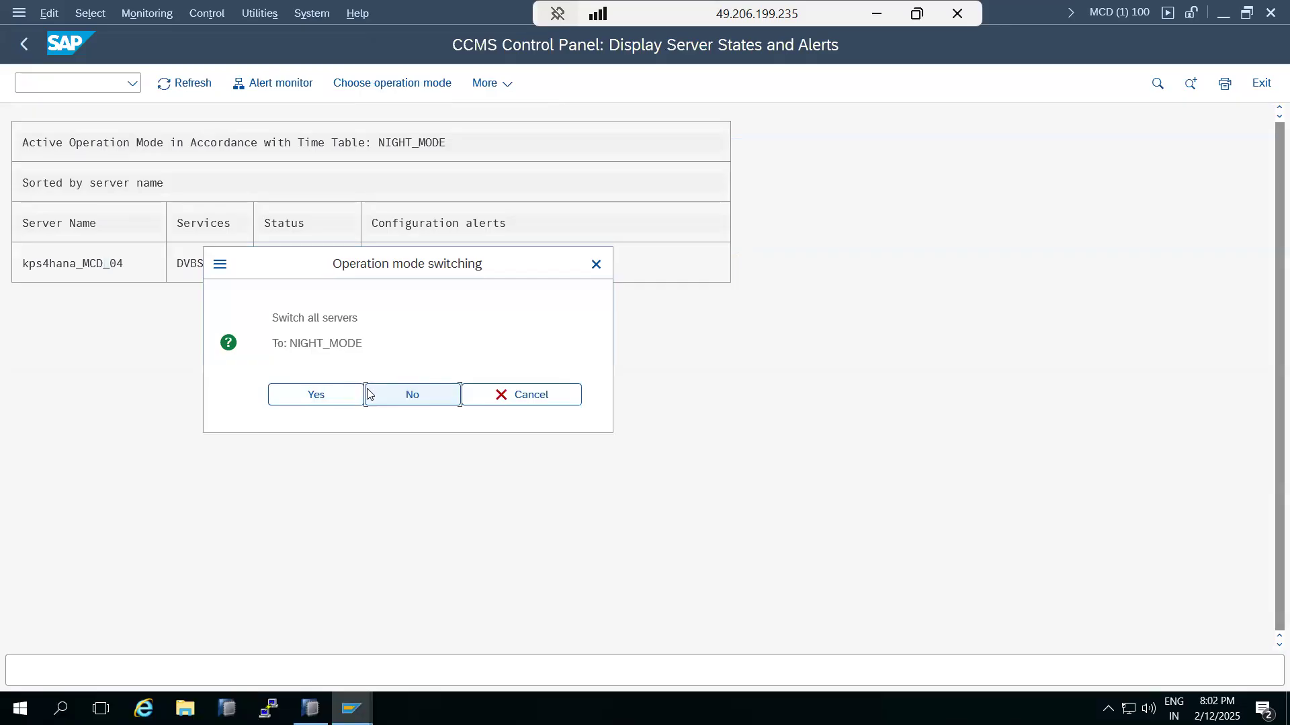
pyautogui.click(522, 395)
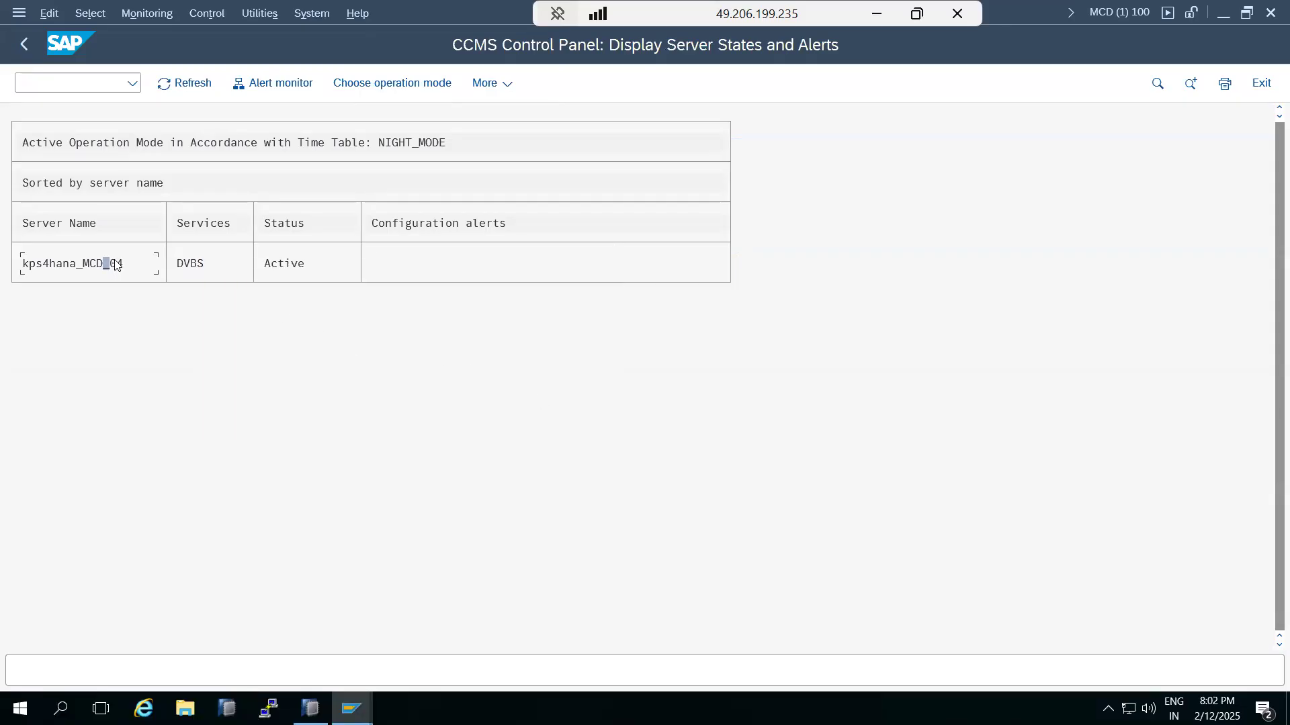
pyautogui.click(23, 47)
pyautogui.write('sm50')
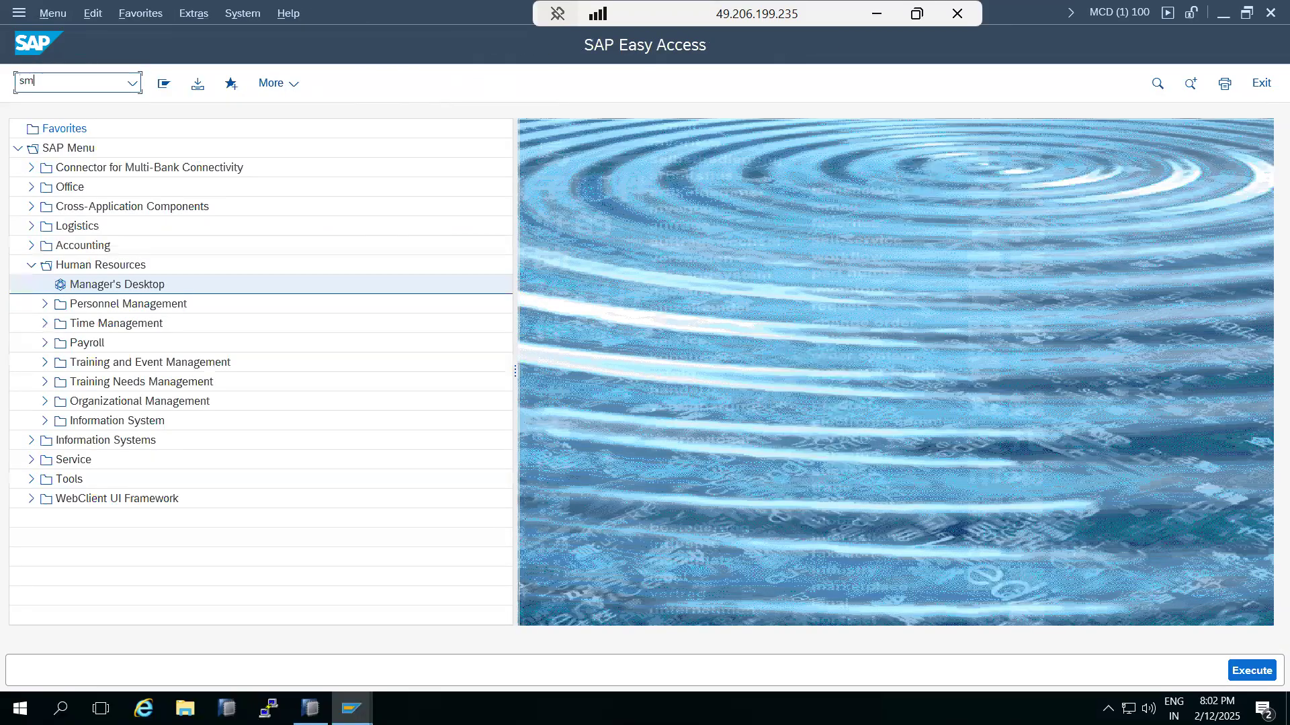
pyautogui.press('Return')
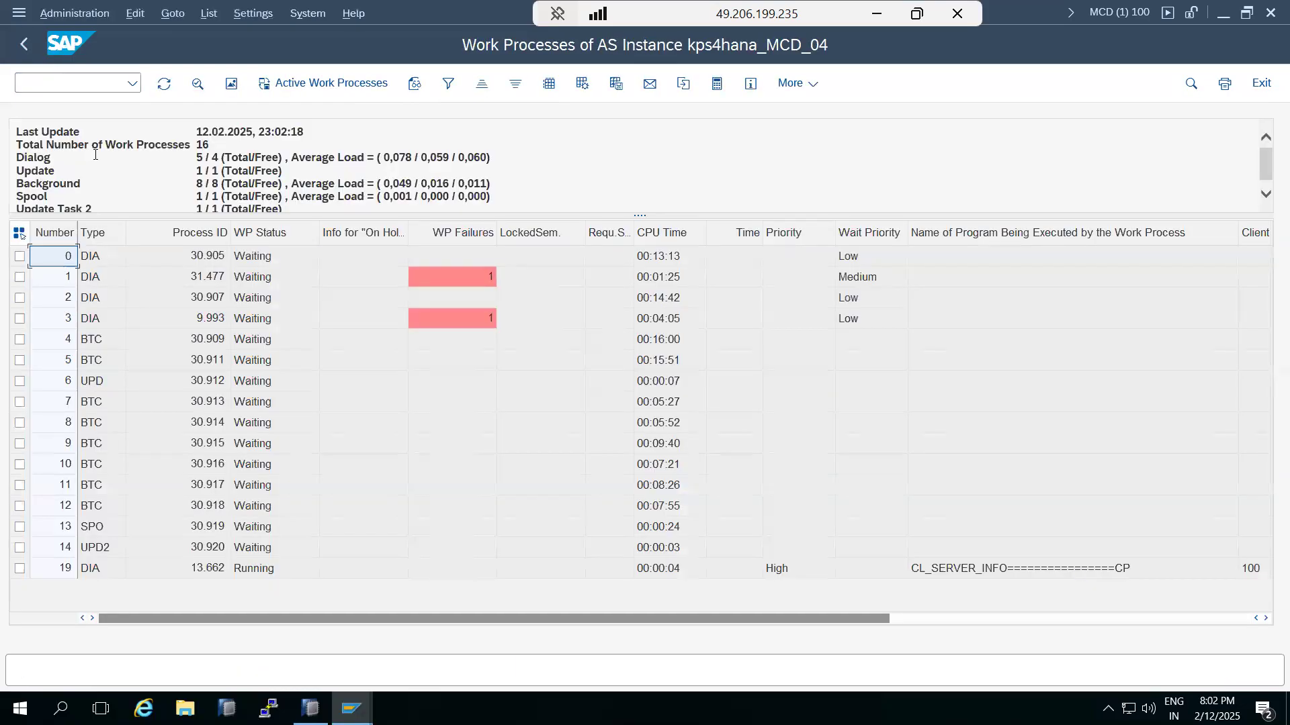
pyautogui.click(29, 50)
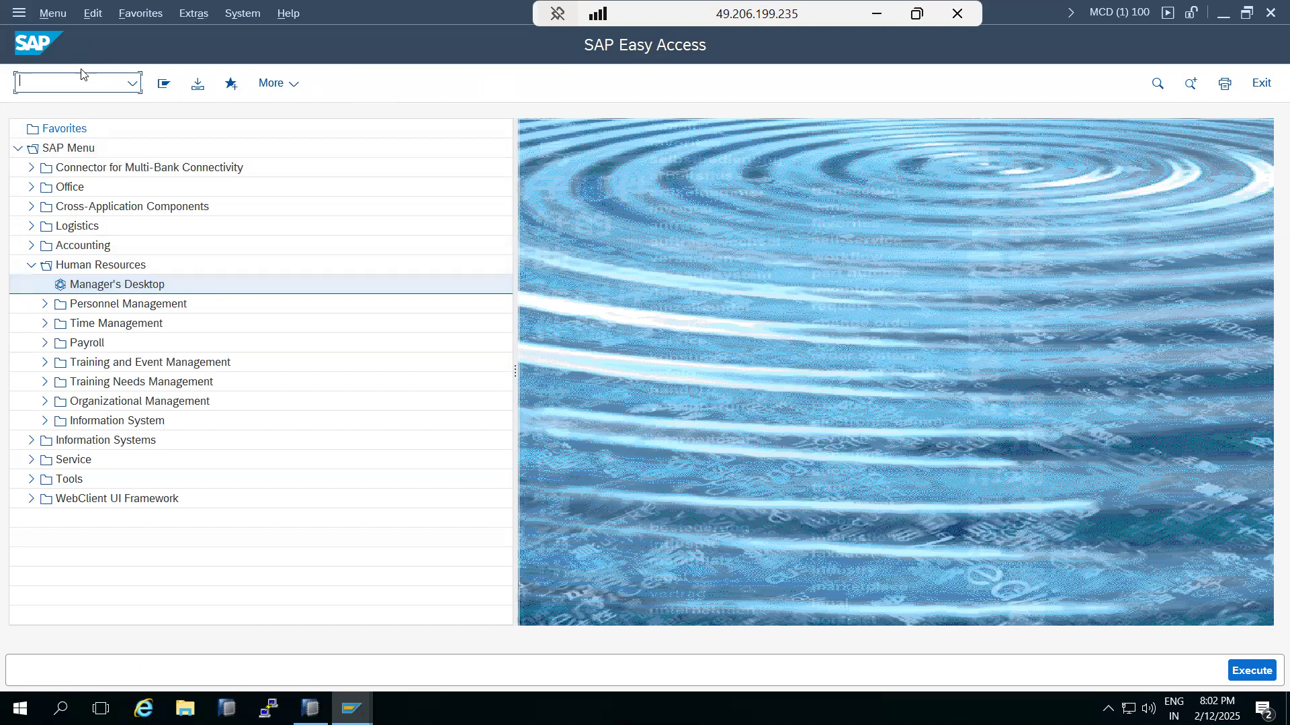
# Step: Open the normal 24h timetable in SM63 and delete the DAY-TIME assignment for 09.00–20.00
pyautogui.write('sm63')
pyautogui.press('Return')
pyautogui.click(216, 259)
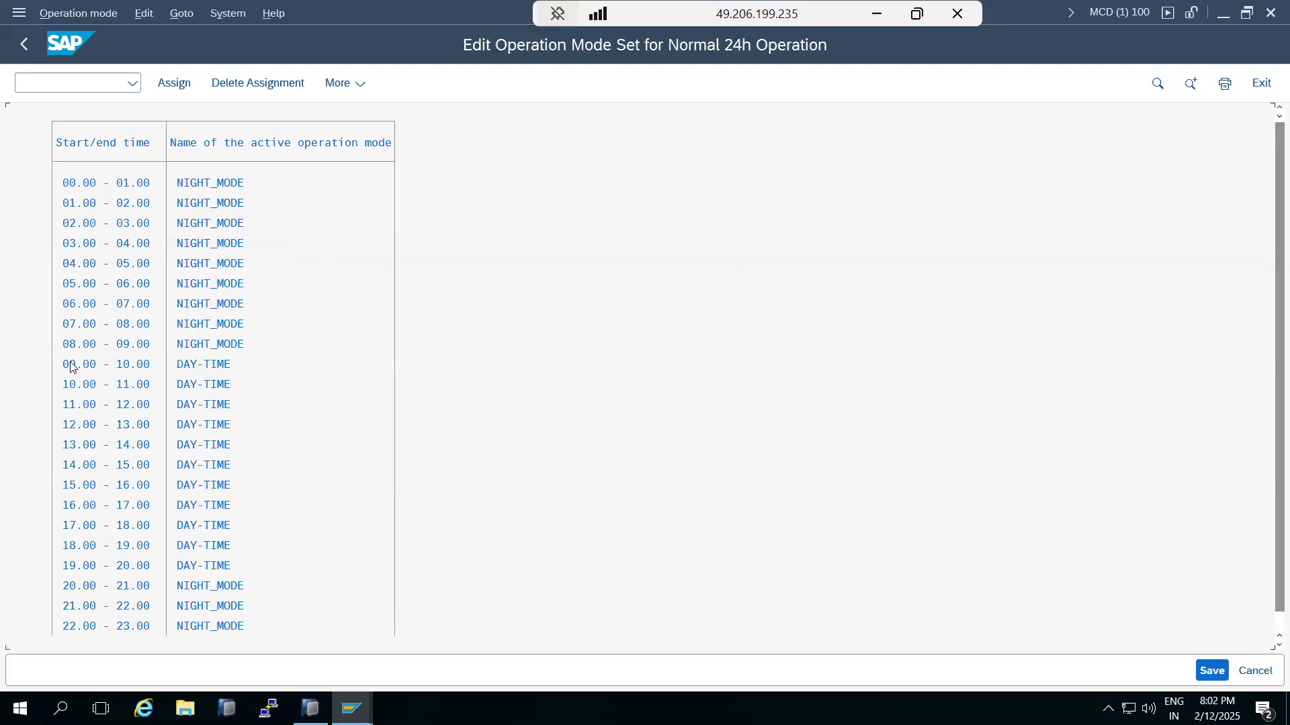
pyautogui.click(69, 366)
pyautogui.keyDown('shift'); pyautogui.click(133, 567); pyautogui.keyUp('shift')
pyautogui.click(261, 86)
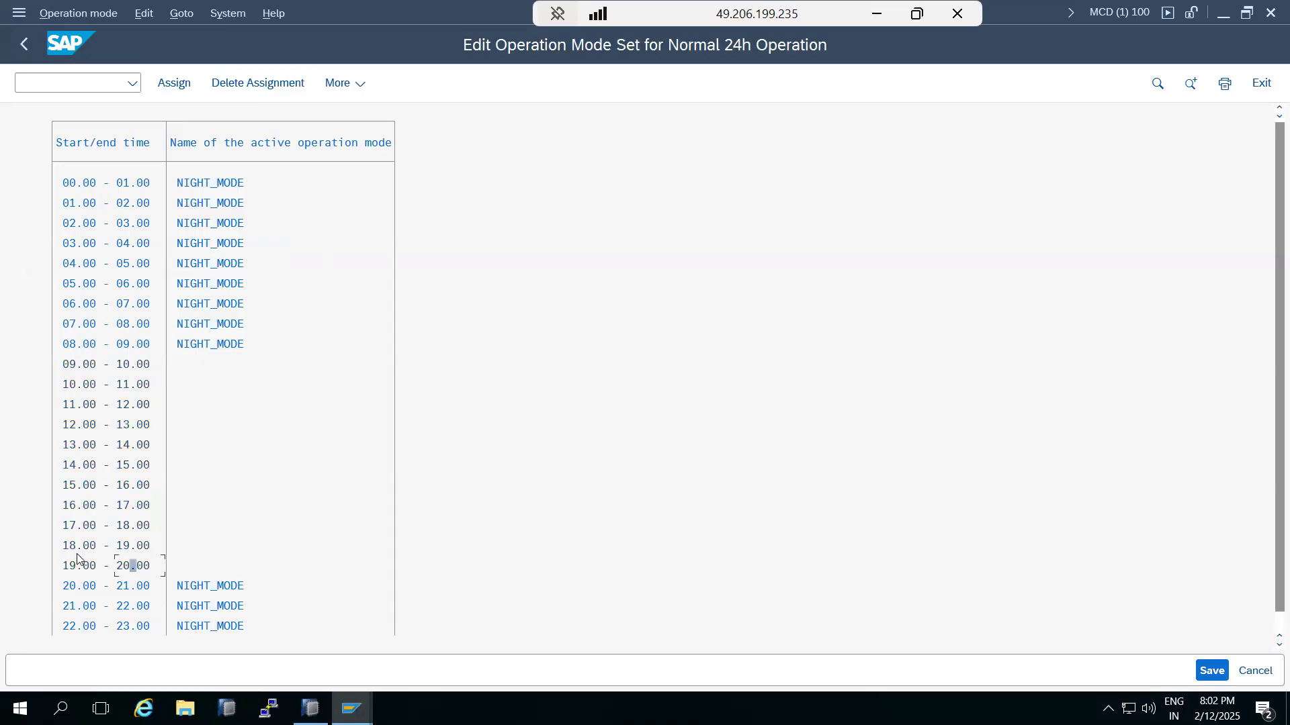
# Step: Delete the NIGHT_MODE assignment from the remaining hours 20.00–09.00
pyautogui.click(69, 588)
pyautogui.click(144, 350)
pyautogui.click(70, 590)
pyautogui.click(140, 345)
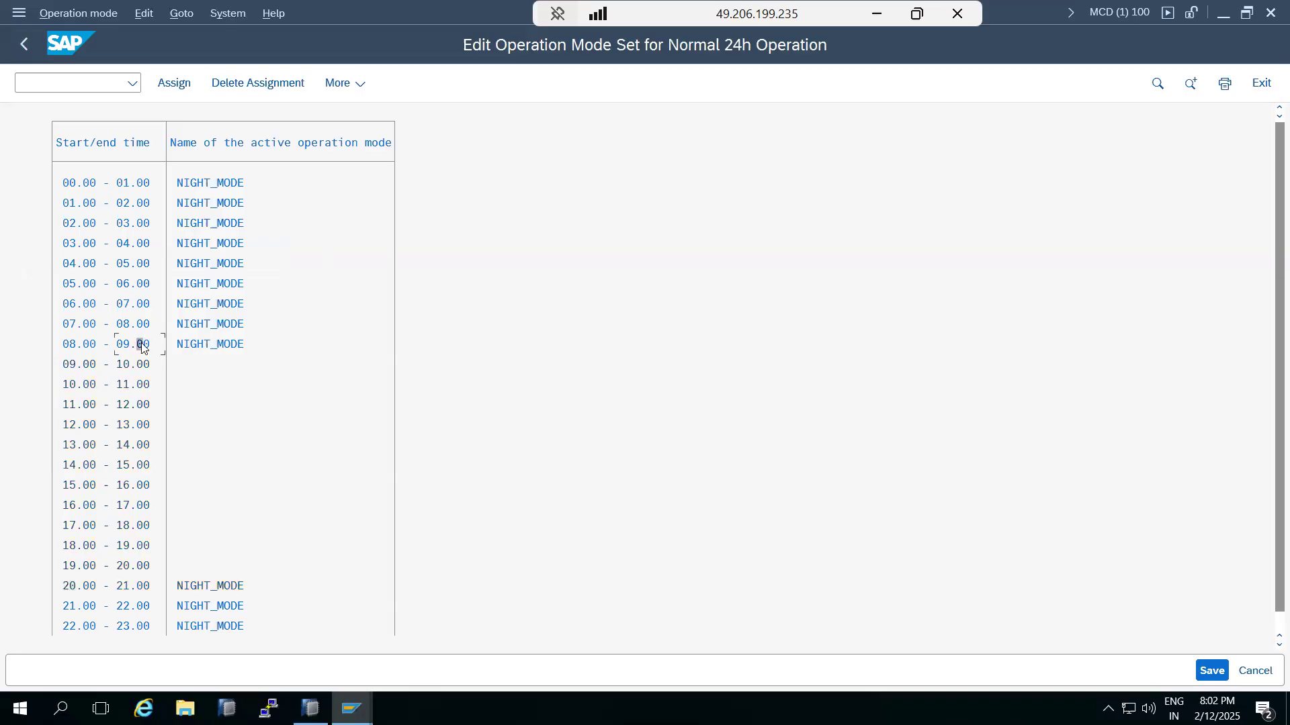
pyautogui.click(229, 86)
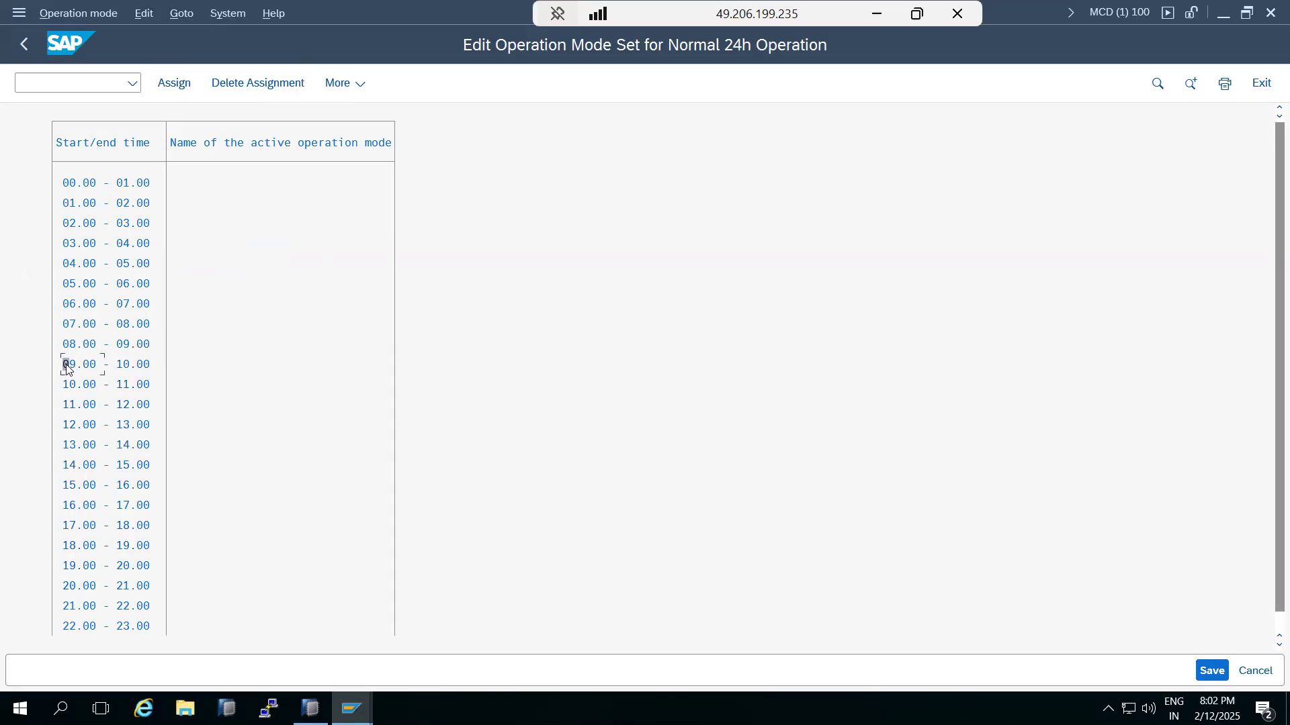
pyautogui.click(138, 586)
pyautogui.scroll(-1, 192, 450)
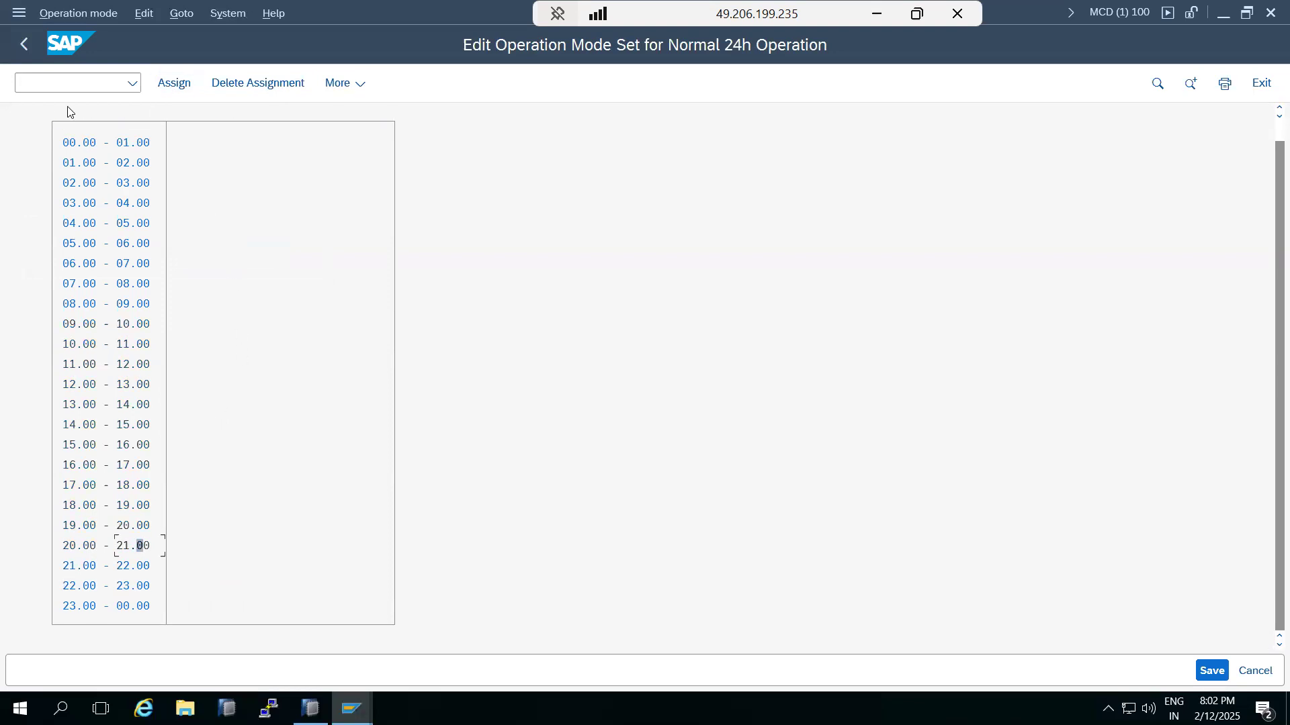
# Step: Save the emptied timetable, accepting the empty-table warning
pyautogui.click(1215, 671)
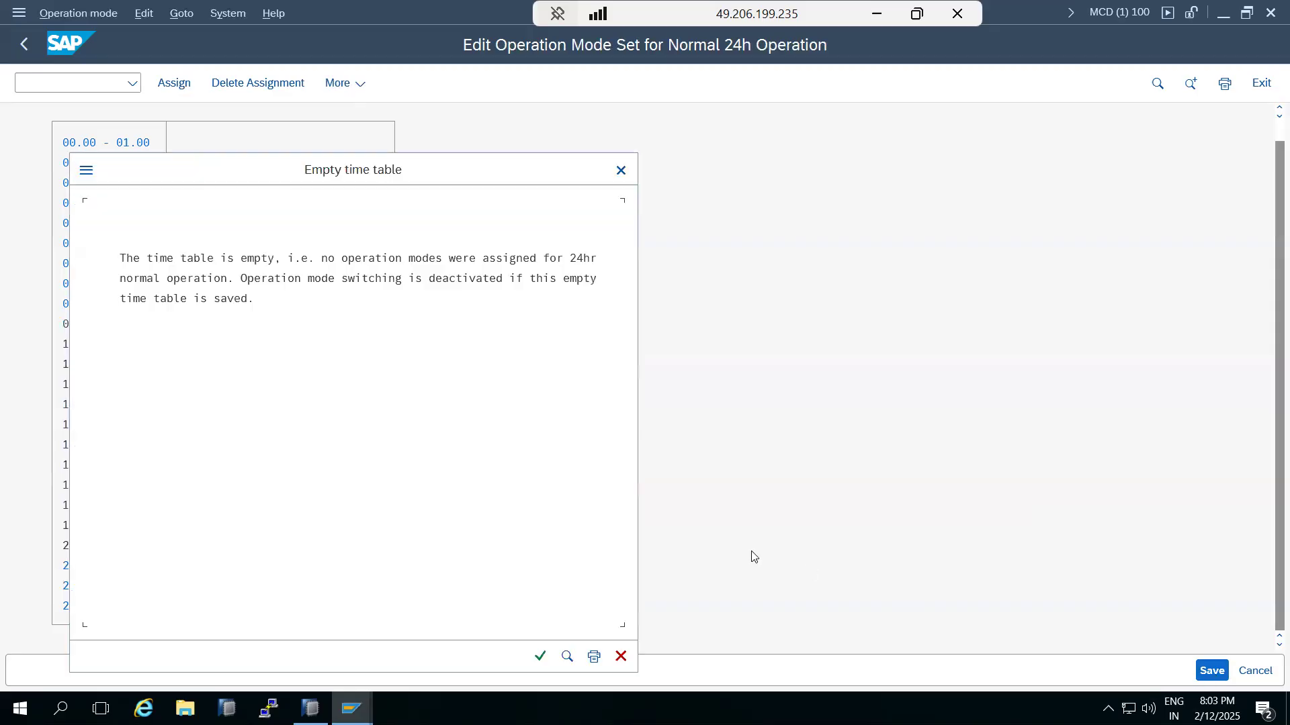
pyautogui.click(542, 662)
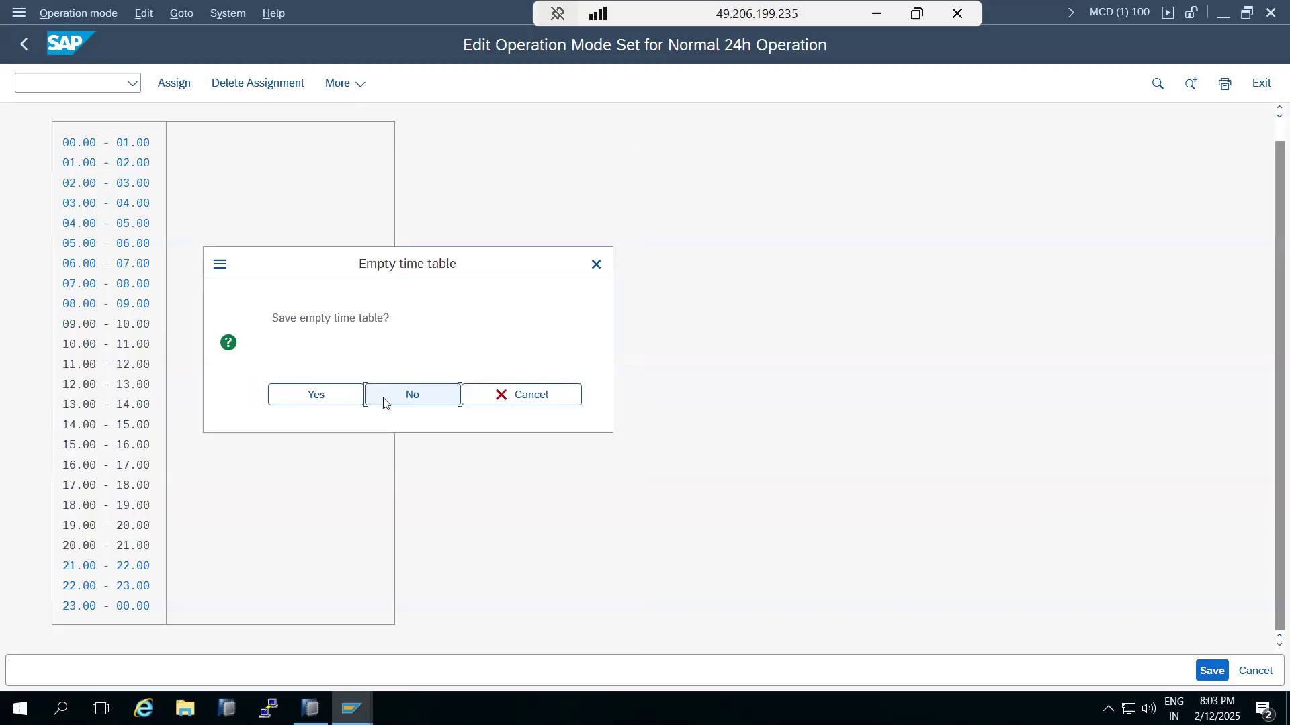
pyautogui.click(320, 401)
pyautogui.click(240, 257)
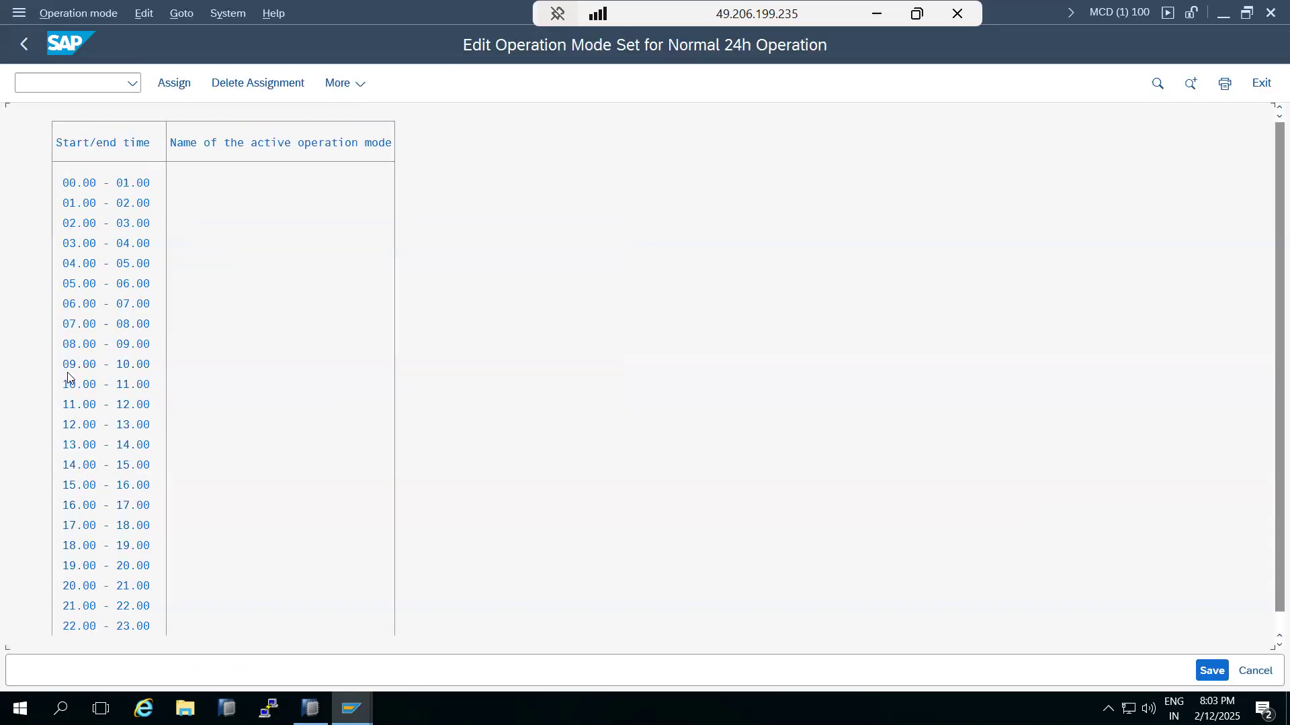
# Step: Assign NIGHT_MODE to the hours 08.00–19.00
pyautogui.click(66, 346)
pyautogui.doubleClick(134, 546)
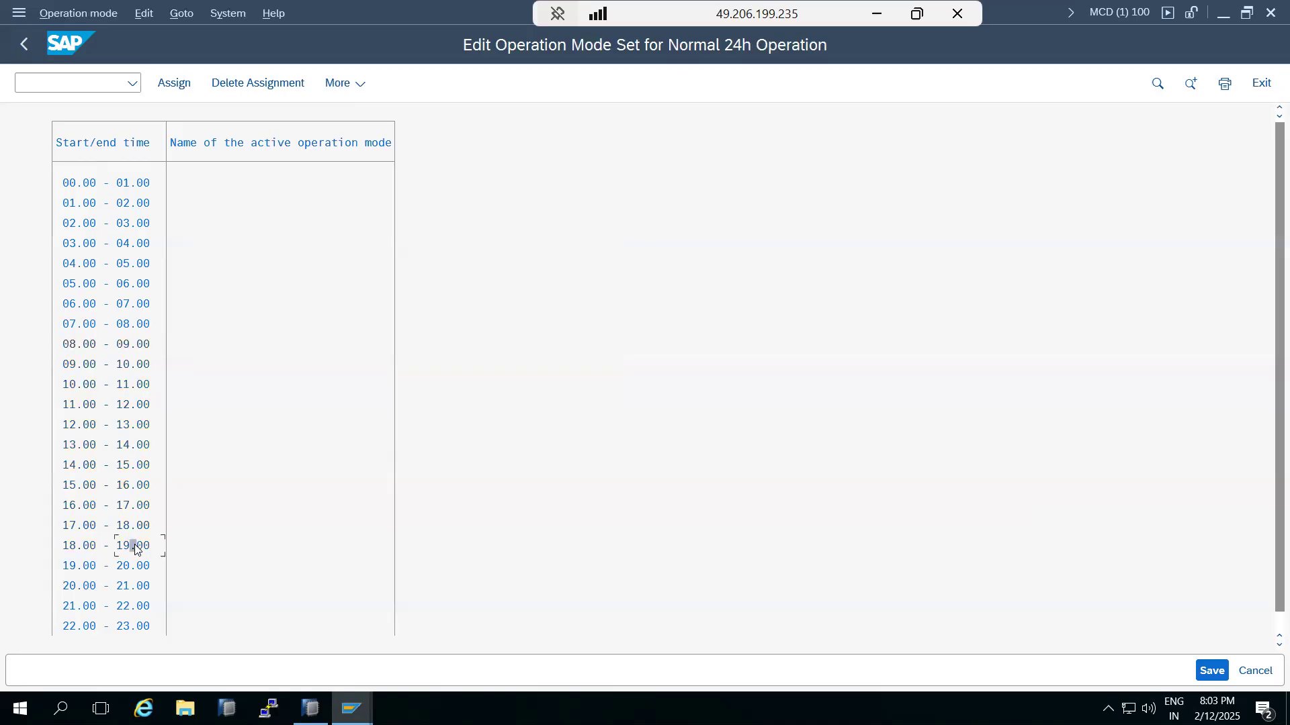
pyautogui.click(168, 89)
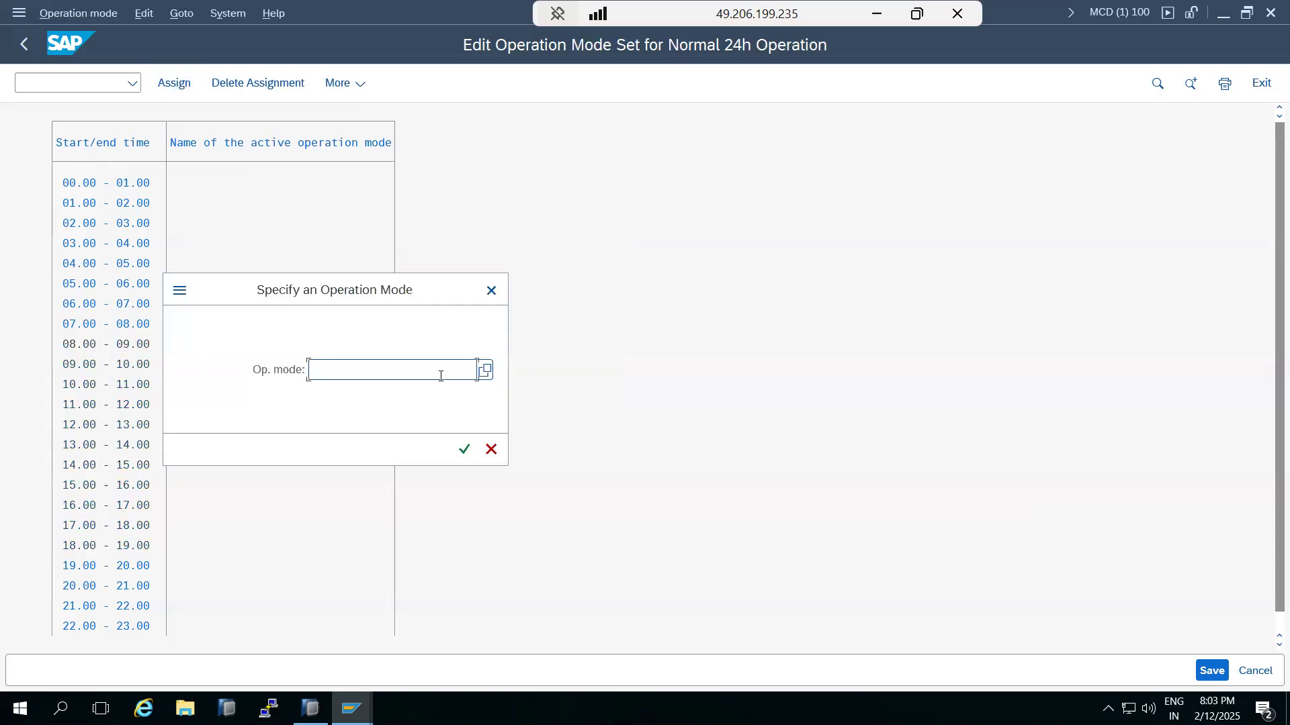
pyautogui.click(485, 370)
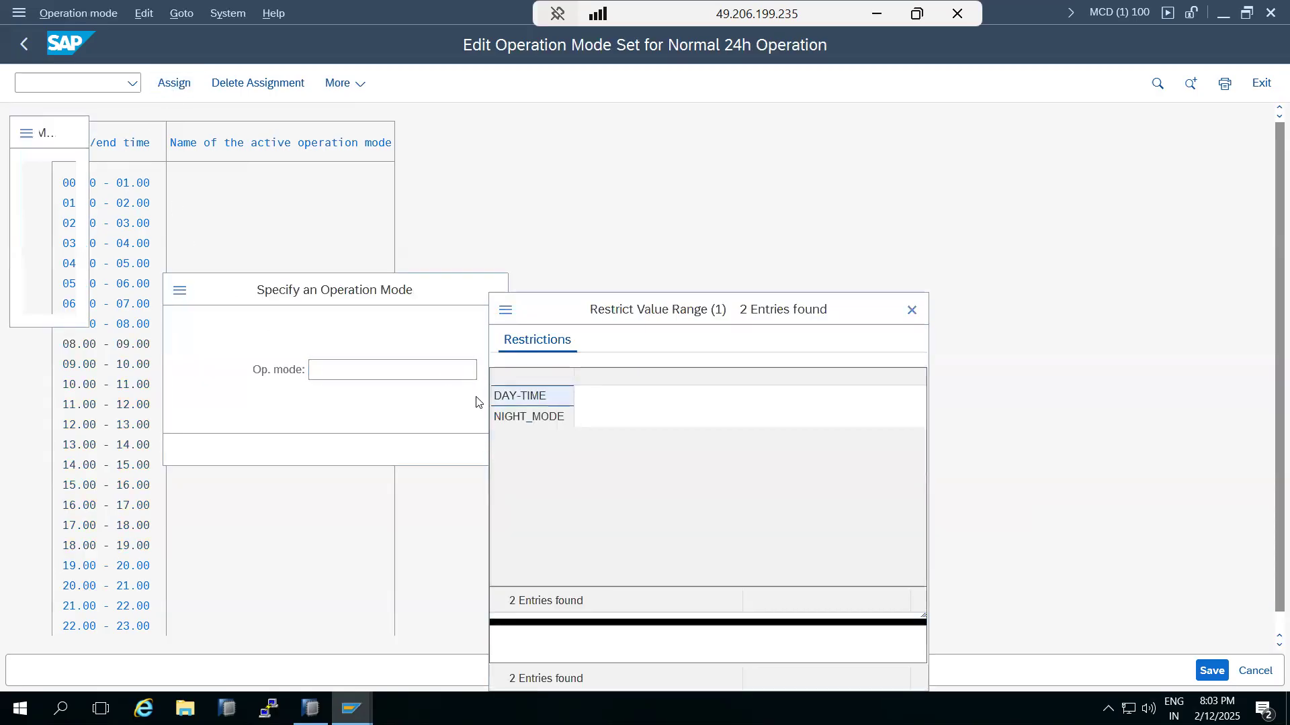
pyautogui.doubleClick(527, 457)
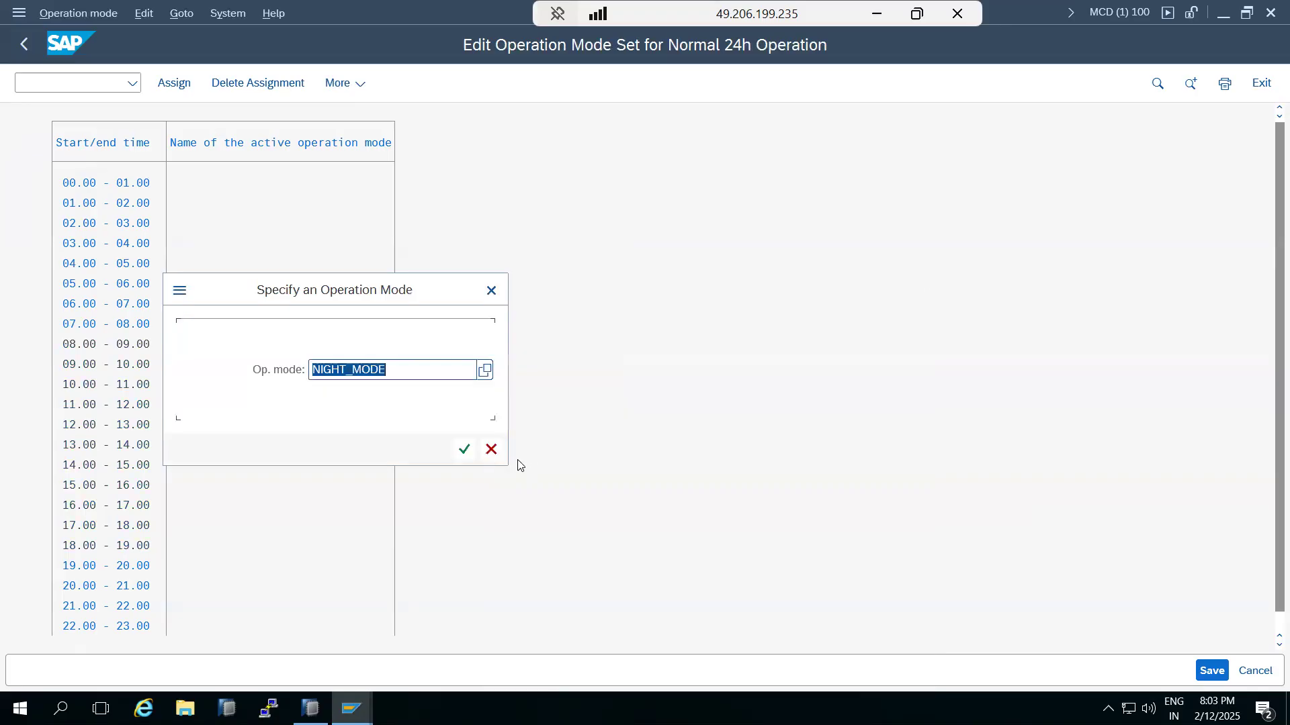
pyautogui.click(463, 449)
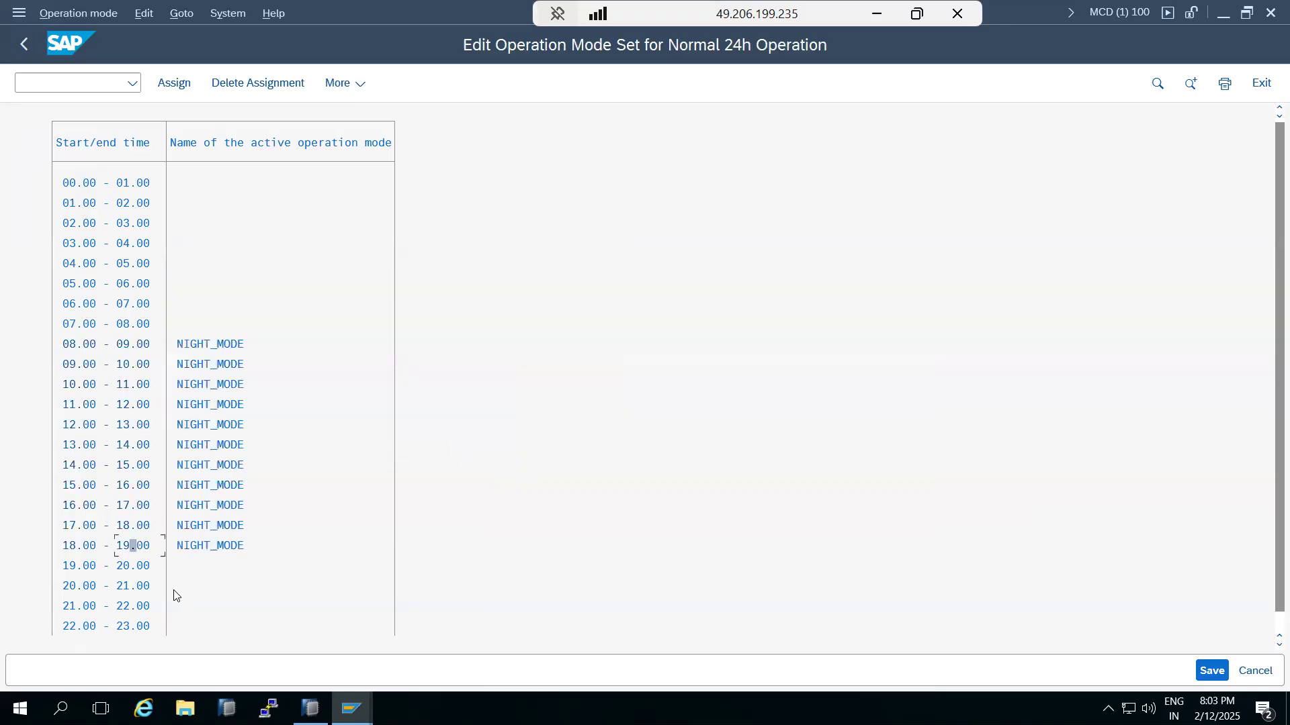
# Step: Assign DAY-TIME to hours 19.00–08.00, save the set, and return to the main menu
pyautogui.click(70, 567)
pyautogui.click(133, 329)
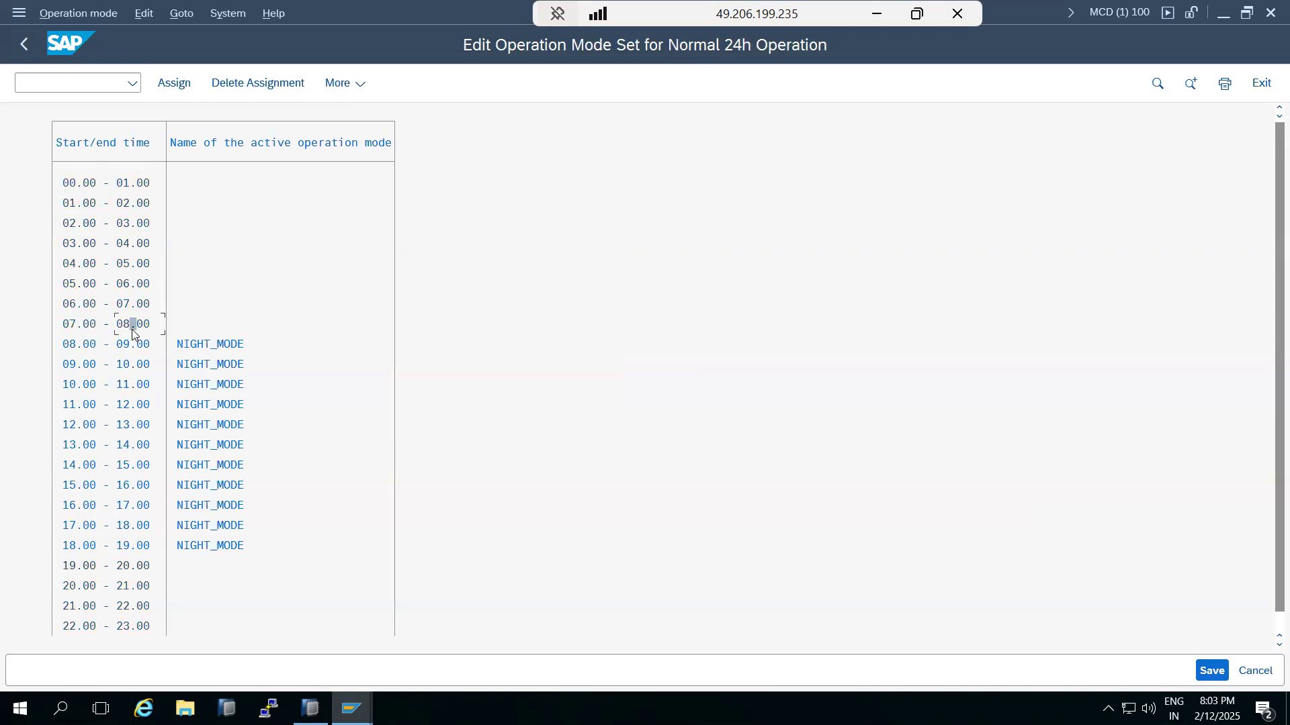
pyautogui.click(178, 86)
pyautogui.click(485, 370)
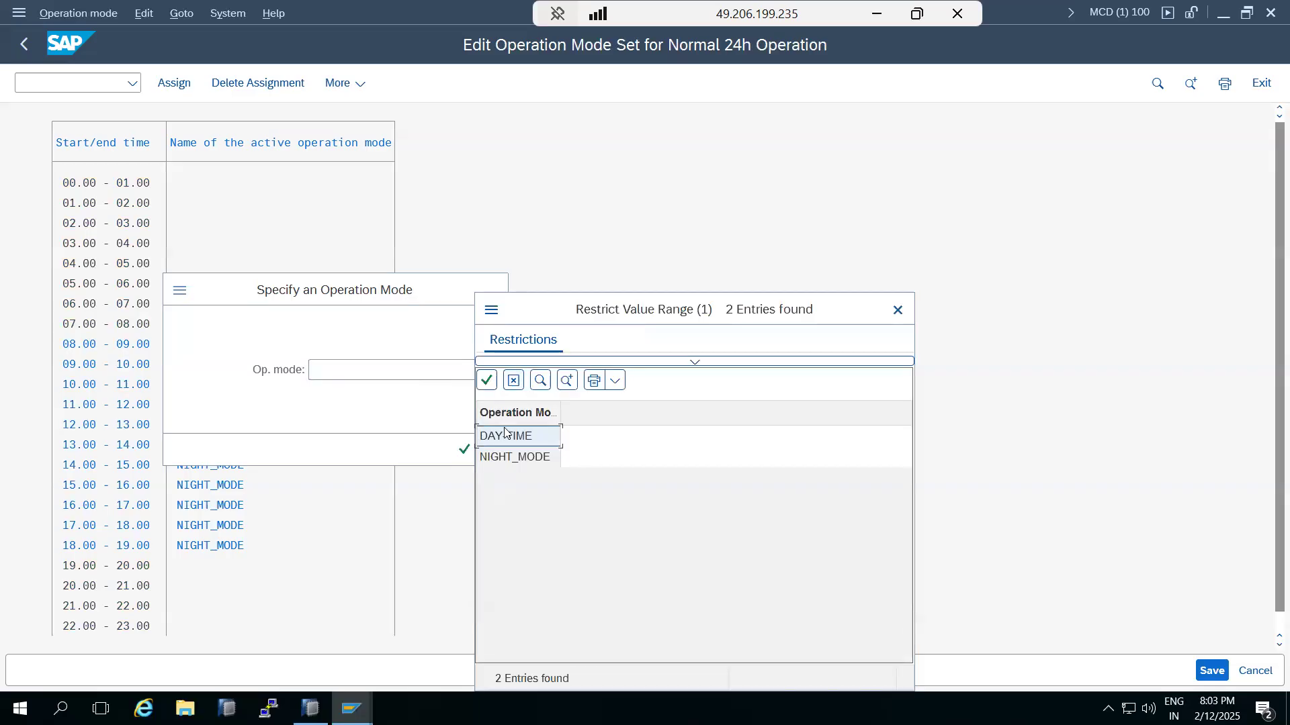
pyautogui.doubleClick(506, 435)
pyautogui.click(463, 449)
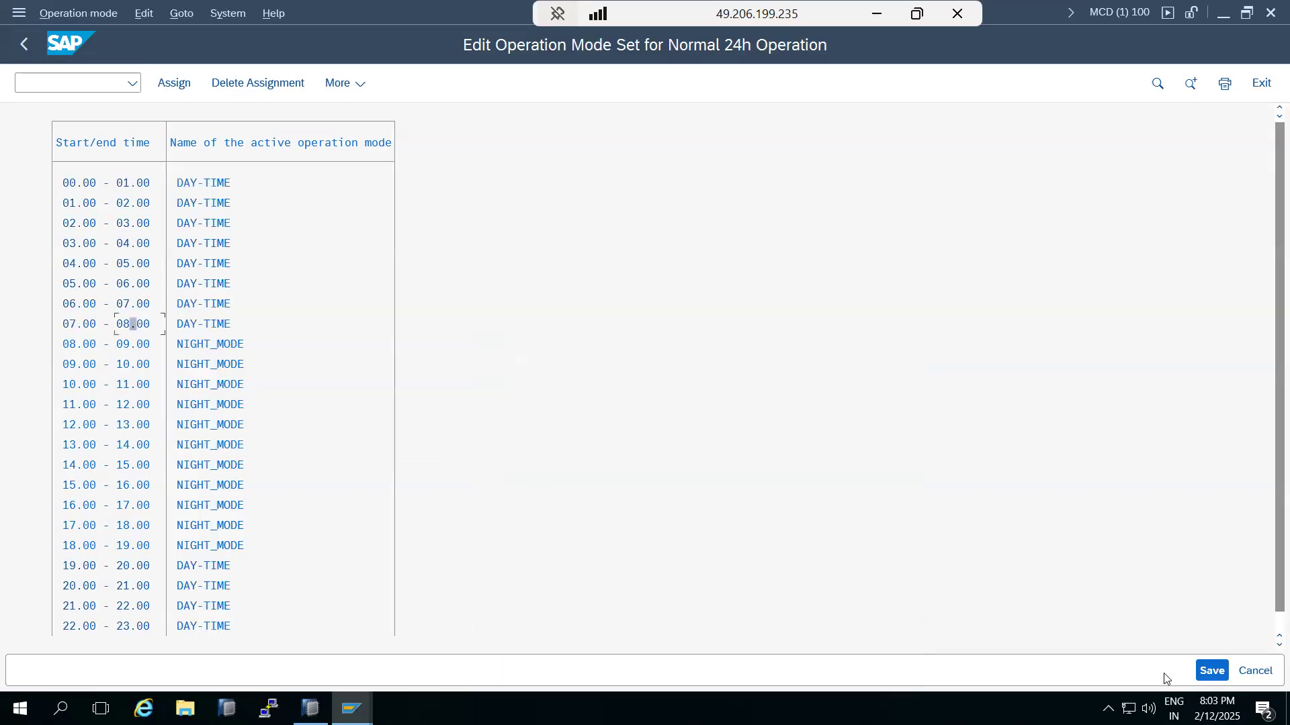
pyautogui.click(1212, 671)
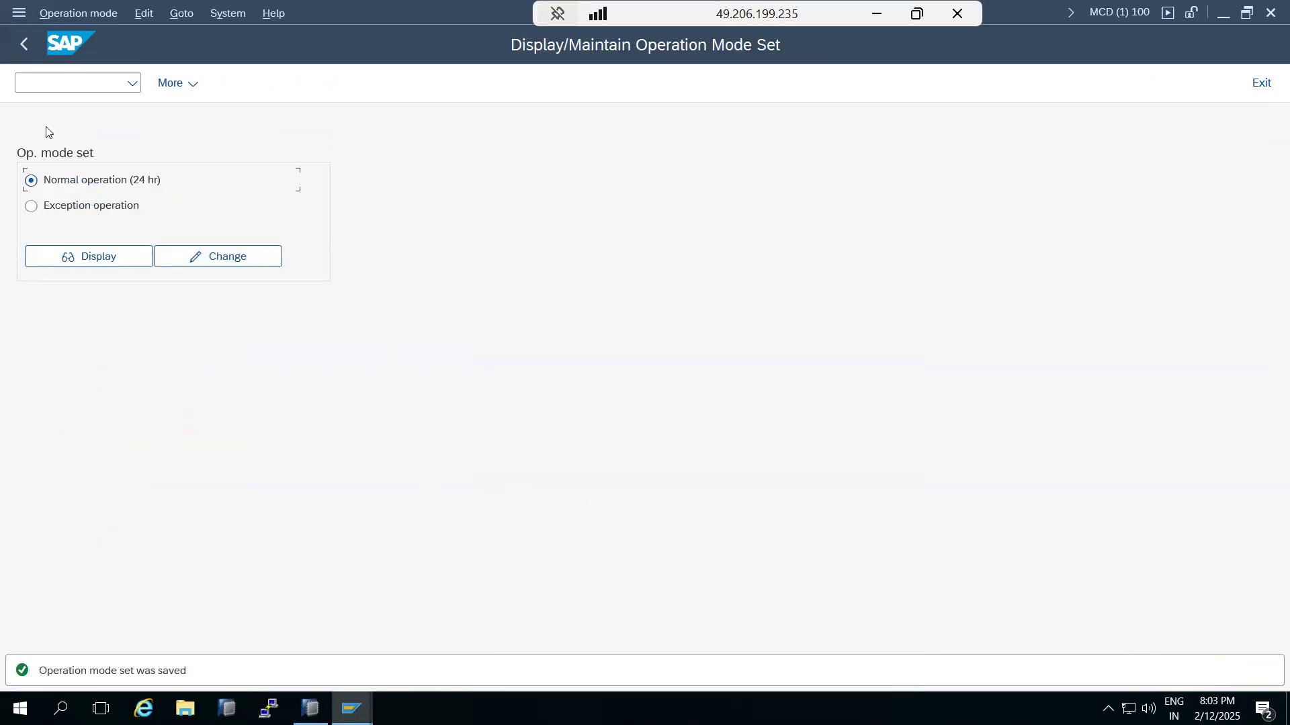
pyautogui.click(23, 43)
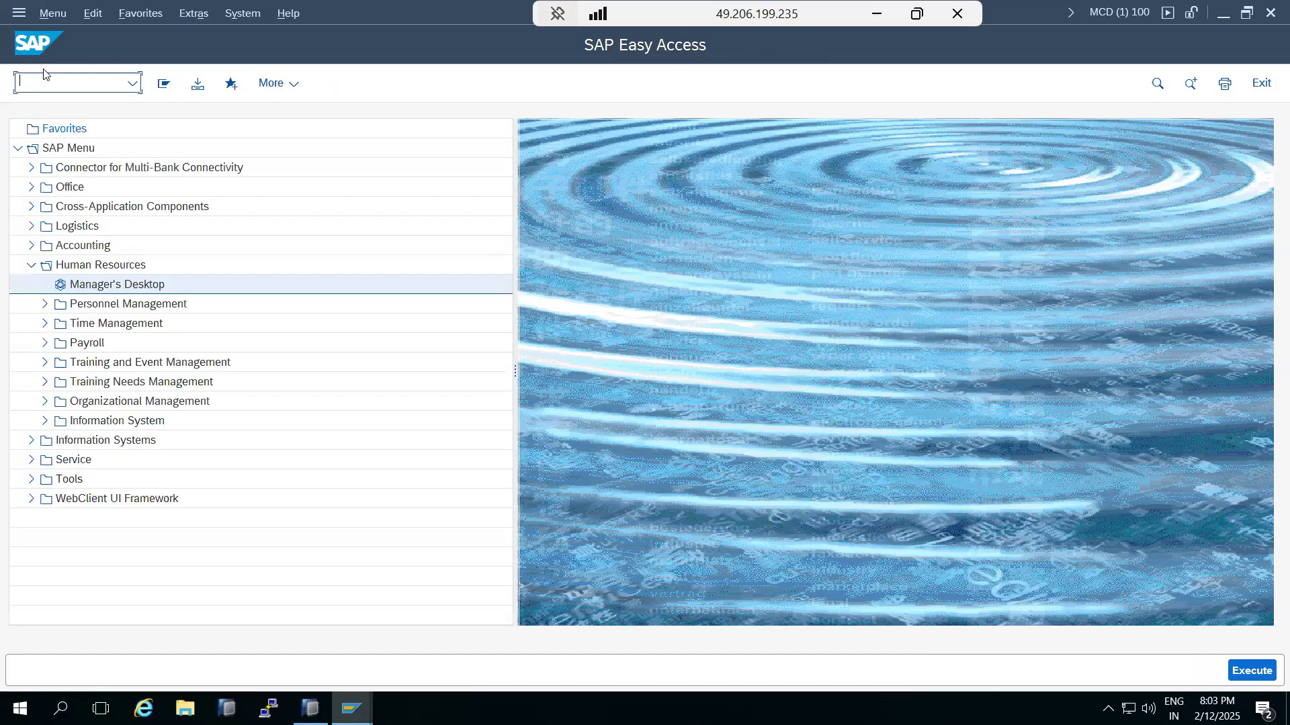
# Step: In RZ03, switch all servers to the DAY-TIME operation mode and dismiss the feedback notice
pyautogui.write('rz03')
pyautogui.press('Return')
pyautogui.click(287, 264)
pyautogui.click(207, 13)
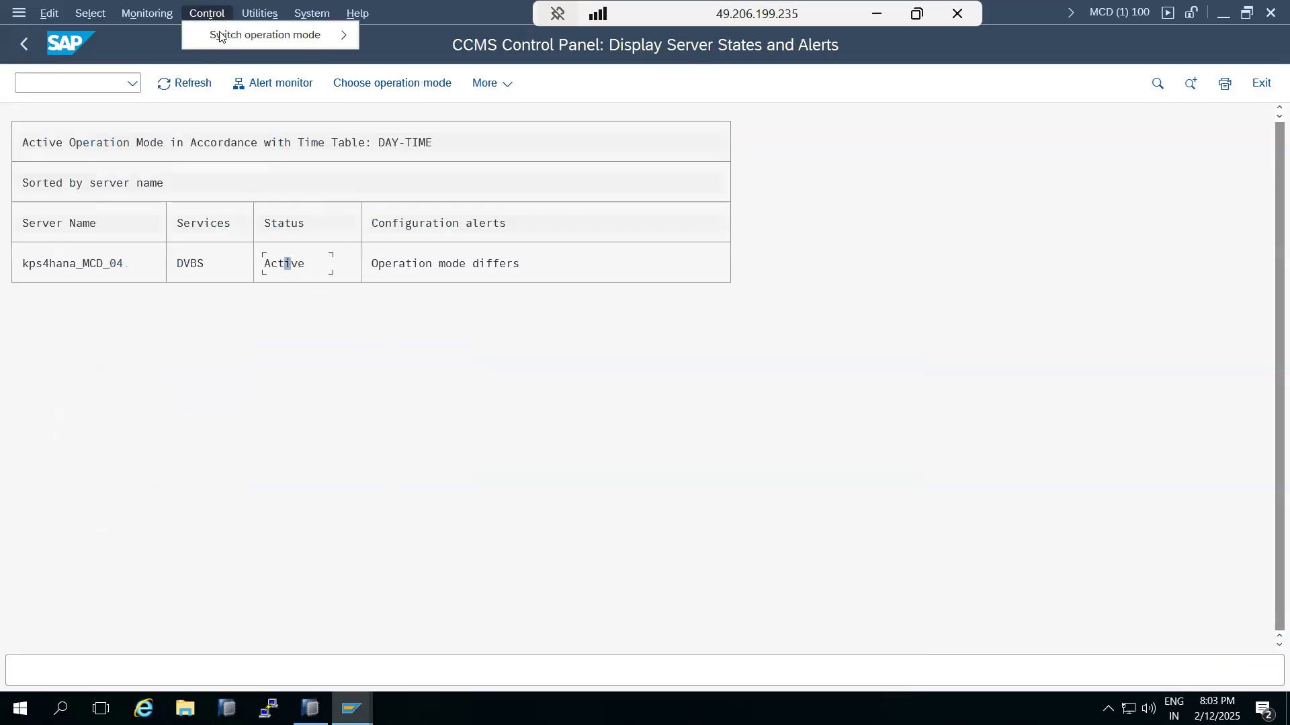
pyautogui.moveTo(228, 35)
pyautogui.click(389, 37)
pyautogui.click(310, 393)
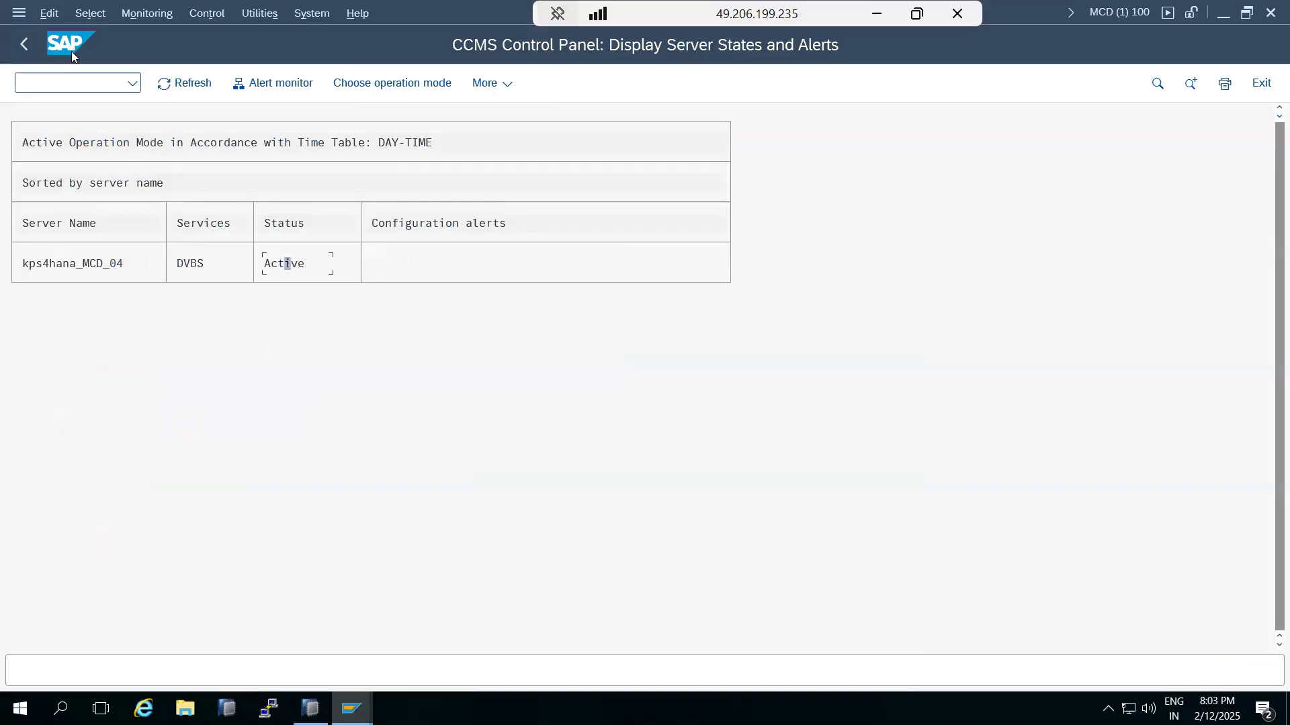
pyautogui.click(25, 44)
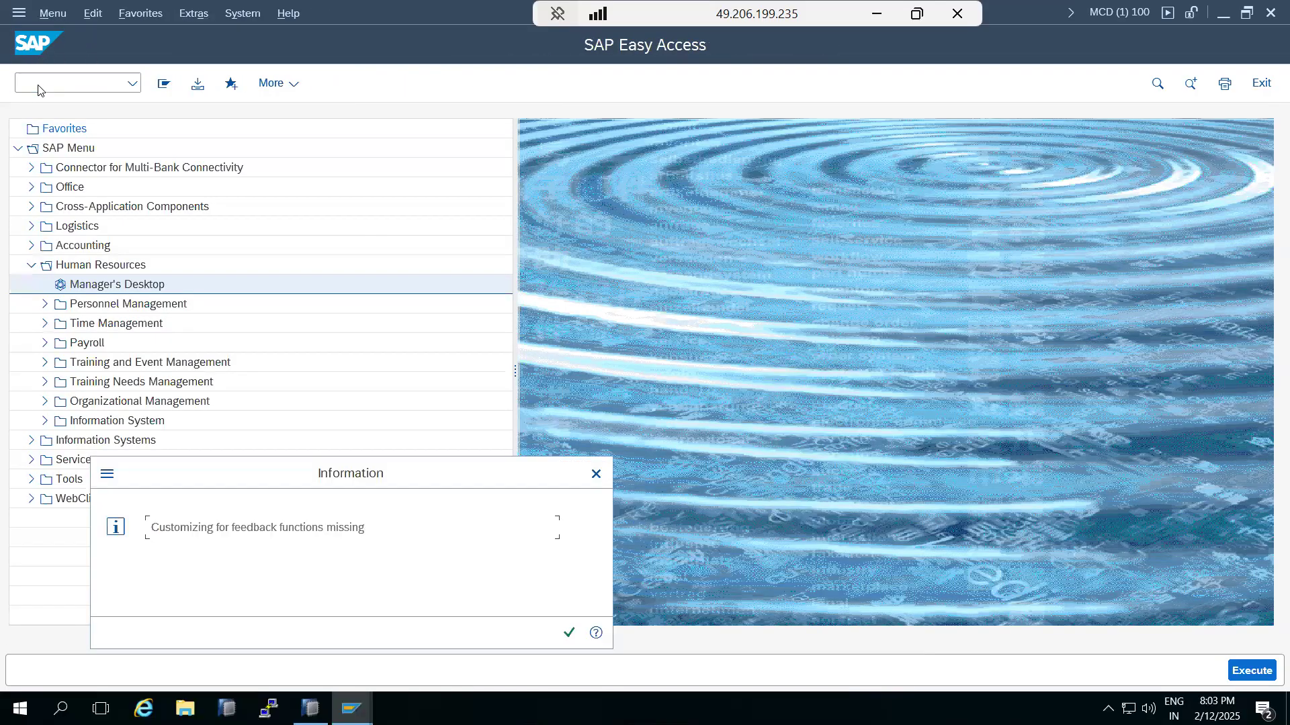
pyautogui.click(565, 632)
# Step: Check the dialog and background process counts in the SM50 work process list
pyautogui.write('sm50')
pyautogui.press('Return')
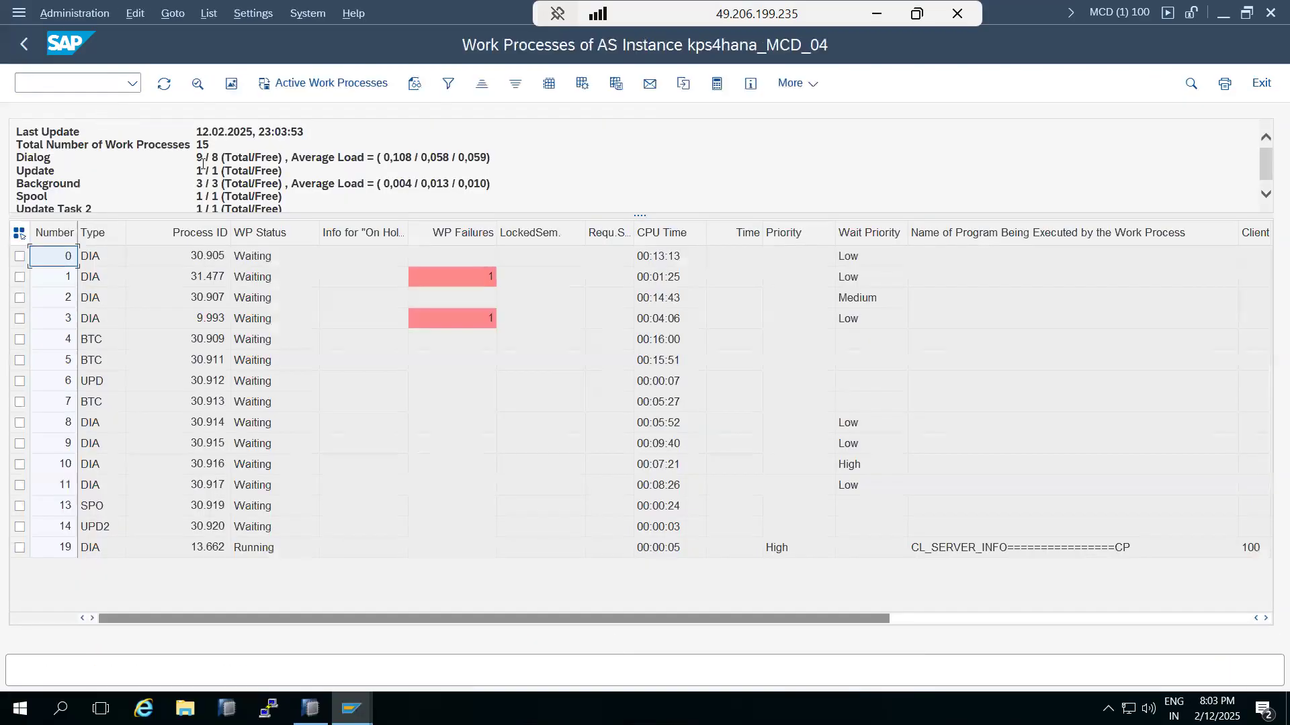
pyautogui.doubleClick(199, 156)
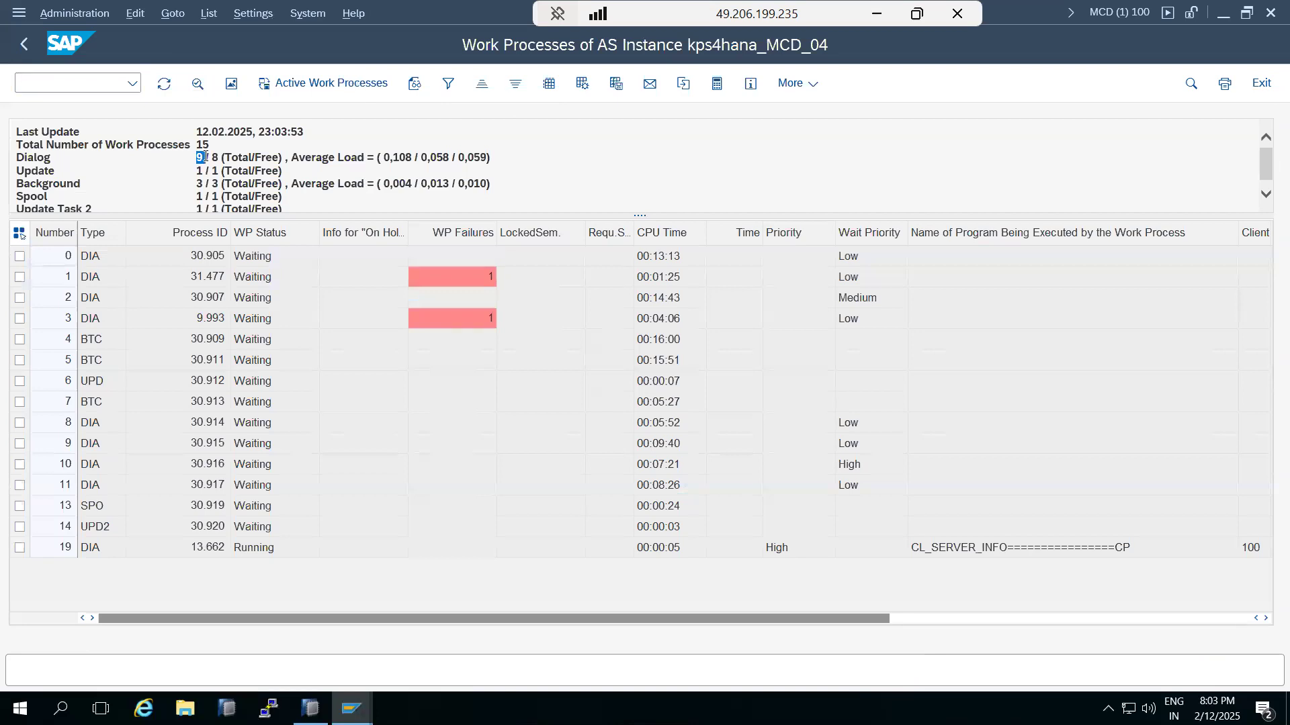
pyautogui.click(200, 183)
pyautogui.doubleClick(200, 183)
pyautogui.click(72, 78)
# Step: View DAY-TIME's work process distribution in RZ04, then return to the main menu
pyautogui.write('/nrz04')
pyautogui.press('Return')
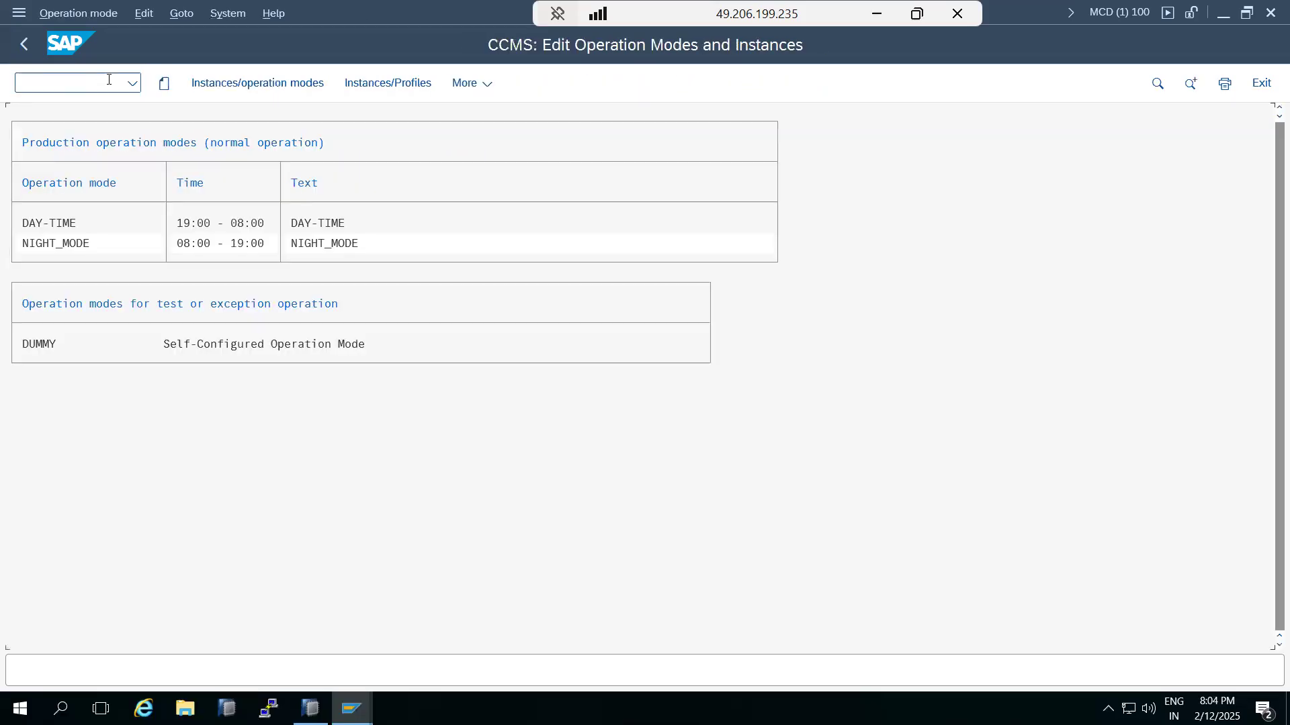
pyautogui.doubleClick(199, 224)
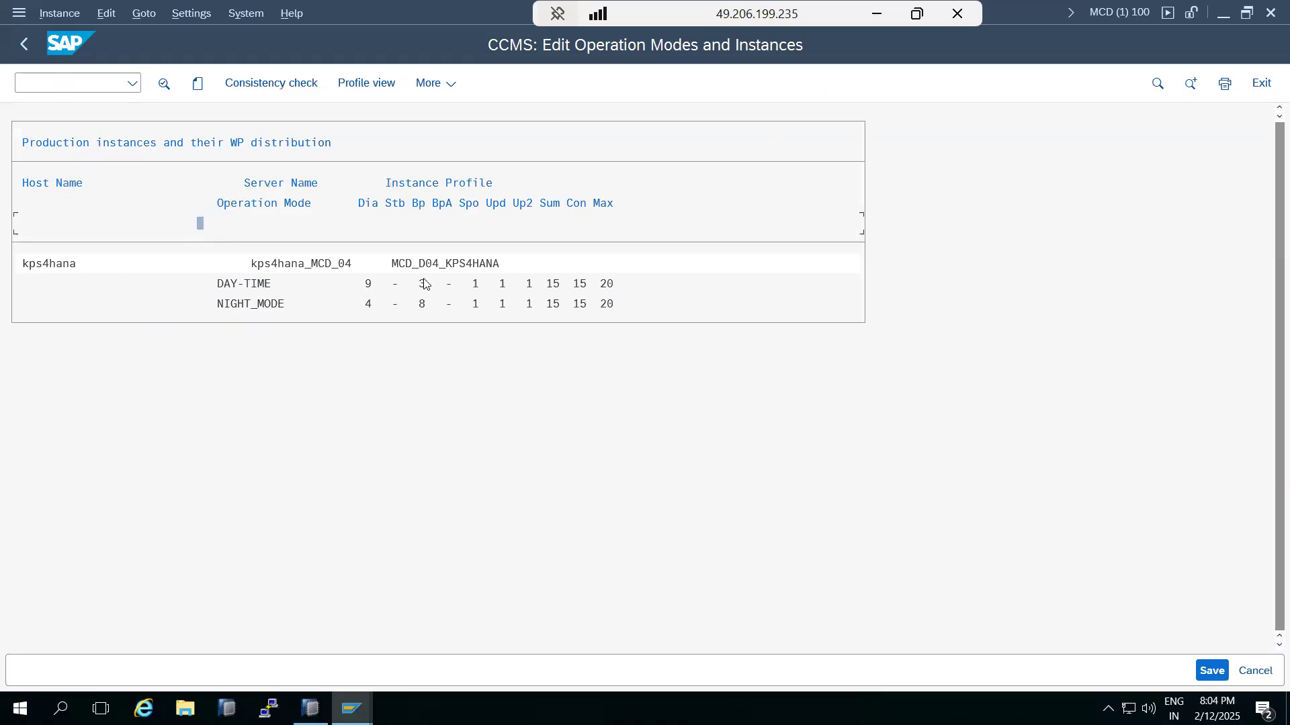
pyautogui.click(27, 44)
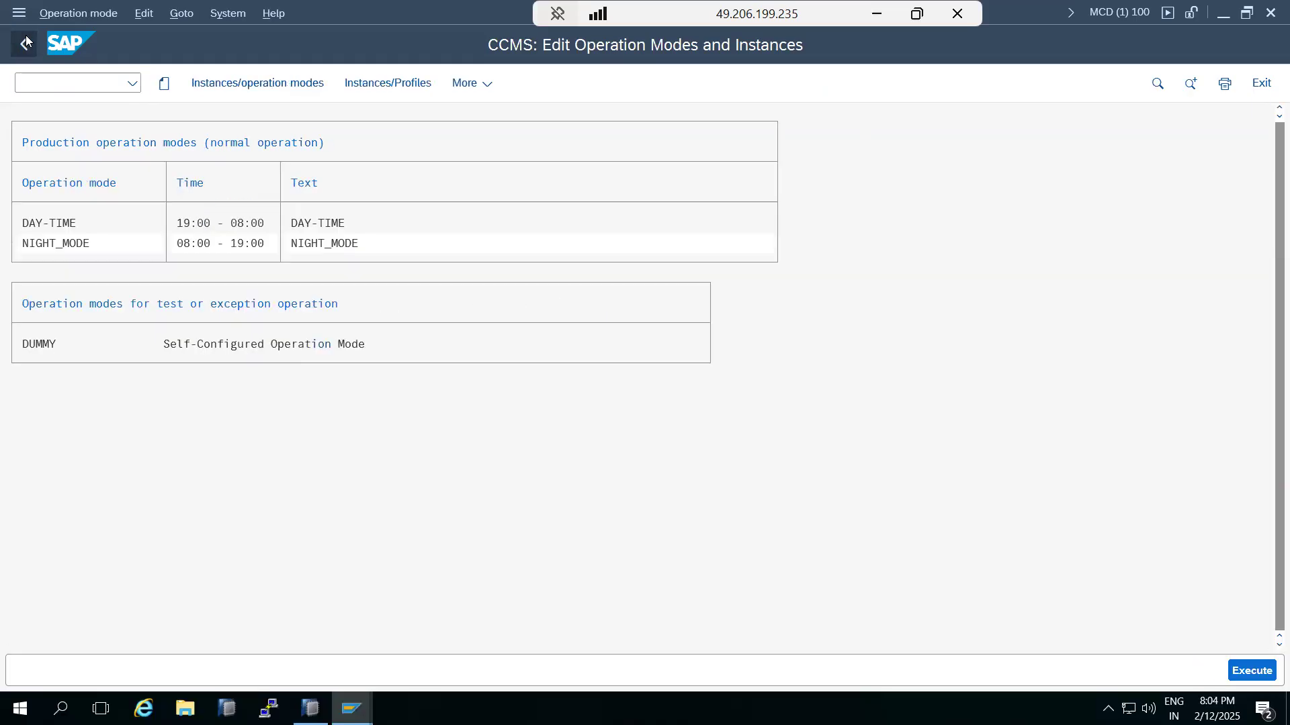
pyautogui.click(26, 44)
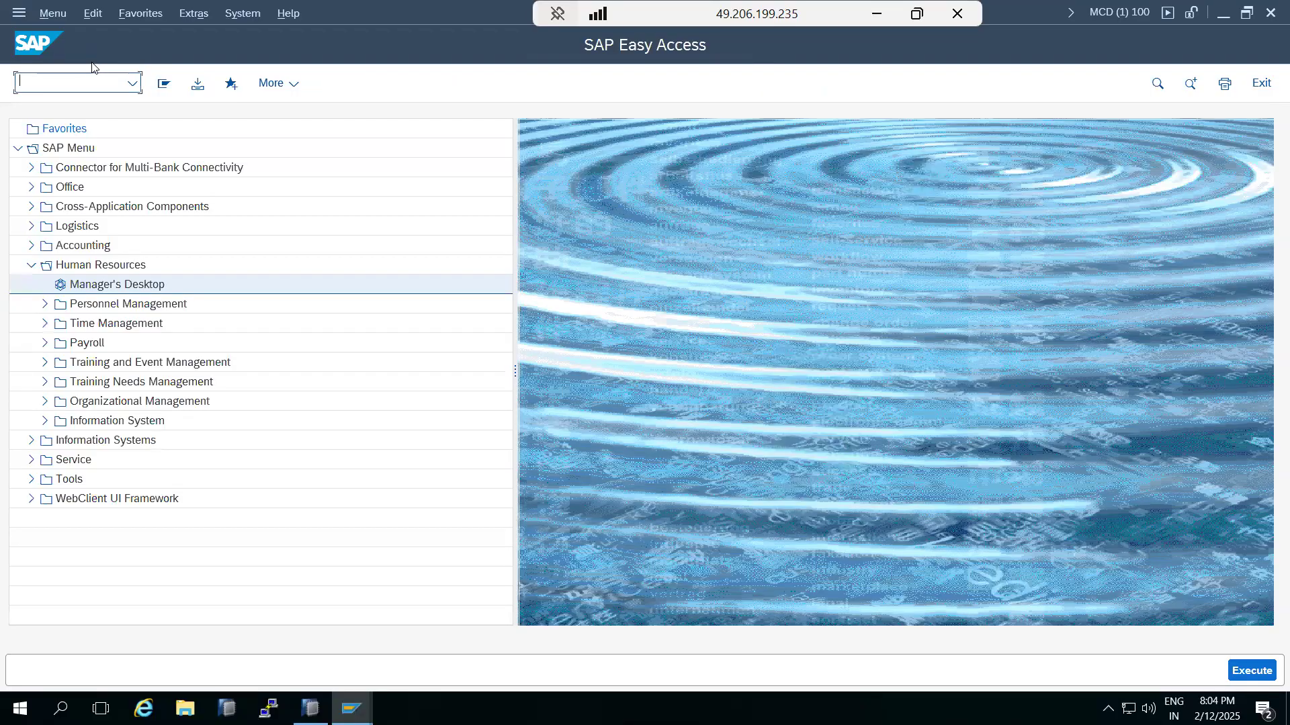
# Step: Recheck SM50 showing 9 dialog and 3 background processes, then return to Easy Access
pyautogui.write('sm50')
pyautogui.press('Return')
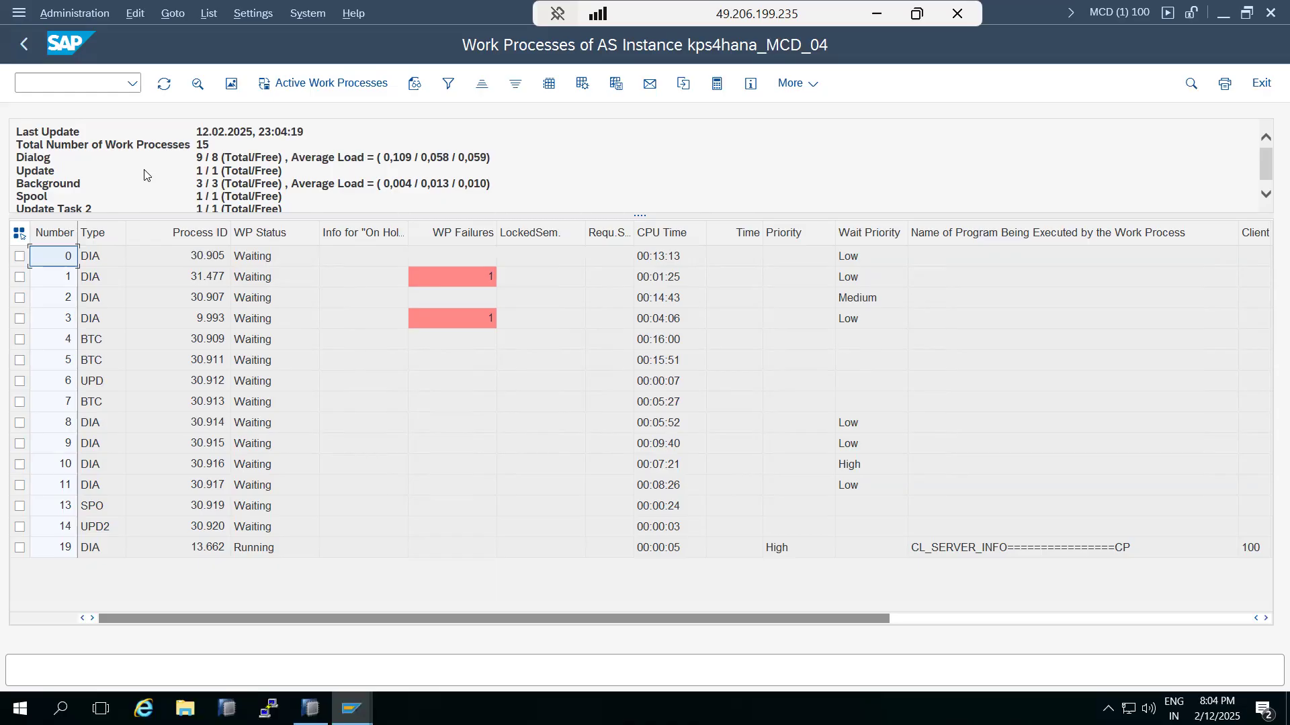
pyautogui.click(199, 187)
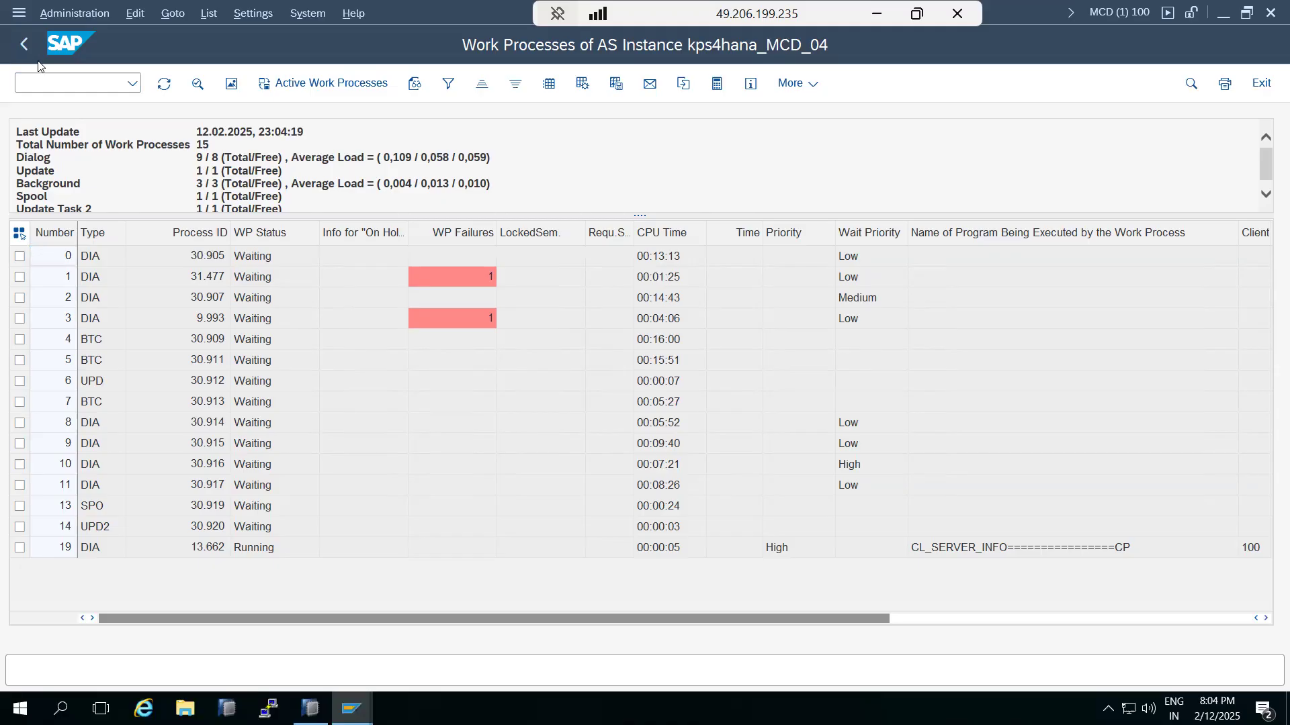
pyautogui.click(25, 44)
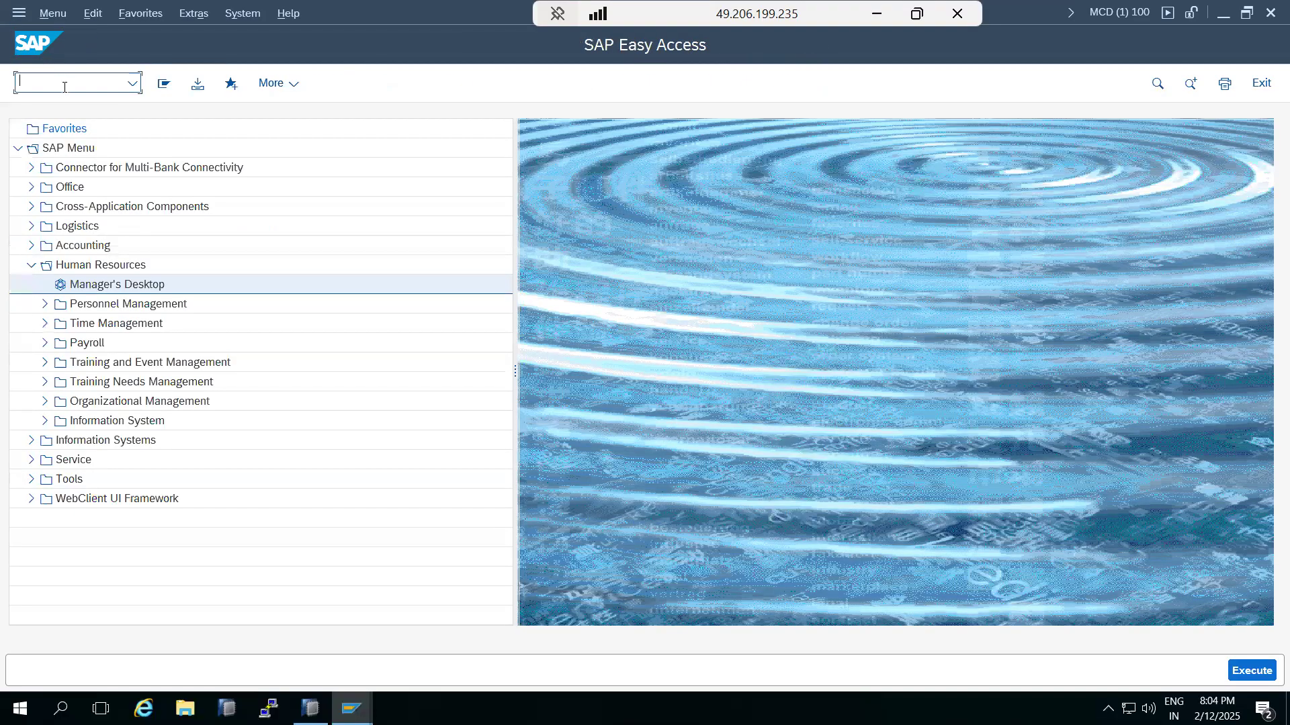
# Step: Run SM21 and scroll the log to the OPERATION MODES entry switching to DAY-TIME (work processes 8–11 BTC to DIA)
pyautogui.write('sm21')
pyautogui.press('Return')
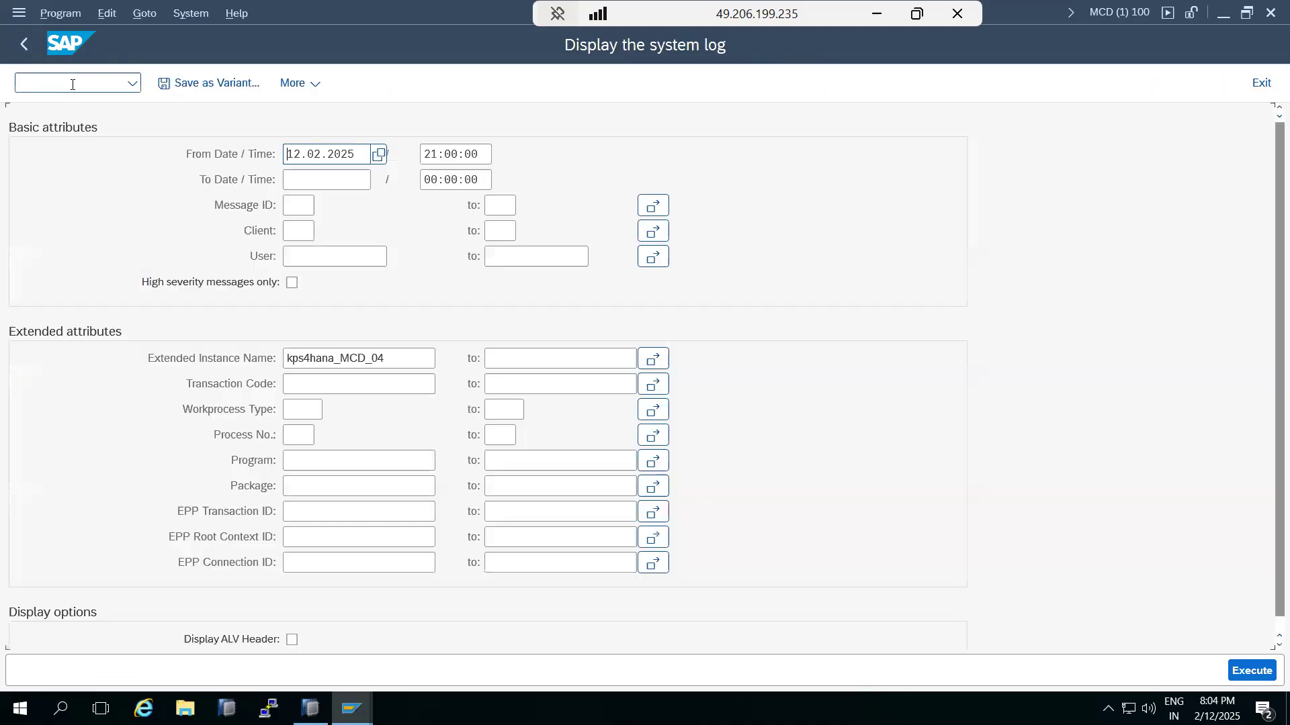
pyautogui.click(1244, 670)
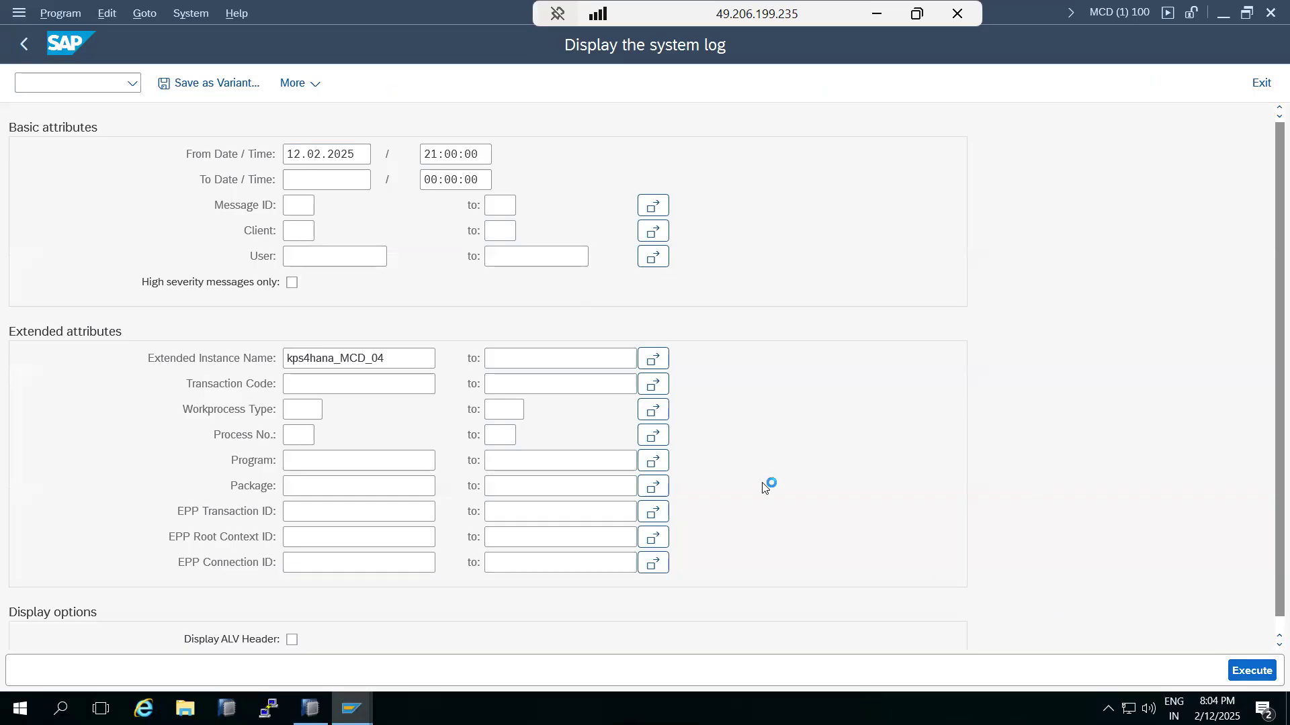
pyautogui.scroll(-3, 589, 462)
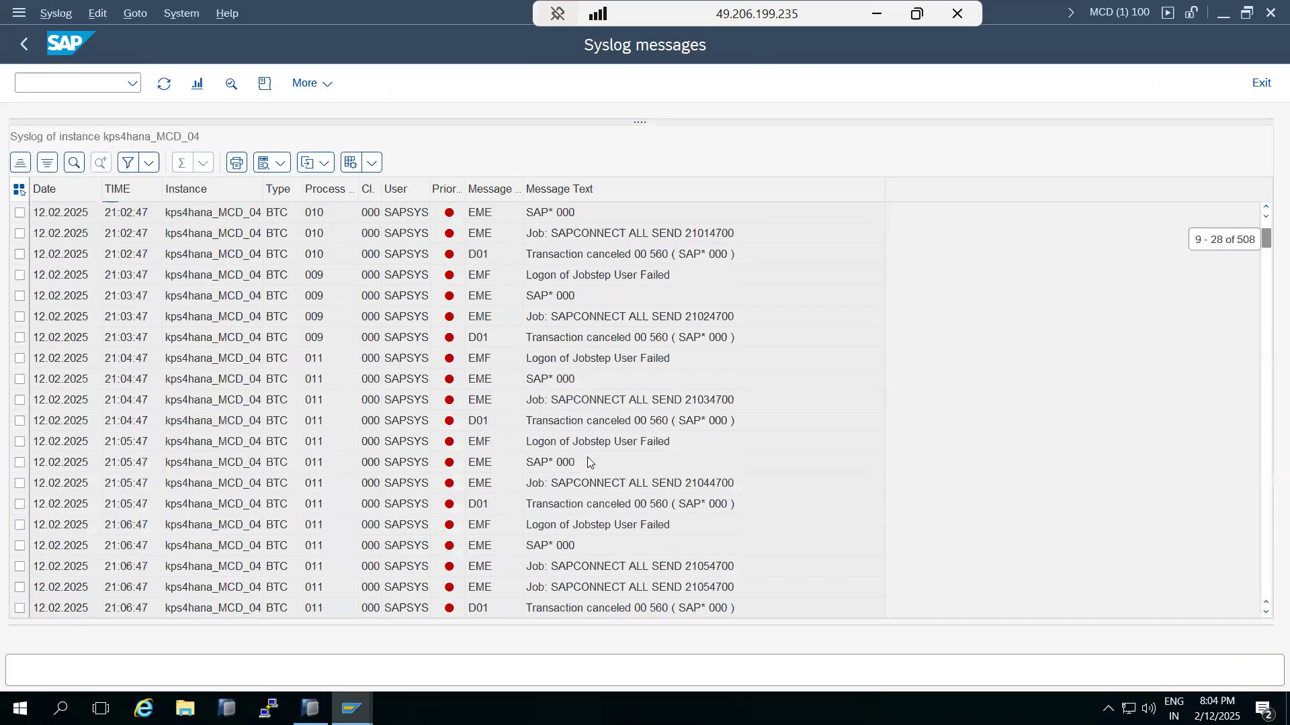
pyautogui.scroll(-2, 587, 457)
pyautogui.moveTo(1265, 249); pyautogui.dragTo(1266, 630)
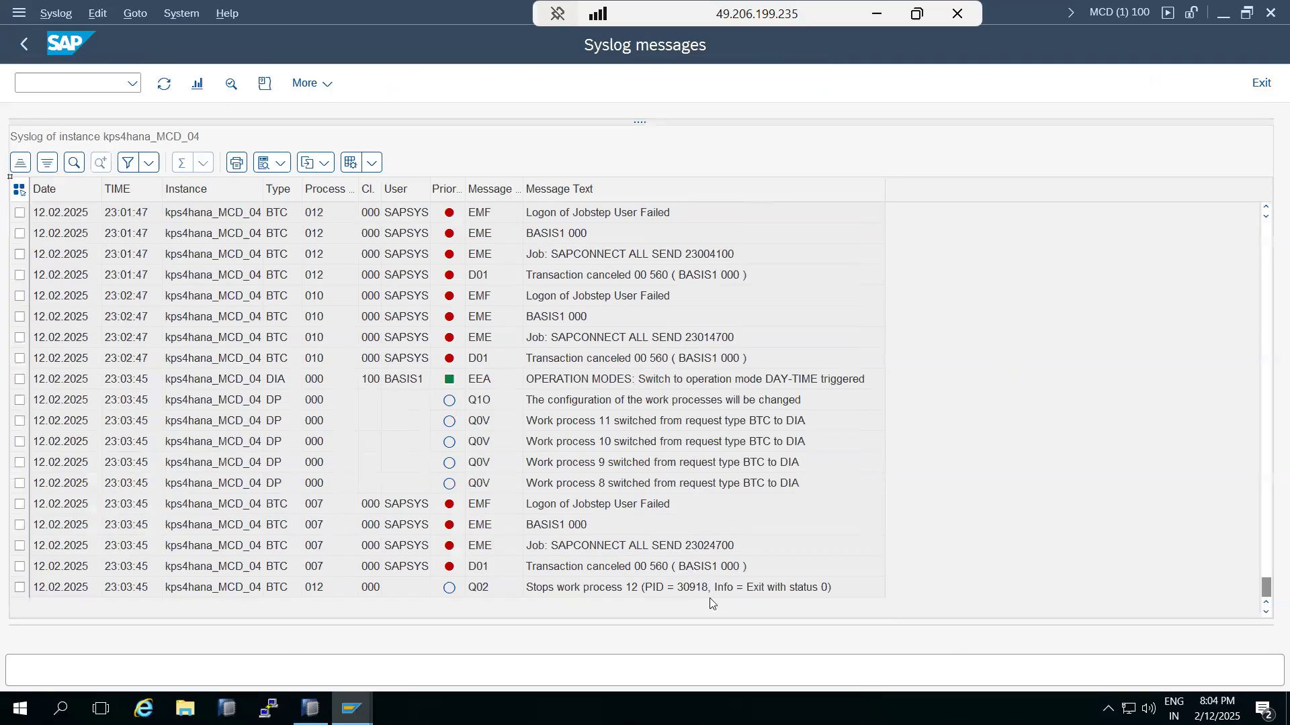
pyautogui.click(560, 382)
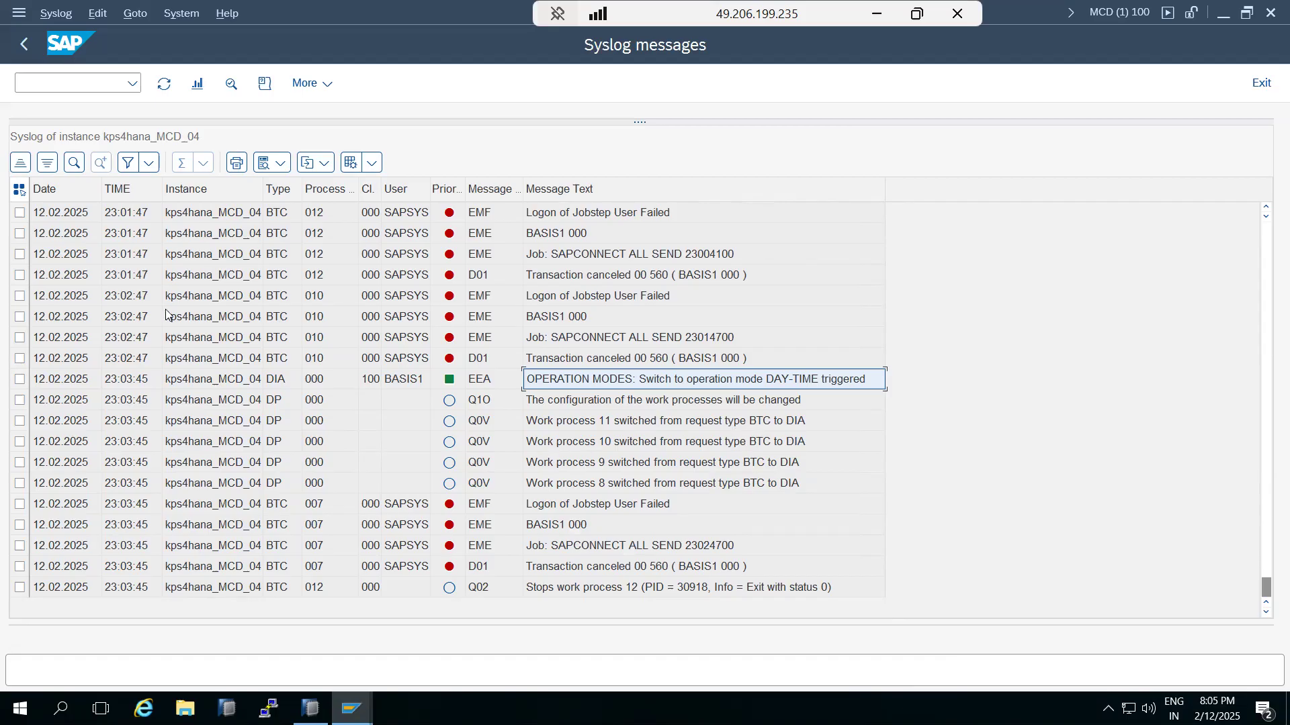
# Step: Look at user maintenance (SU01) and the work process list (SM50)
pyautogui.click(68, 84)
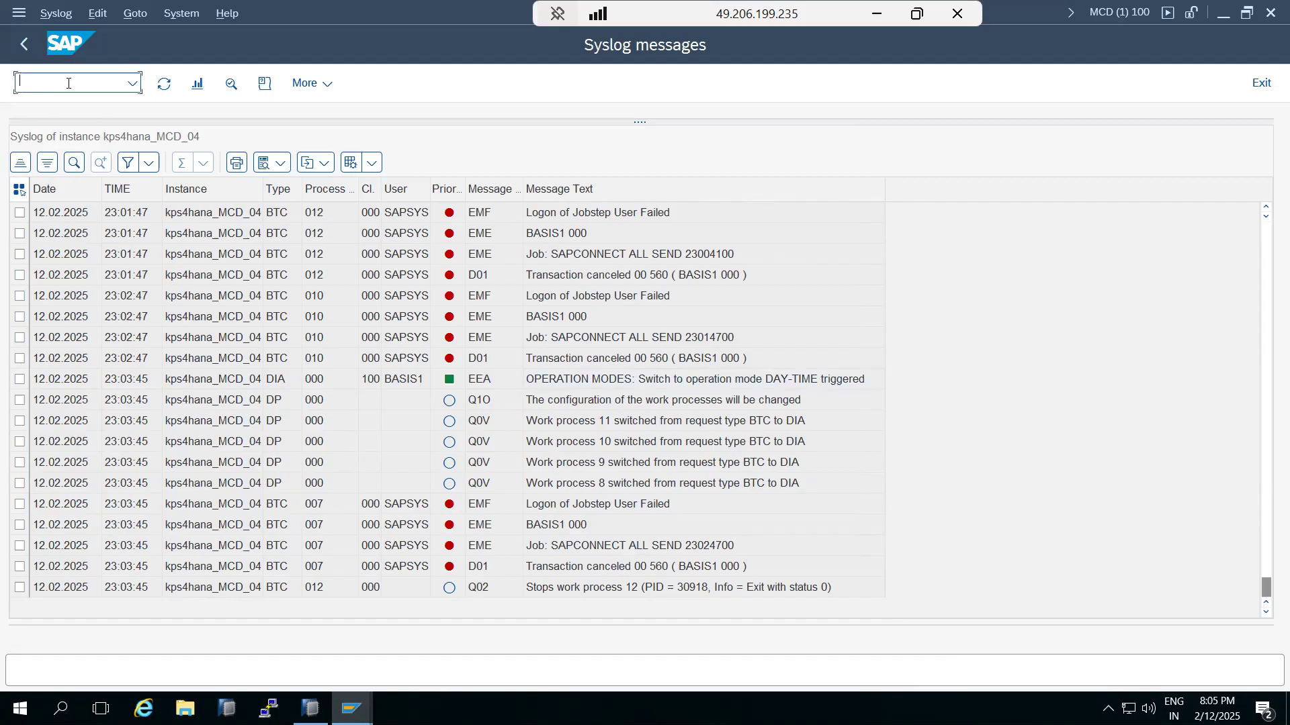
pyautogui.write('nsu01')
pyautogui.press('Return')
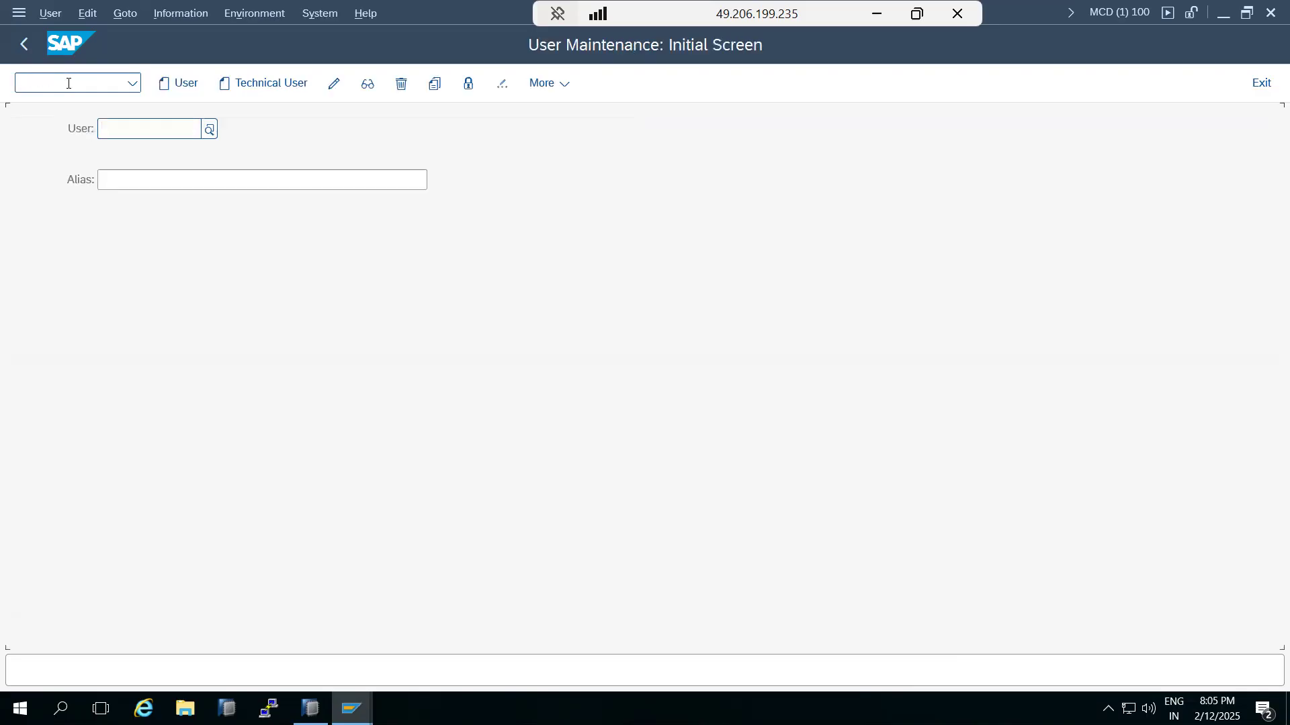
pyautogui.click(24, 45)
pyautogui.write('sm50')
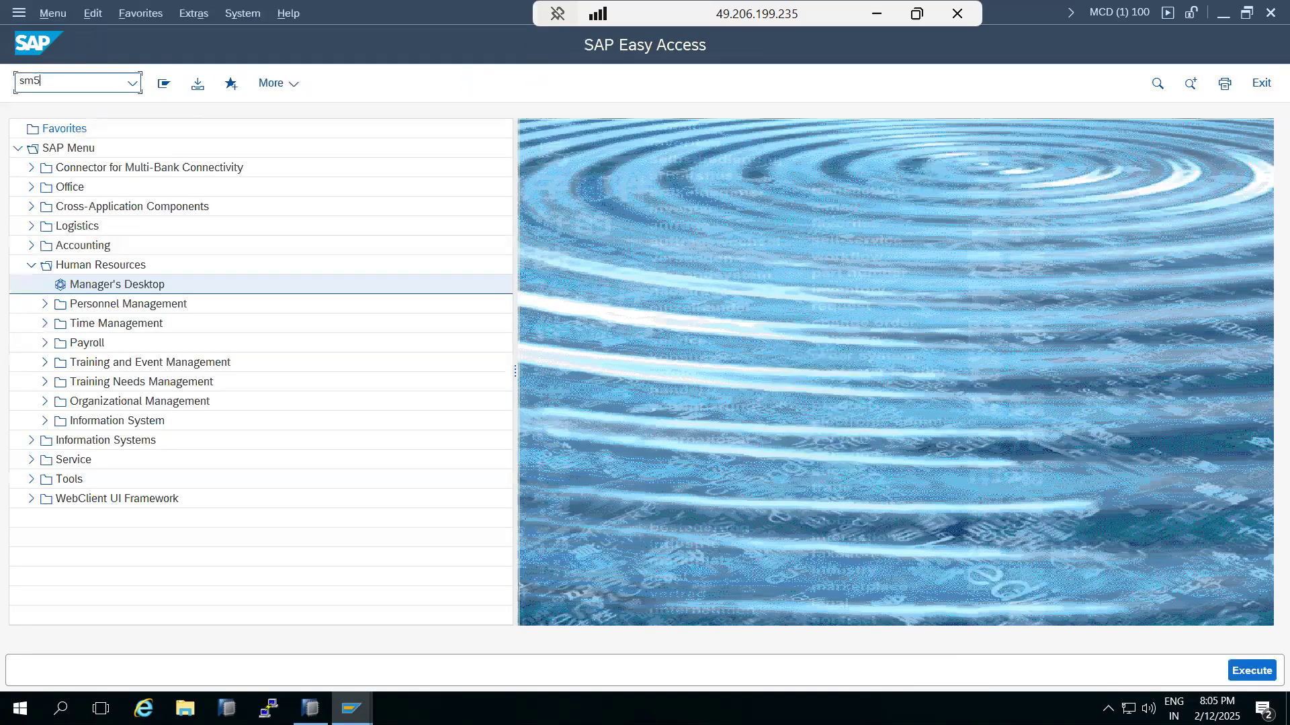
pyautogui.press('Return')
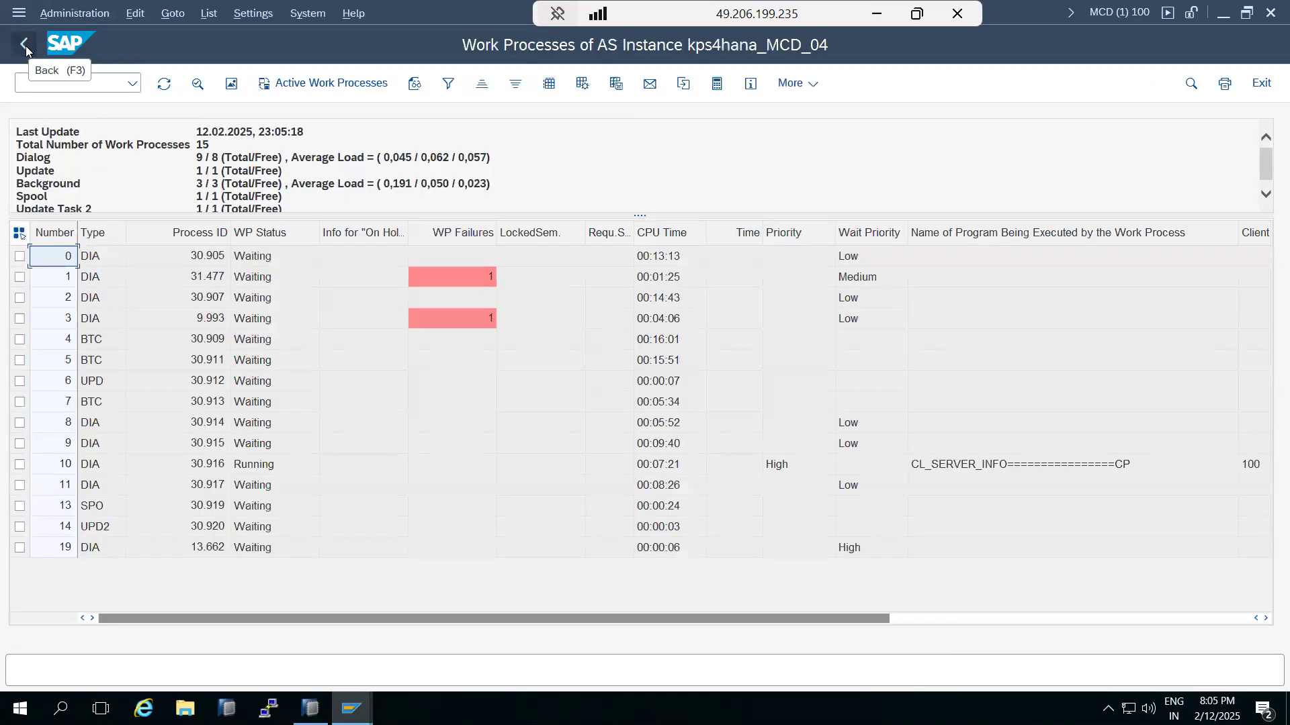
# Step: Confirm in RZ03 that DAY-TIME is active on kps4hana_MCD_04, then return to the main menu
pyautogui.click(24, 46)
pyautogui.write('rz03')
pyautogui.press('Return')
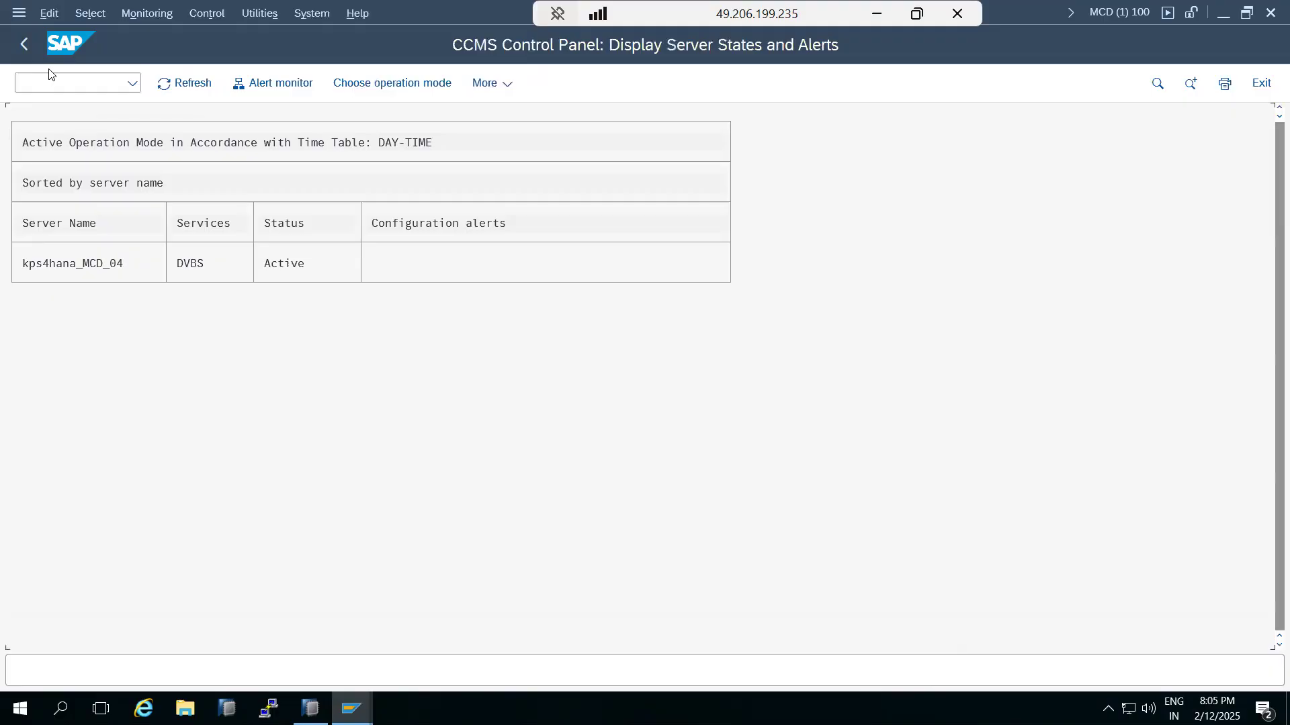
pyautogui.click(272, 266)
pyautogui.click(153, 14)
pyautogui.moveTo(208, 15)
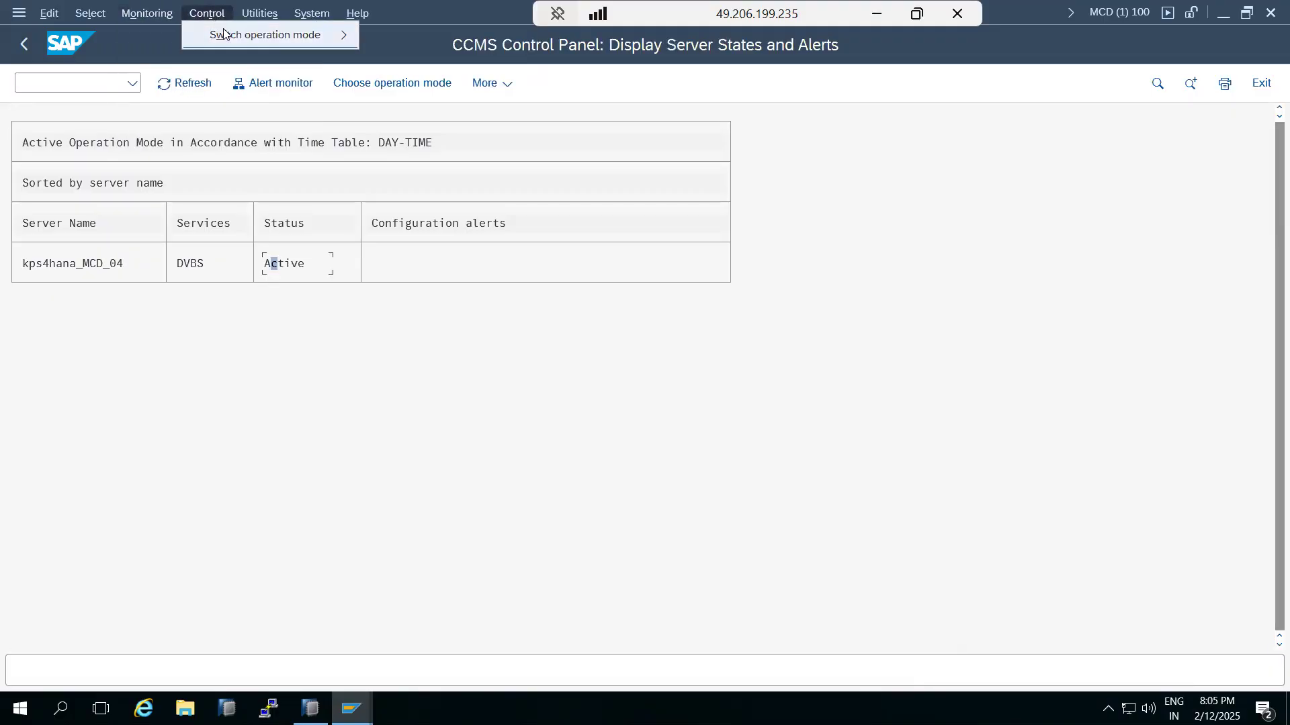
pyautogui.click(25, 45)
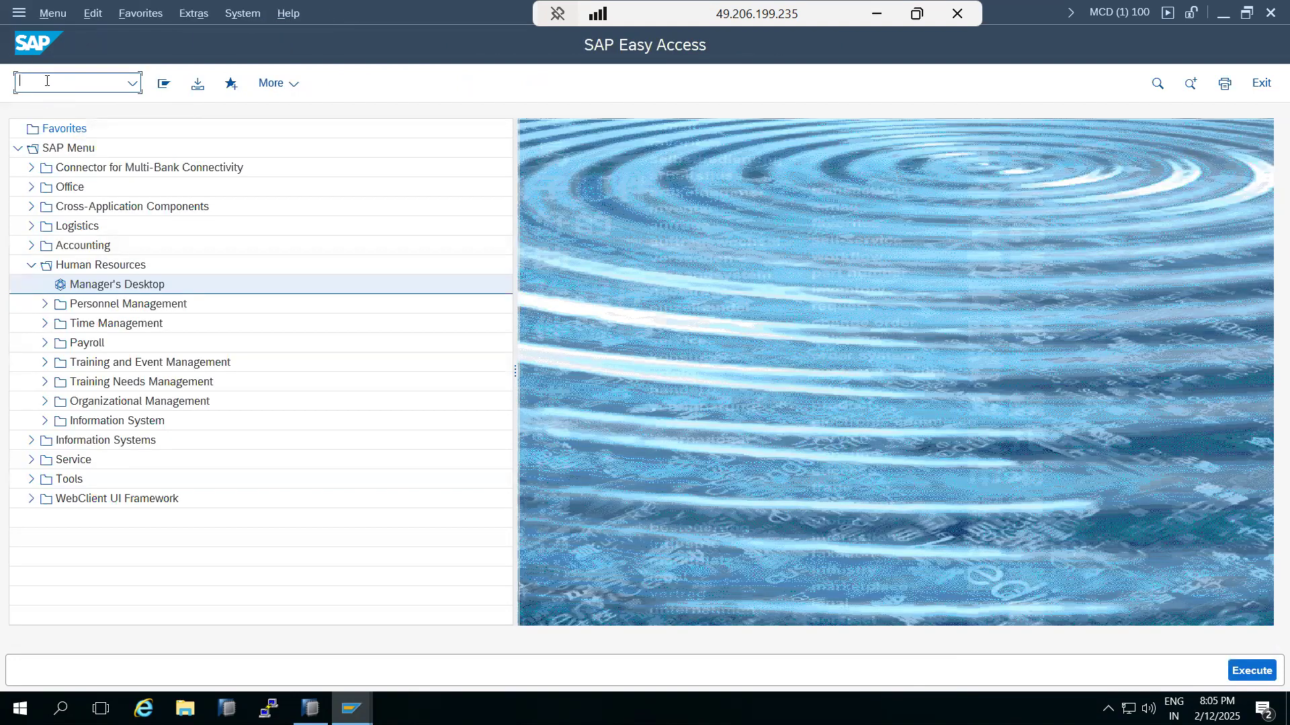
# Step: Review the operation modes in RZ04, then run SM63 for operation mode set maintenance
pyautogui.write('rz04')
pyautogui.press('Return')
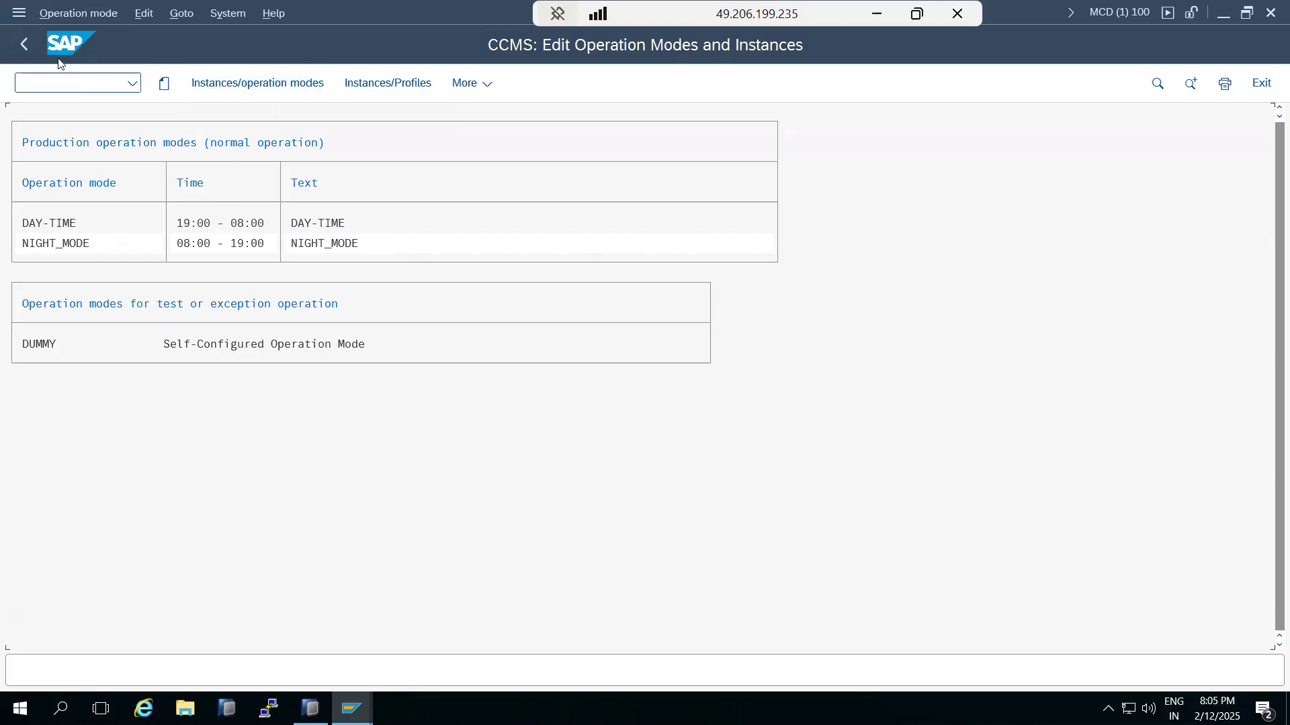
pyautogui.click(24, 44)
pyautogui.write('sm63')
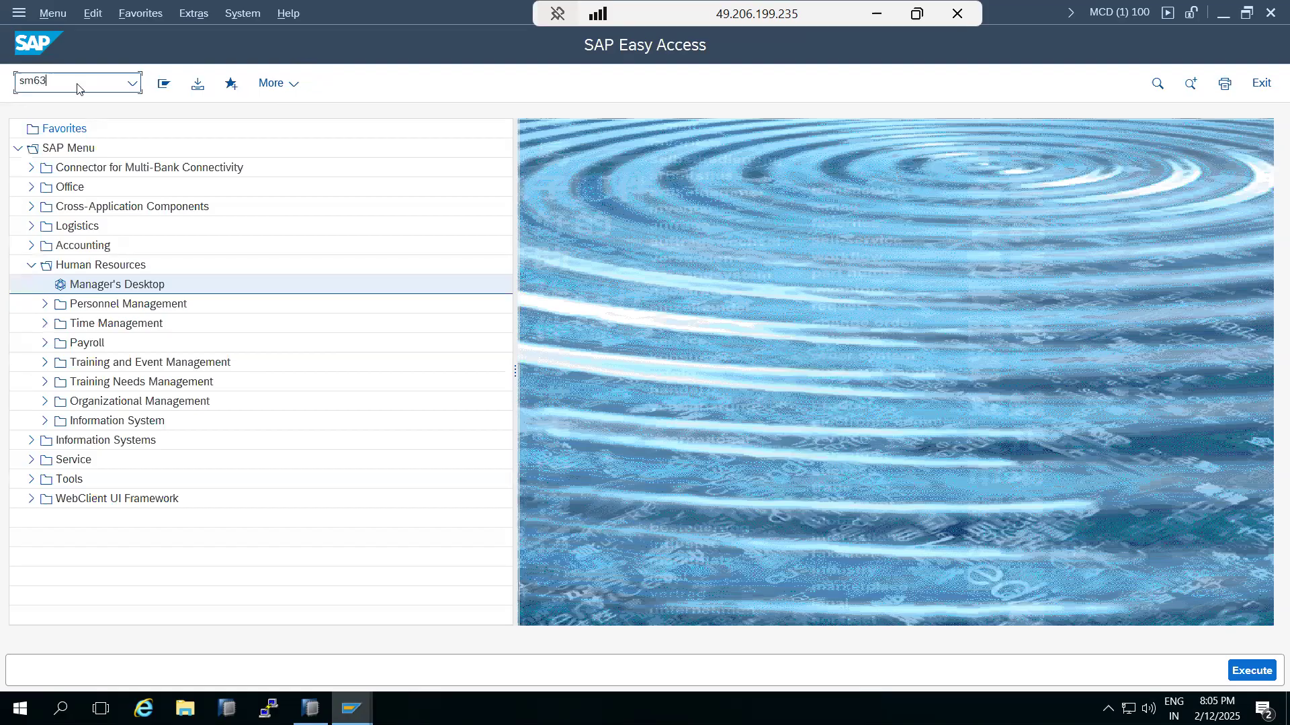
pyautogui.press('Return')
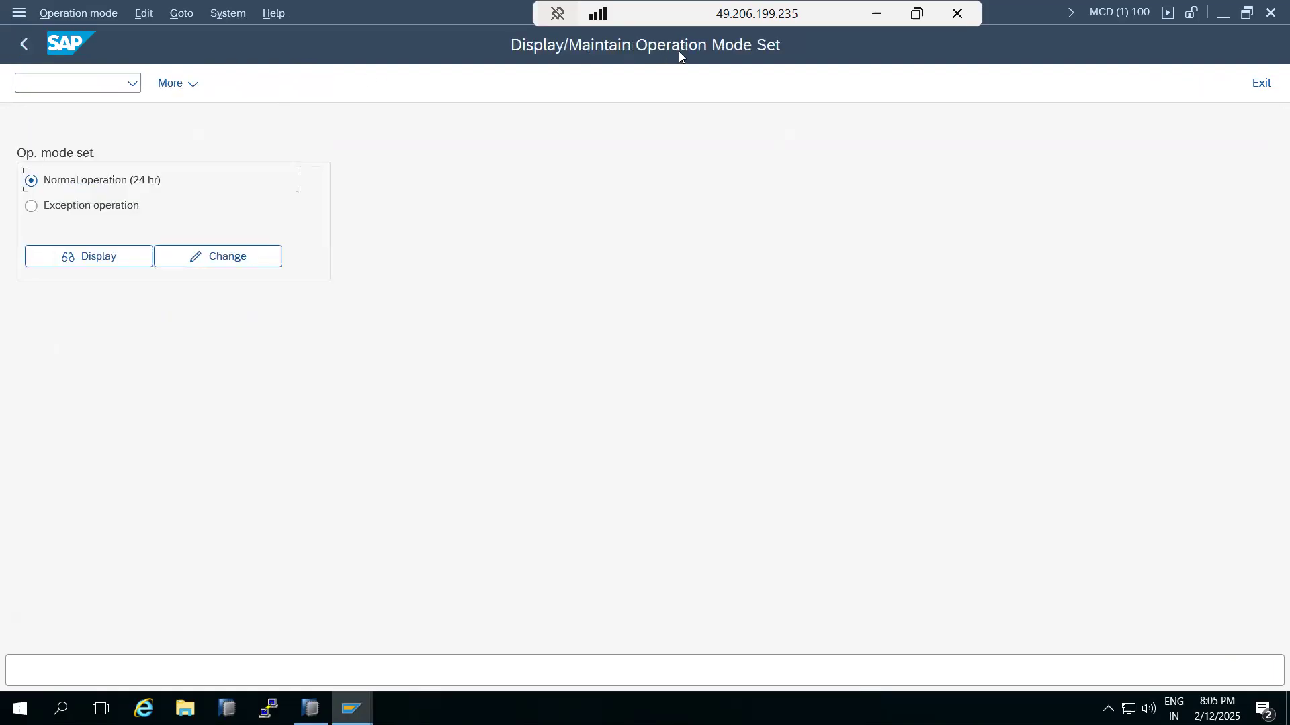
# Step: Inspect the Normal operation (24 hr) hourly table (NIGHT_MODE 08:00–19:00, DAY-TIME otherwise), then go back twice
pyautogui.click(205, 256)
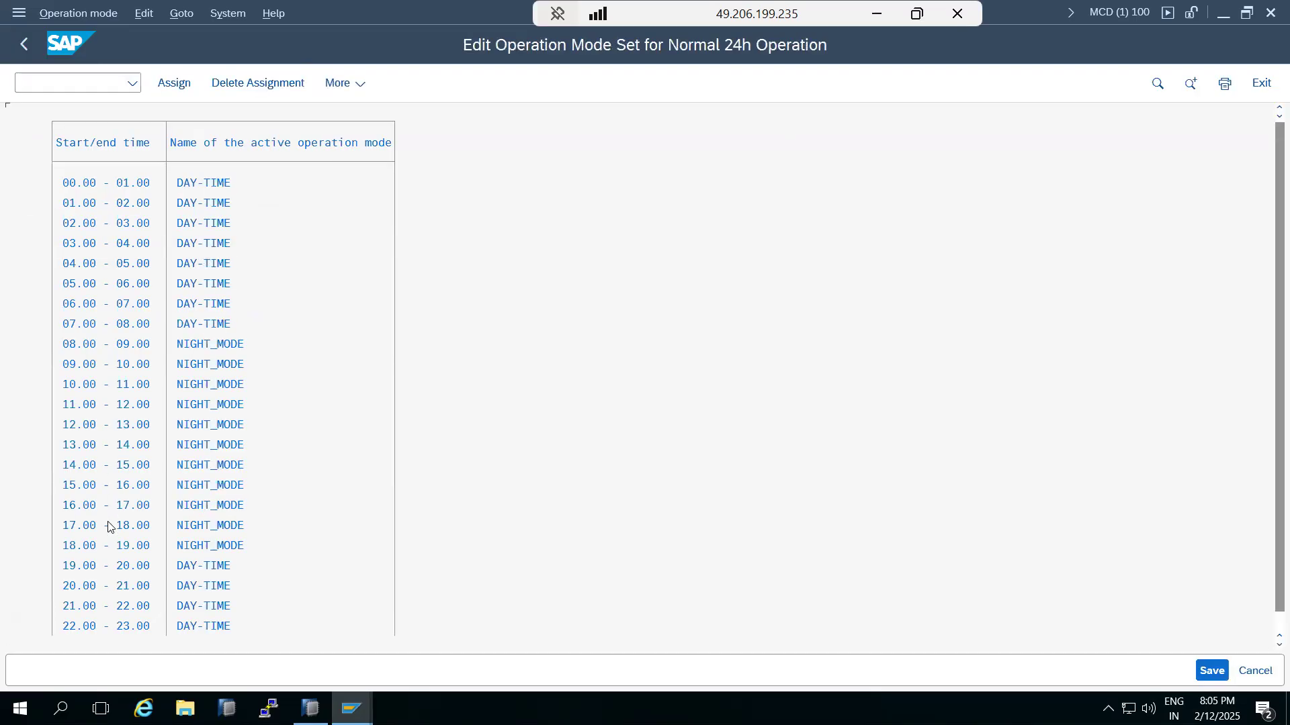
pyautogui.scroll(-1, 108, 526)
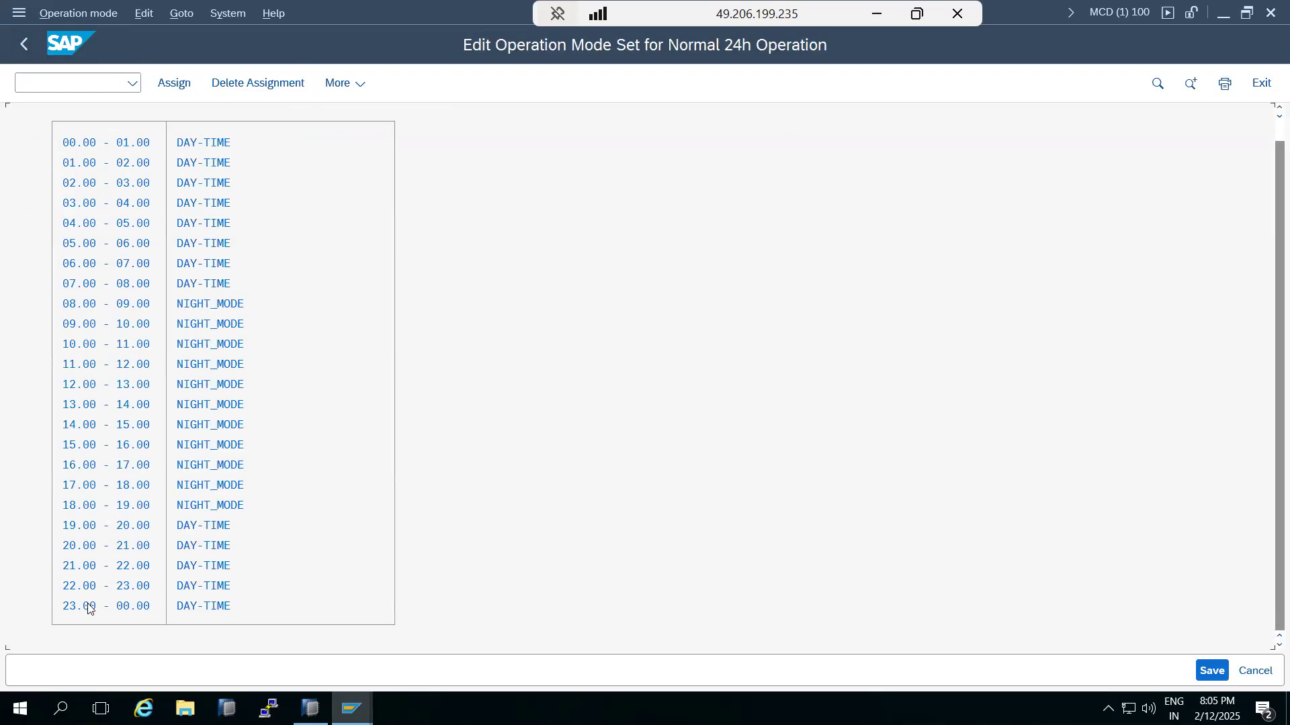
pyautogui.scroll(1, 185, 509)
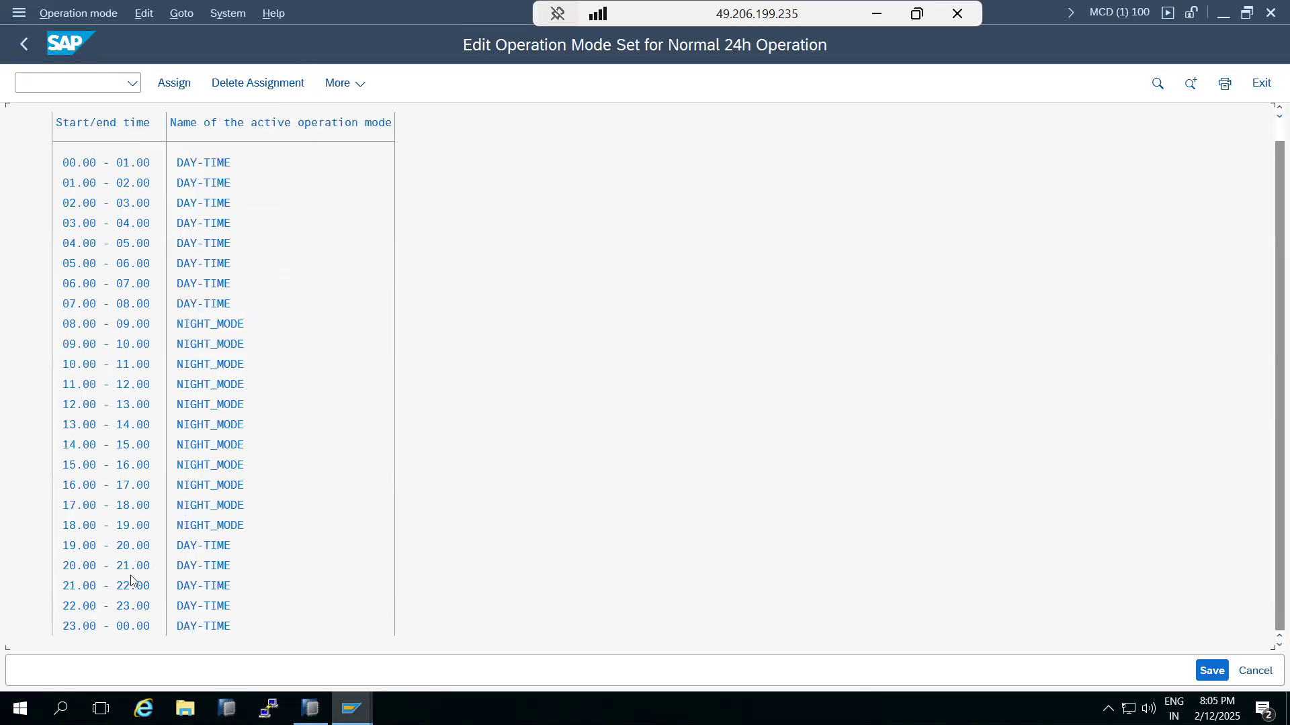
pyautogui.scroll(1, 114, 544)
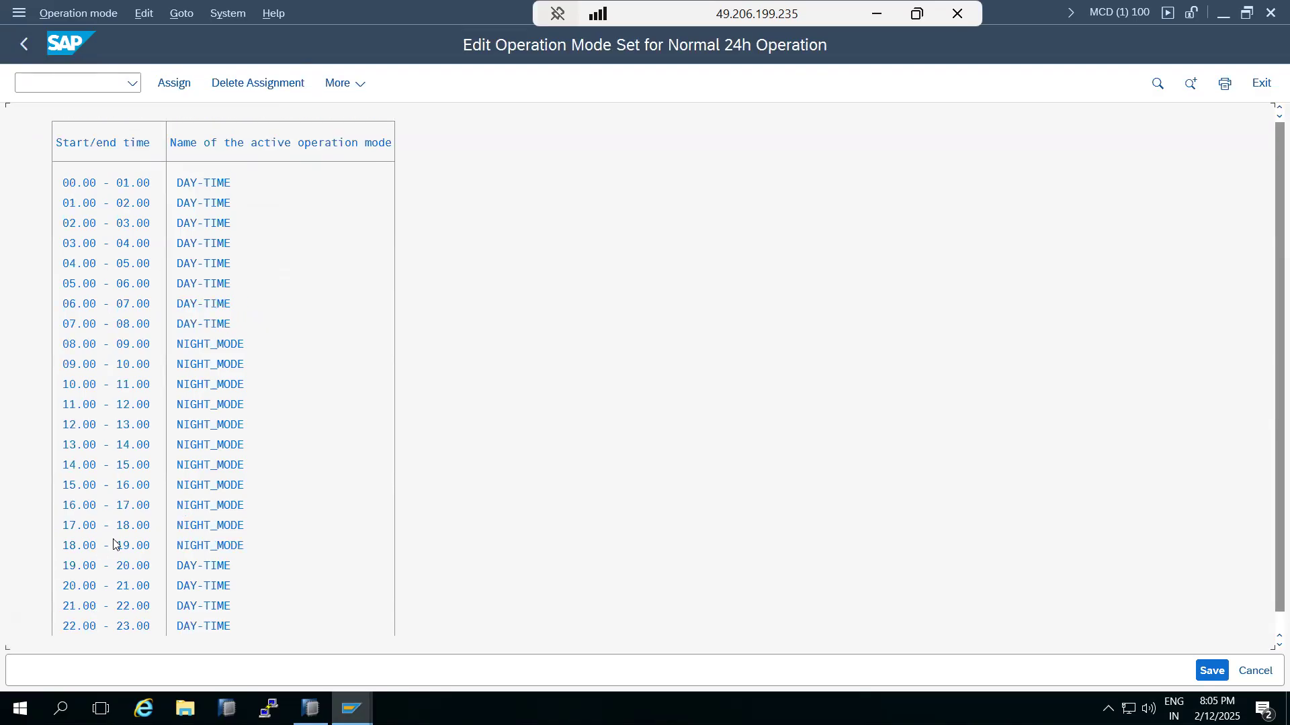
pyautogui.click(32, 49)
pyautogui.click(32, 48)
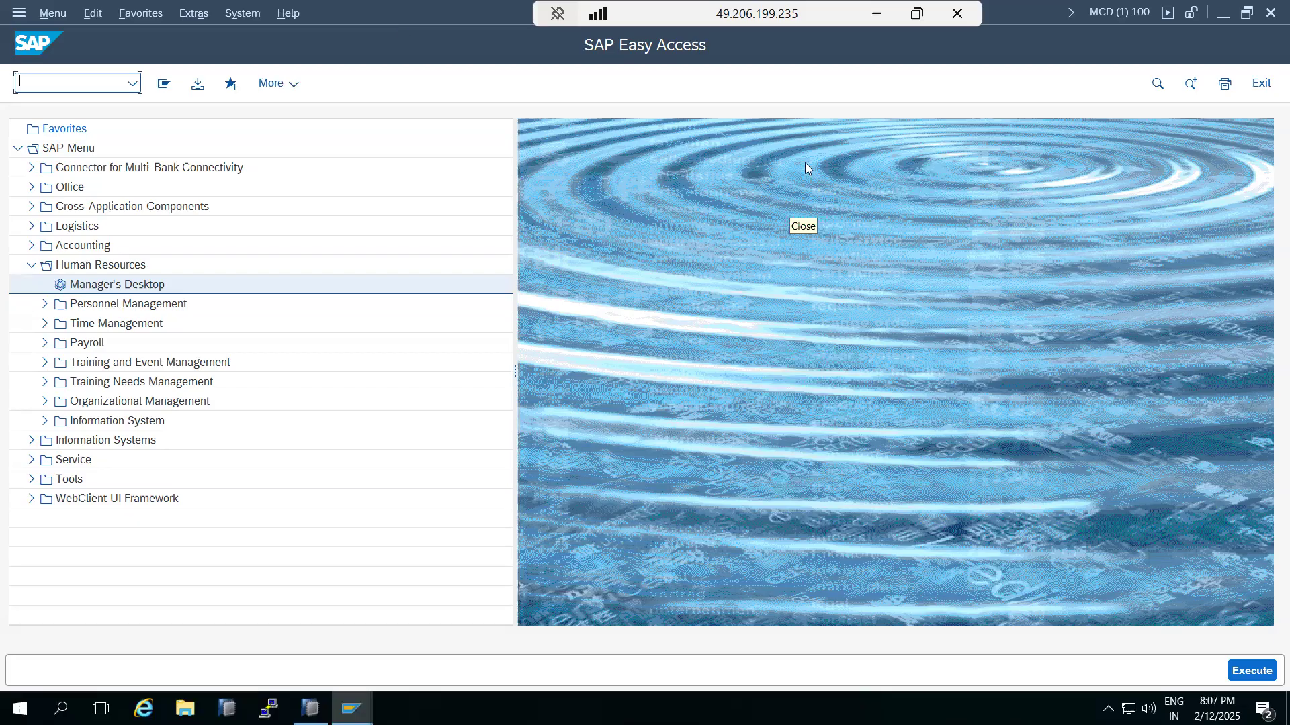
# Step: Minimize the remote session and delete all the old operational-modes notes from Paint's text box
pyautogui.click(877, 13)
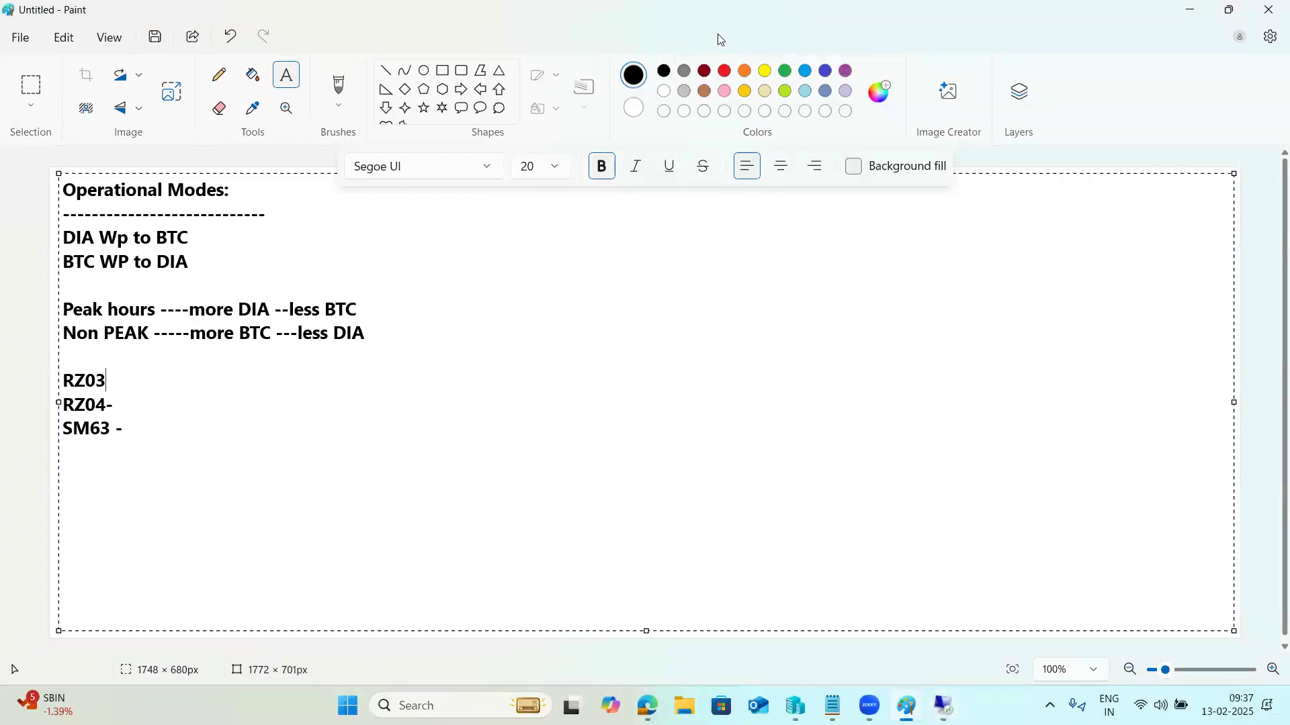
pyautogui.click(718, 34)
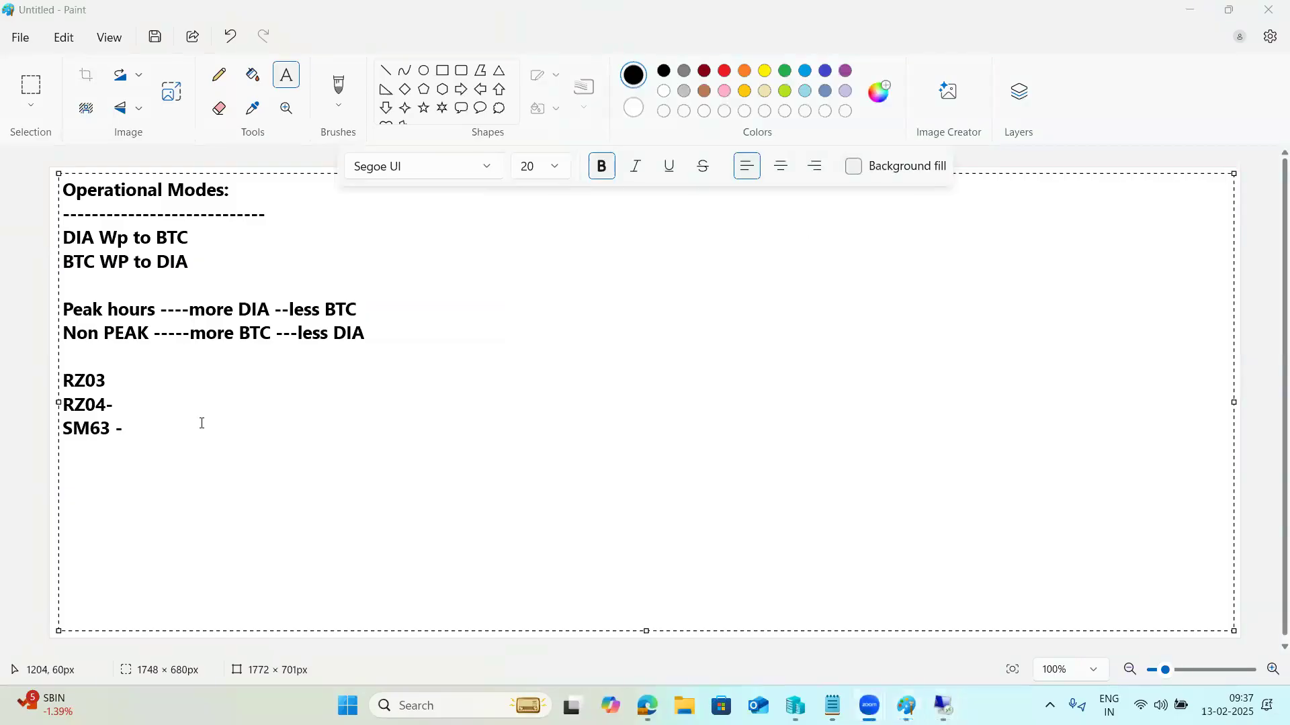
pyautogui.moveTo(127, 430)
pyautogui.mouseDown()
pyautogui.moveTo(63, 381)
pyautogui.moveTo(76, 255)
pyautogui.moveTo(58, 178)
pyautogui.mouseUp()
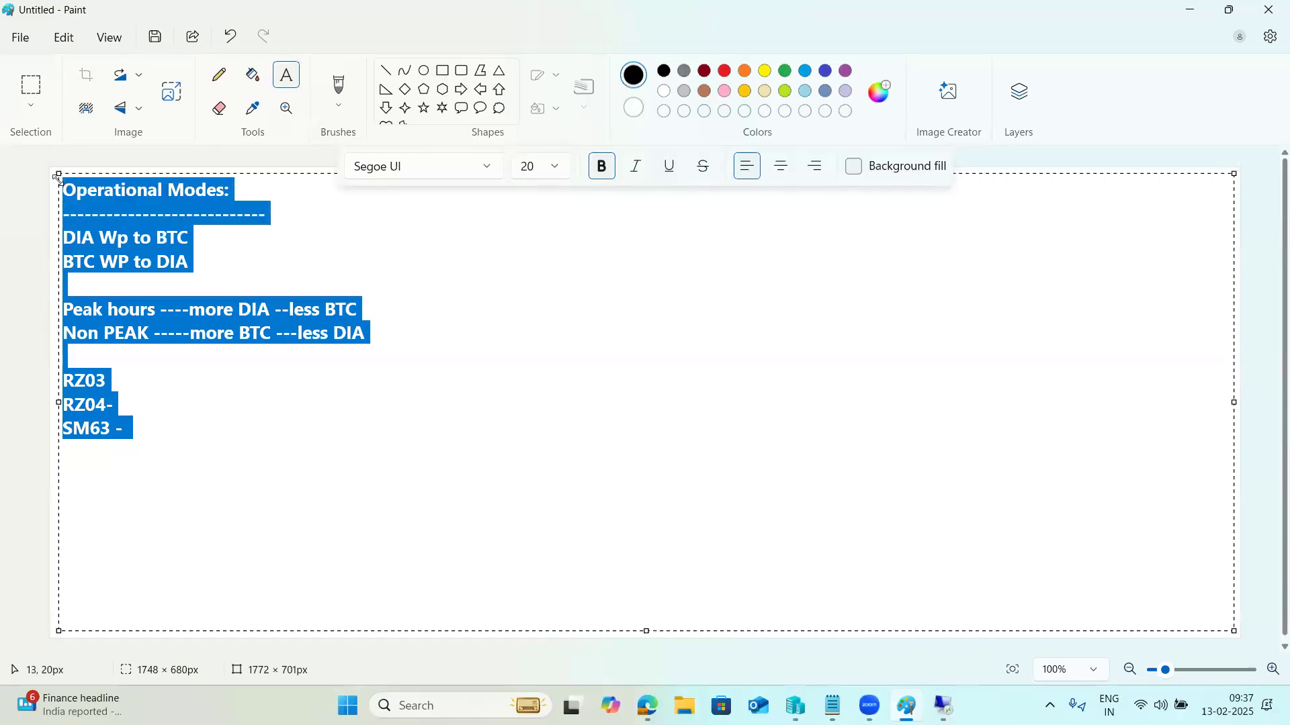
pyautogui.press('Delete')
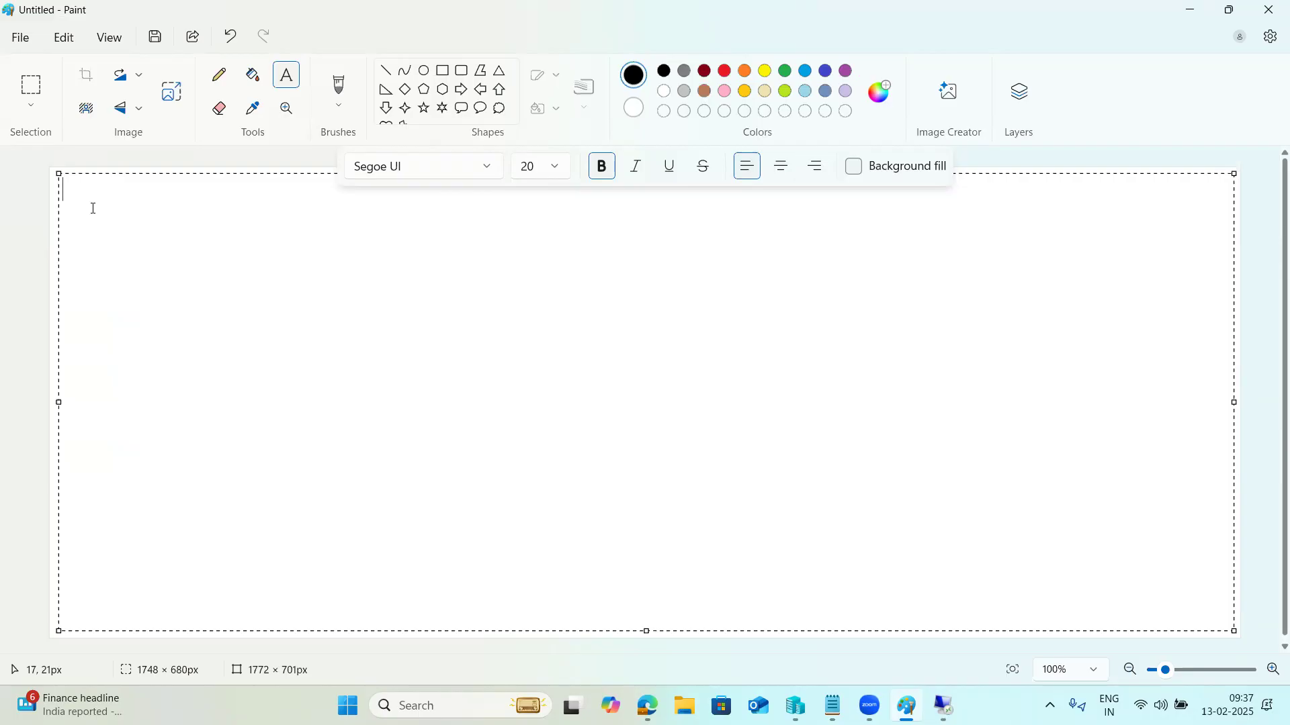
# Step: Type 'Daily monitoring -' into the Paint text box and return to the remote SAP session
pyautogui.write('Daily monitoring -')
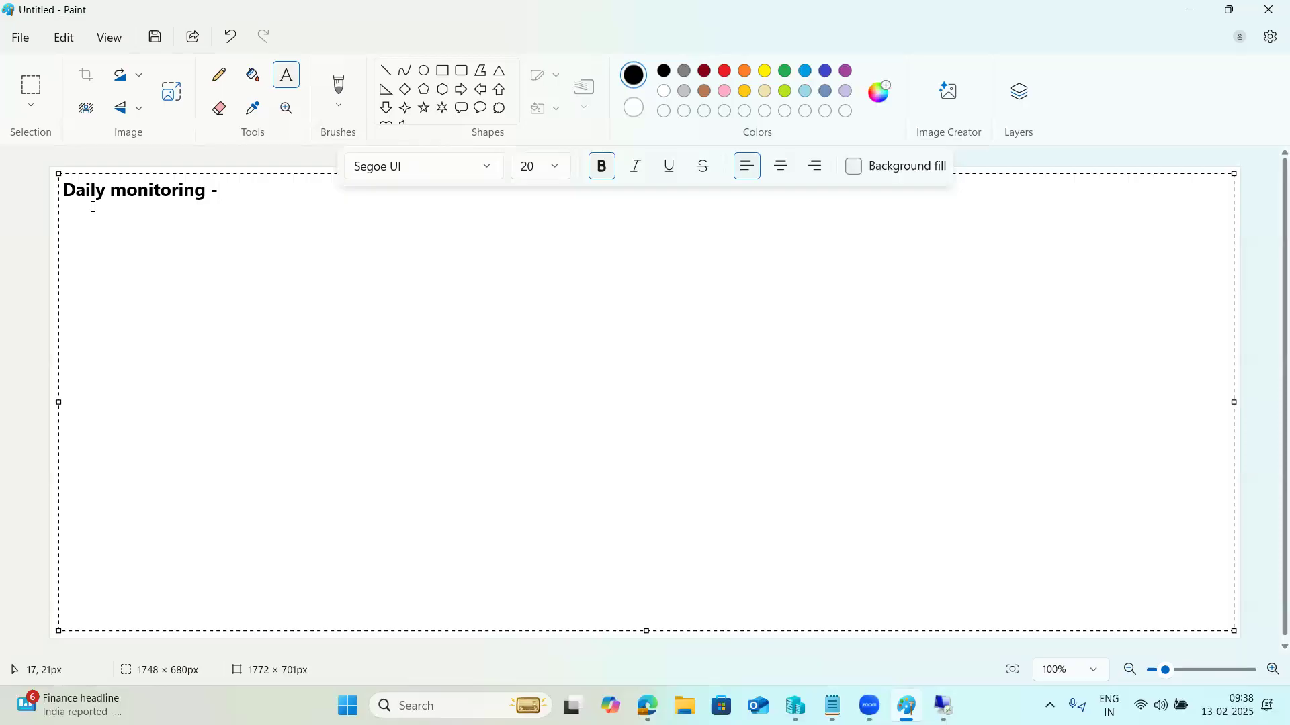
pyautogui.moveTo(220, 194); pyautogui.dragTo(46, 201)
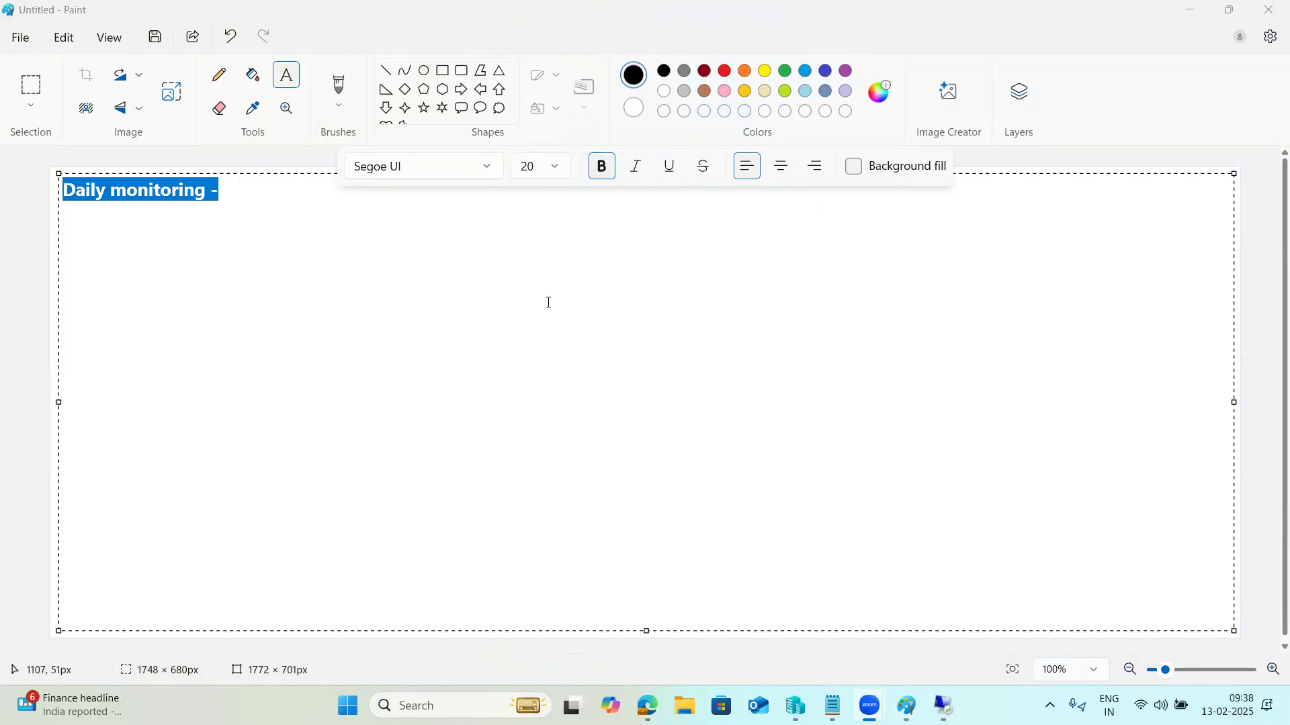
pyautogui.click(549, 302)
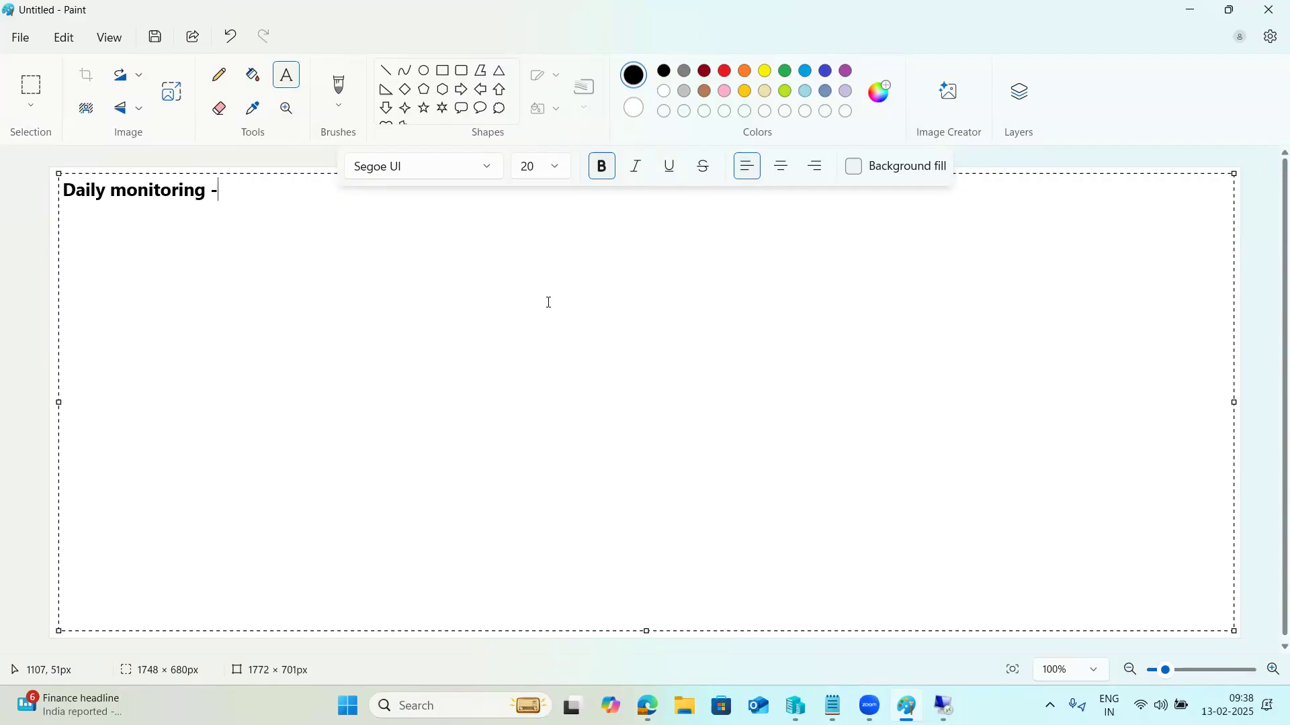
pyautogui.click(944, 707)
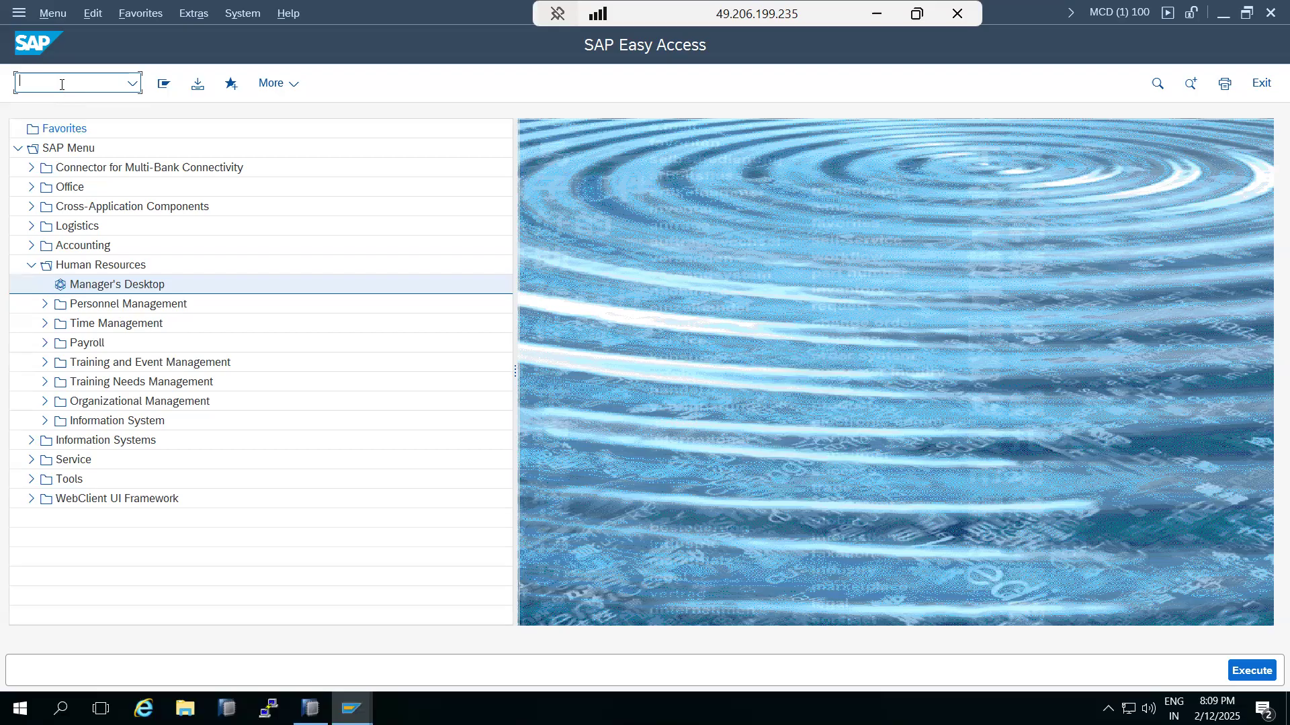
# Step: In SM19, create static profile AUDIT_1 with short description AUDIT_1 and save it
pyautogui.write('sm19')
pyautogui.press('Return')
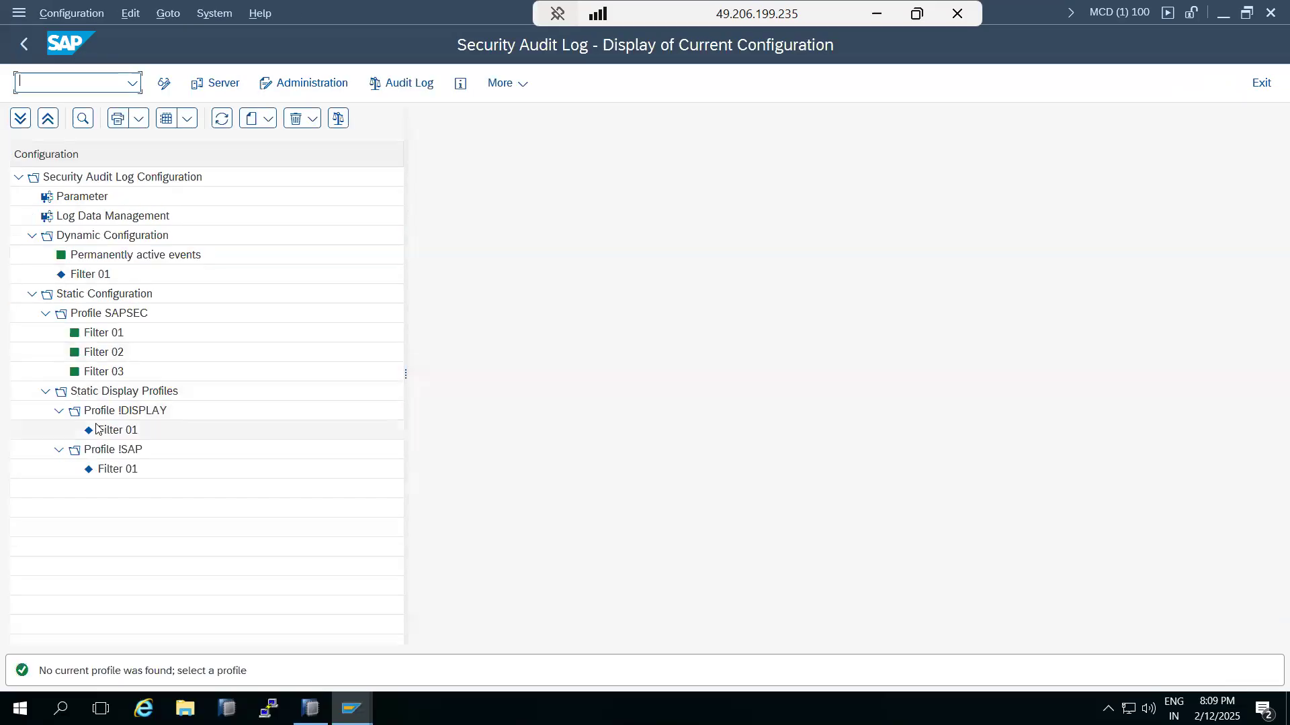
pyautogui.click(254, 120)
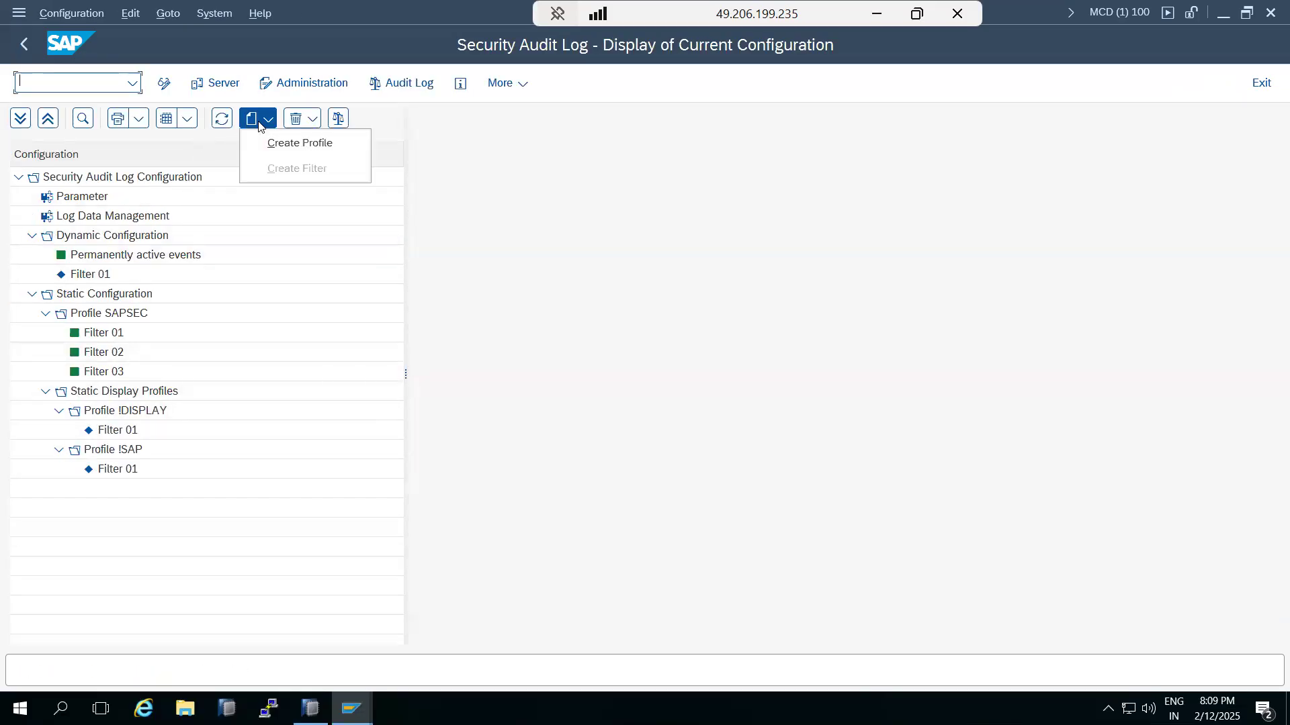
pyautogui.click(269, 147)
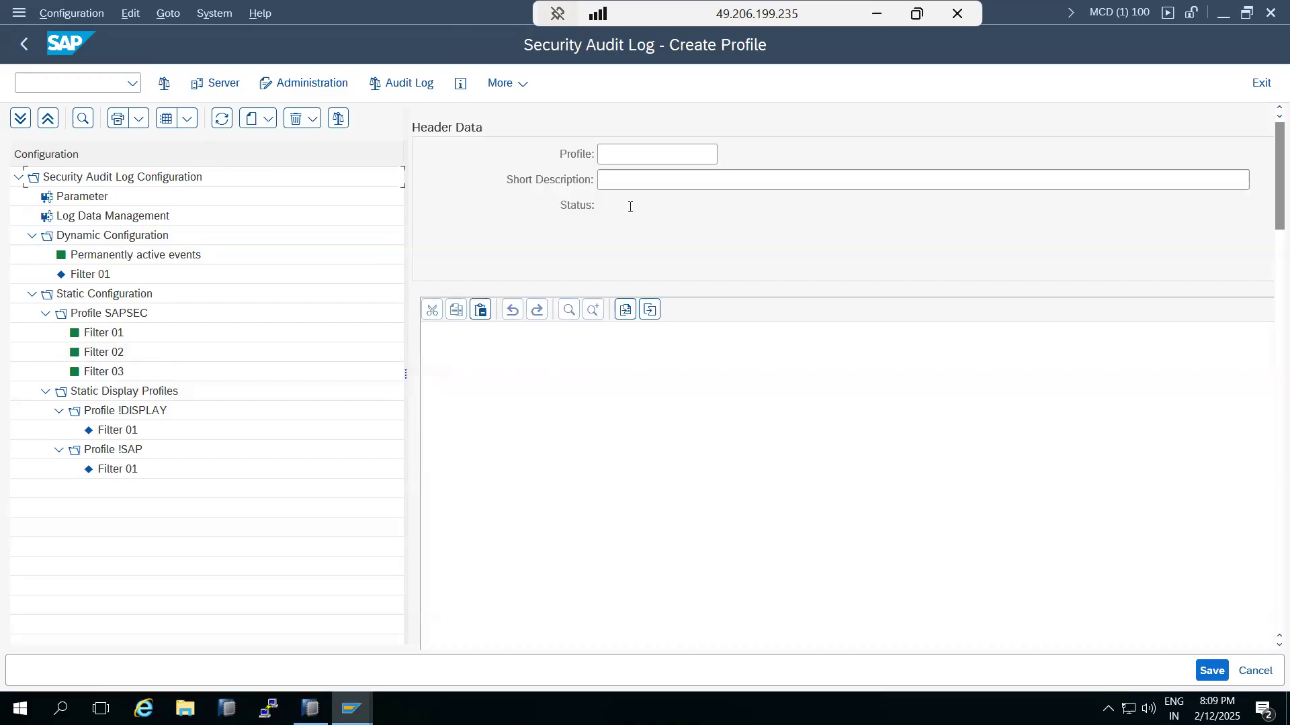
pyautogui.click(632, 153)
pyautogui.write('AUDIT_1')
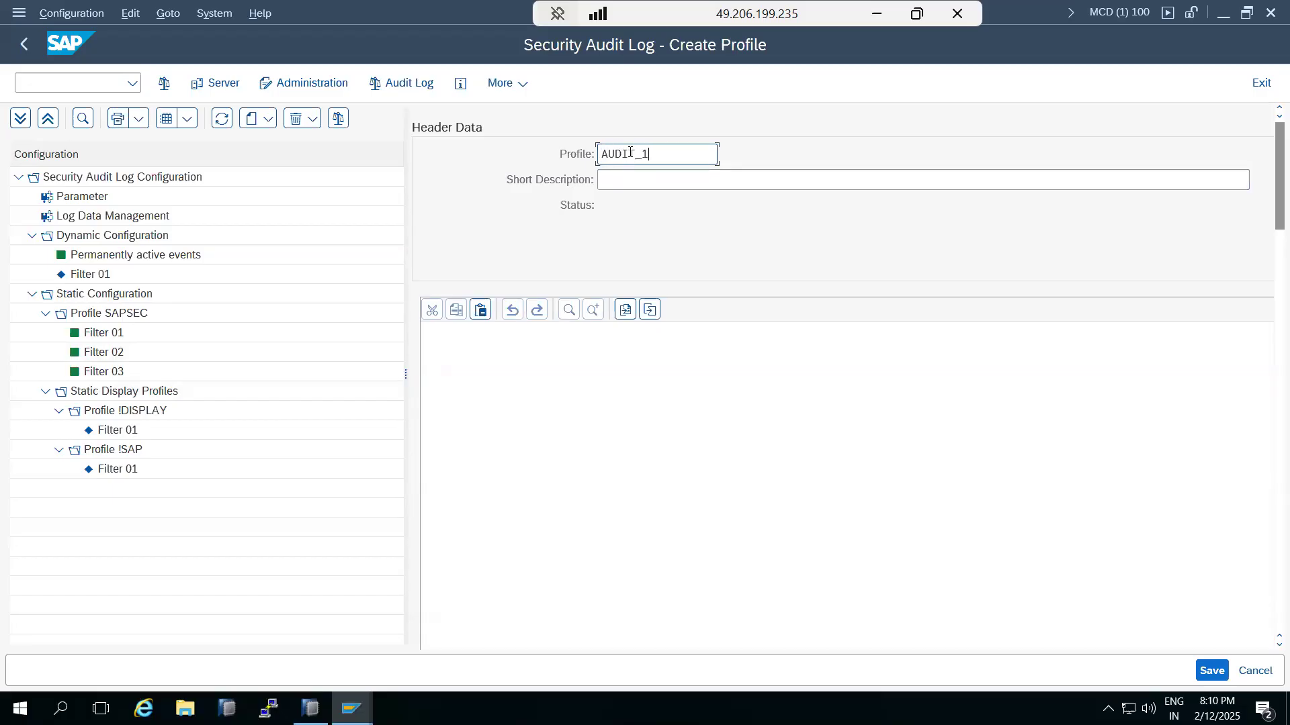
pyautogui.click(663, 181)
pyautogui.write('AUDIT_1')
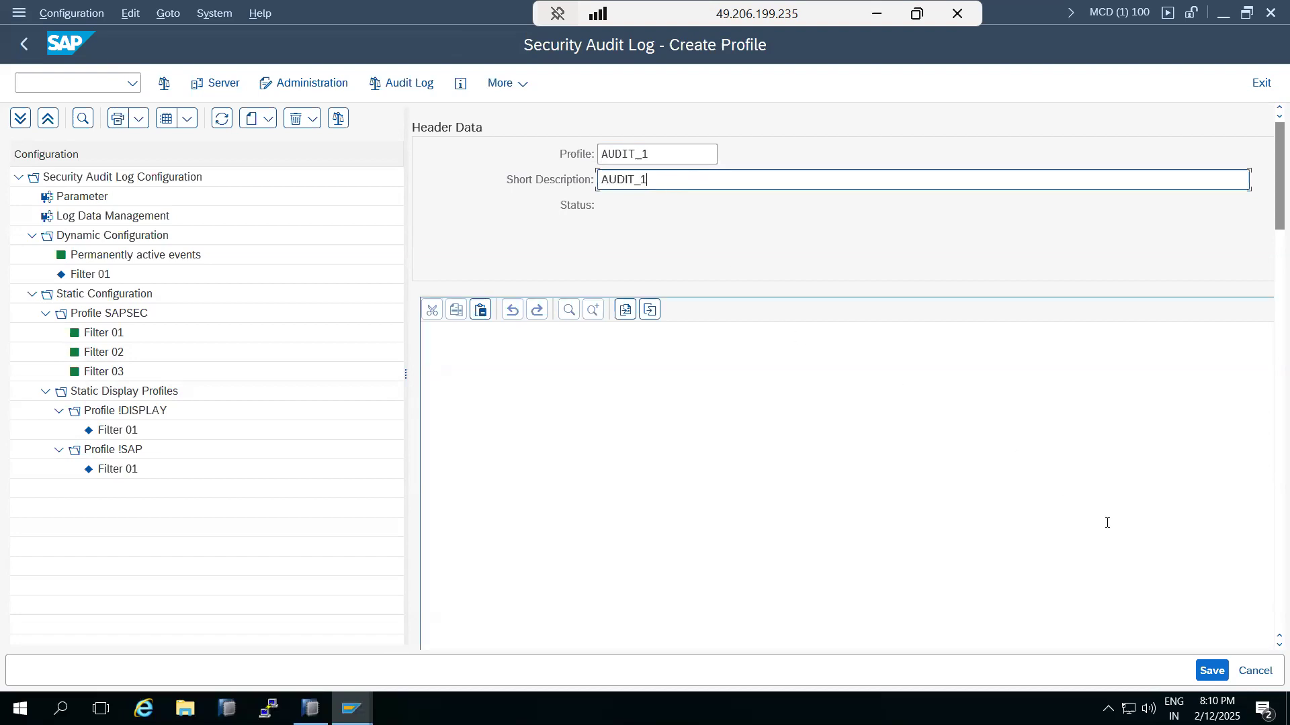
pyautogui.click(1213, 670)
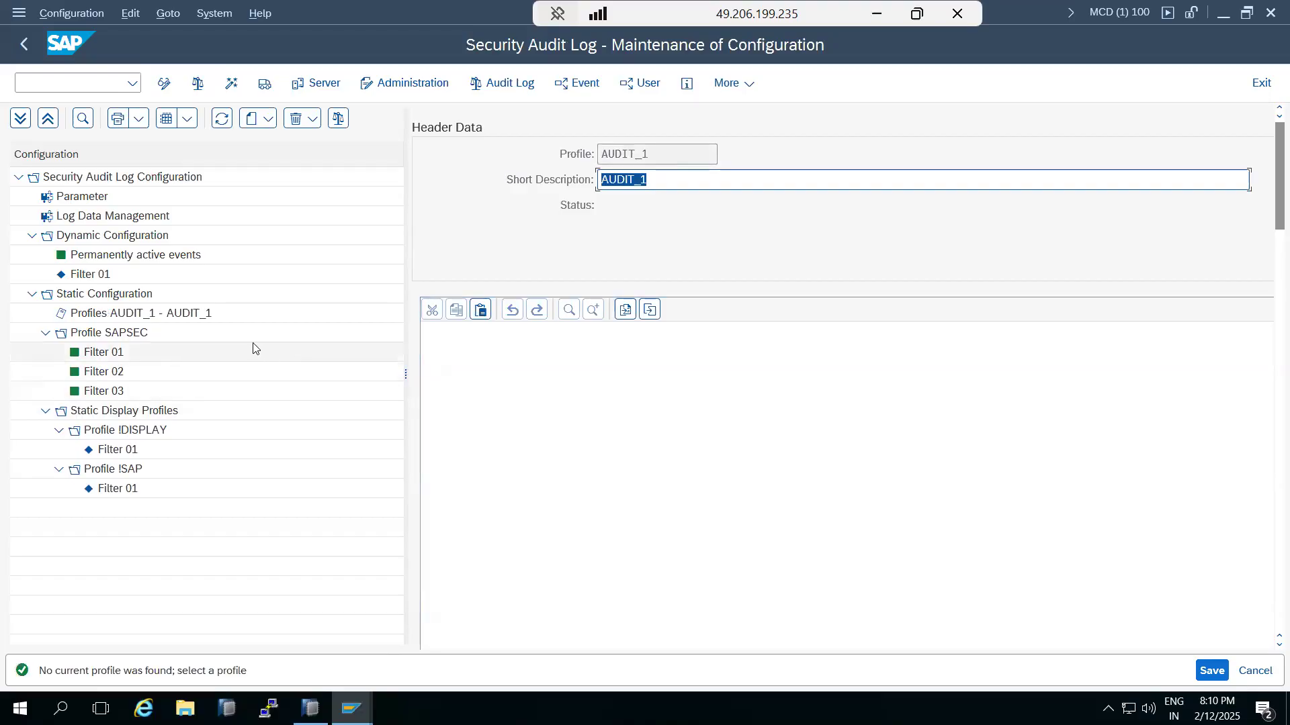
# Step: Select the AUDIT_1 profile and activate it, confirming with Yes
pyautogui.click(81, 316)
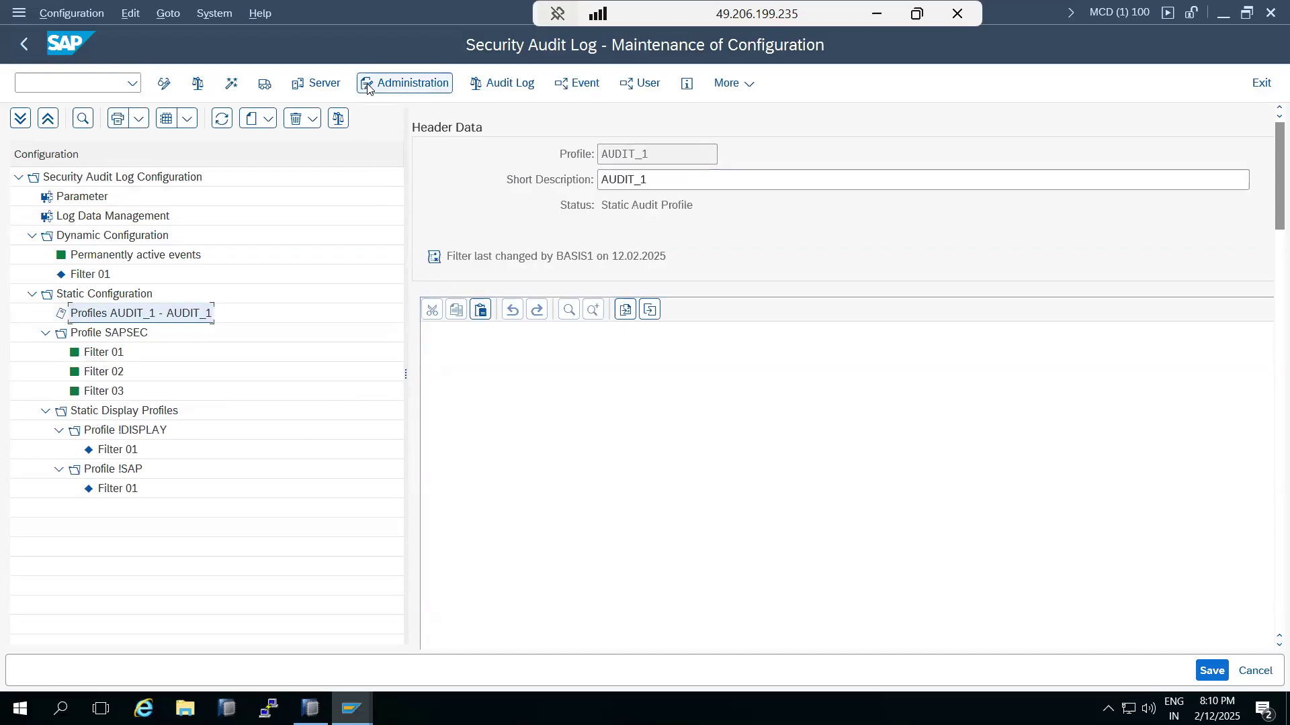
pyautogui.click(232, 84)
pyautogui.click(348, 421)
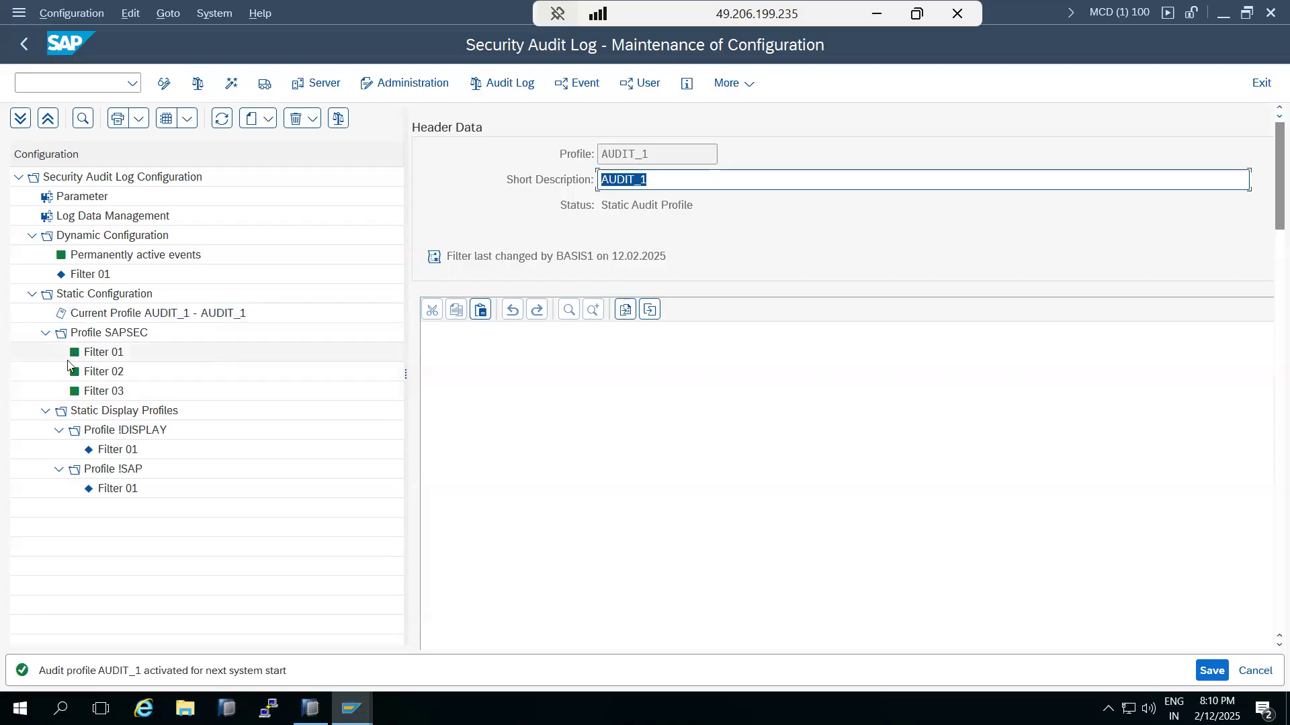
# Step: Compare the SAPSEC and AUDIT_1 profile details, then open Log Data Administration
pyautogui.click(99, 339)
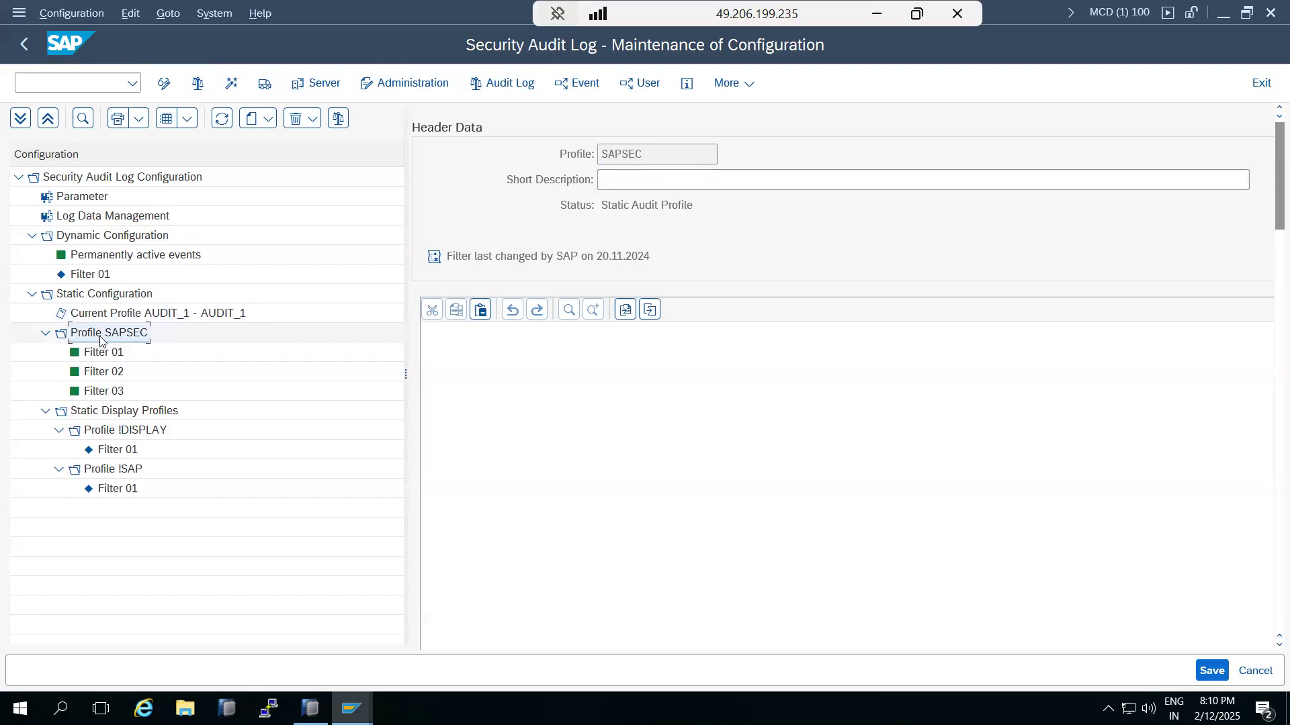
pyautogui.click(102, 320)
pyautogui.click(99, 336)
pyautogui.click(267, 121)
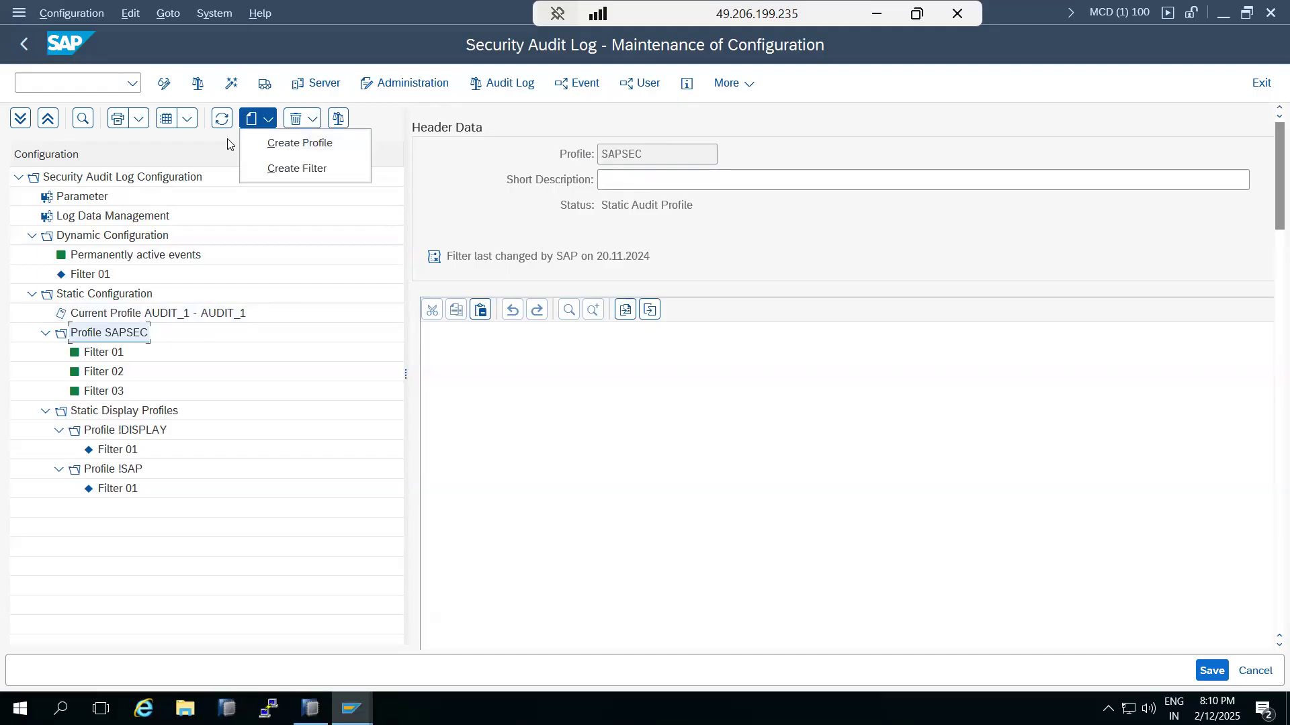
pyautogui.click(375, 92)
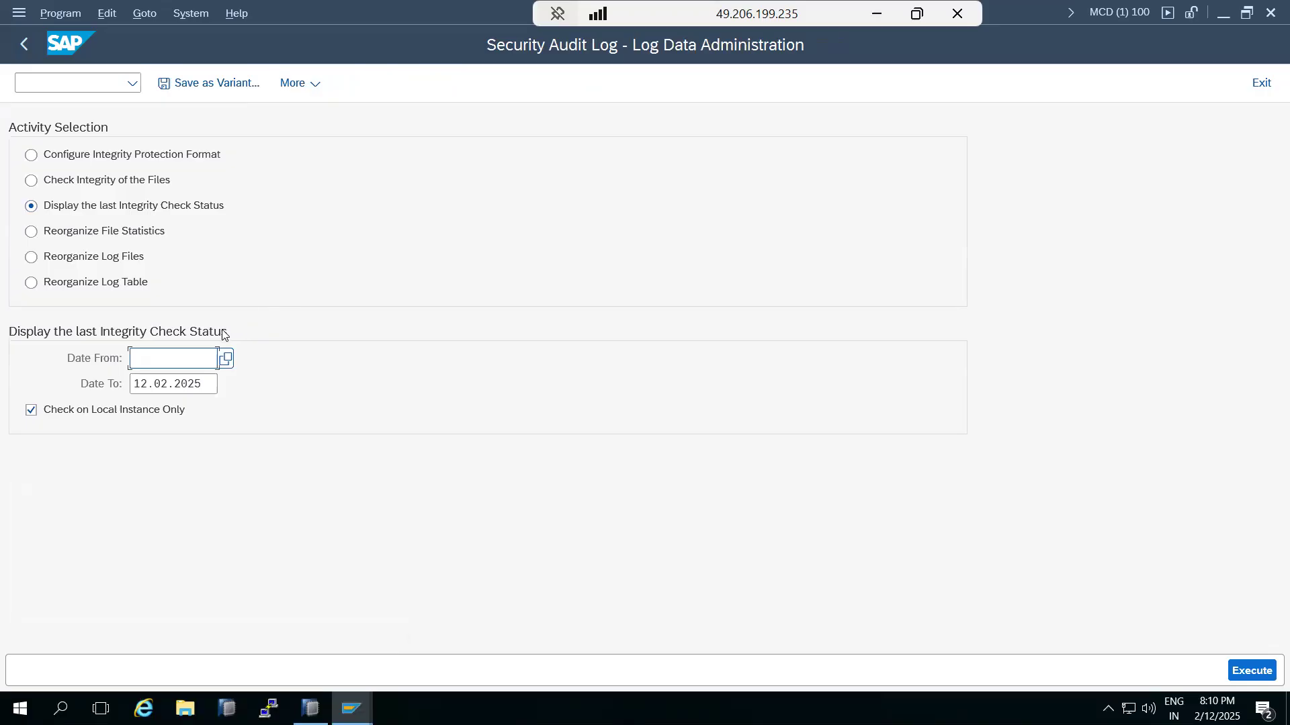
# Step: Leave log data administration and enter transaction SPRO in the command field
pyautogui.click(24, 44)
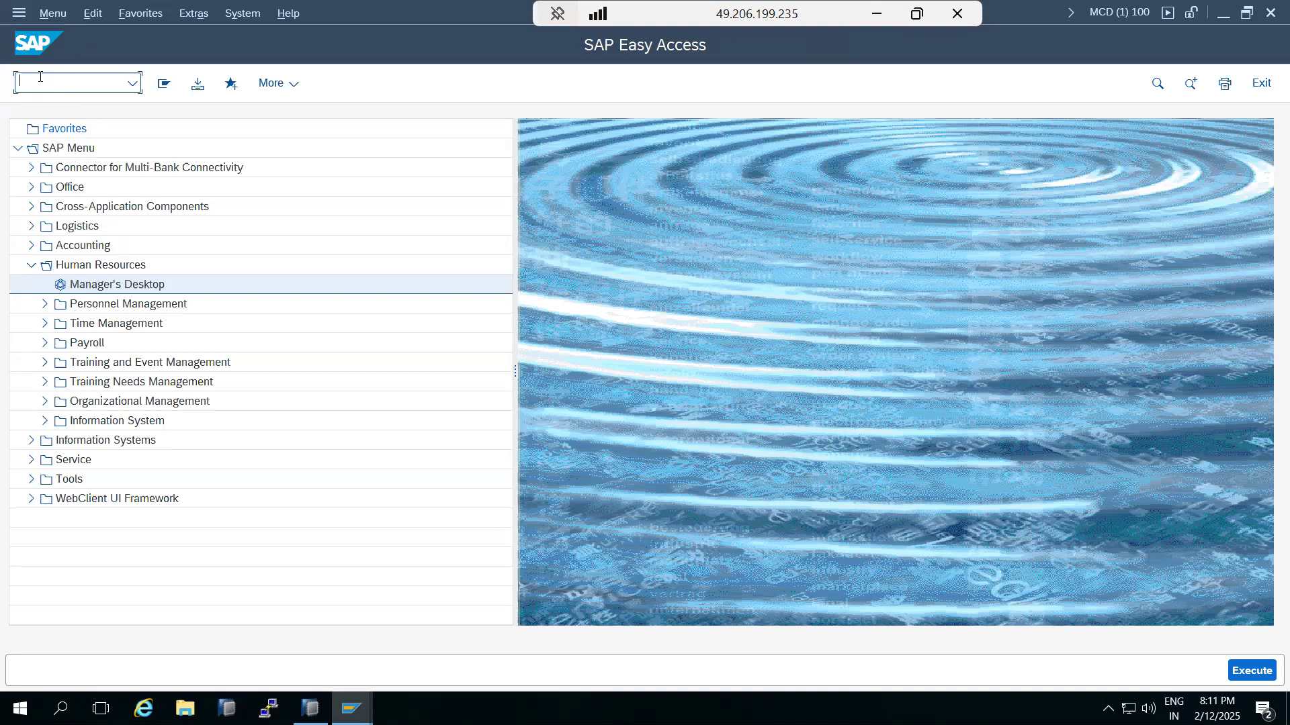
pyautogui.write('spro')
pyautogui.press('Return')
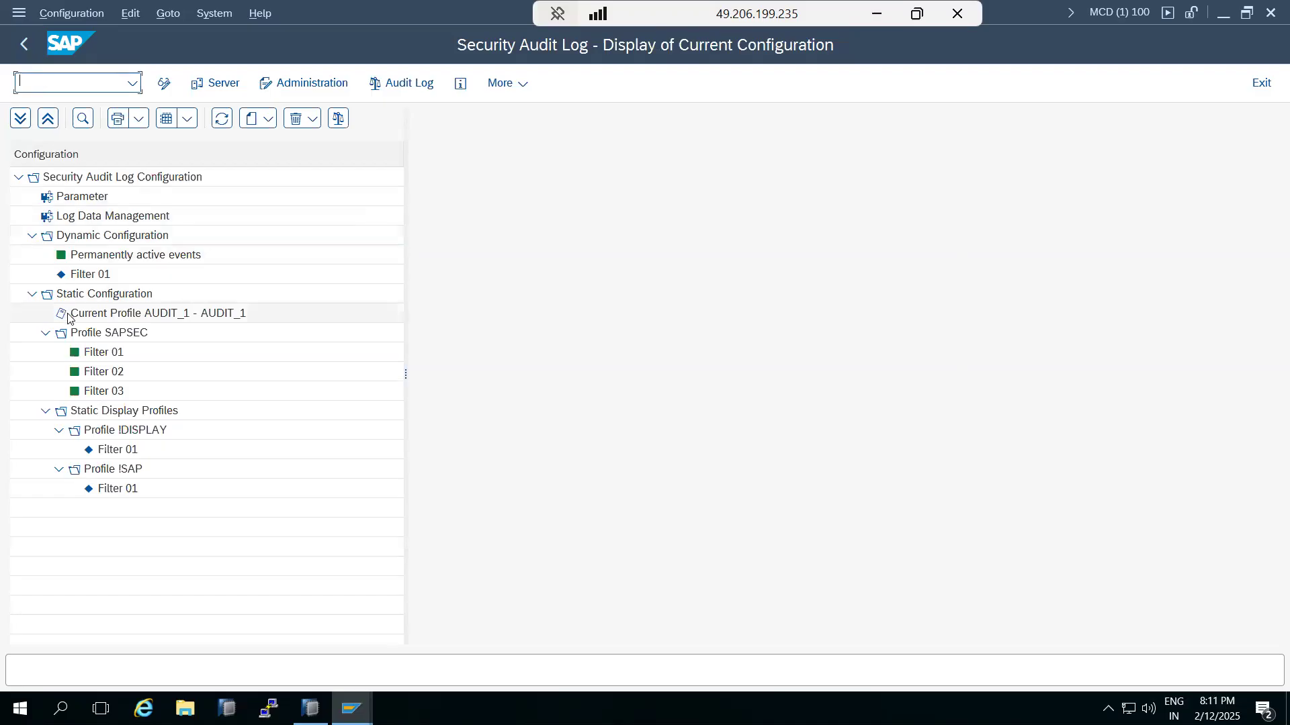
# Step: Select profile SAPSEC, switch the configuration to change mode, and open log file administration
pyautogui.click(80, 333)
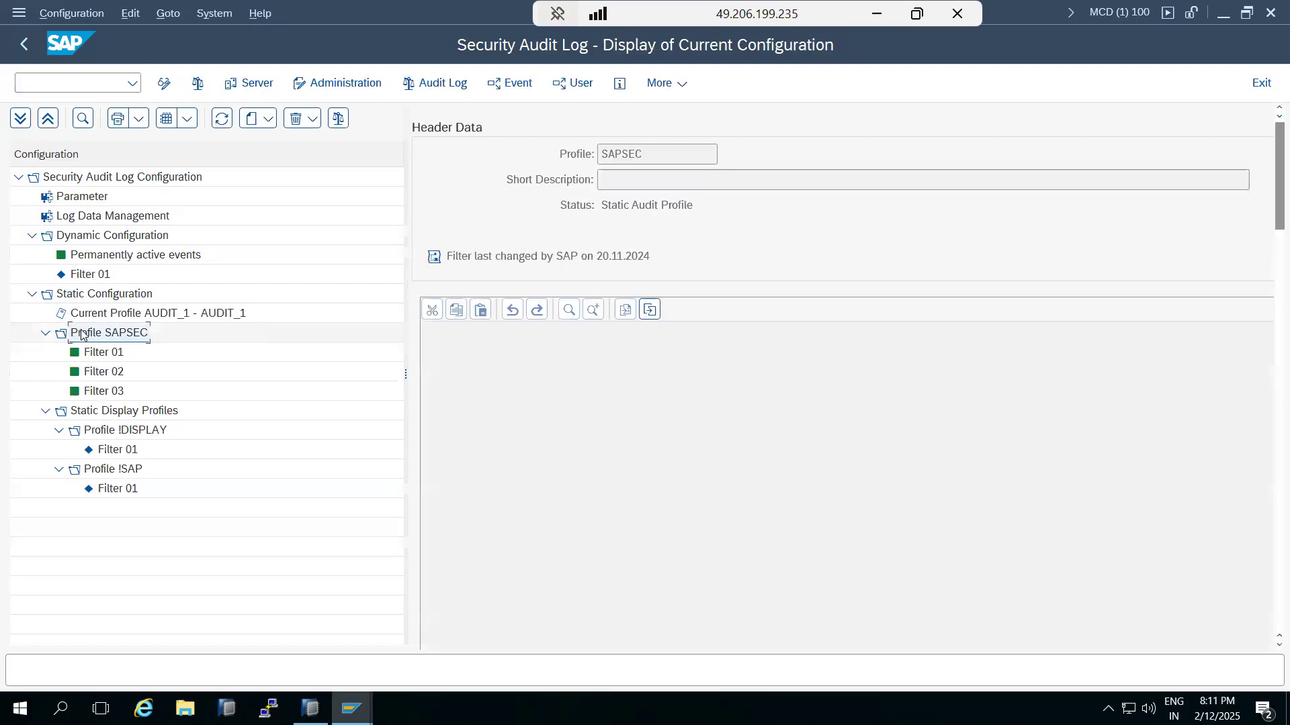
pyautogui.click(163, 84)
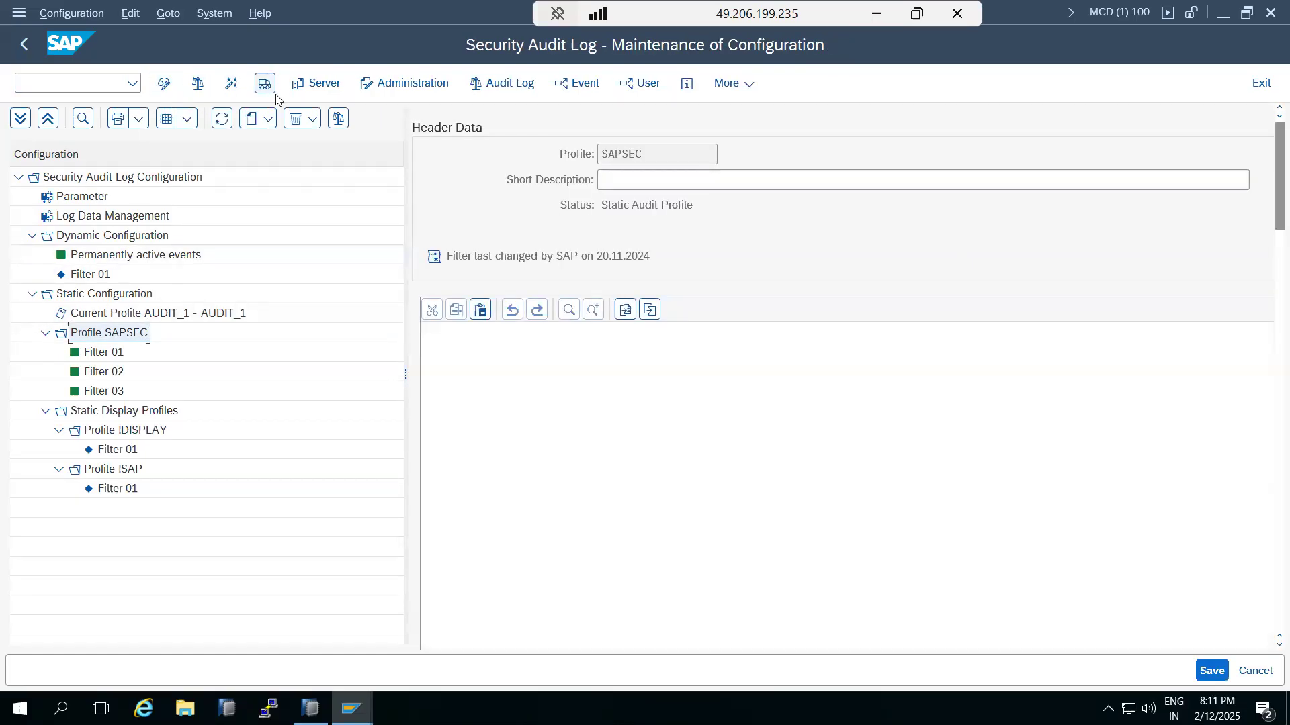
pyautogui.click(380, 87)
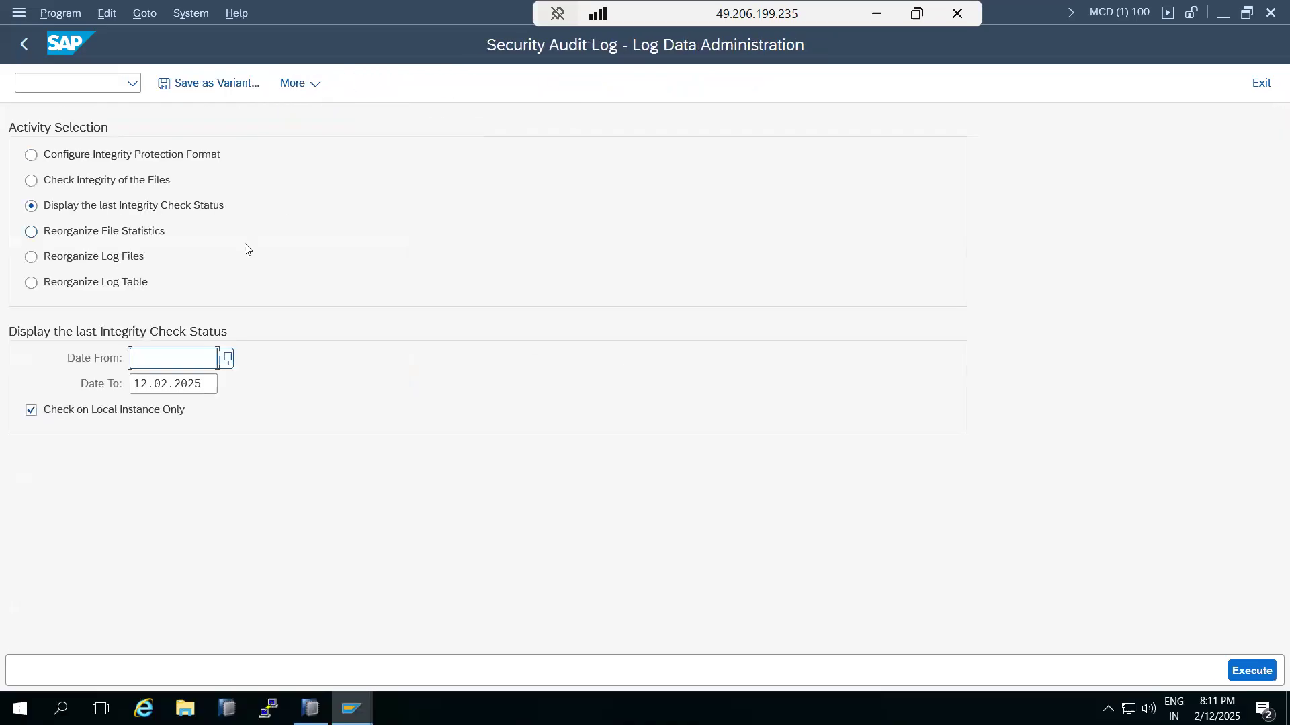
# Step: Go back to SAP Easy Access and start the SM20 Security Audit Log evaluation
pyautogui.click(27, 42)
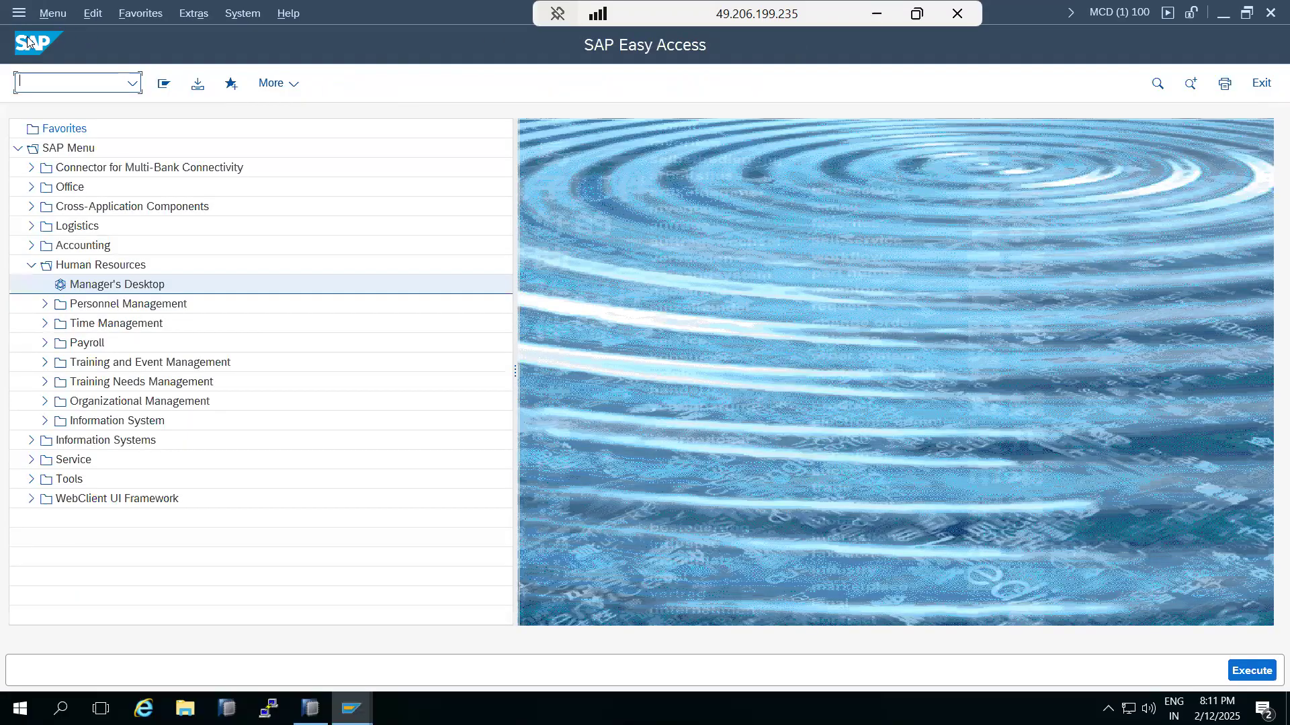
pyautogui.write('sm20')
pyautogui.press('Return')
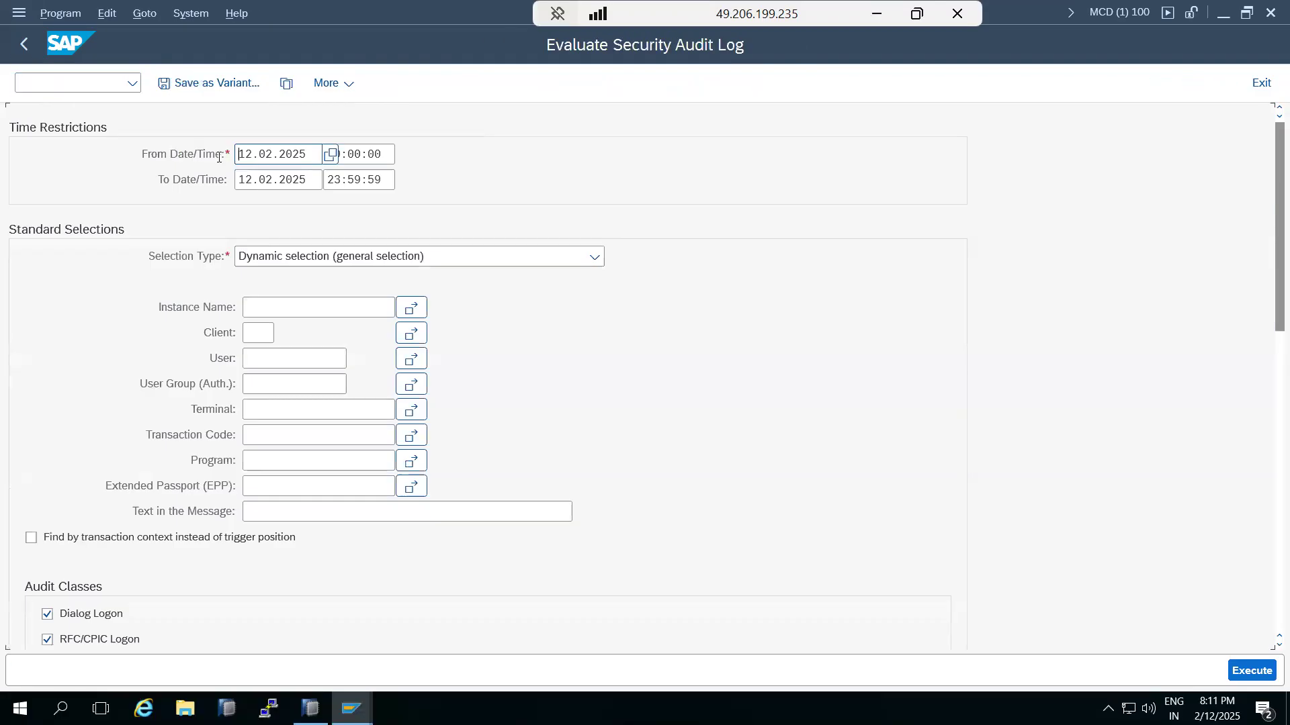
# Step: Evaluate the 12.02.2025 log for a single user ID, acknowledge no entries, and return to Easy Access
pyautogui.moveTo(238, 157); pyautogui.dragTo(311, 163)
pyautogui.click(263, 361)
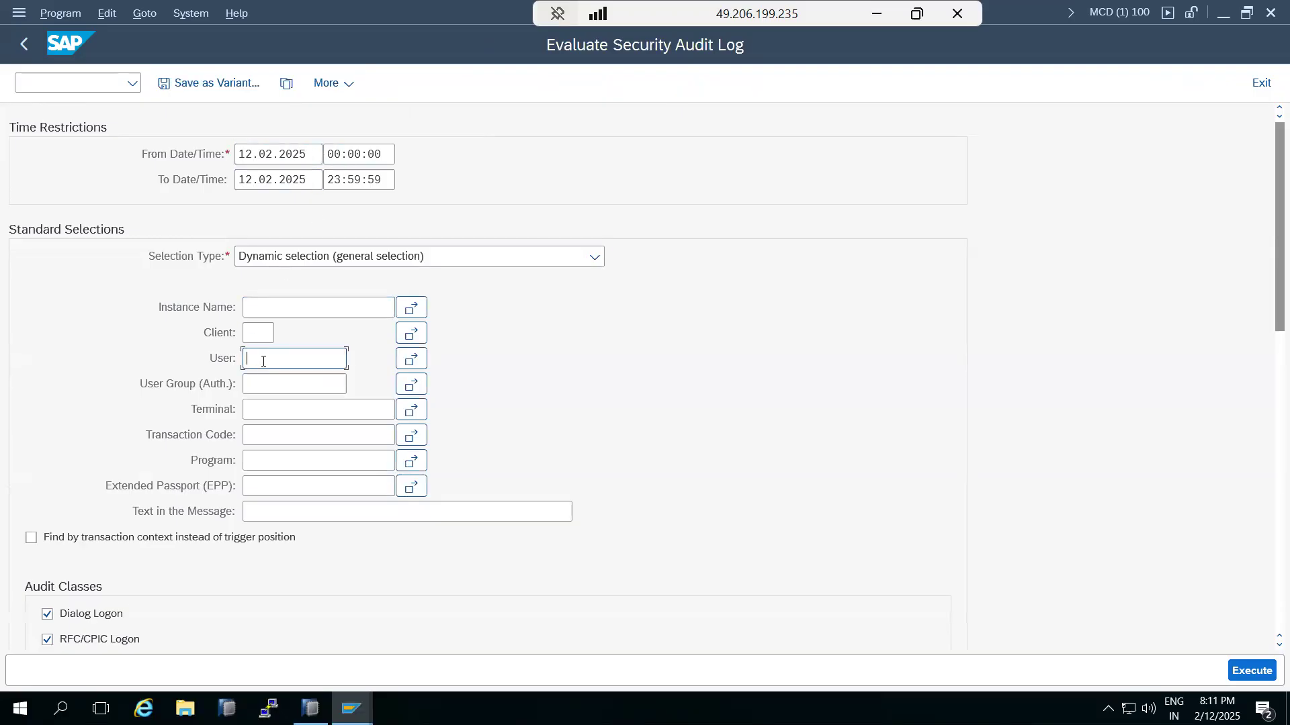
pyautogui.write('ba')
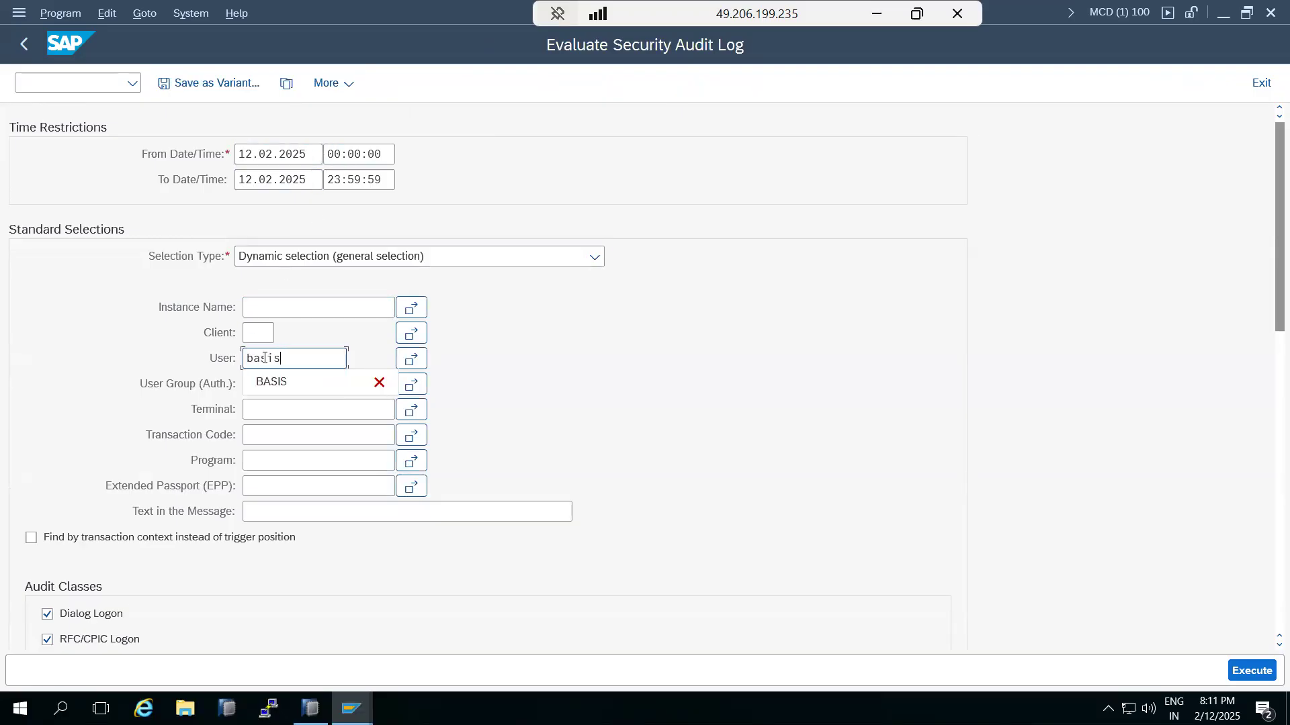
pyautogui.write('sis')
pyautogui.click(1251, 671)
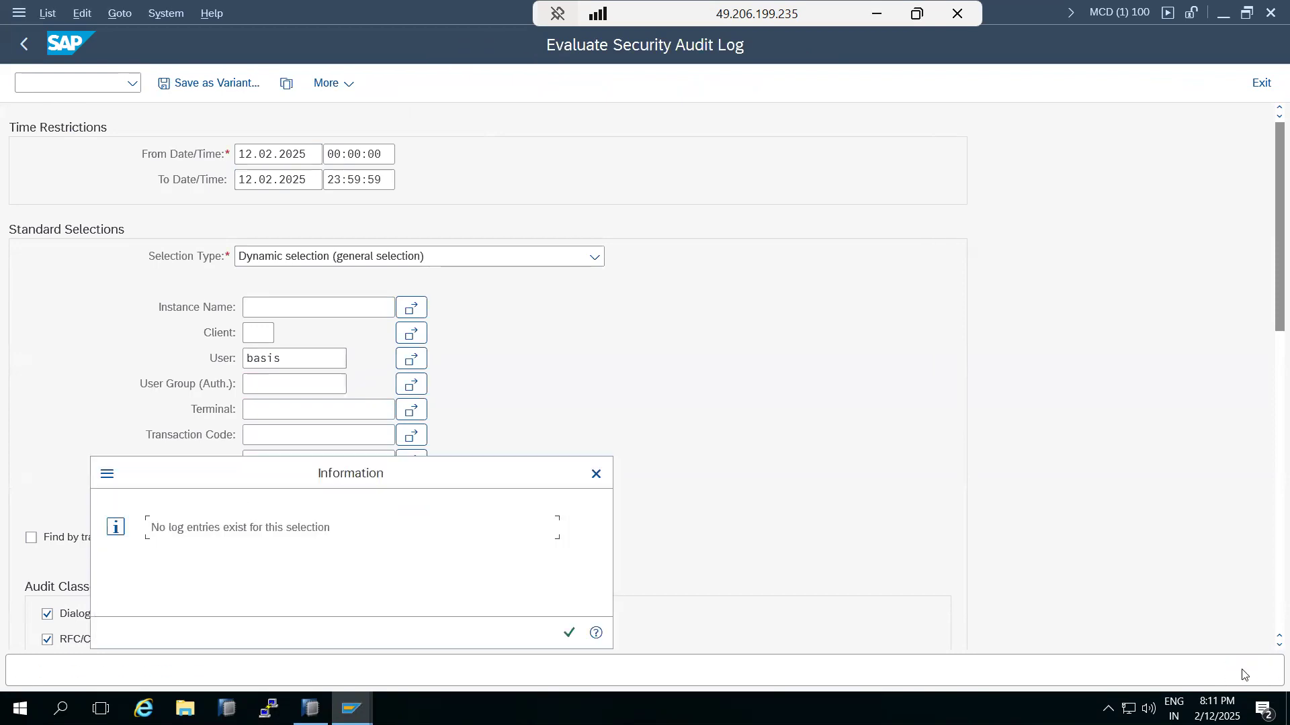
pyautogui.click(569, 633)
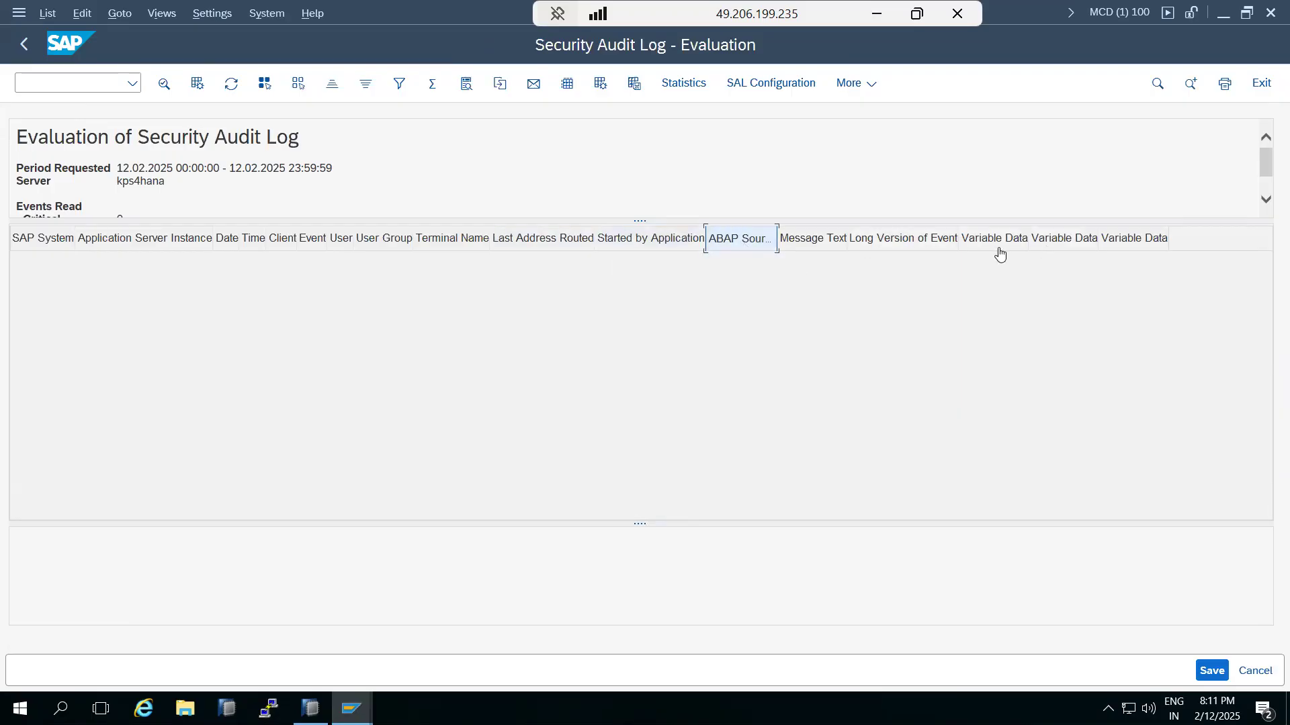
pyautogui.click(12, 47)
pyautogui.click(13, 47)
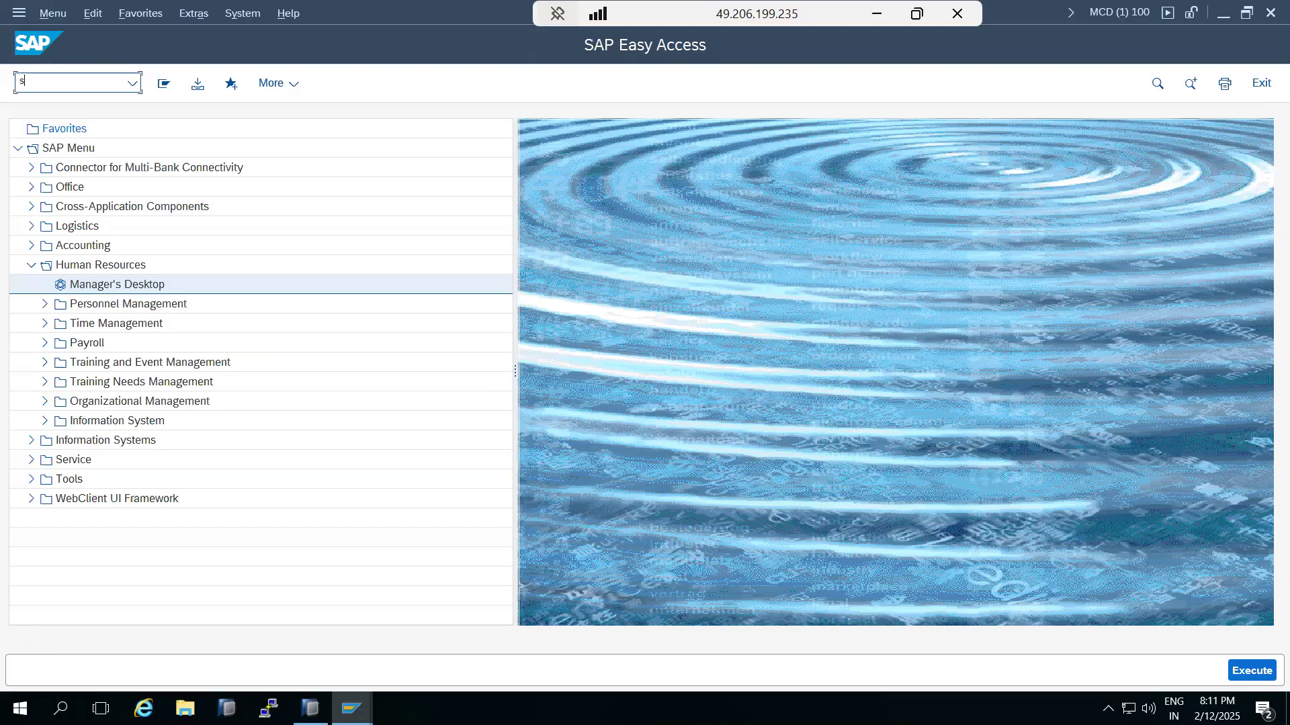
# Step: In SM19, create Filter 01 under the current profile AUDIT_1
pyautogui.write('sm19')
pyautogui.press('Return')
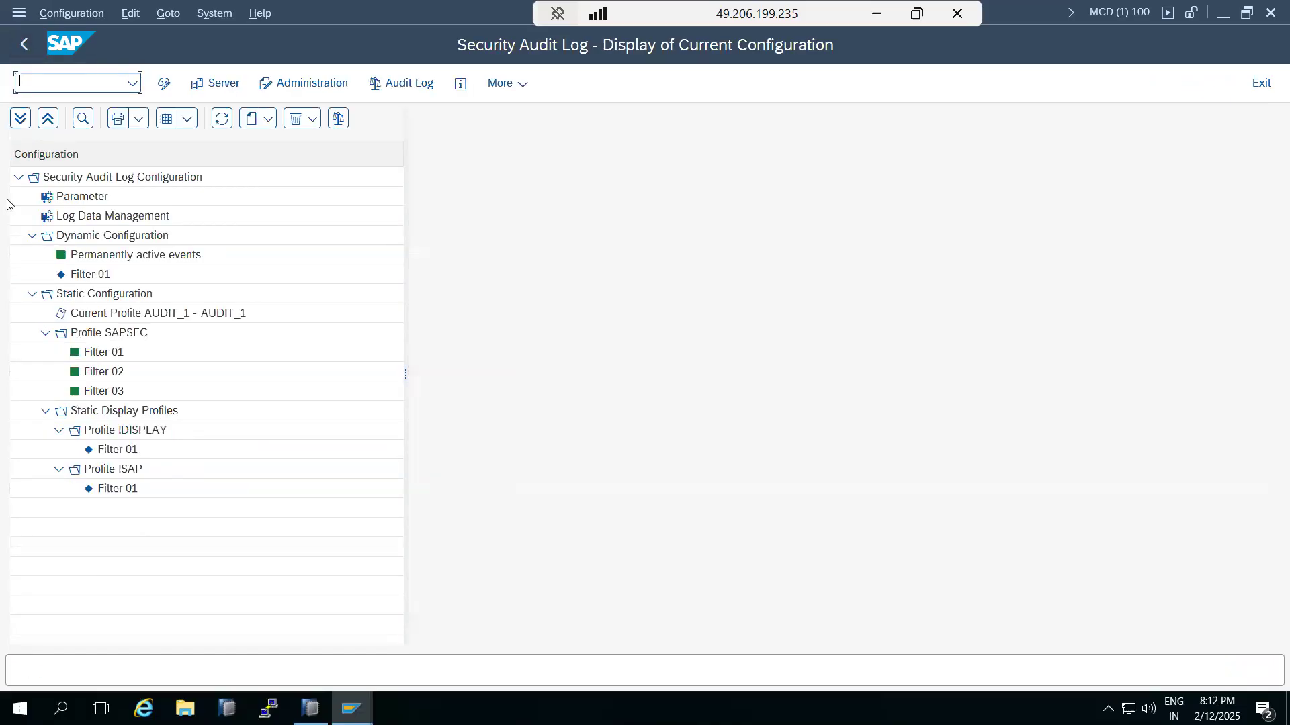
pyautogui.rightClick(93, 311)
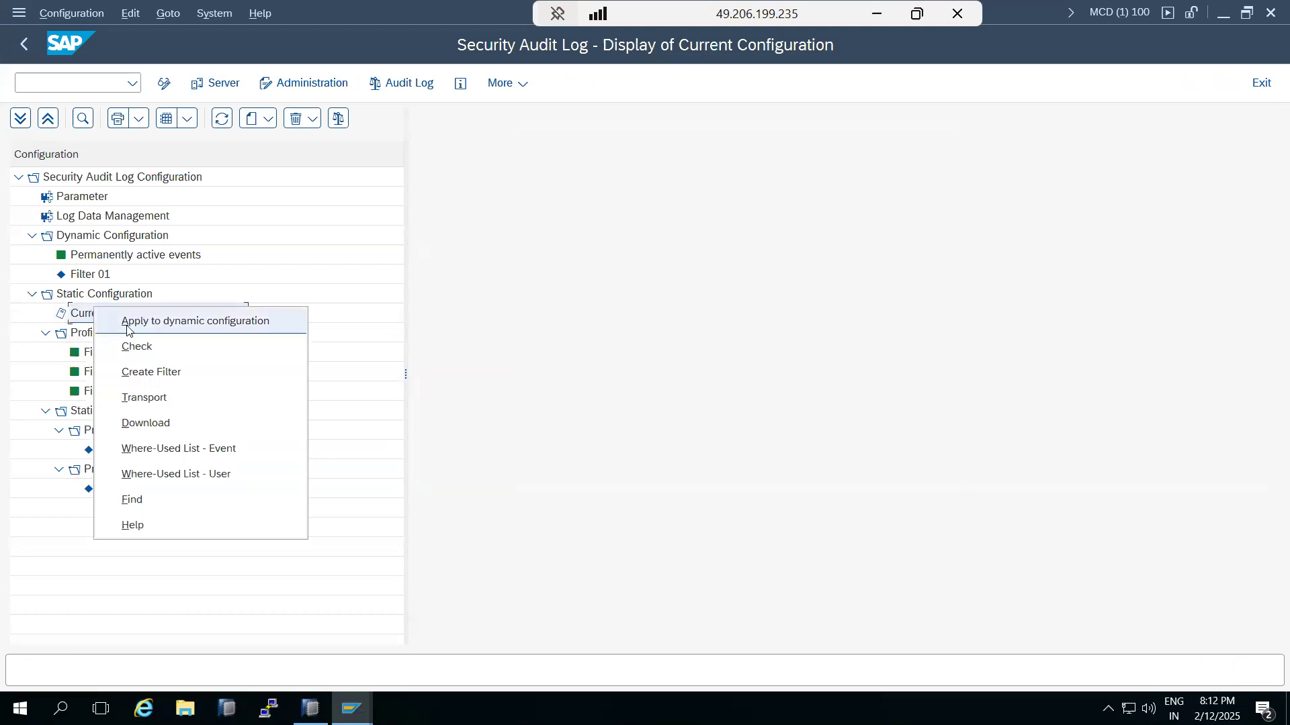
pyautogui.click(139, 374)
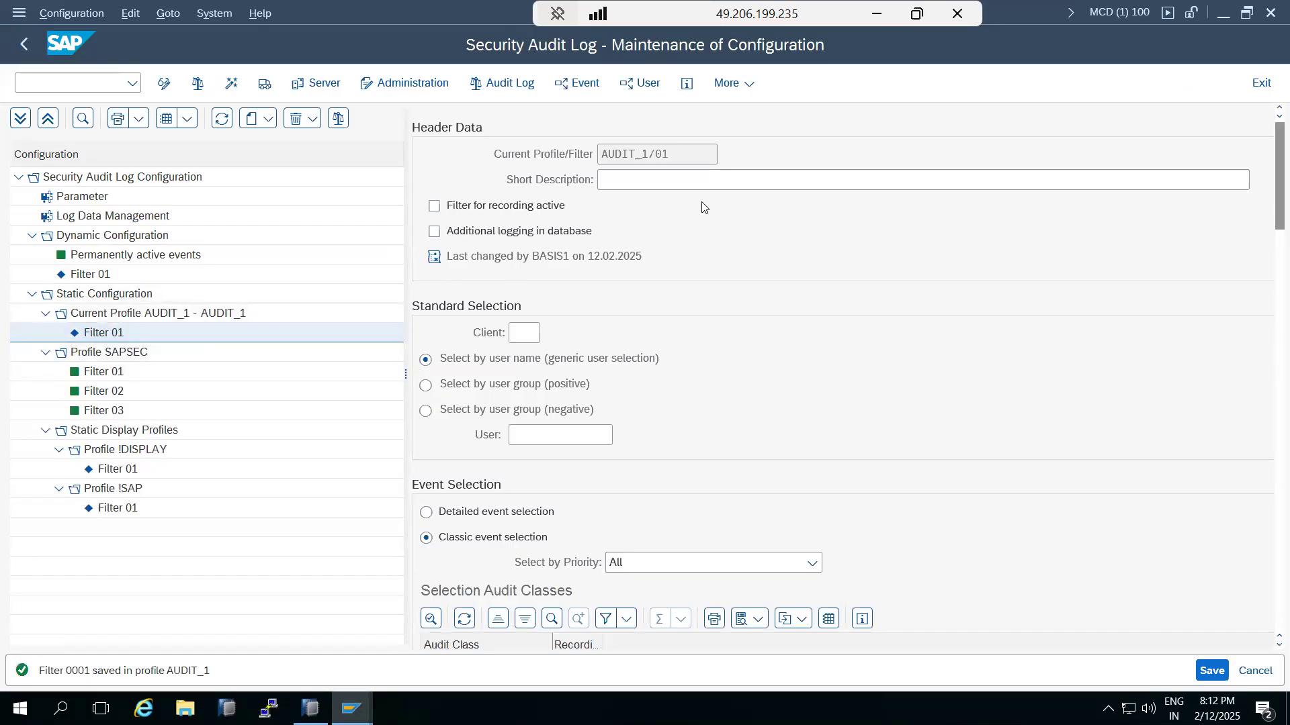
# Step: Set Filter 01 to client 100 with recording active, description AUDIT_1/01, and detailed event selection
pyautogui.click(527, 333)
pyautogui.hscroll(1, 483, 519)
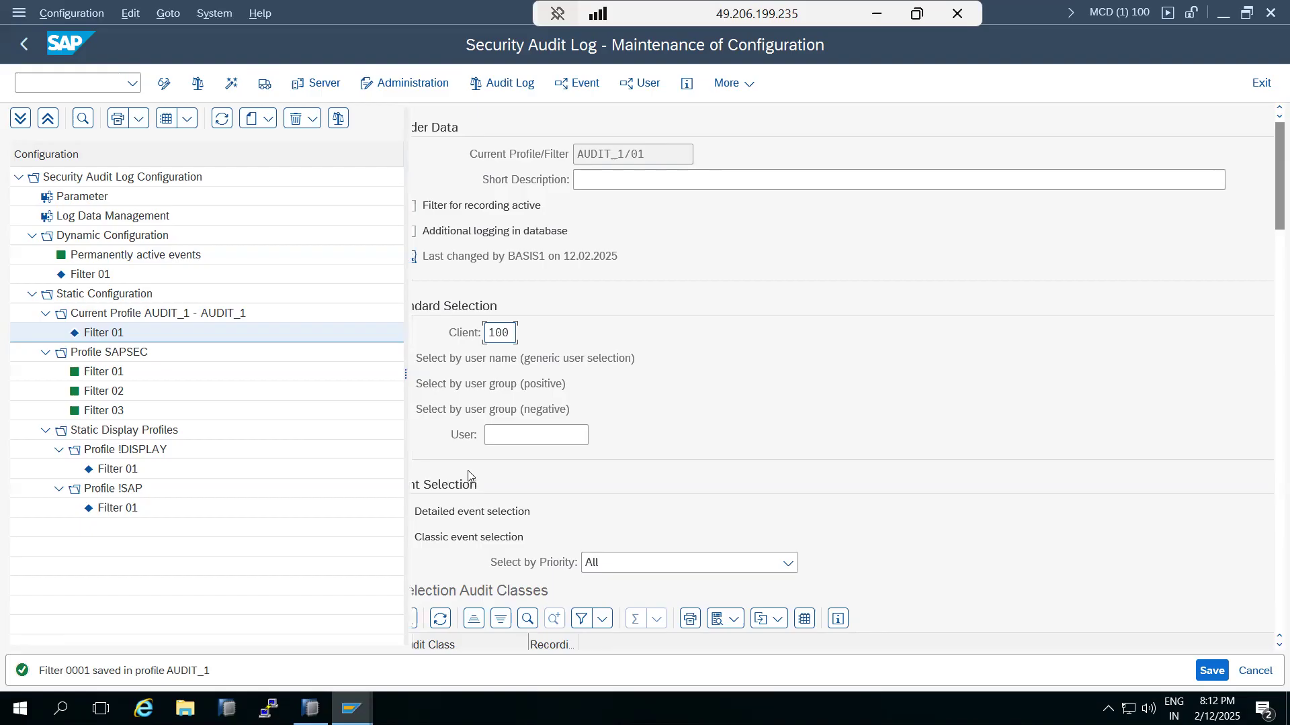
pyautogui.hscroll(-1, 514, 482)
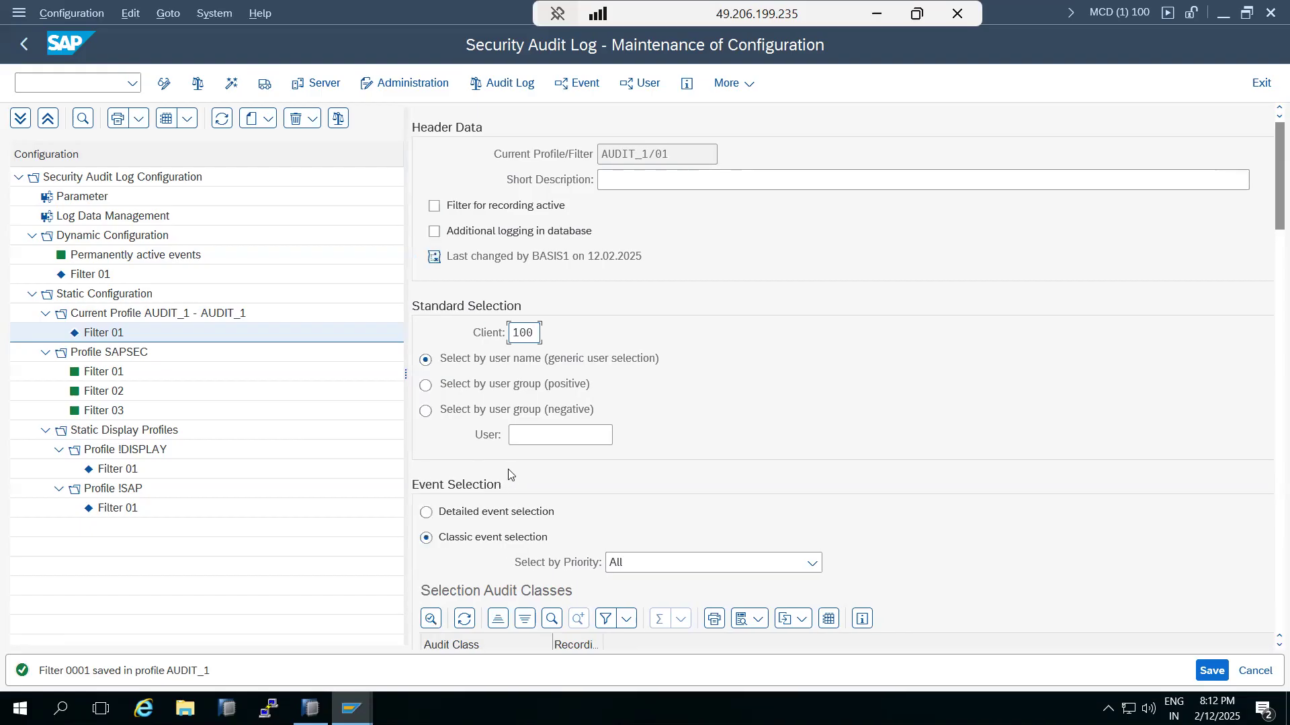
pyautogui.click(434, 209)
pyautogui.moveTo(677, 157); pyautogui.dragTo(577, 156)
pyautogui.hotkey('ctrl', 'c')
pyautogui.click(622, 180)
pyautogui.hotkey('ctrl', 'v')
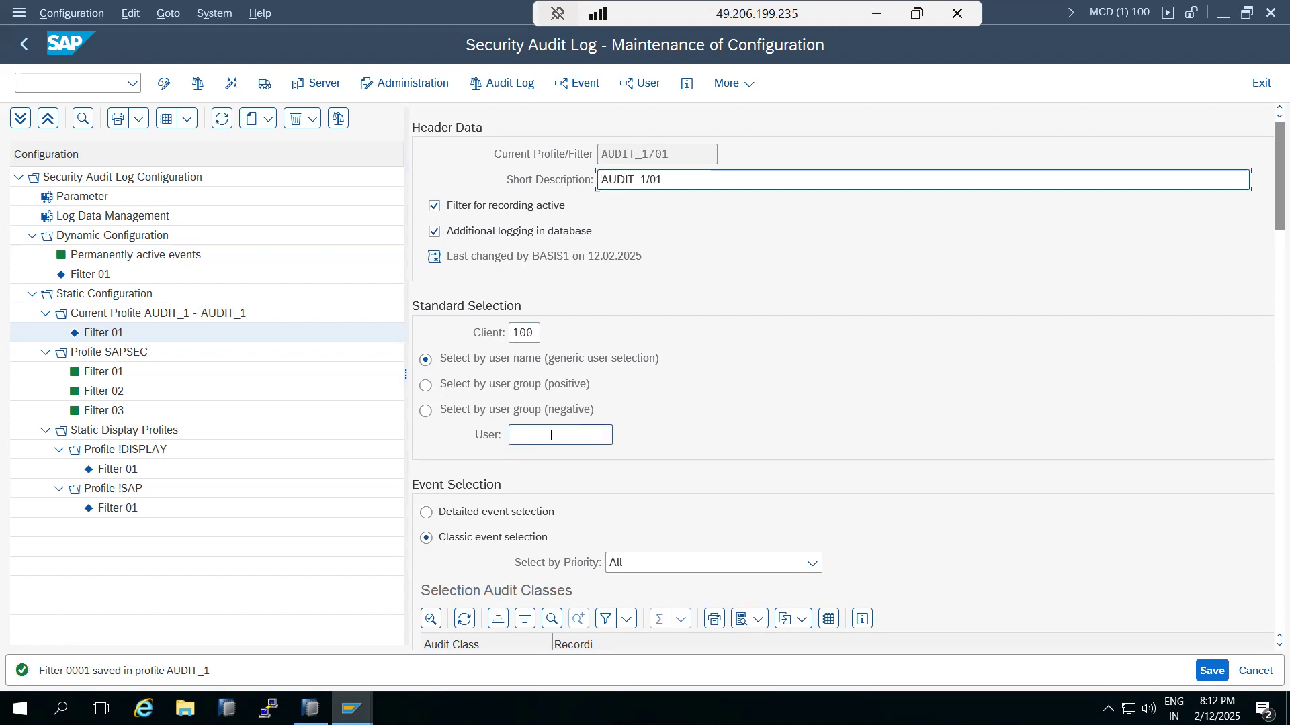
pyautogui.click(426, 514)
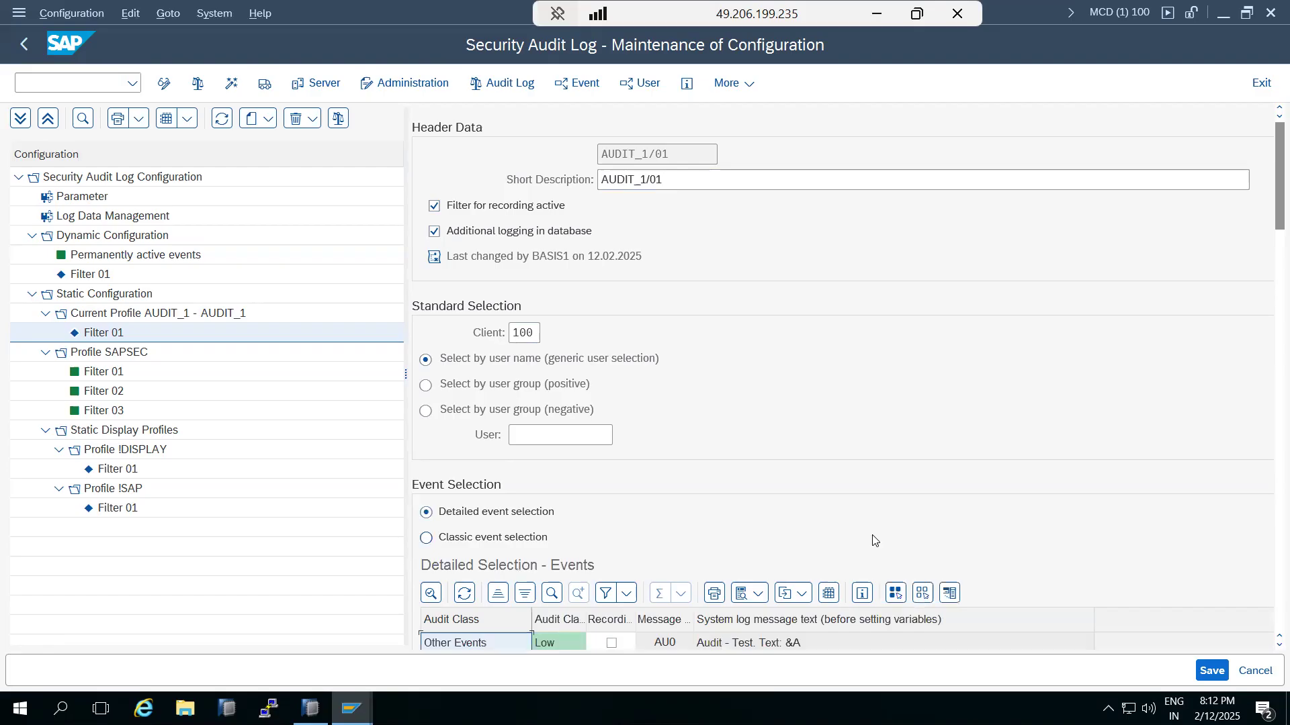
pyautogui.moveTo(1273, 229); pyautogui.dragTo(1270, 303)
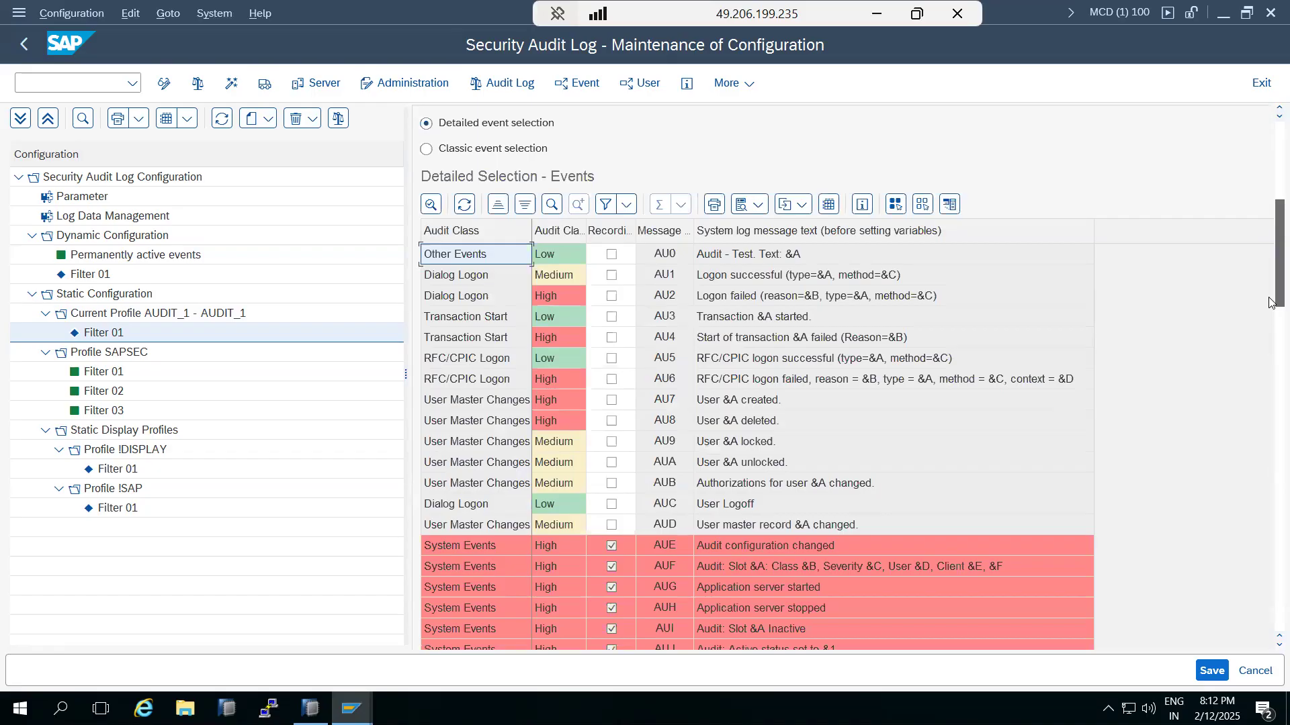
# Step: Select all events for recording and verify AU0 through the DU codes are checked
pyautogui.click(896, 205)
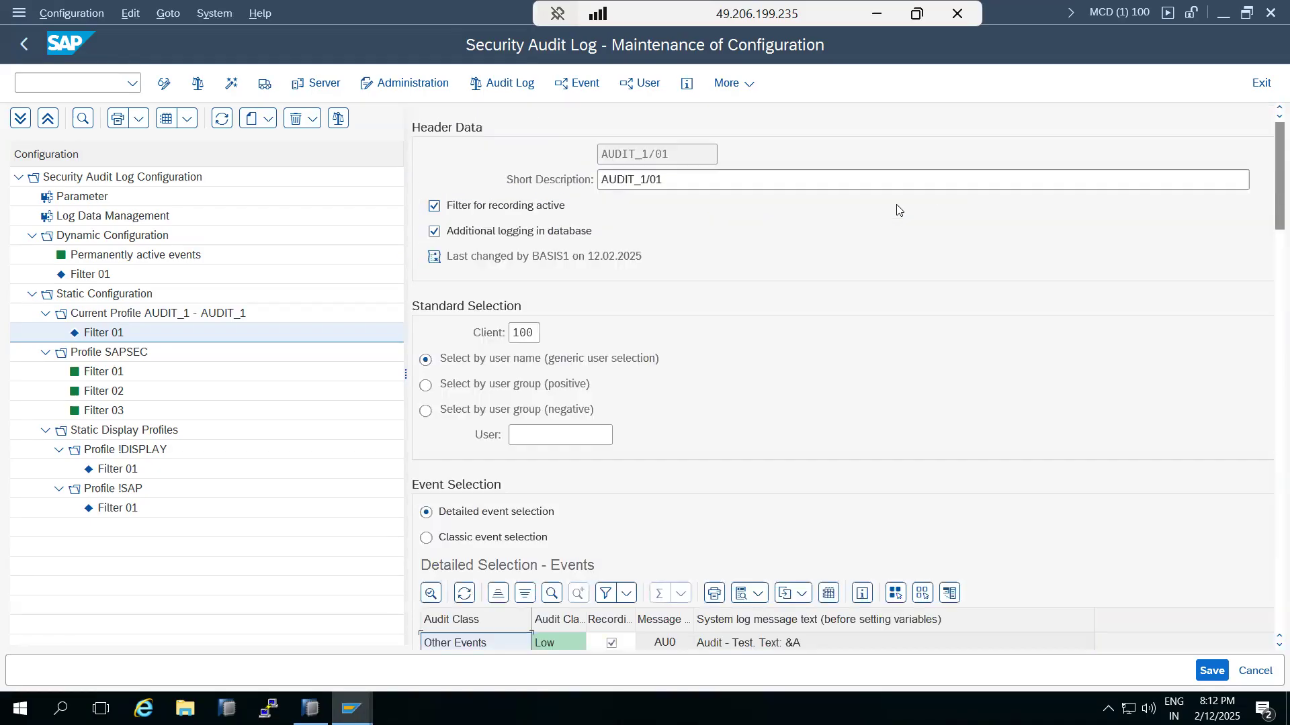
pyautogui.moveTo(1269, 245); pyautogui.dragTo(1269, 305)
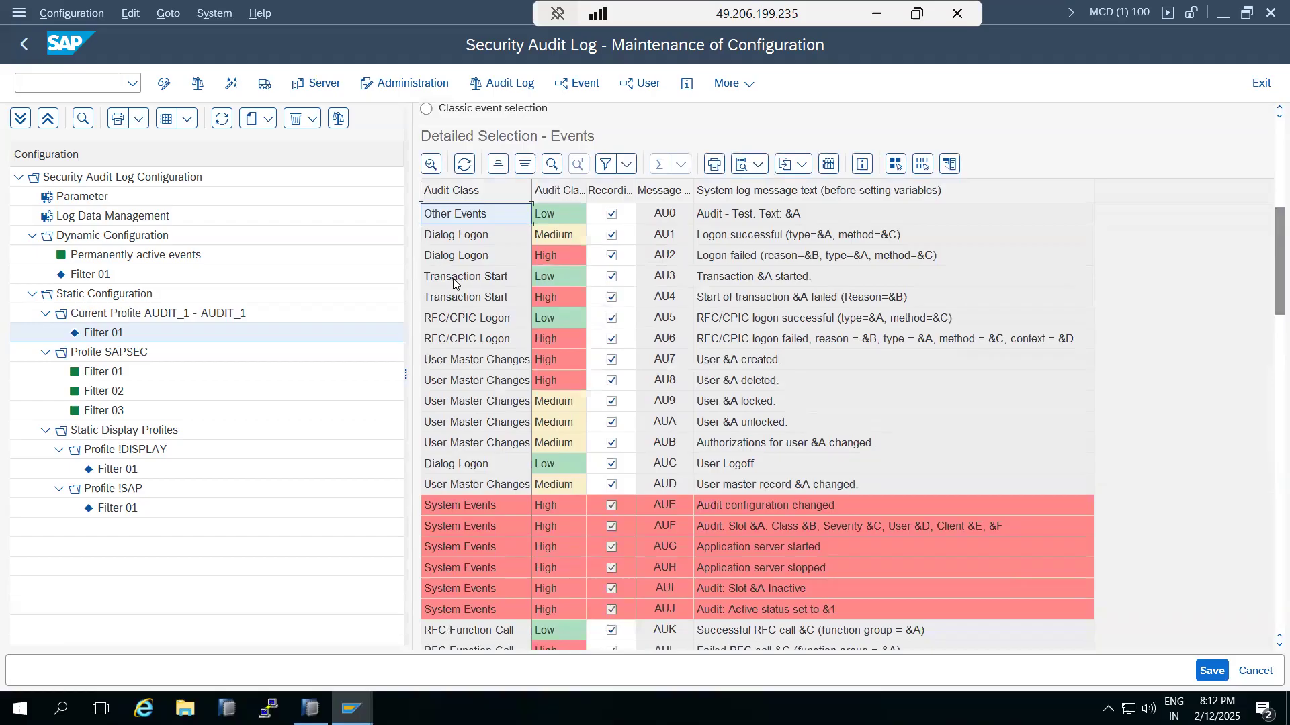
pyautogui.scroll(-12, 493, 435)
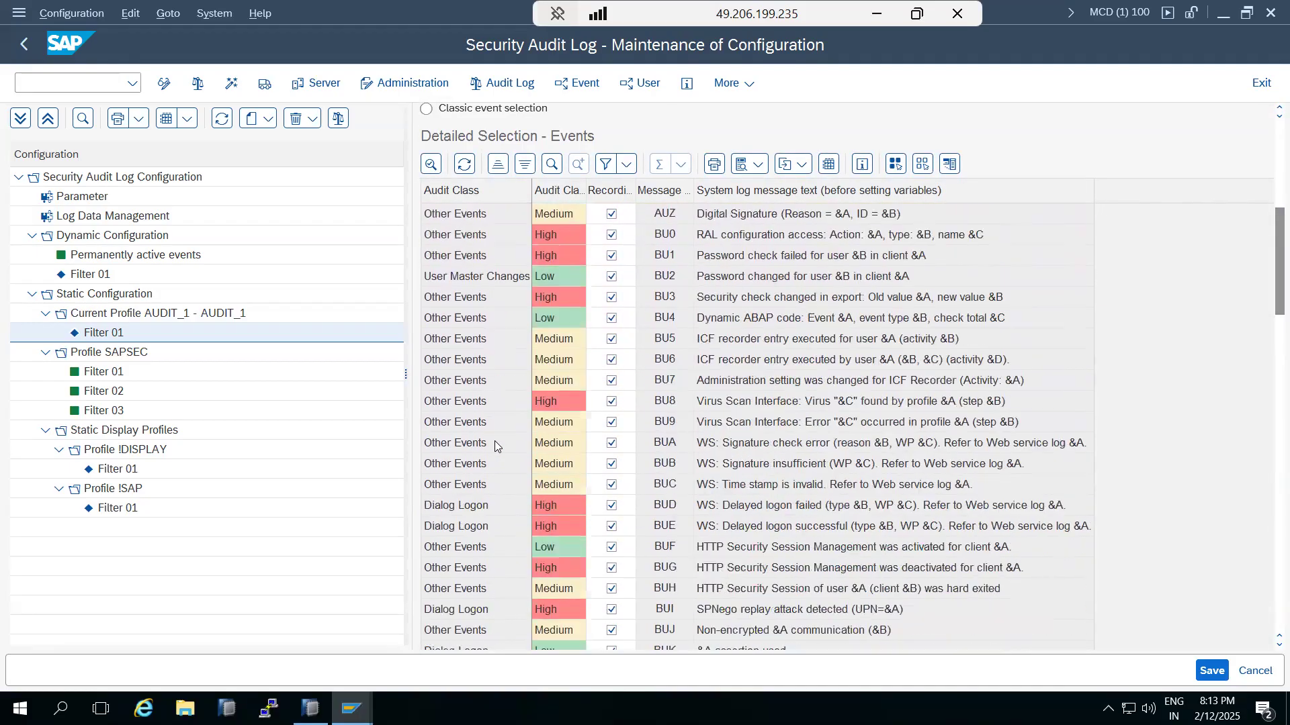
pyautogui.scroll(-17, 495, 440)
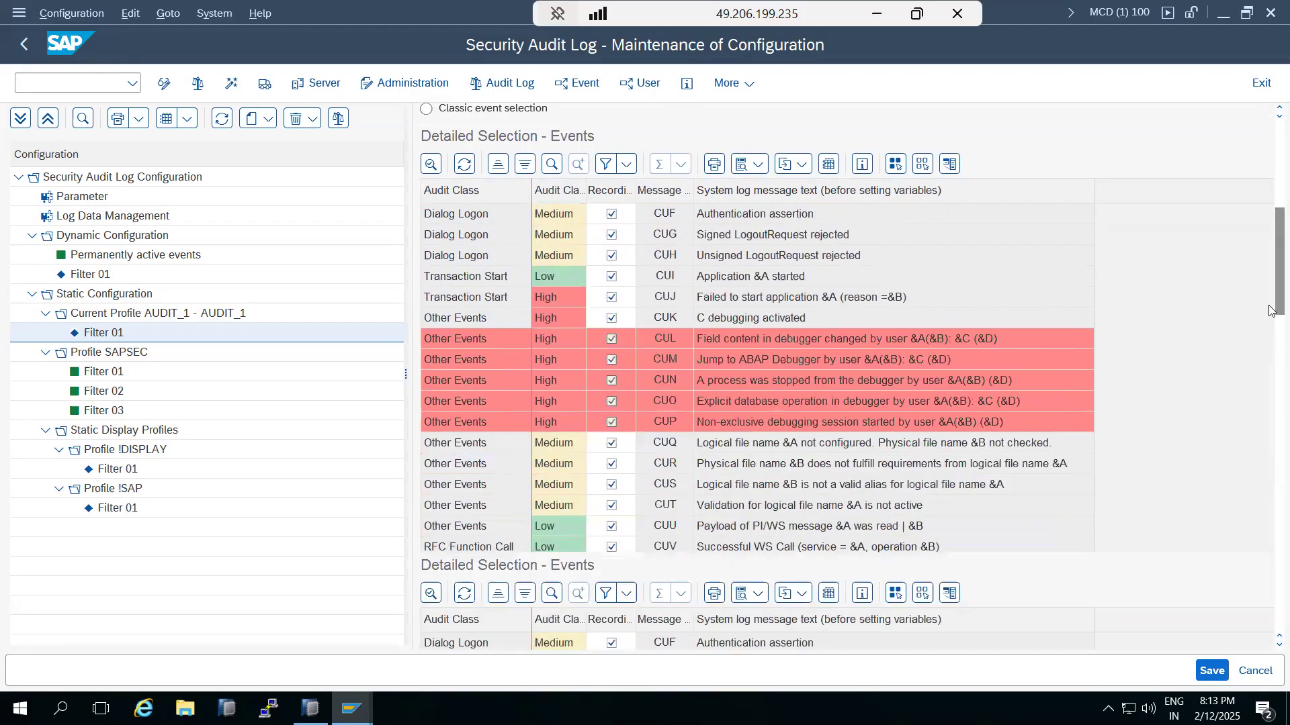
pyautogui.scroll(-3, 1269, 311)
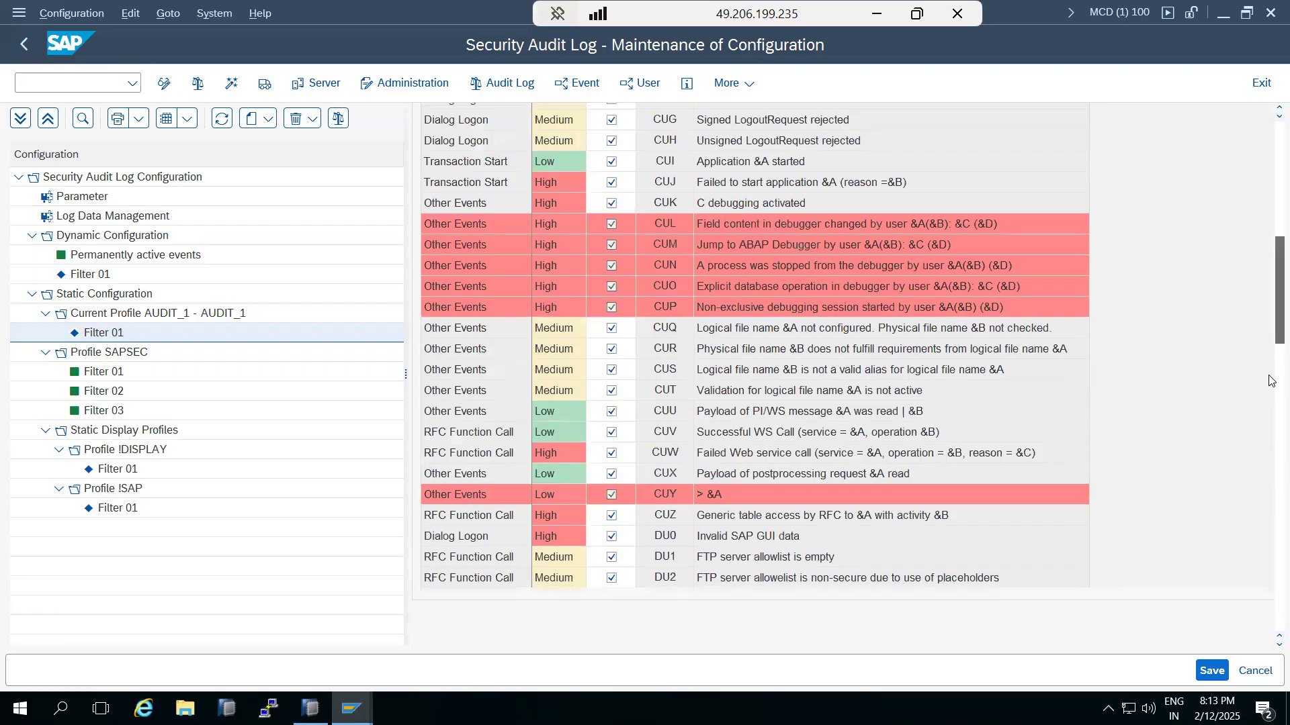
pyautogui.scroll(-10, 1270, 381)
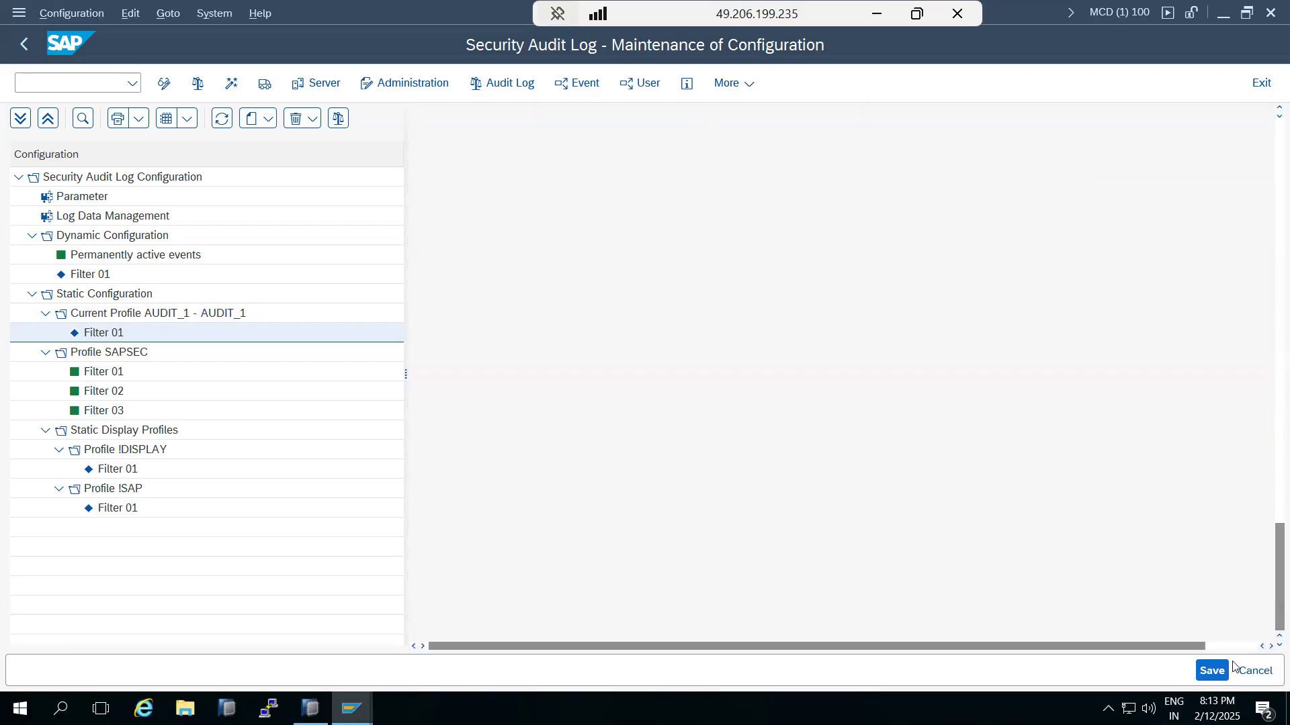
# Step: Set the filter's user to *, save it in AUDIT_1, and return to Easy Access
pyautogui.click(1213, 671)
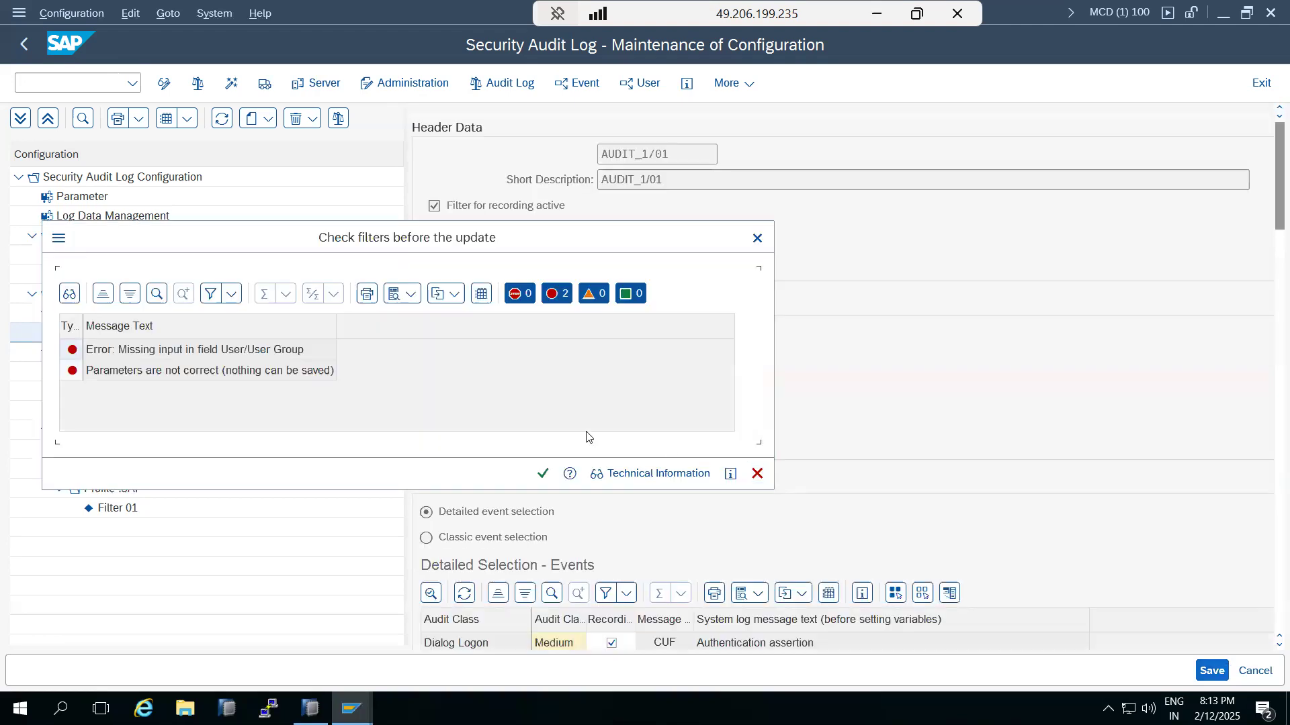
pyautogui.click(543, 473)
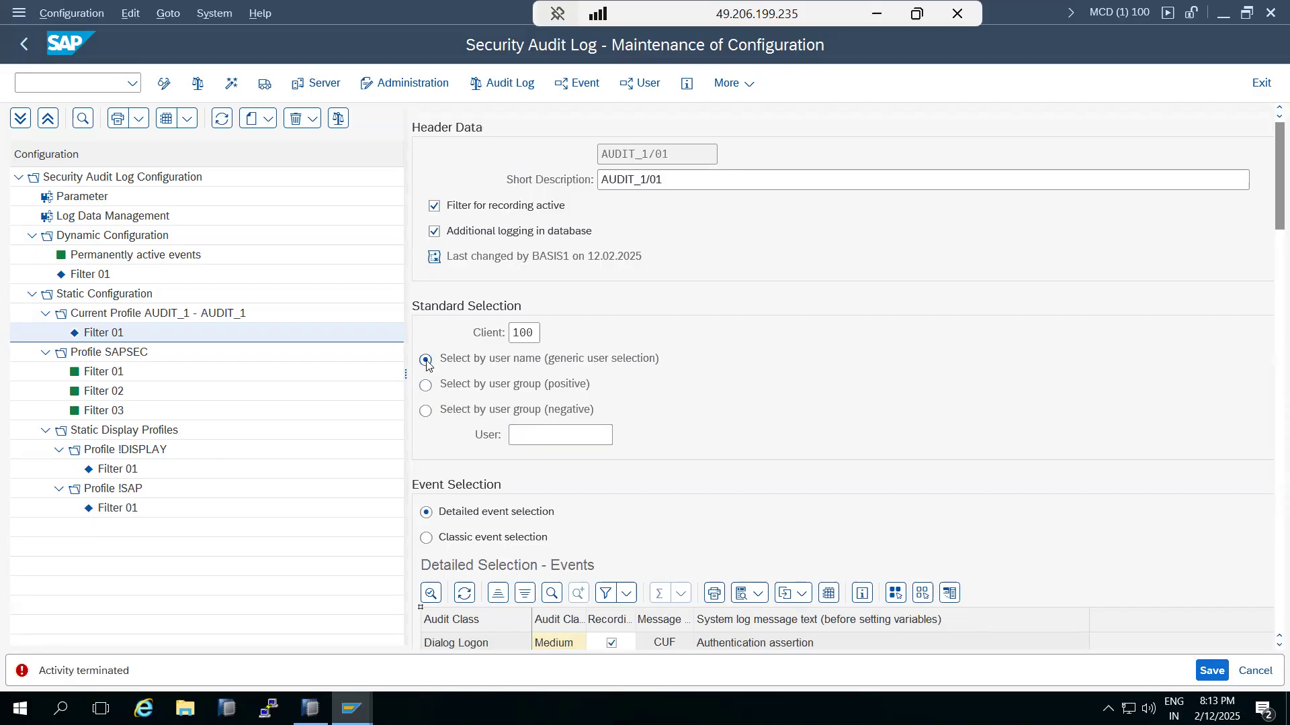
pyautogui.click(530, 429)
pyautogui.click(1207, 674)
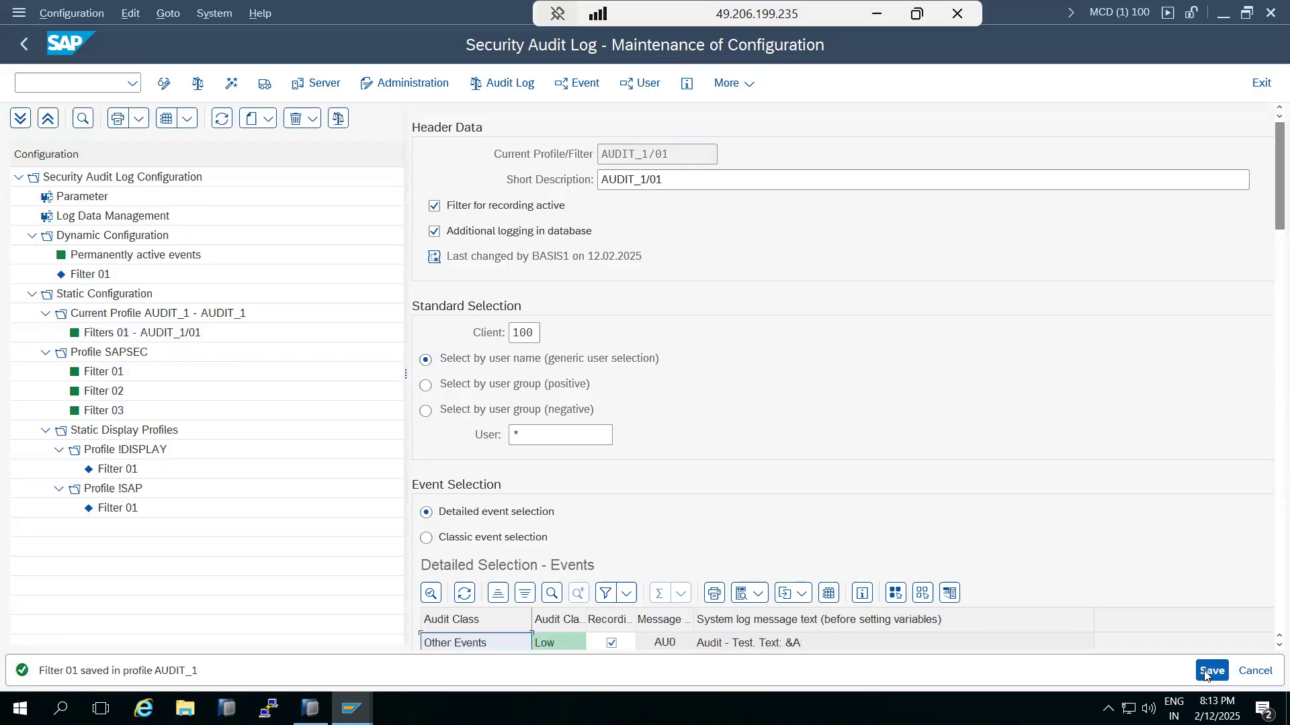
pyautogui.click(1206, 674)
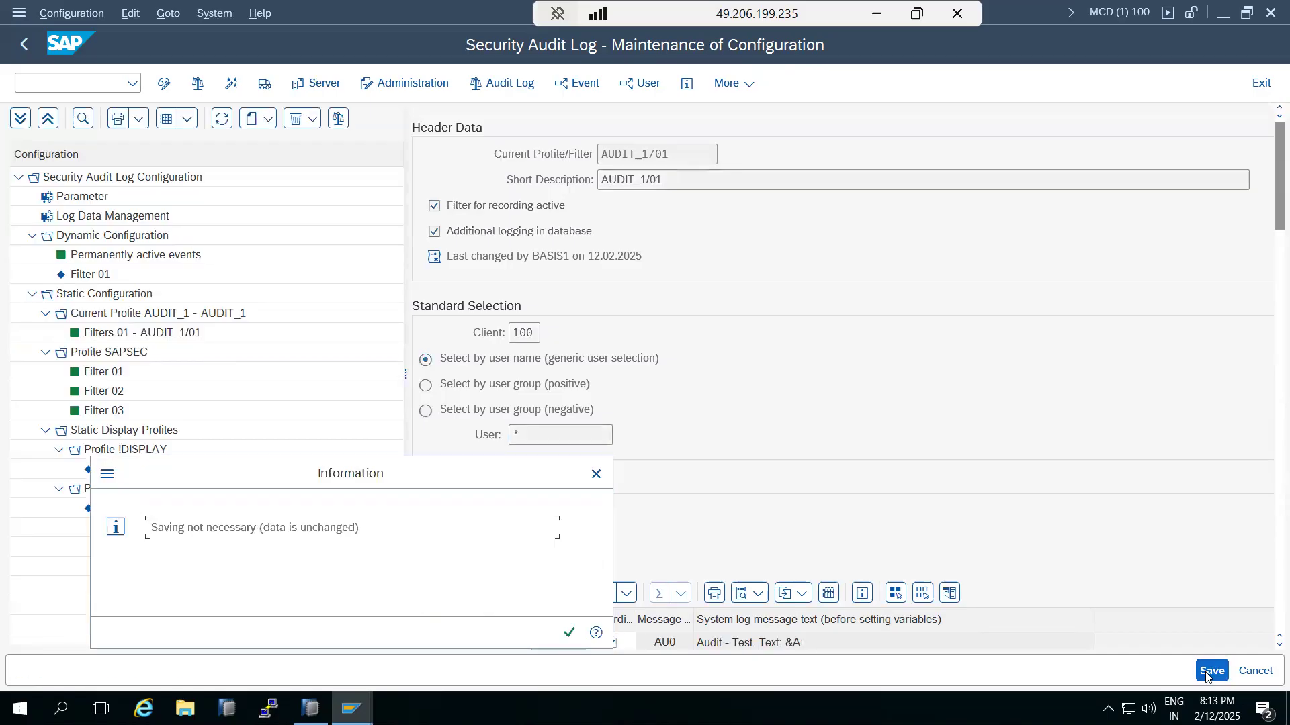
pyautogui.click(569, 633)
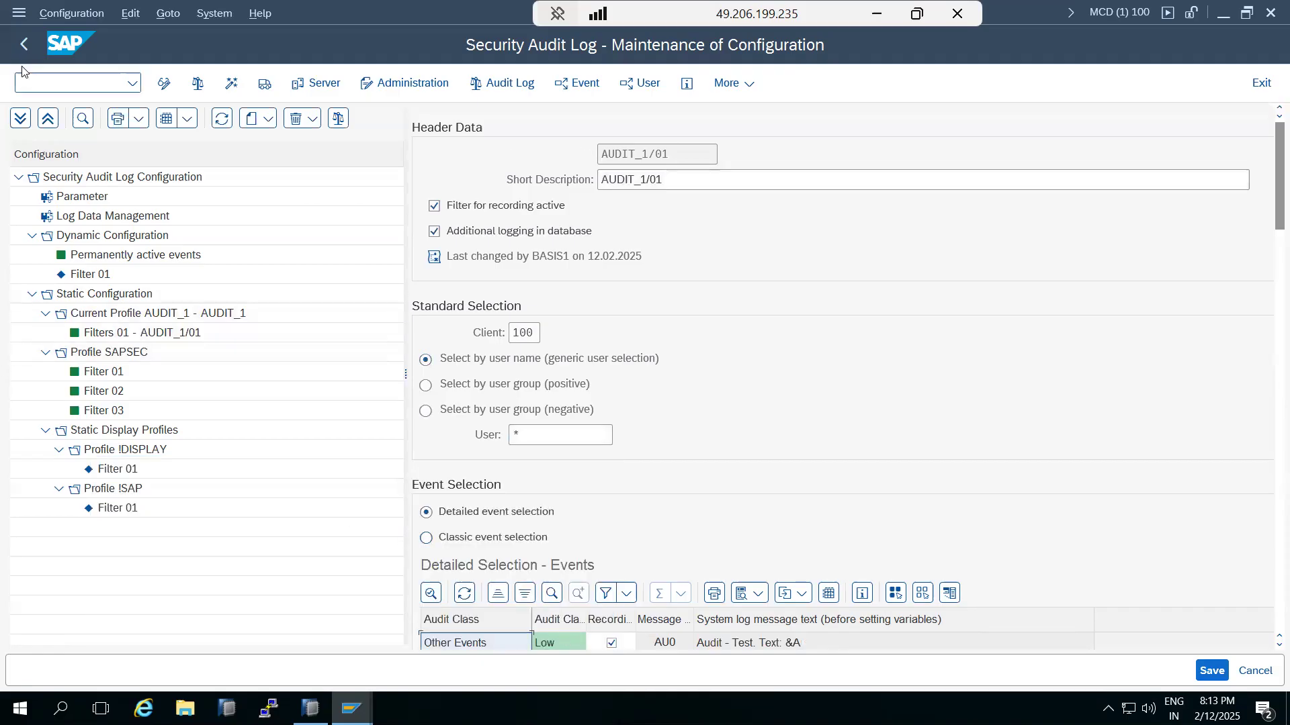
pyautogui.click(26, 50)
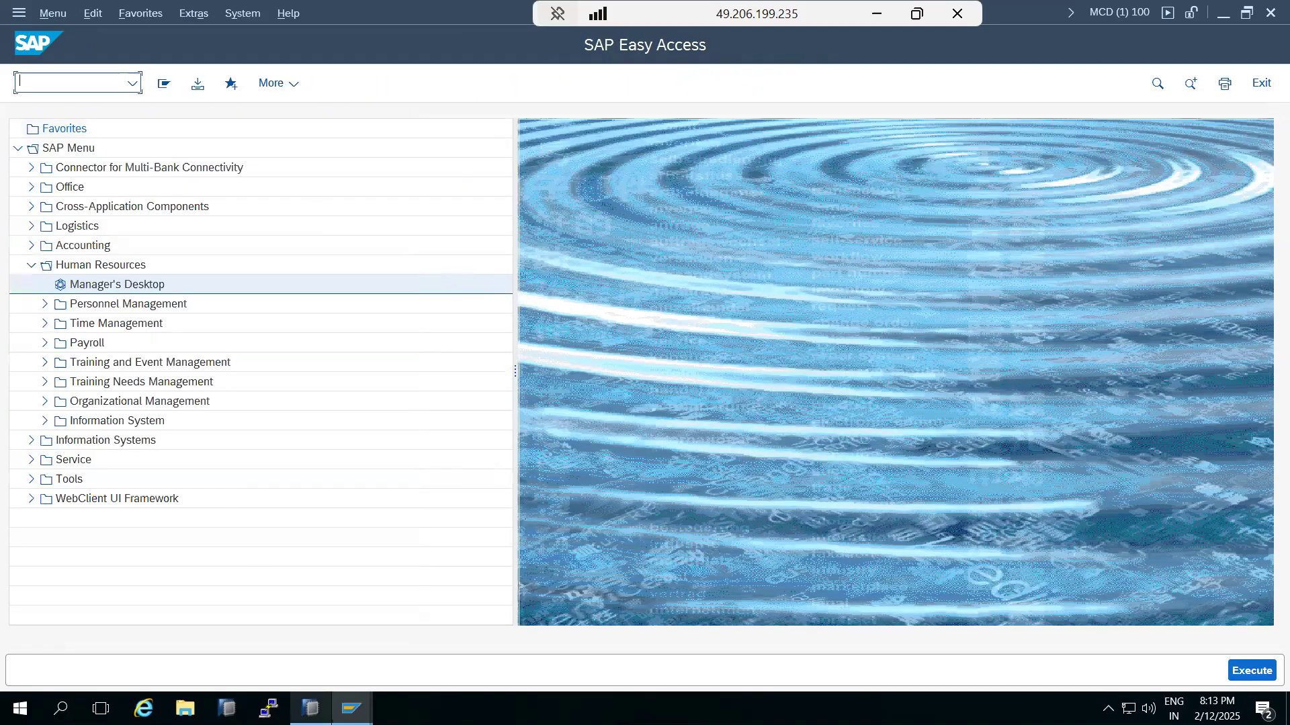
pyautogui.moveTo(311, 709)
pyautogui.click(302, 671)
pyautogui.doubleClick(411, 248)
pyautogui.write('basis')
pyautogui.press('Tab')
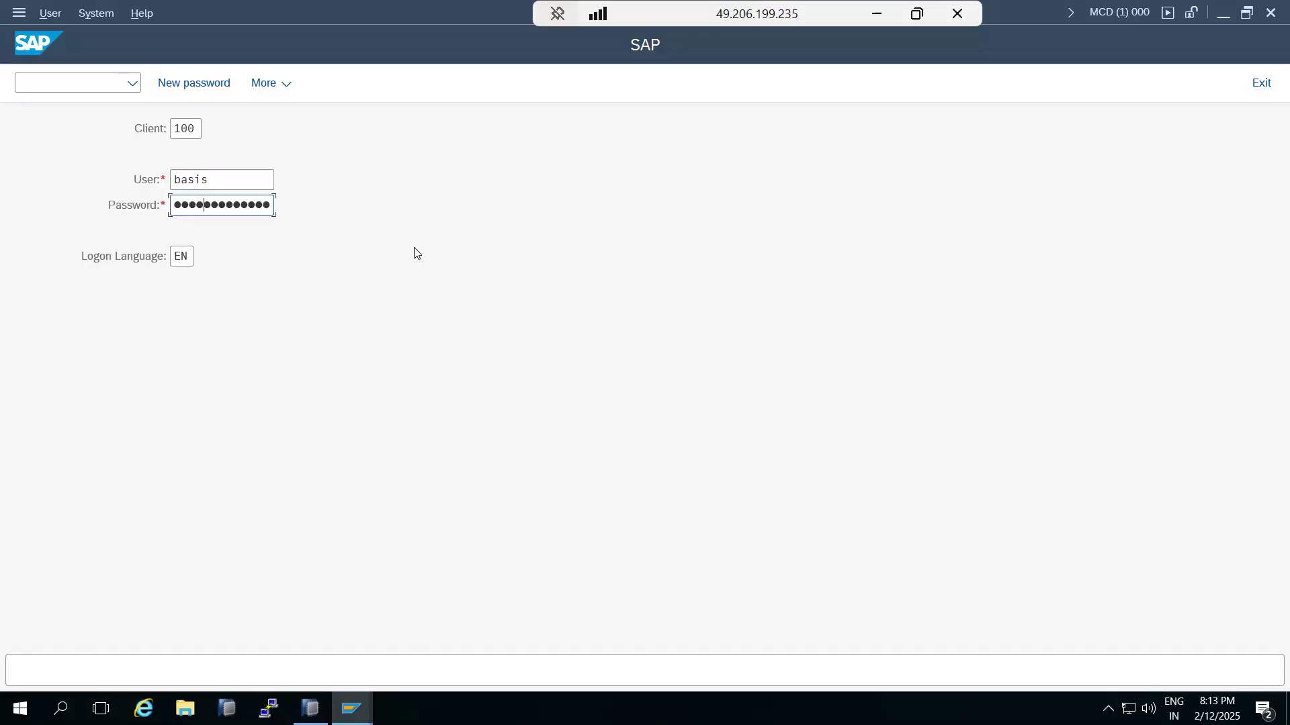
pyautogui.press('Return')
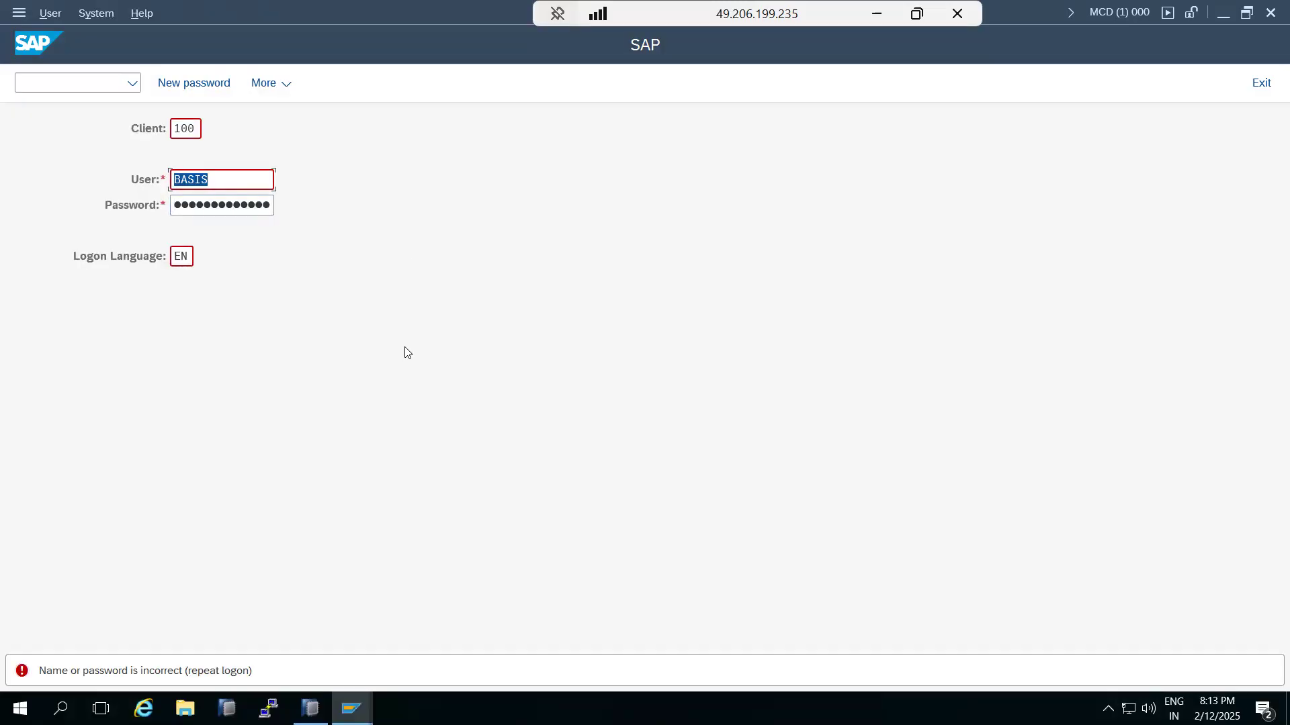
pyautogui.moveTo(351, 704)
pyautogui.click(332, 676)
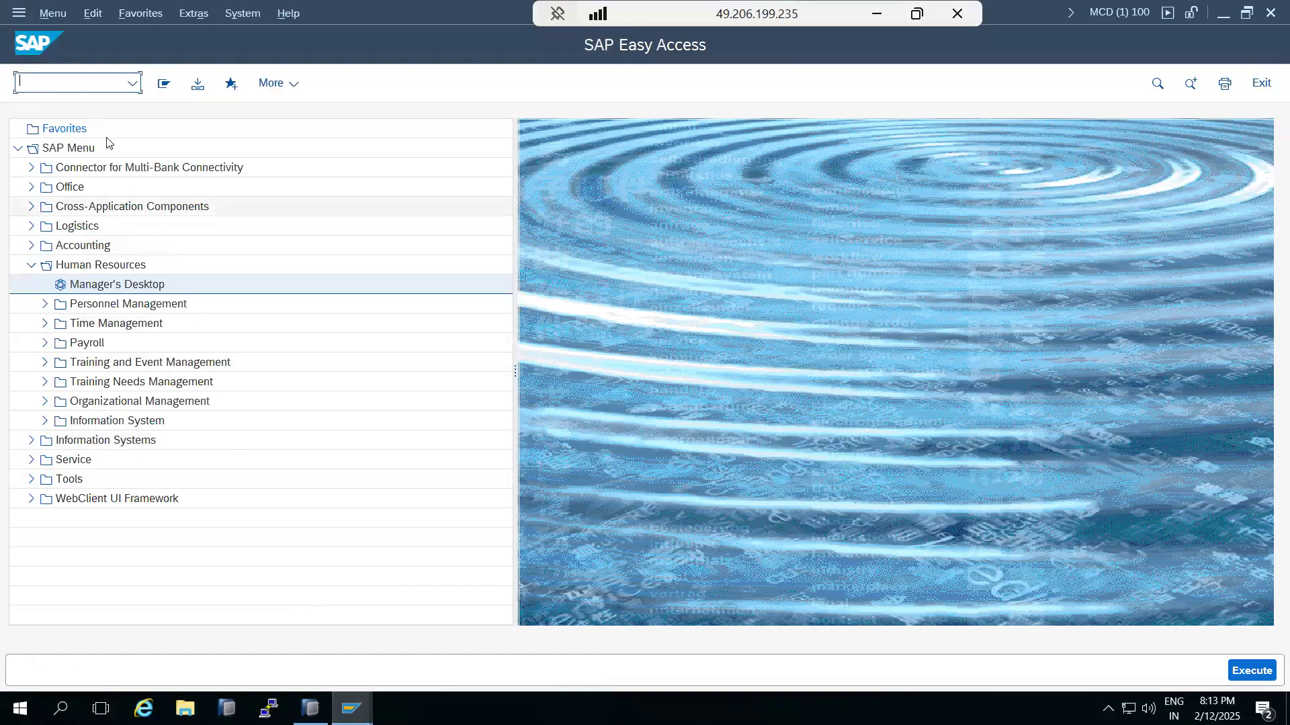
pyautogui.press('Return')
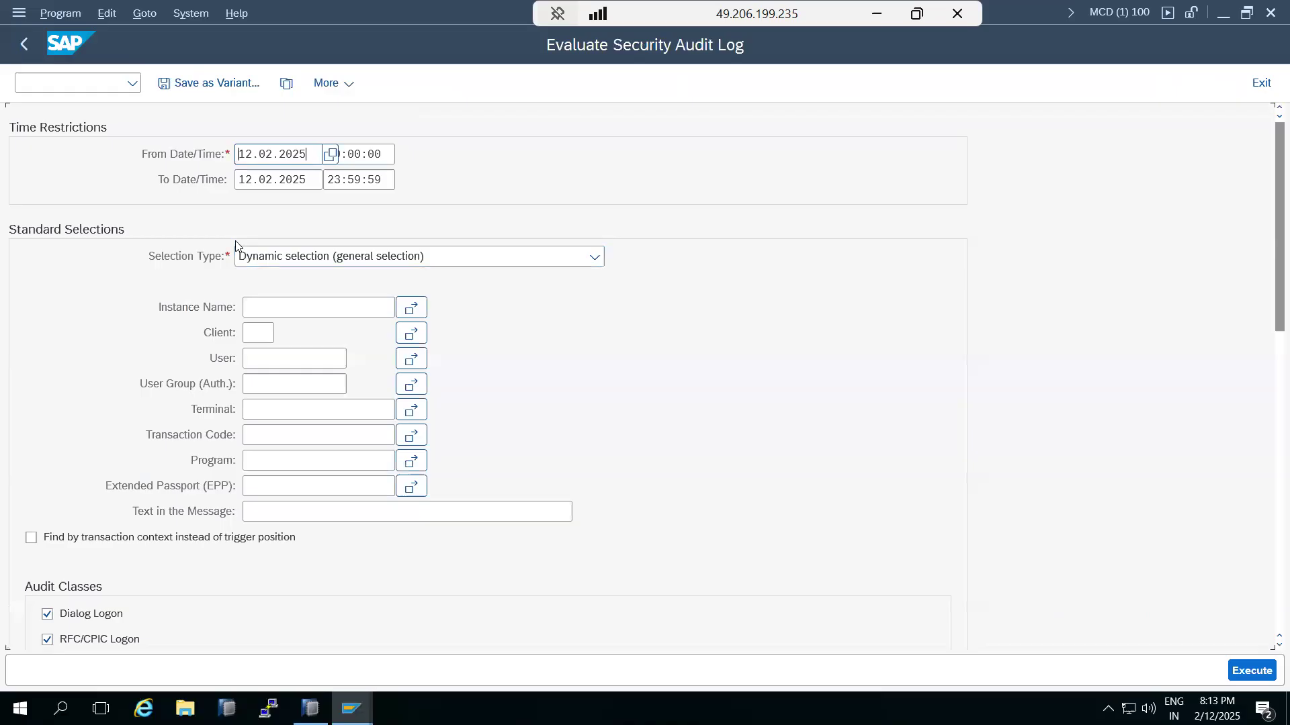
pyautogui.click(1246, 673)
pyautogui.click(569, 633)
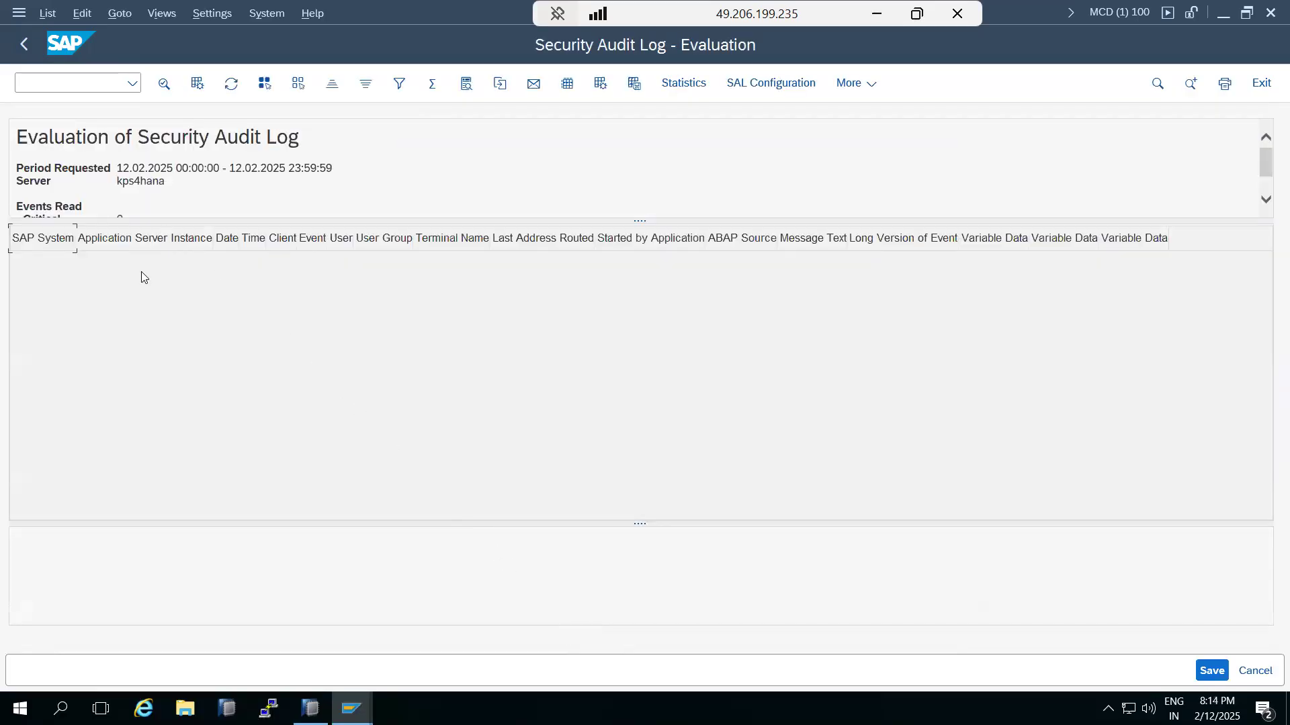
pyautogui.click(24, 44)
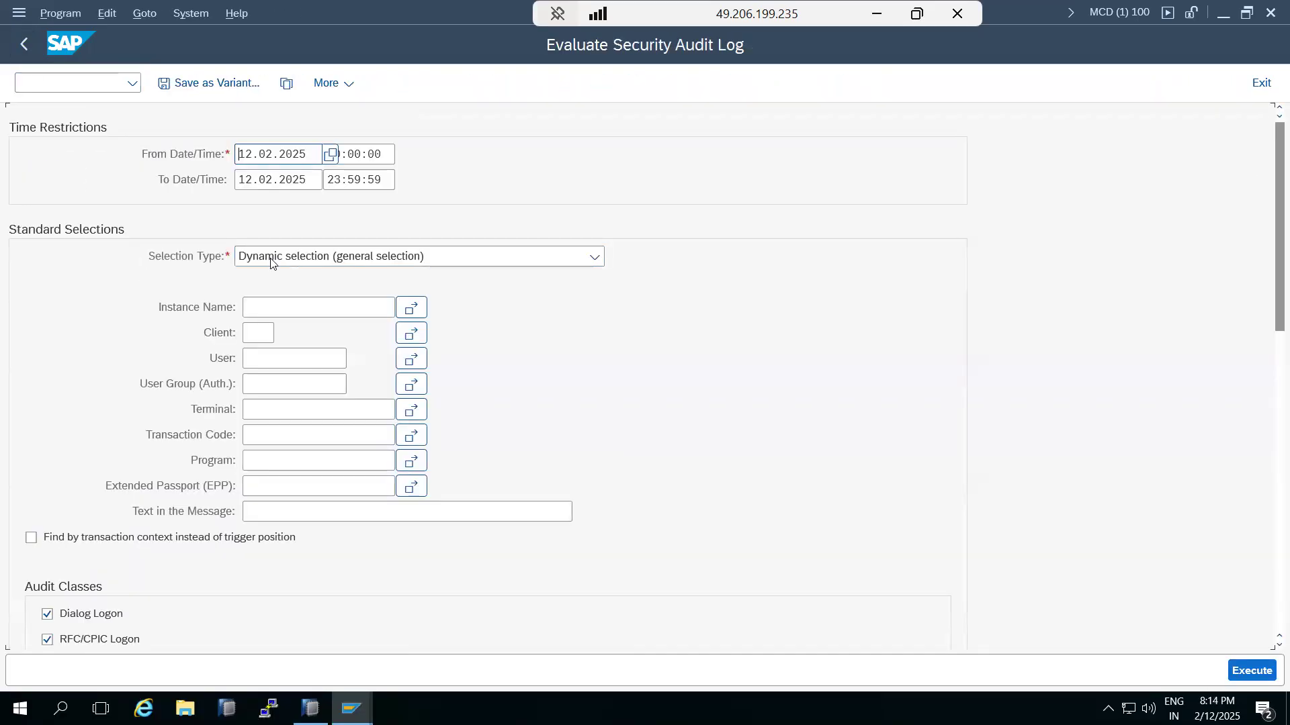
pyautogui.doubleClick(317, 162)
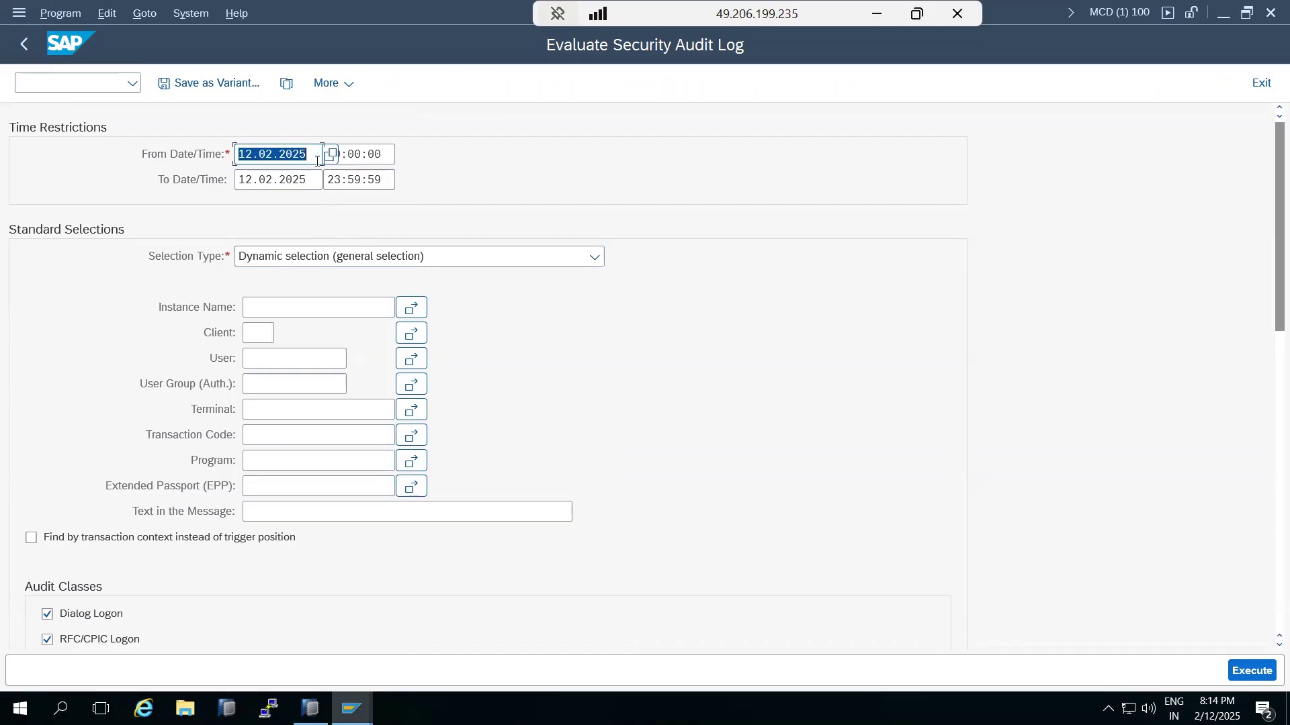
pyautogui.press('Delete')
pyautogui.press('Tab')
pyautogui.press('Delete')
pyautogui.press('Tab')
pyautogui.press('Delete')
pyautogui.press('Tab')
pyautogui.press('Delete')
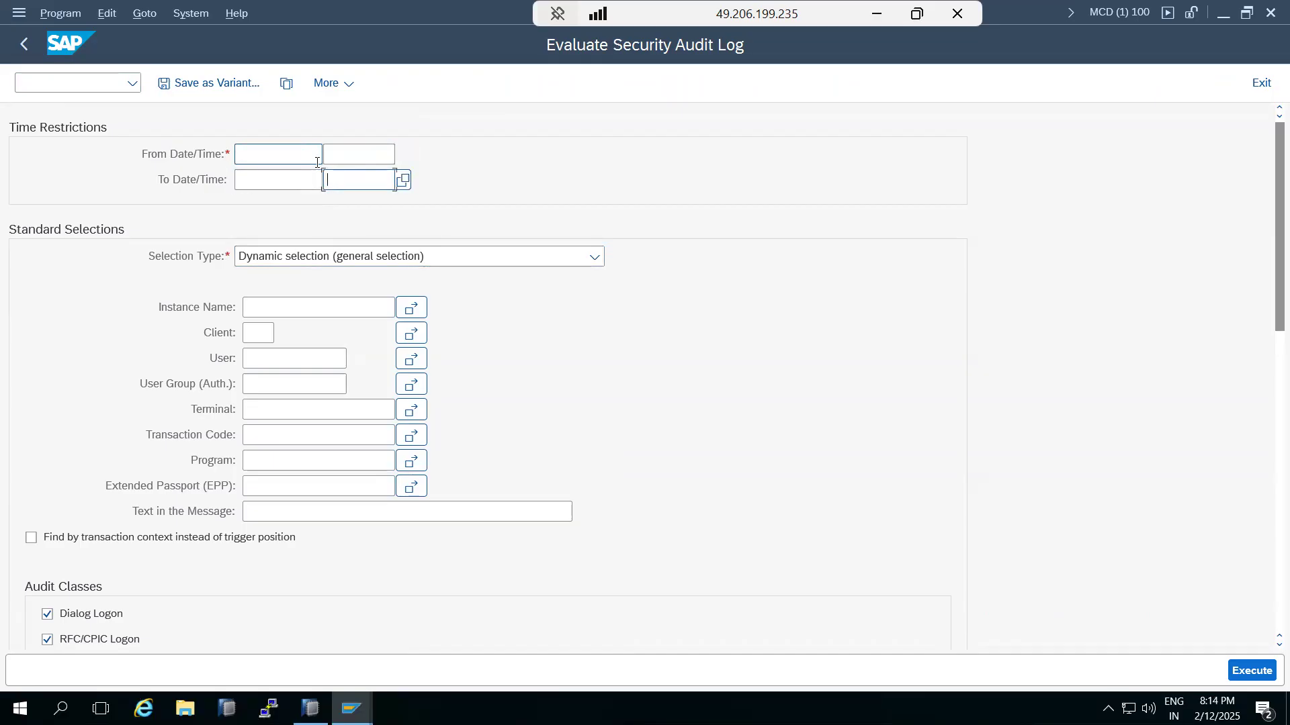
pyautogui.click(1255, 672)
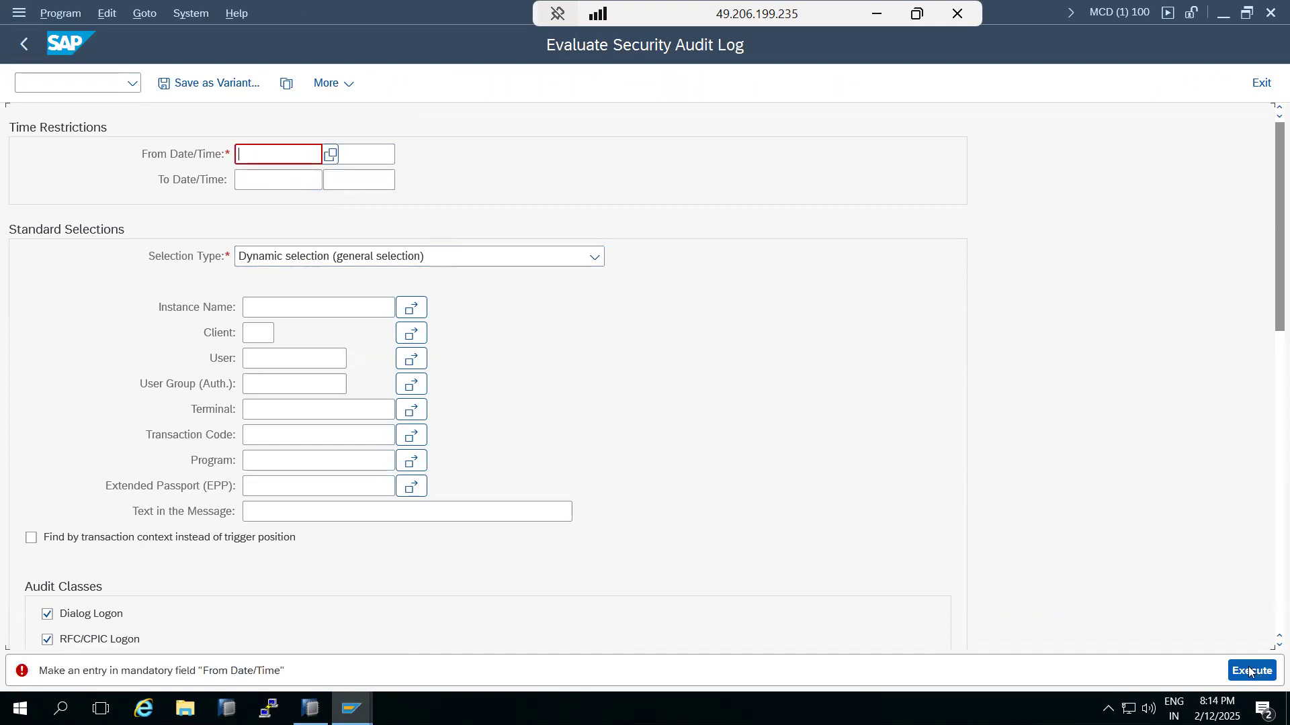
pyautogui.click(330, 154)
pyautogui.doubleClick(267, 441)
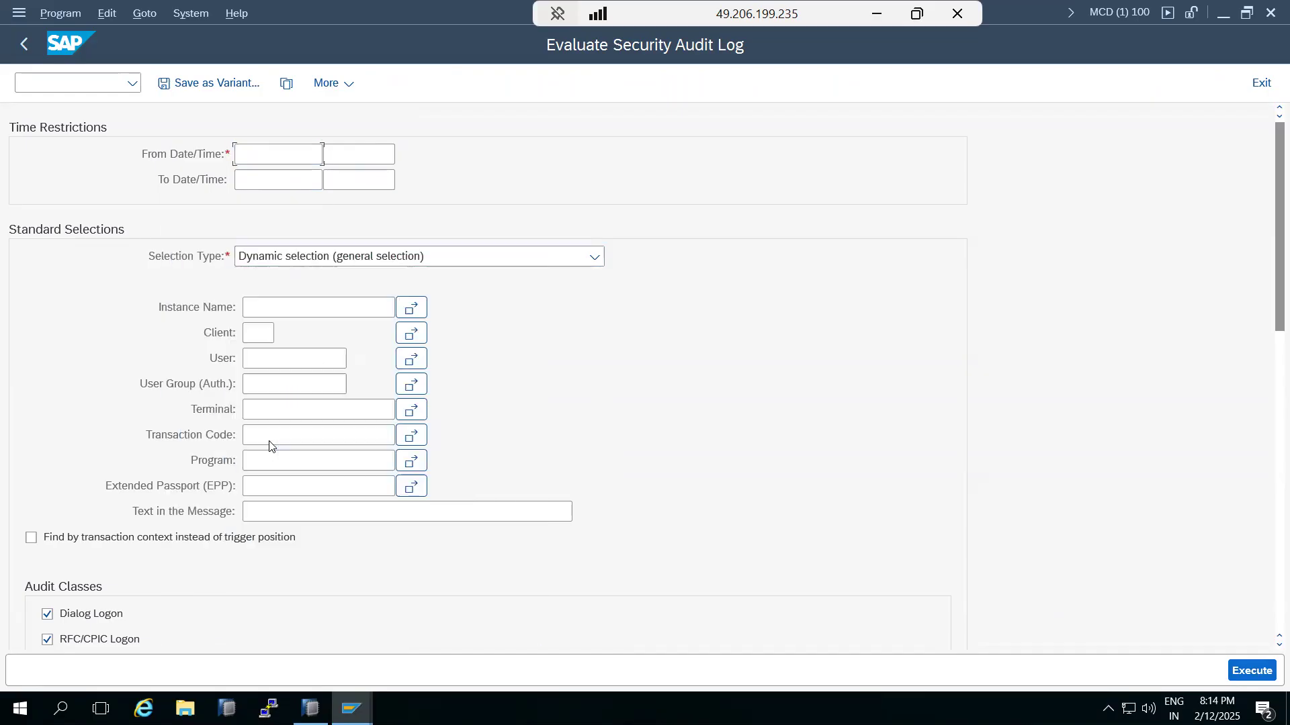
pyautogui.click(286, 187)
pyautogui.click(330, 180)
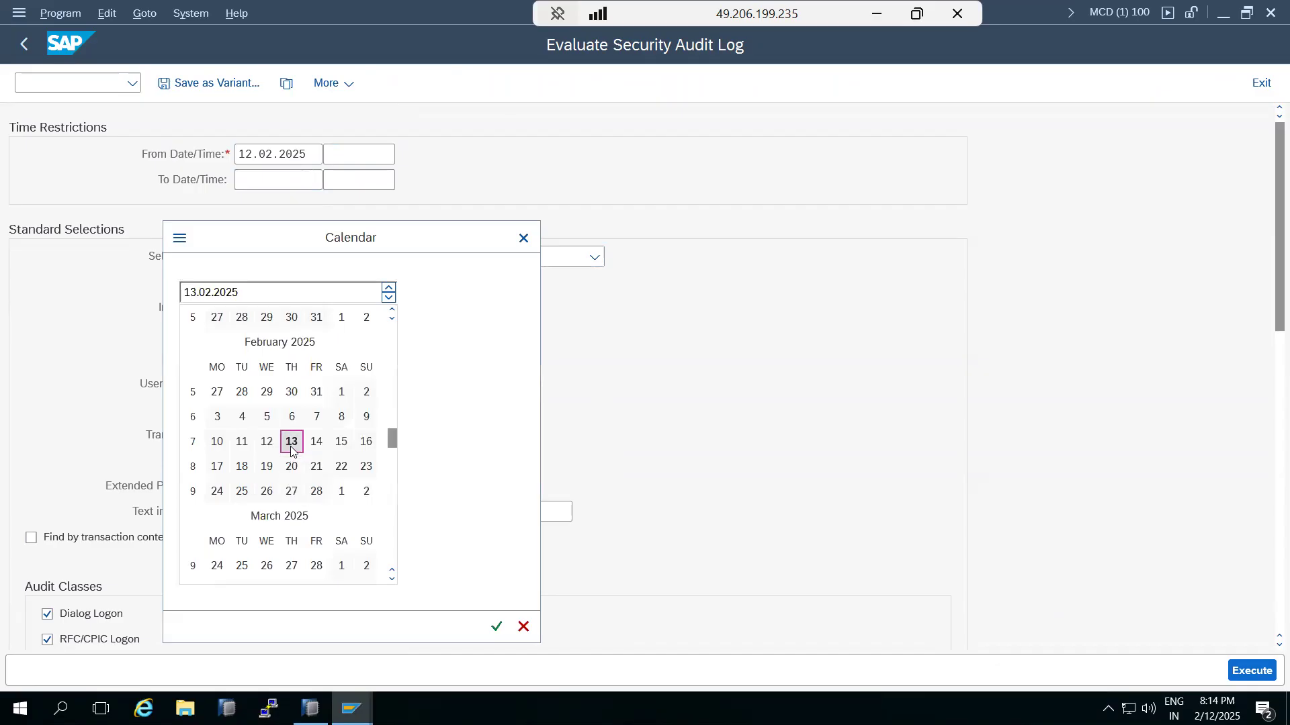
pyautogui.doubleClick(291, 442)
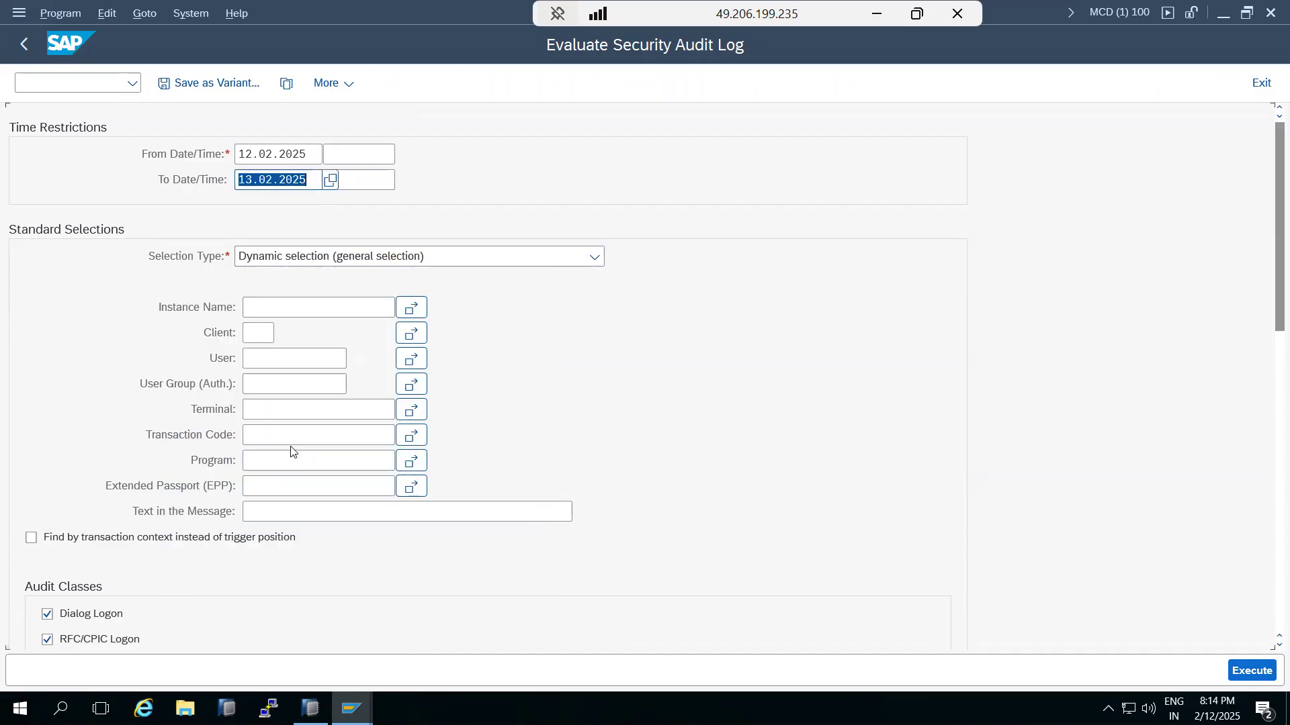
pyautogui.click(1253, 673)
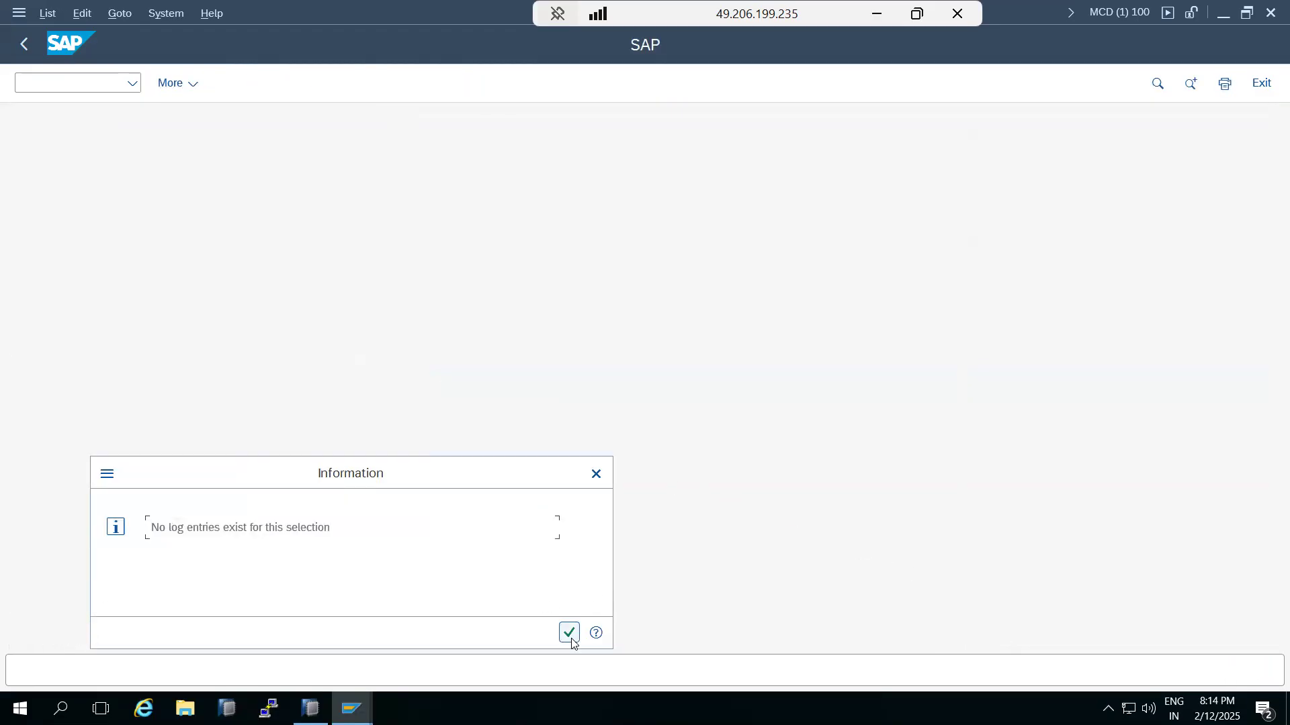
pyautogui.click(570, 637)
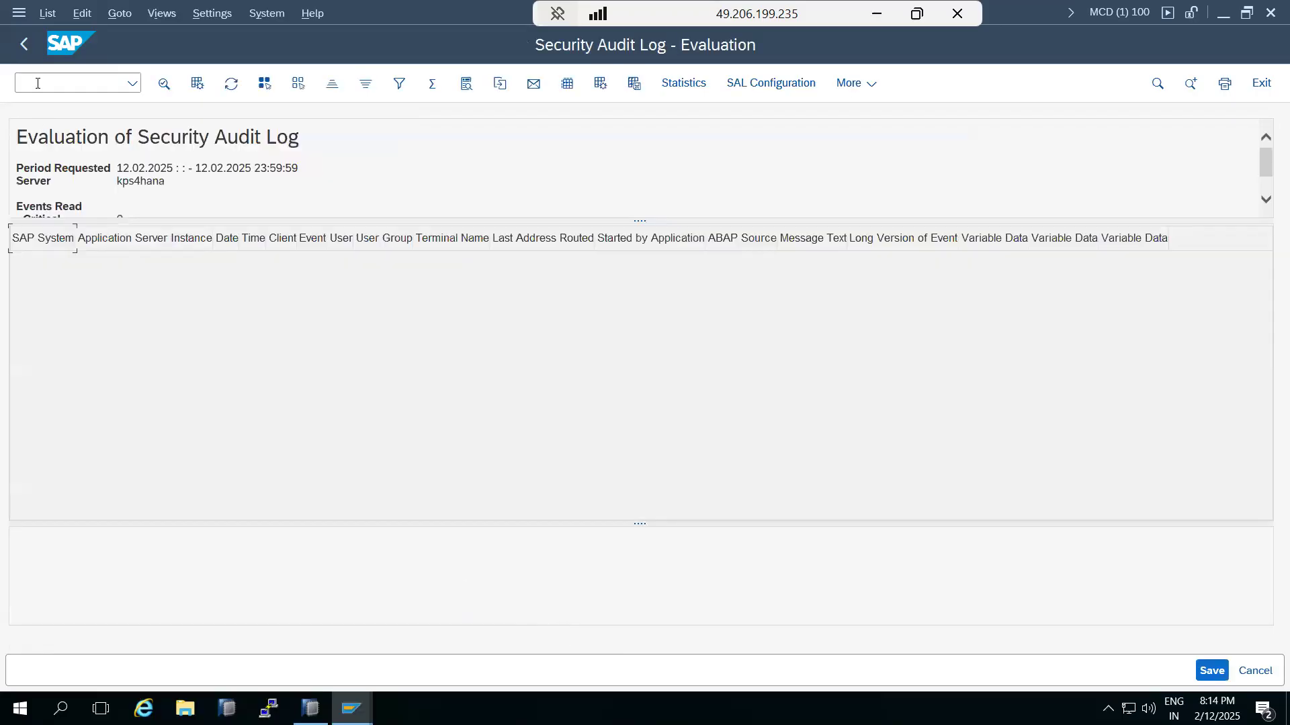
pyautogui.click(25, 45)
pyautogui.click(25, 44)
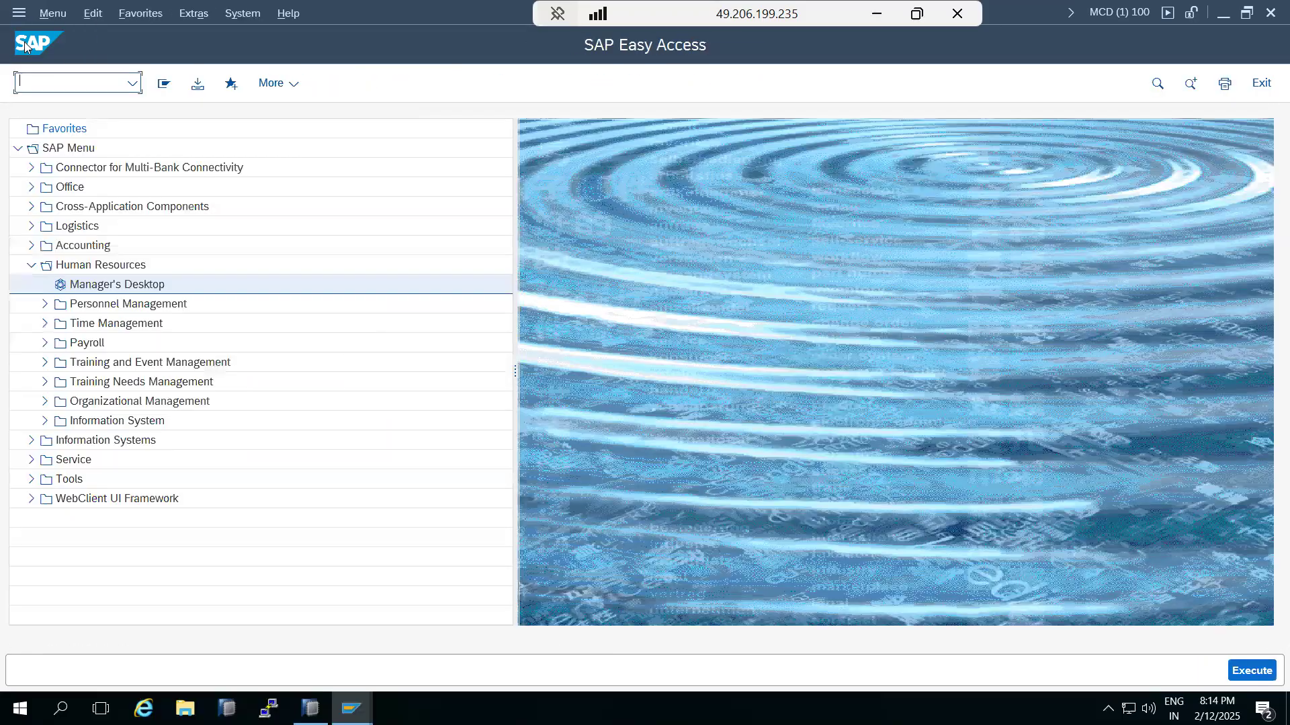
pyautogui.write('sm19')
# Step: Open the audit log configuration and delete profile SAPSEC
pyautogui.press('Return')
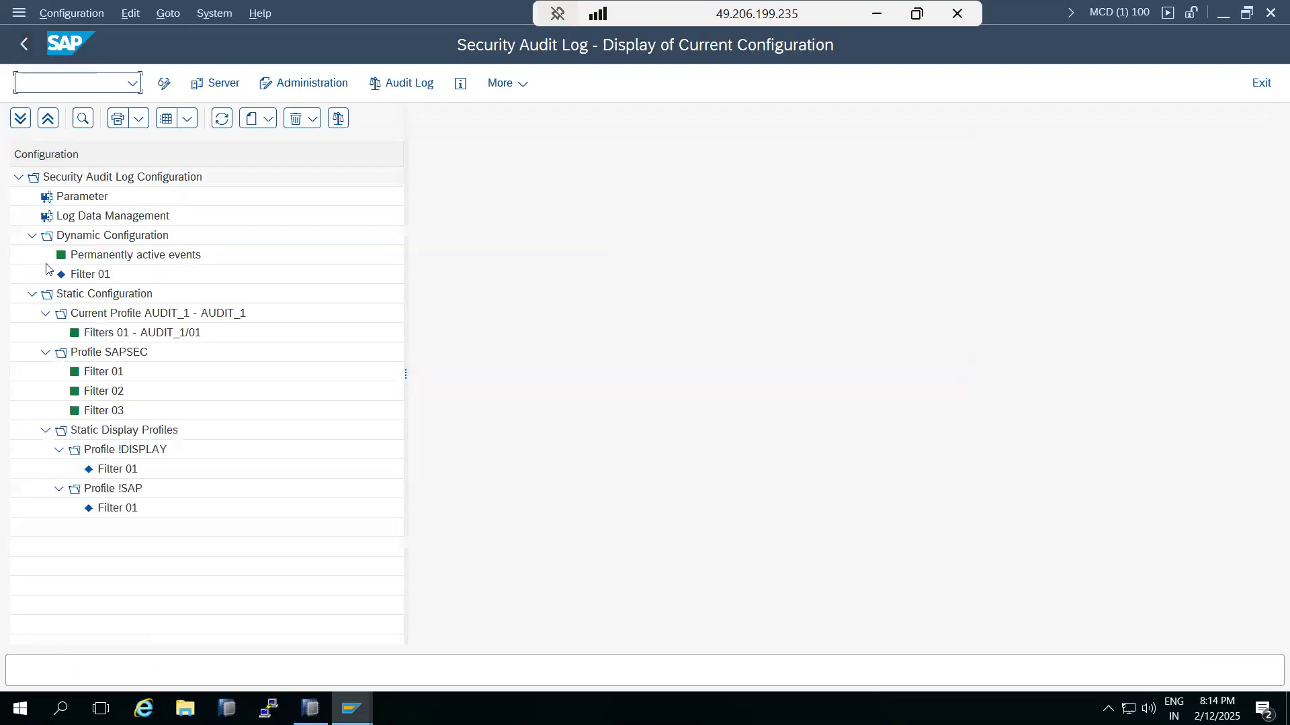
pyautogui.rightClick(90, 357)
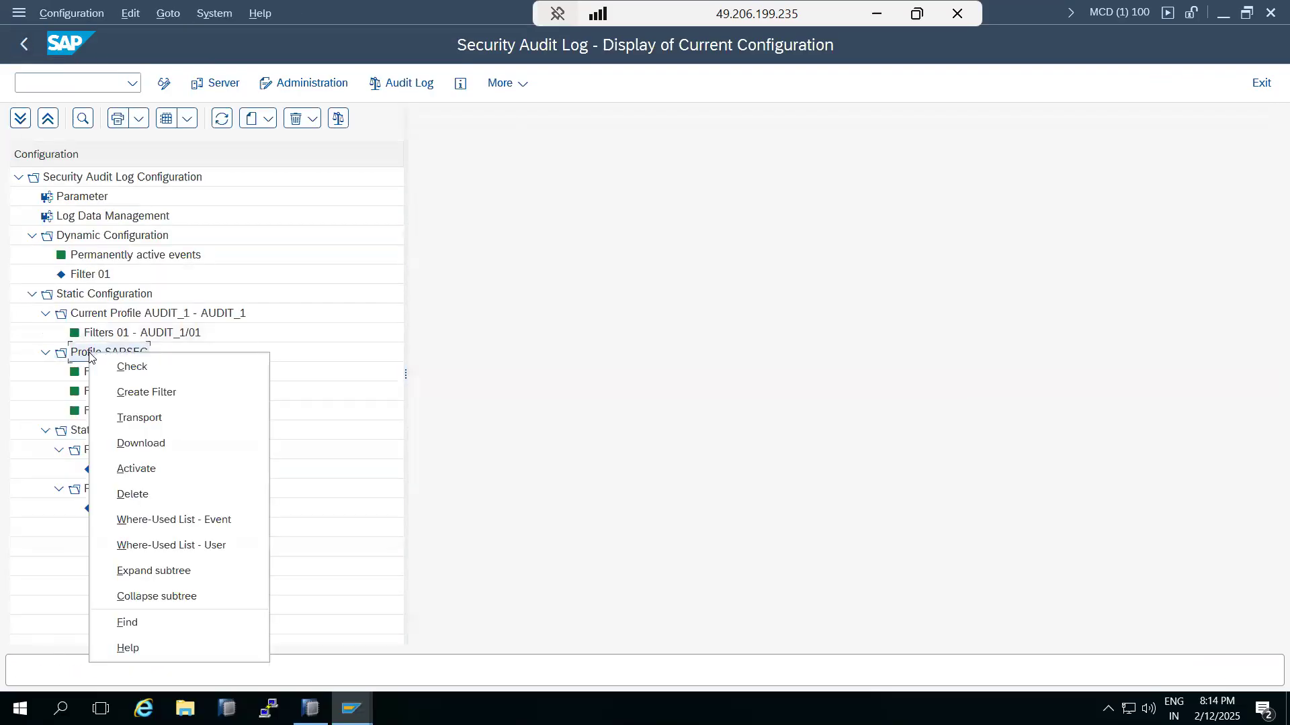
pyautogui.click(131, 494)
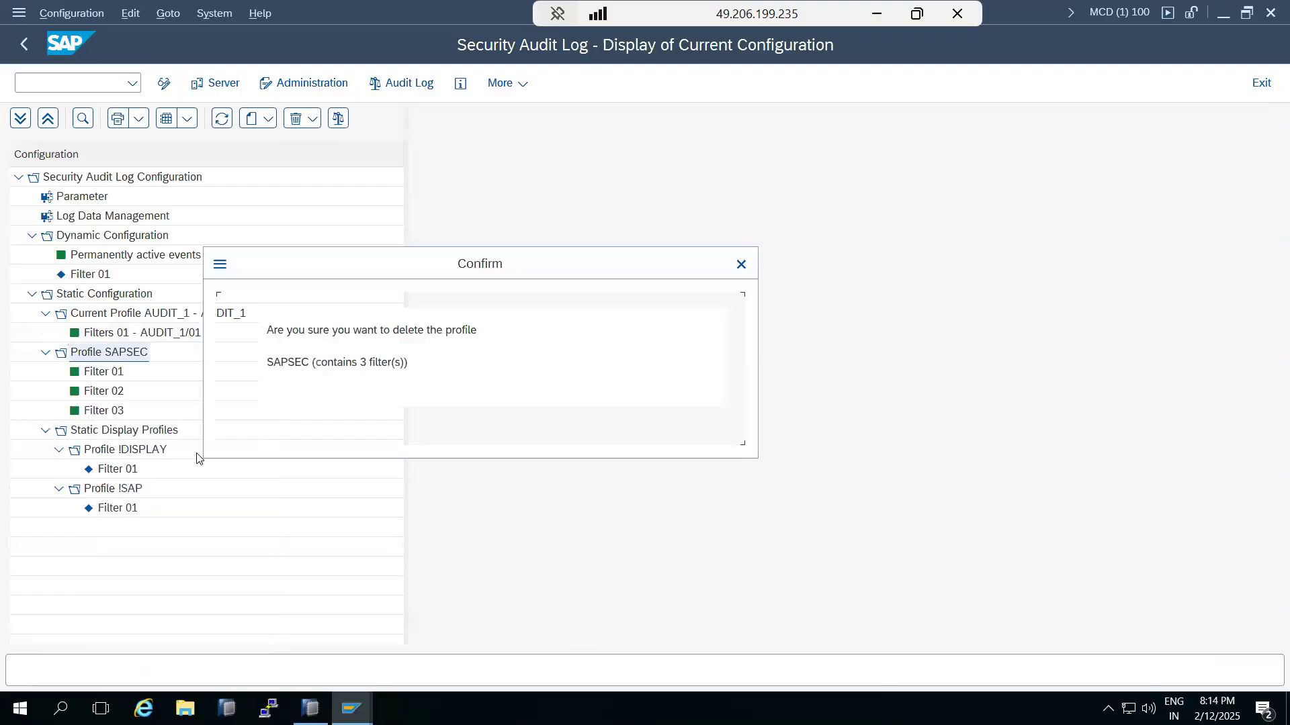
pyautogui.click(304, 430)
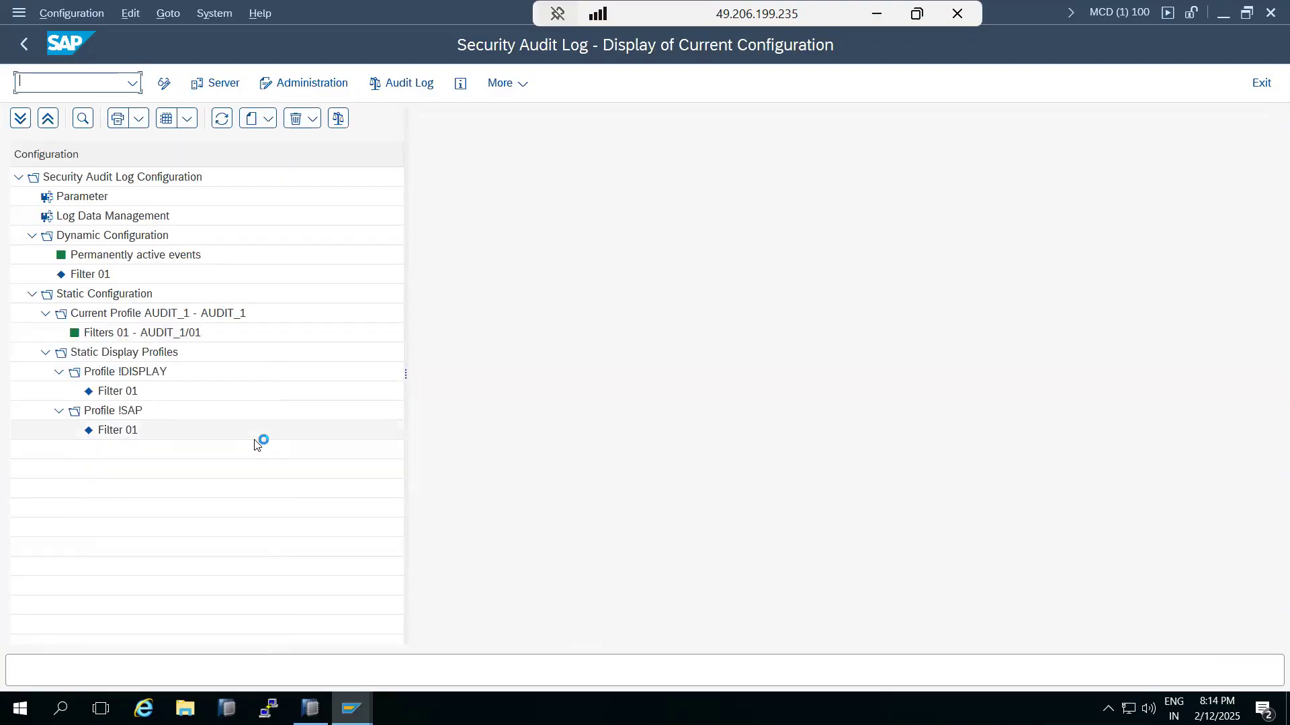
pyautogui.rightClick(112, 373)
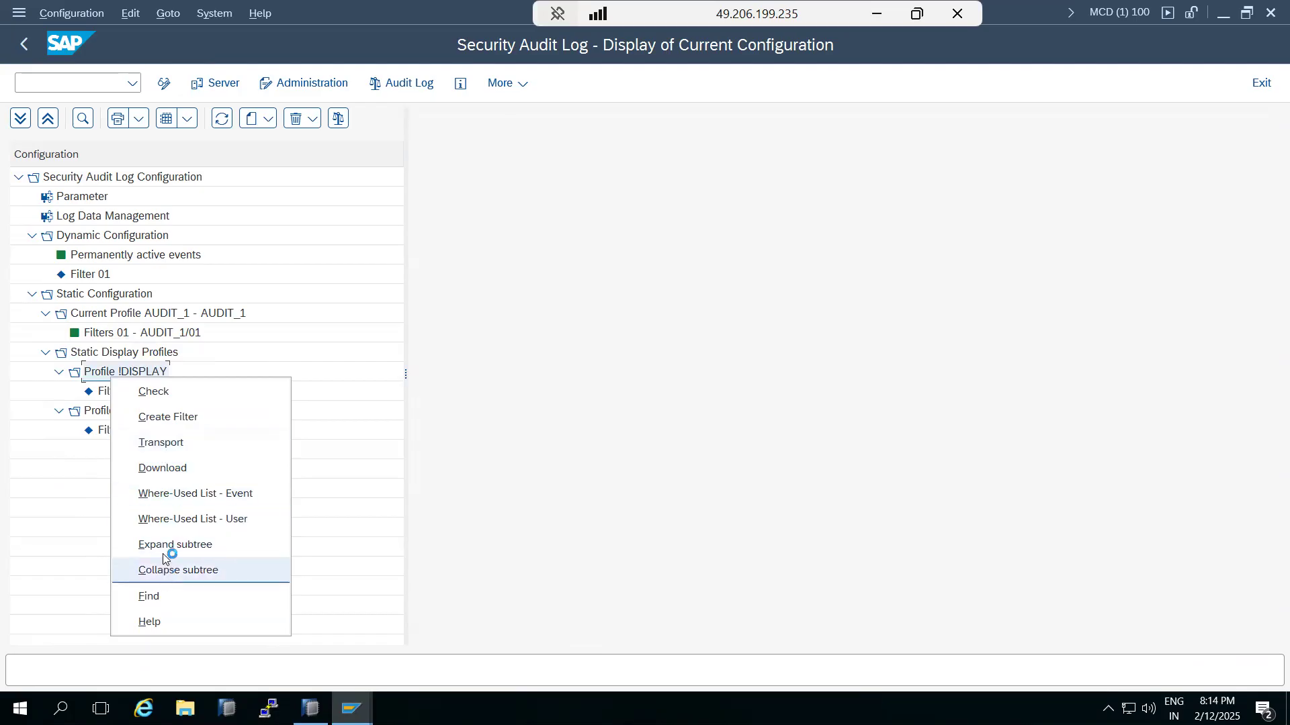
pyautogui.click(530, 492)
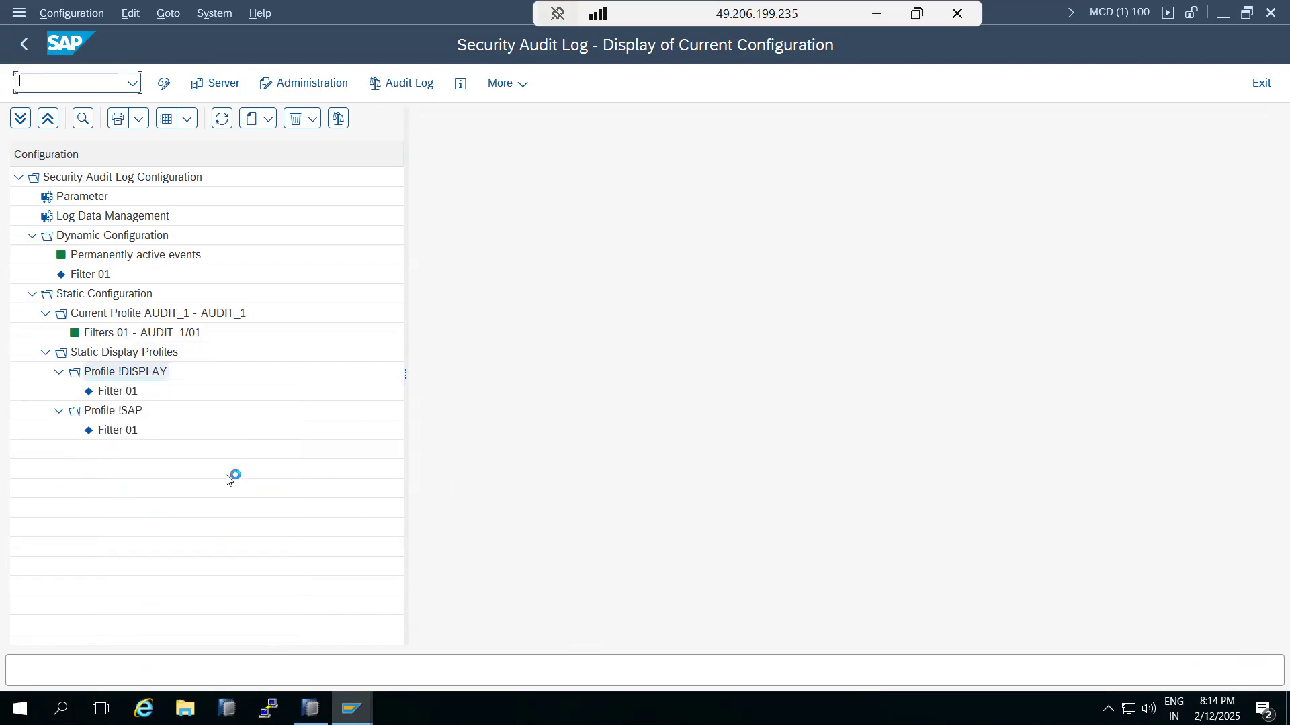
# Step: Review filter AUDIT_1/01's settings and open the audit log system environment check
pyautogui.click(101, 333)
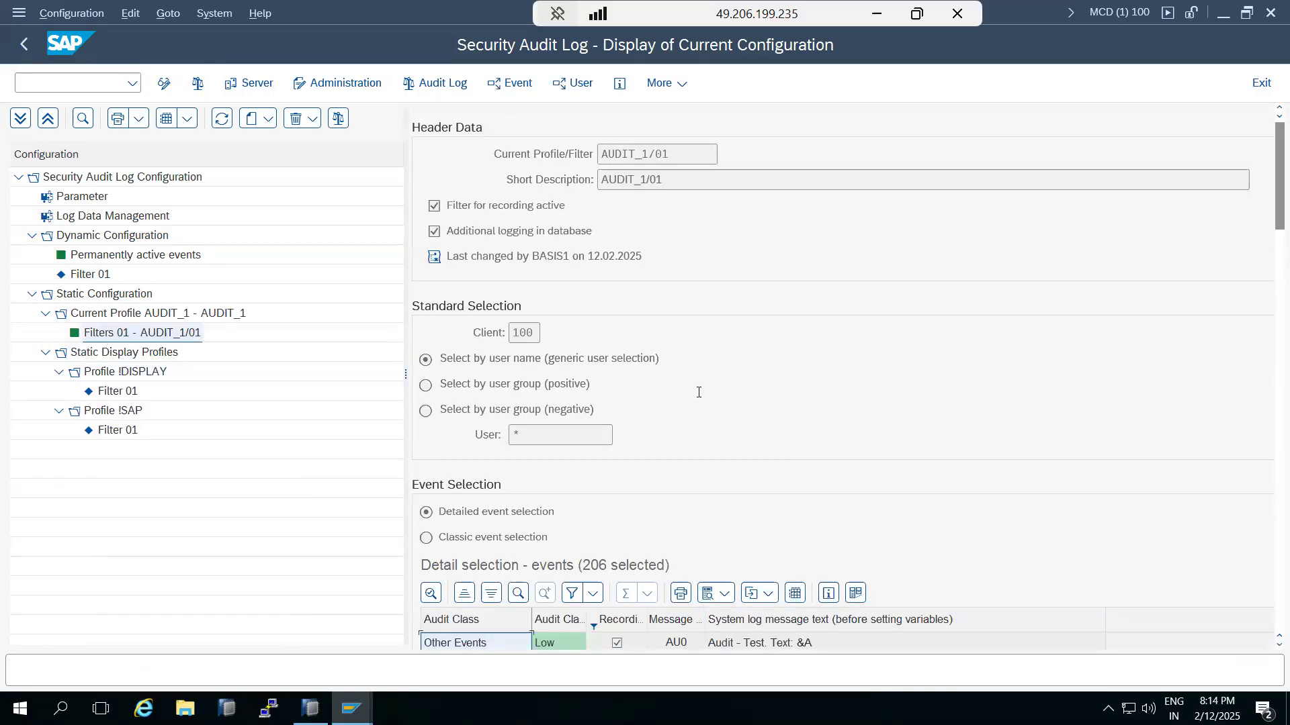
pyautogui.scroll(-10, 730, 497)
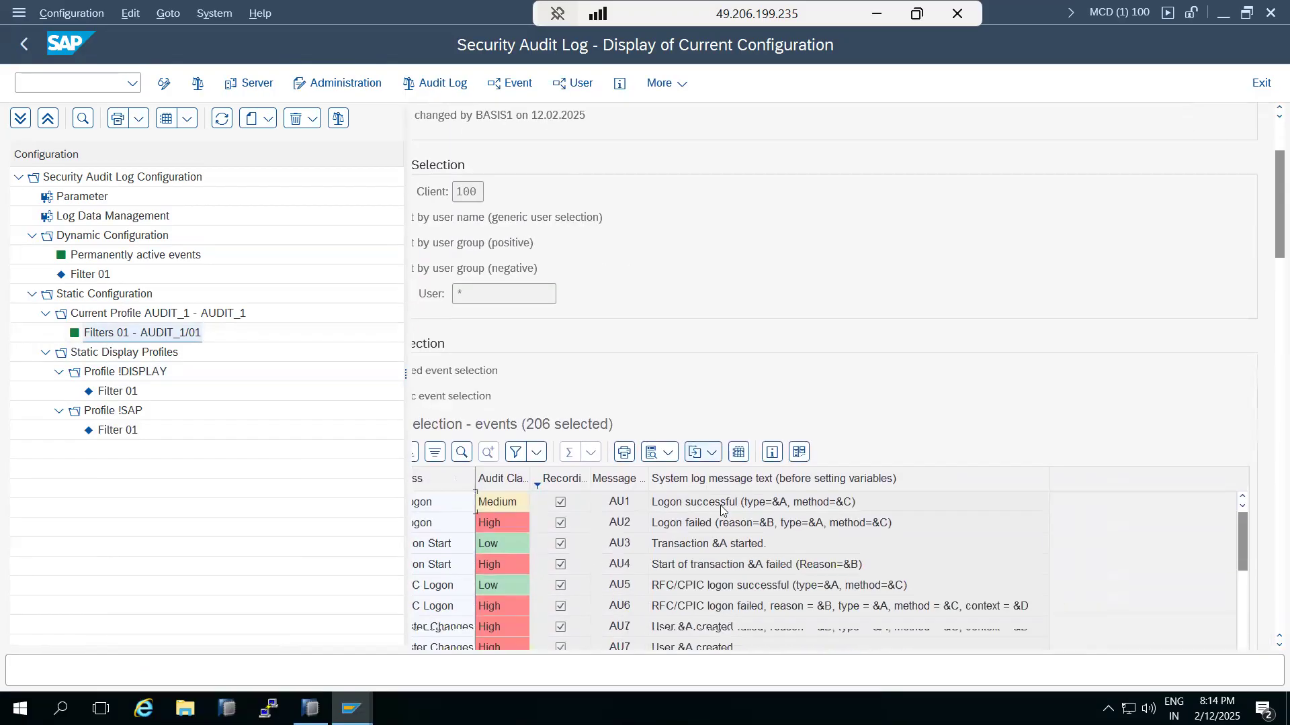
pyautogui.scroll(-15, 720, 508)
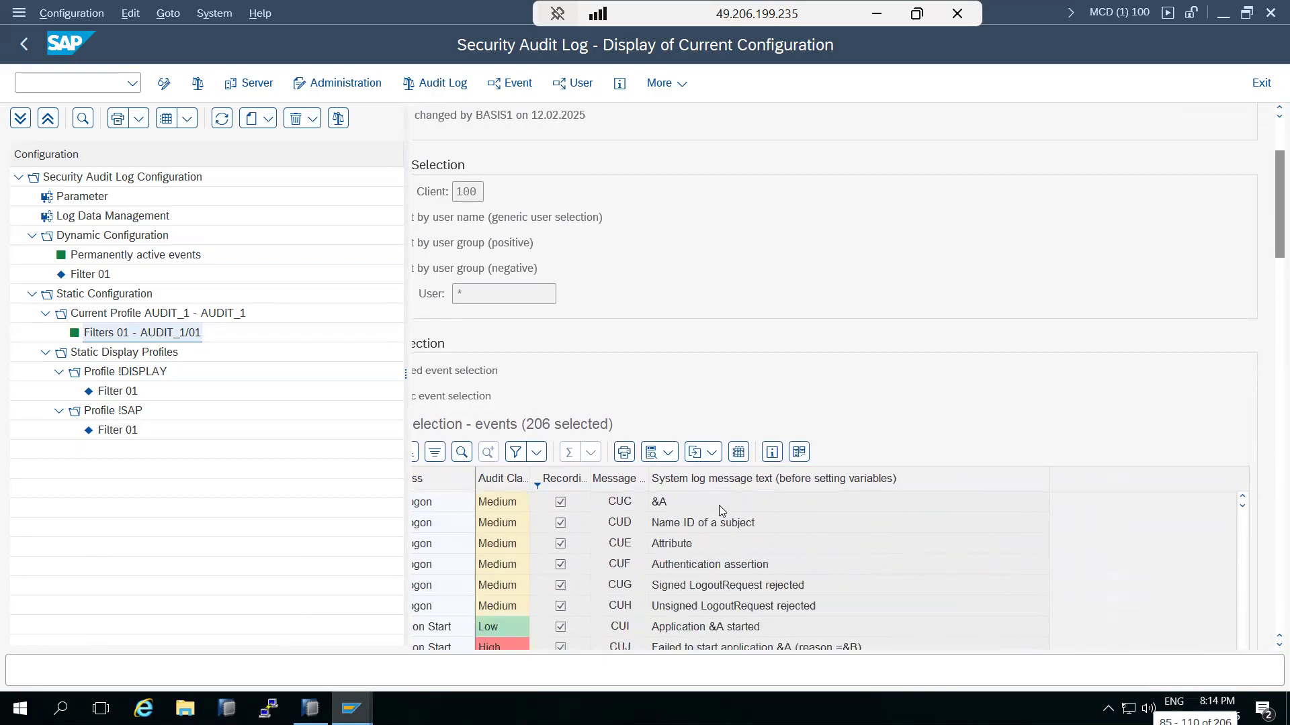
pyautogui.scroll(-15, 719, 512)
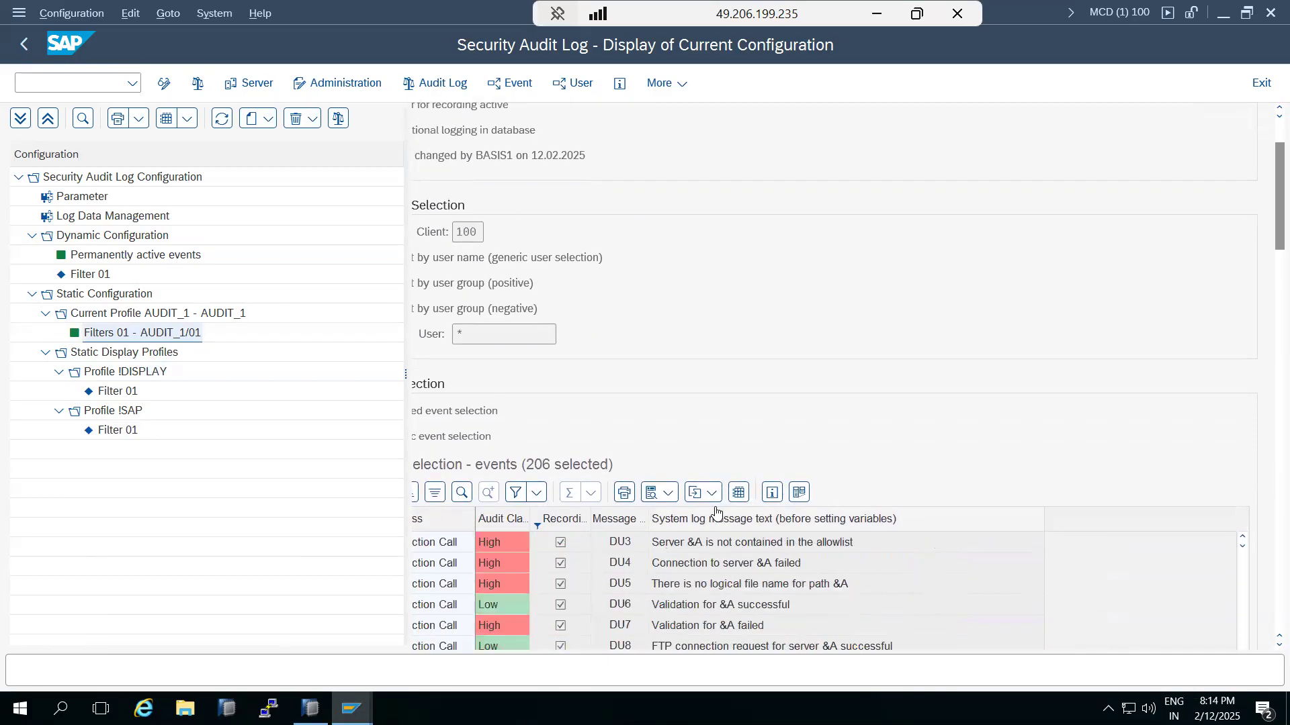
pyautogui.click(423, 86)
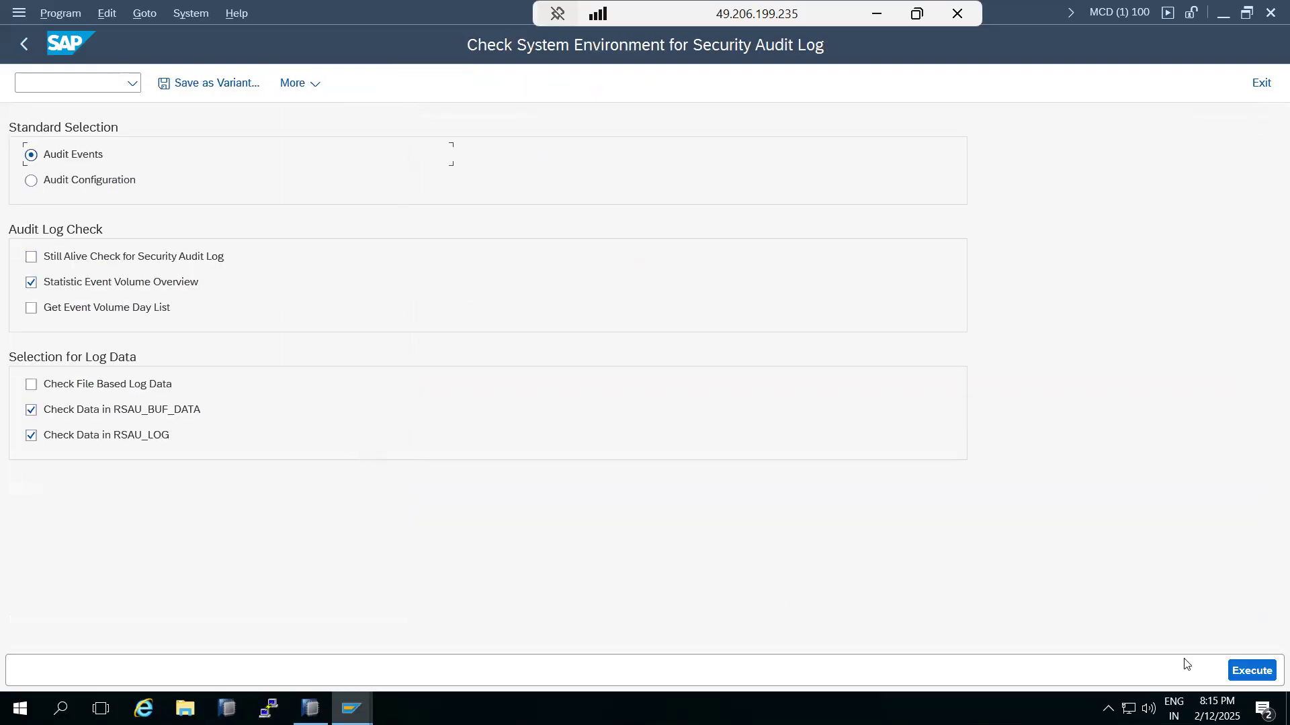
# Step: Run the environment check, then rerun it with Event Volume Day List and file log data enabled
pyautogui.click(1268, 677)
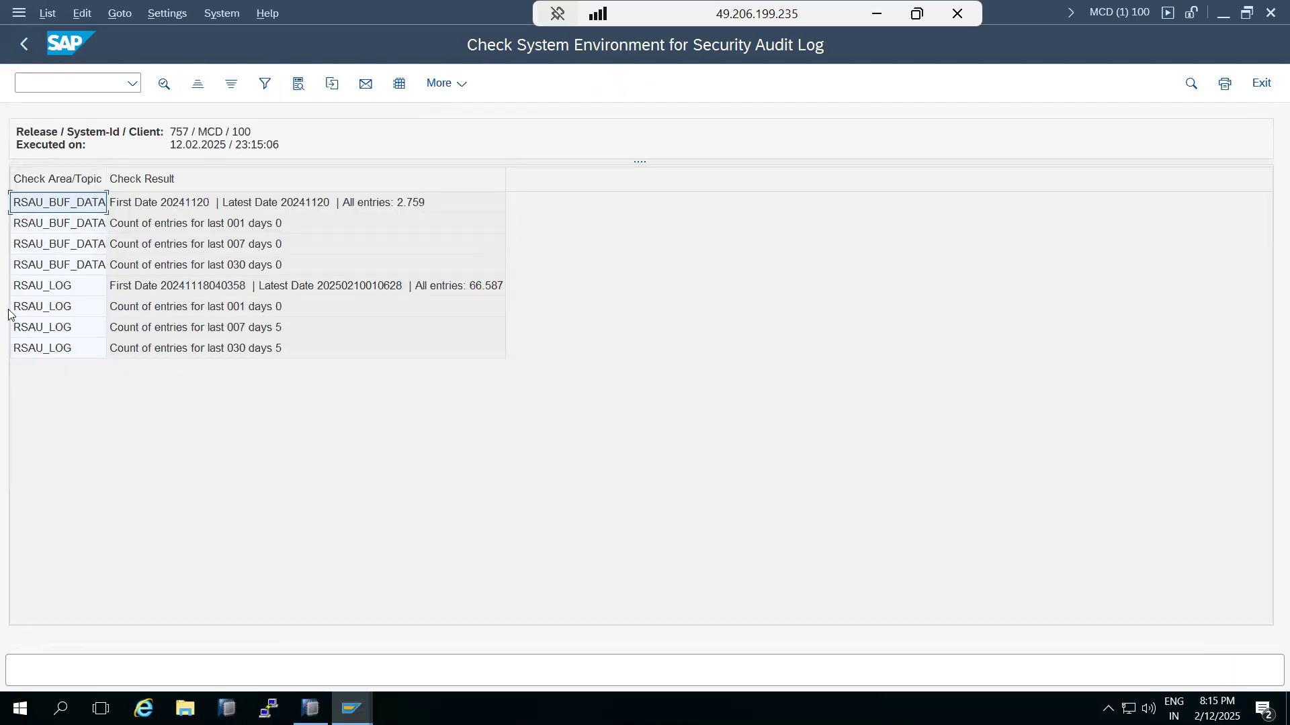
pyautogui.click(23, 44)
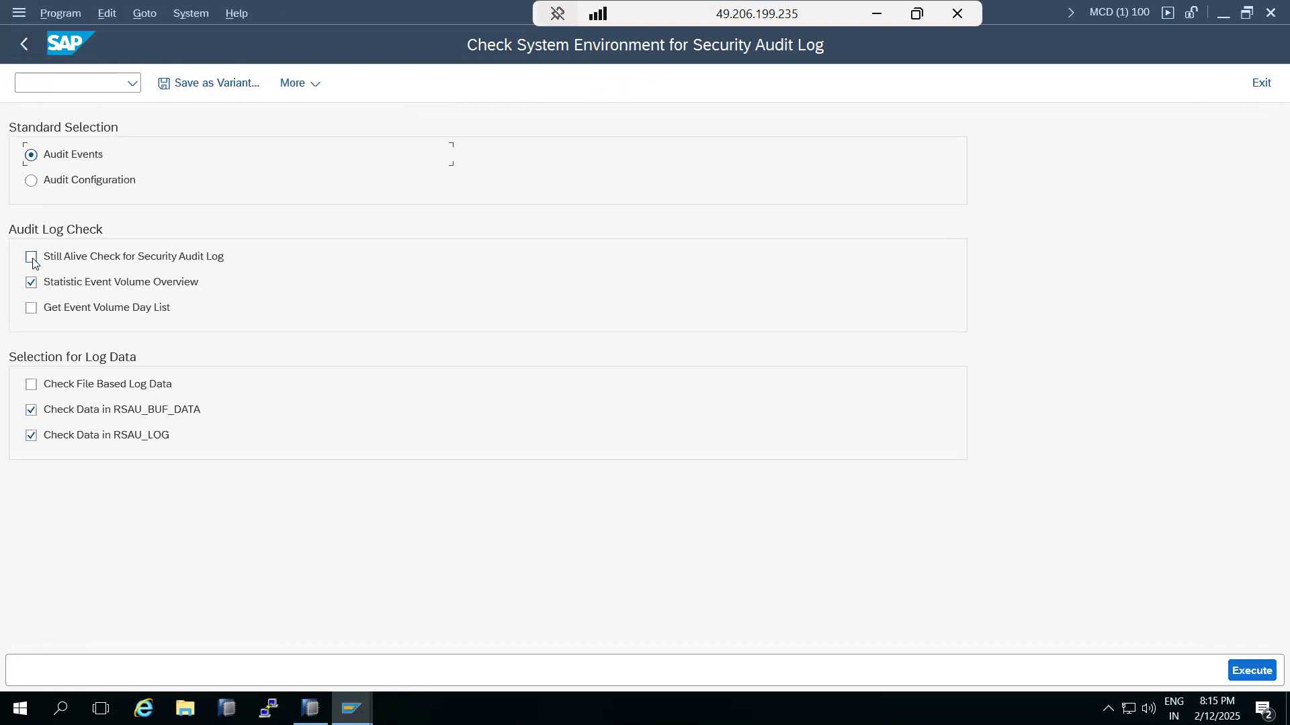
pyautogui.click(31, 307)
pyautogui.click(31, 385)
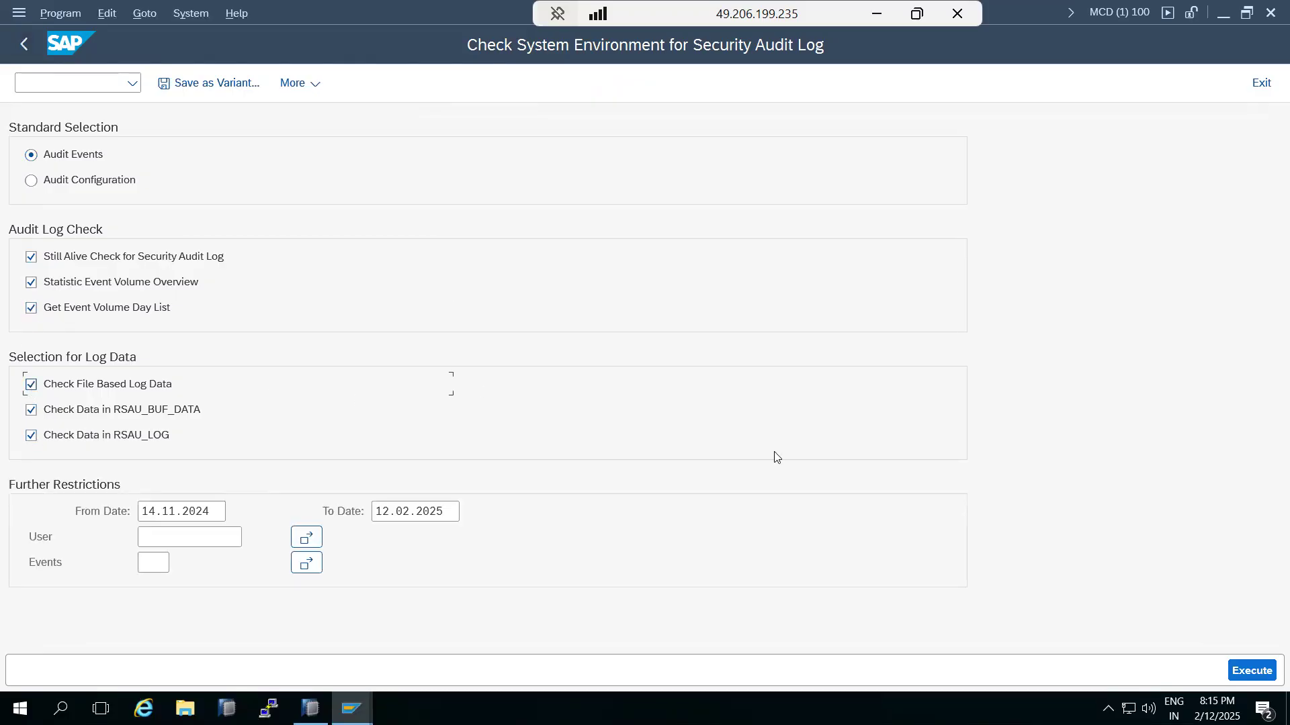
pyautogui.click(1249, 672)
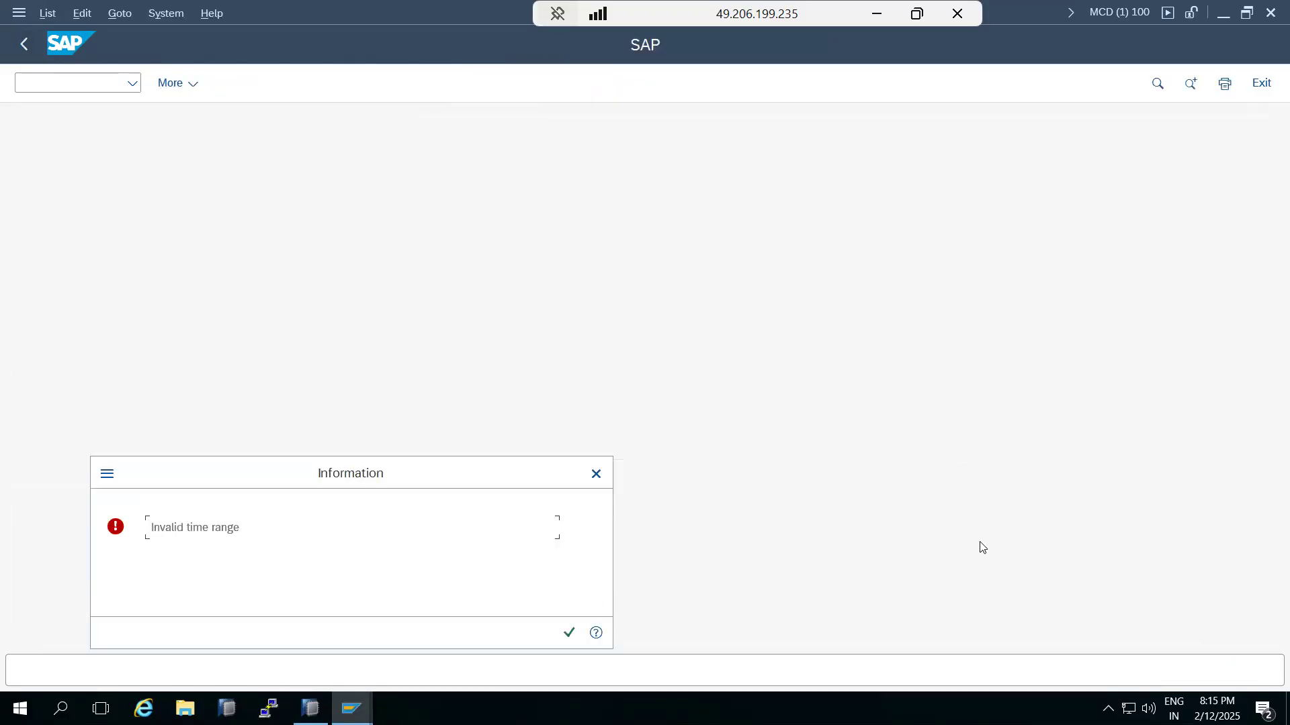
# Step: Acknowledge the invalid time range, close the failed still-alive check log, and return to selection
pyautogui.click(569, 634)
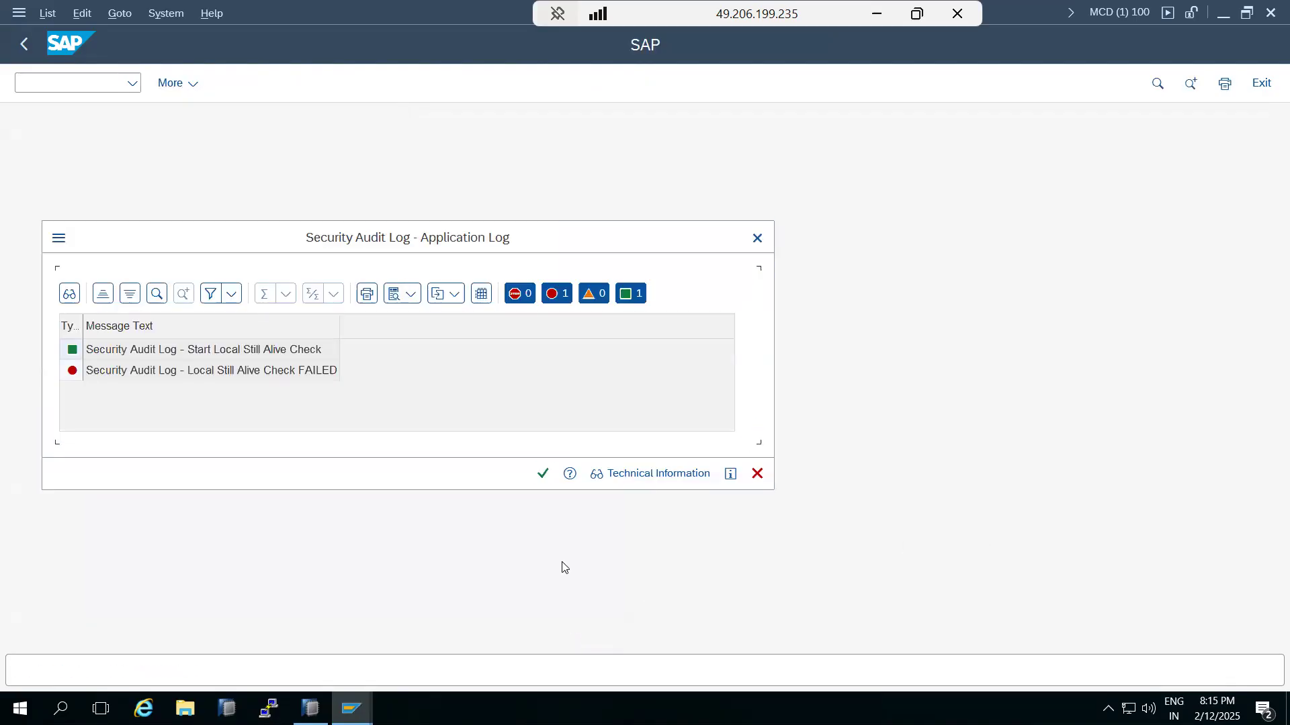
pyautogui.click(757, 474)
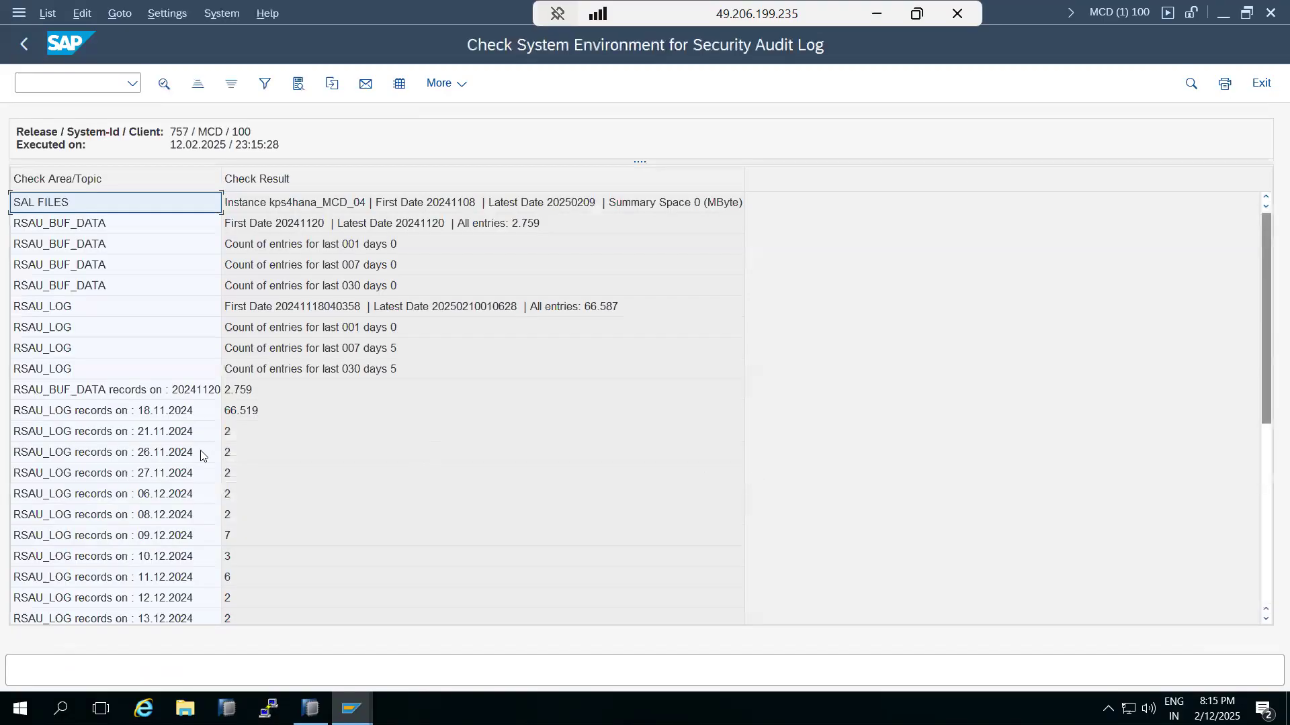
pyautogui.scroll(-6, 202, 456)
pyautogui.scroll(6, 202, 455)
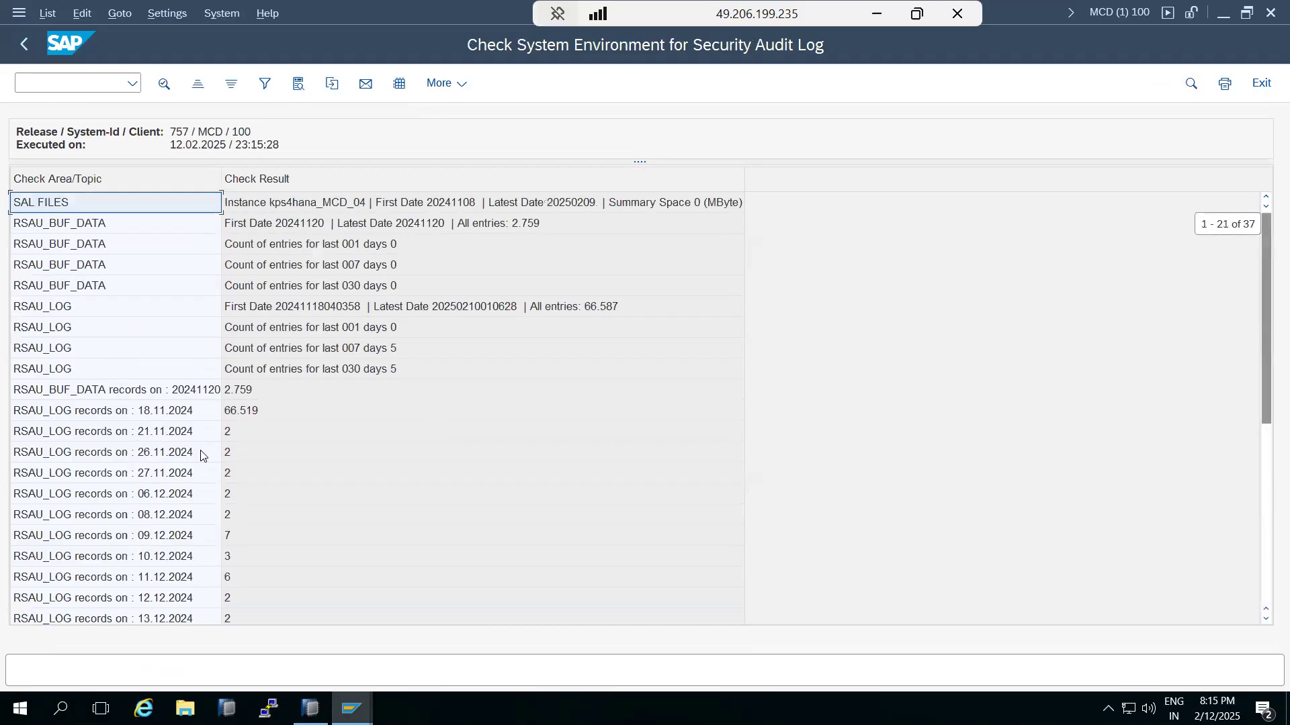
pyautogui.click(25, 44)
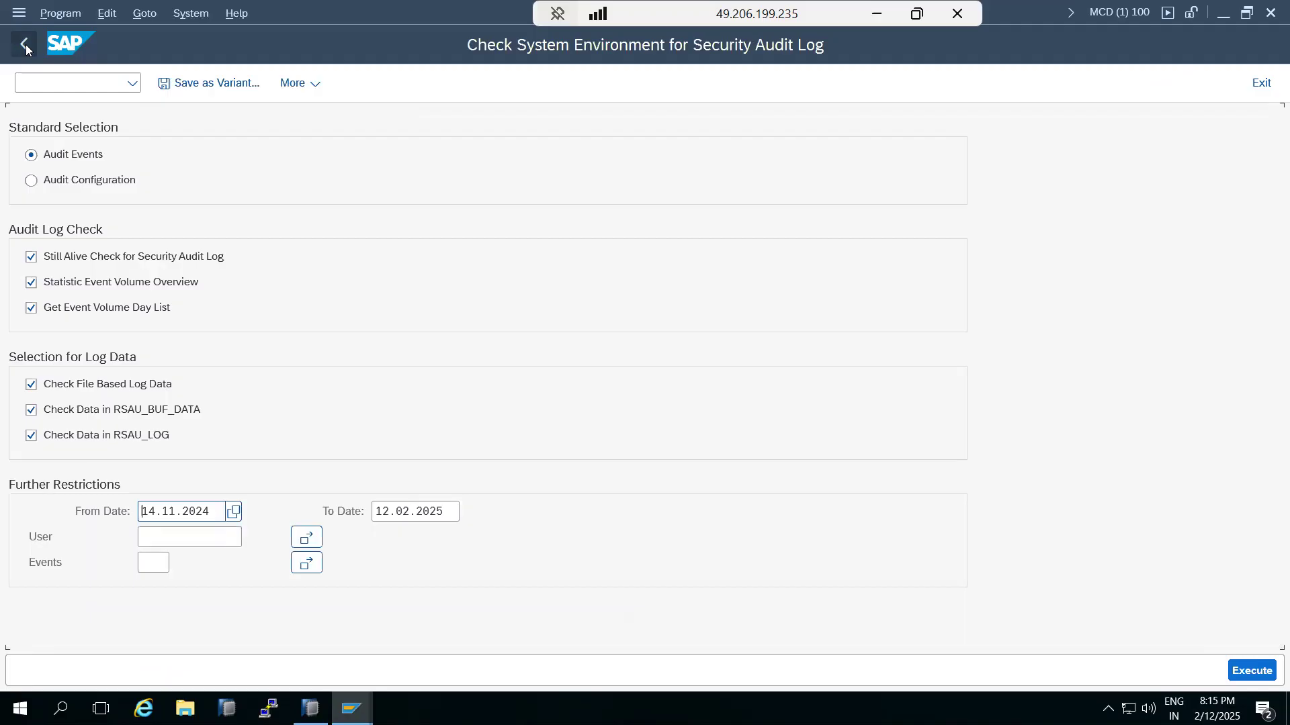
# Step: Go back to the current configuration and scroll through Filter 01's 206 selected events
pyautogui.click(25, 44)
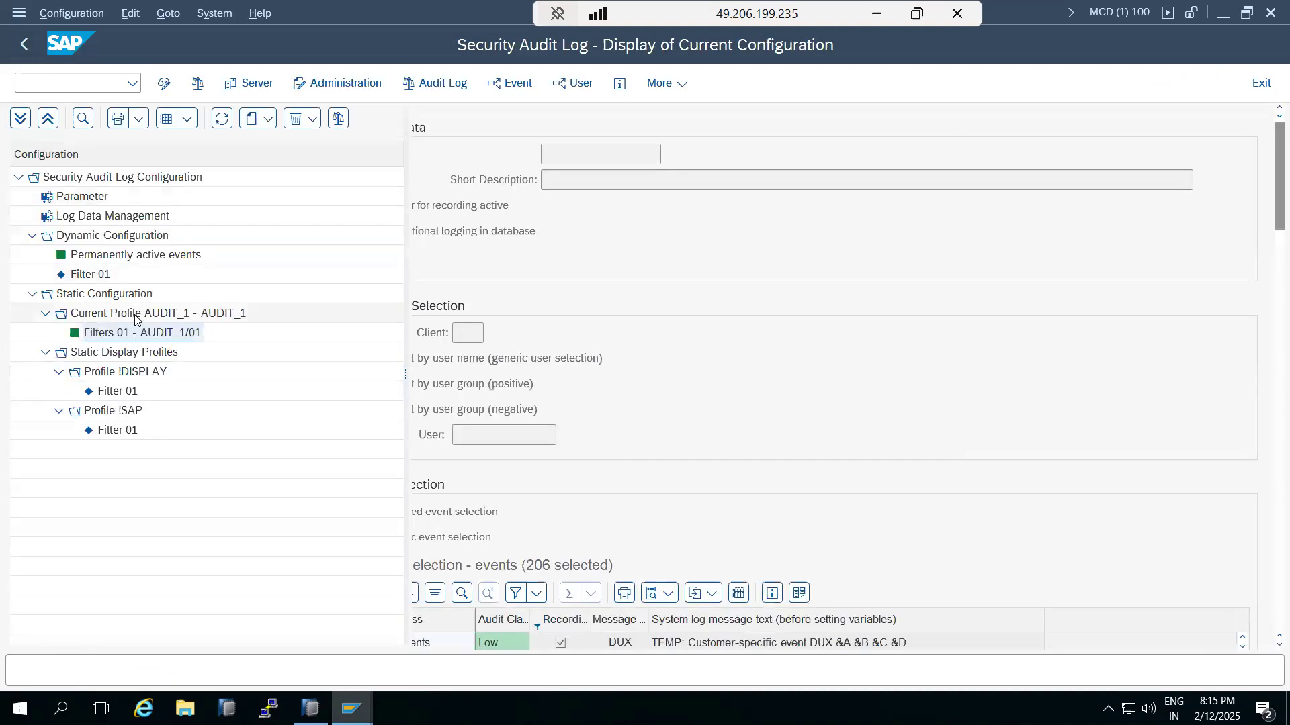
pyautogui.scroll(-3, 566, 537)
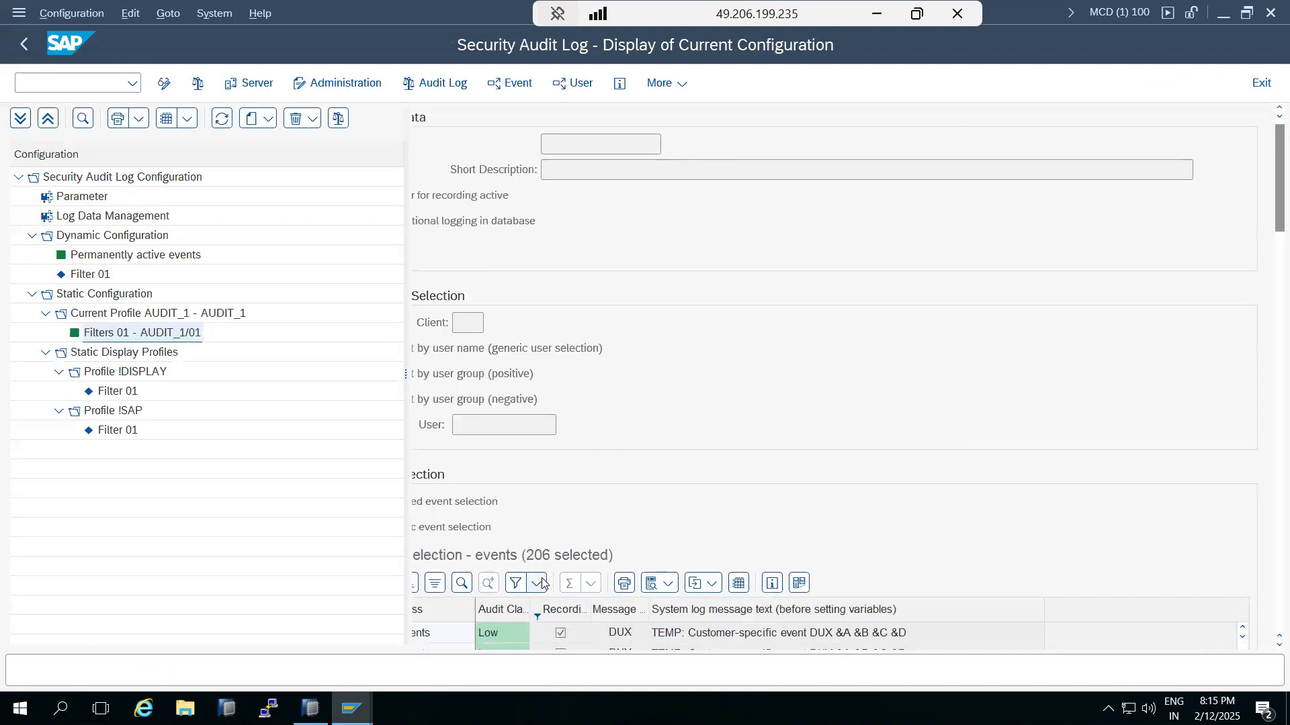
pyautogui.scroll(-3, 542, 588)
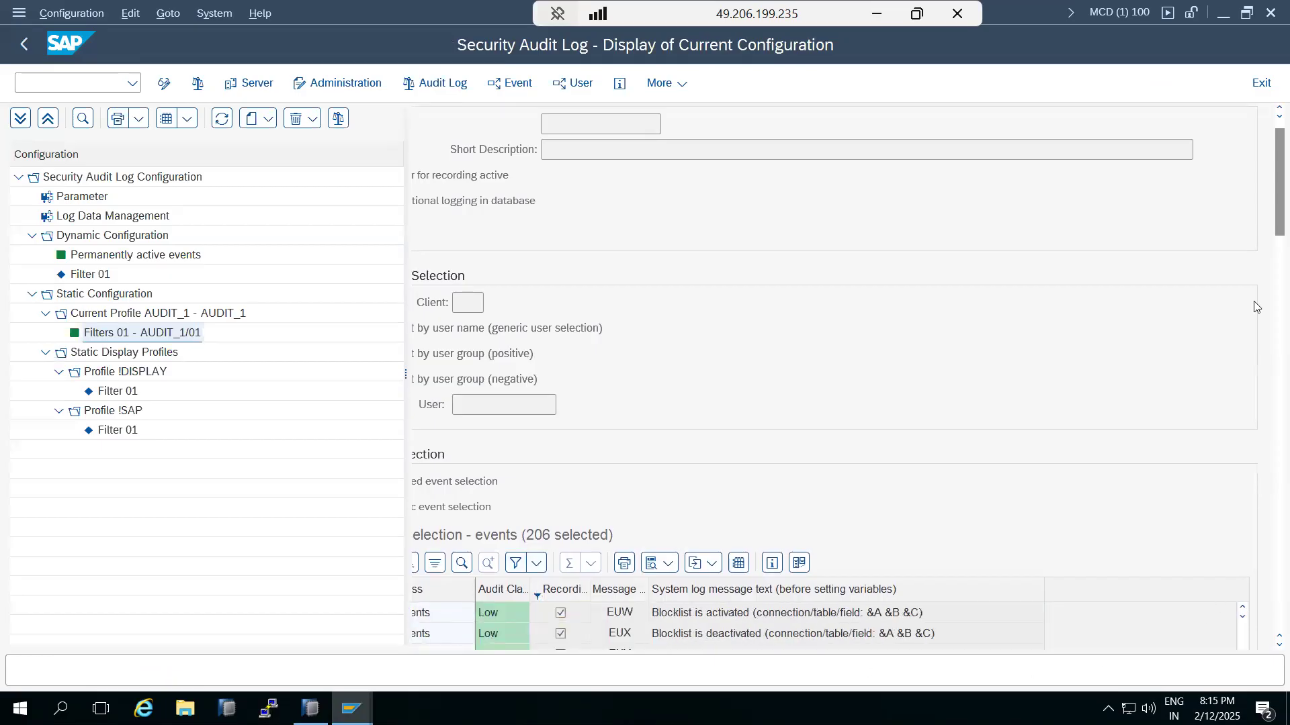
pyautogui.moveTo(1272, 223); pyautogui.dragTo(1272, 290)
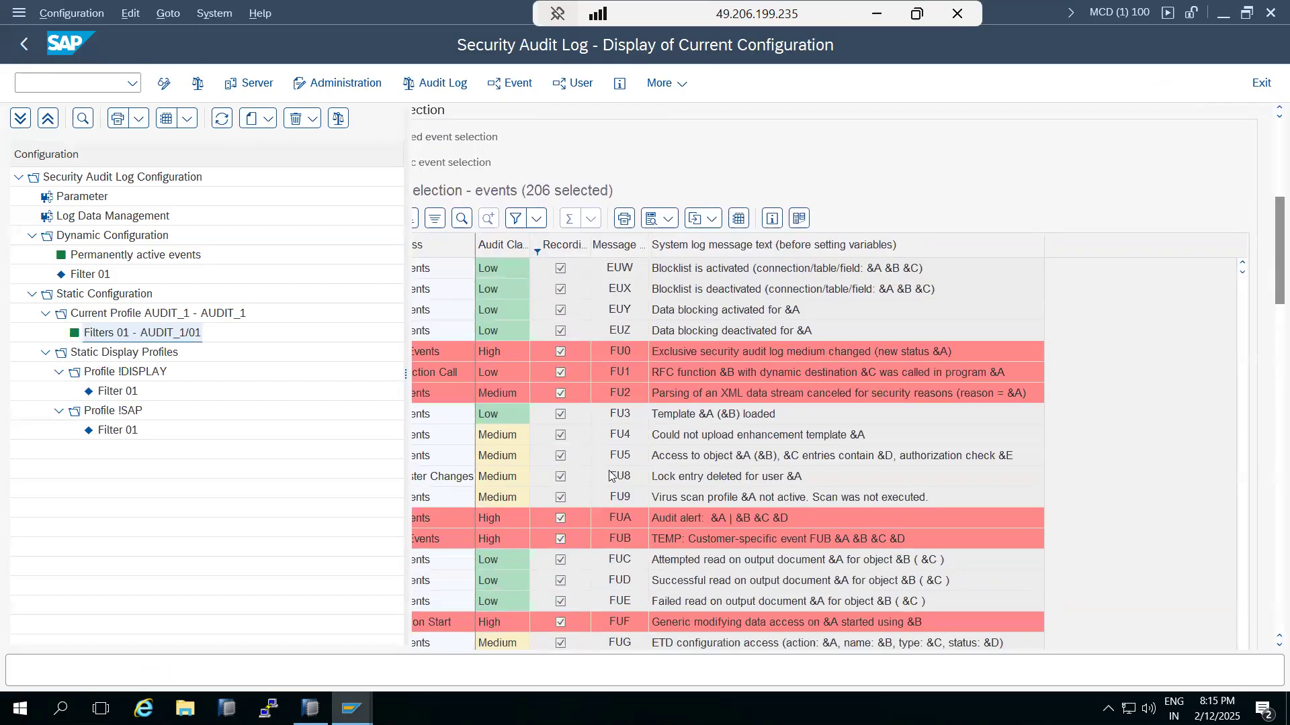
pyautogui.scroll(-3, 609, 471)
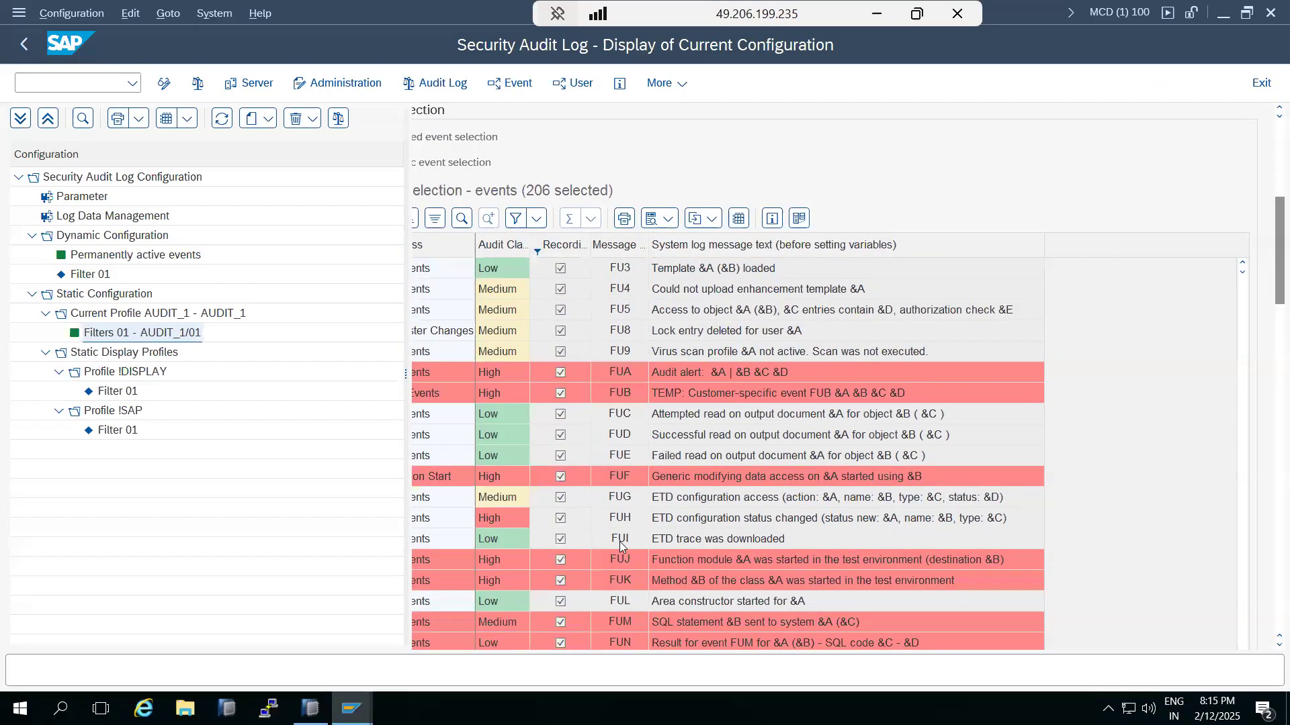
pyautogui.scroll(15, 487, 496)
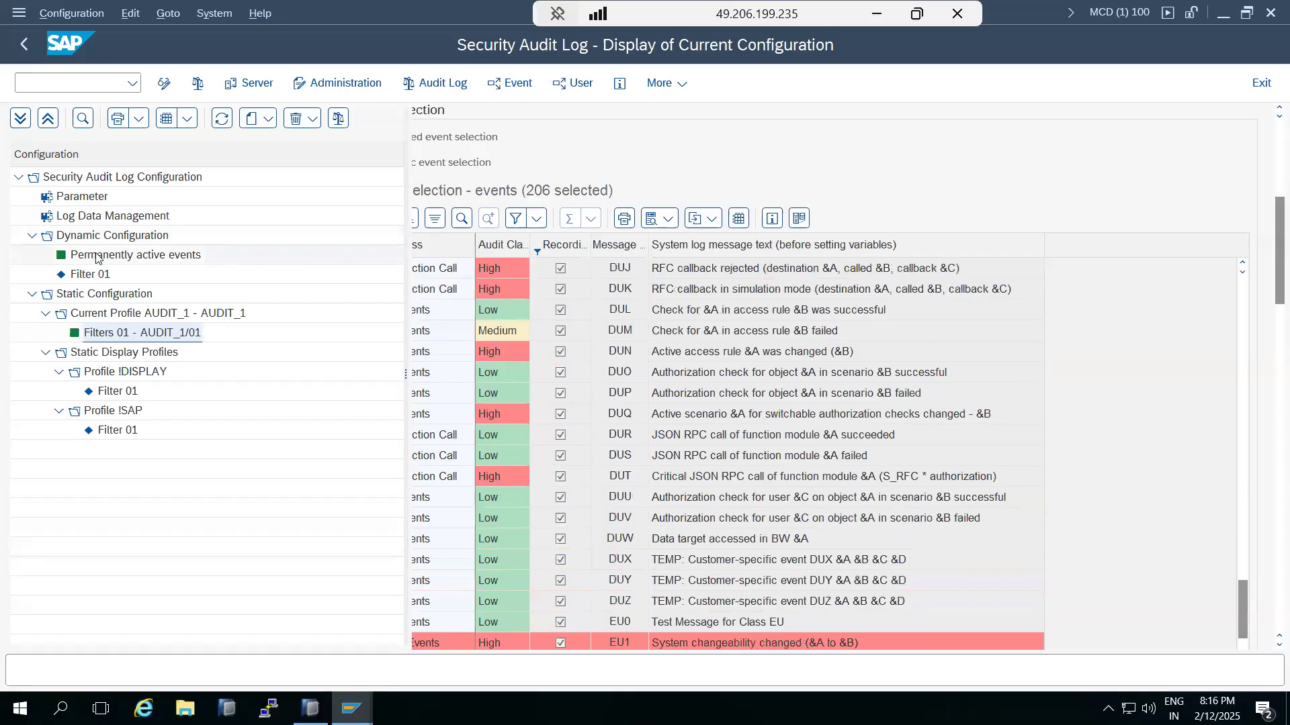
# Step: Open dynamic Filter 01's detail view in change mode, then close the window to log off
pyautogui.rightClick(88, 275)
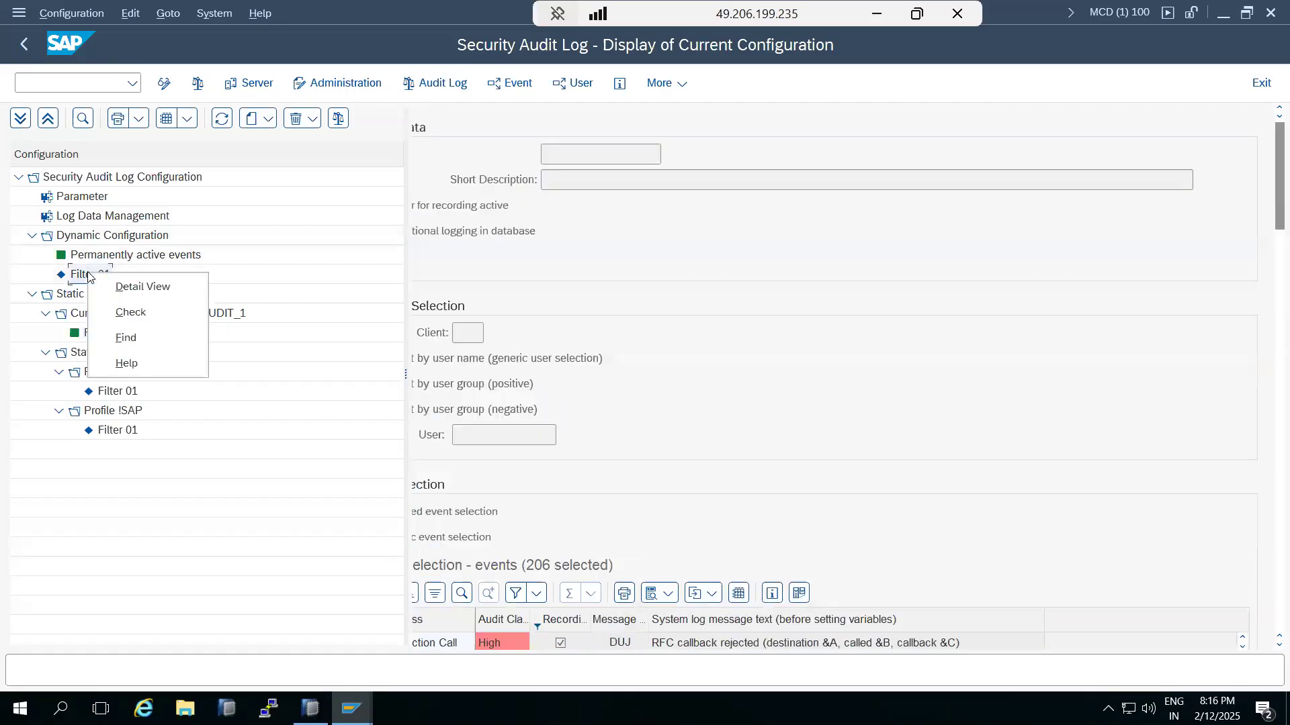
pyautogui.click(88, 275)
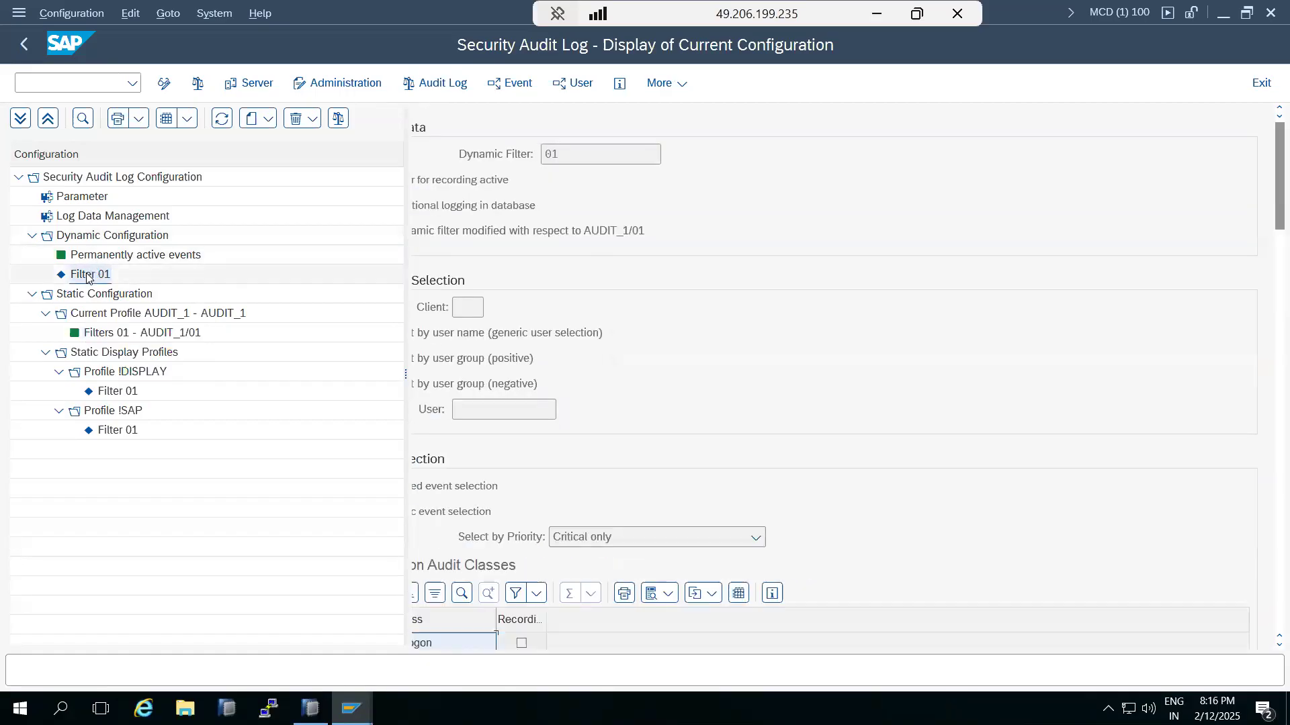
pyautogui.click(166, 83)
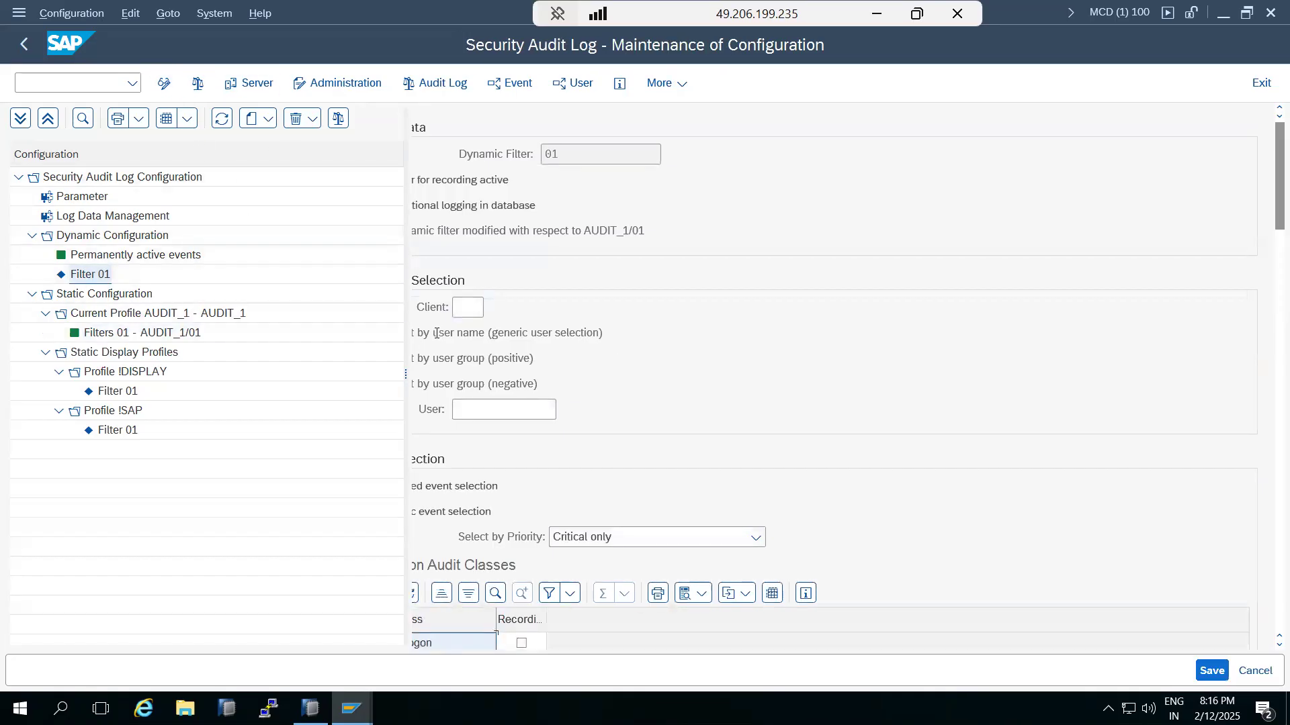
pyautogui.scroll(-3, 518, 527)
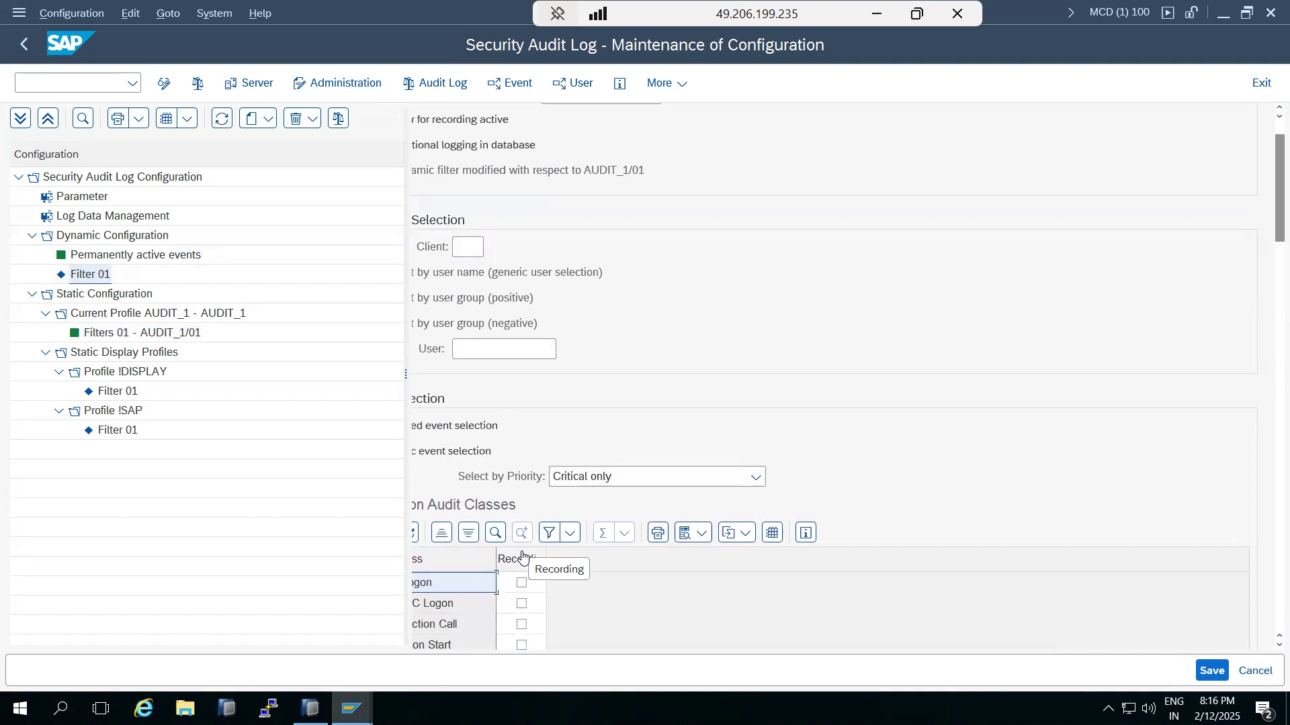
pyautogui.scroll(3, 523, 547)
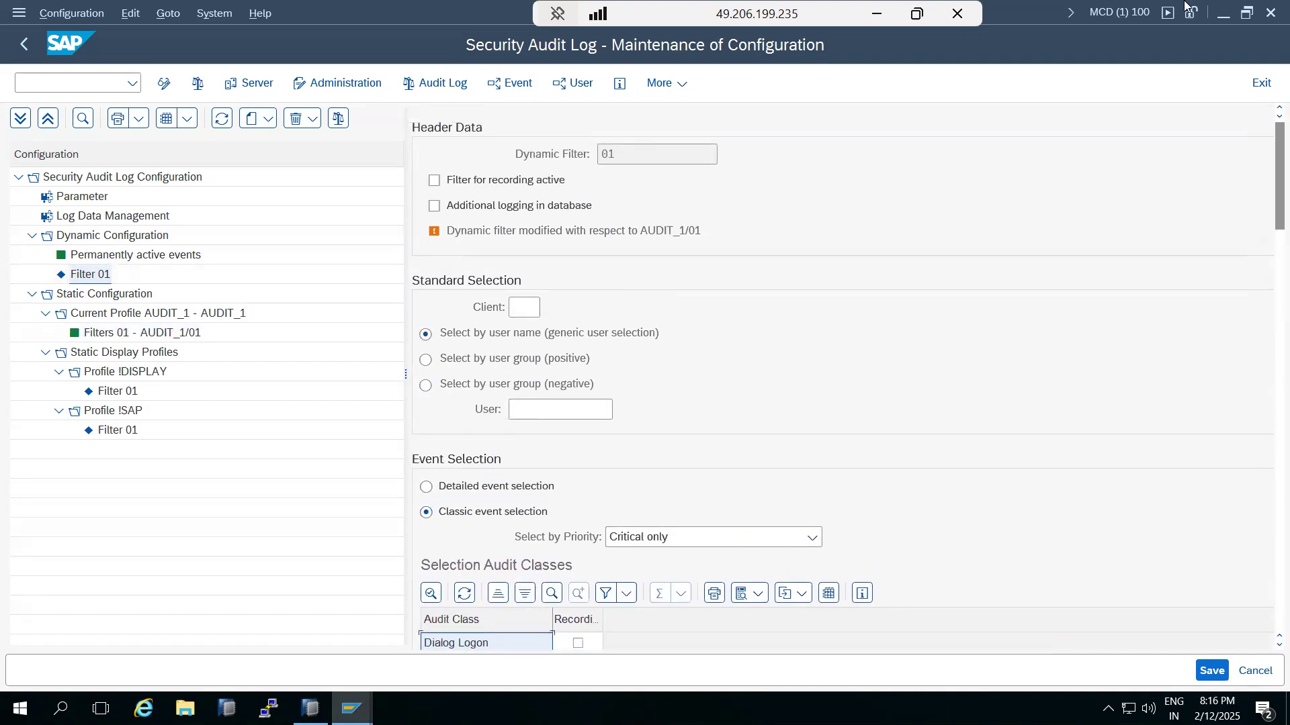
pyautogui.click(1270, 12)
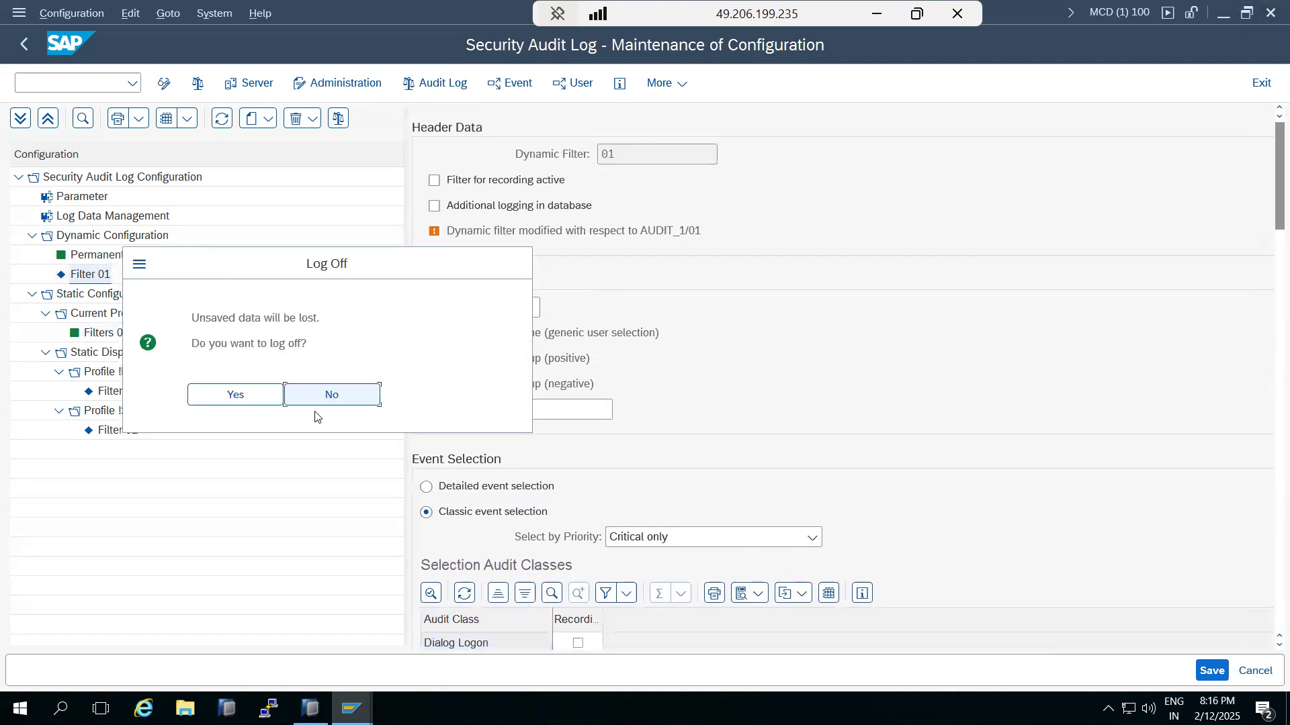
# Step: Confirm logging off despite unsaved data and close SAP Logon
pyautogui.click(262, 400)
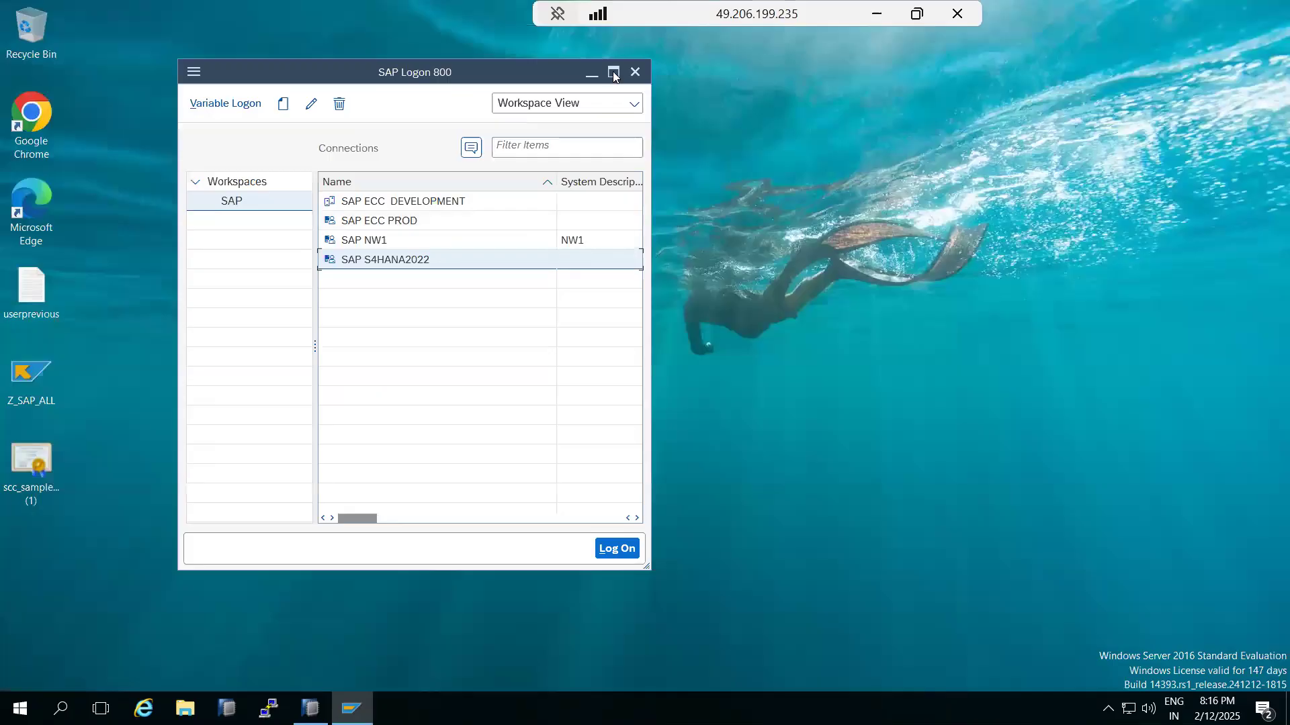
pyautogui.click(635, 73)
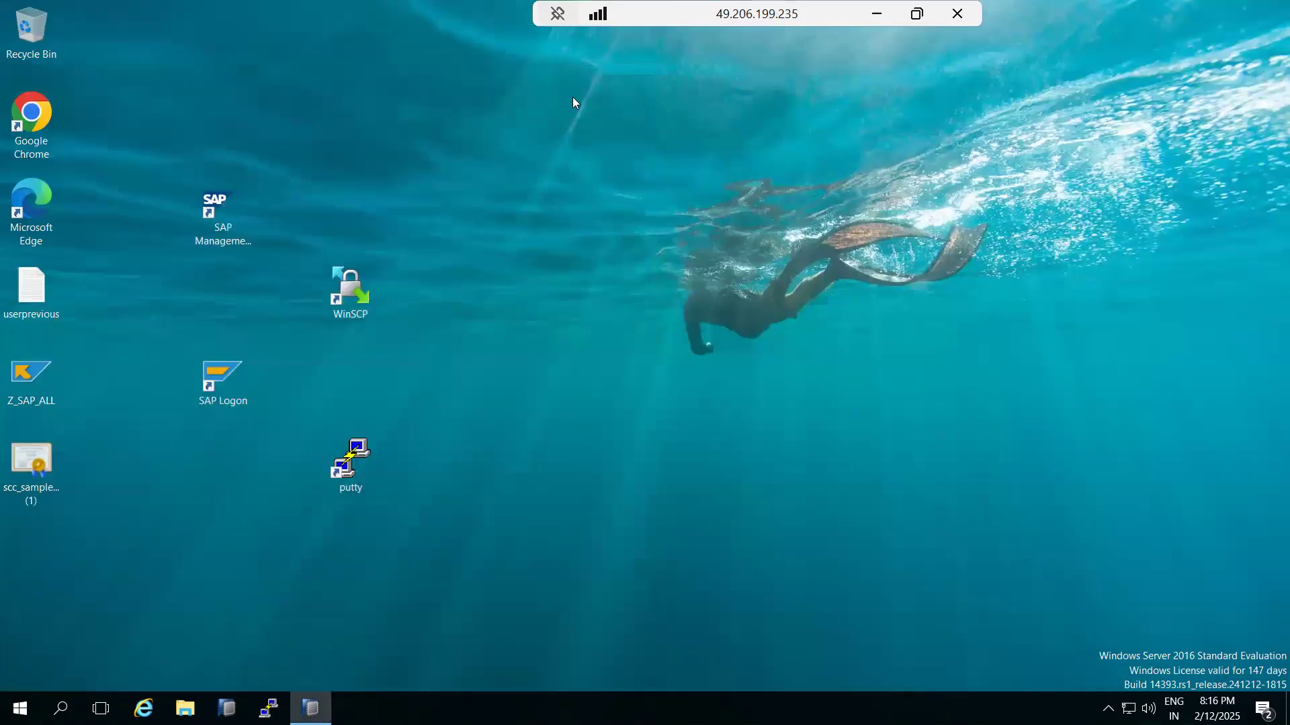